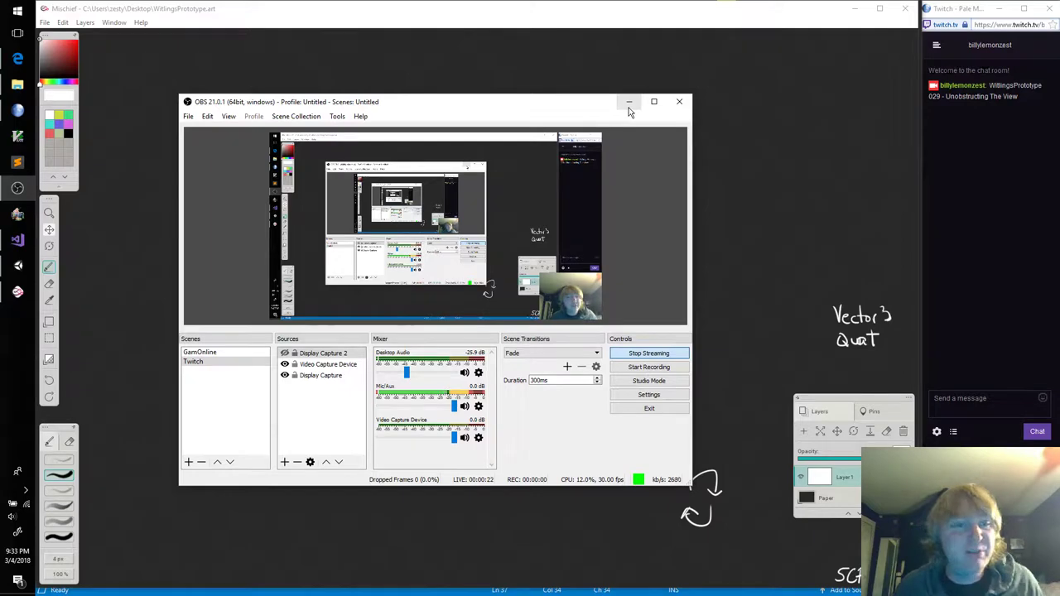
# Switch from OBS Studio to the Unity editor showing the Witlings CameraTest scene
pyautogui.click(18, 266)
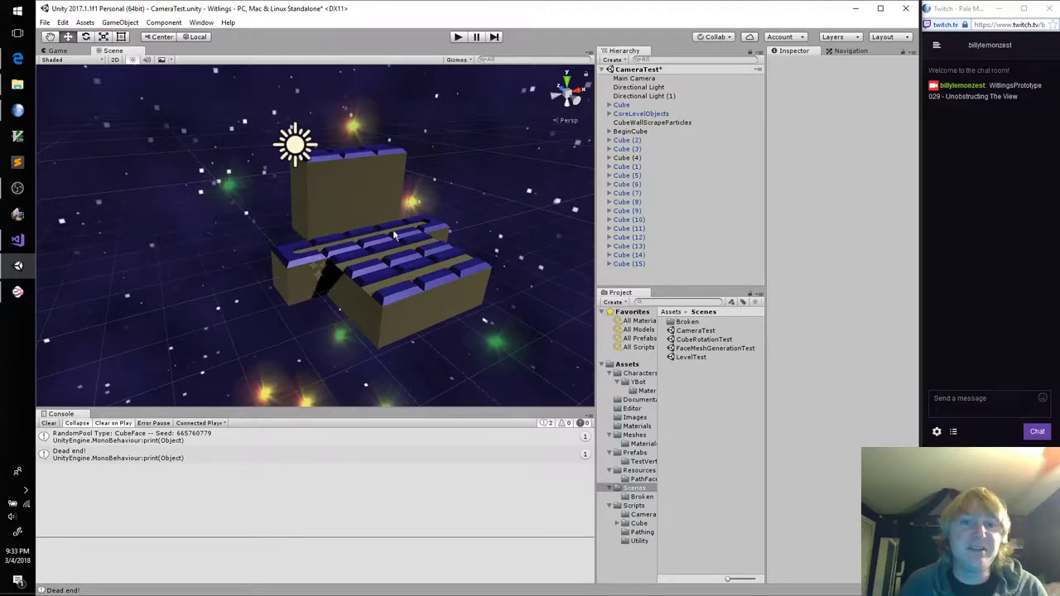
# Play the CameraTest scene, orbit the camera around the cube ship, stop, and return to Mischief
pyautogui.click(458, 36)
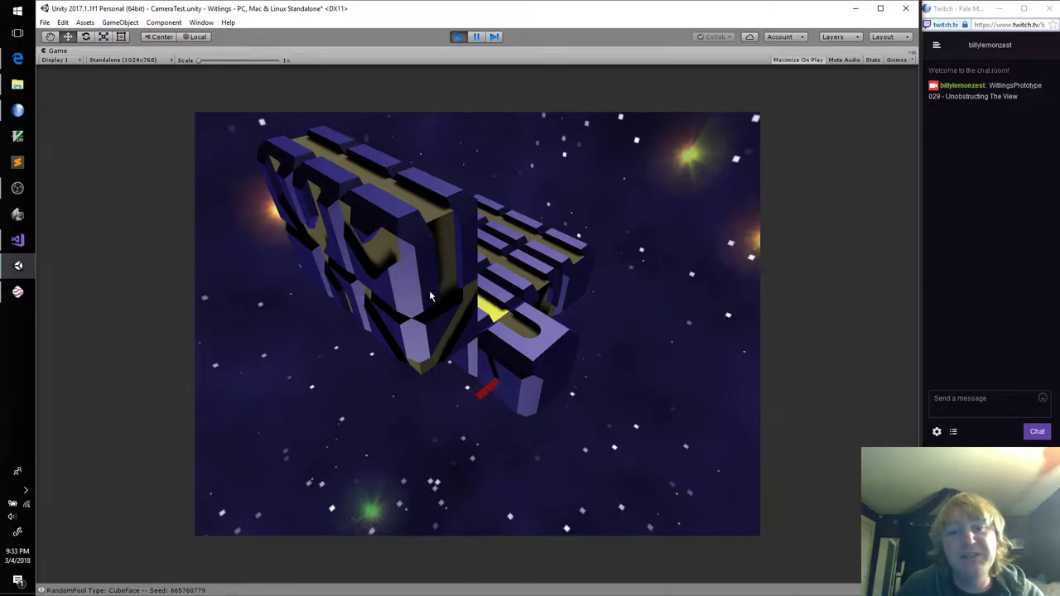
pyautogui.moveTo(424, 276); pyautogui.dragTo(447, 336)
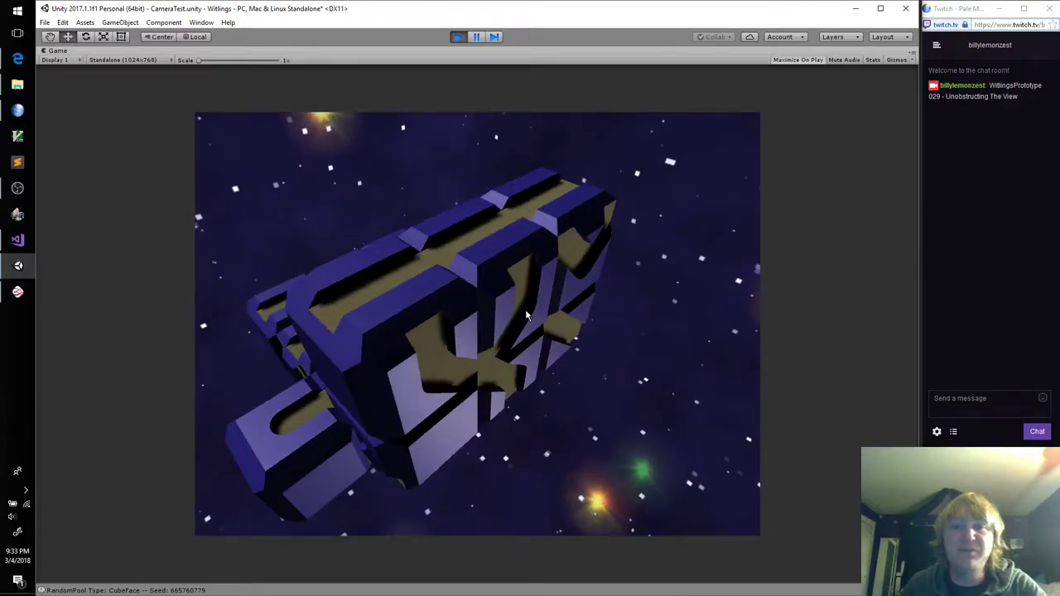
pyautogui.moveTo(529, 315); pyautogui.dragTo(463, 375)
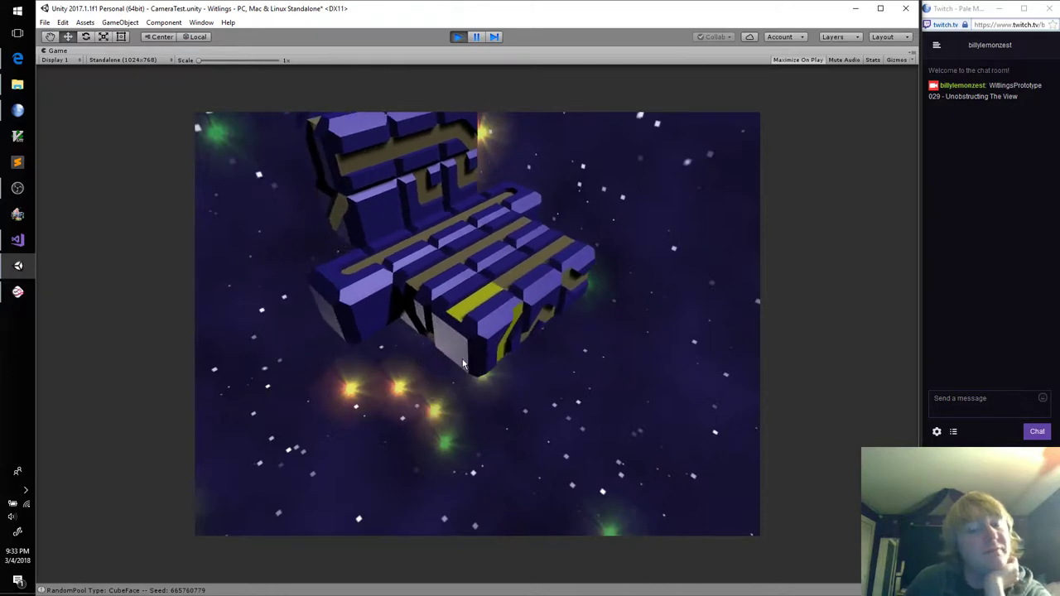
pyautogui.click(458, 37)
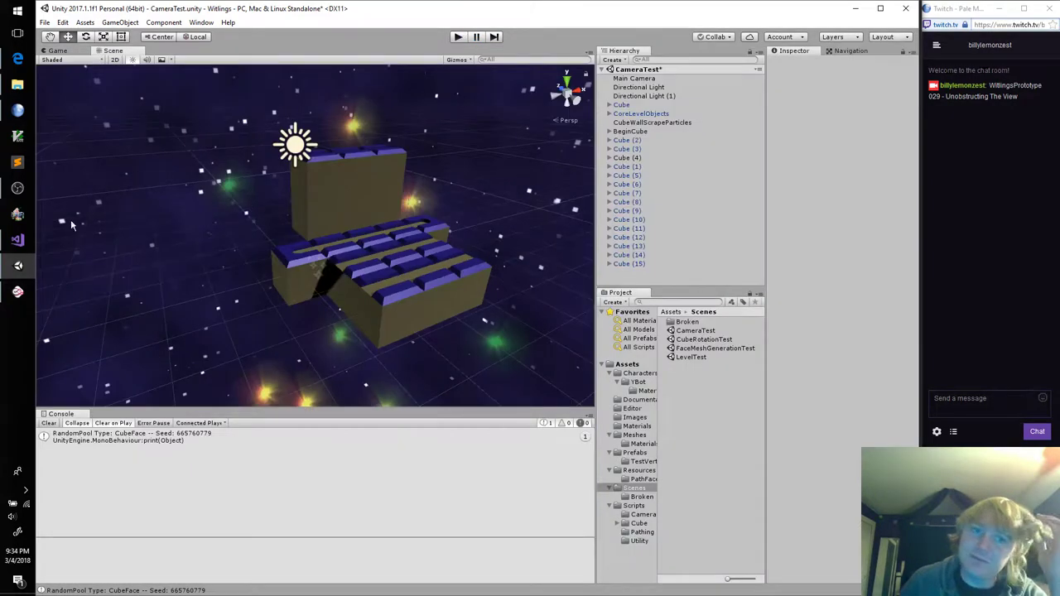
pyautogui.click(19, 291)
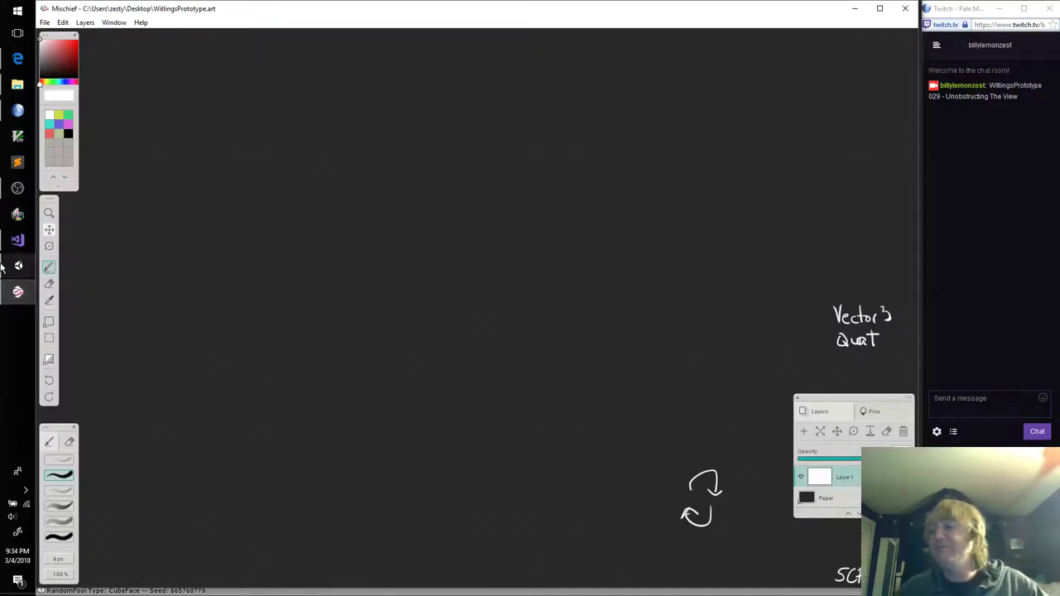
# Draw a square outline with the line tool, add mint-green tick marks, then reset colour to white
pyautogui.moveTo(2, 267)
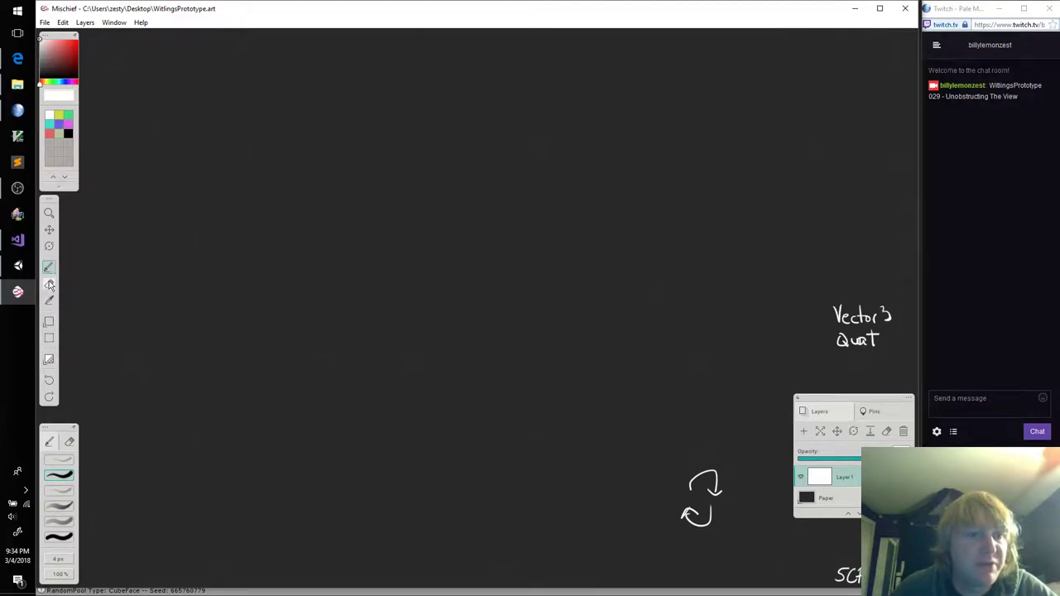
pyautogui.moveTo(52, 324)
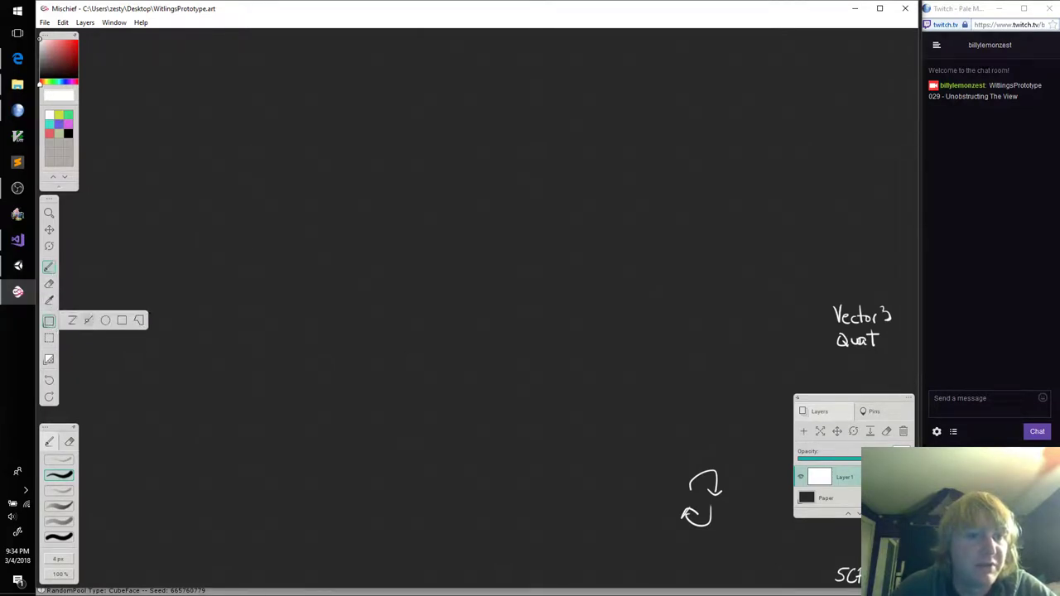
pyautogui.click(90, 321)
pyautogui.moveTo(184, 194)
pyautogui.mouseDown()
pyautogui.moveTo(177, 303)
pyautogui.moveTo(190, 289)
pyautogui.moveTo(187, 246)
pyautogui.moveTo(239, 246)
pyautogui.mouseUp()
pyautogui.moveTo(187, 194)
pyautogui.mouseDown()
pyautogui.moveTo(242, 194)
pyautogui.moveTo(241, 246)
pyautogui.mouseUp()
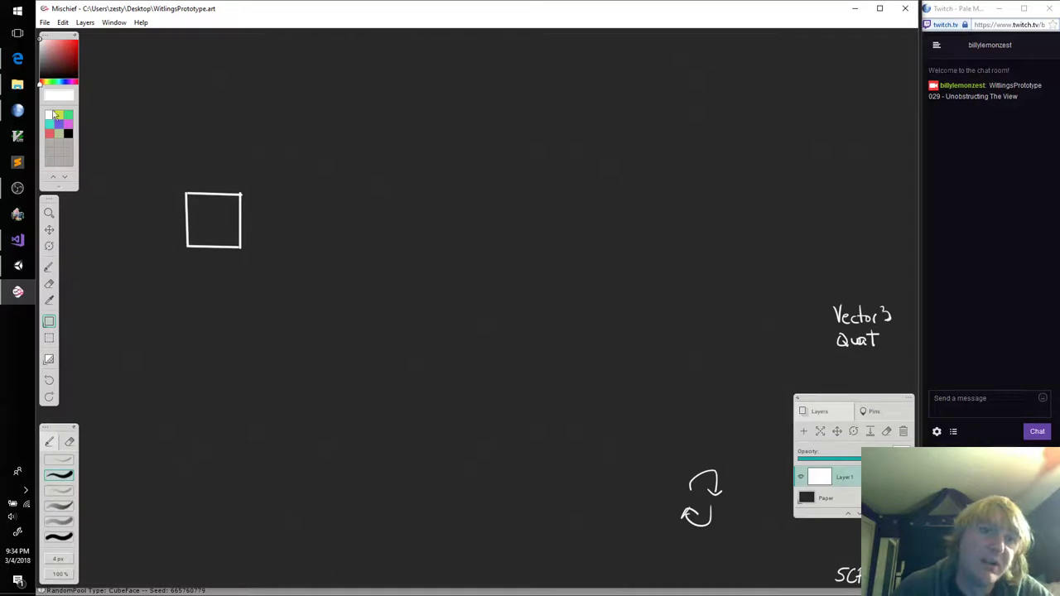
pyautogui.click(68, 115)
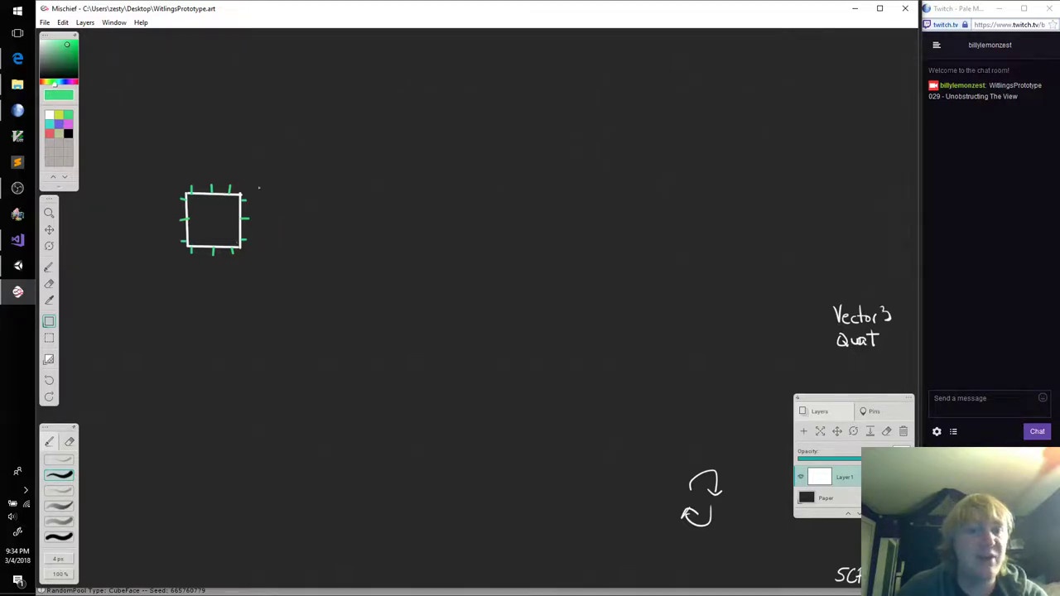
pyautogui.click(50, 114)
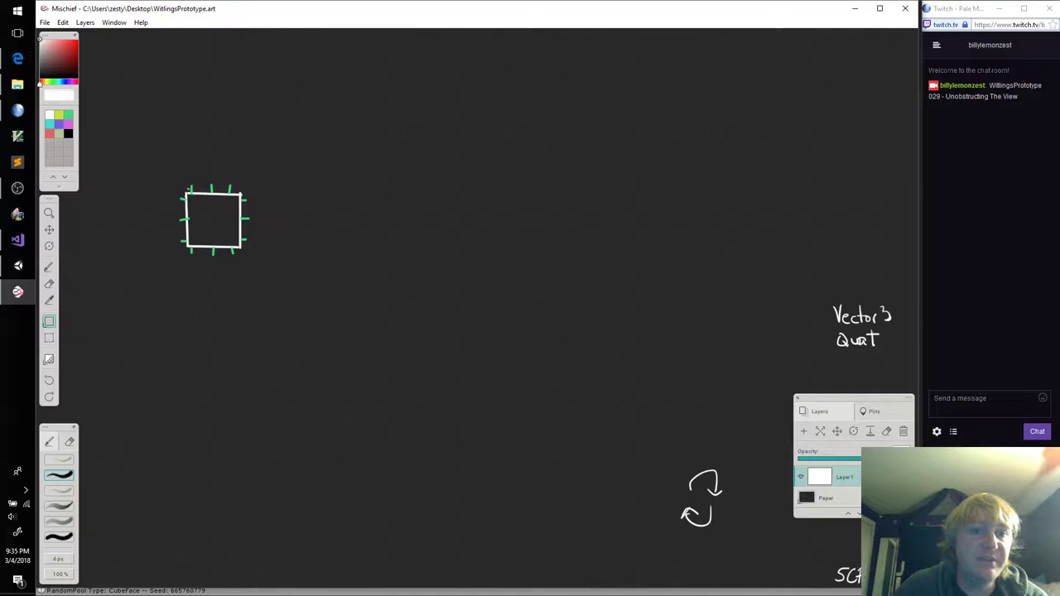
# Draw yellow-green faces around the square to form a cross-shaped cube net
pyautogui.click(58, 114)
pyautogui.moveTo(185, 192)
pyautogui.mouseDown()
pyautogui.moveTo(186, 139)
pyautogui.moveTo(241, 140)
pyautogui.moveTo(242, 195)
pyautogui.moveTo(294, 196)
pyautogui.moveTo(294, 251)
pyautogui.moveTo(240, 249)
pyautogui.moveTo(240, 305)
pyautogui.moveTo(184, 303)
pyautogui.moveTo(186, 247)
pyautogui.moveTo(134, 246)
pyautogui.moveTo(134, 191)
pyautogui.moveTo(192, 194)
pyautogui.mouseUp()
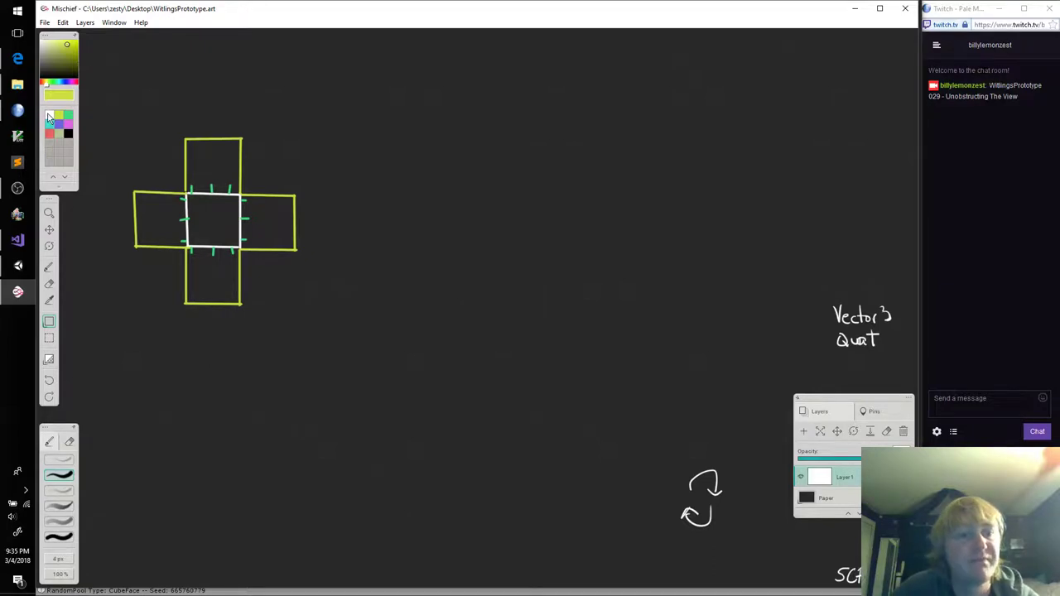
pyautogui.click(48, 116)
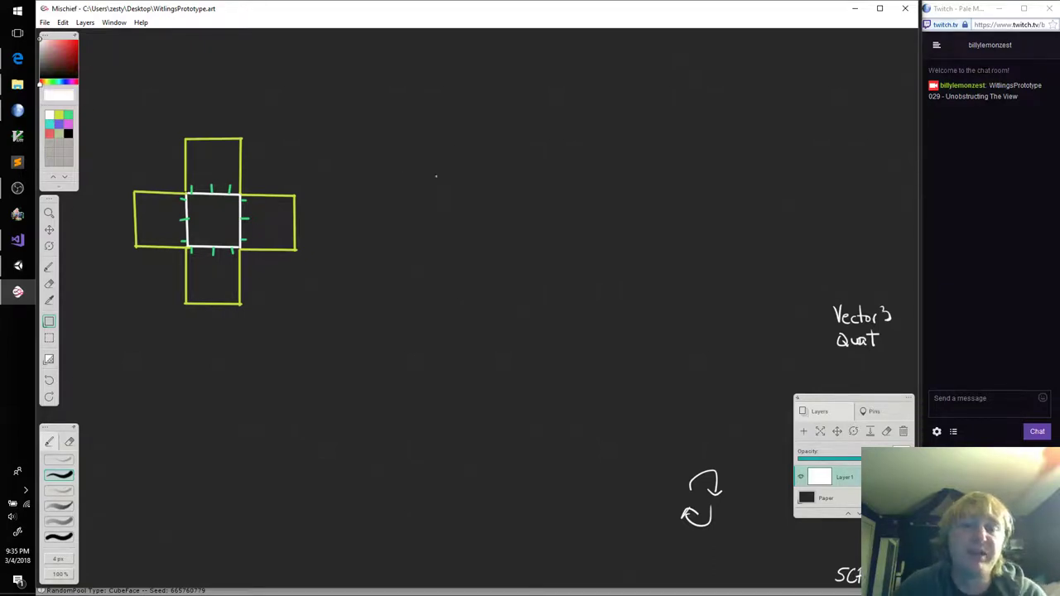
# Sketch two stacked white cubes beside the net, undoing misplaced strokes
pyautogui.moveTo(405, 214)
pyautogui.mouseDown()
pyautogui.moveTo(433, 193)
pyautogui.moveTo(460, 212)
pyautogui.moveTo(432, 230)
pyautogui.moveTo(405, 214)
pyautogui.moveTo(406, 236)
pyautogui.moveTo(430, 250)
pyautogui.moveTo(432, 230)
pyautogui.moveTo(451, 240)
pyautogui.moveTo(459, 232)
pyautogui.moveTo(459, 213)
pyautogui.mouseUp()
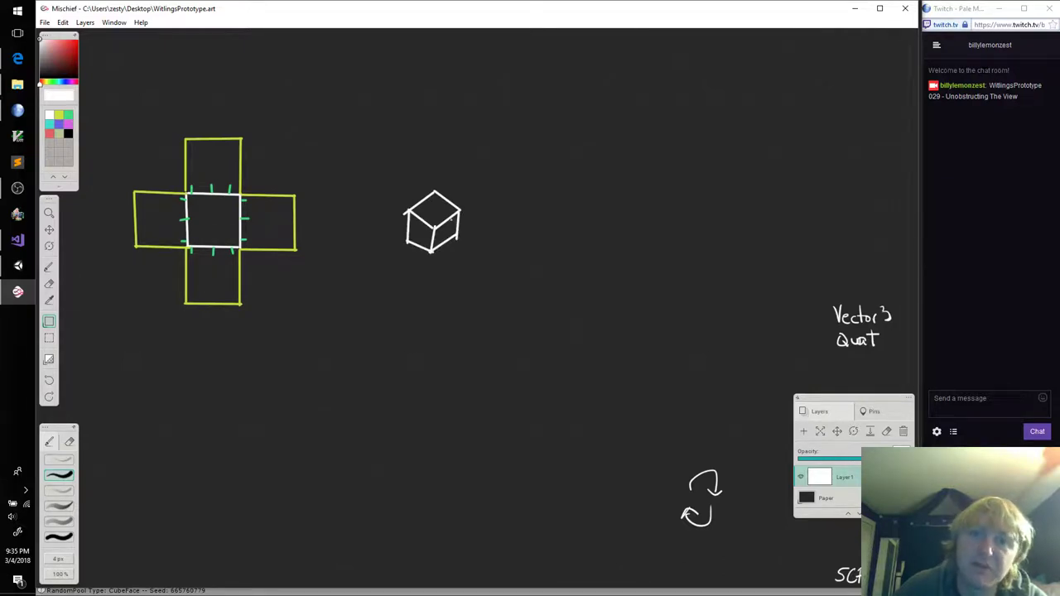
pyautogui.moveTo(436, 157)
pyautogui.mouseDown()
pyautogui.moveTo(434, 192)
pyautogui.moveTo(460, 207)
pyautogui.moveTo(486, 195)
pyautogui.moveTo(482, 158)
pyautogui.moveTo(487, 168)
pyautogui.moveTo(460, 138)
pyautogui.moveTo(434, 157)
pyautogui.moveTo(461, 177)
pyautogui.mouseUp()
pyautogui.hotkey('ctrl', 'z')
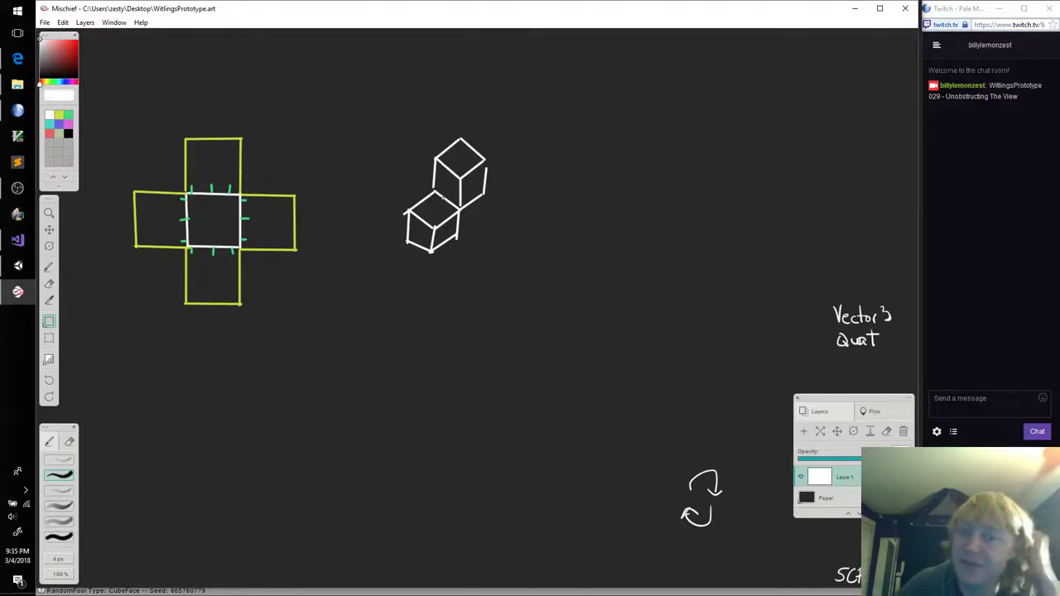
pyautogui.moveTo(448, 178); pyautogui.dragTo(451, 194)
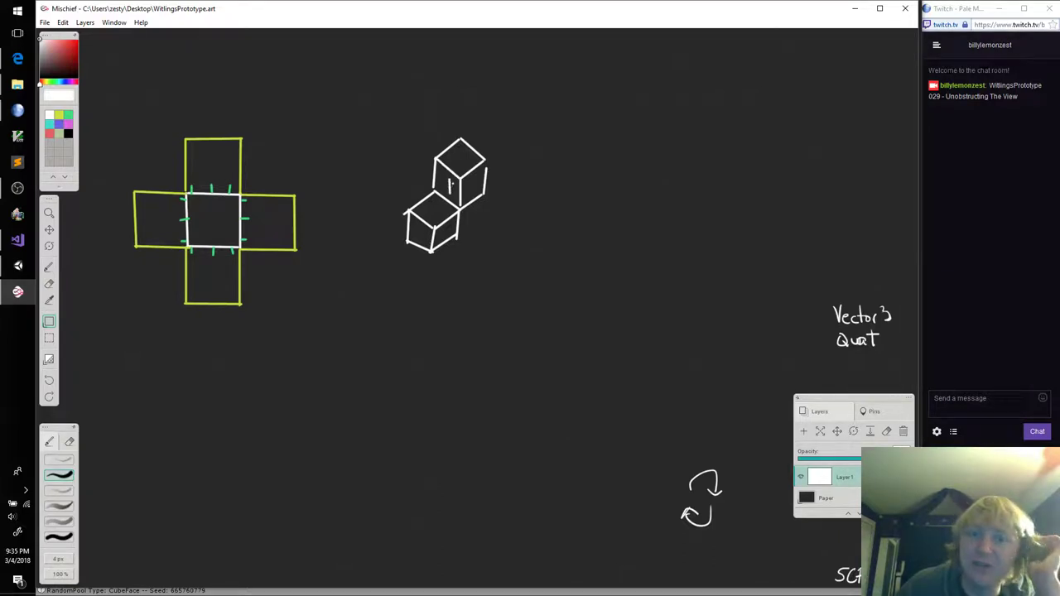
pyautogui.hotkey('ctrl', 'z')
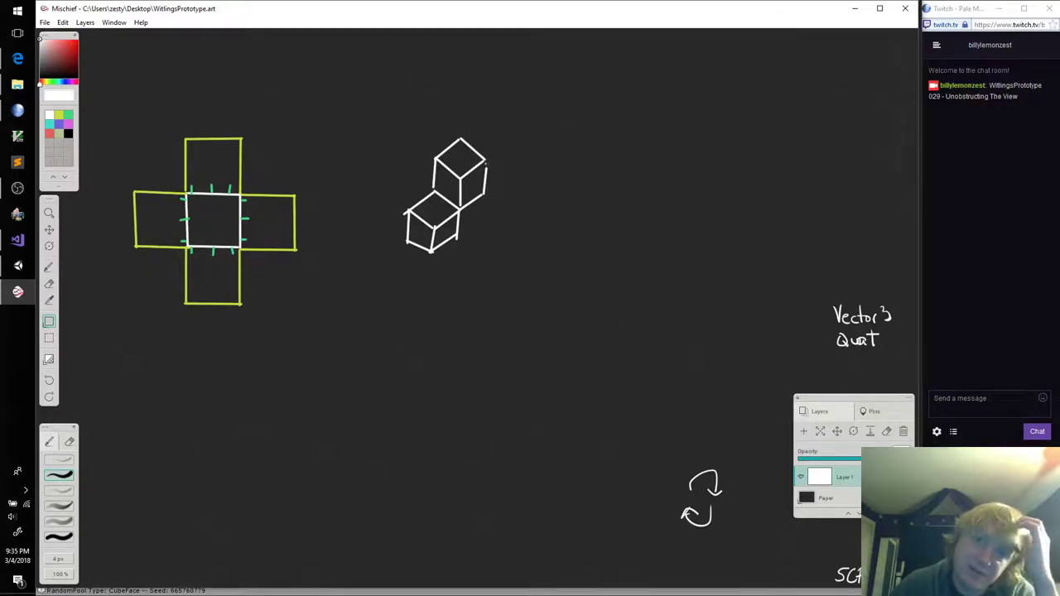
pyautogui.moveTo(484, 161); pyautogui.dragTo(486, 178)
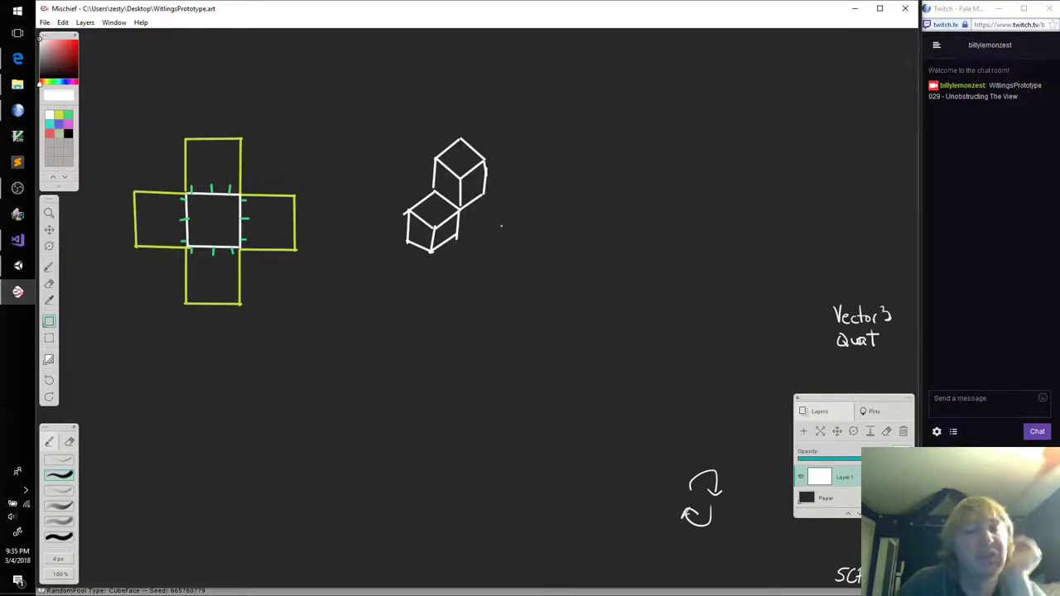
pyautogui.moveTo(409, 182); pyautogui.dragTo(399, 176)
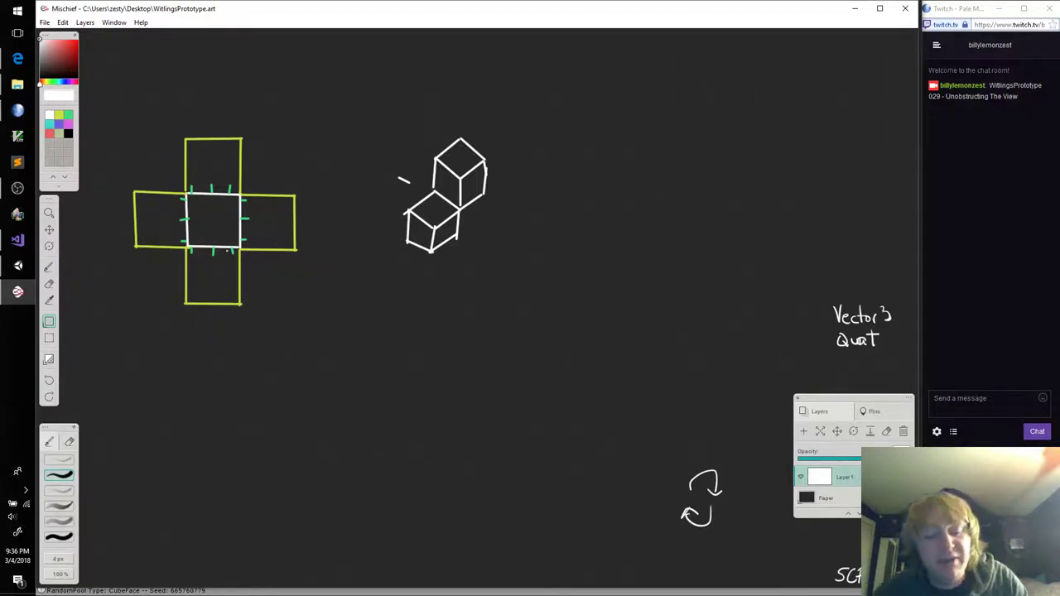
# Erase the stray mark and handwrite 'Look for connections' above the drawings
pyautogui.press('e')
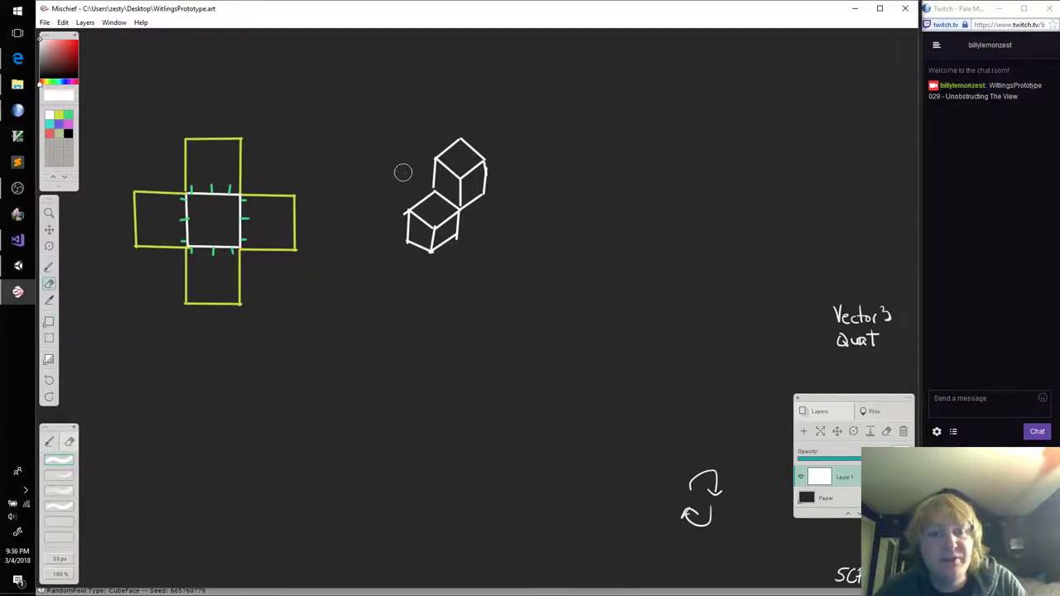
pyautogui.press('b')
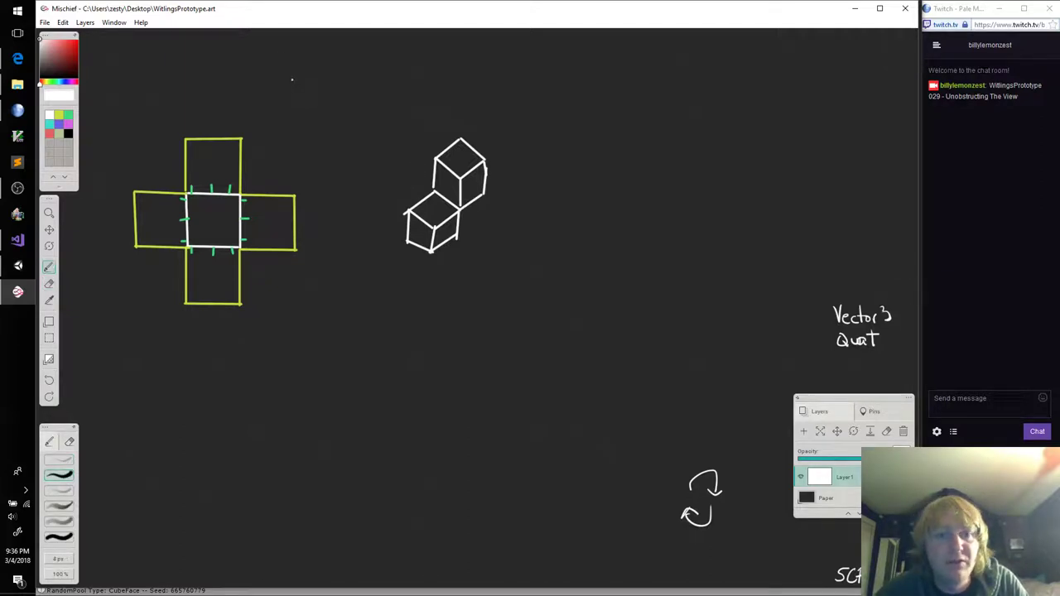
pyautogui.moveTo(291, 78)
pyautogui.mouseDown()
pyautogui.moveTo(303, 98)
pyautogui.moveTo(350, 81)
pyautogui.moveTo(345, 98)
pyautogui.moveTo(436, 98)
pyautogui.mouseUp()
pyautogui.moveTo(427, 88); pyautogui.dragTo(469, 98)
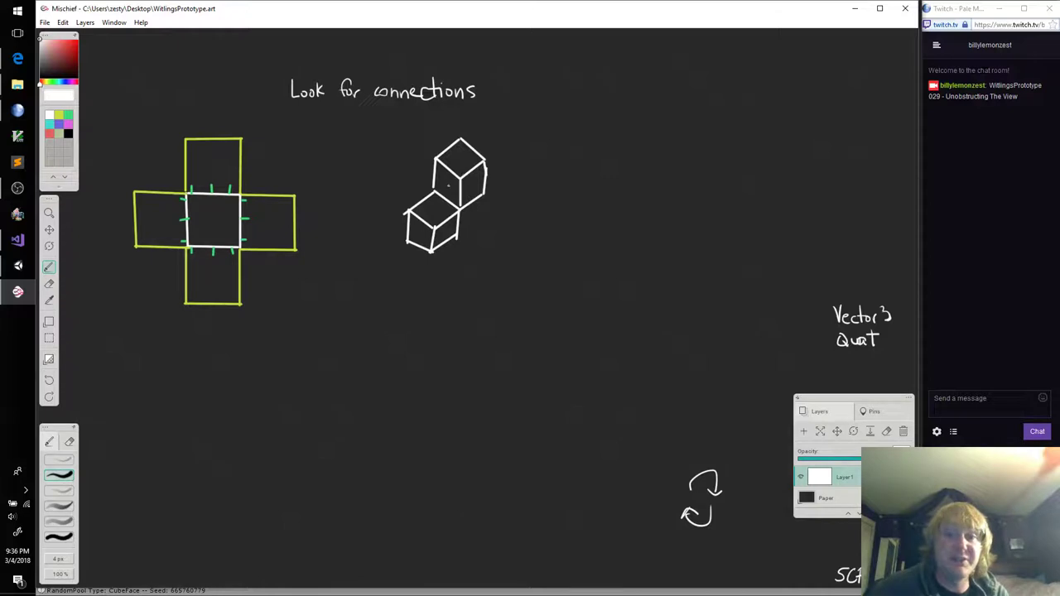
# Put a light red x before the 'Look for connections' note
pyautogui.moveTo(448, 185); pyautogui.dragTo(449, 185)
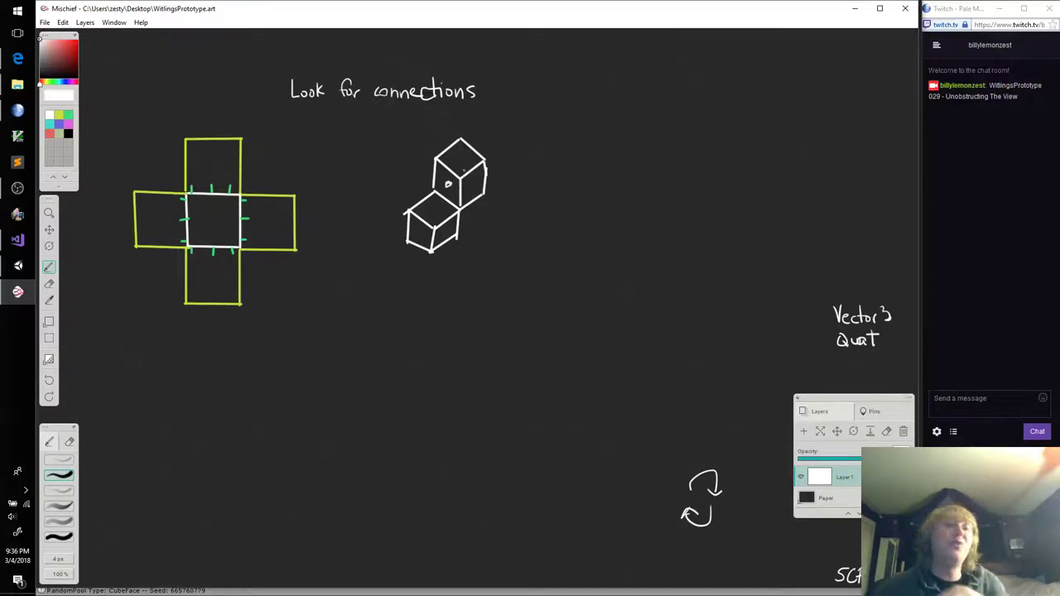
pyautogui.hotkey('ctrl', 'z')
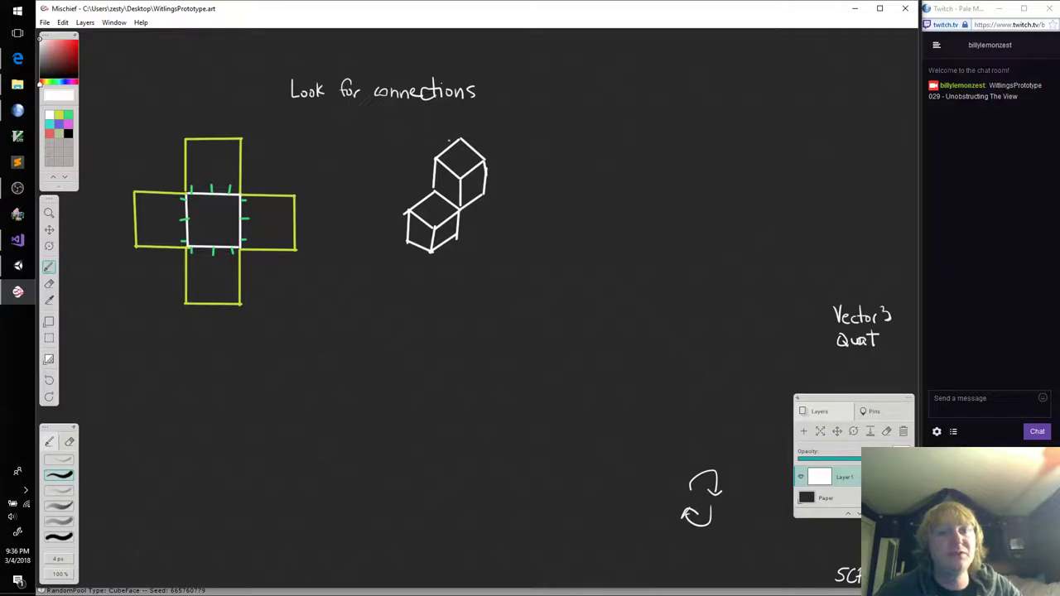
pyautogui.click(49, 134)
pyautogui.moveTo(280, 88); pyautogui.dragTo(280, 97)
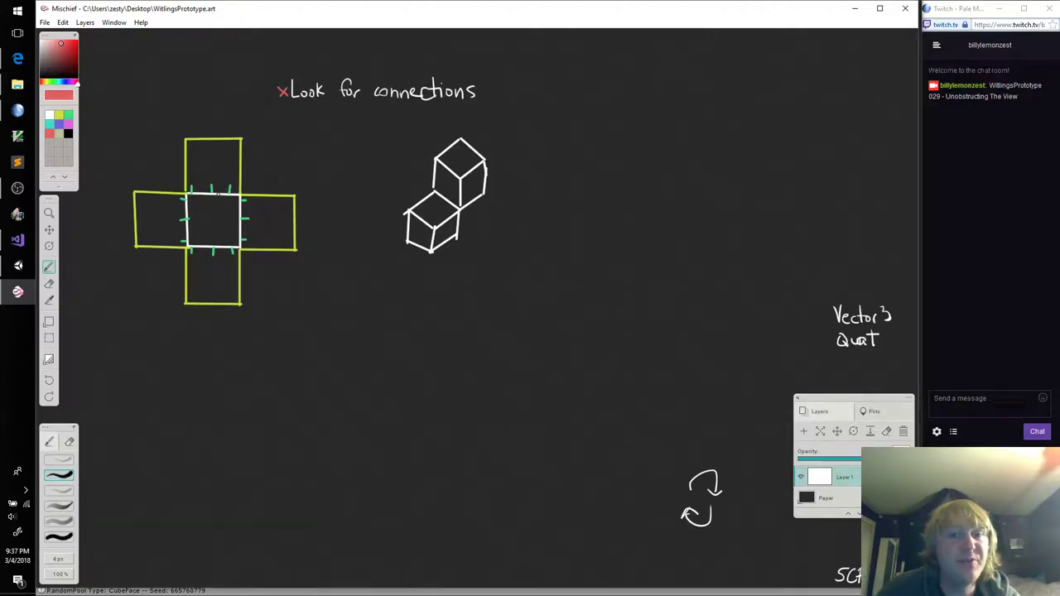
# Tick the square's top edge and write 'leaf nodes' in white below the note
pyautogui.moveTo(231, 184); pyautogui.dragTo(231, 191)
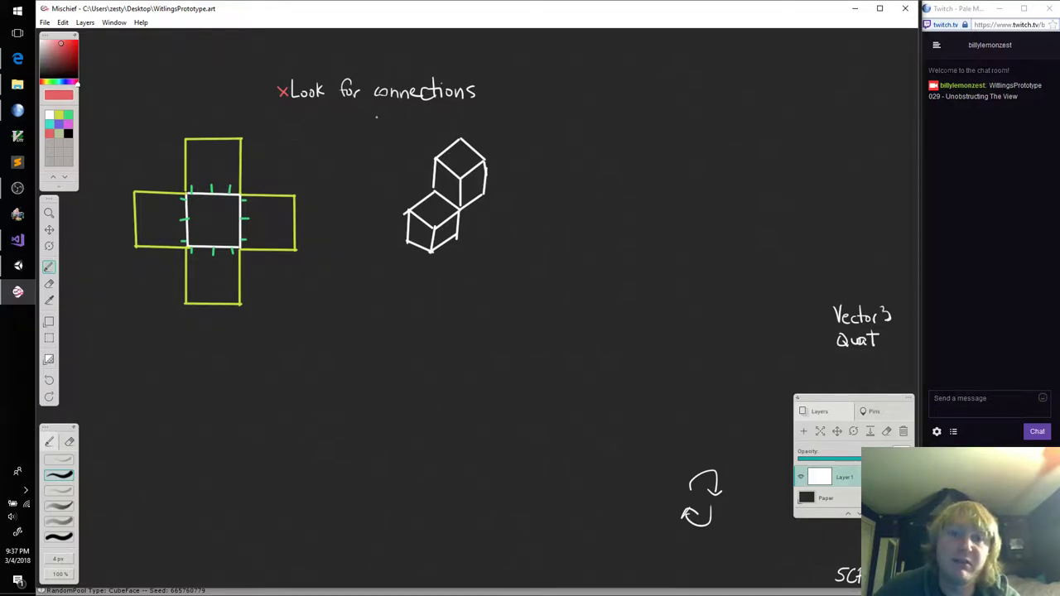
pyautogui.moveTo(377, 117); pyautogui.dragTo(376, 129)
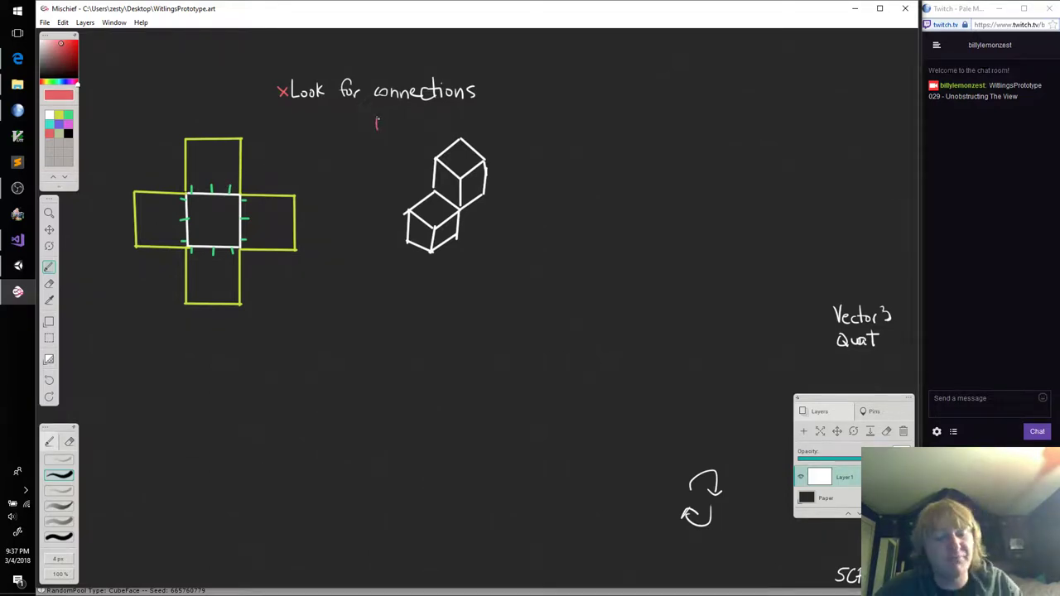
pyautogui.hotkey('ctrl', 'z')
pyautogui.click(49, 116)
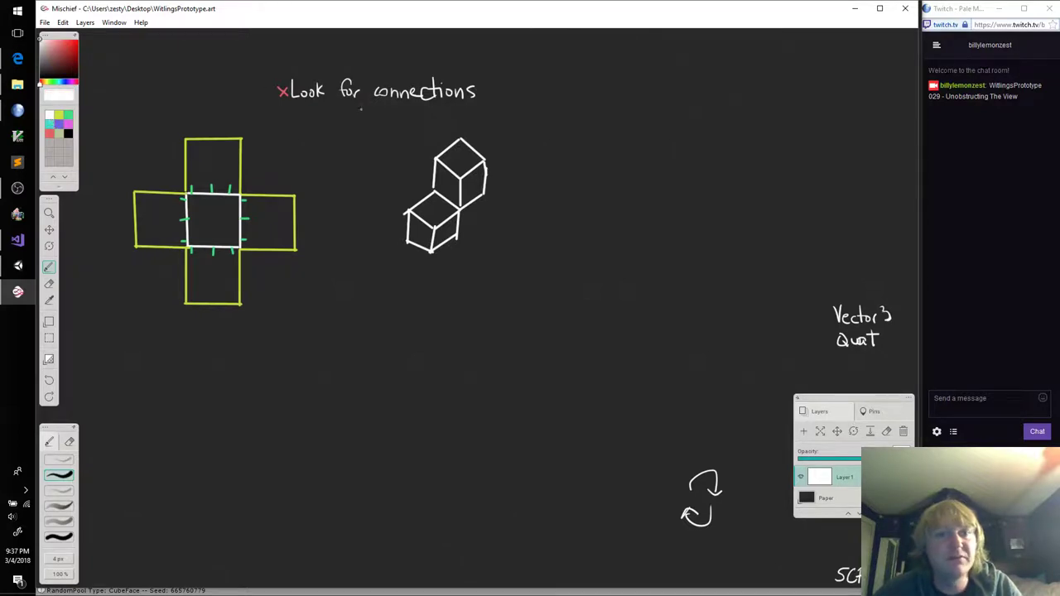
pyautogui.moveTo(377, 113)
pyautogui.mouseDown()
pyautogui.moveTo(376, 127)
pyautogui.moveTo(417, 116)
pyautogui.moveTo(424, 126)
pyautogui.mouseUp()
pyautogui.moveTo(428, 120); pyautogui.dragTo(428, 121)
pyautogui.moveTo(439, 118)
pyautogui.mouseDown()
pyautogui.moveTo(457, 127)
pyautogui.moveTo(464, 116)
pyautogui.mouseUp()
pyautogui.hotkey('ctrl', 'z')
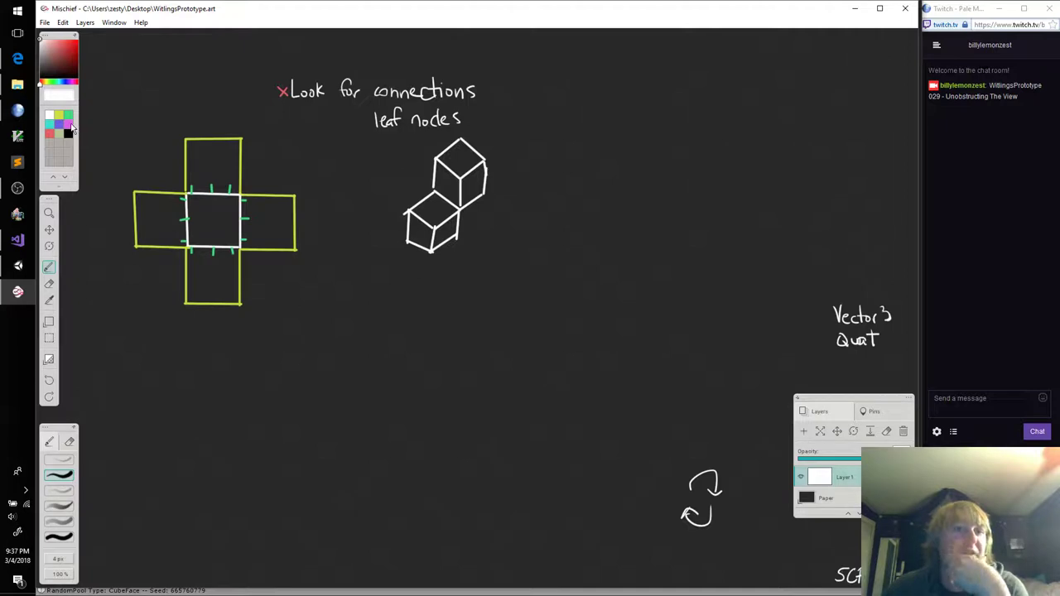
# Draw a pink V linking the square's top corner dots, then return the colour to white
pyautogui.click(68, 123)
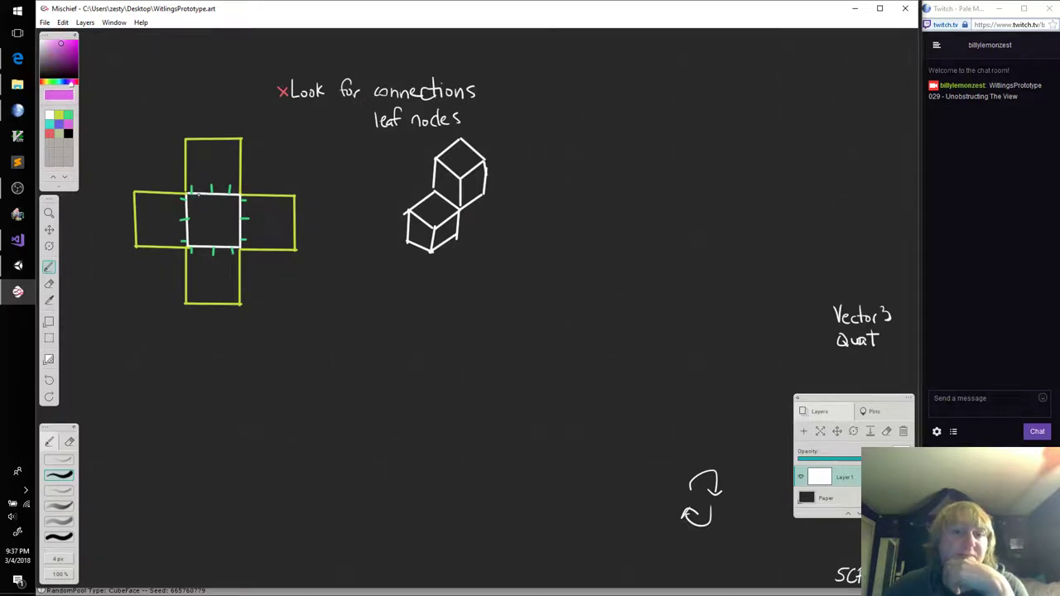
pyautogui.click(193, 193)
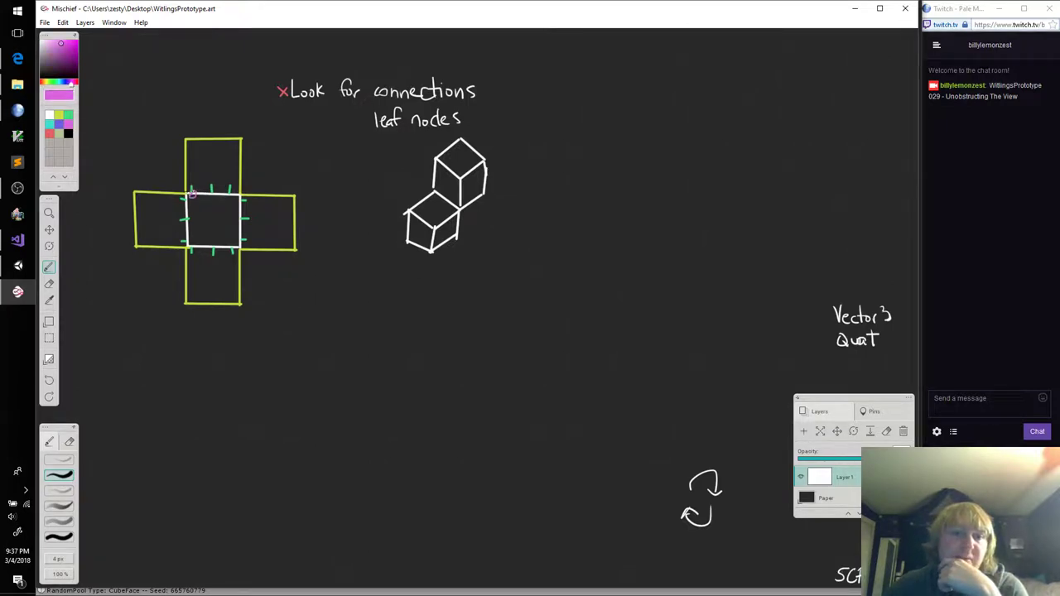
pyautogui.click(229, 195)
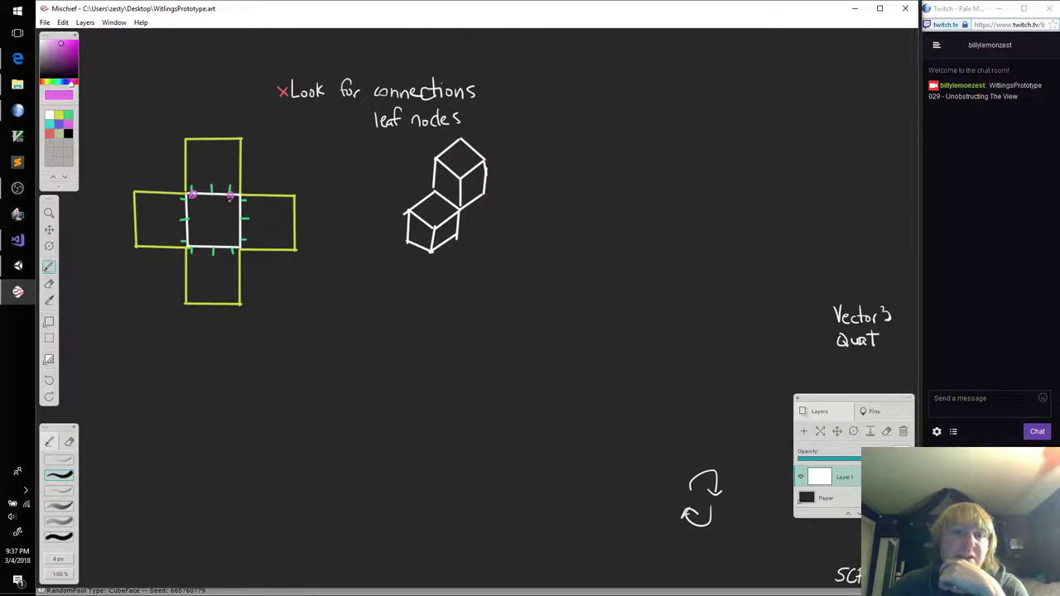
pyautogui.moveTo(192, 195)
pyautogui.mouseDown()
pyautogui.moveTo(212, 213)
pyautogui.moveTo(230, 196)
pyautogui.mouseUp()
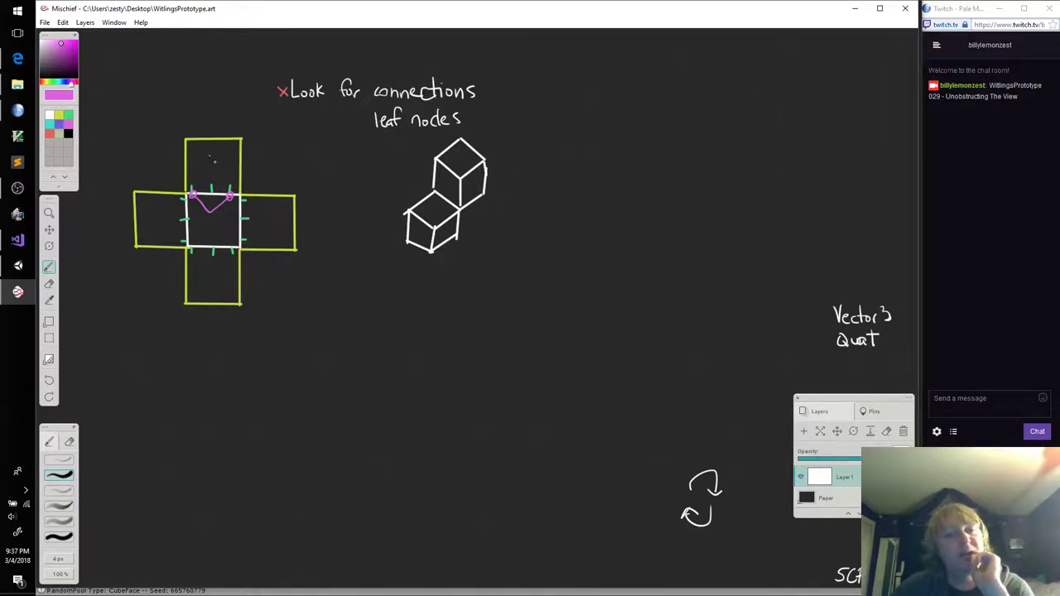
pyautogui.moveTo(209, 157); pyautogui.dragTo(220, 170)
pyautogui.moveTo(220, 156); pyautogui.dragTo(208, 171)
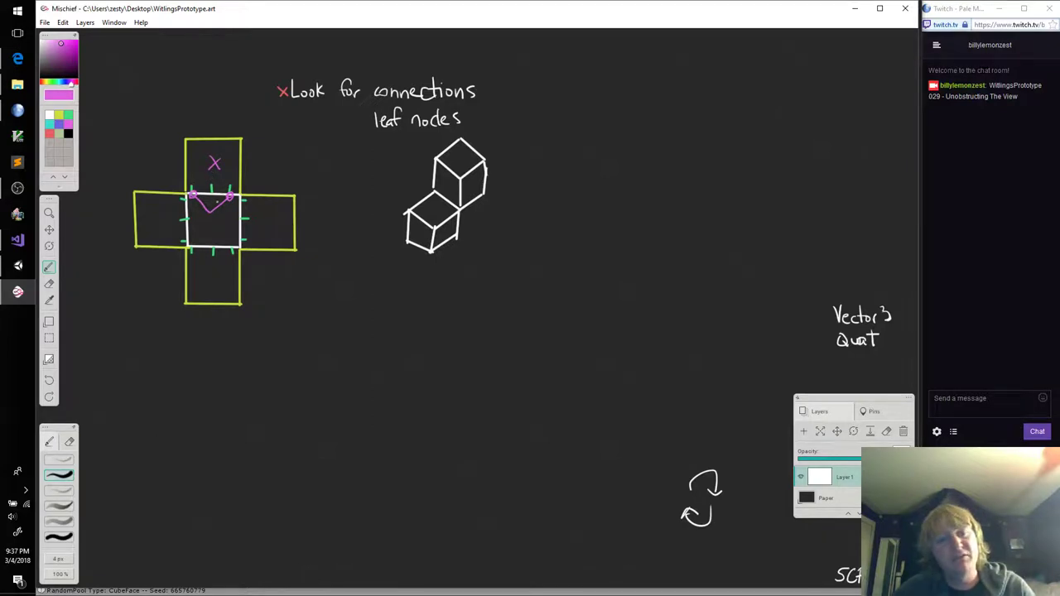
pyautogui.hotkey('ctrl', 'z')
pyautogui.hotkey('ctrl', 'z')
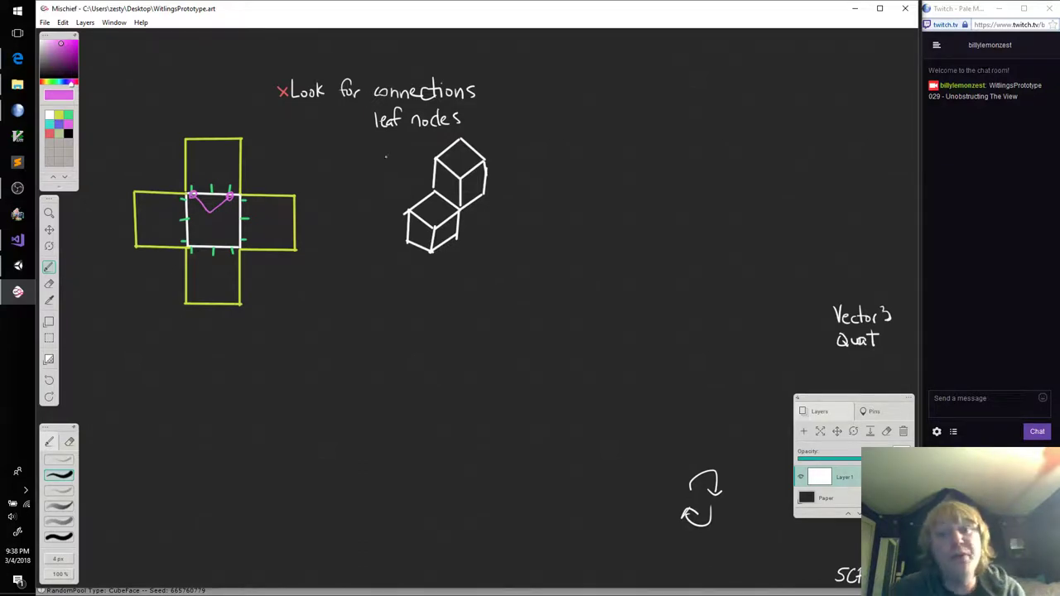
pyautogui.click(50, 115)
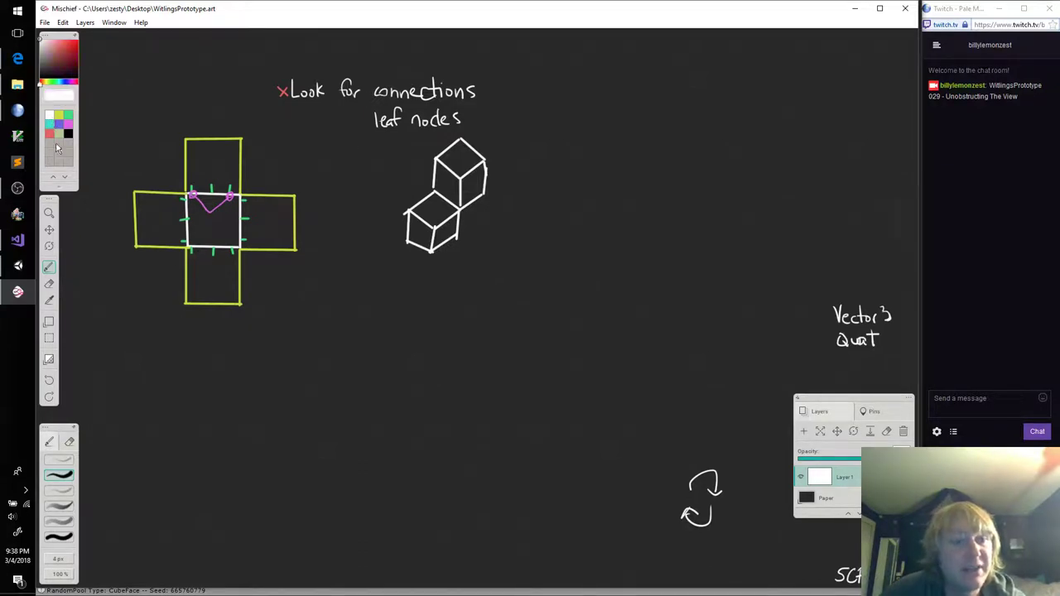
# Draw a small white cube below the drawings and write 'r=.5' beside it
pyautogui.click(48, 321)
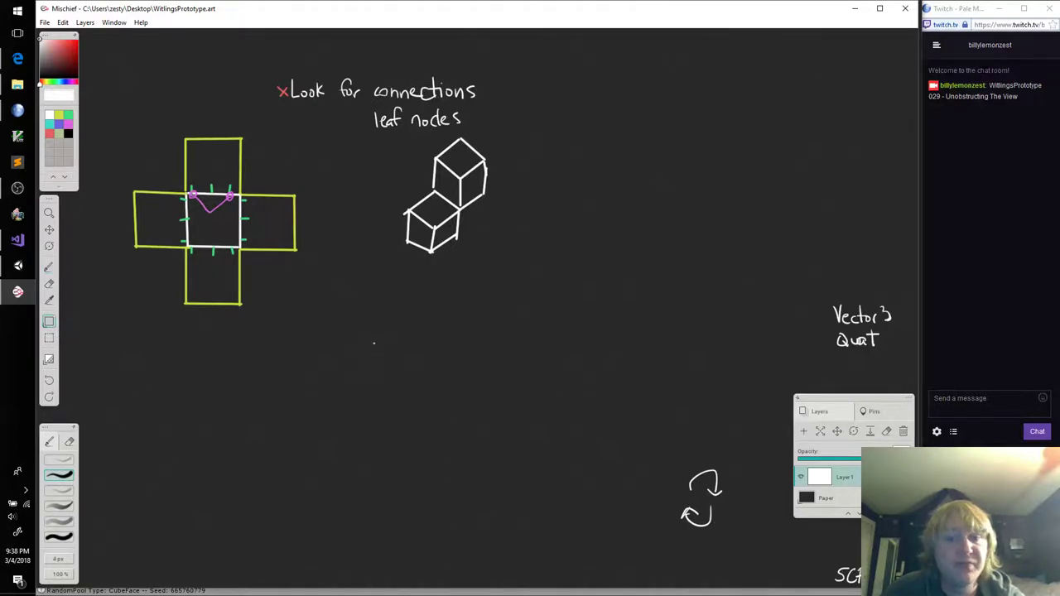
pyautogui.moveTo(368, 372)
pyautogui.mouseDown()
pyautogui.moveTo(343, 391)
pyautogui.moveTo(377, 407)
pyautogui.moveTo(406, 390)
pyautogui.moveTo(372, 372)
pyautogui.moveTo(346, 396)
pyautogui.moveTo(343, 433)
pyautogui.moveTo(375, 443)
pyautogui.moveTo(402, 429)
pyautogui.mouseUp()
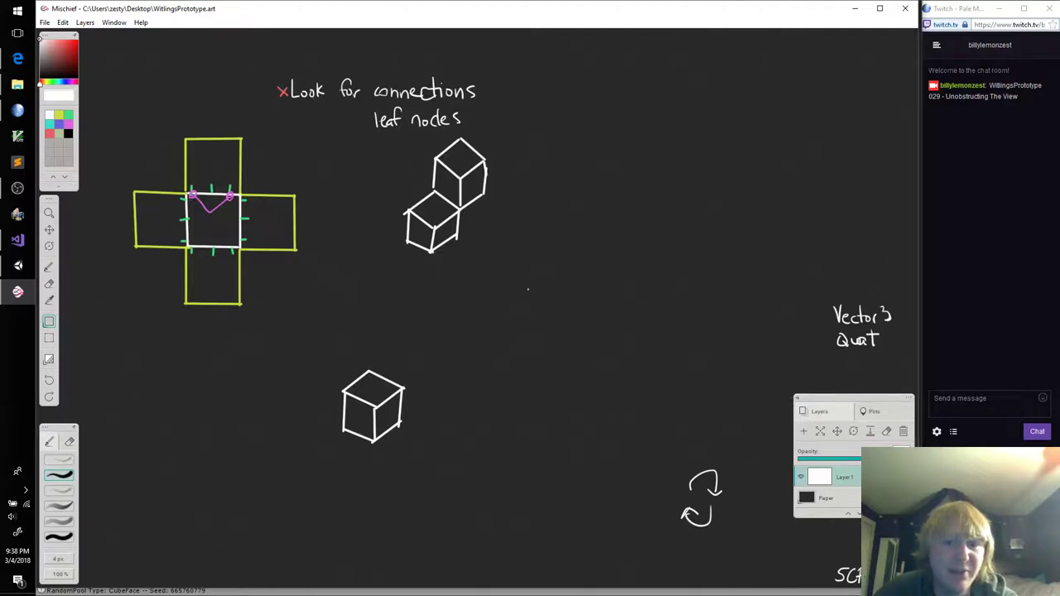
pyautogui.click(67, 114)
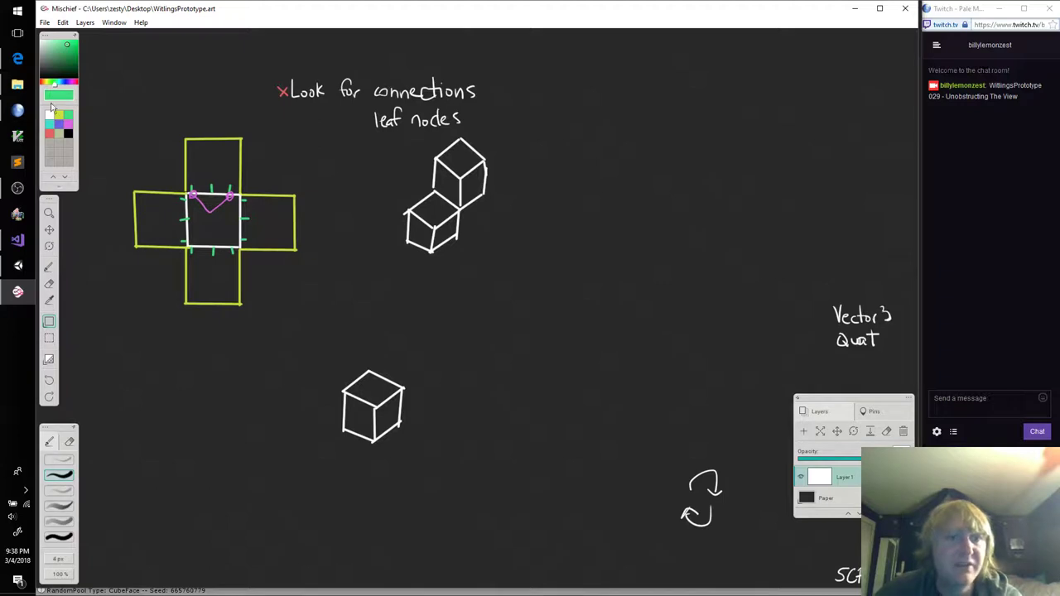
pyautogui.click(50, 133)
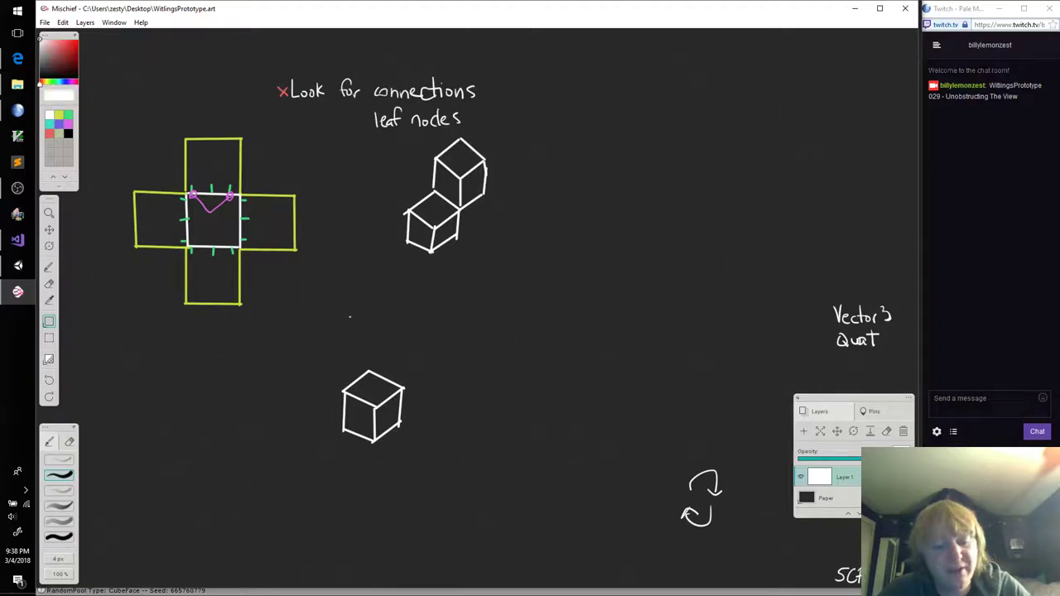
pyautogui.press('b')
pyautogui.moveTo(389, 377)
pyautogui.mouseDown()
pyautogui.moveTo(429, 361)
pyautogui.moveTo(422, 378)
pyautogui.mouseUp()
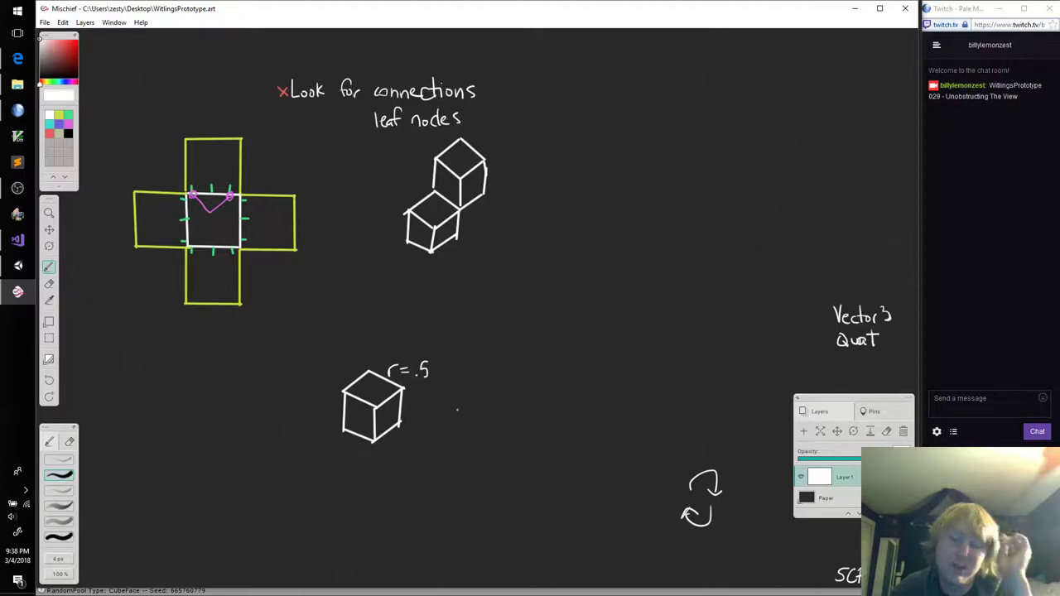
# Set the colour to green with the straight-line shape tool
pyautogui.click(68, 117)
pyautogui.click(49, 321)
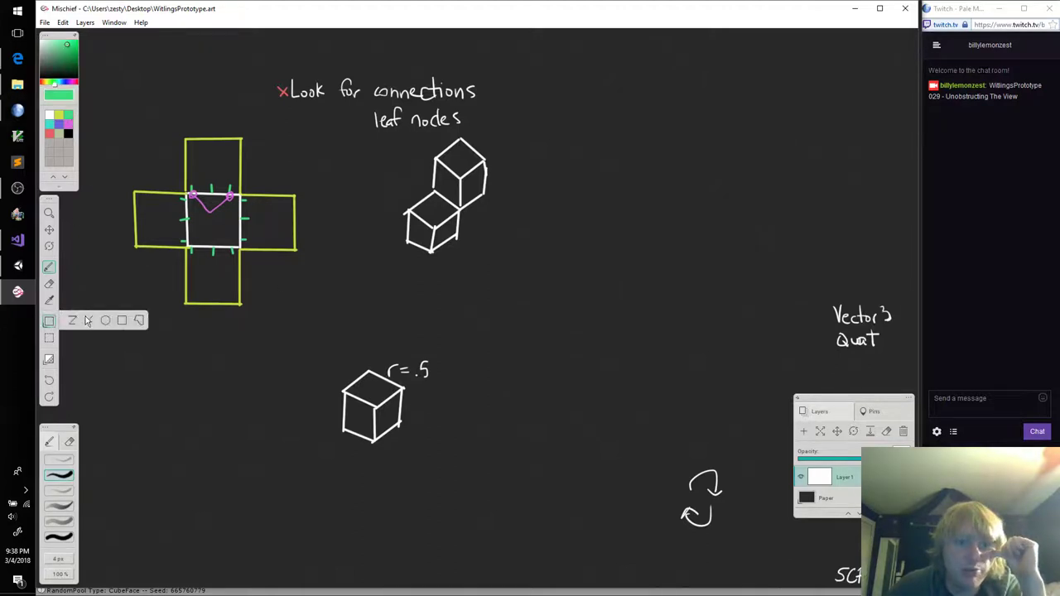
pyautogui.click(91, 321)
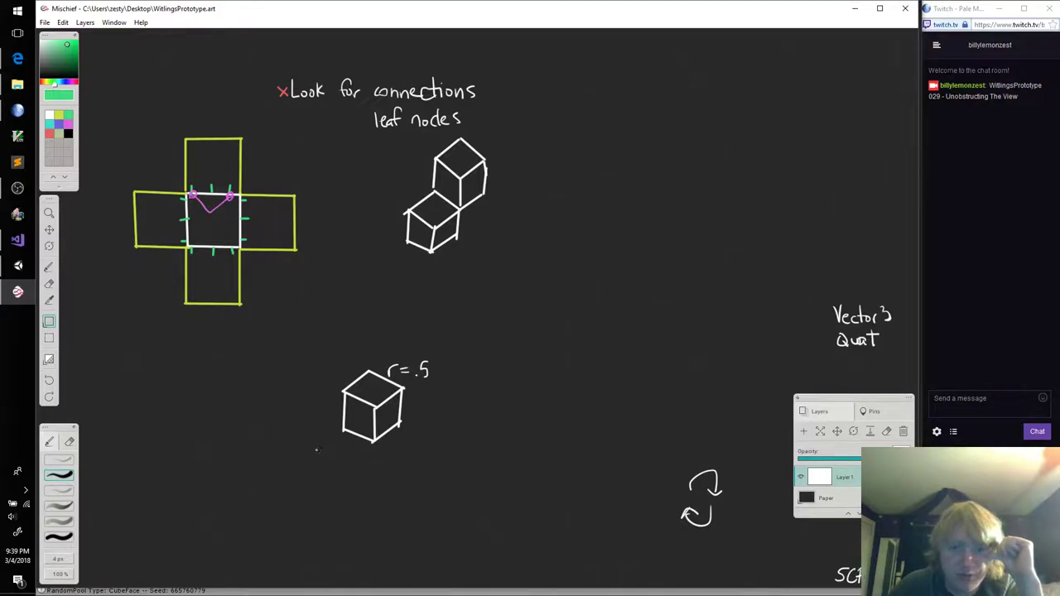
# Draw the big green cube's bottom edges, top face and vertical edges, then start its label
pyautogui.moveTo(309, 445)
pyautogui.mouseDown()
pyautogui.moveTo(376, 477)
pyautogui.moveTo(446, 431)
pyautogui.mouseUp()
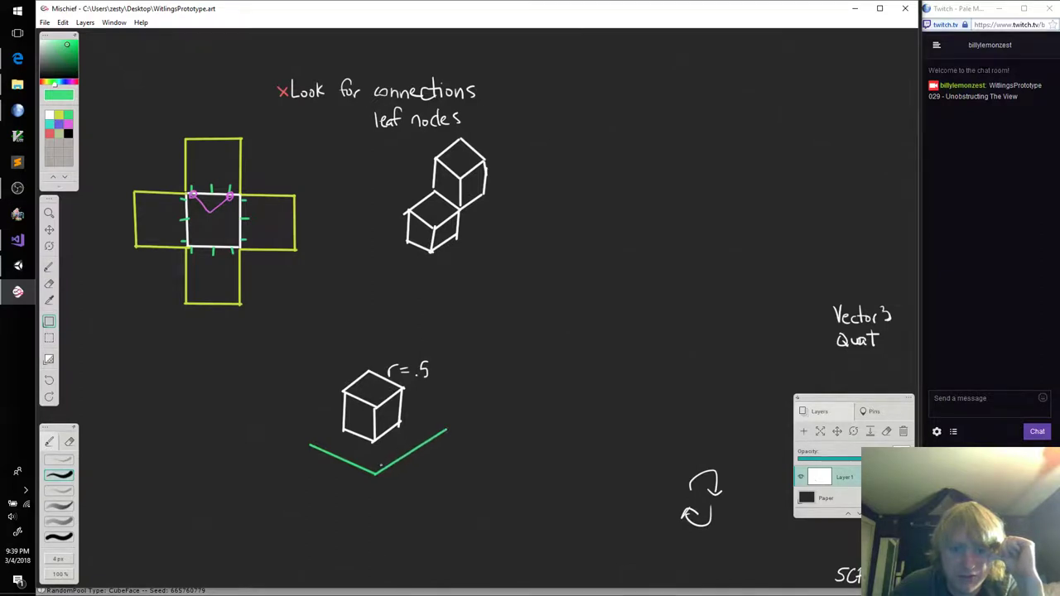
pyautogui.moveTo(376, 474); pyautogui.dragTo(374, 380)
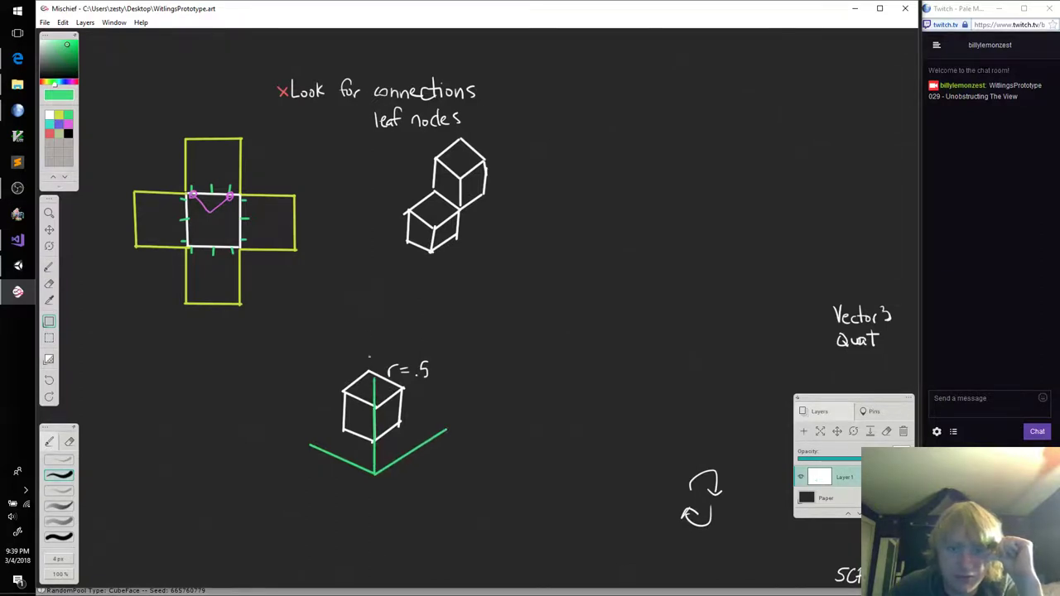
pyautogui.moveTo(374, 378)
pyautogui.mouseDown()
pyautogui.moveTo(445, 332)
pyautogui.moveTo(369, 284)
pyautogui.moveTo(304, 336)
pyautogui.moveTo(289, 333)
pyautogui.moveTo(374, 377)
pyautogui.mouseUp()
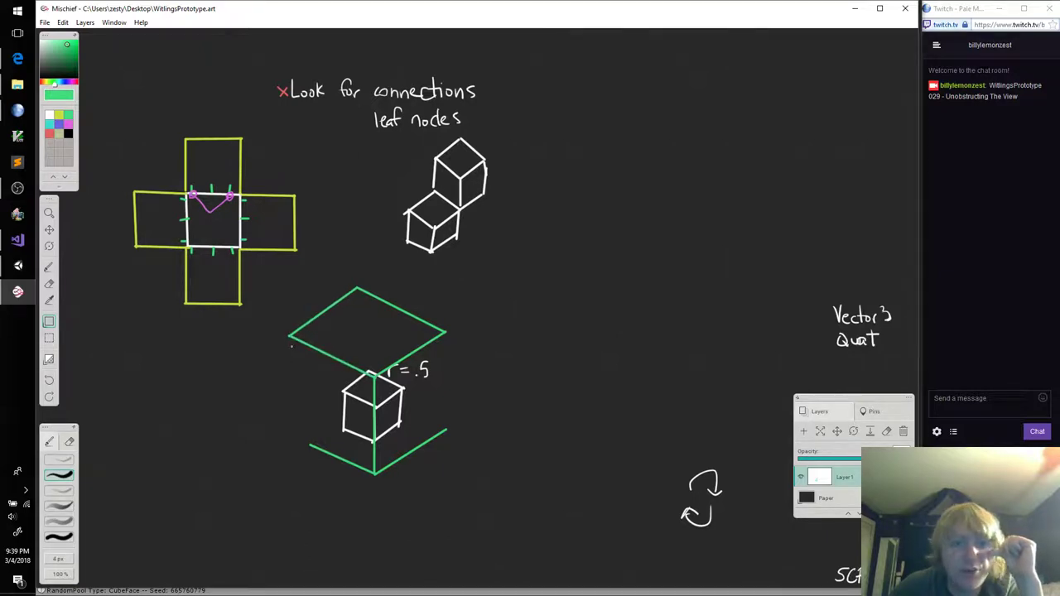
pyautogui.moveTo(290, 337); pyautogui.dragTo(296, 443)
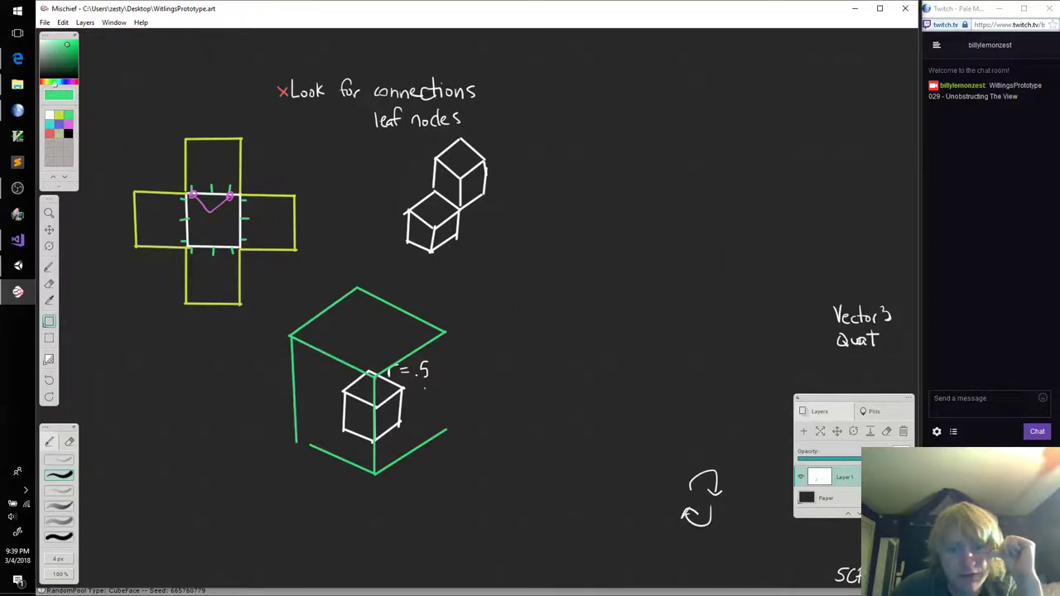
pyautogui.moveTo(448, 333); pyautogui.dragTo(449, 429)
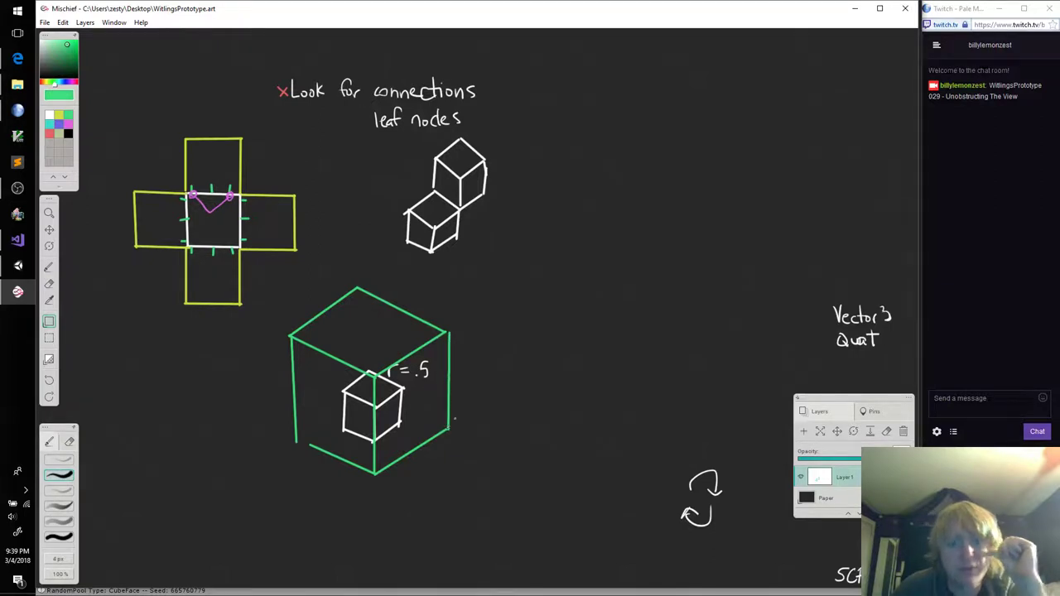
pyautogui.press('b')
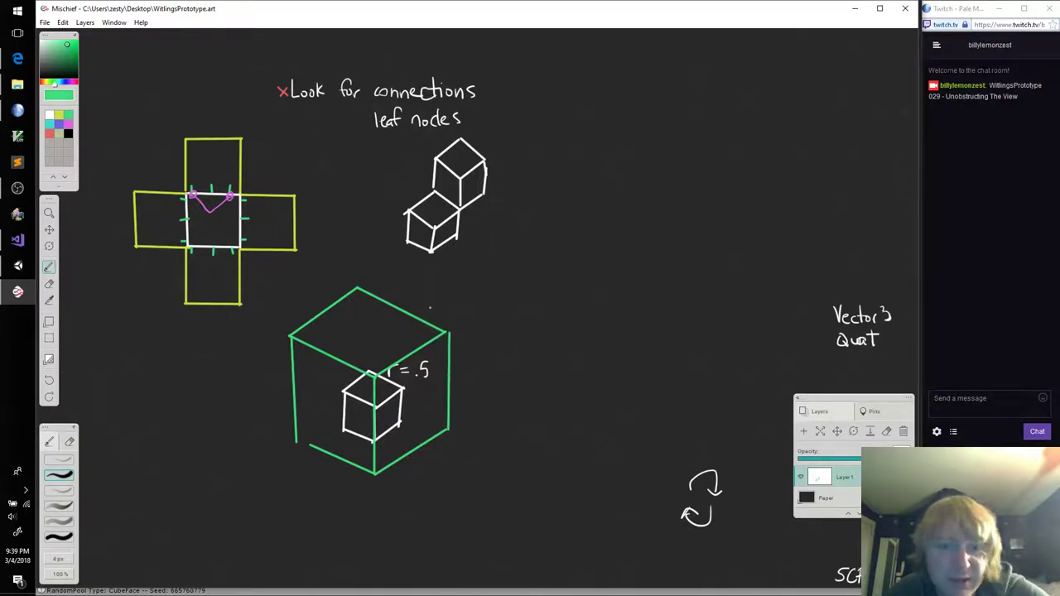
pyautogui.moveTo(429, 304)
pyautogui.mouseDown()
pyautogui.moveTo(430, 312)
pyautogui.moveTo(442, 302)
pyautogui.moveTo(461, 309)
pyautogui.moveTo(469, 299)
pyautogui.moveTo(469, 310)
pyautogui.mouseUp()
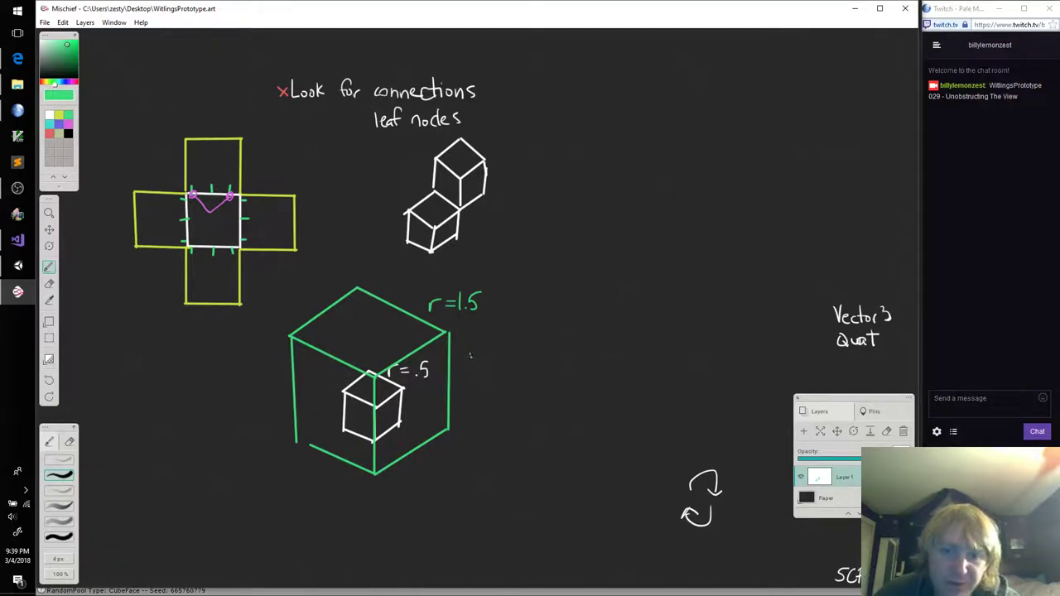
# Handwrite 'relevant cube area' in green to the right of the r=1.5 cube
pyautogui.moveTo(470, 356); pyautogui.dragTo(650, 353)
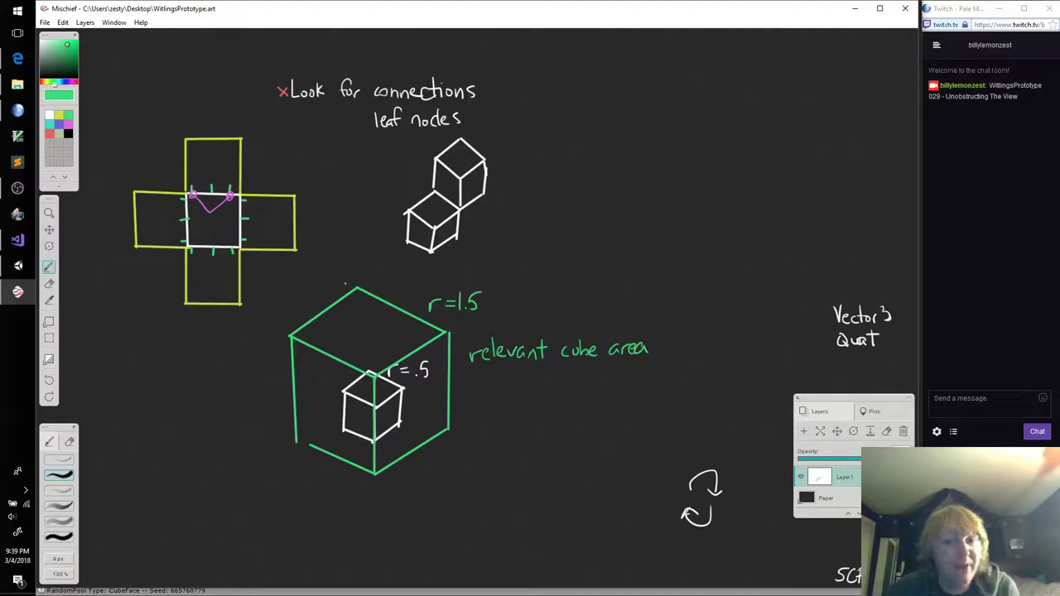
pyautogui.click(49, 323)
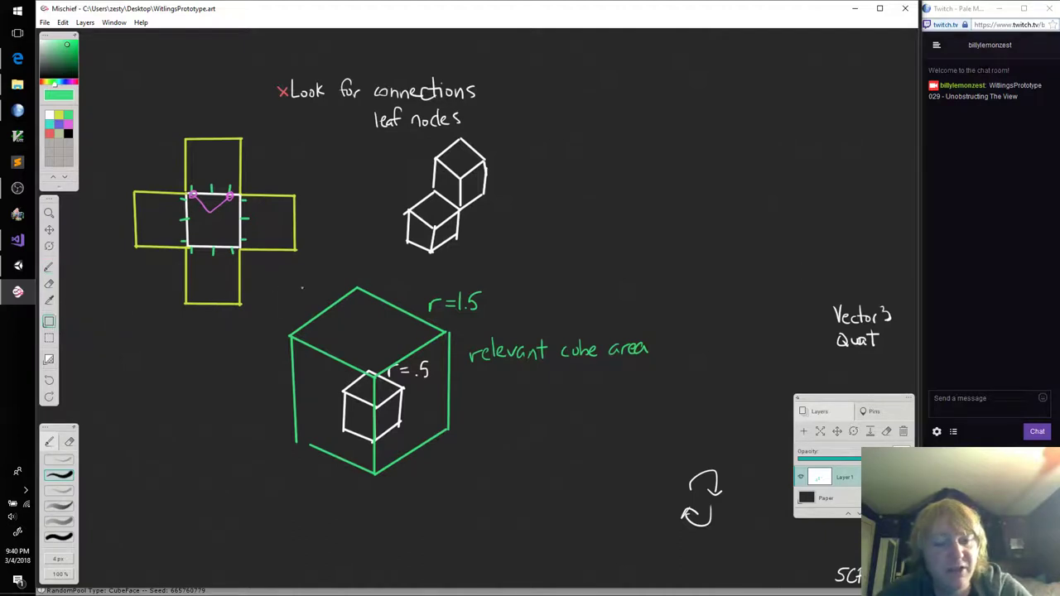
# With a 2 px brush, draw 3×3 grid lines across the big cube's top face
pyautogui.press('b')
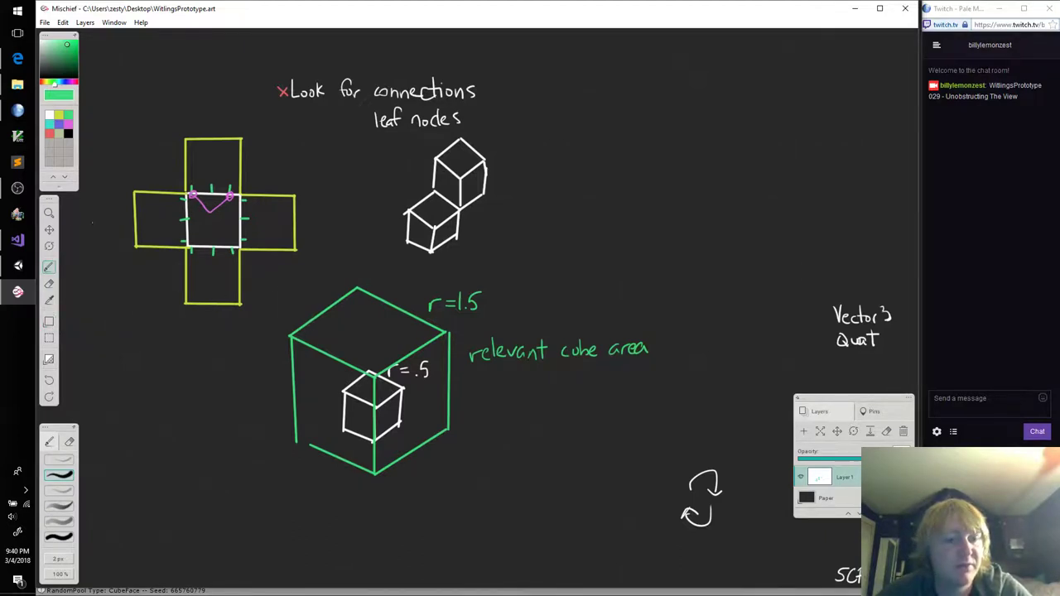
pyautogui.press('[')
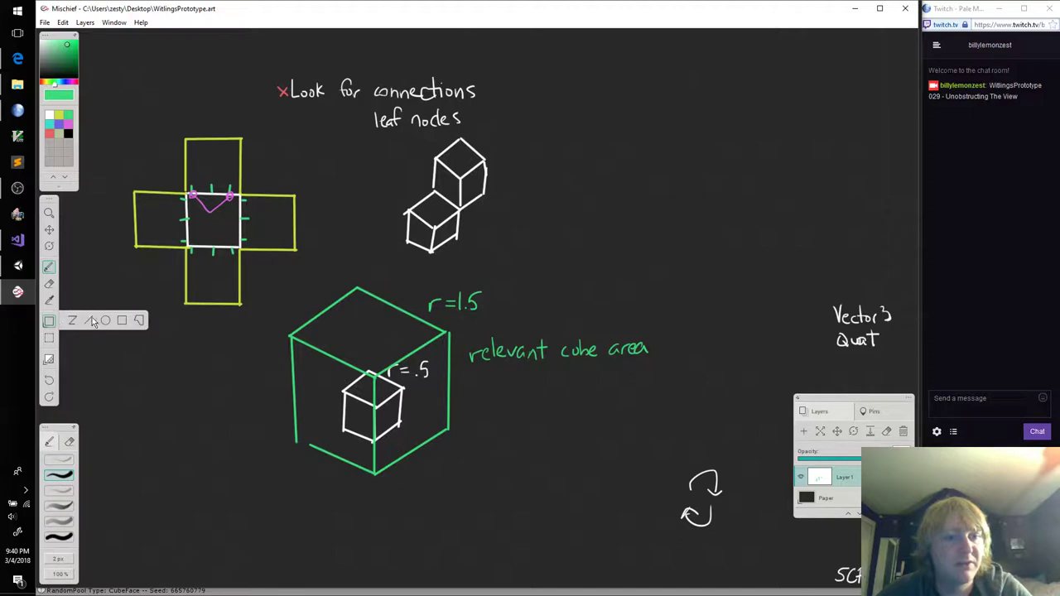
pyautogui.click(49, 323)
pyautogui.moveTo(383, 305); pyautogui.dragTo(320, 348)
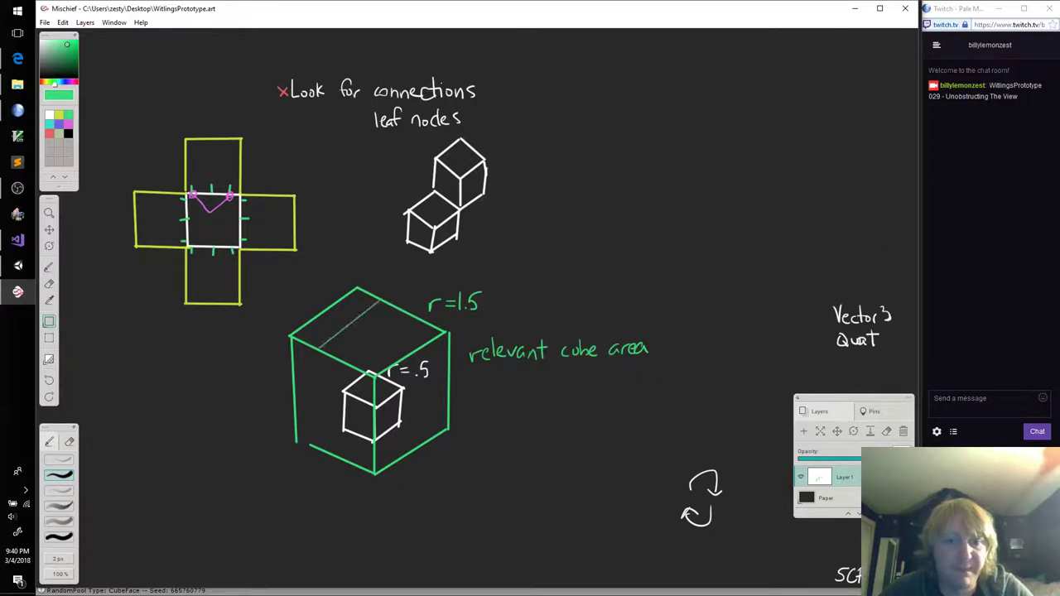
pyautogui.moveTo(409, 328)
pyautogui.mouseDown()
pyautogui.moveTo(351, 370)
pyautogui.moveTo(359, 363)
pyautogui.mouseUp()
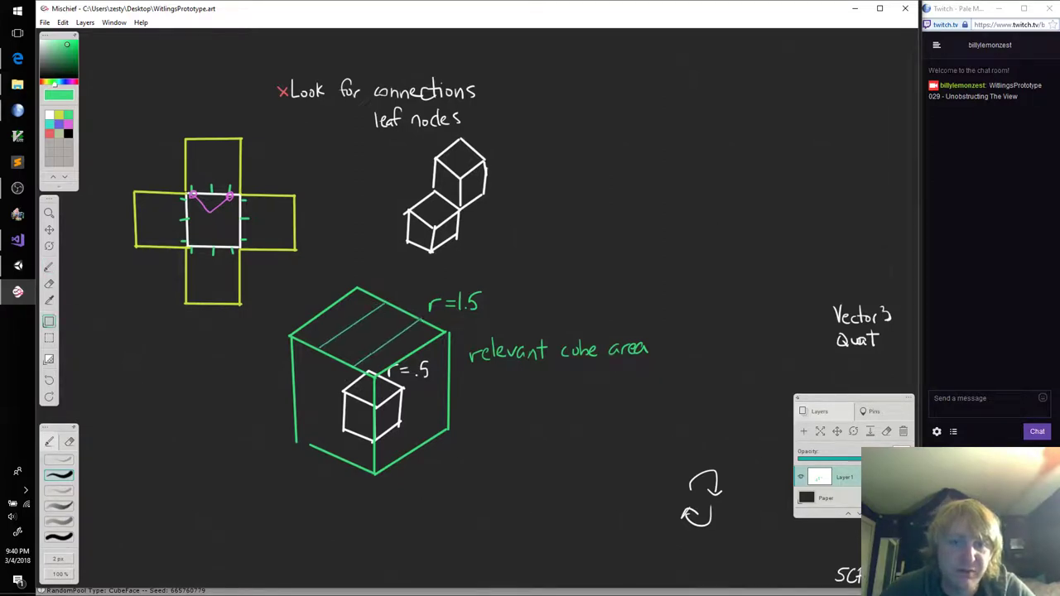
pyautogui.moveTo(340, 303); pyautogui.dragTo(405, 337)
pyautogui.moveTo(351, 312); pyautogui.dragTo(421, 348)
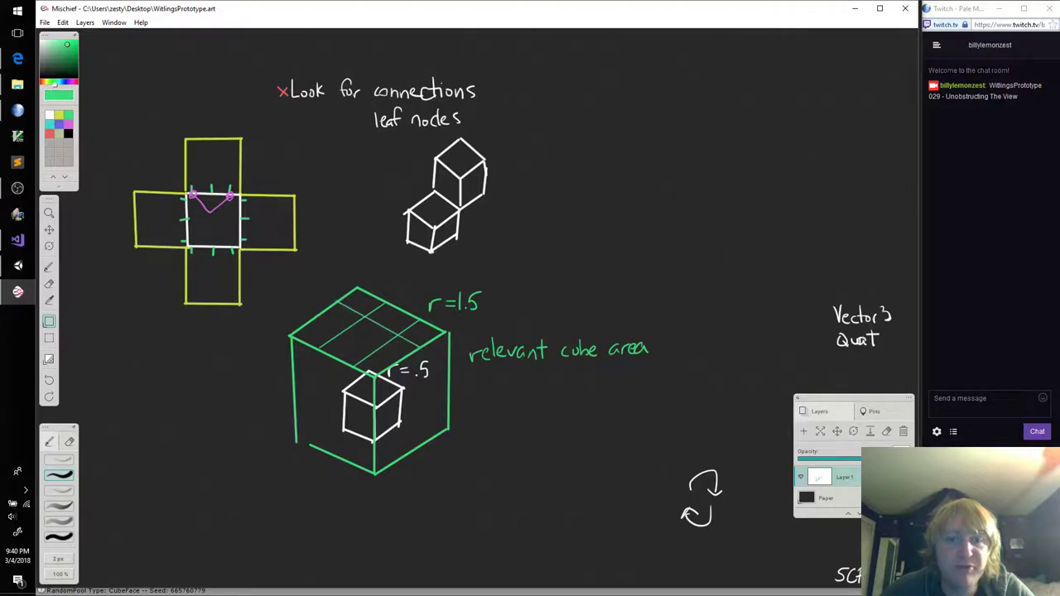
pyautogui.moveTo(368, 323)
pyautogui.mouseDown()
pyautogui.moveTo(314, 348)
pyautogui.moveTo(318, 359)
pyautogui.mouseUp()
pyautogui.moveTo(392, 346); pyautogui.dragTo(351, 371)
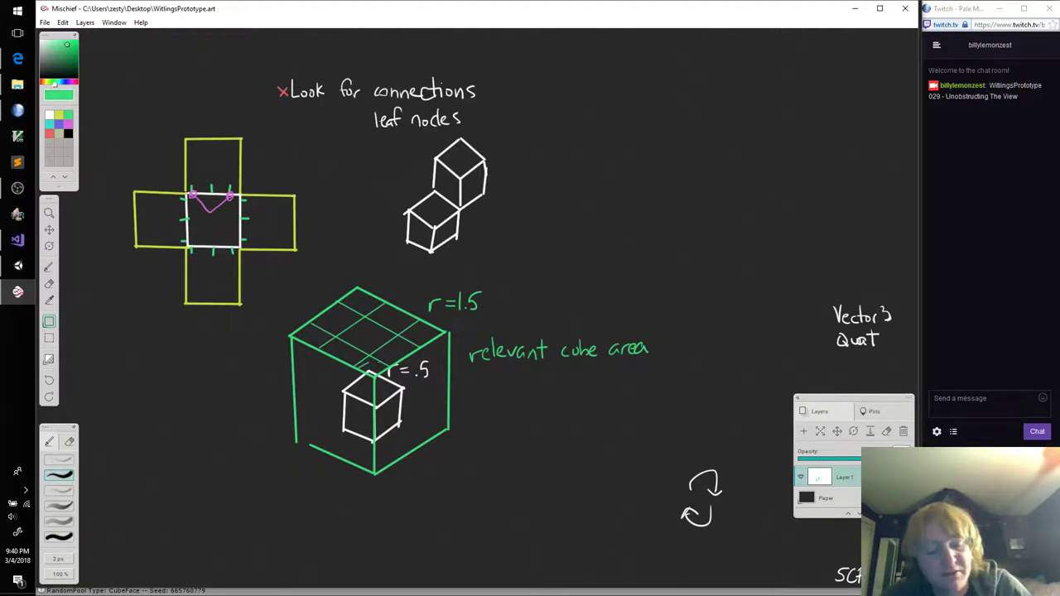
# Hatch the area above the small cube, then set the colour to white
pyautogui.press('b')
pyautogui.moveTo(362, 365)
pyautogui.mouseDown()
pyautogui.moveTo(381, 370)
pyautogui.moveTo(376, 388)
pyautogui.moveTo(385, 390)
pyautogui.moveTo(357, 372)
pyautogui.moveTo(371, 376)
pyautogui.mouseUp()
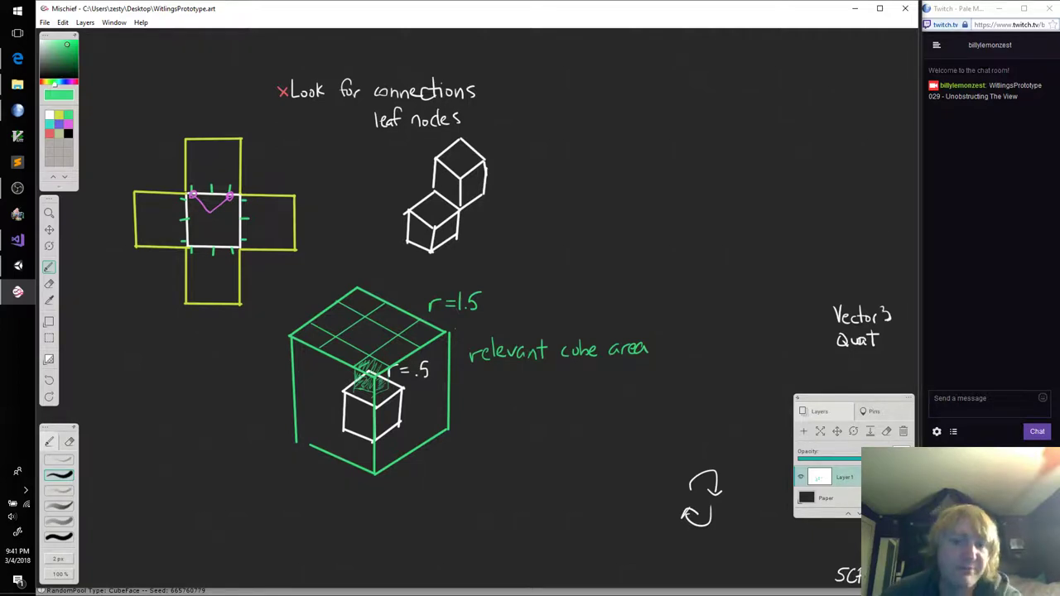
pyautogui.click(49, 115)
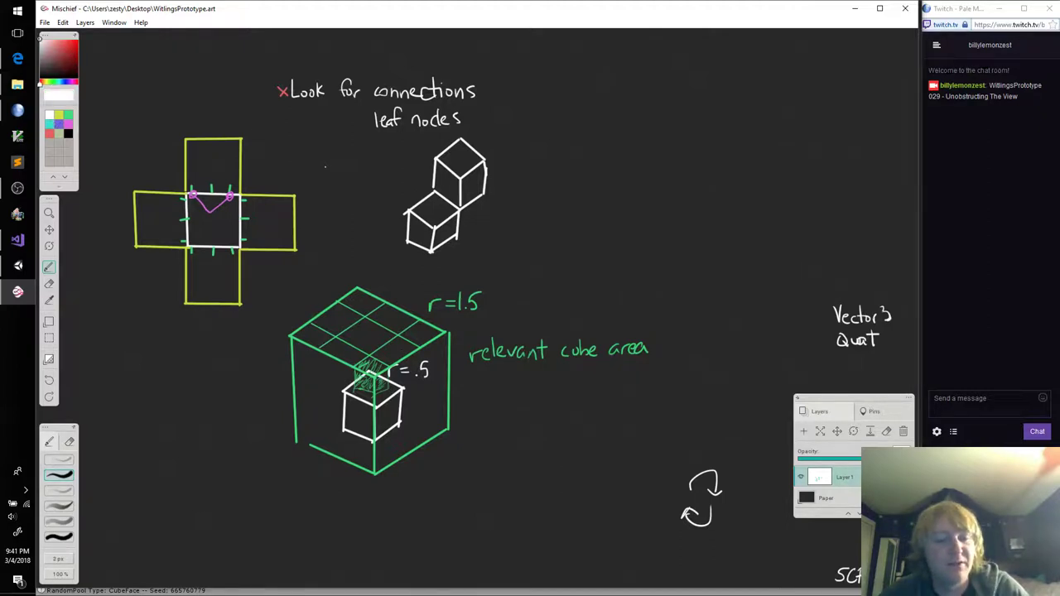
# Pan the canvas, sketch a small light-green cube, then a small white camera mark left of it
pyautogui.click(50, 323)
pyautogui.press('space')
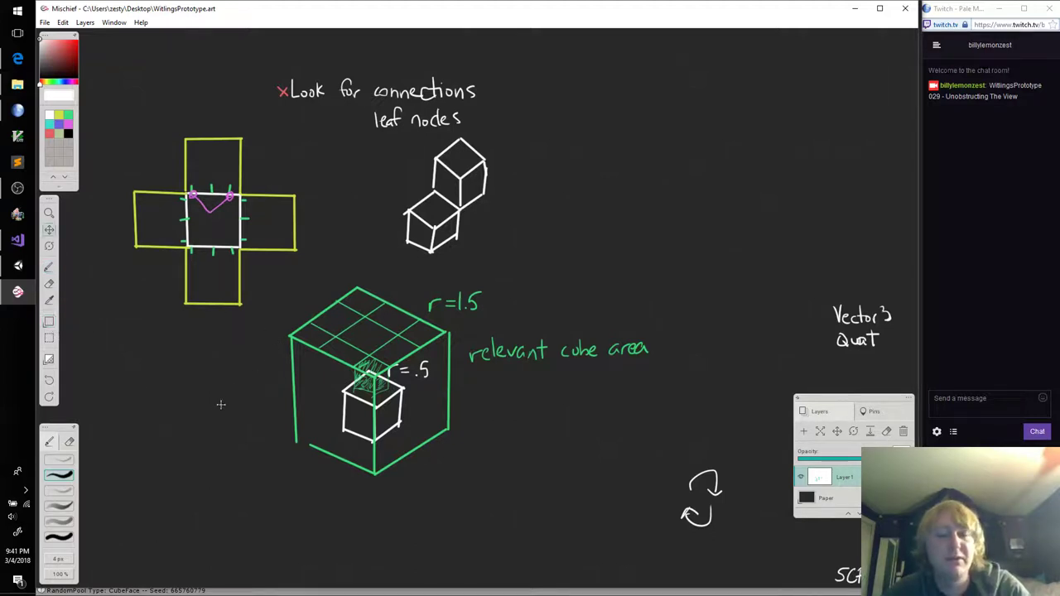
pyautogui.moveTo(220, 402); pyautogui.dragTo(476, 294)
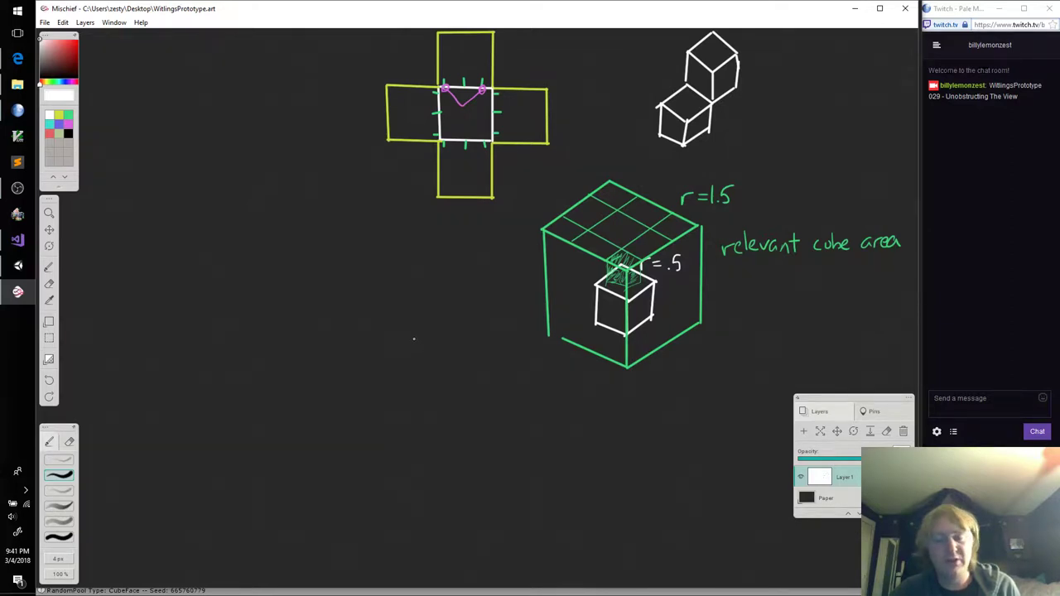
pyautogui.click(68, 115)
pyautogui.moveTo(389, 279)
pyautogui.mouseDown()
pyautogui.moveTo(361, 300)
pyautogui.moveTo(392, 319)
pyautogui.moveTo(421, 300)
pyautogui.moveTo(389, 282)
pyautogui.mouseUp()
pyautogui.moveTo(394, 320)
pyautogui.mouseDown()
pyautogui.moveTo(396, 353)
pyautogui.moveTo(422, 320)
pyautogui.moveTo(424, 331)
pyautogui.mouseUp()
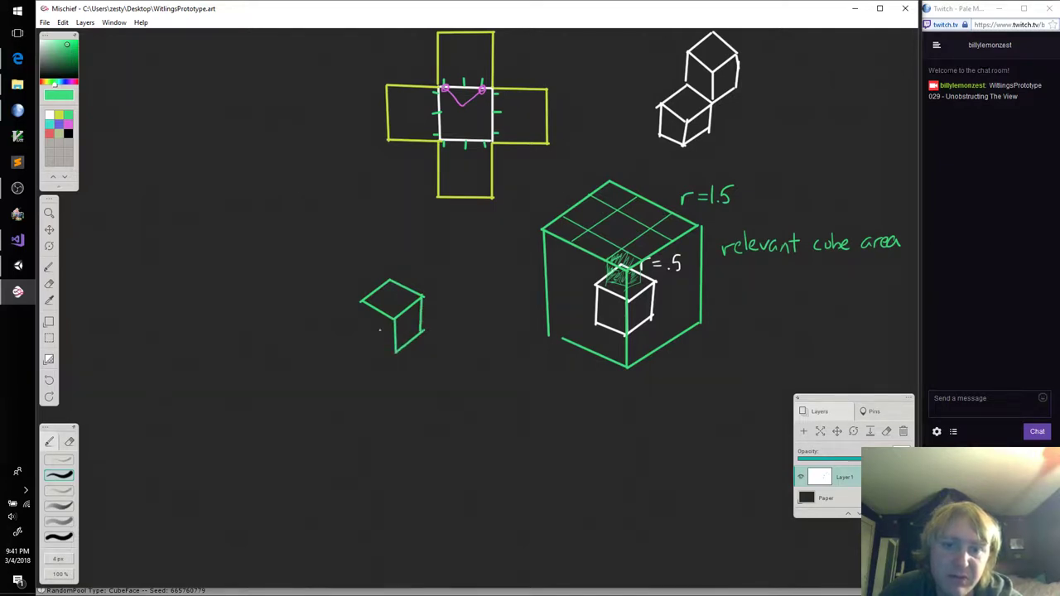
pyautogui.moveTo(363, 301)
pyautogui.mouseDown()
pyautogui.moveTo(364, 342)
pyautogui.moveTo(396, 353)
pyautogui.mouseUp()
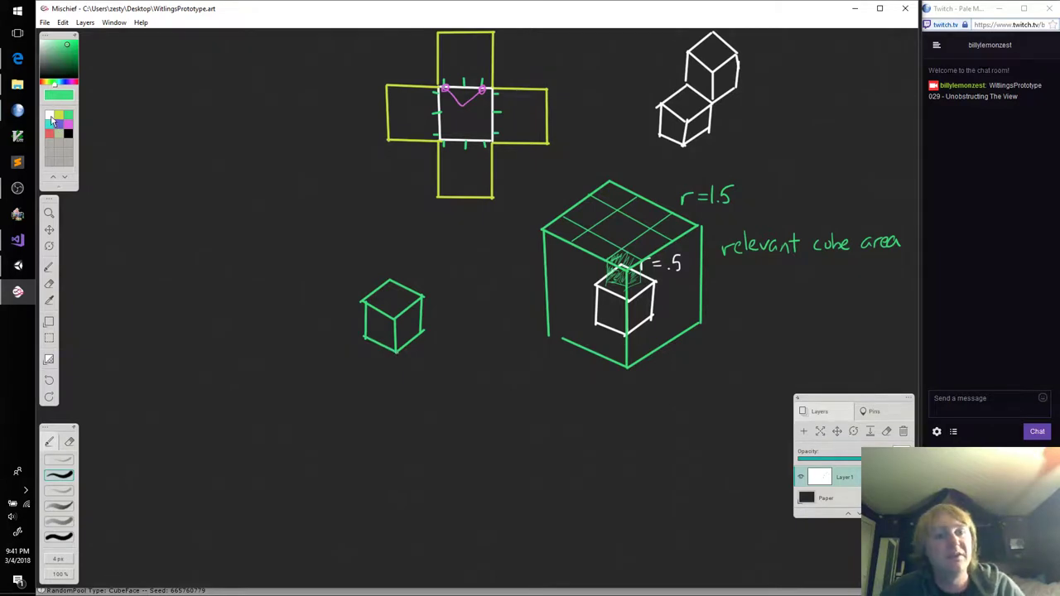
pyautogui.click(50, 115)
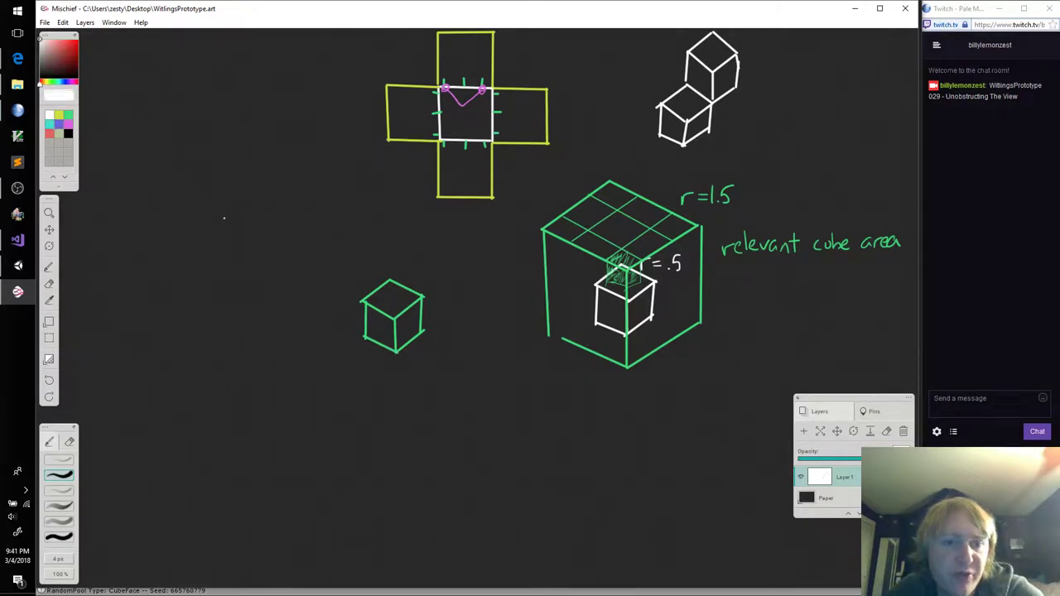
pyautogui.moveTo(224, 218)
pyautogui.mouseDown()
pyautogui.moveTo(245, 219)
pyautogui.moveTo(223, 228)
pyautogui.moveTo(236, 239)
pyautogui.moveTo(228, 228)
pyautogui.mouseUp()
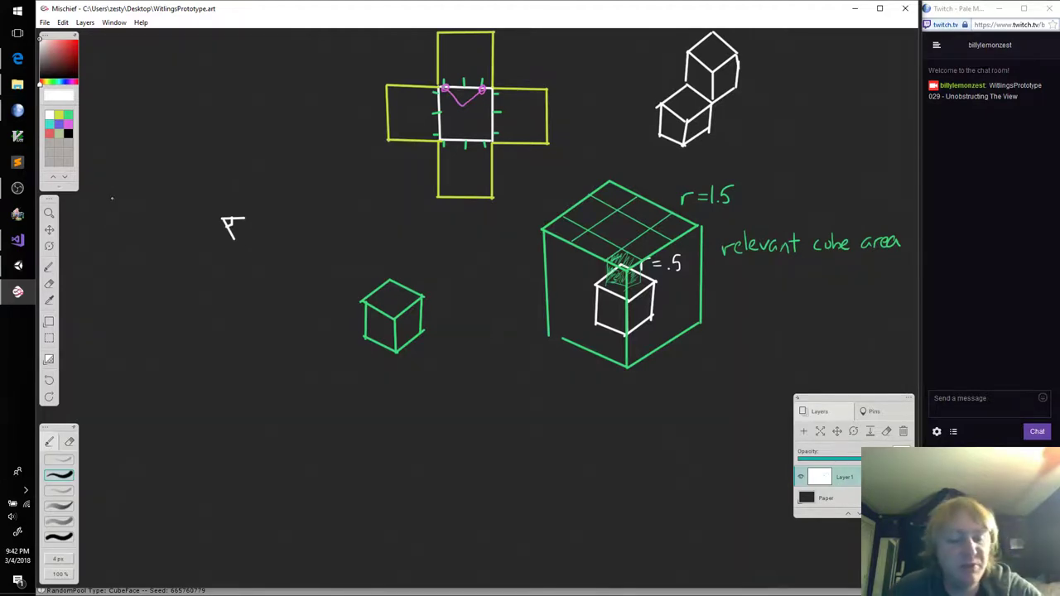
# Draw four pale-green straight sight lines from the camera mark to the small cube's corners
pyautogui.press('s')
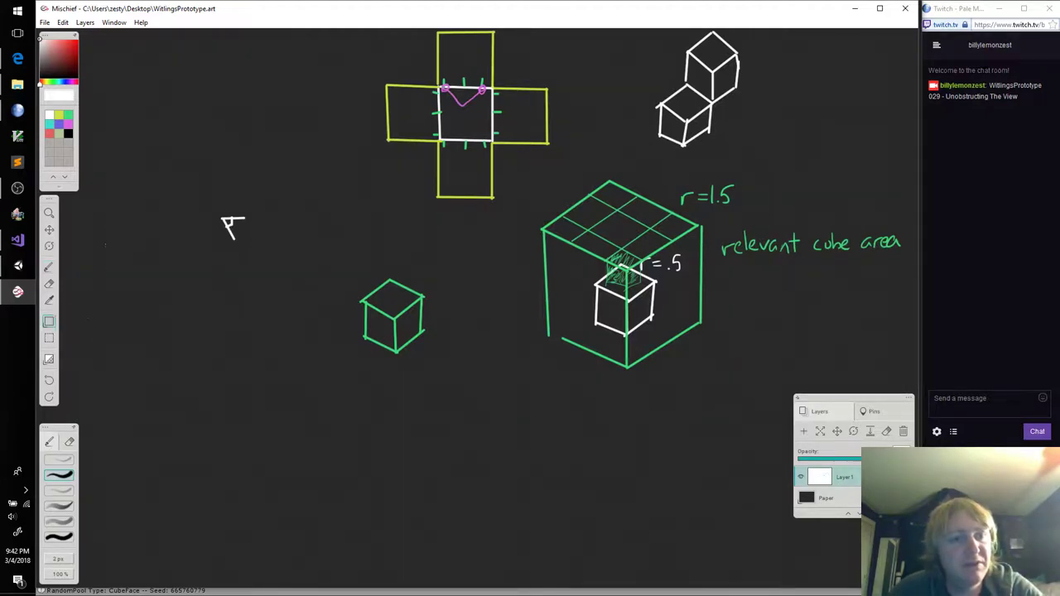
pyautogui.click(59, 133)
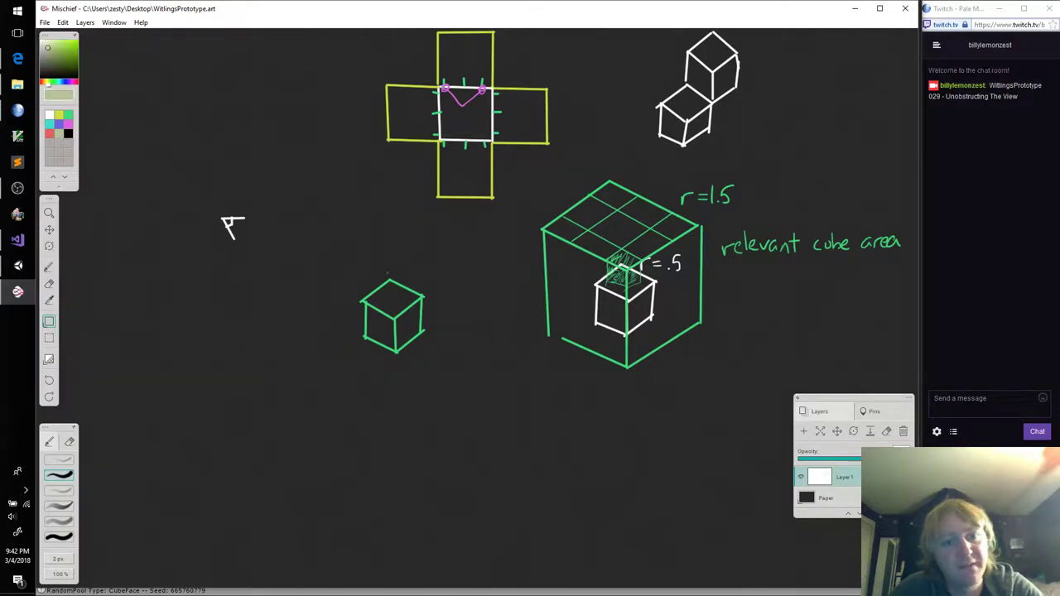
pyautogui.moveTo(389, 278); pyautogui.dragTo(240, 220)
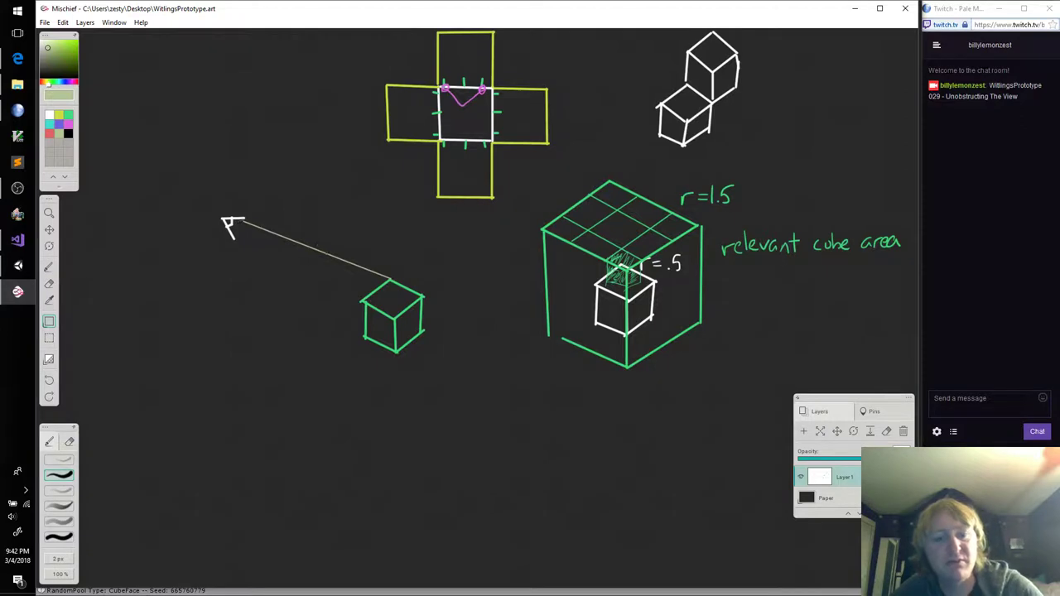
pyautogui.moveTo(361, 303); pyautogui.dragTo(234, 240)
pyautogui.moveTo(364, 338); pyautogui.dragTo(232, 239)
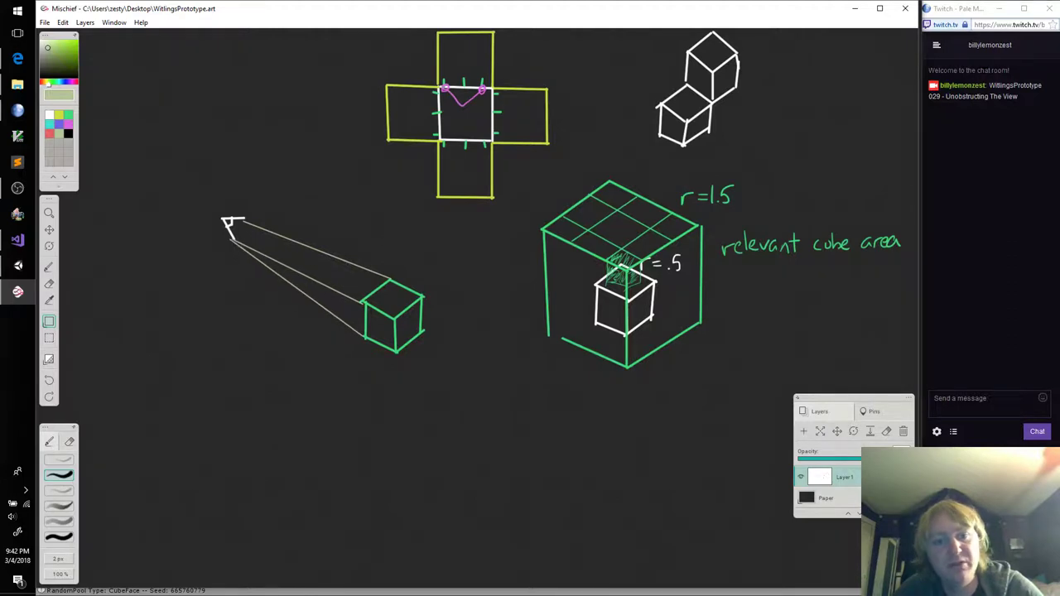
pyautogui.moveTo(389, 280); pyautogui.dragTo(242, 222)
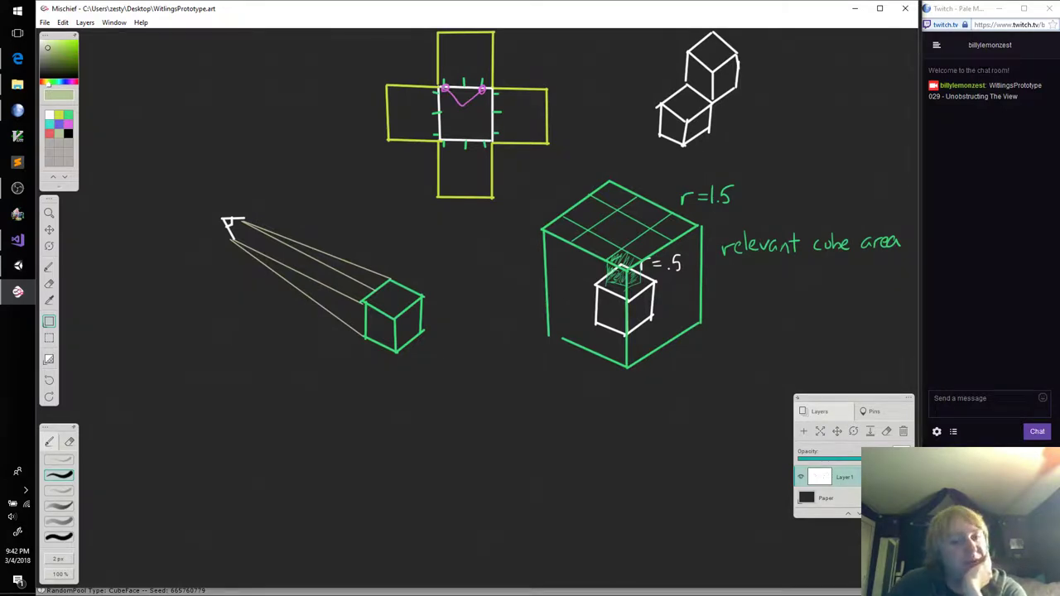
# Draw a pale four-sided trapezoid below the sight lines
pyautogui.moveTo(209, 366)
pyautogui.mouseDown()
pyautogui.moveTo(210, 399)
pyautogui.moveTo(296, 342)
pyautogui.mouseUp()
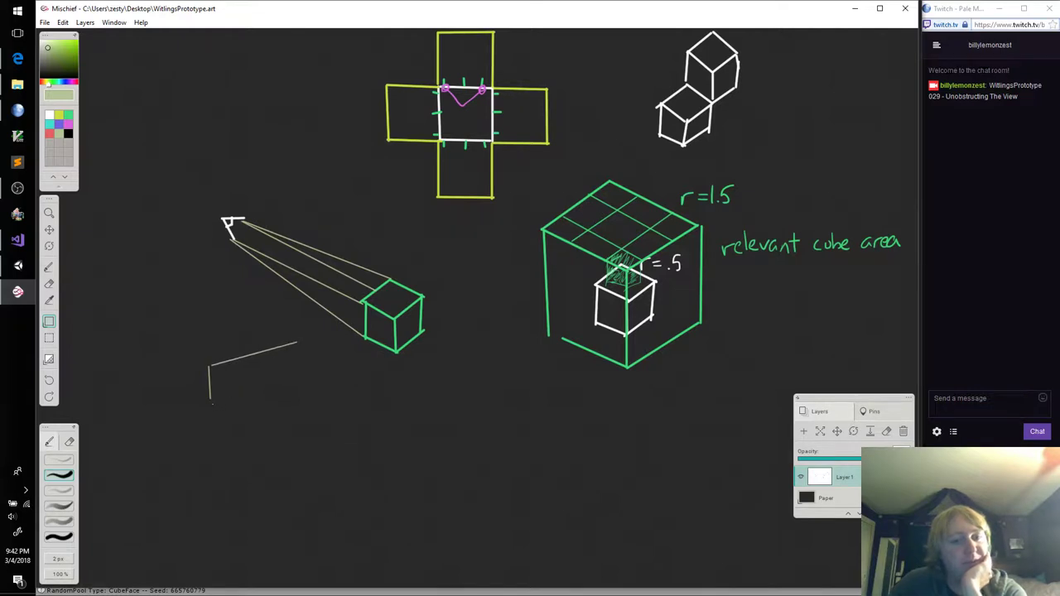
pyautogui.moveTo(210, 401); pyautogui.dragTo(316, 424)
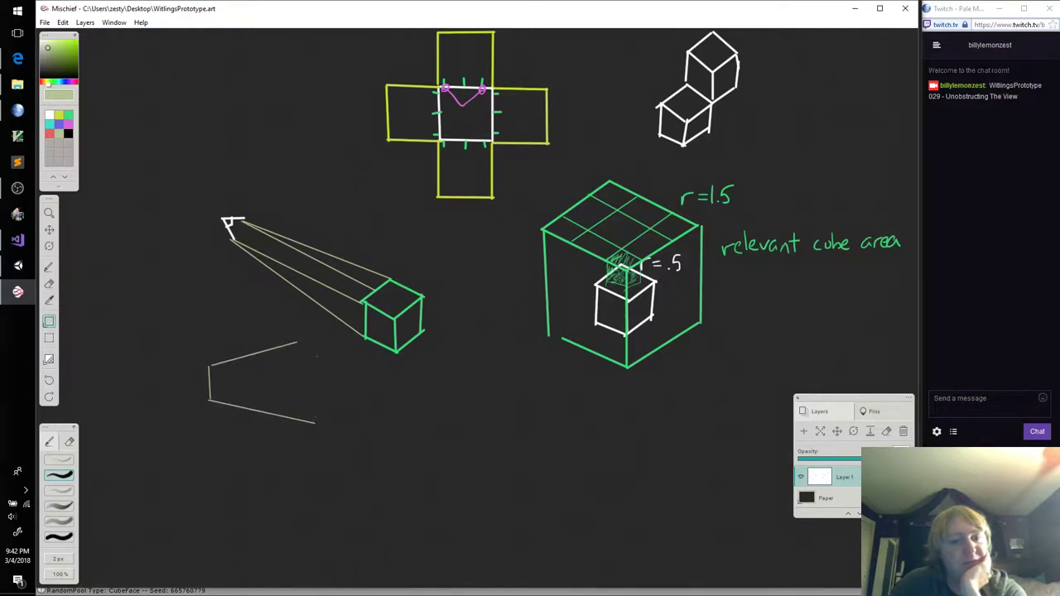
pyautogui.moveTo(312, 337); pyautogui.dragTo(314, 423)
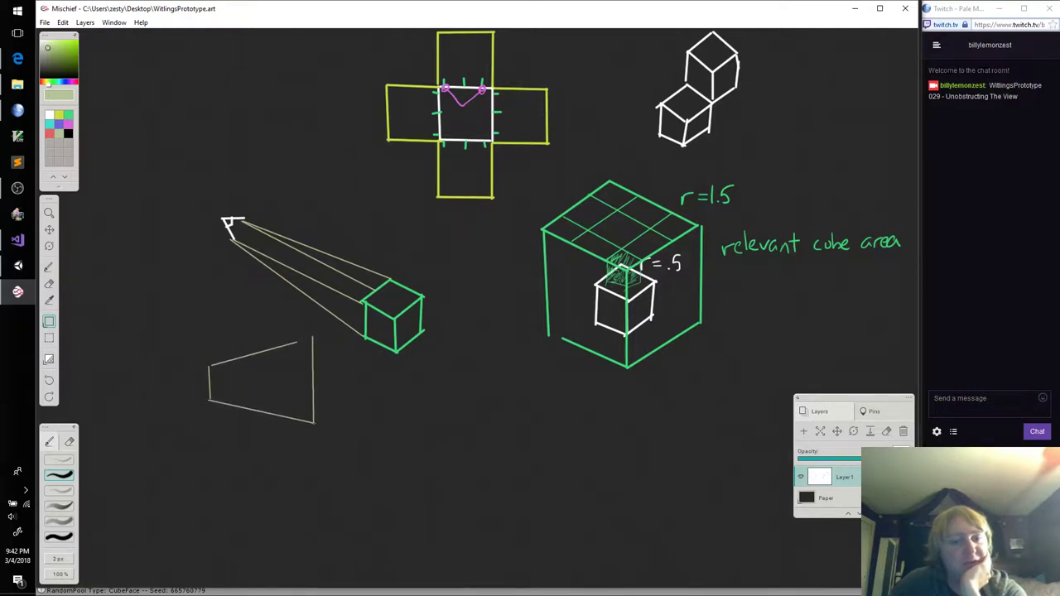
pyautogui.moveTo(296, 342); pyautogui.dragTo(313, 337)
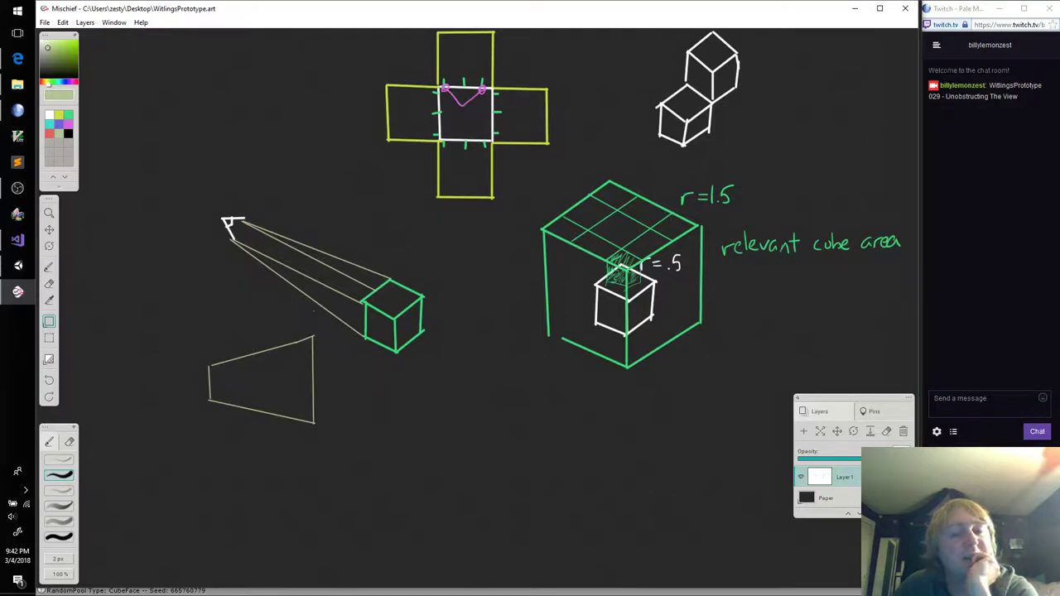
# Draw a small white square inside the trapezoid and label it 'hide' in yellow-green
pyautogui.click(49, 124)
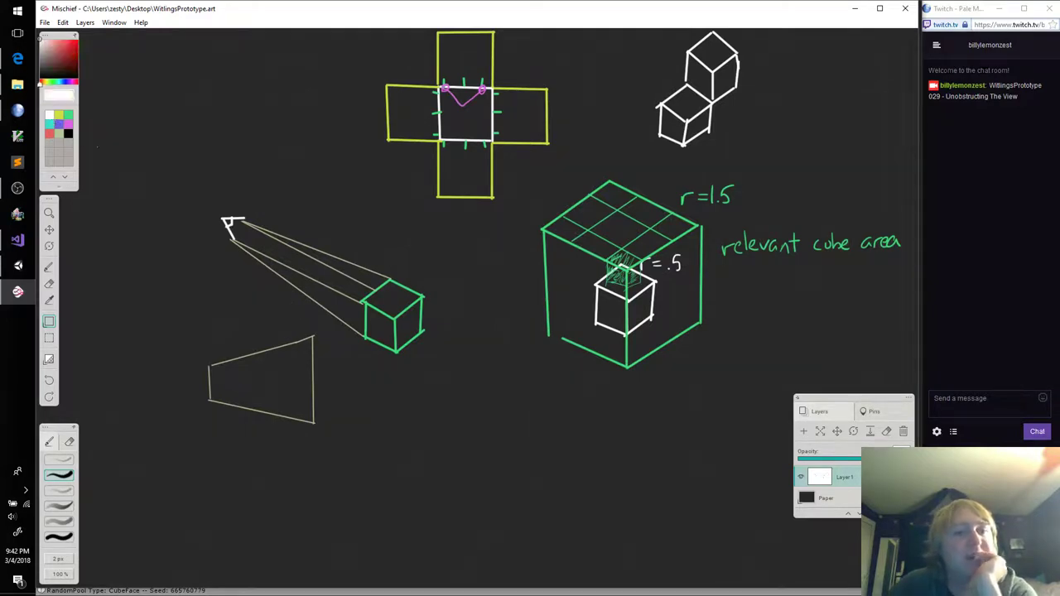
pyautogui.moveTo(241, 382)
pyautogui.mouseDown()
pyautogui.moveTo(240, 391)
pyautogui.moveTo(257, 378)
pyautogui.moveTo(257, 391)
pyautogui.mouseUp()
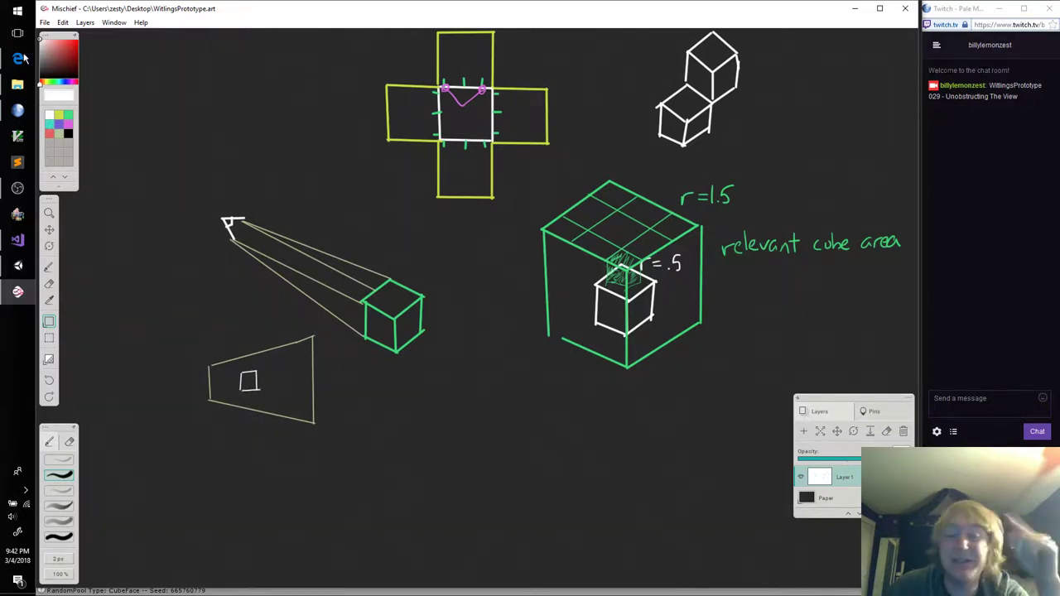
pyautogui.click(58, 116)
pyautogui.click(49, 134)
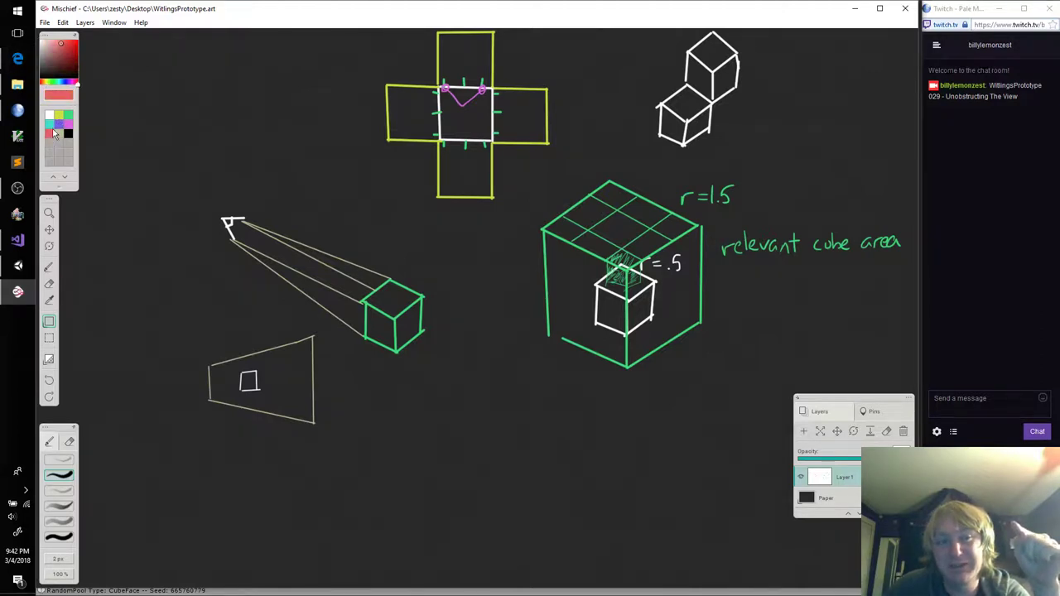
pyautogui.click(59, 116)
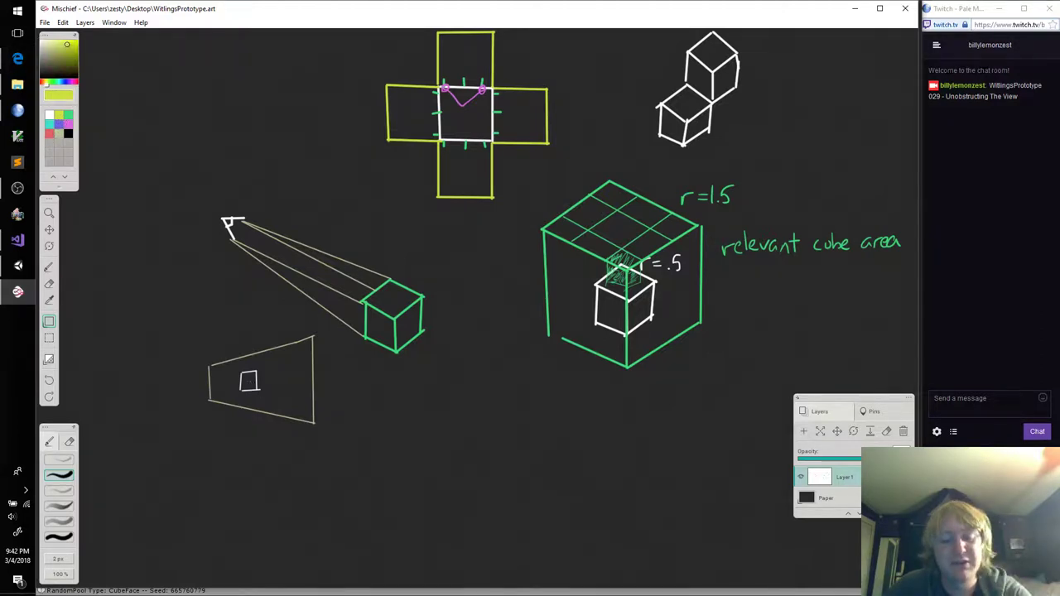
pyautogui.press('b')
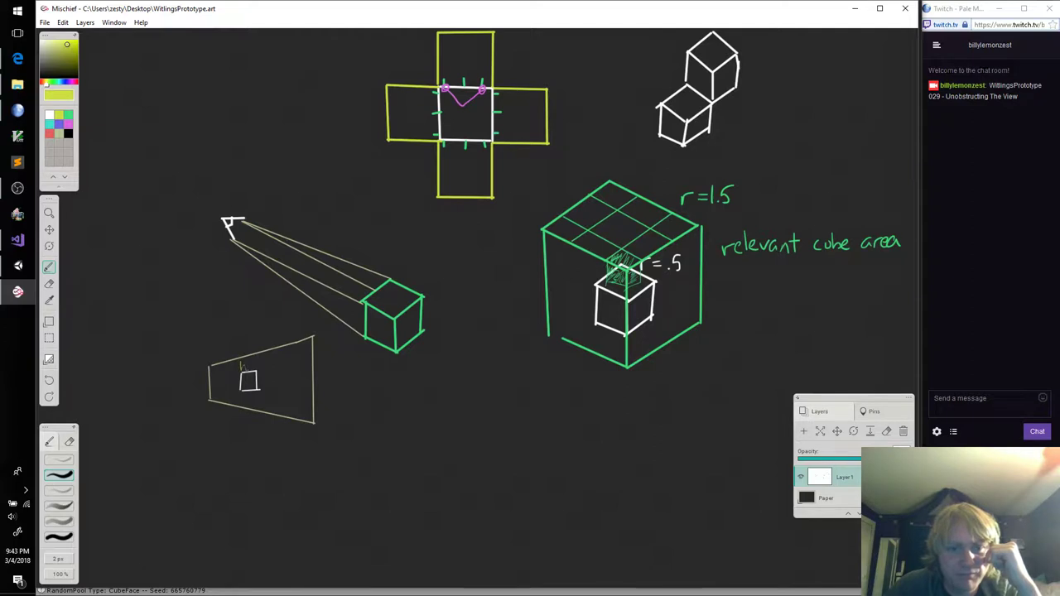
pyautogui.moveTo(240, 363); pyautogui.dragTo(263, 370)
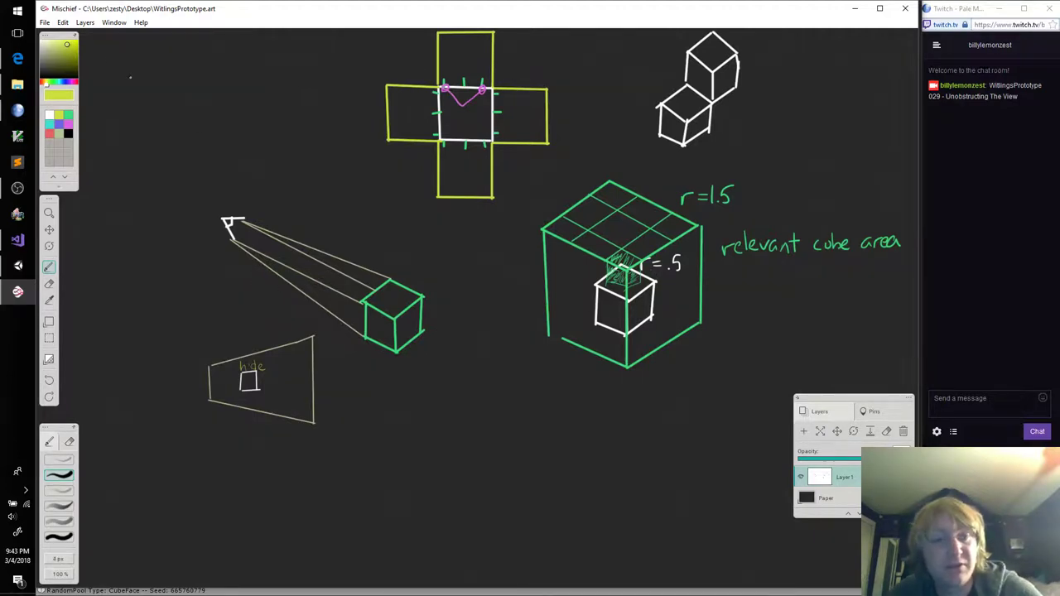
# With a white 4 px pen, handwrite 'if cube is' below the diagrams
pyautogui.click(49, 115)
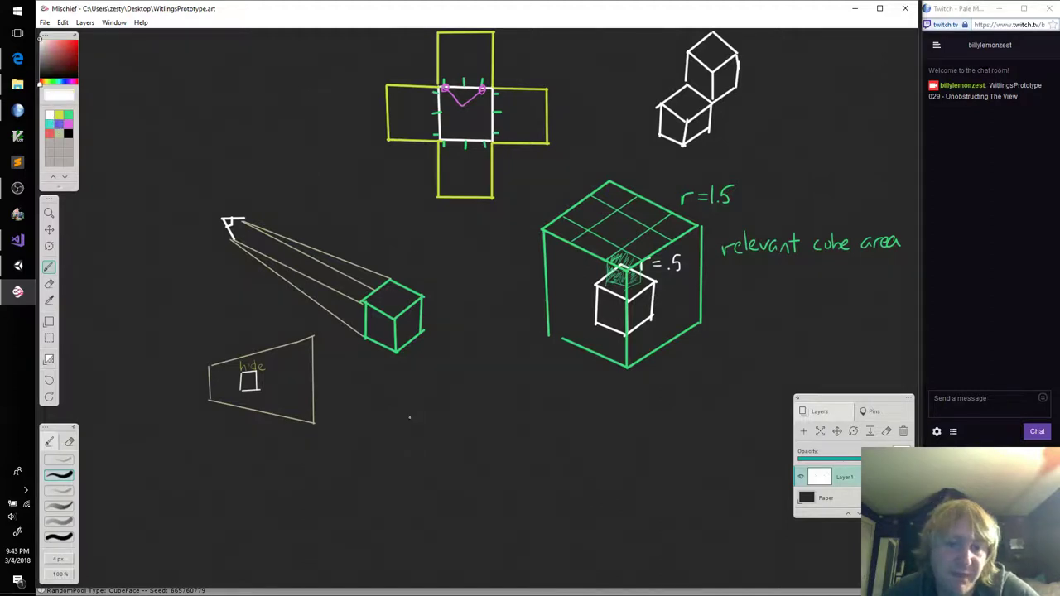
pyautogui.moveTo(394, 406); pyautogui.dragTo(398, 414)
pyautogui.moveTo(394, 405); pyautogui.dragTo(432, 414)
pyautogui.moveTo(434, 405)
pyautogui.mouseDown()
pyautogui.moveTo(439, 413)
pyautogui.moveTo(444, 404)
pyautogui.mouseUp()
pyautogui.moveTo(447, 398); pyautogui.dragTo(455, 409)
pyautogui.moveTo(452, 409); pyautogui.dragTo(549, 409)
pyautogui.click(481, 400)
# Continue the note with the handwritten words 'inside frustum and'
pyautogui.moveTo(555, 403); pyautogui.dragTo(555, 408)
pyautogui.moveTo(565, 392)
pyautogui.mouseDown()
pyautogui.moveTo(565, 411)
pyautogui.moveTo(578, 408)
pyautogui.mouseUp()
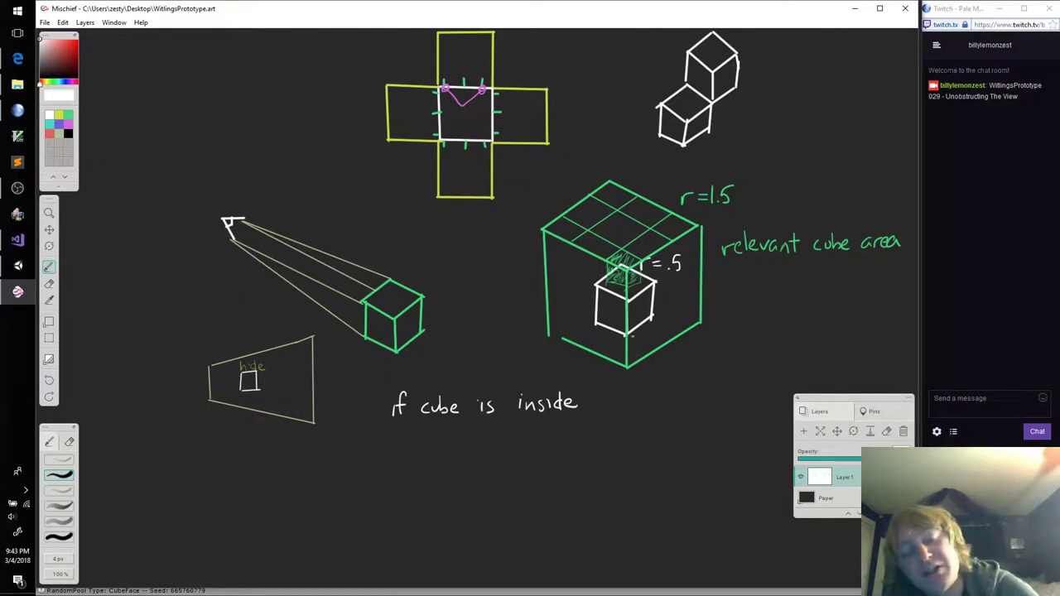
pyautogui.click(599, 395)
pyautogui.moveTo(614, 389); pyautogui.dragTo(603, 411)
pyautogui.moveTo(598, 400); pyautogui.dragTo(622, 397)
pyautogui.moveTo(624, 399)
pyautogui.mouseDown()
pyautogui.moveTo(639, 409)
pyautogui.moveTo(649, 396)
pyautogui.mouseUp()
pyautogui.moveTo(648, 397)
pyautogui.mouseDown()
pyautogui.moveTo(716, 406)
pyautogui.moveTo(724, 388)
pyautogui.moveTo(724, 406)
pyautogui.mouseUp()
pyautogui.click(698, 401)
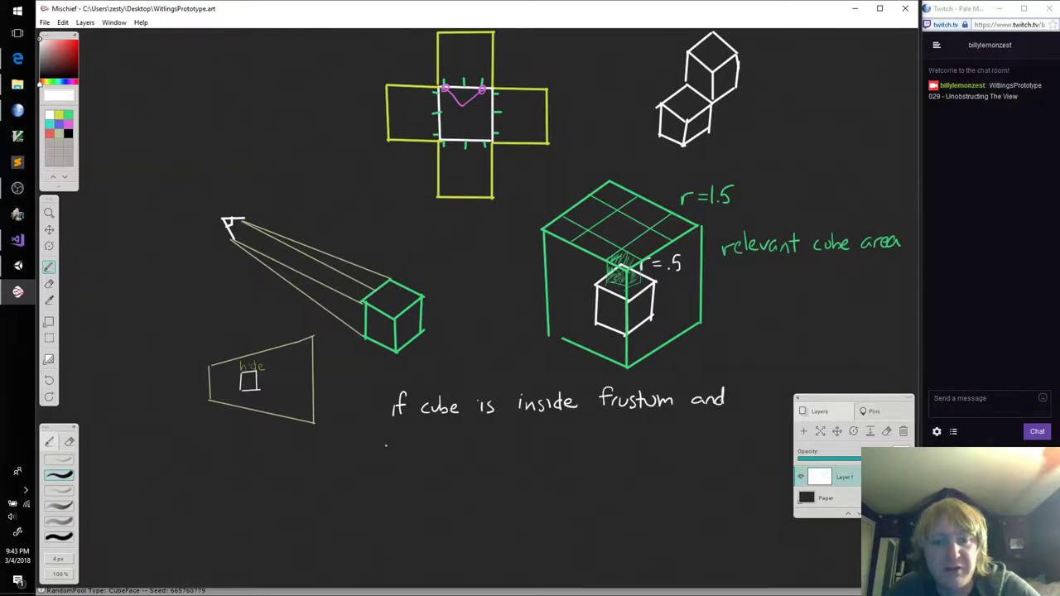
# Handwrite 'not inside relevant, hide it' on the next line
pyautogui.moveTo(390, 445); pyautogui.dragTo(398, 453)
pyautogui.moveTo(404, 446); pyautogui.dragTo(458, 452)
pyautogui.moveTo(469, 441)
pyautogui.mouseDown()
pyautogui.moveTo(468, 450)
pyautogui.moveTo(521, 441)
pyautogui.moveTo(536, 449)
pyautogui.mouseUp()
pyautogui.moveTo(538, 443)
pyautogui.mouseDown()
pyautogui.moveTo(581, 448)
pyautogui.moveTo(585, 438)
pyautogui.moveTo(590, 452)
pyautogui.moveTo(669, 445)
pyautogui.moveTo(683, 433)
pyautogui.moveTo(650, 444)
pyautogui.mouseUp()
pyautogui.click(591, 445)
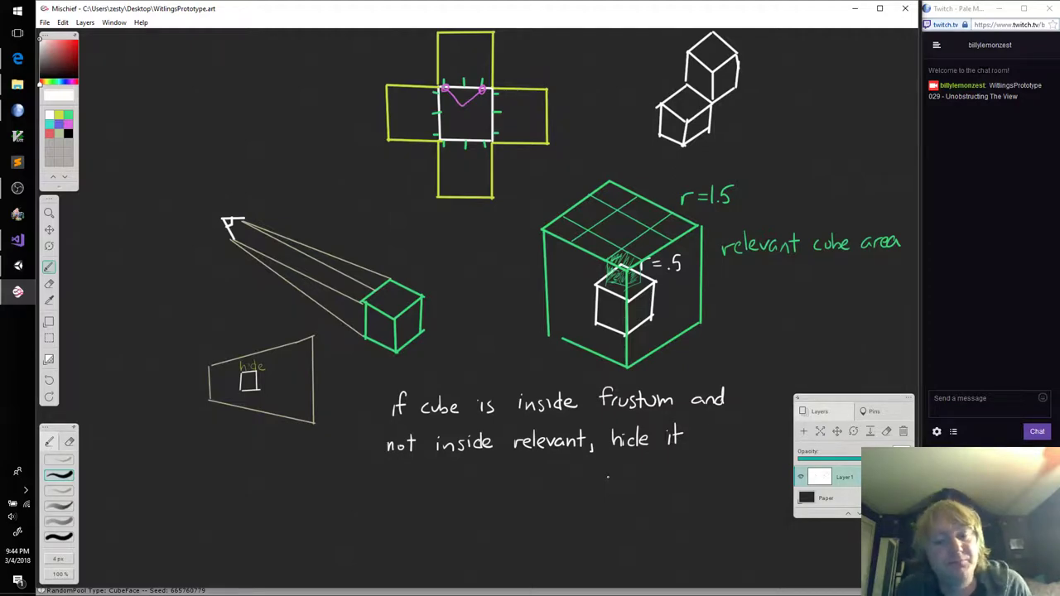
pyautogui.press('super')
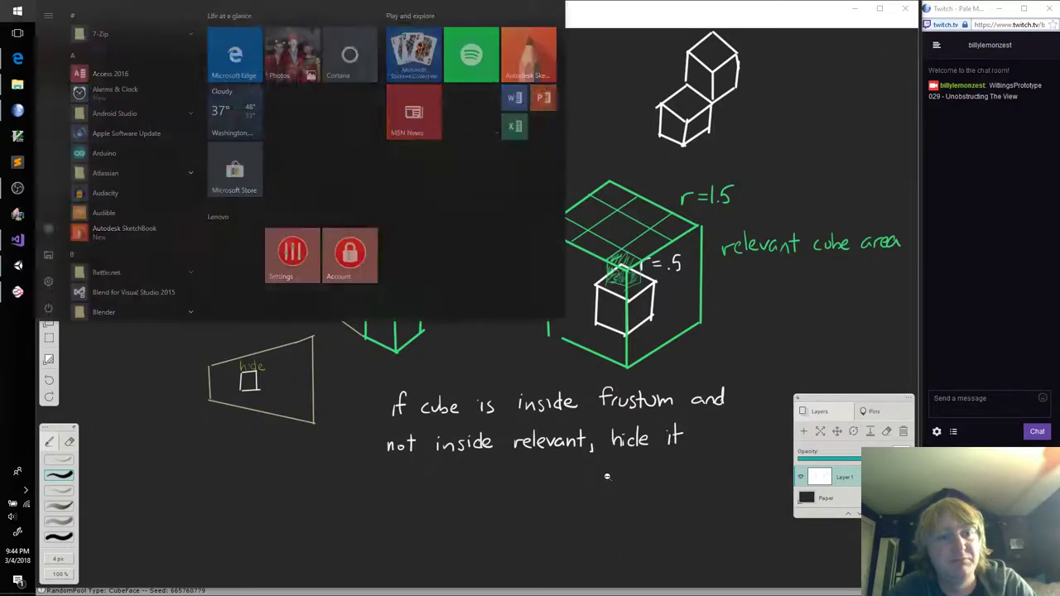
pyautogui.write('fire')
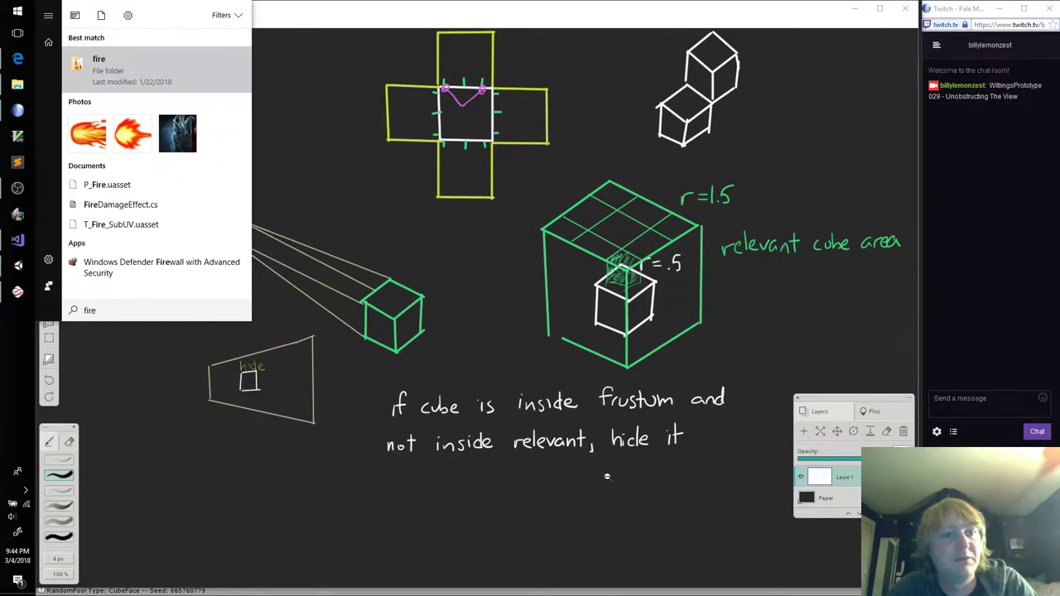
pyautogui.press('Escape')
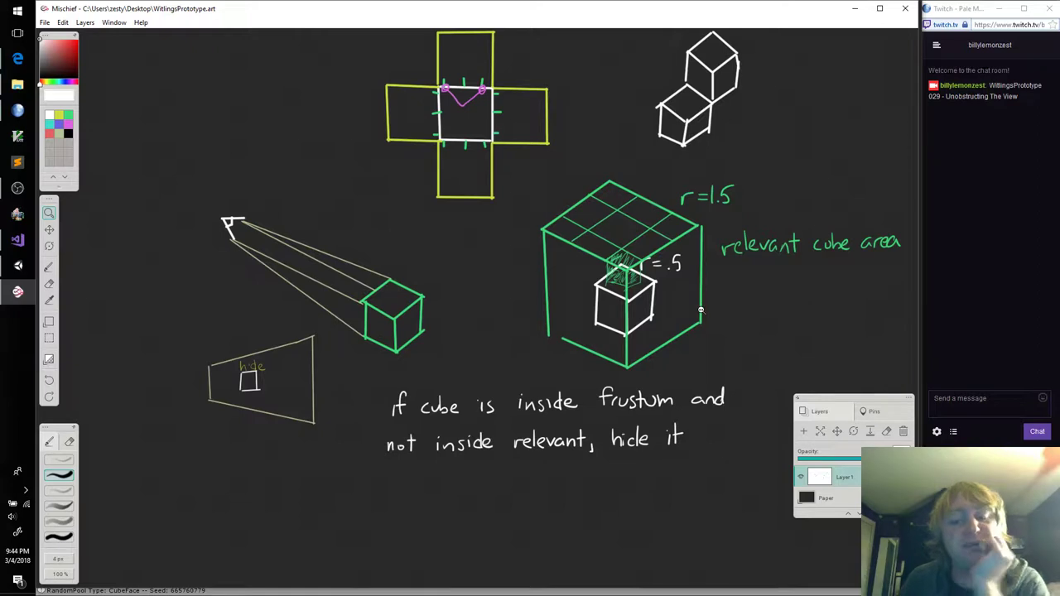
# Pan the canvas to reveal the 'Look for connections / leaf nodes' note, keeping the pen active
pyautogui.press('b')
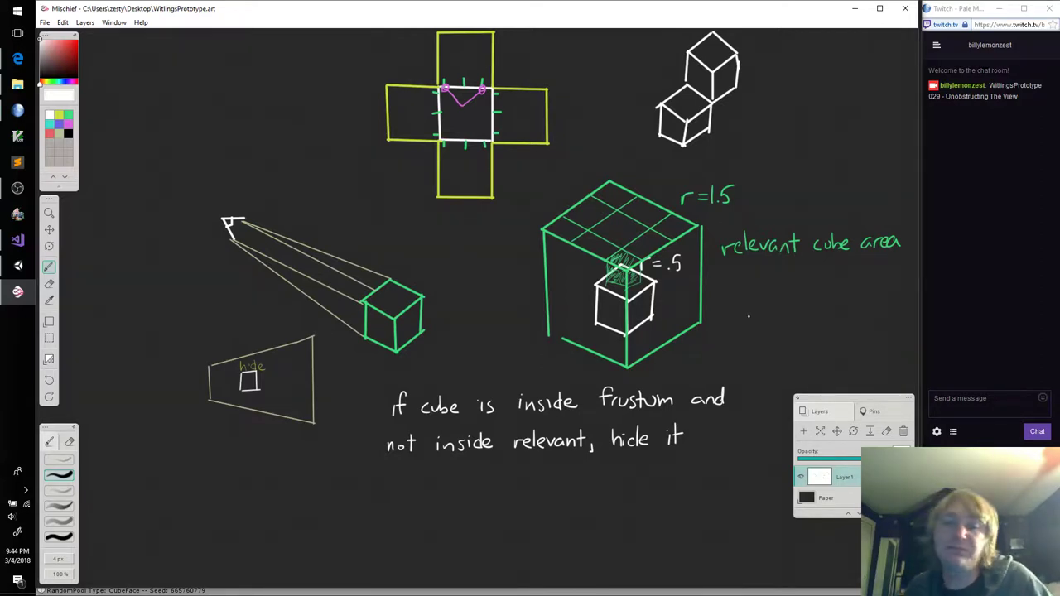
pyautogui.press('space')
pyautogui.moveTo(757, 272); pyautogui.dragTo(729, 338)
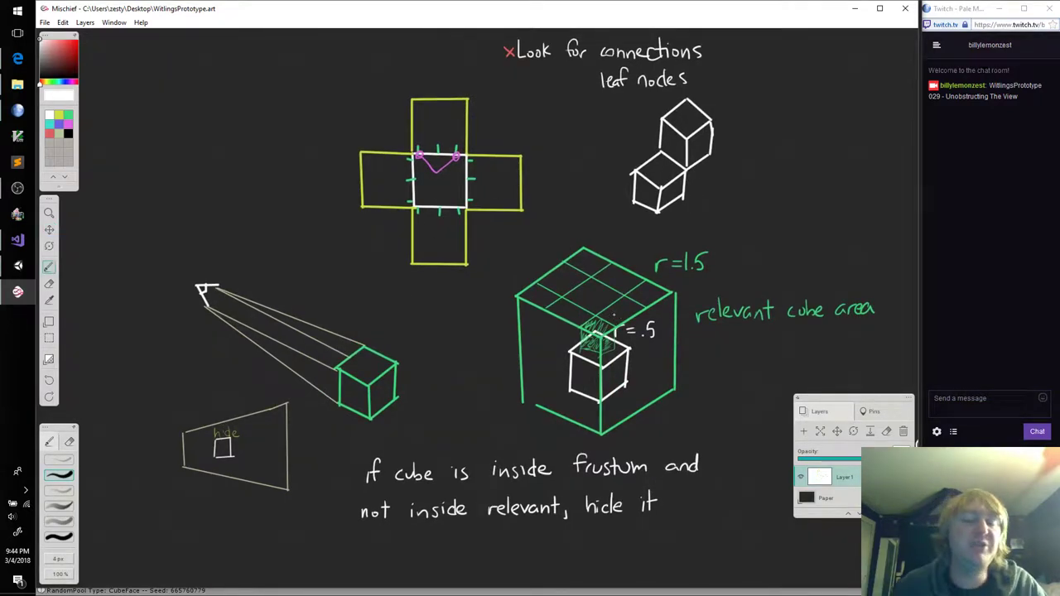
pyautogui.press('b')
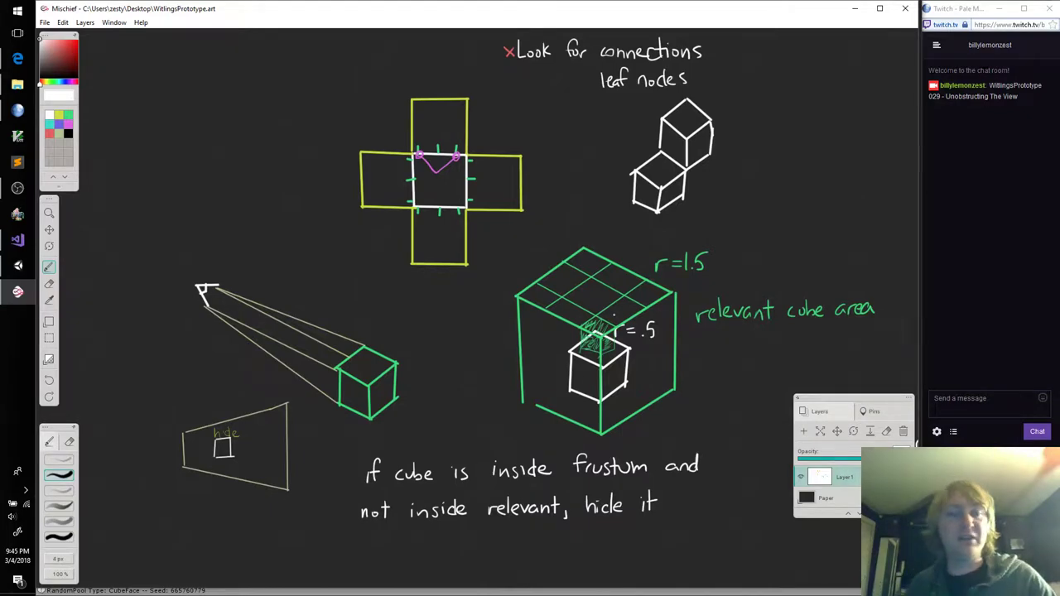
# In Unity, expand Cube (8) down through UpFace's StraightPathFace(Clone) Meshes and select PathWalls
pyautogui.click(18, 265)
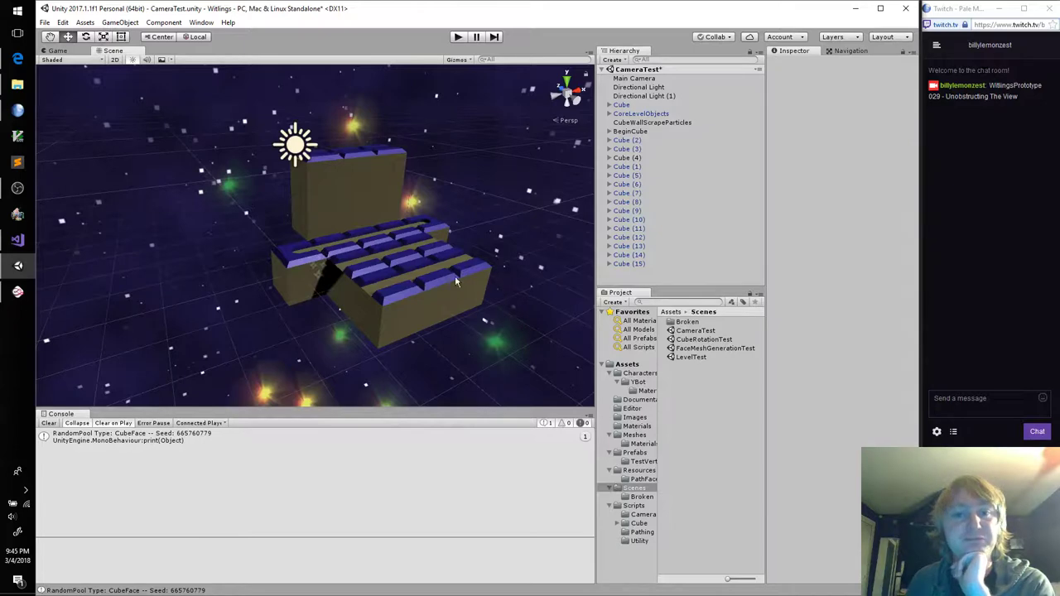
pyautogui.click(331, 178)
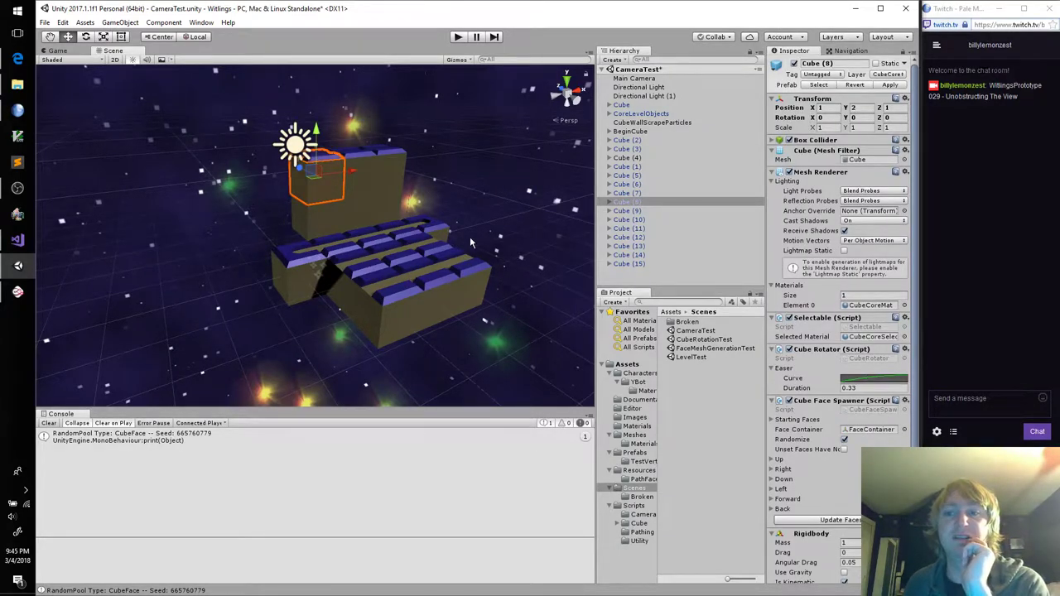
pyautogui.click(610, 203)
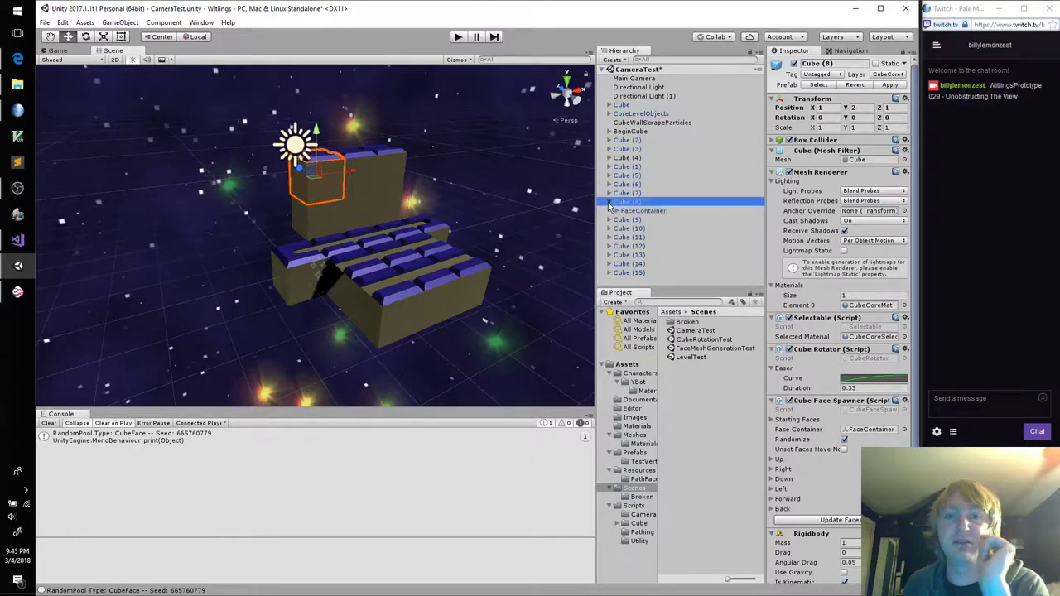
pyautogui.click(616, 212)
pyautogui.click(625, 219)
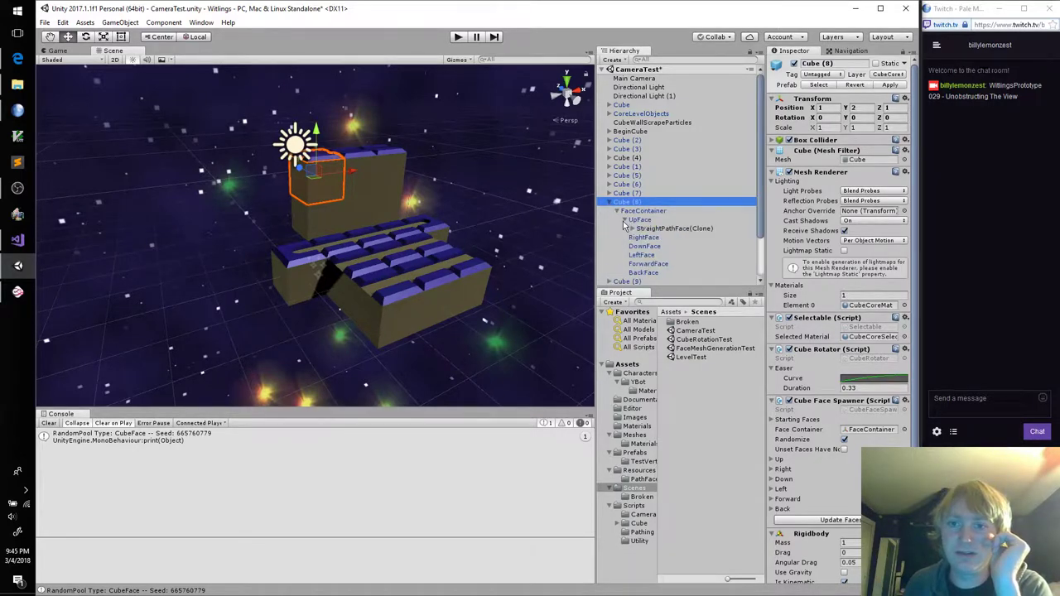
pyautogui.click(634, 230)
pyautogui.click(646, 238)
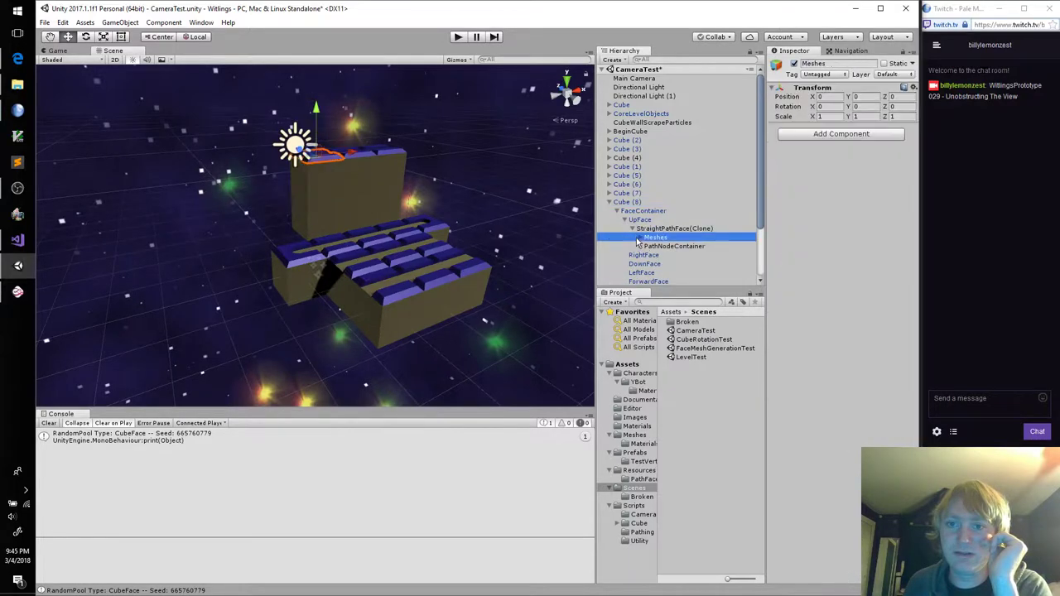
pyautogui.click(639, 237)
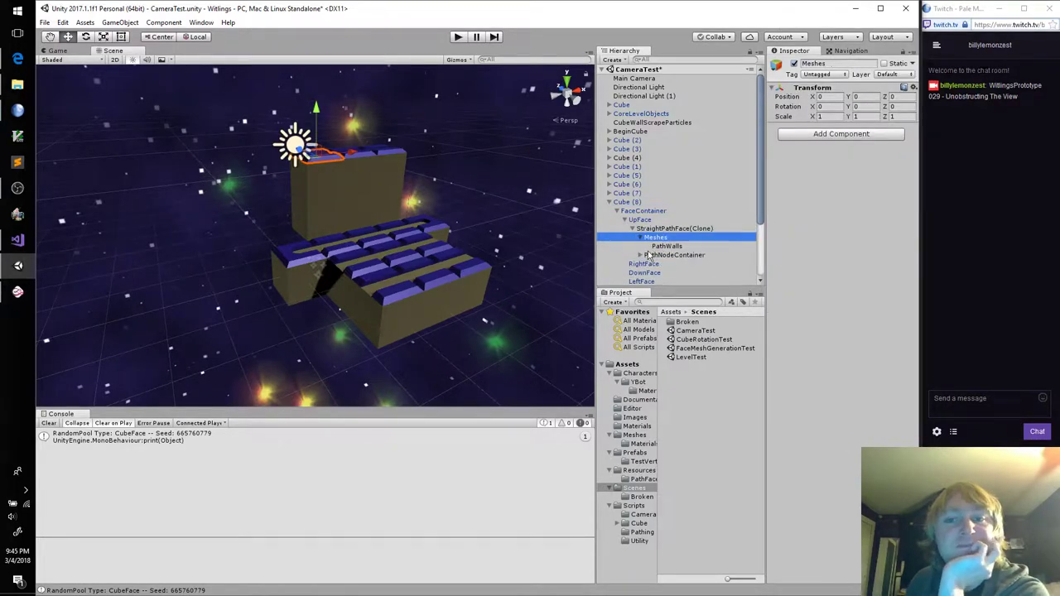
pyautogui.click(659, 247)
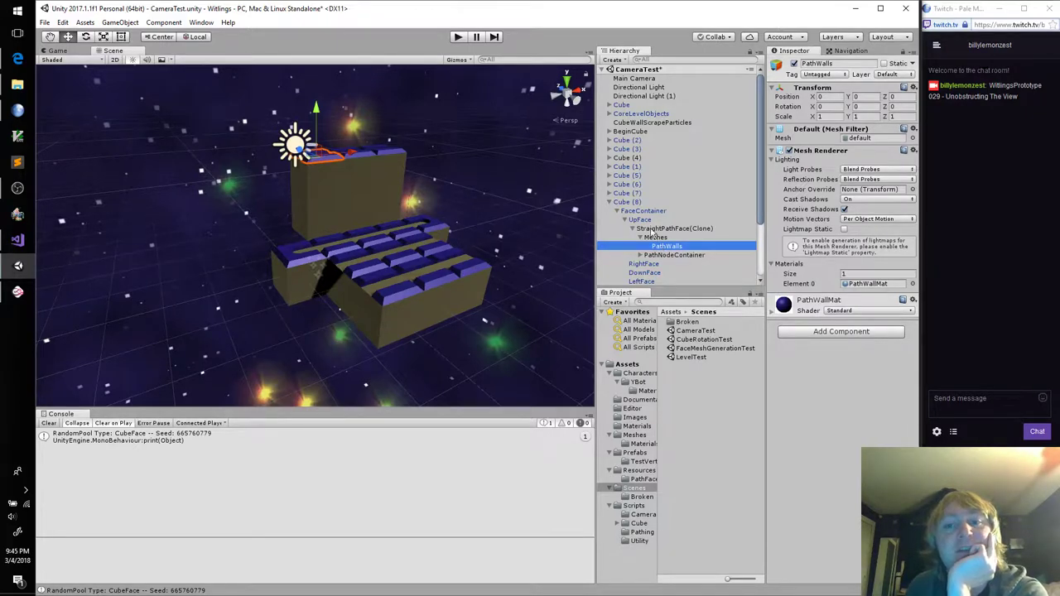
# Select Cube (8) and scroll through its Inspector components
pyautogui.click(641, 203)
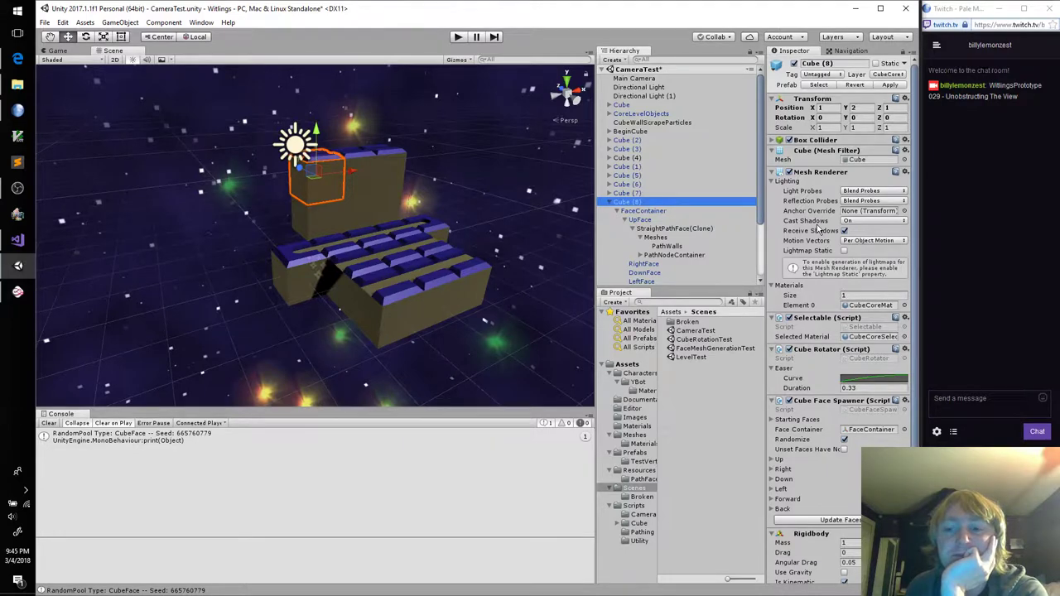
pyautogui.scroll(-4, 821, 233)
pyautogui.scroll(-2, 824, 249)
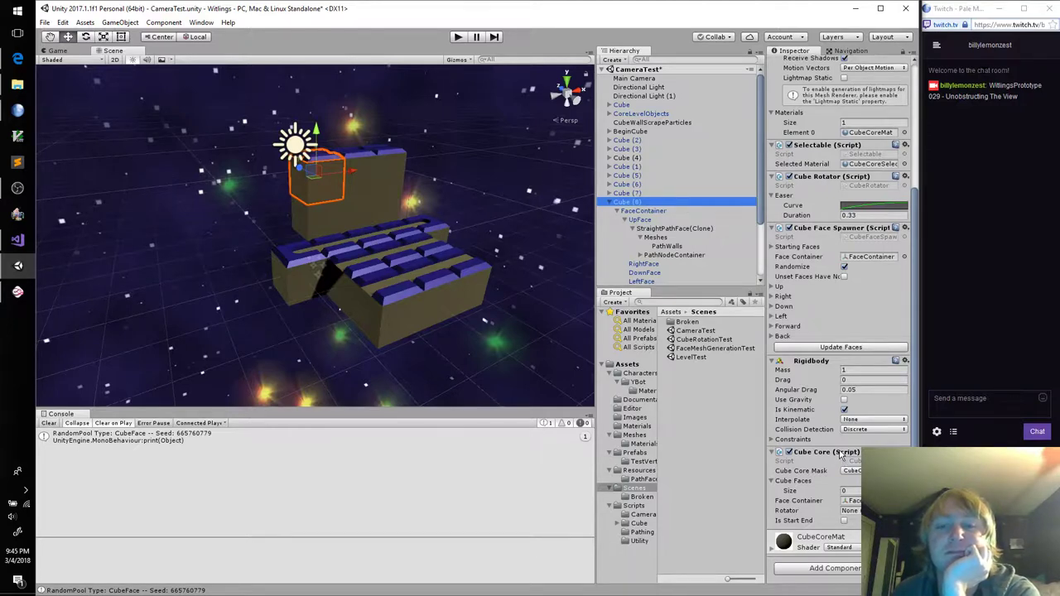
# Enable Is Start End on BeginCube and enter Play mode
pyautogui.click(294, 277)
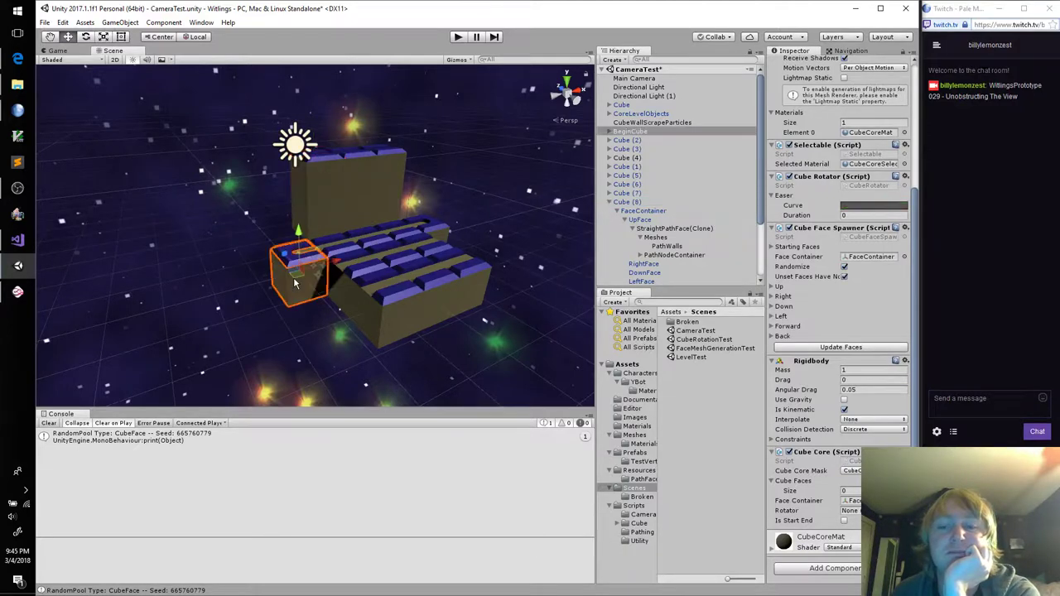
pyautogui.click(844, 522)
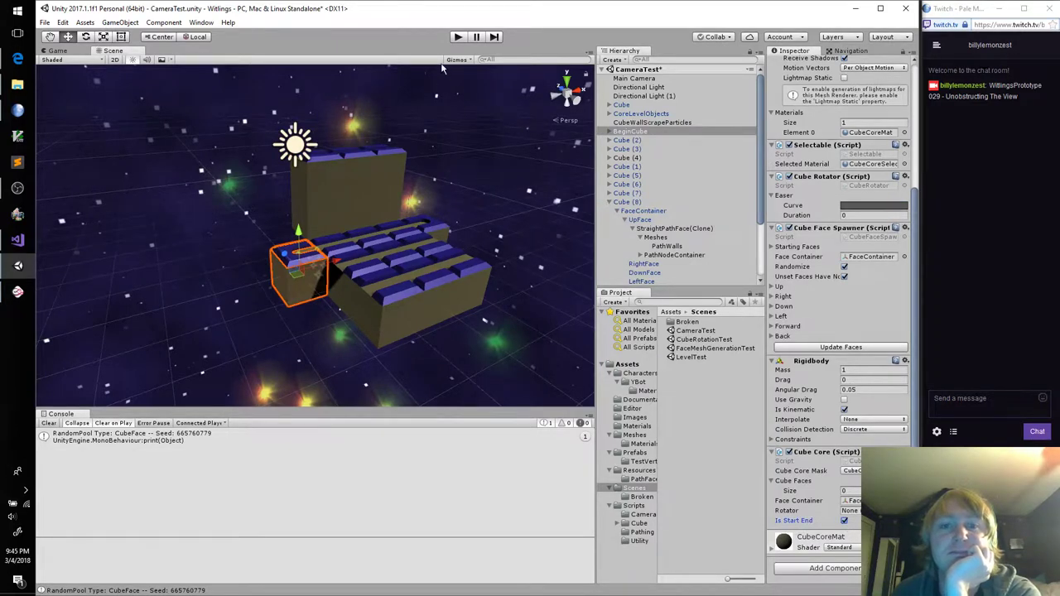
pyautogui.click(457, 37)
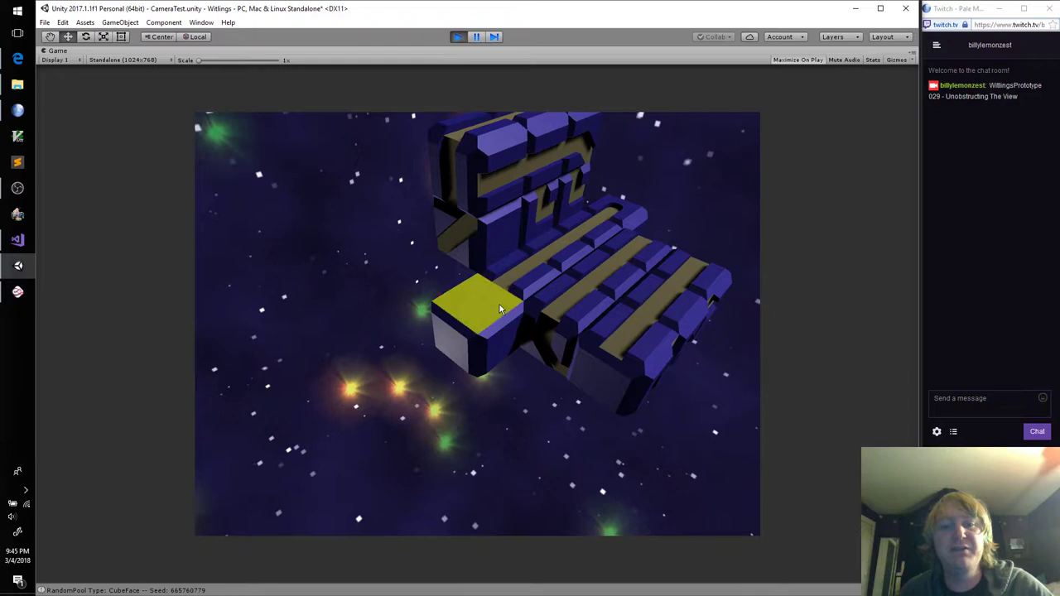
# Add five blocks to the ship, including a curved one, then stop Play mode
pyautogui.click(500, 309)
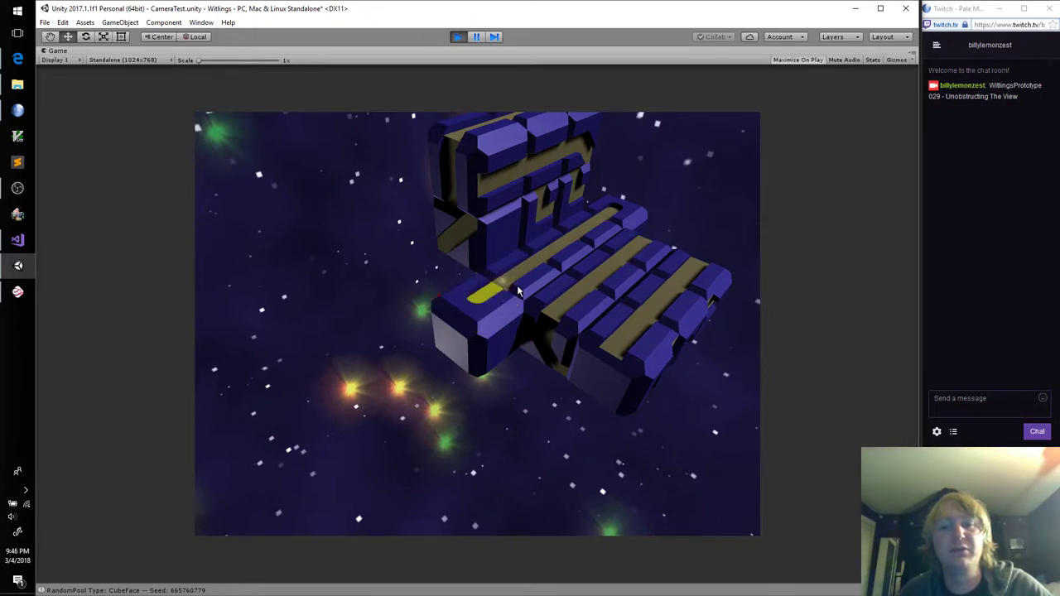
pyautogui.click(520, 283)
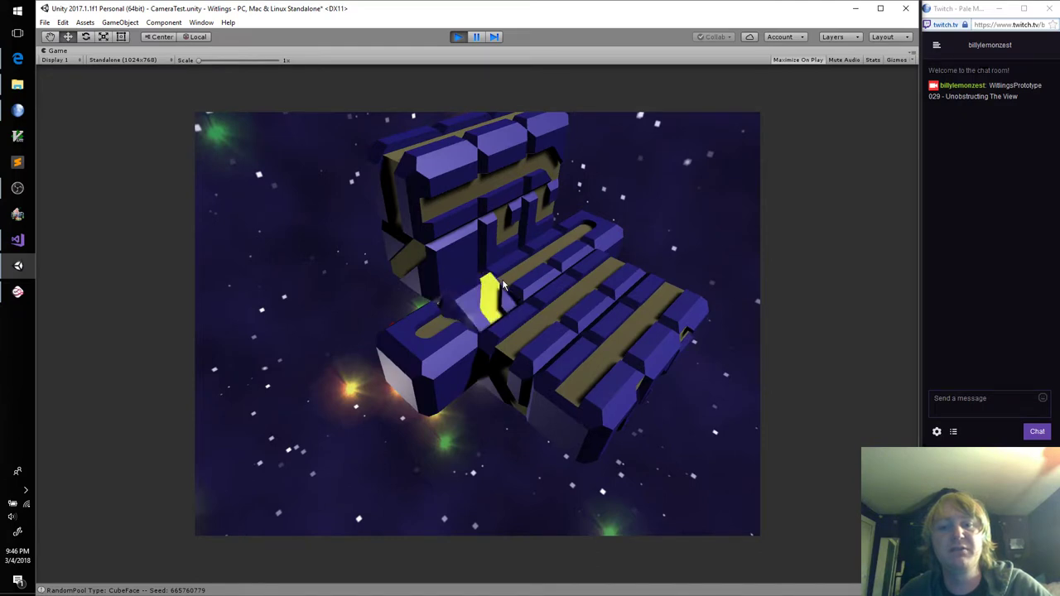
pyautogui.click(503, 285)
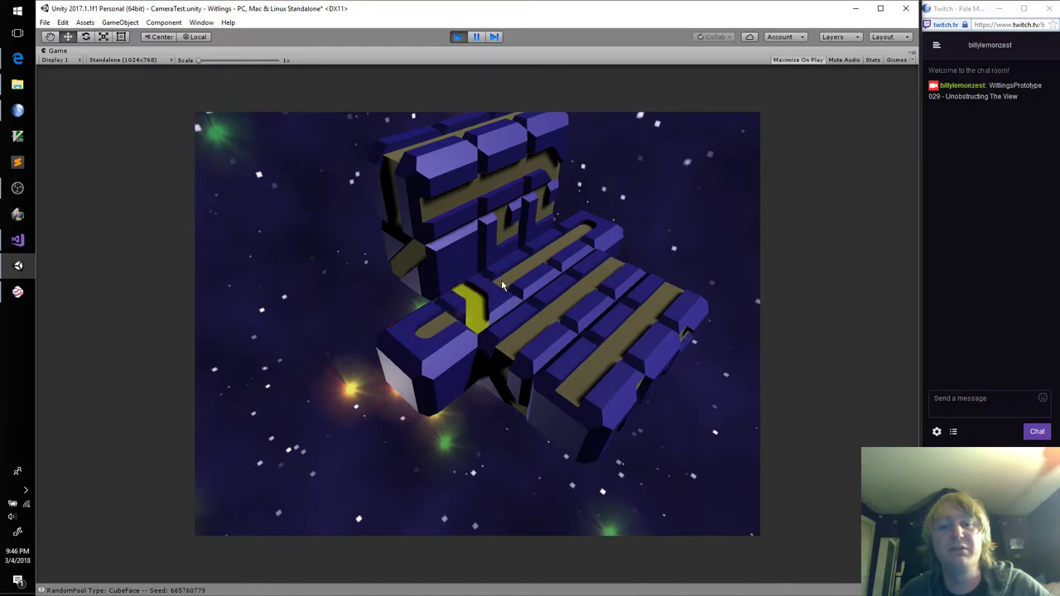
pyautogui.click(498, 328)
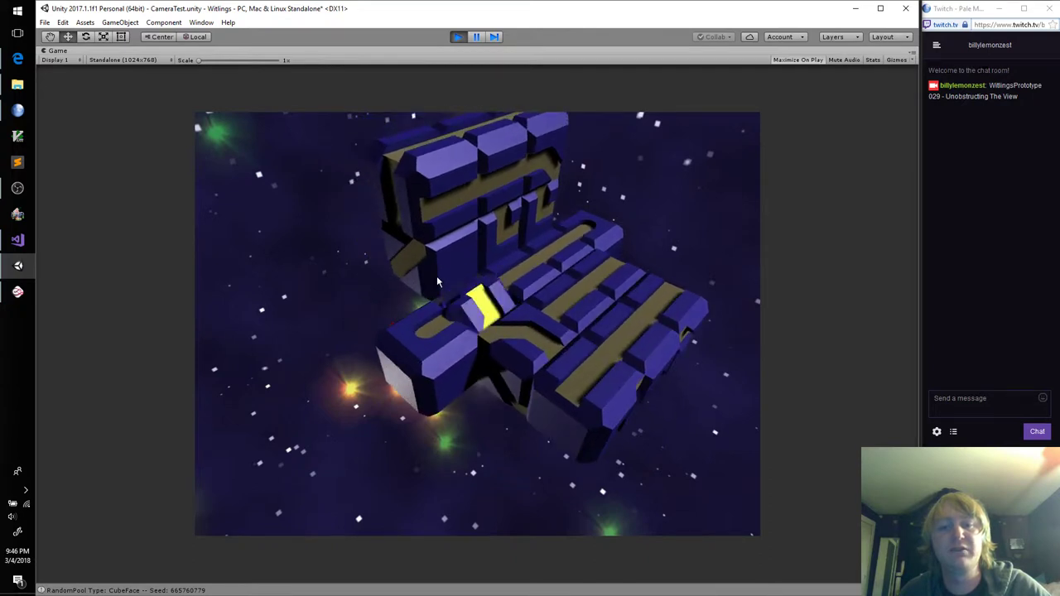
pyautogui.click(485, 311)
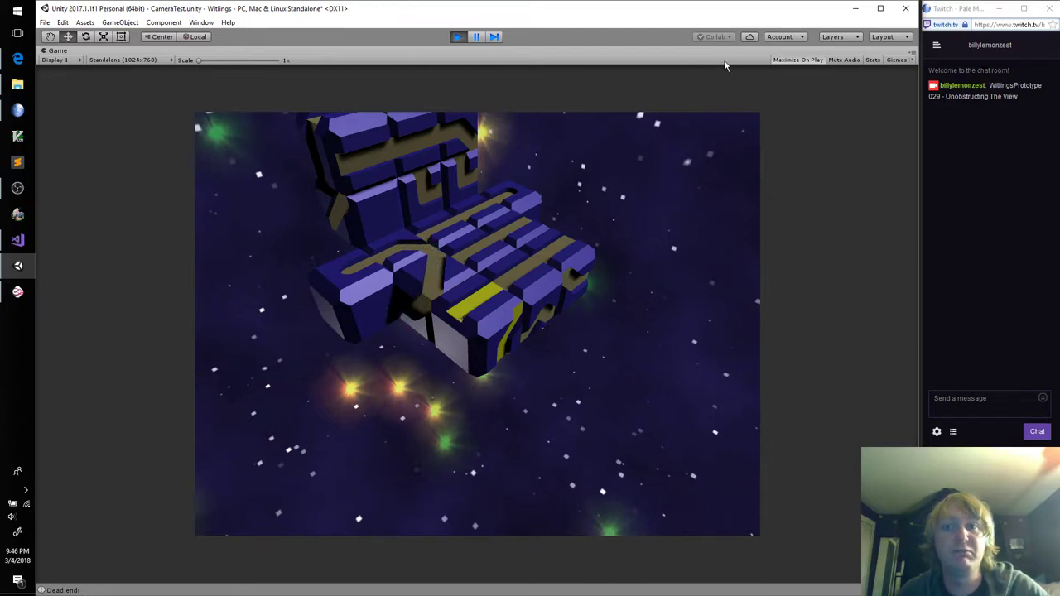
pyautogui.click(457, 37)
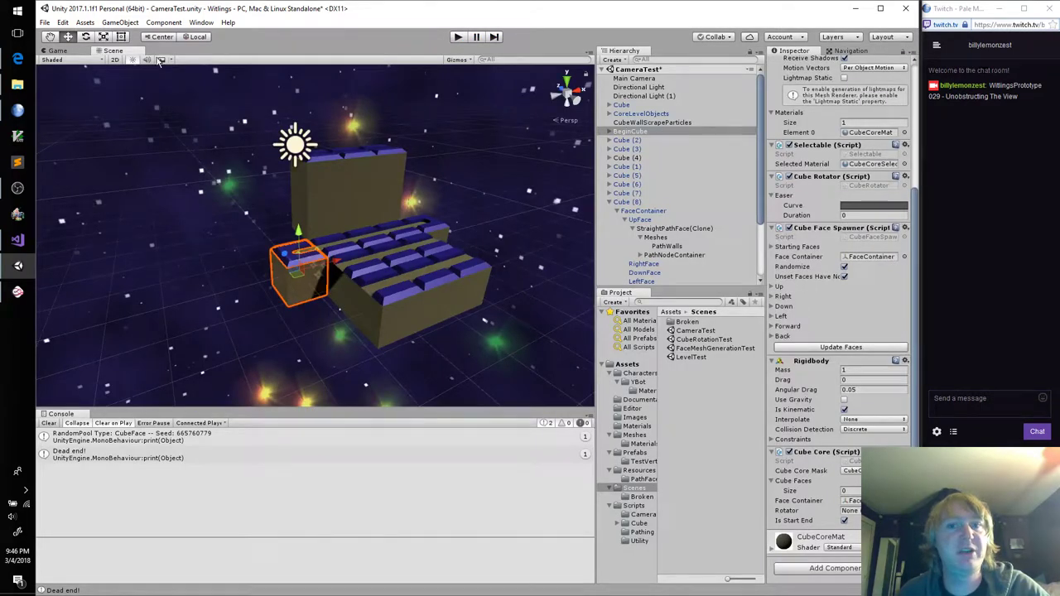
pyautogui.click(55, 51)
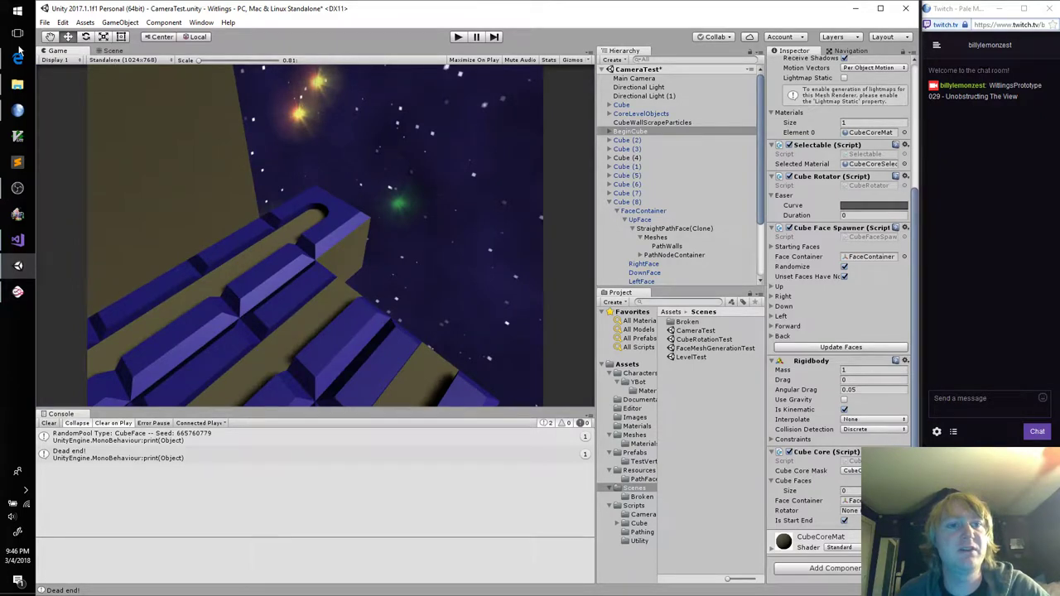
pyautogui.click(114, 51)
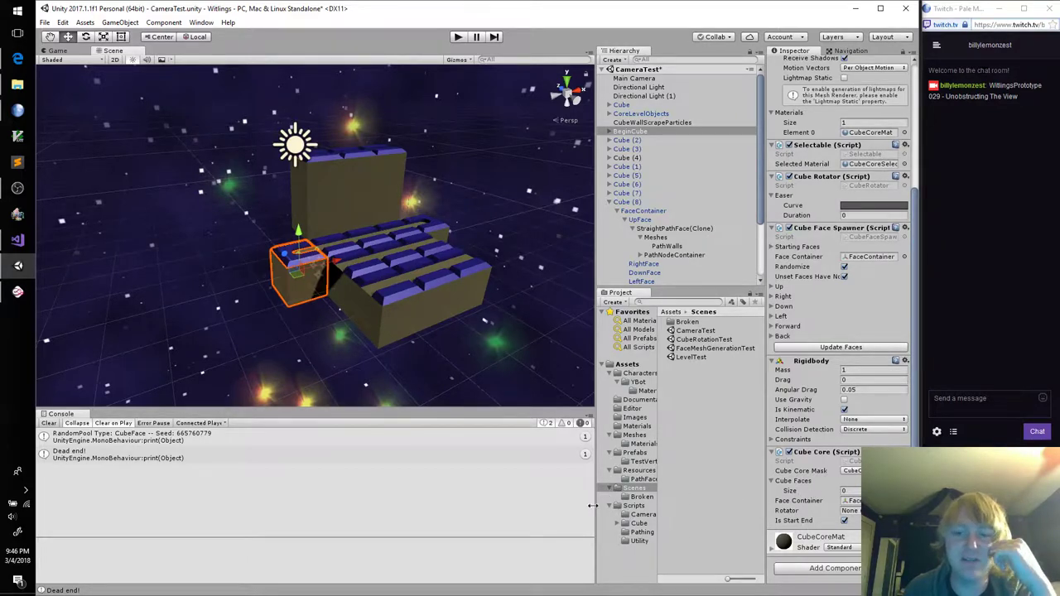
# Create a new C# script named CubeFader in the Scripts/Cube folder
pyautogui.click(622, 523)
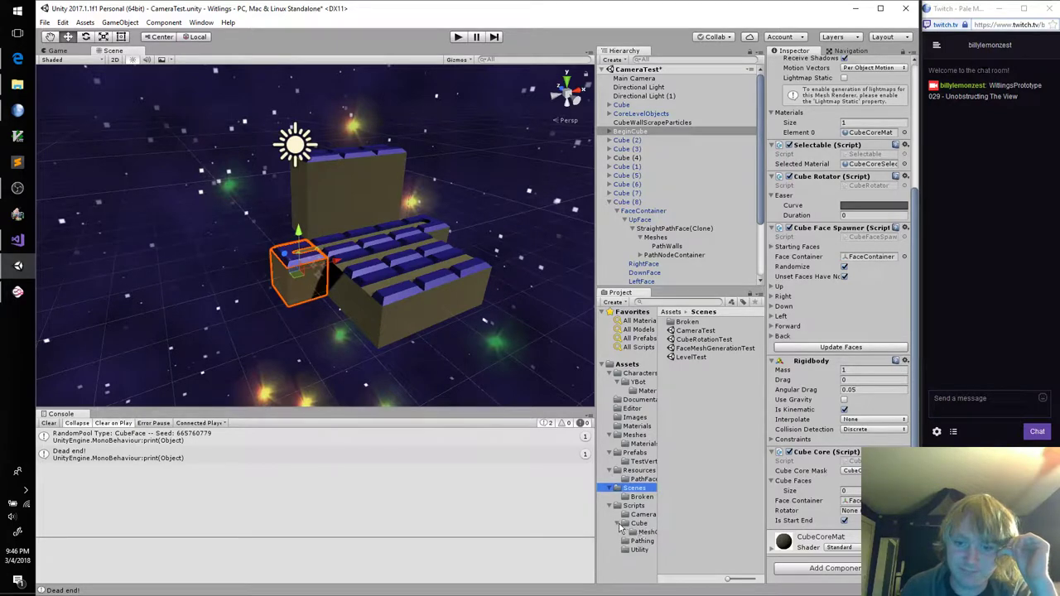
pyautogui.click(638, 523)
pyautogui.rightClick(693, 422)
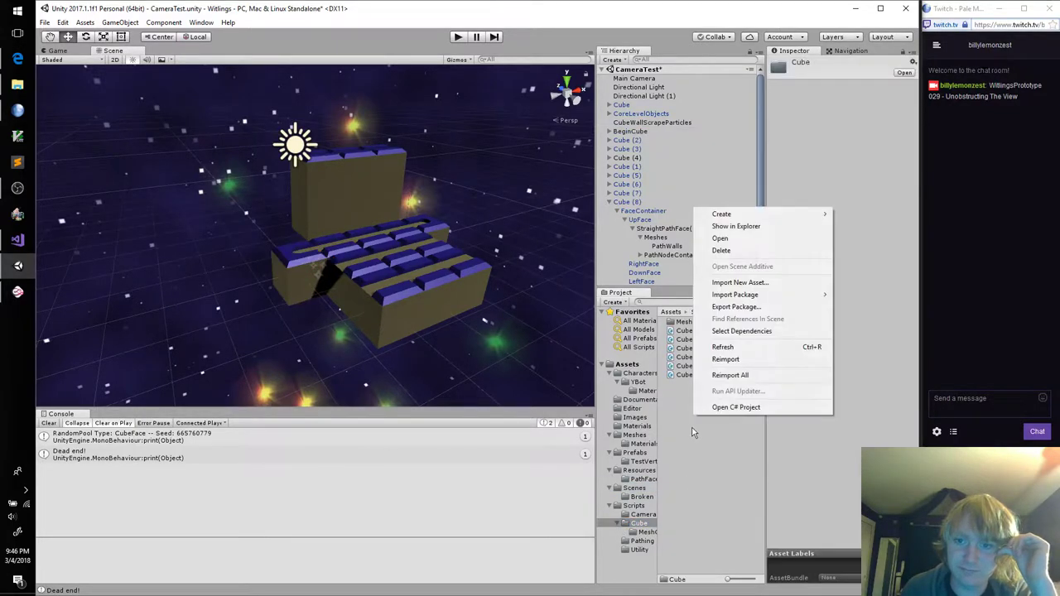
pyautogui.moveTo(733, 217)
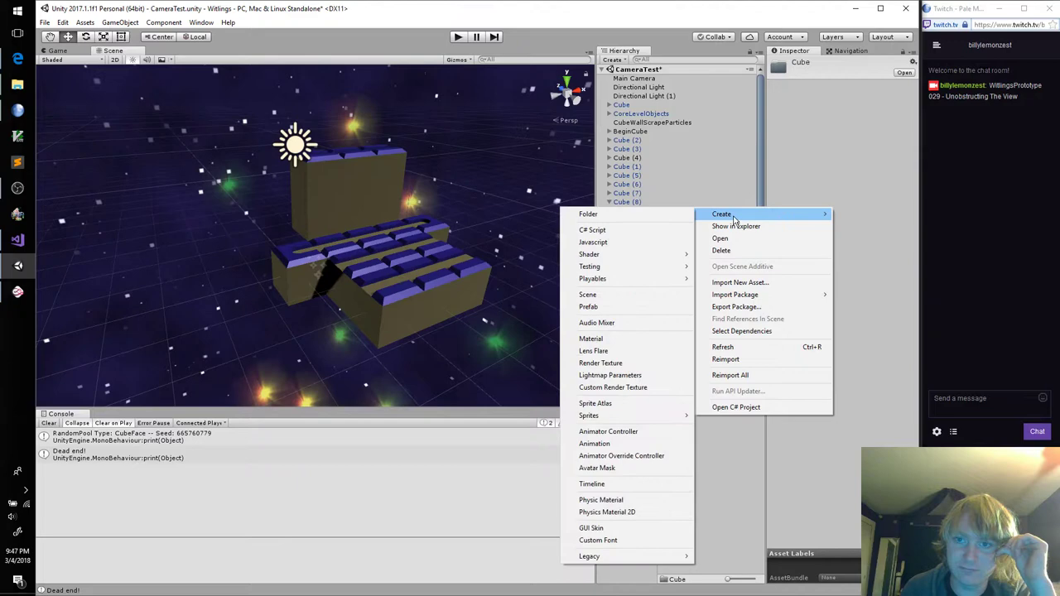
pyautogui.click(644, 231)
pyautogui.write('C')
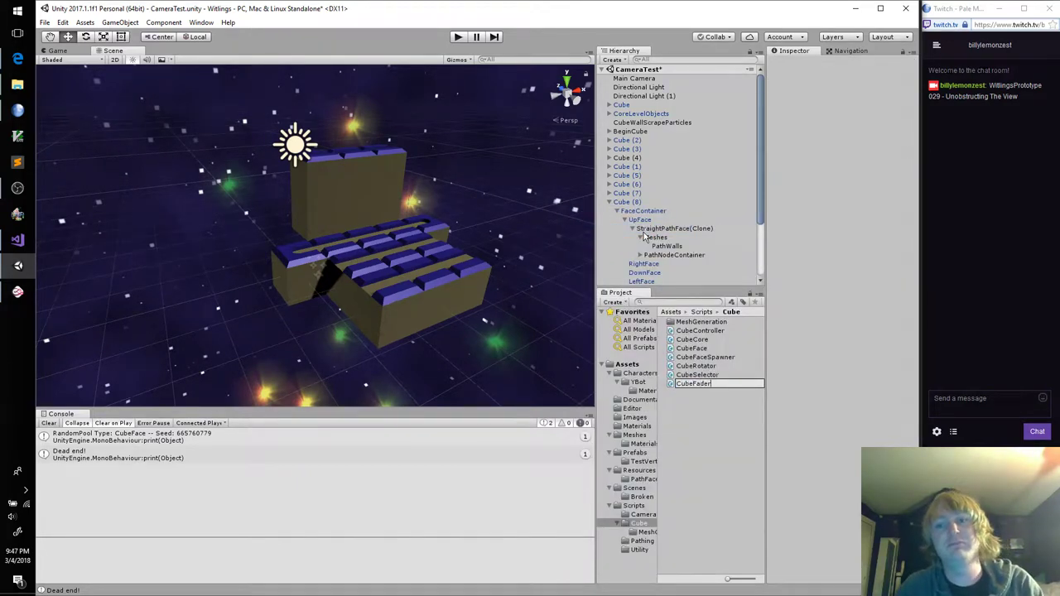
pyautogui.write('ubeFader')
pyautogui.press('Return')
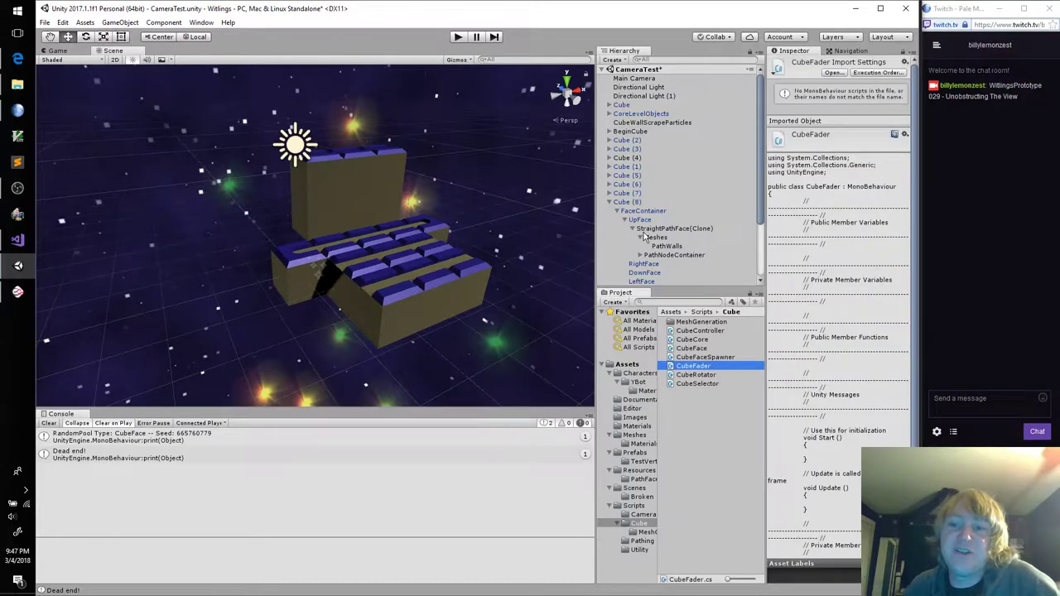
# Attach the Cube Fader component to the Cube object and open its script
pyautogui.click(622, 105)
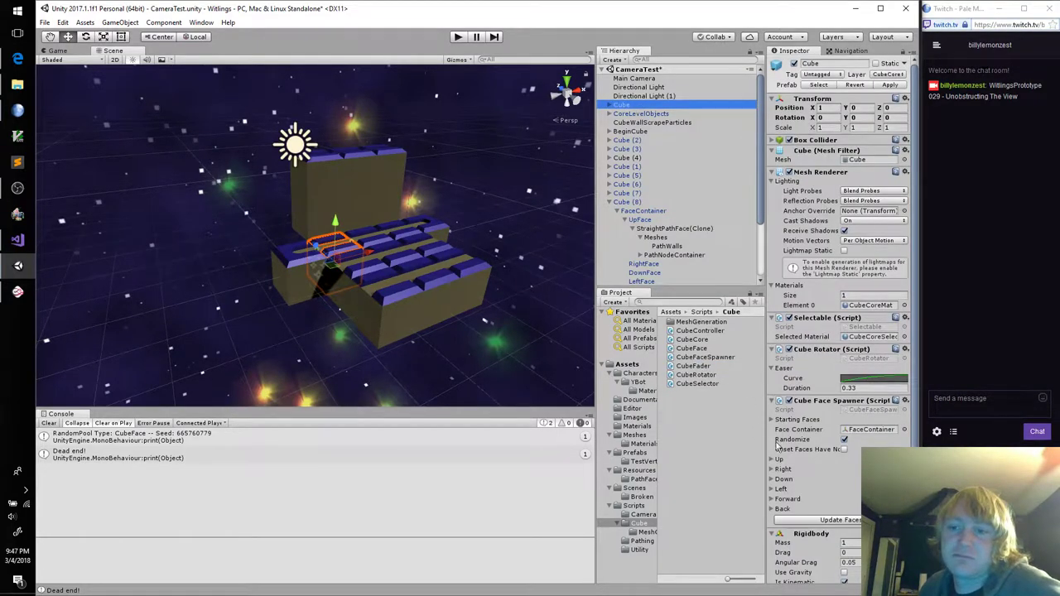
pyautogui.scroll(-4, 826, 453)
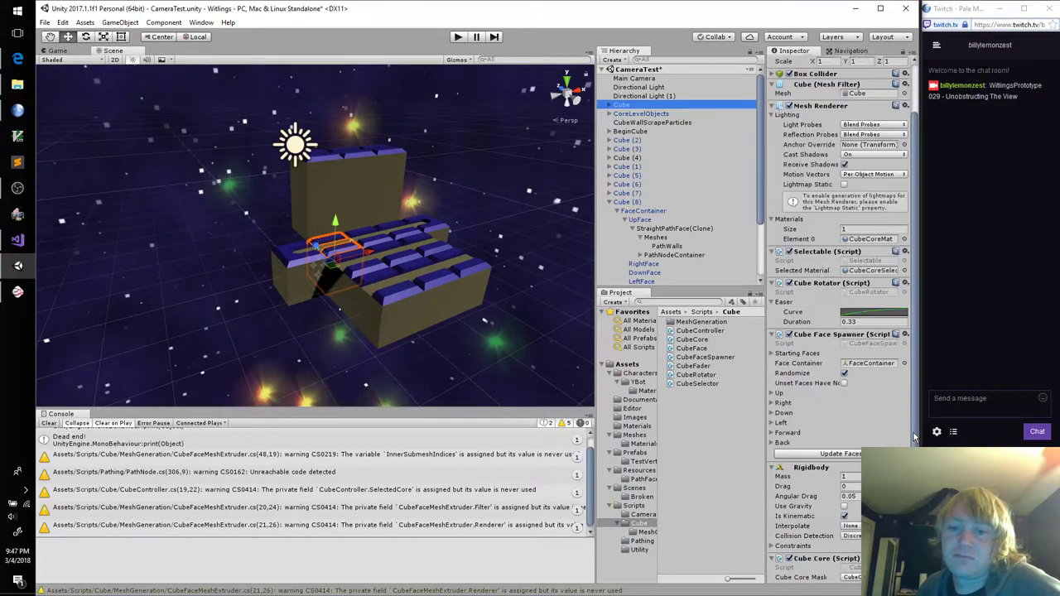
pyautogui.scroll(-4, 836, 332)
pyautogui.click(835, 569)
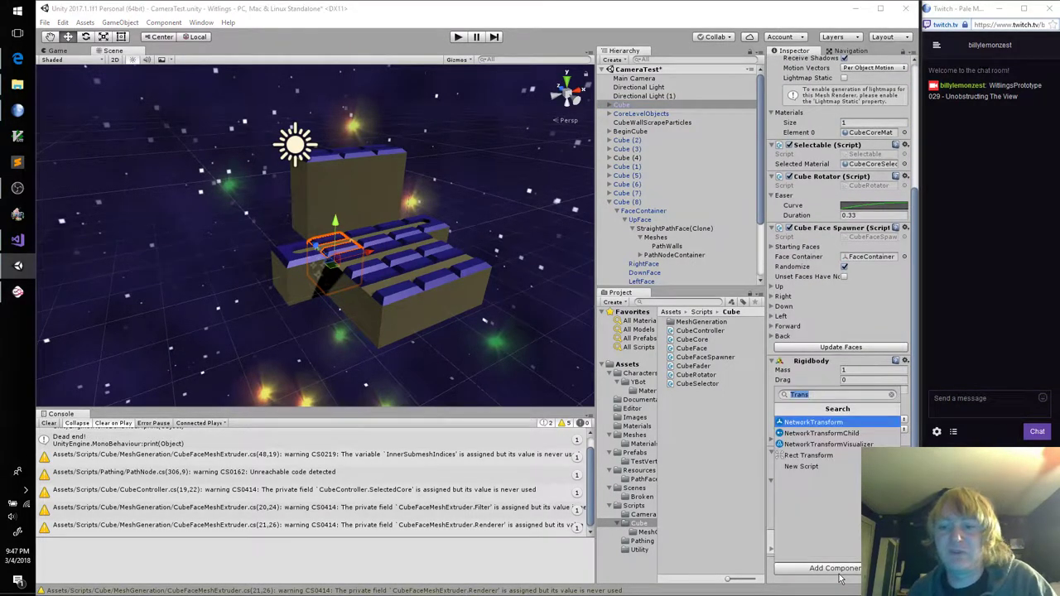
pyautogui.write('CubeFac')
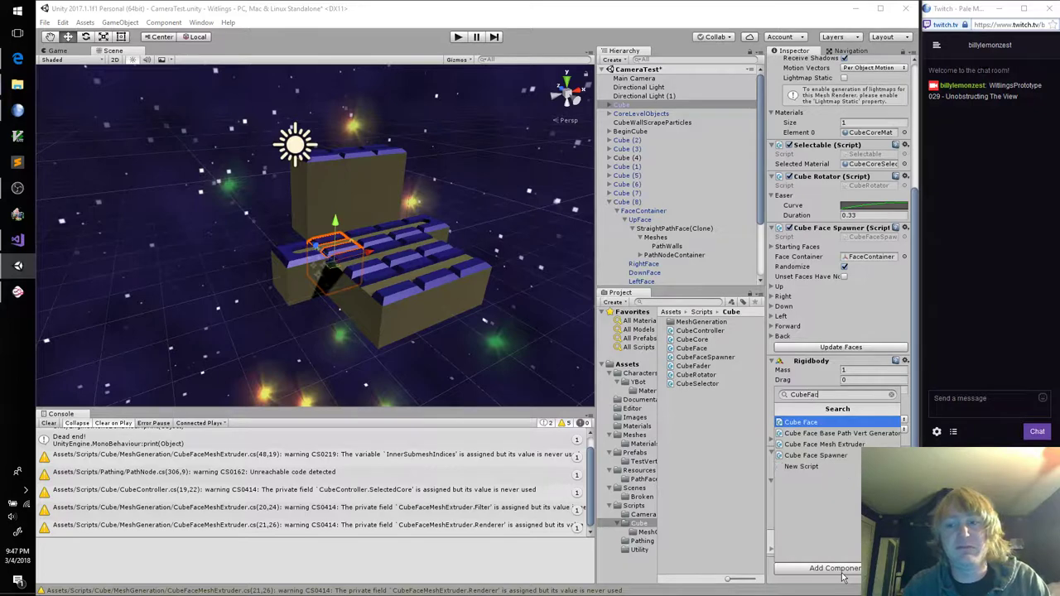
pyautogui.press('BackSpace')
pyautogui.write('de')
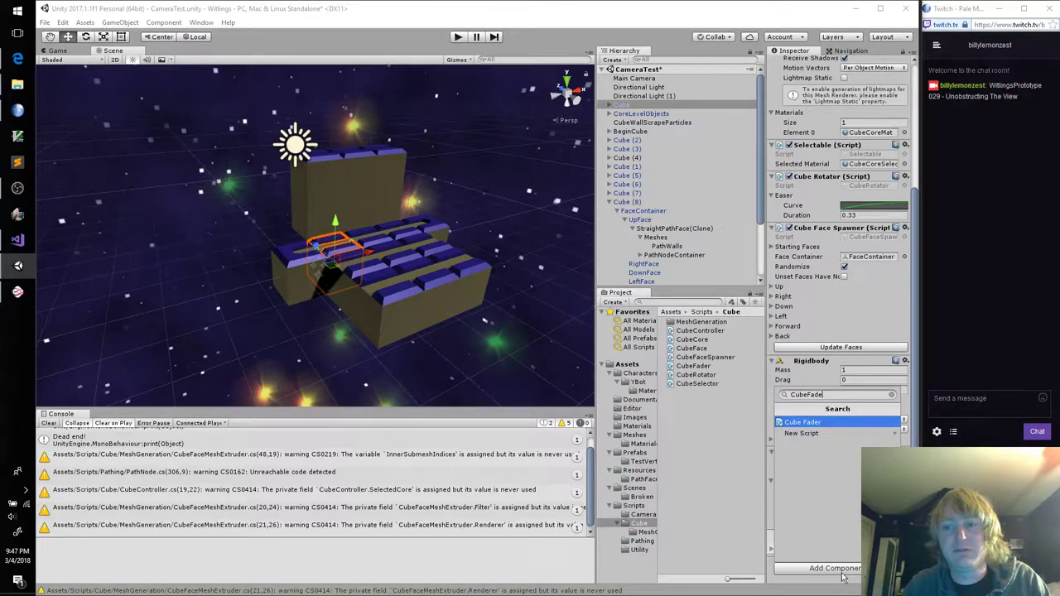
pyautogui.press('Return')
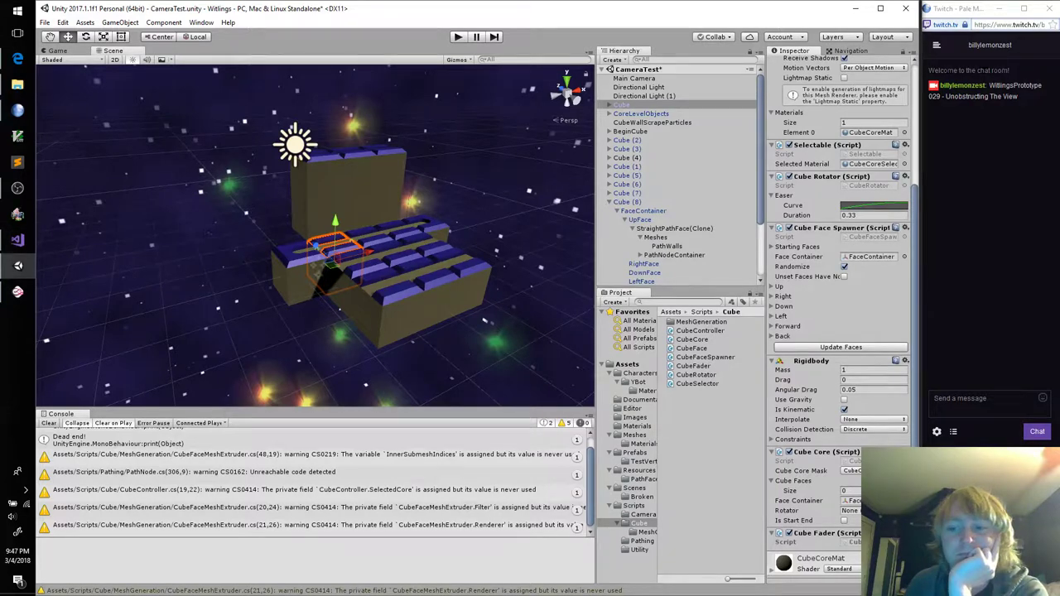
pyautogui.click(849, 542)
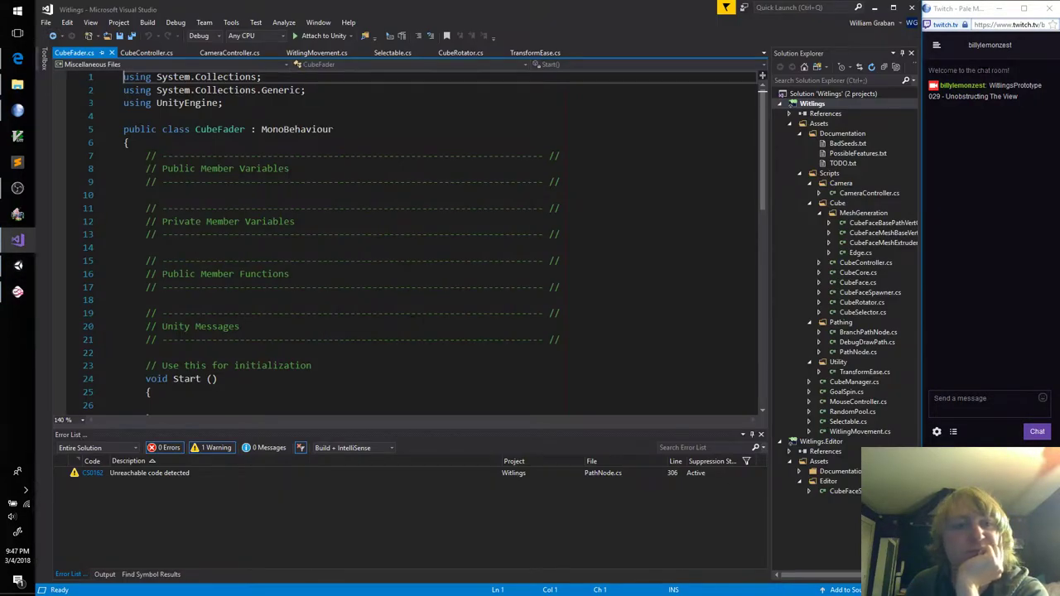
# Add a [SerializeField] TransformEase FadeEase; field under the private members header and save CubeFader
pyautogui.click(326, 130)
pyautogui.click(326, 143)
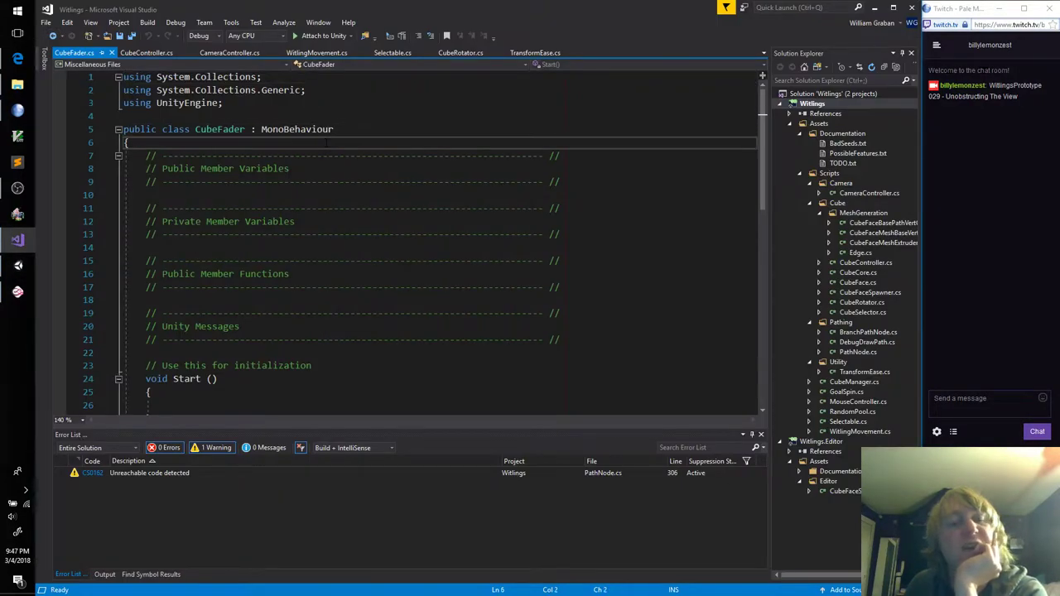
pyautogui.click(598, 181)
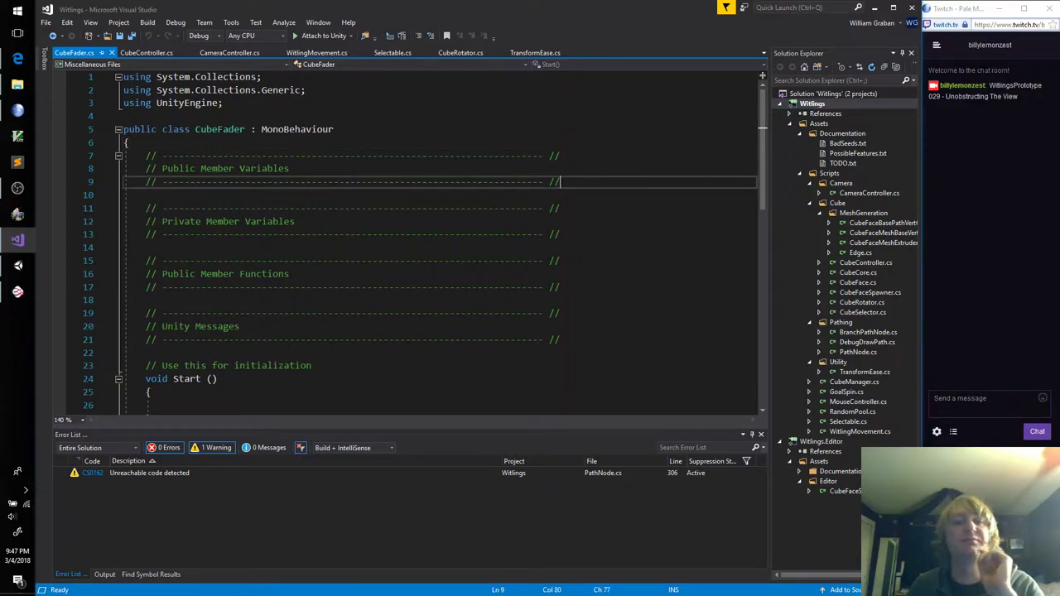
pyautogui.press('Down')
pyautogui.press('Down')
pyautogui.press('Down')
pyautogui.press('Down')
pyautogui.press('Return')
pyautogui.write('[SerializeF')
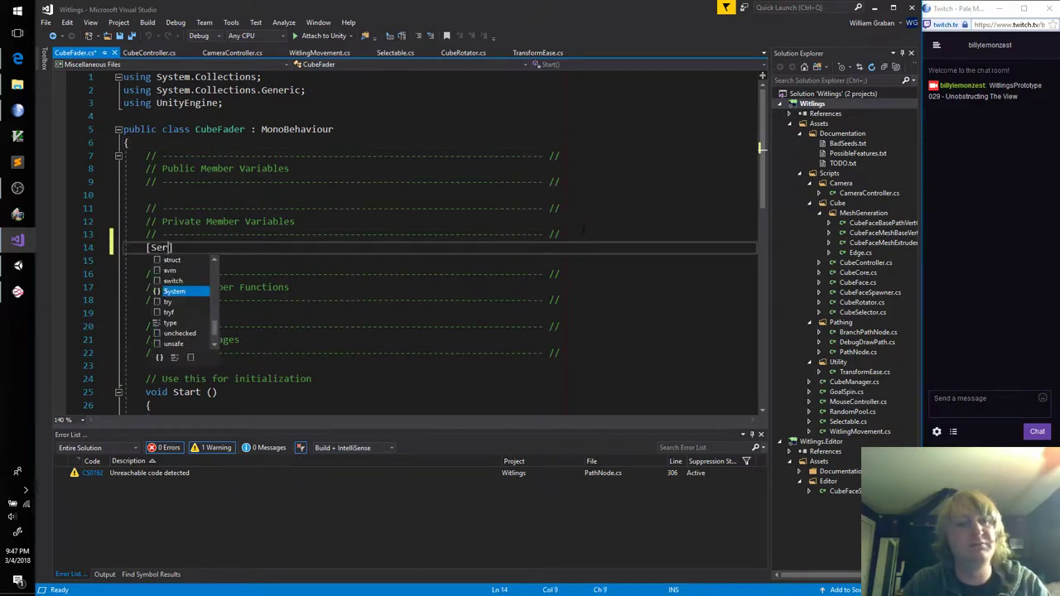
pyautogui.write('ield]')
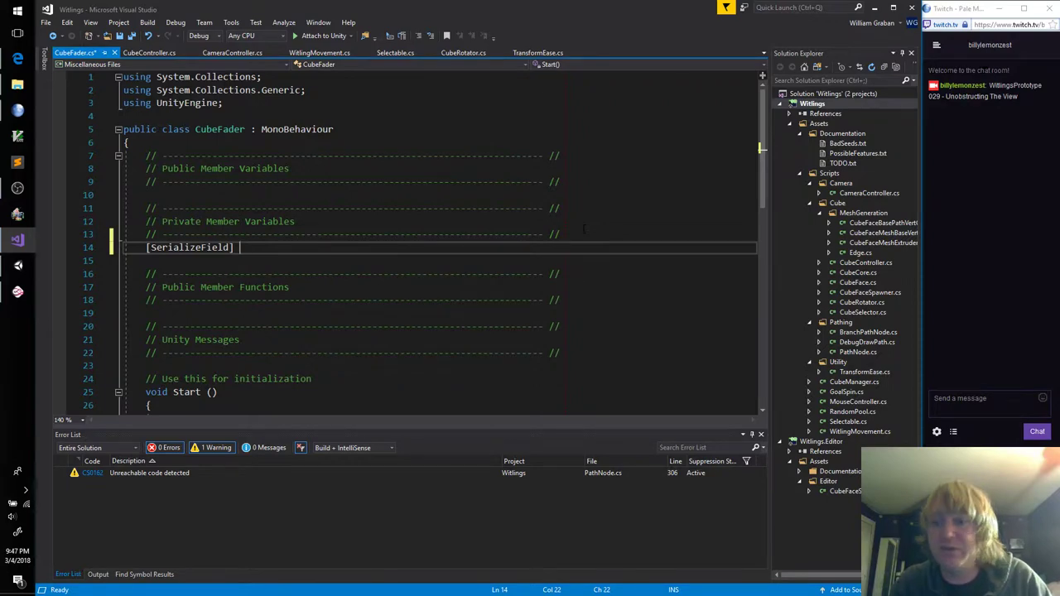
pyautogui.write('E')
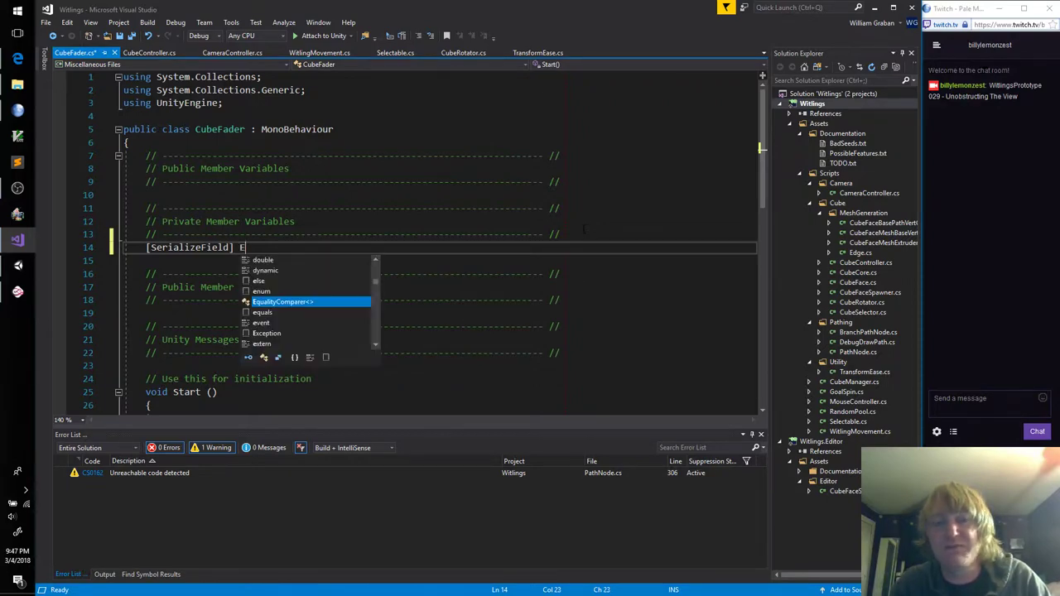
pyautogui.write('aser')
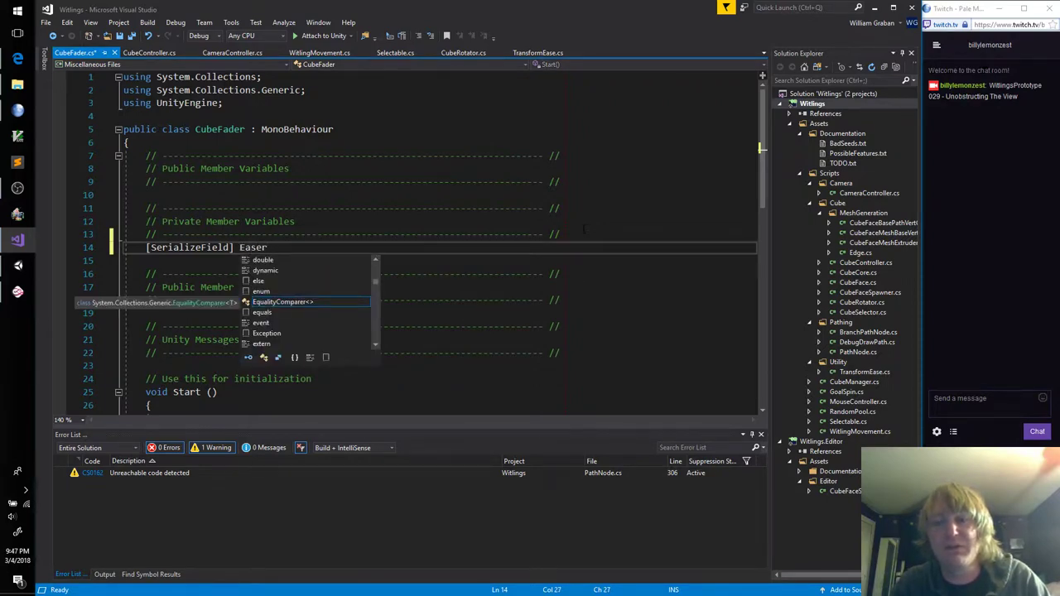
pyautogui.press('BackSpace')
pyautogui.press('BackSpace')
pyautogui.press('BackSpace')
pyautogui.press('BackSpace')
pyautogui.press('BackSpace')
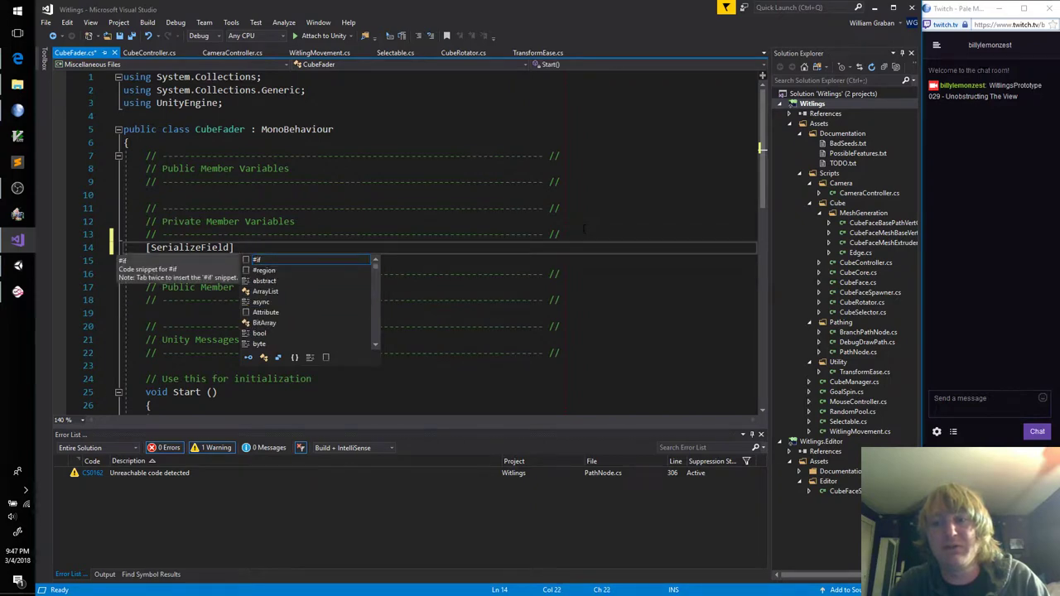
pyautogui.write('Transfo')
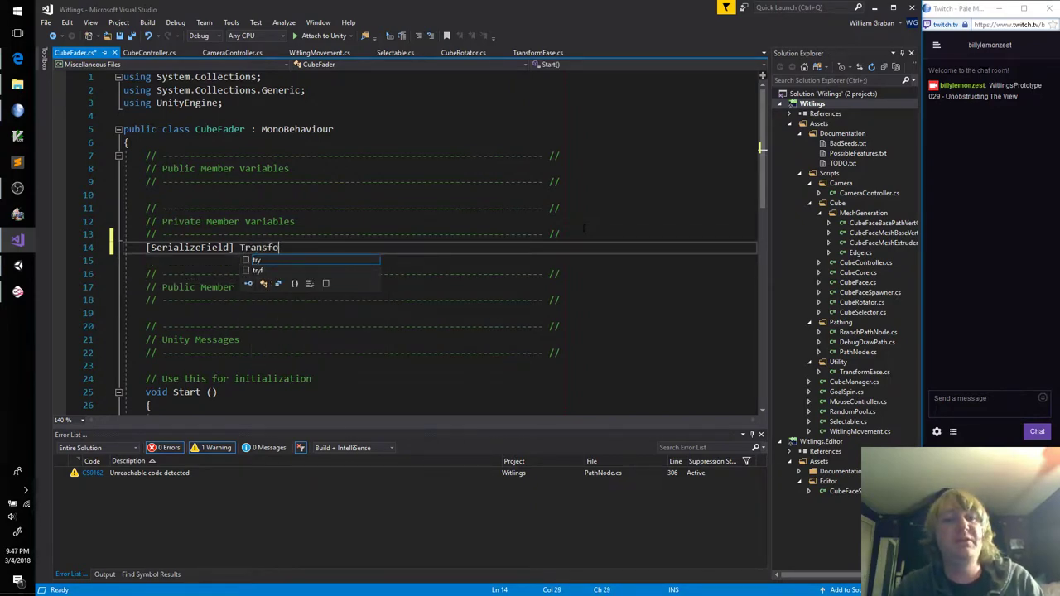
pyautogui.write('rmEase')
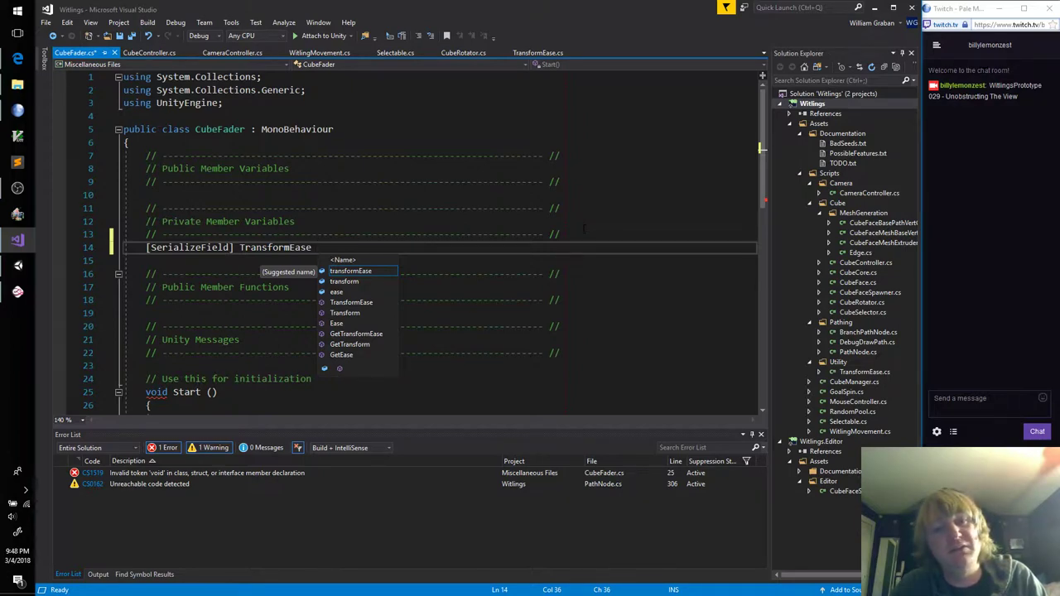
pyautogui.write('FadeEase;')
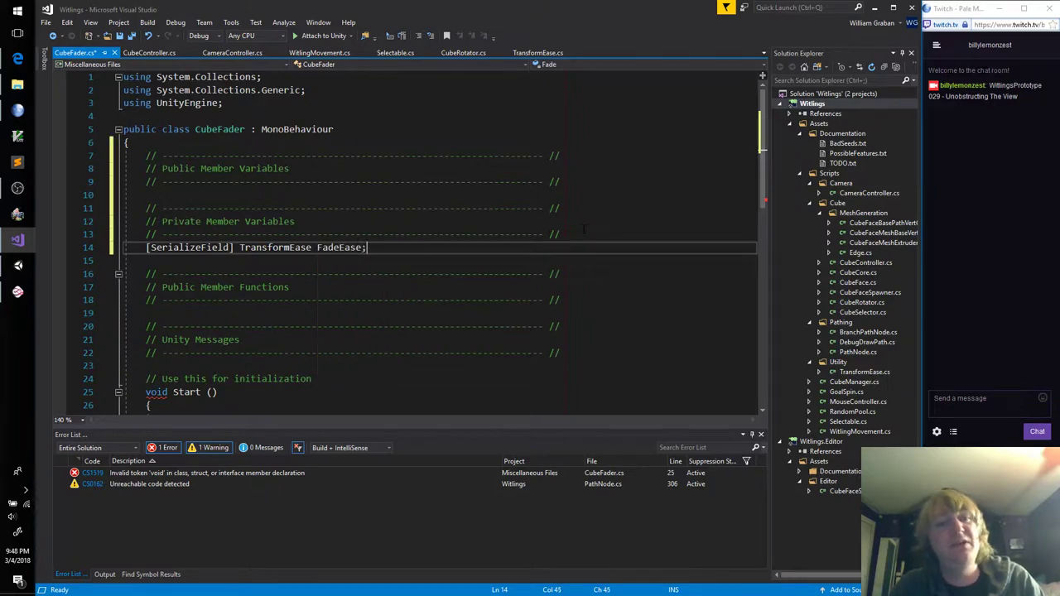
pyautogui.hotkey('ctrl', 's')
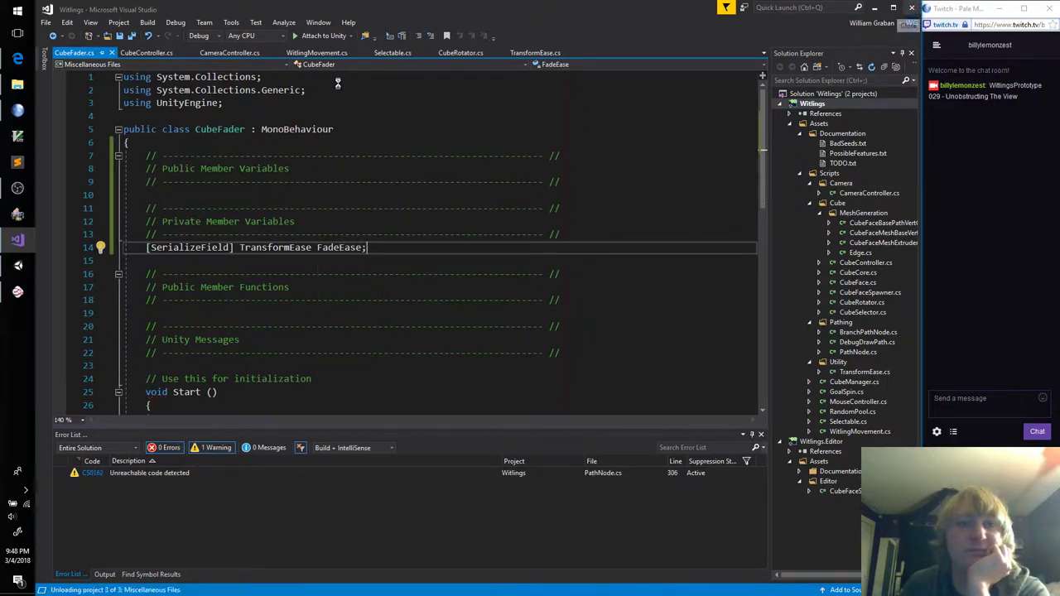
pyautogui.hotkey('alt', 'Tab')
# Open Witlings.sln from the Witlings project folder in File Explorer
pyautogui.click(17, 84)
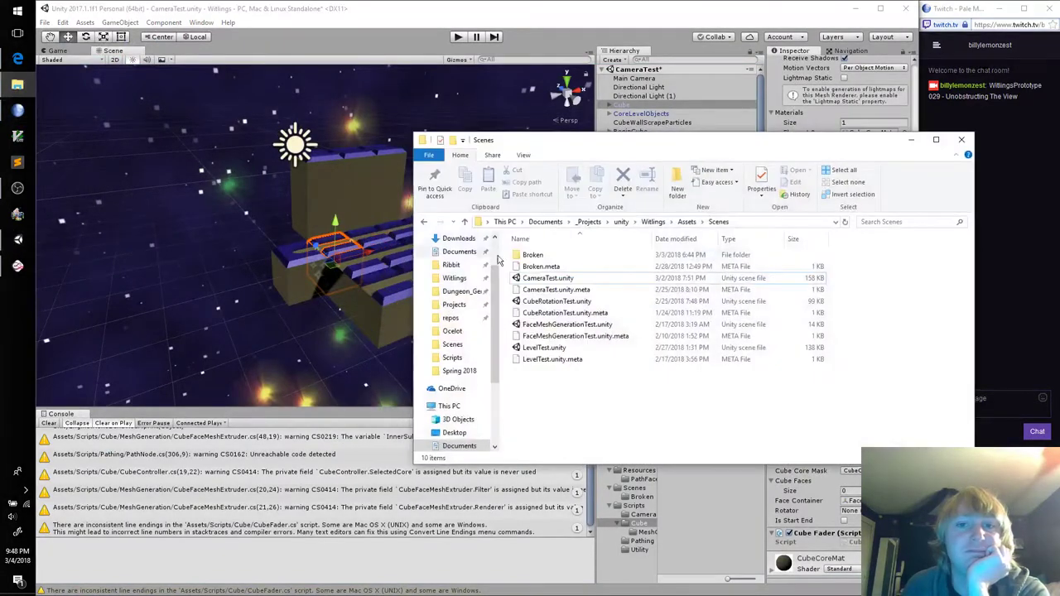
pyautogui.click(653, 221)
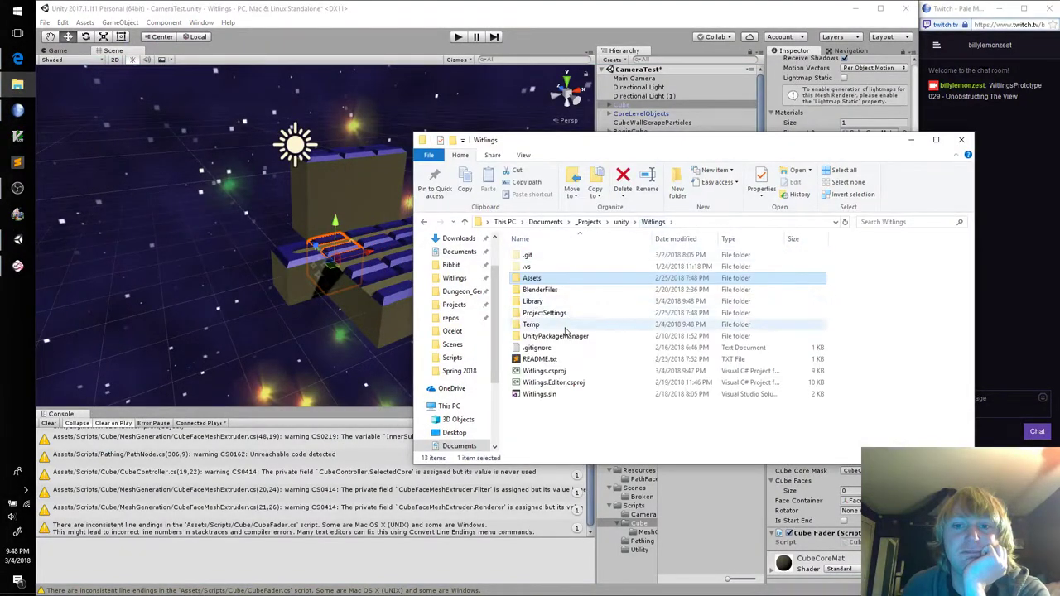
pyautogui.doubleClick(542, 398)
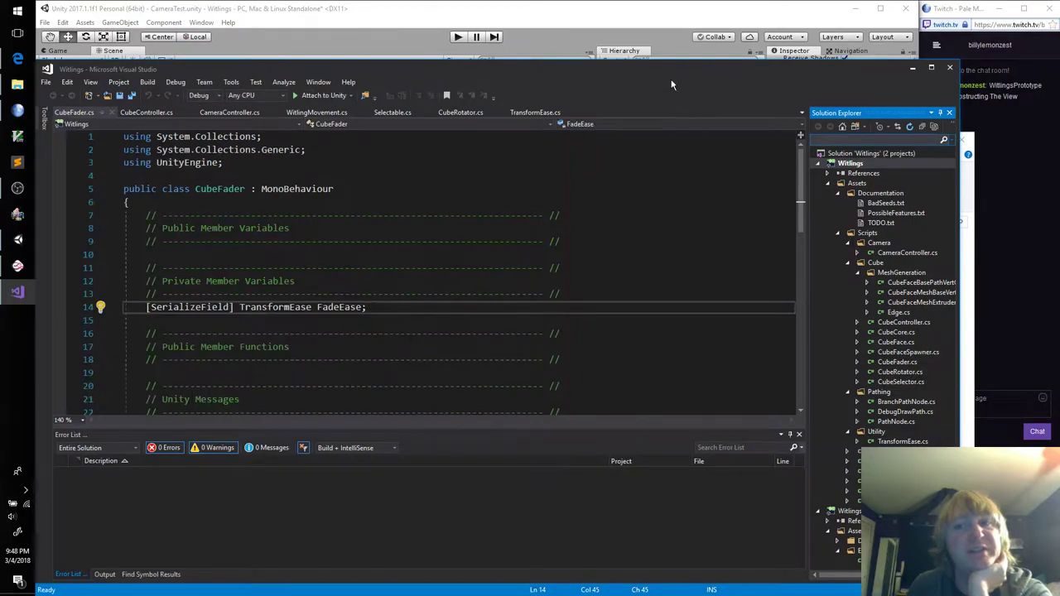
# Snap Visual Studio to the left half and widen it to show CubeFader.cs
pyautogui.moveTo(676, 74); pyautogui.dragTo(2, 96)
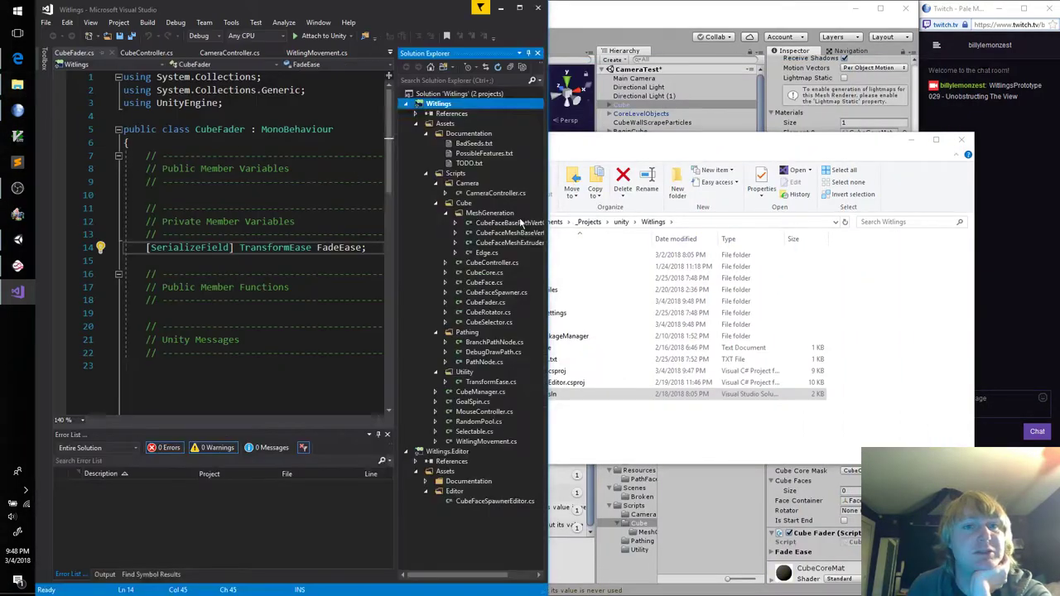
pyautogui.click(555, 235)
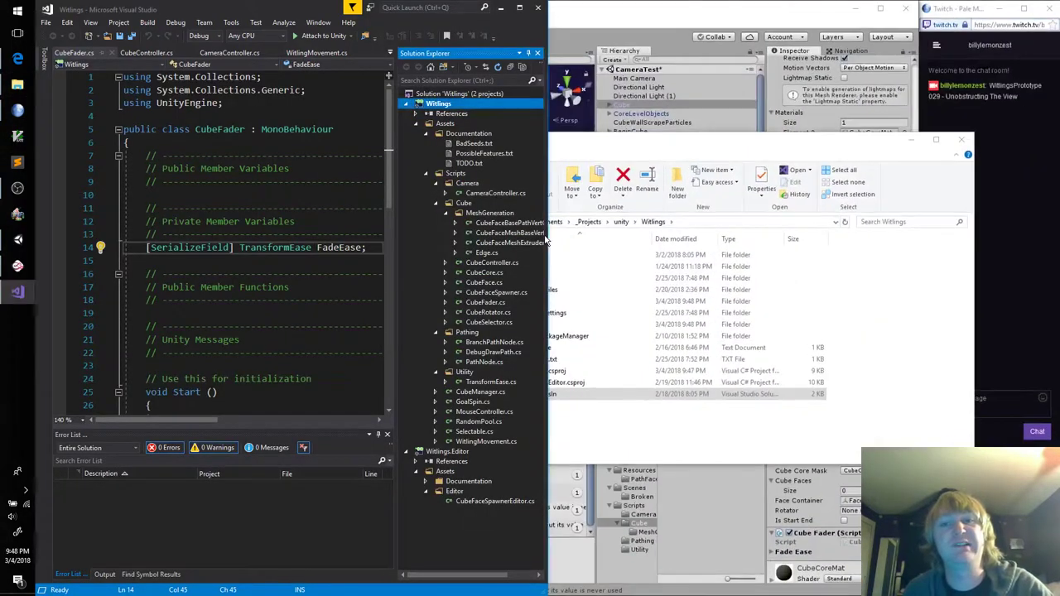
pyautogui.moveTo(553, 232); pyautogui.dragTo(924, 212)
pyautogui.click(356, 287)
# Add a List<MeshRenderer> Meshes field below FadeEase, save, and select the Start method name
pyautogui.click(454, 235)
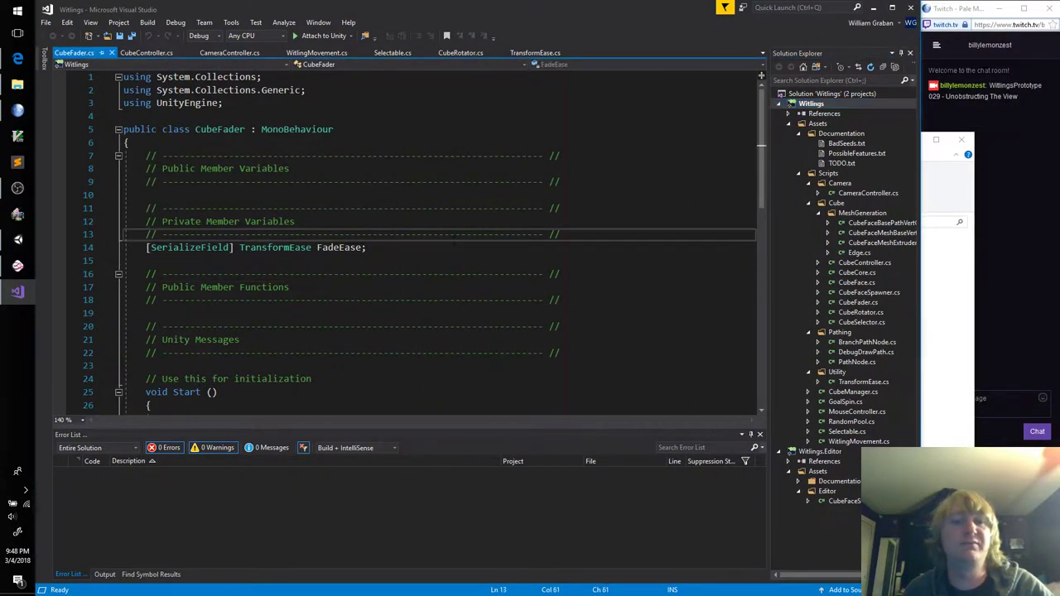
pyautogui.click(453, 244)
pyautogui.scroll(-3, 464, 246)
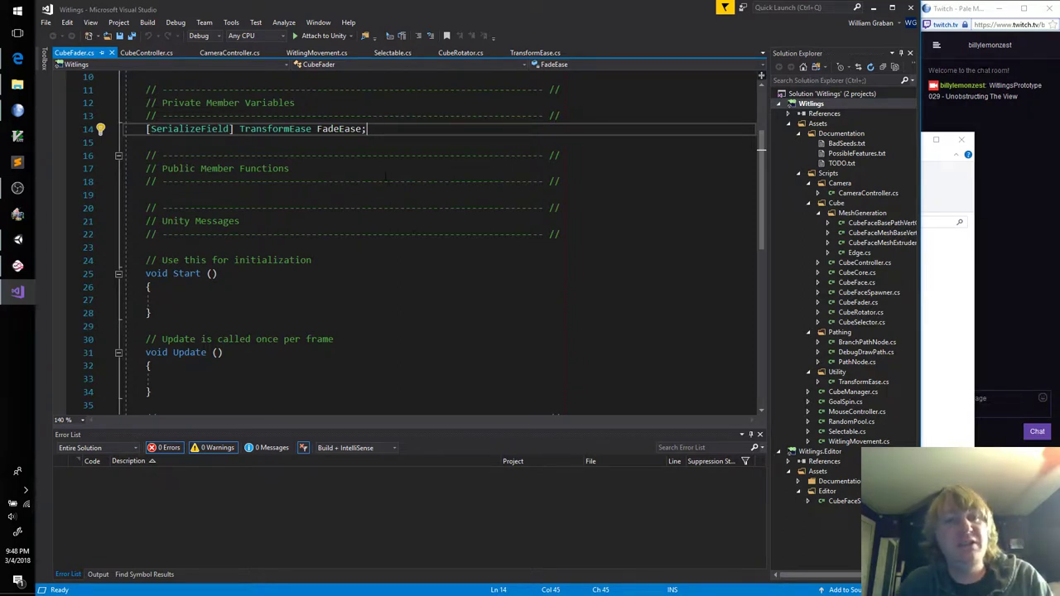
pyautogui.press('Return')
pyautogui.write('List')
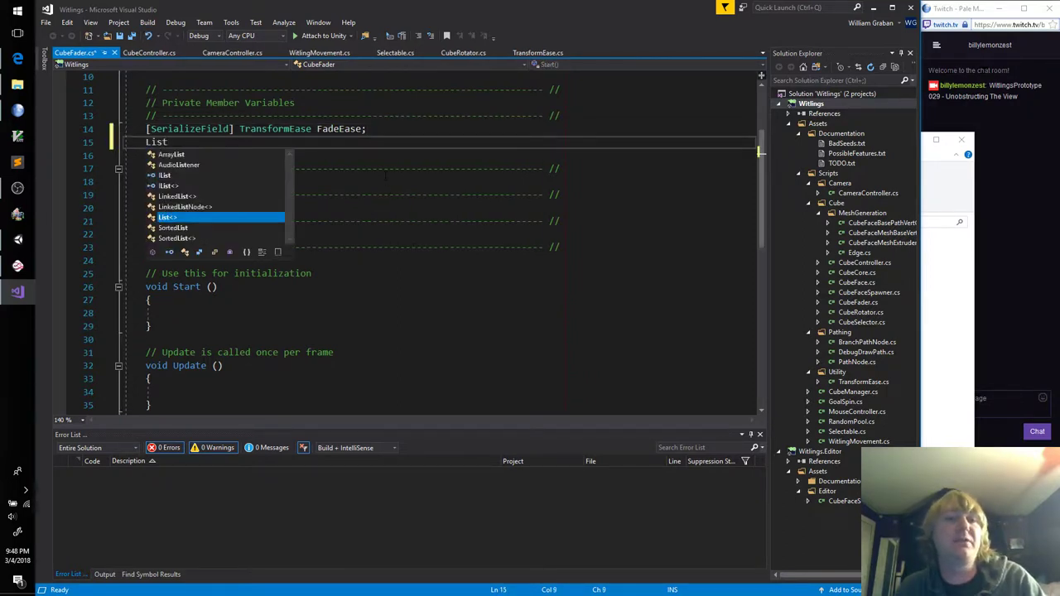
pyautogui.write('<MeshRenderer> ')
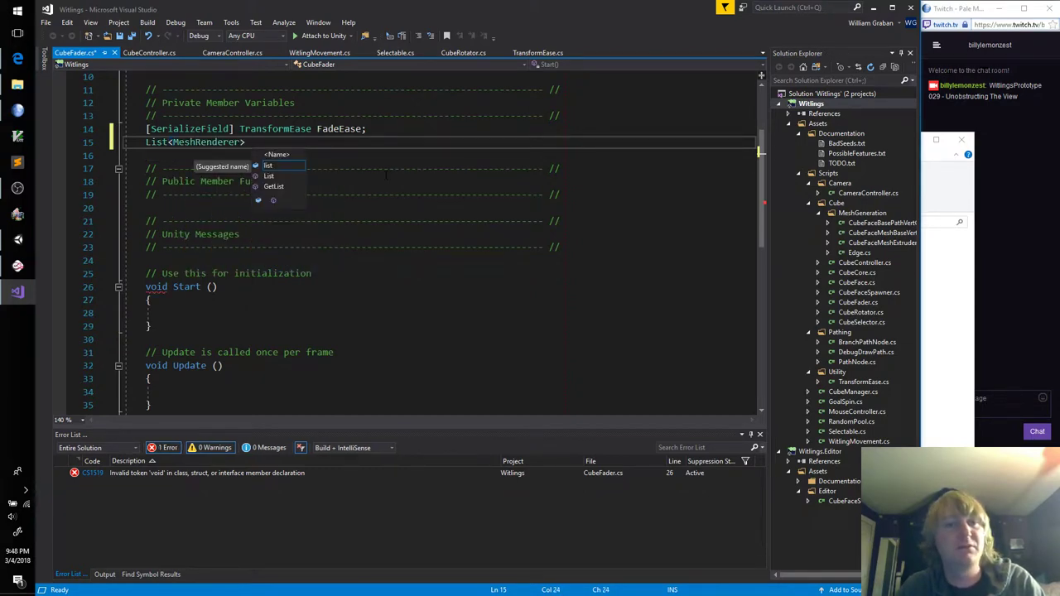
pyautogui.write('Meshe')
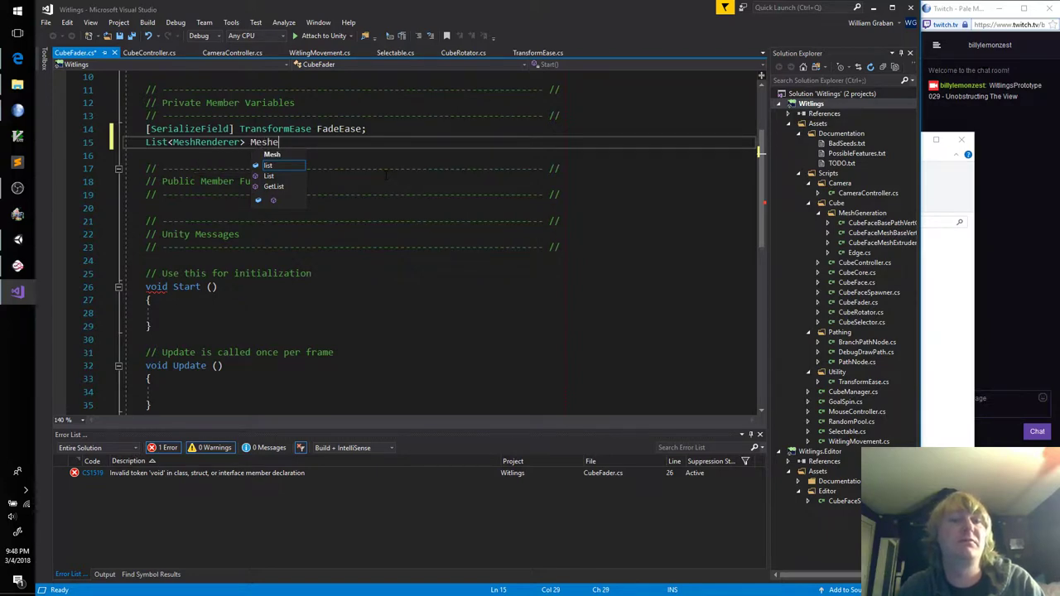
pyautogui.write('s;')
pyautogui.hotkey('ctrl', 's')
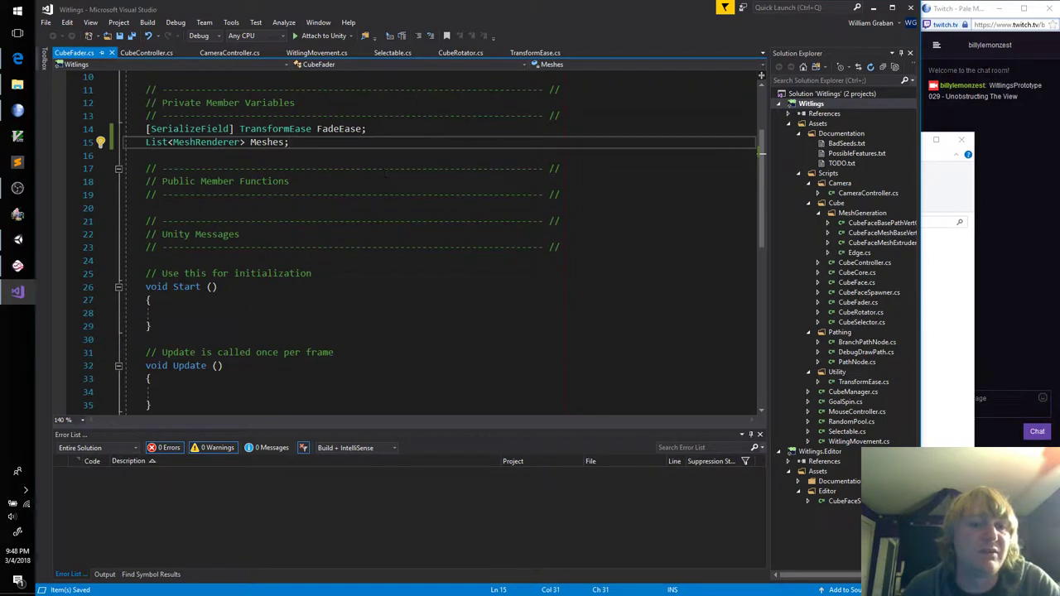
pyautogui.doubleClick(187, 287)
# Rename Start to Awake and rename the Meshes field to MeshRenderers
pyautogui.write('Awake')
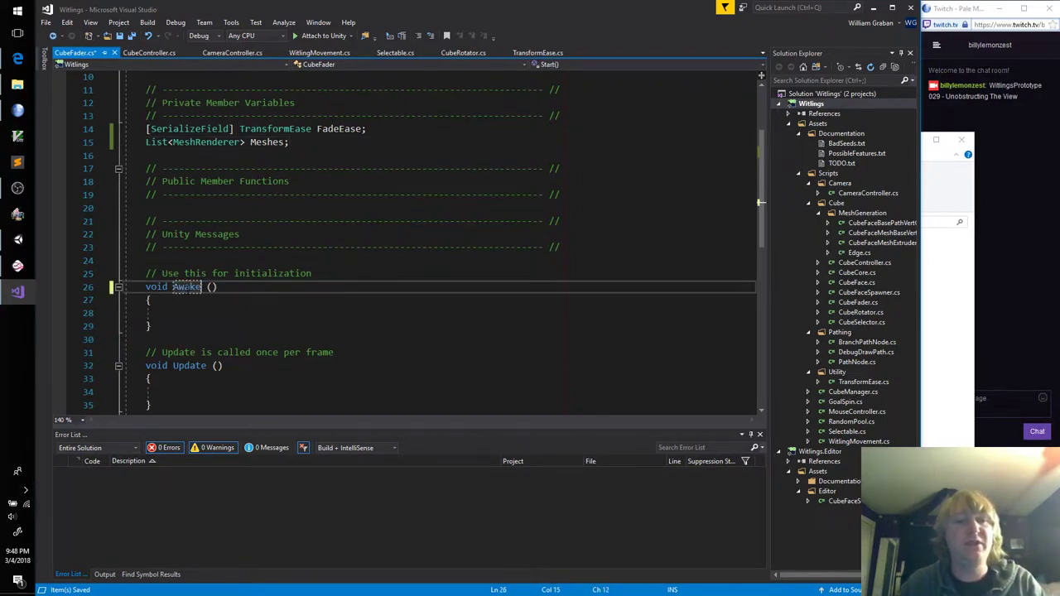
pyautogui.press('Down')
pyautogui.press('Down')
pyautogui.write('Mes')
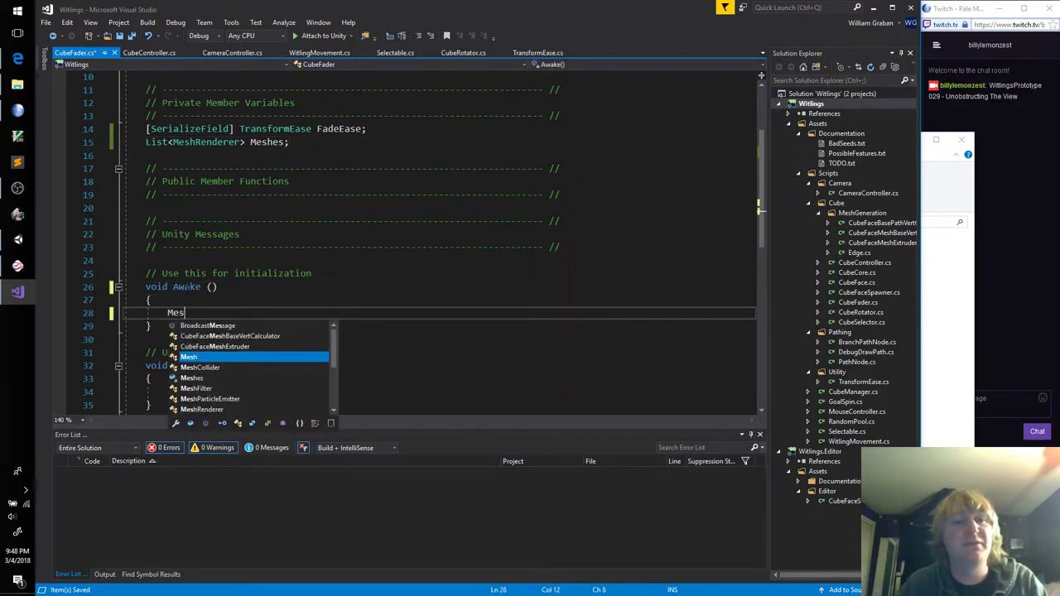
pyautogui.write('hRenderers')
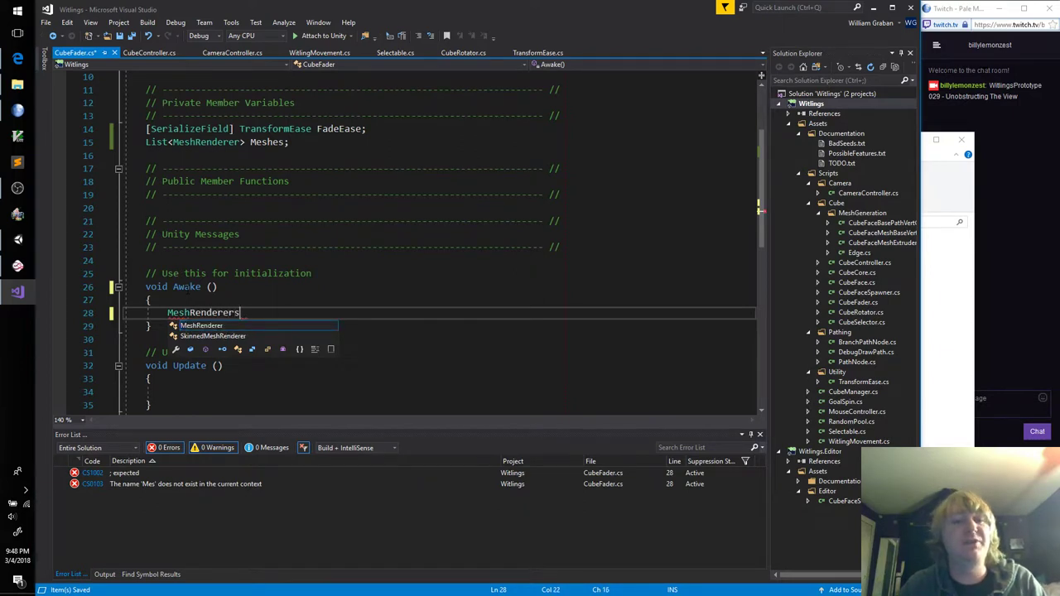
pyautogui.hotkey('shift', 'Home')
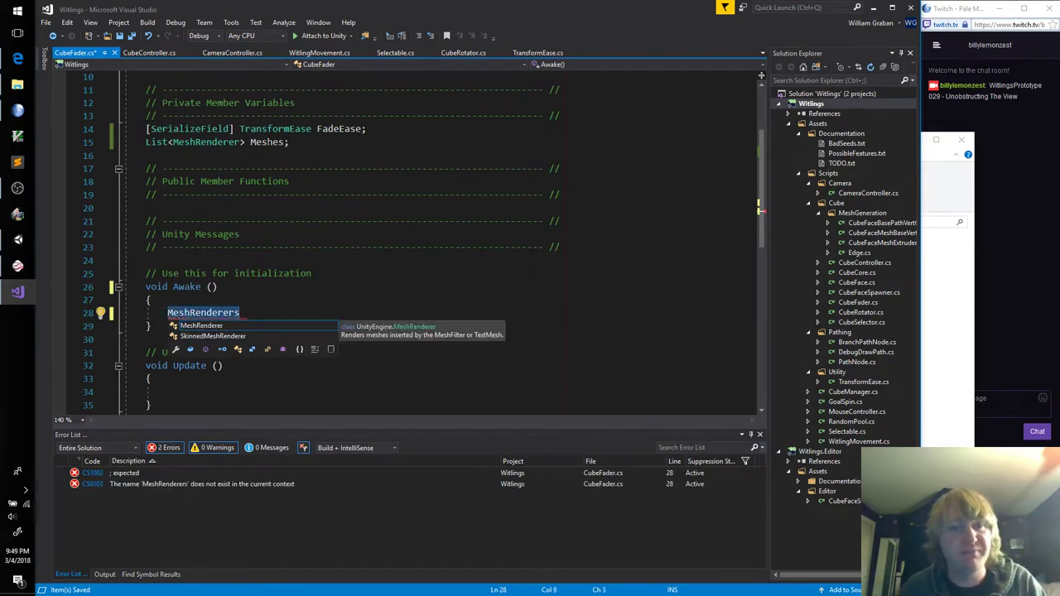
pyautogui.hotkey('ctrl', 'c')
pyautogui.doubleClick(268, 141)
pyautogui.hotkey('ctrl', 'v')
# In Awake, assign MeshRenderers = this.GetComponentsInChildren<MeshRenderer>();
pyautogui.click(285, 319)
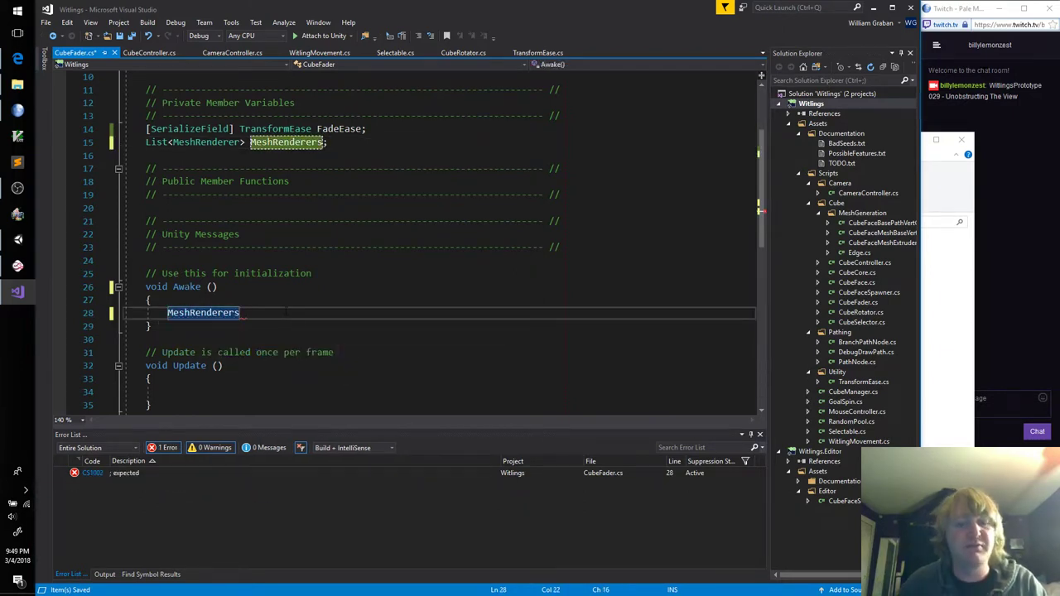
pyautogui.write('=')
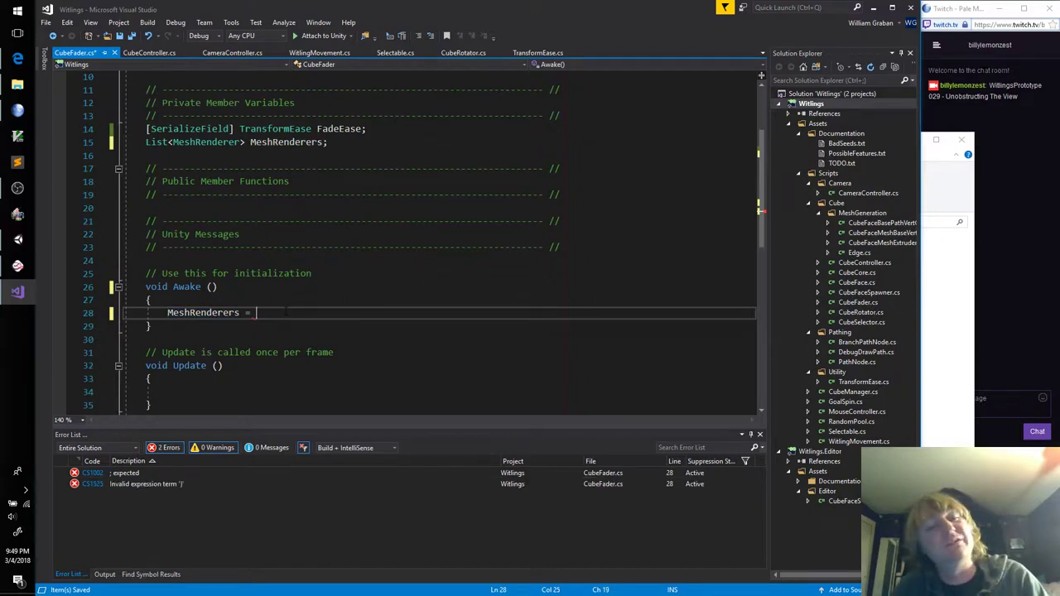
pyautogui.write(' this.G')
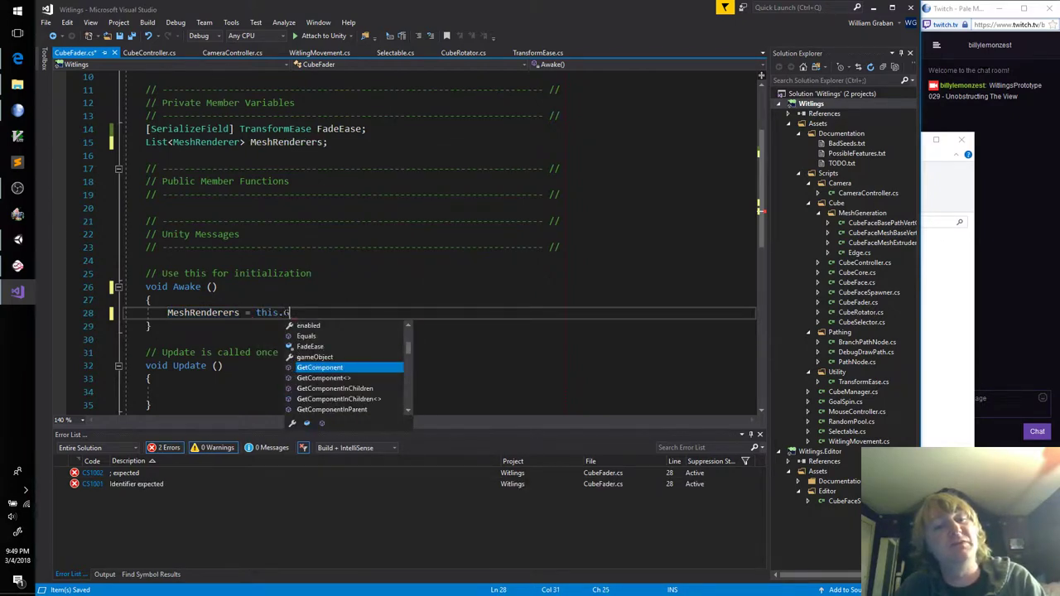
pyautogui.write('etComponents')
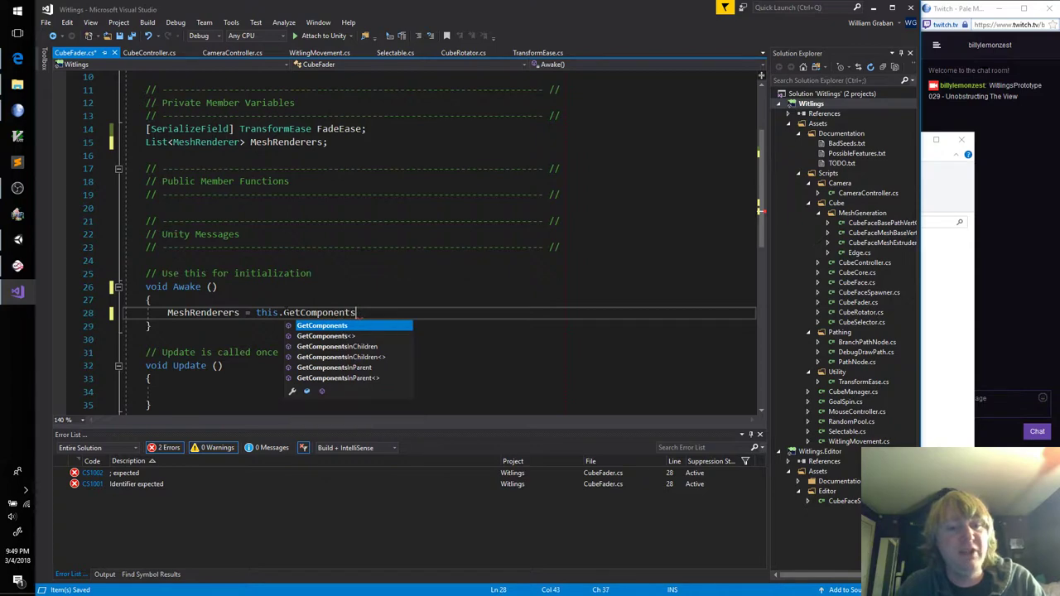
pyautogui.press('Down')
pyautogui.press('Down')
pyautogui.press('Down')
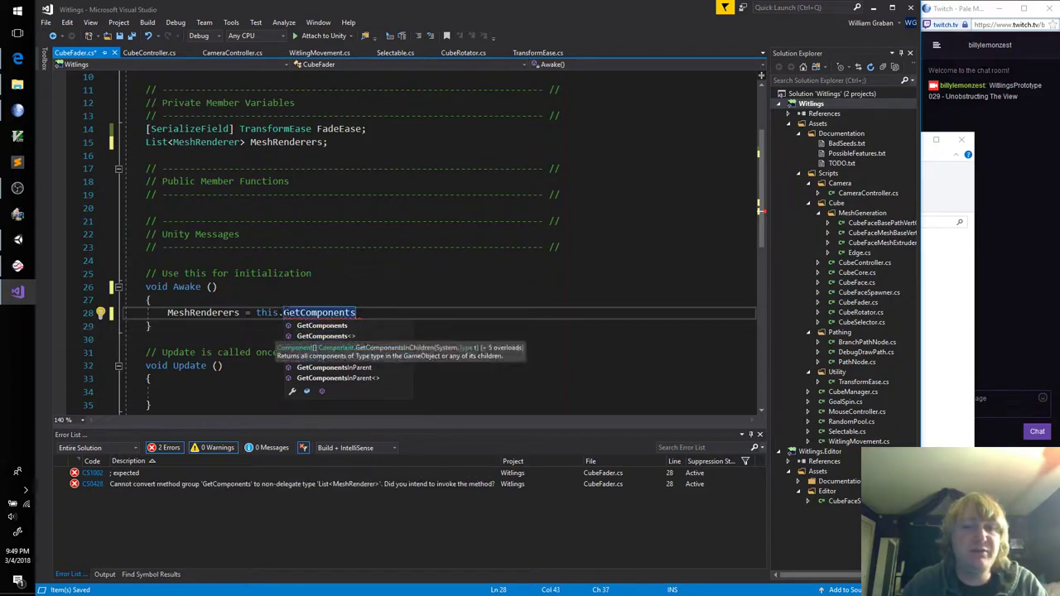
pyautogui.press('Tab')
pyautogui.write('<MeshR')
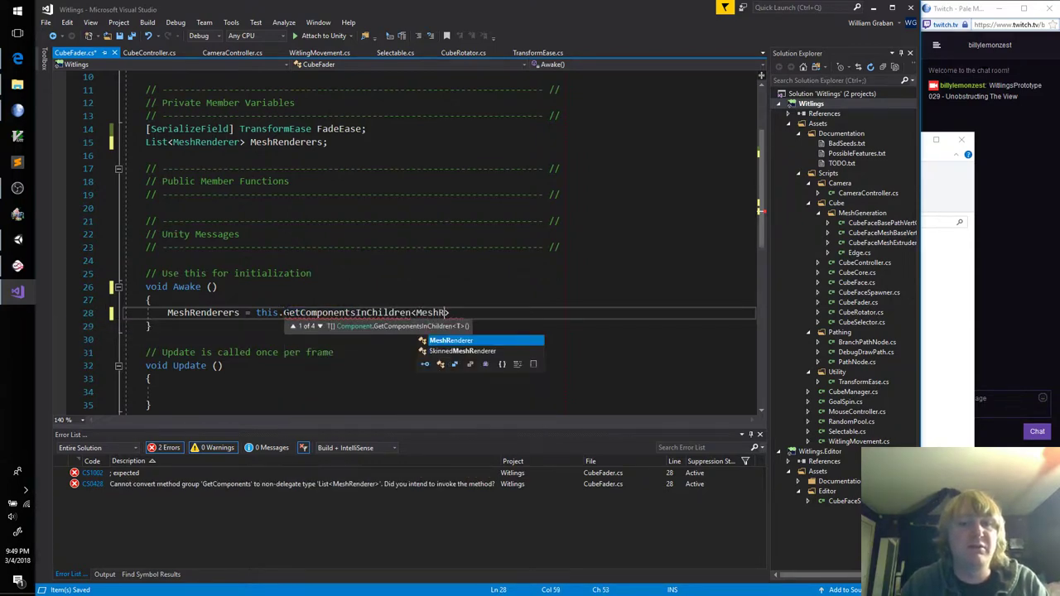
pyautogui.write('enderer>()')
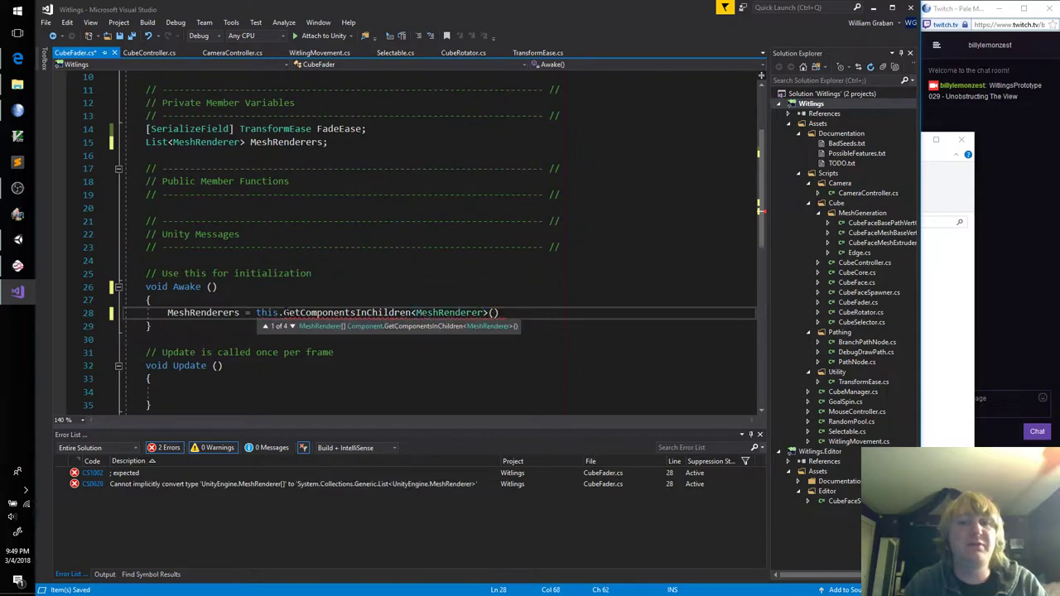
pyautogui.write(';')
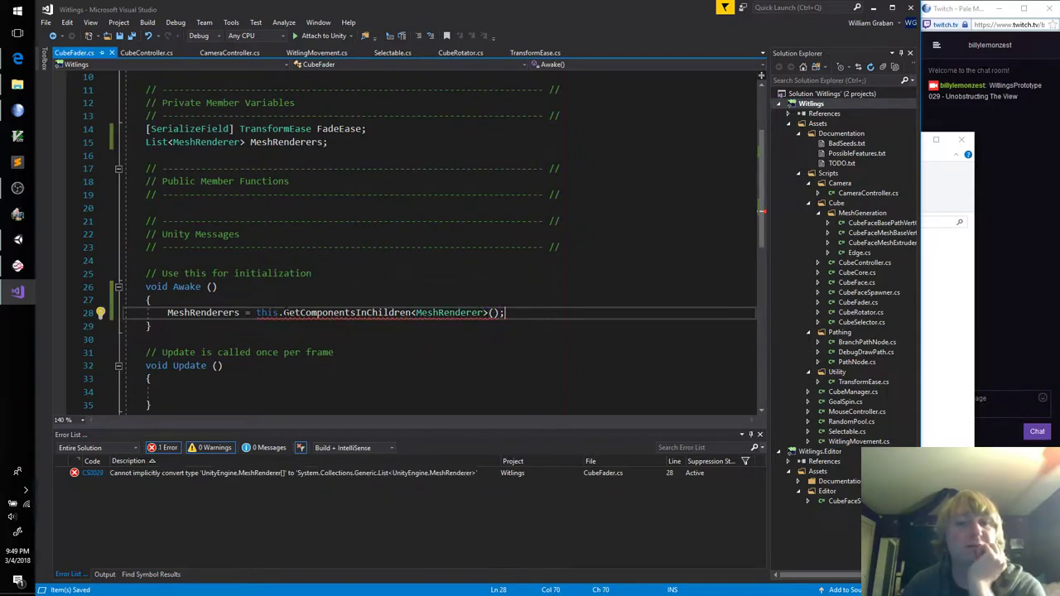
pyautogui.moveTo(348, 314)
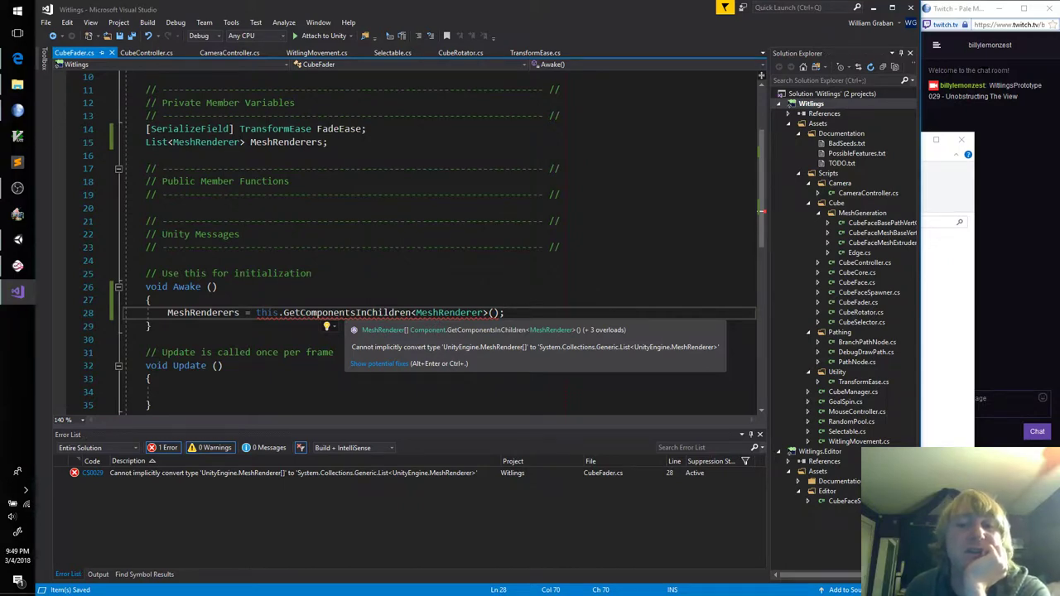
# Change the field from a List to a MeshRenderer[] MeshRenderers array and save
pyautogui.click(246, 142)
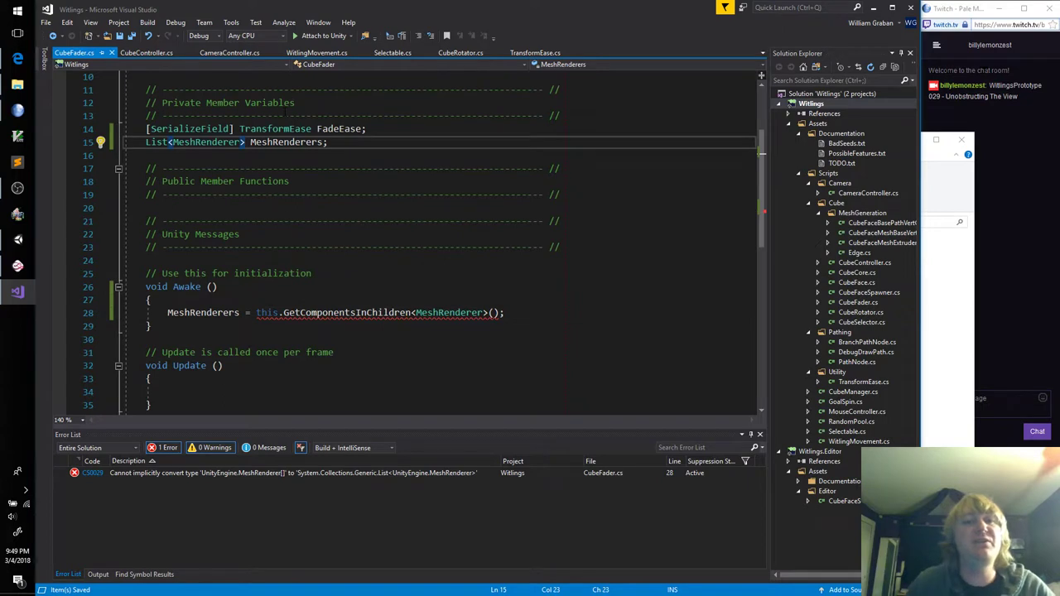
pyautogui.press('BackSpace')
pyautogui.hotkey('ctrl', 'Left')
pyautogui.press('BackSpace')
pyautogui.press('BackSpace')
pyautogui.press('BackSpace')
pyautogui.press('BackSpace')
pyautogui.press('BackSpace')
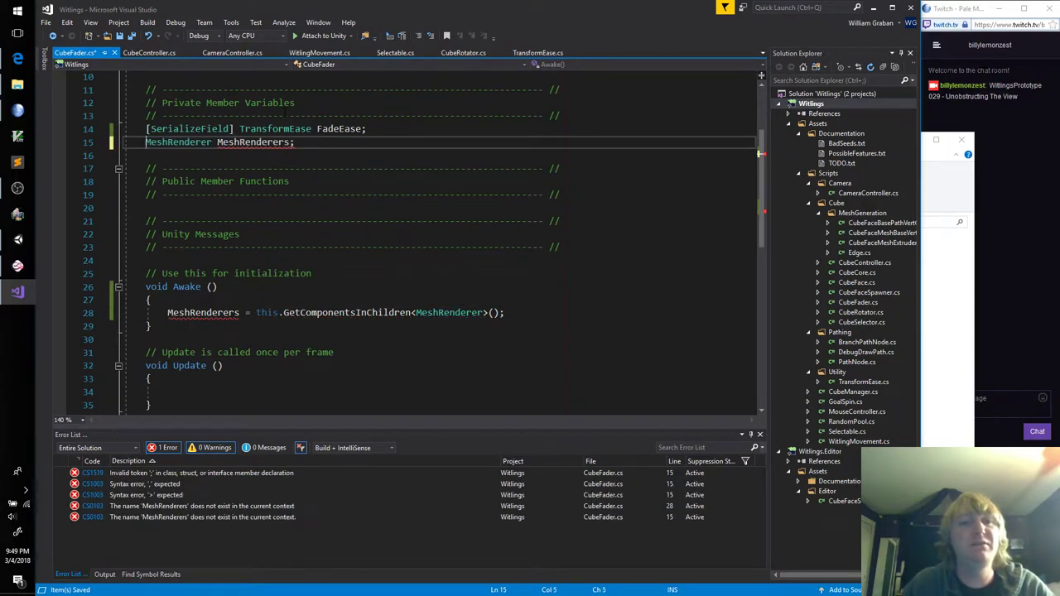
pyautogui.hotkey('ctrl', 'Right')
pyautogui.hotkey('ctrl', 'Right')
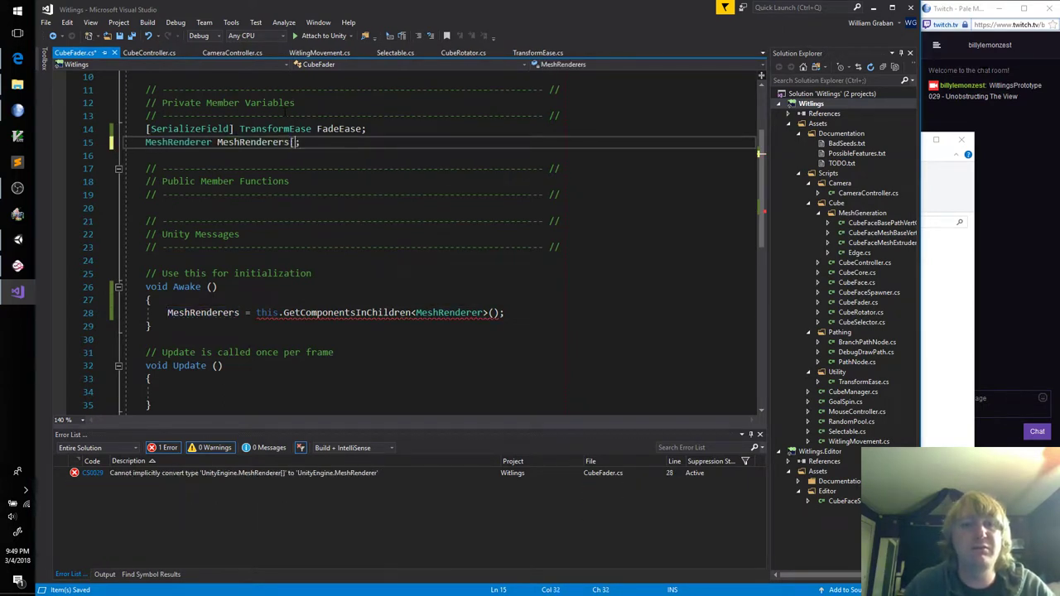
pyautogui.write('[]')
pyautogui.hotkey('ctrl', 's')
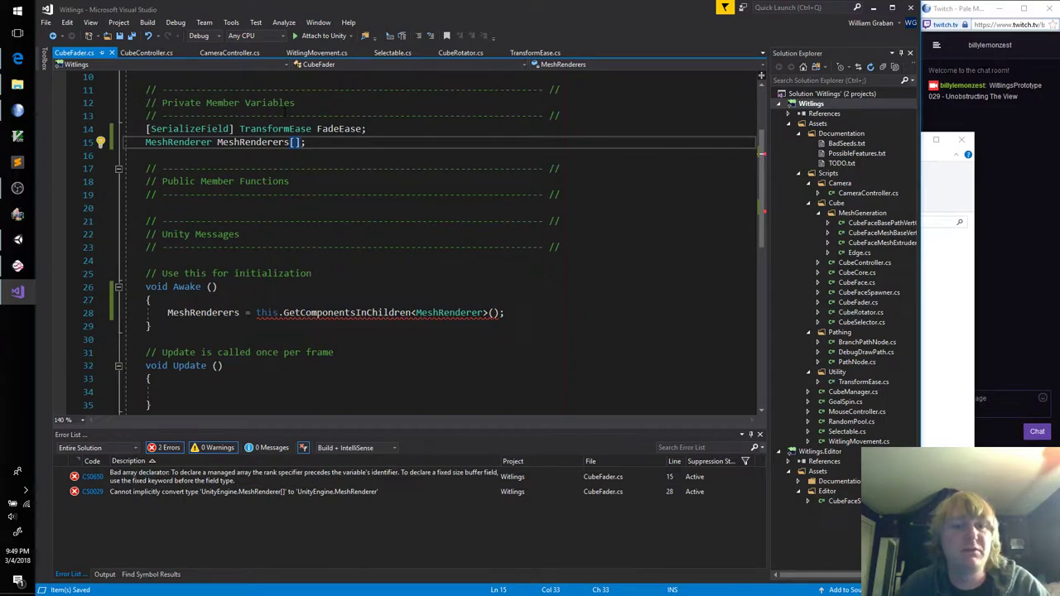
pyautogui.press('BackSpace')
pyautogui.press('BackSpace')
pyautogui.write('[')
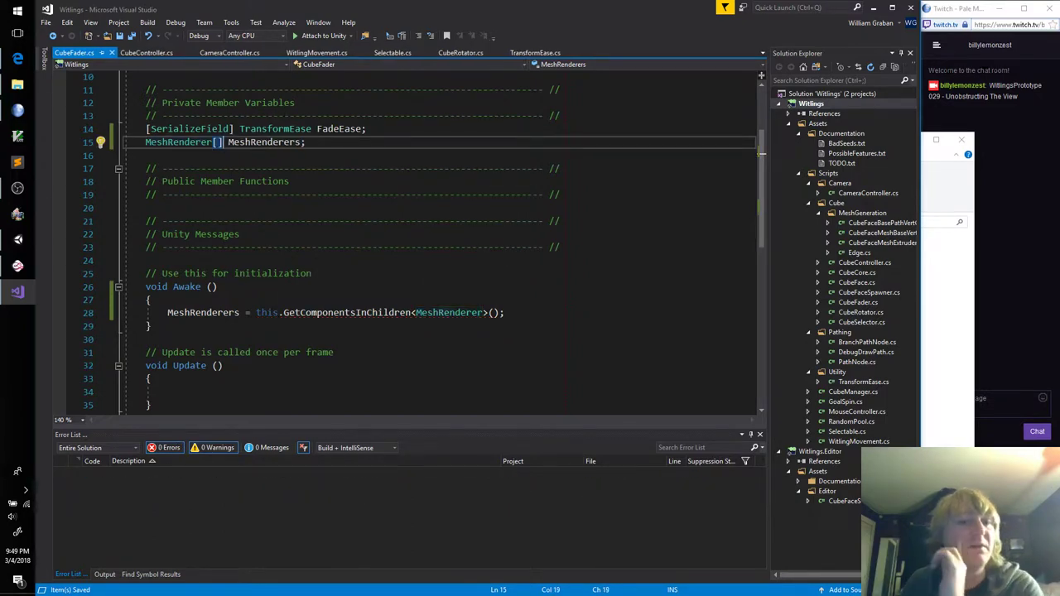
# Add print(MeshRenderers.Length); inside Awake and save the script
pyautogui.click(505, 312)
pyautogui.press('Return')
pyautogui.write('pri')
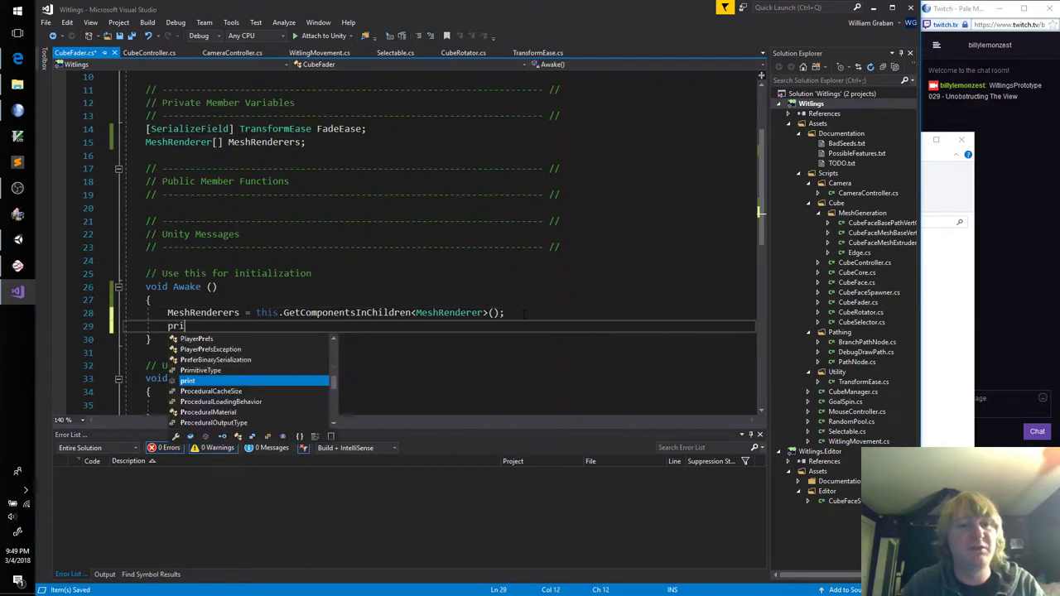
pyautogui.write('nt(Mes')
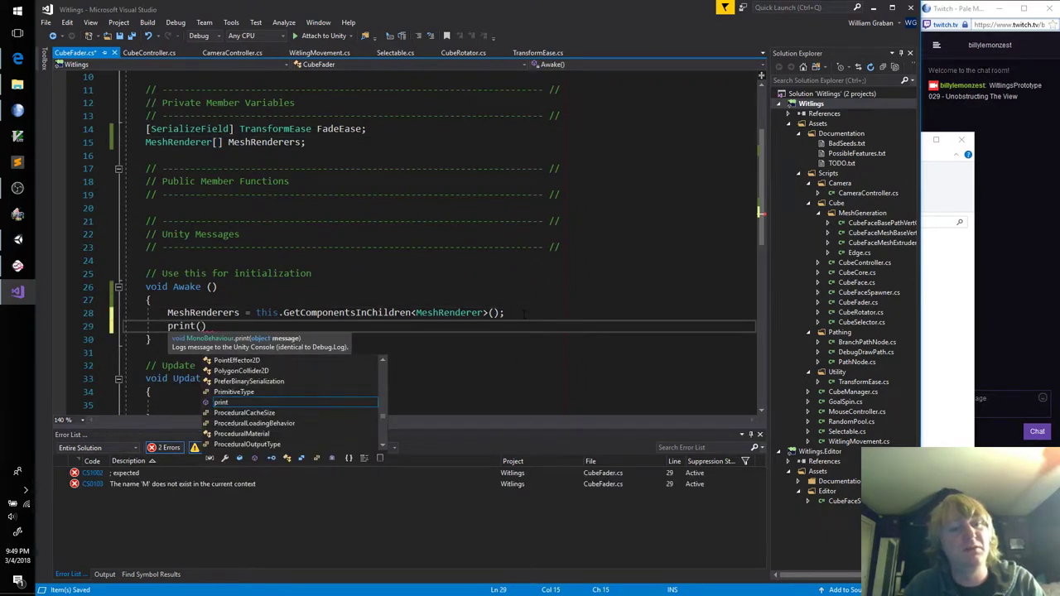
pyautogui.write('hRenderer.')
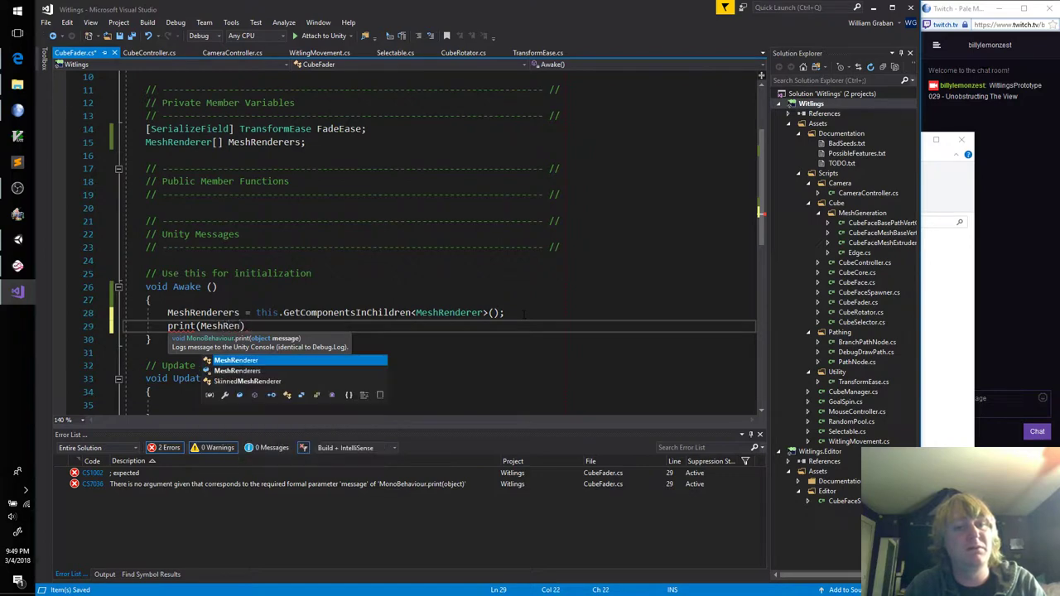
pyautogui.write('count')
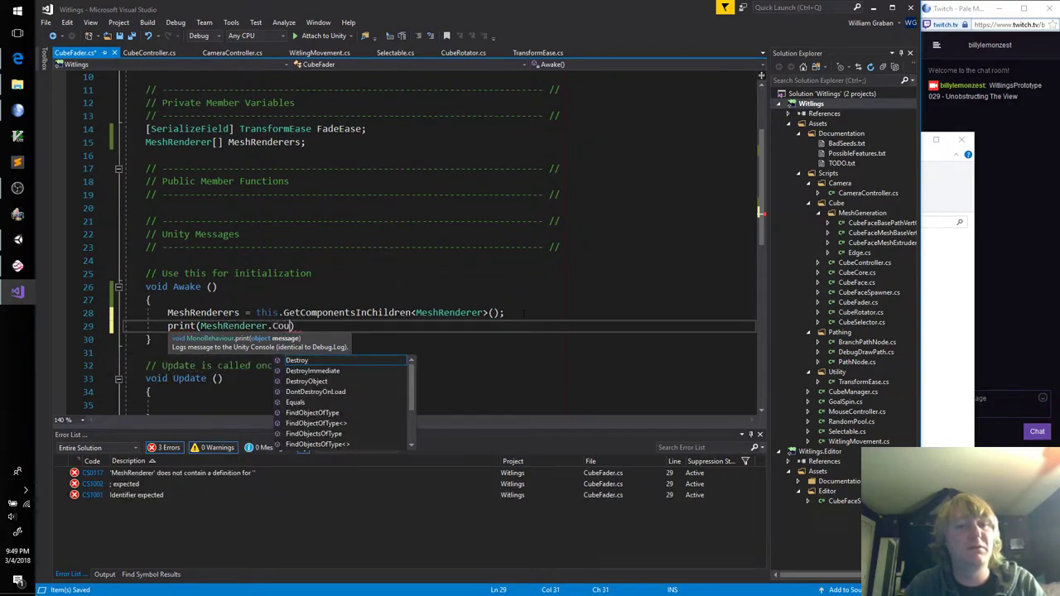
pyautogui.press('BackSpace')
pyautogui.press('BackSpace')
pyautogui.write('s.')
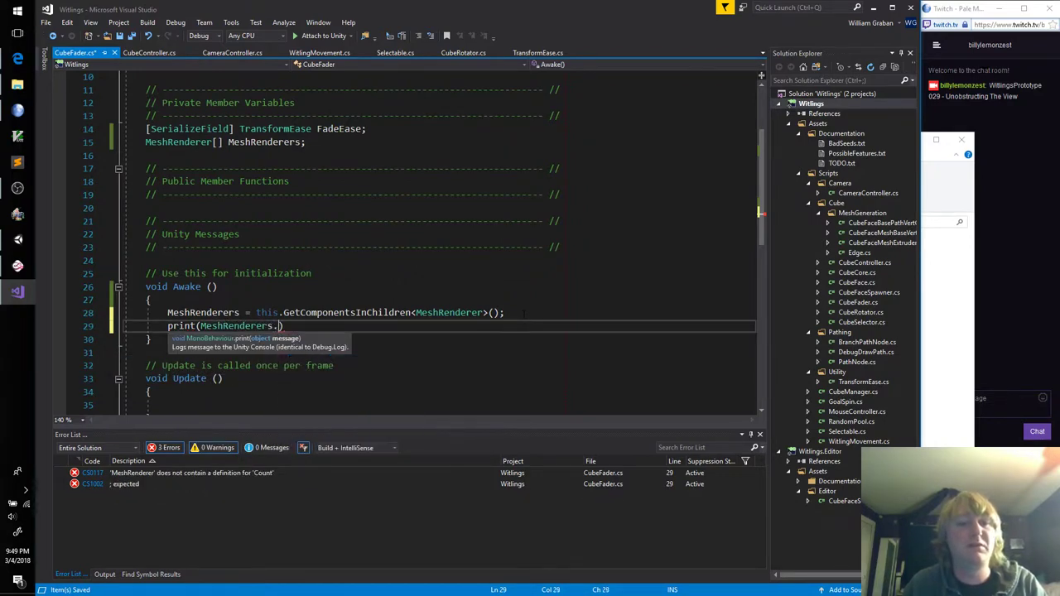
pyautogui.write('Leng')
pyautogui.press('Tab')
pyautogui.write(');')
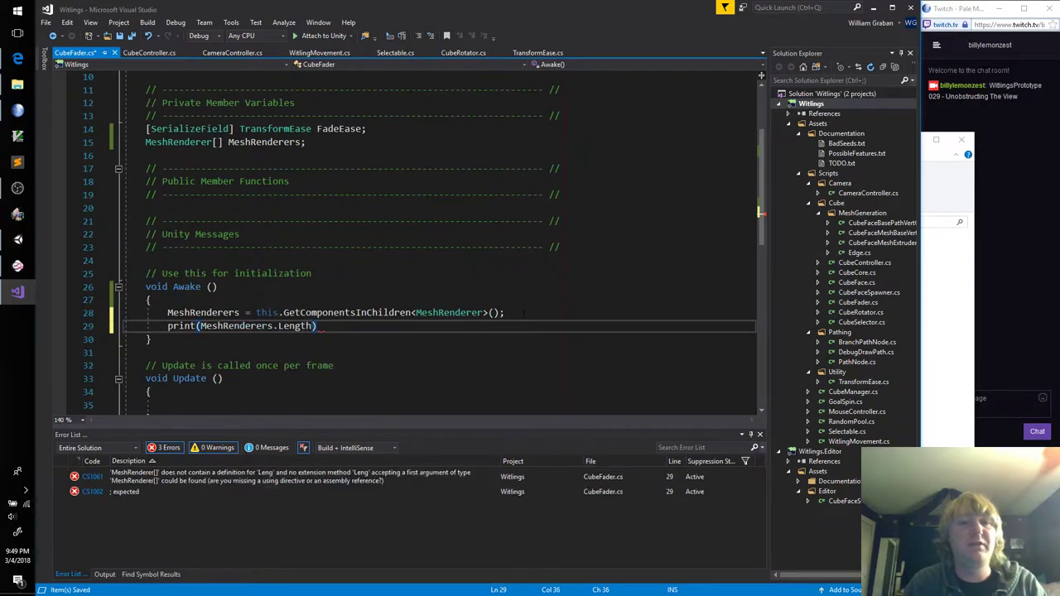
pyautogui.hotkey('ctrl', 's')
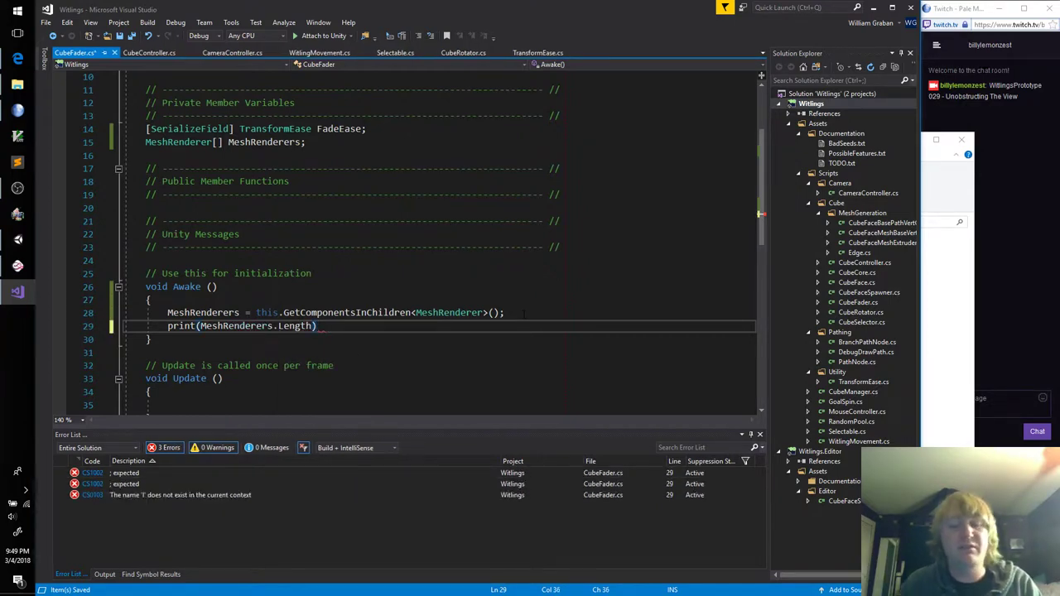
# Play the Unity scene to confirm the console logs 2 mesh renderers, then return to CubeFader
pyautogui.click(18, 240)
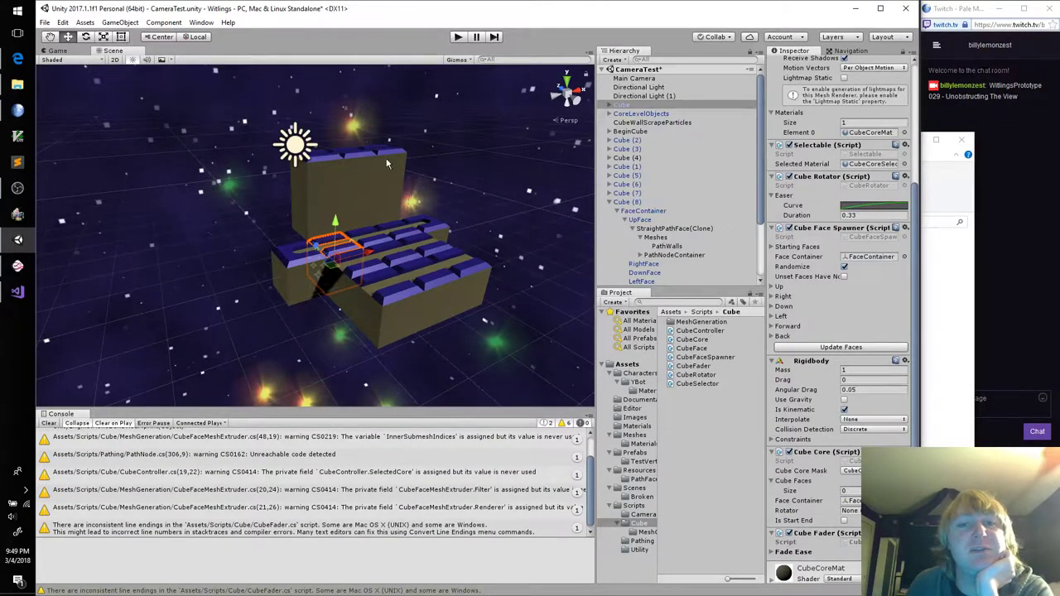
pyautogui.click(457, 37)
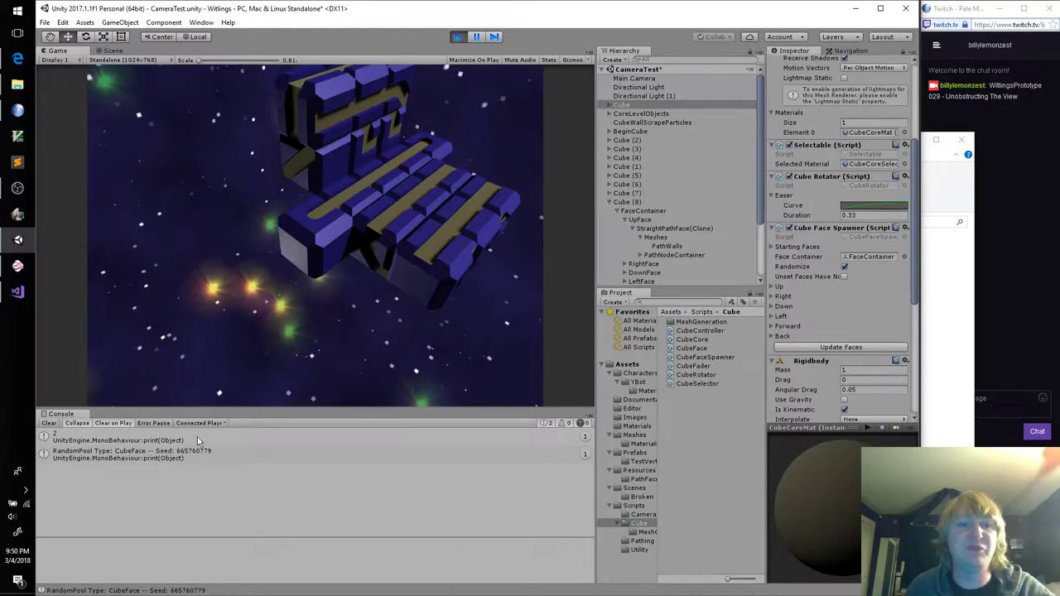
pyautogui.click(458, 37)
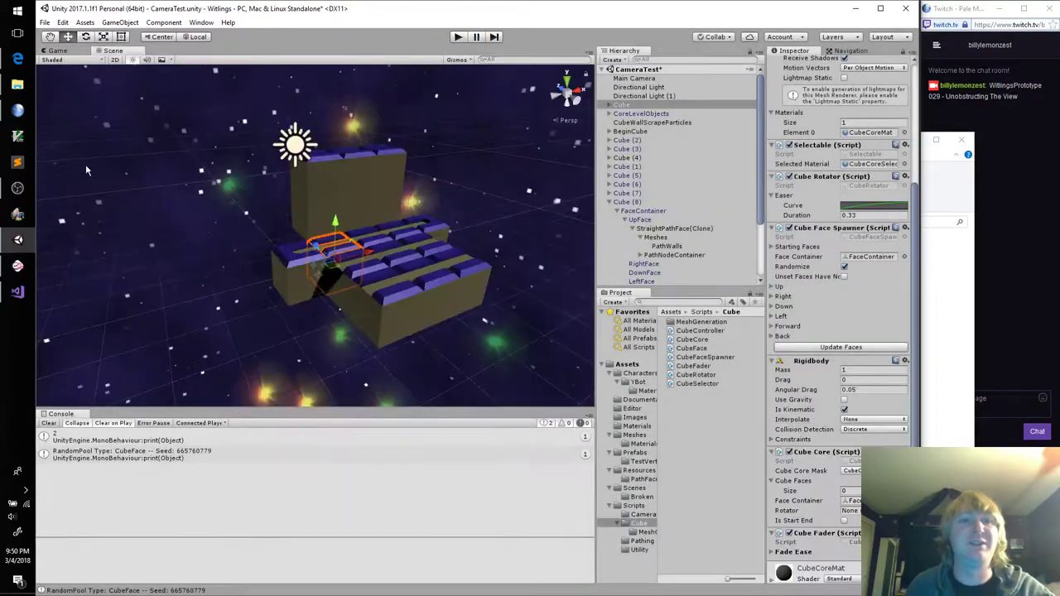
pyautogui.click(17, 292)
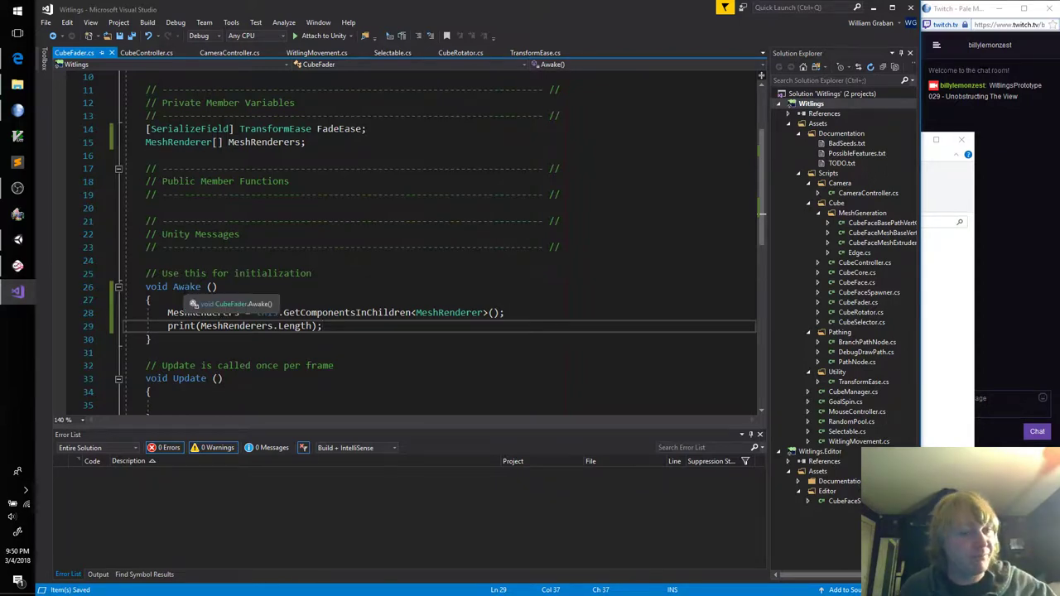
# Rename Awake back to Start, save CubeFader, and switch to Unity
pyautogui.doubleClick(186, 287)
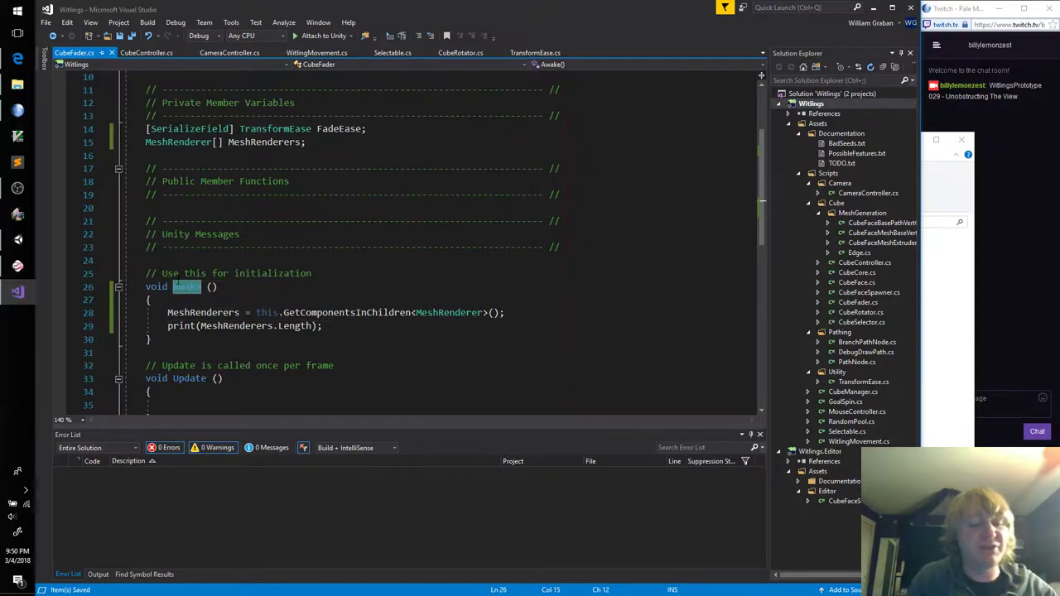
pyautogui.write('Start')
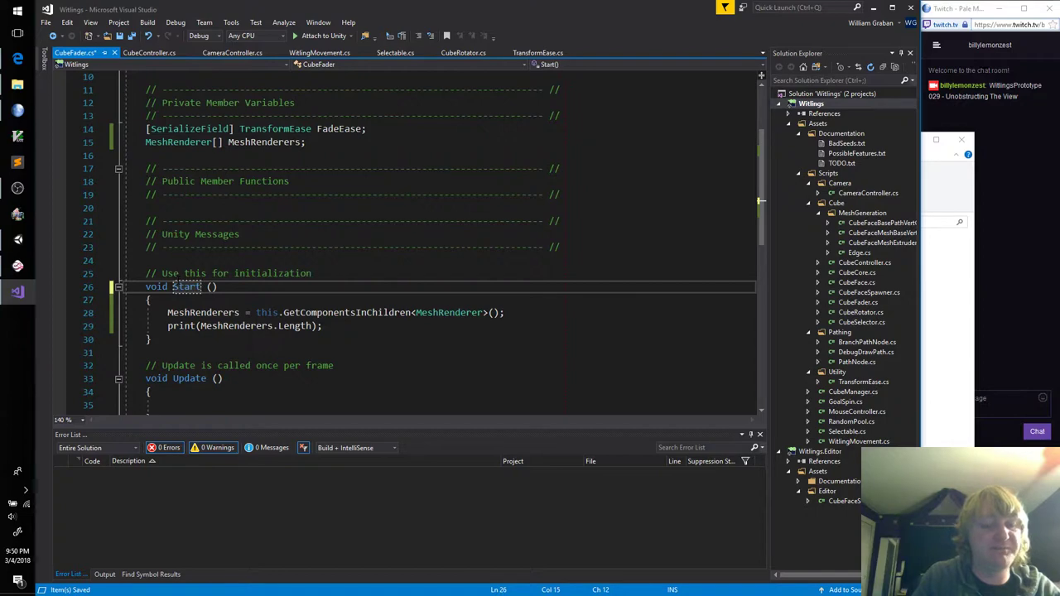
pyautogui.hotkey('ctrl', 's')
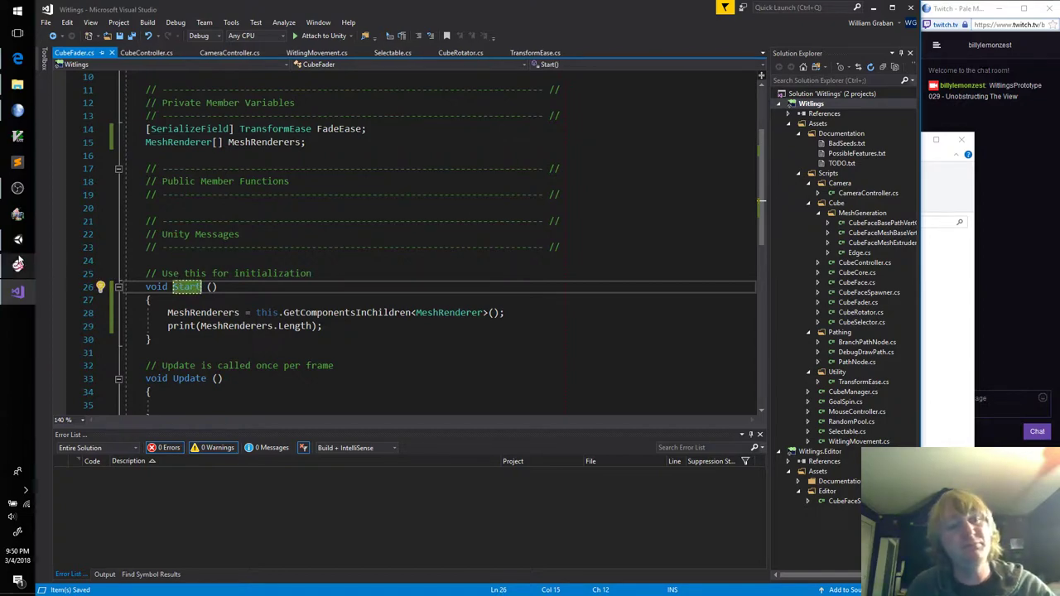
pyautogui.click(17, 239)
# Play the scene again, rotate the cube in the Game view, and expand Cube Fader's Fade Ease
pyautogui.click(461, 38)
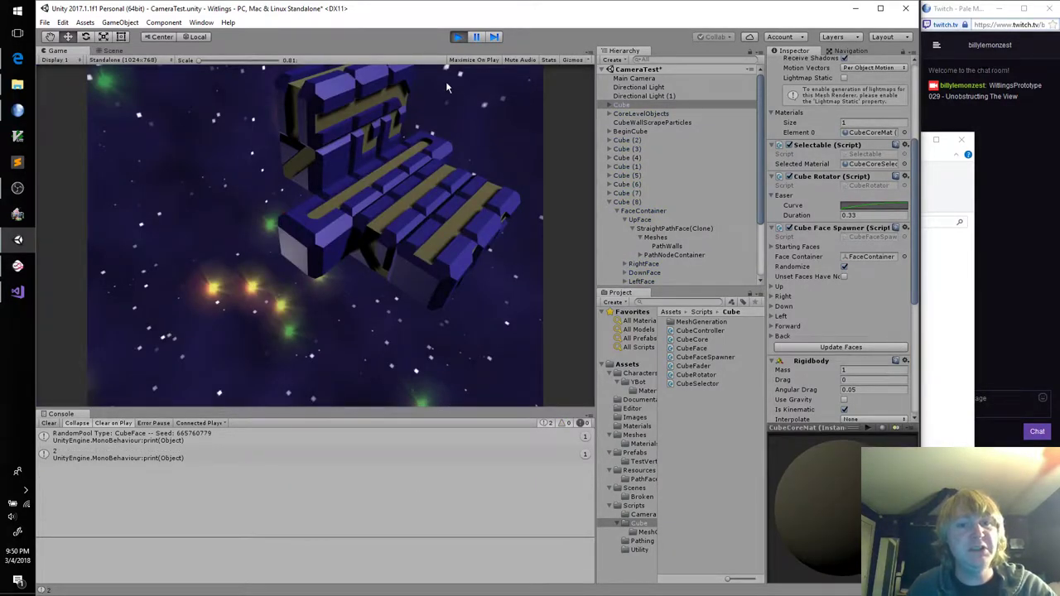
pyautogui.moveTo(405, 136); pyautogui.dragTo(354, 205)
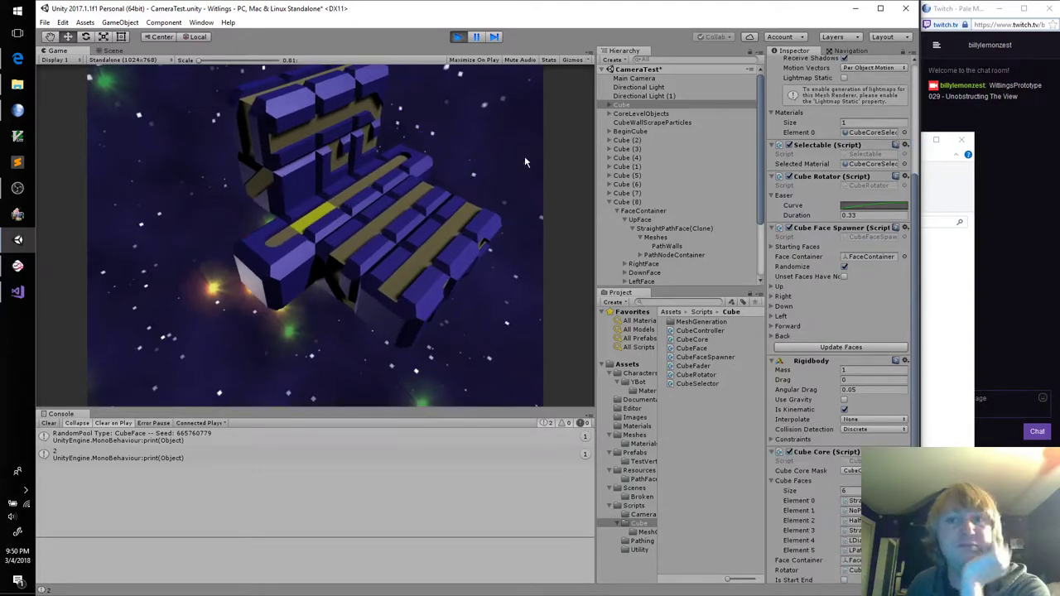
pyautogui.scroll(-3, 813, 340)
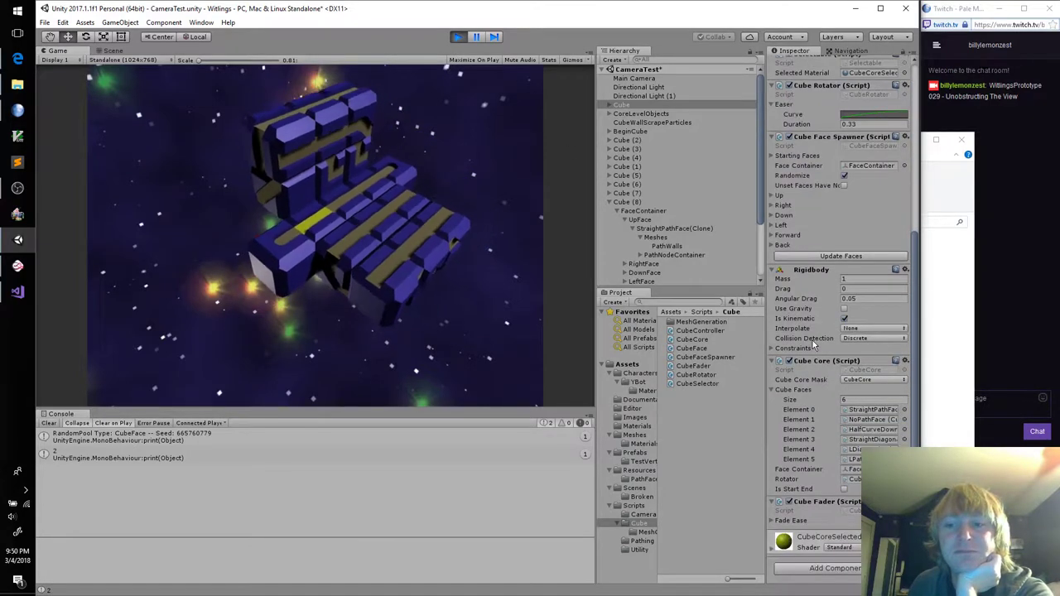
pyautogui.click(773, 521)
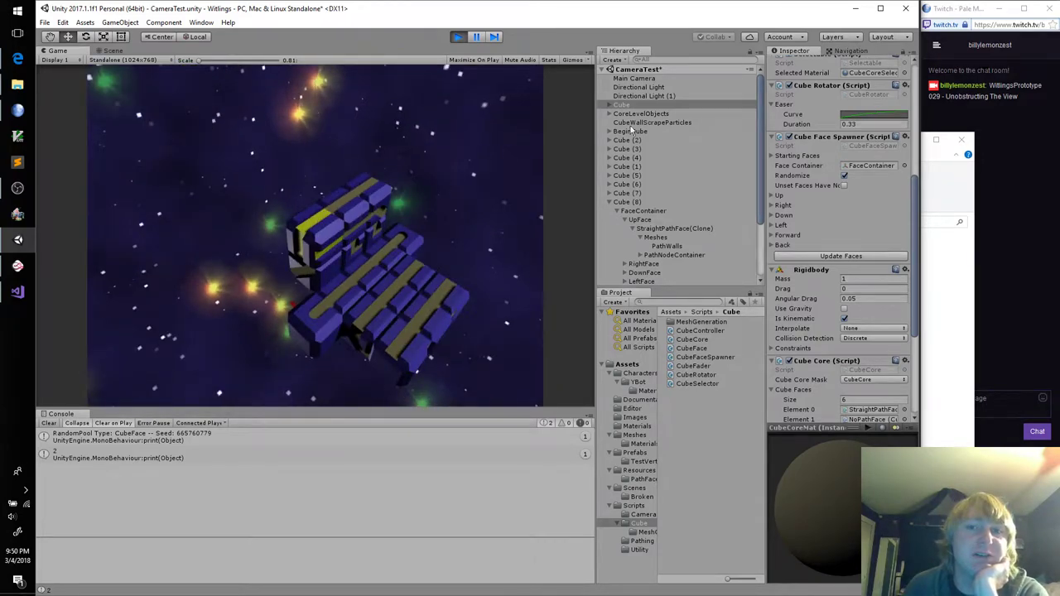
# Inspect both Directional Lights, stop play, and expand Cube > FaceContainer > UpFace in the hierarchy
pyautogui.click(664, 96)
pyautogui.click(668, 87)
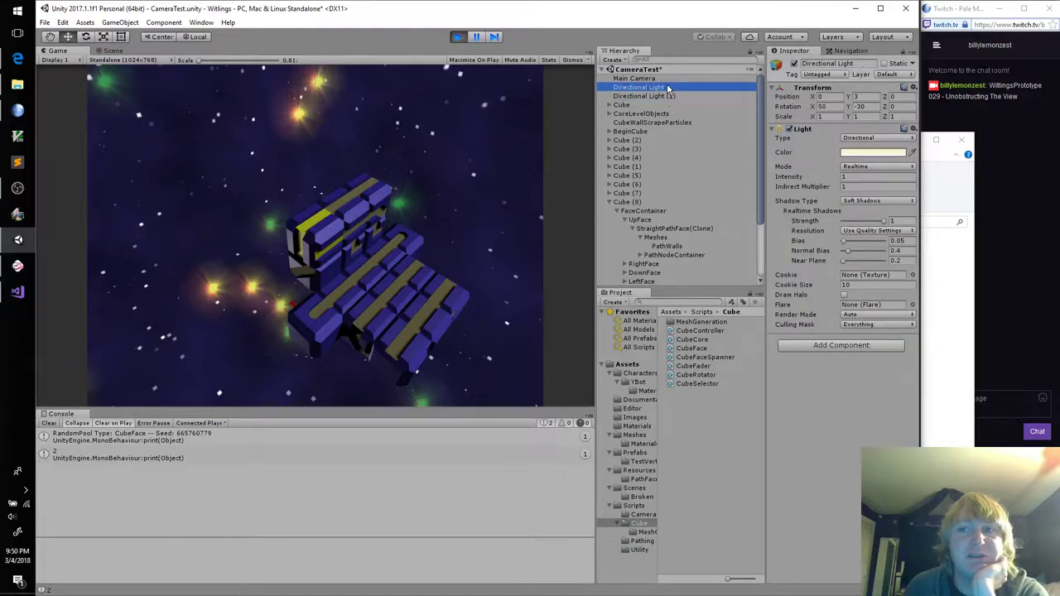
pyautogui.click(460, 37)
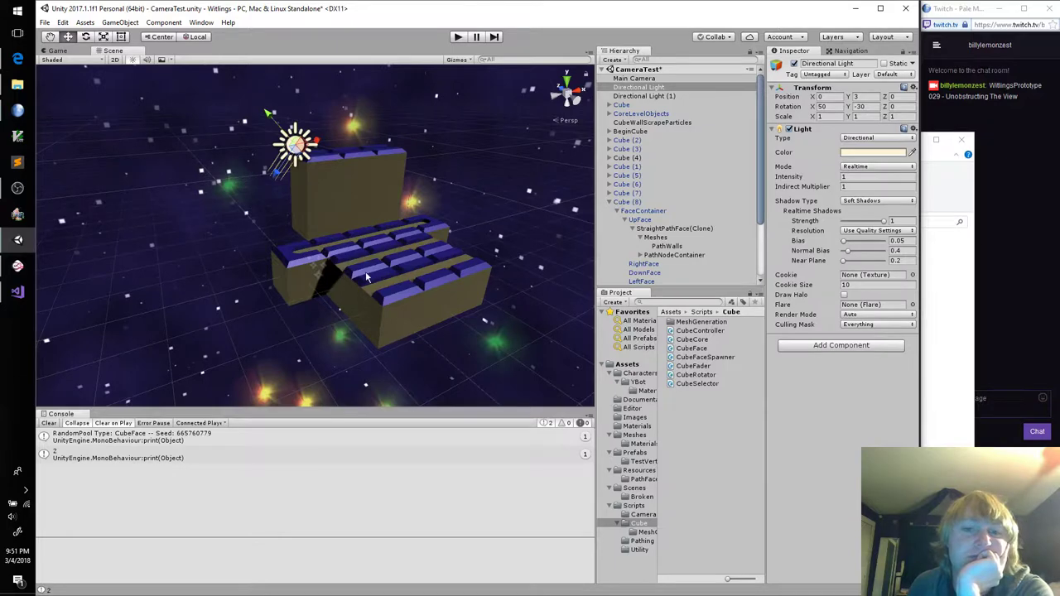
pyautogui.click(336, 249)
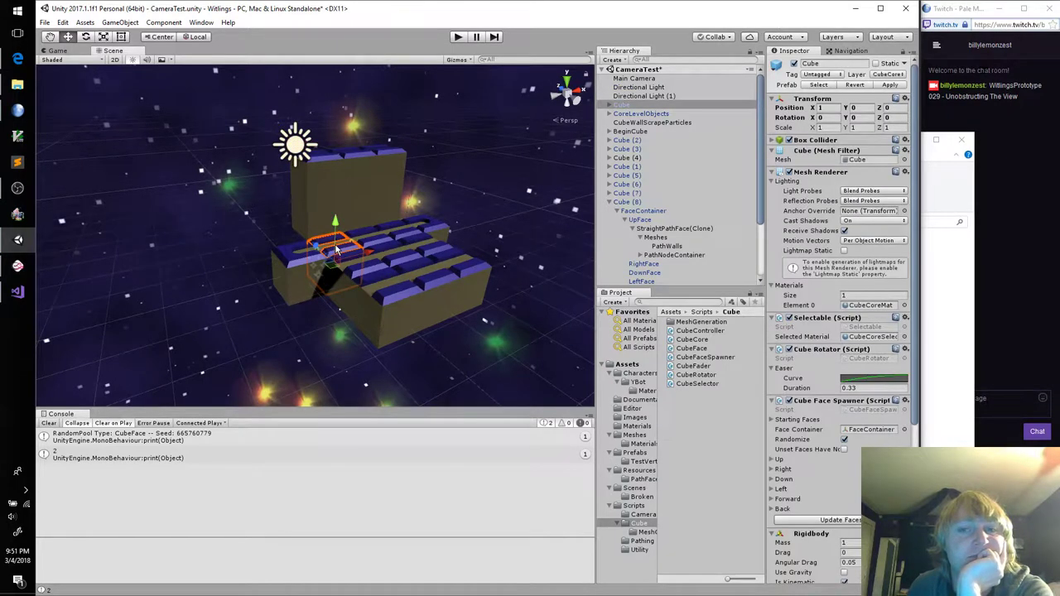
pyautogui.click(610, 105)
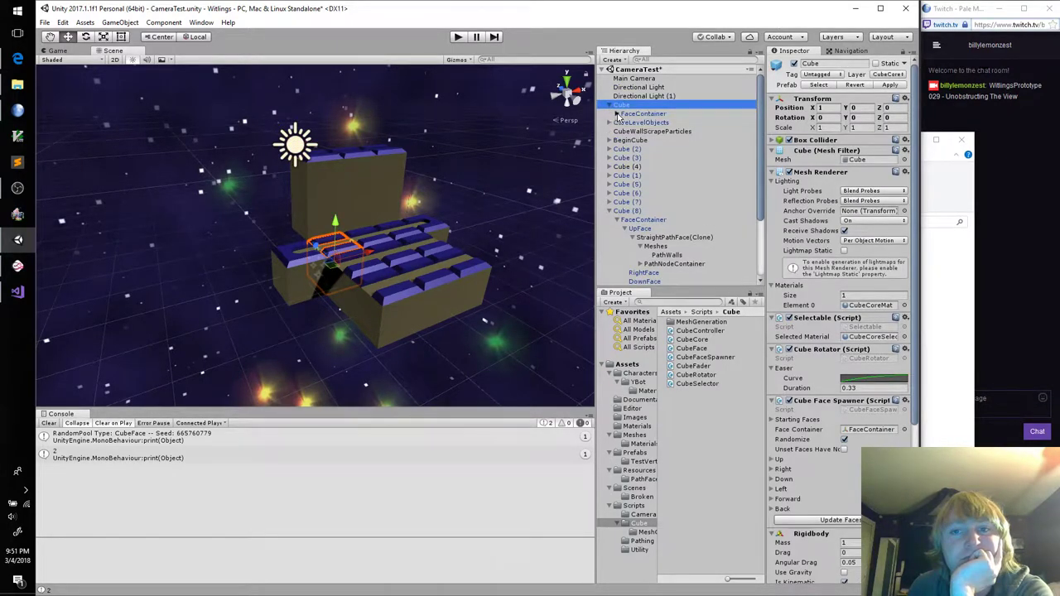
pyautogui.click(617, 114)
pyautogui.click(624, 123)
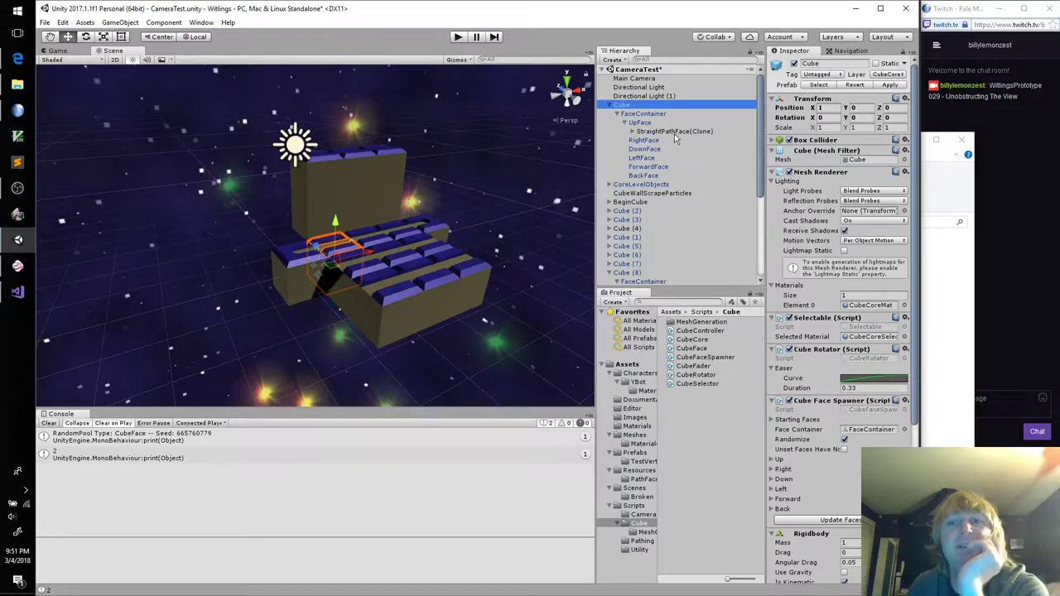
# Play again, expand RightFace > NoPathFace > Meshes to inspect PathWalls, then stop and select a cube
pyautogui.click(457, 38)
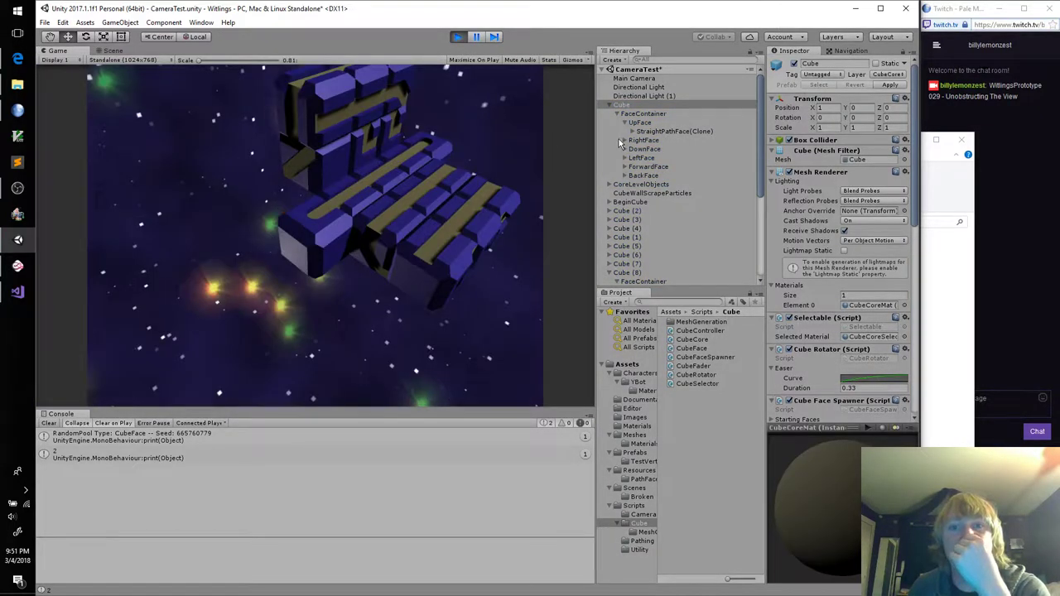
pyautogui.click(625, 141)
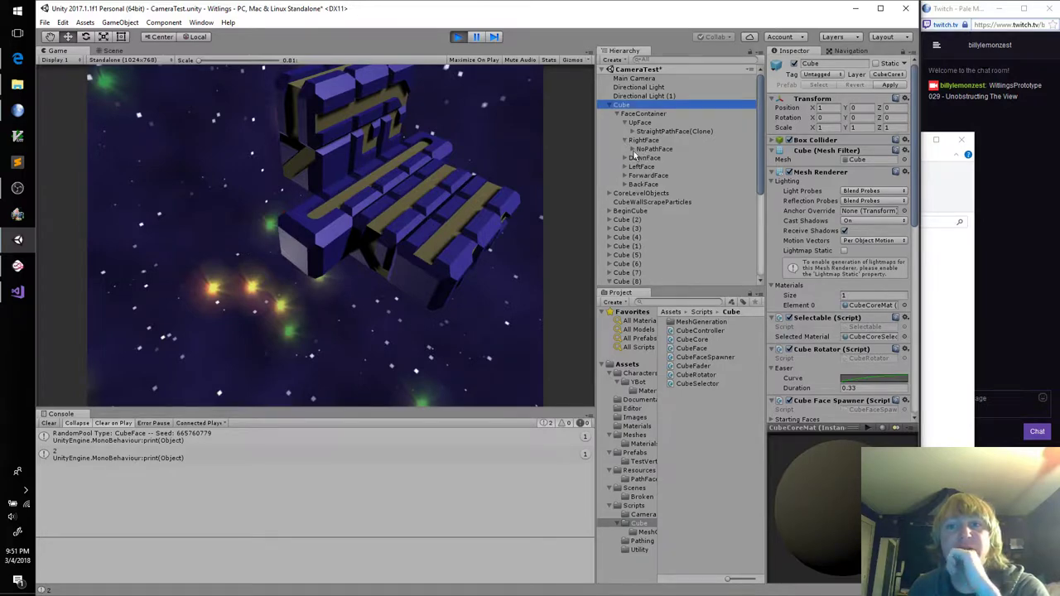
pyautogui.click(633, 149)
pyautogui.click(641, 158)
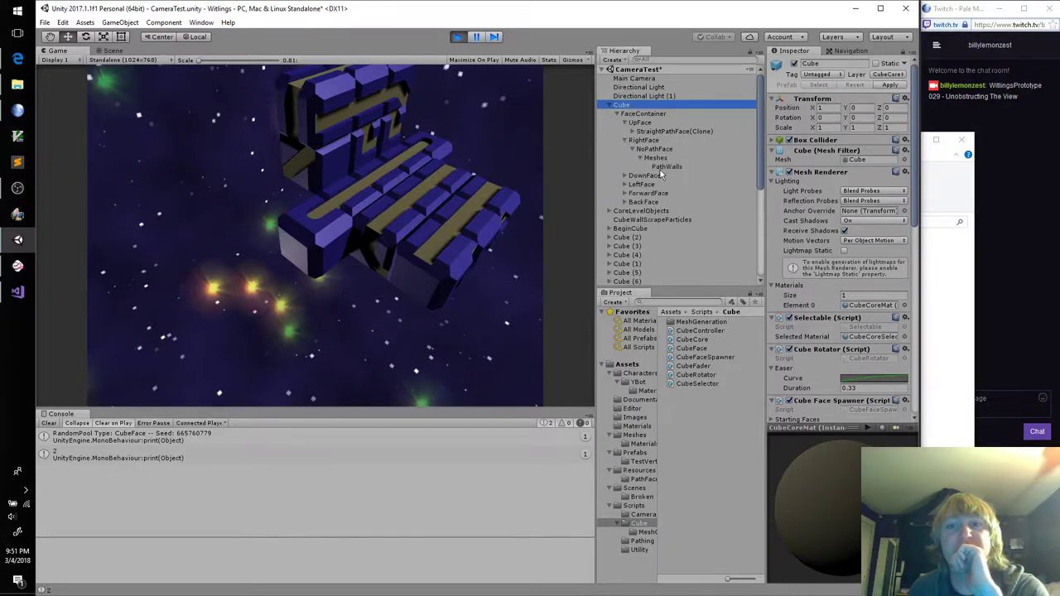
pyautogui.click(660, 168)
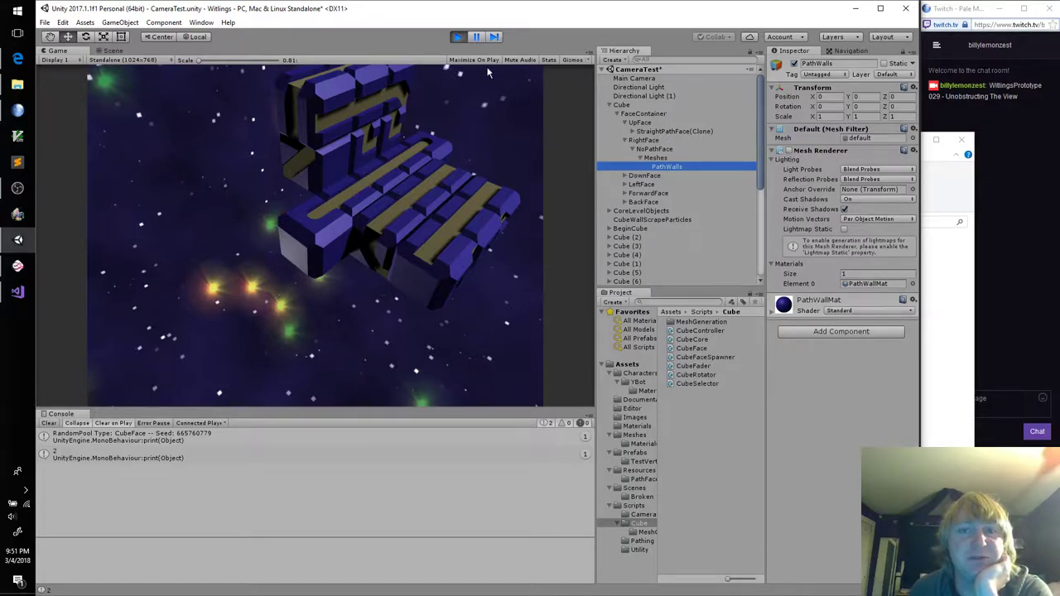
pyautogui.click(456, 37)
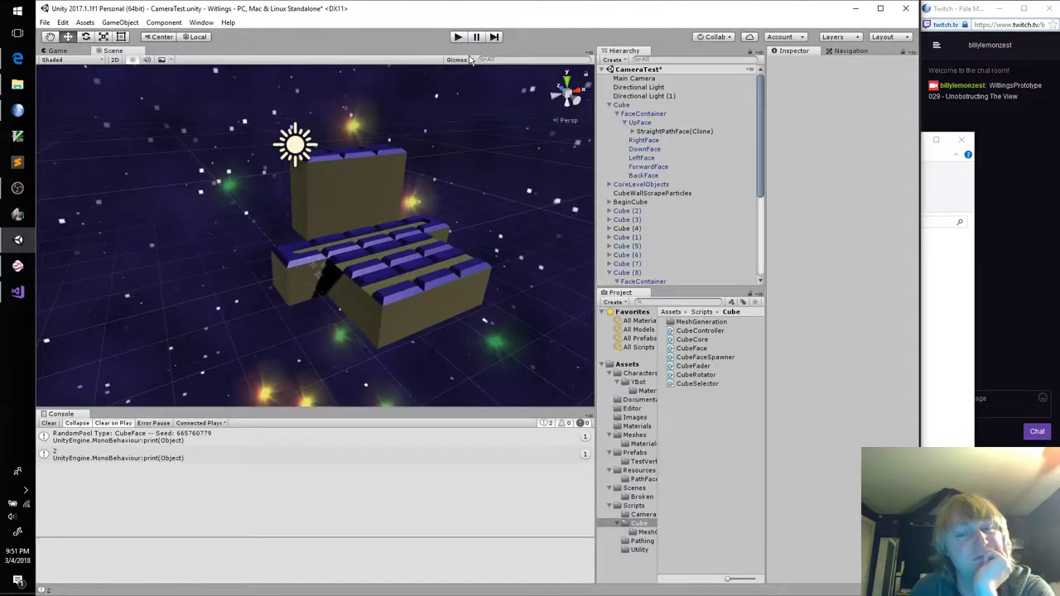
pyautogui.click(374, 310)
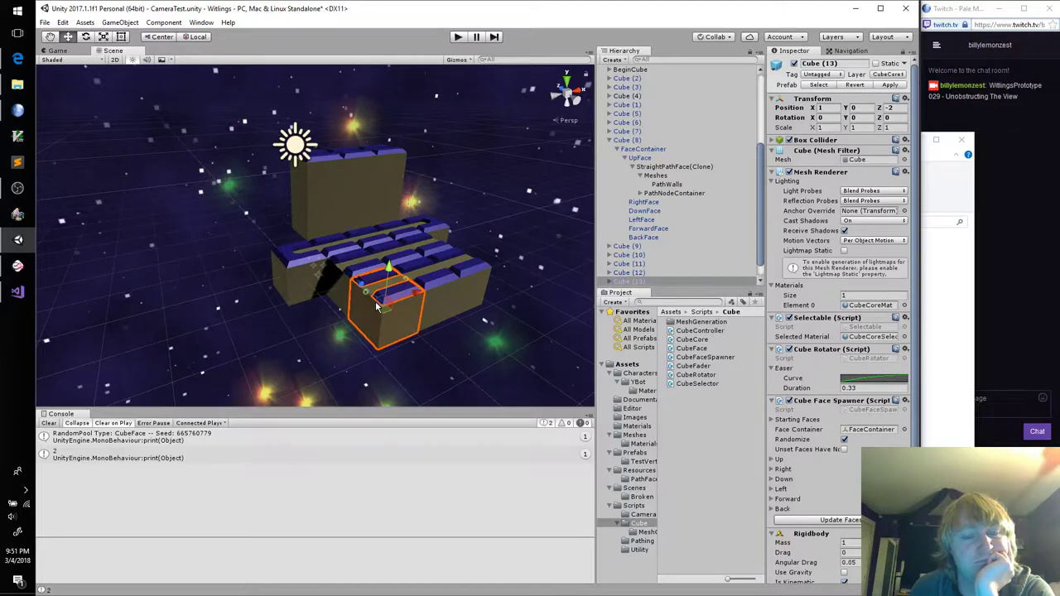
# Switch to Visual Studio and open the CubeManager script
pyautogui.click(15, 294)
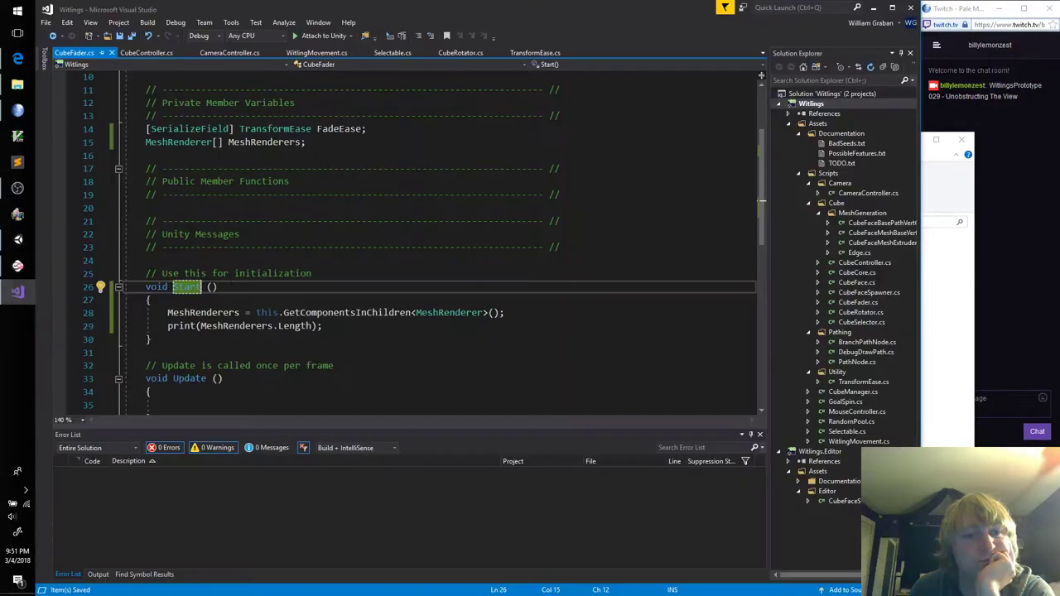
pyautogui.click(297, 274)
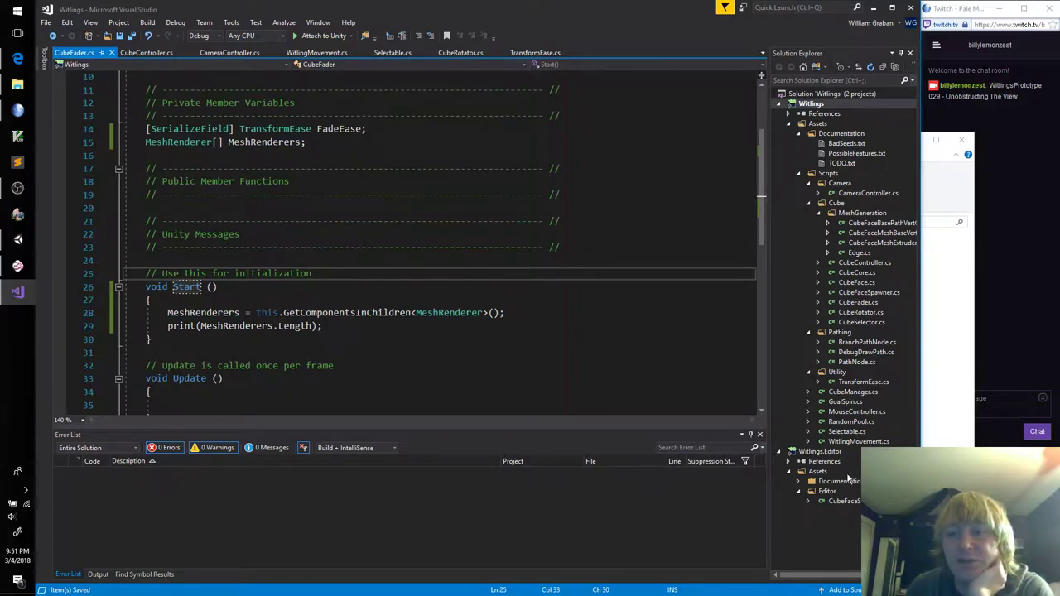
pyautogui.doubleClick(853, 392)
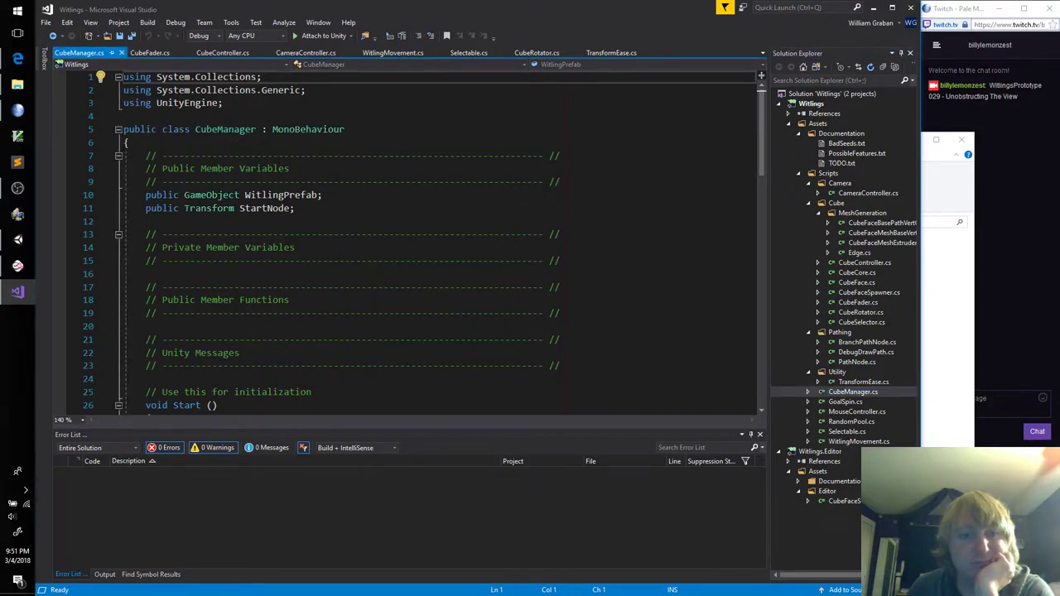
pyautogui.click(341, 273)
pyautogui.scroll(-6, 344, 270)
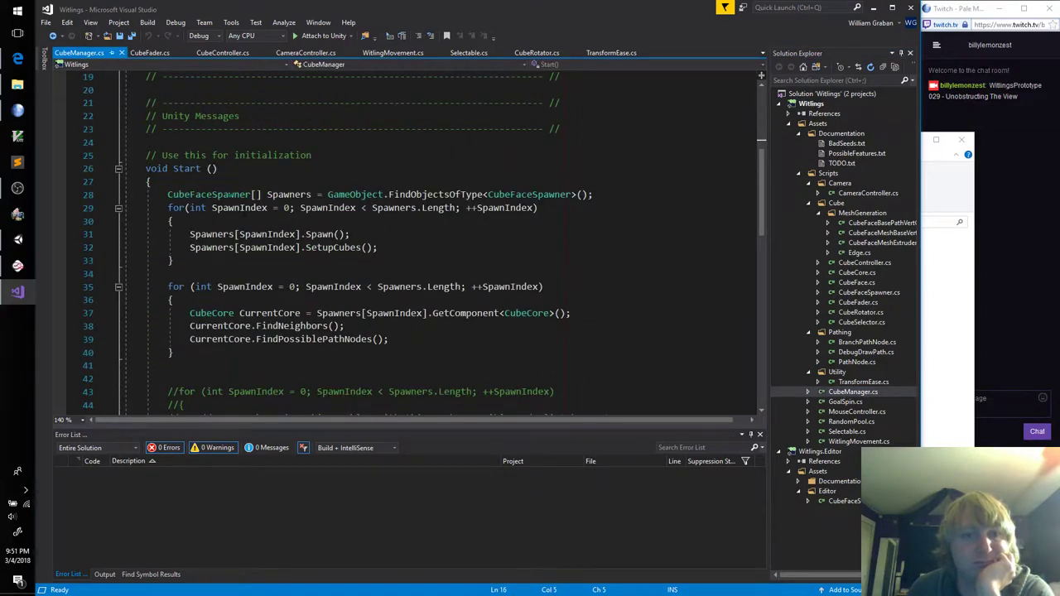
# Delete the commented-out for loop (lines 41–50) from Start, save, and locate the Spawn call
pyautogui.doubleClick(190, 169)
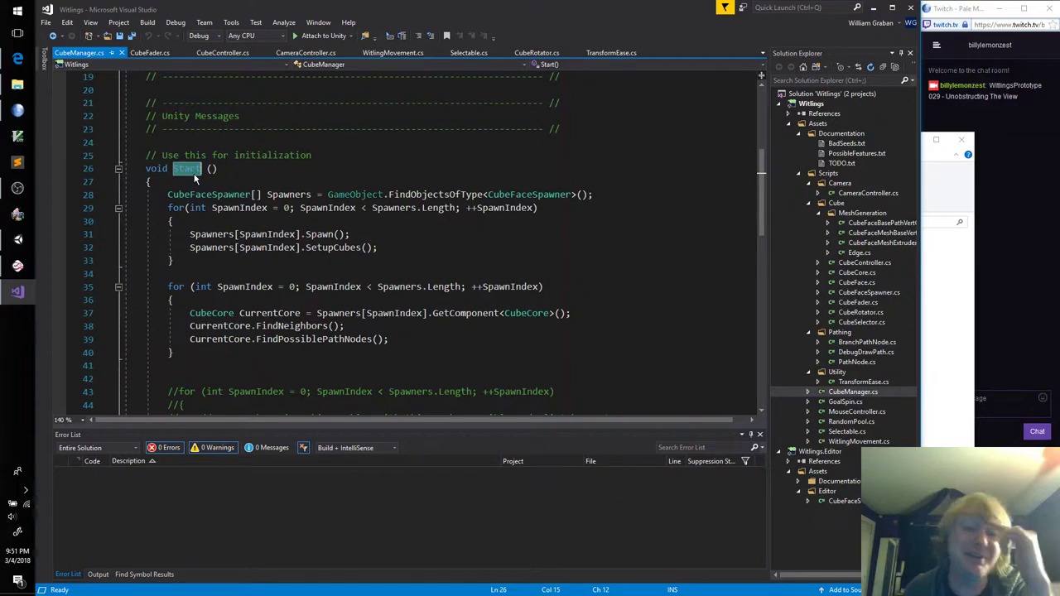
pyautogui.scroll(-6, 190, 169)
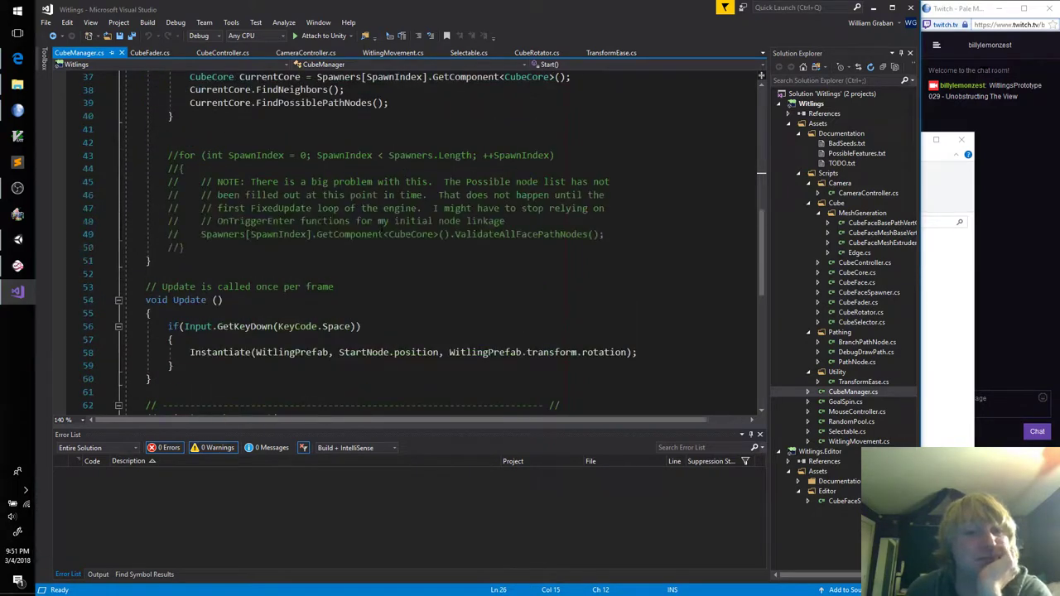
pyautogui.scroll(3, 191, 169)
pyautogui.moveTo(259, 367); pyautogui.dragTo(125, 246)
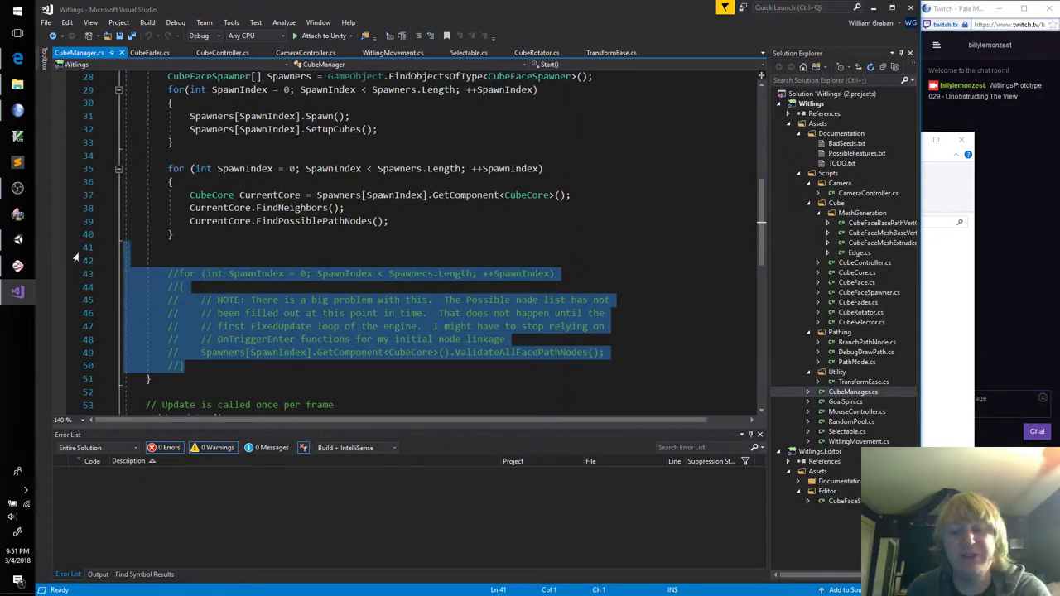
pyautogui.press('BackSpace')
pyautogui.press('BackSpace')
pyautogui.hotkey('ctrl', 's')
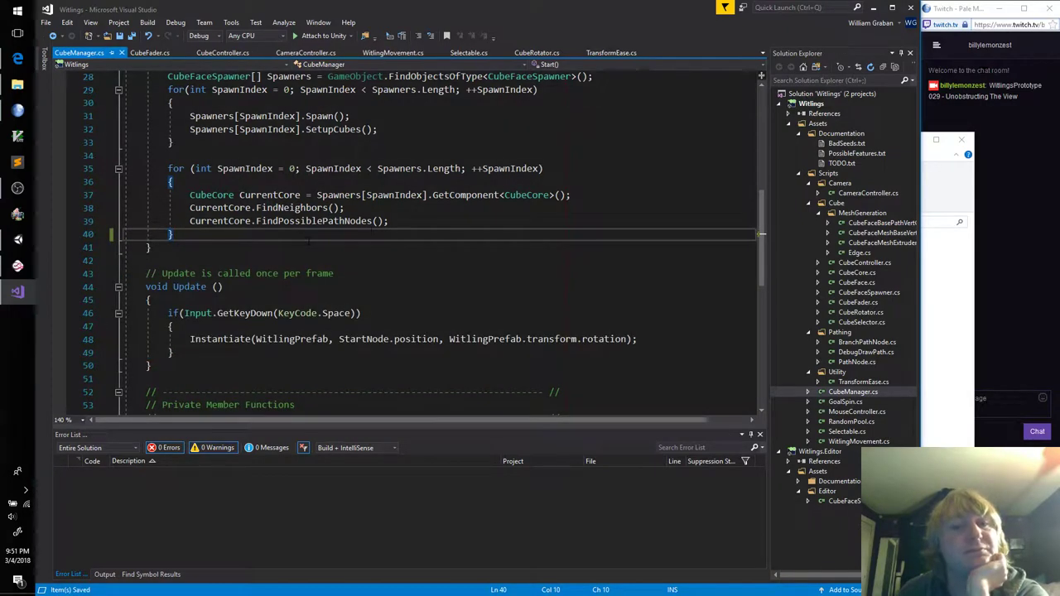
pyautogui.click(407, 221)
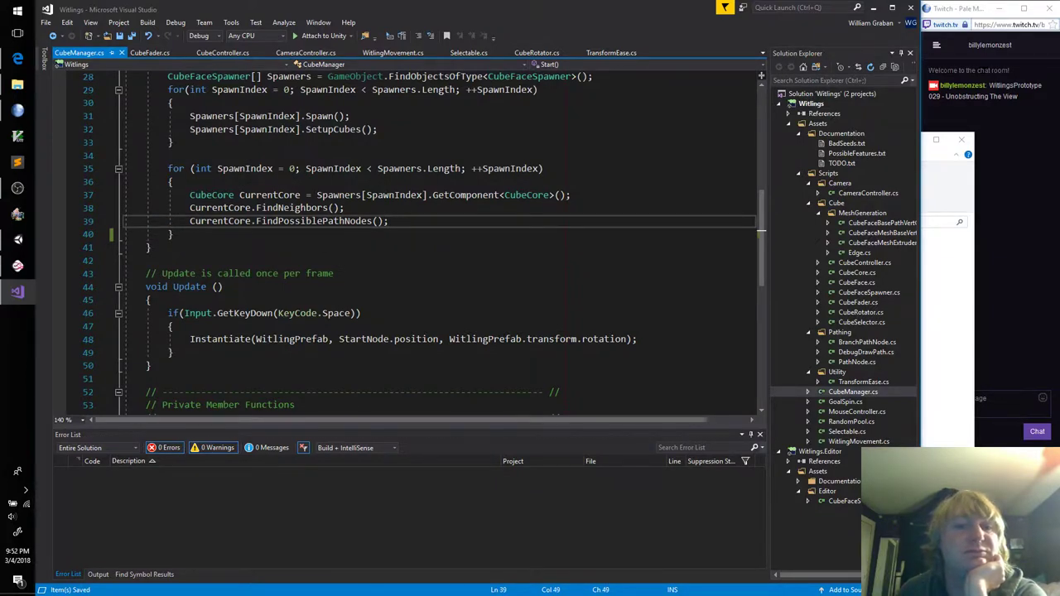
pyautogui.scroll(3, 297, 243)
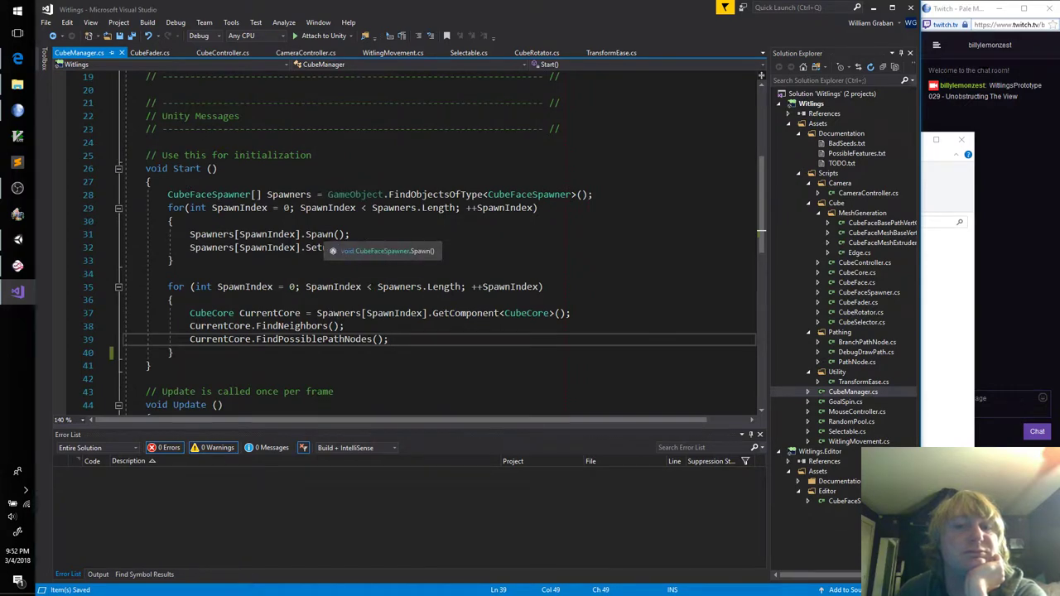
pyautogui.click(320, 235)
# Go to Spawn's definition and find the FindConnectingPathNodesOnCube call in SetupCubes
pyautogui.press('F12')
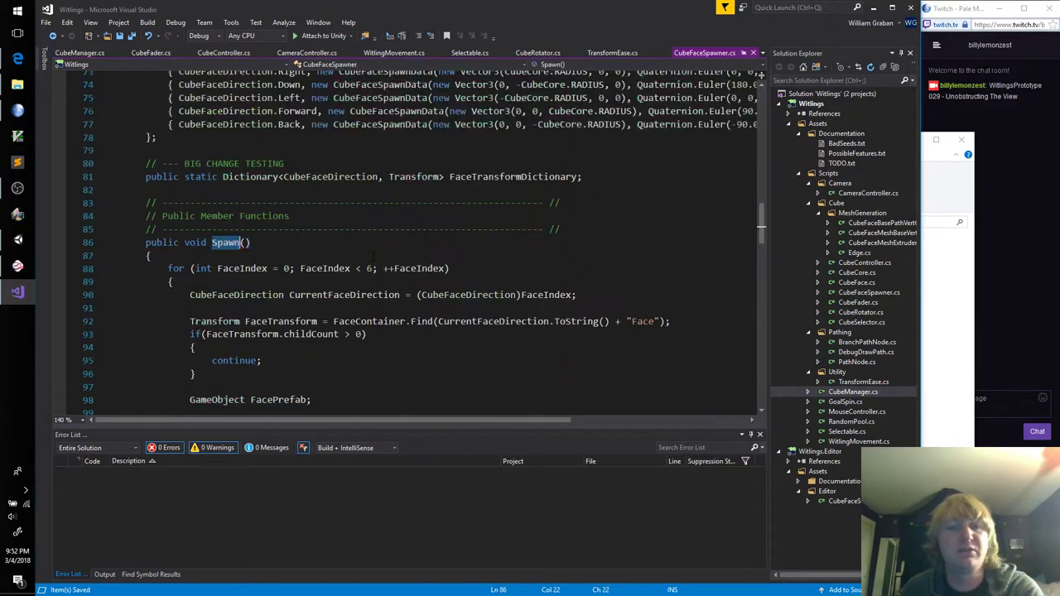
pyautogui.scroll(-6, 377, 258)
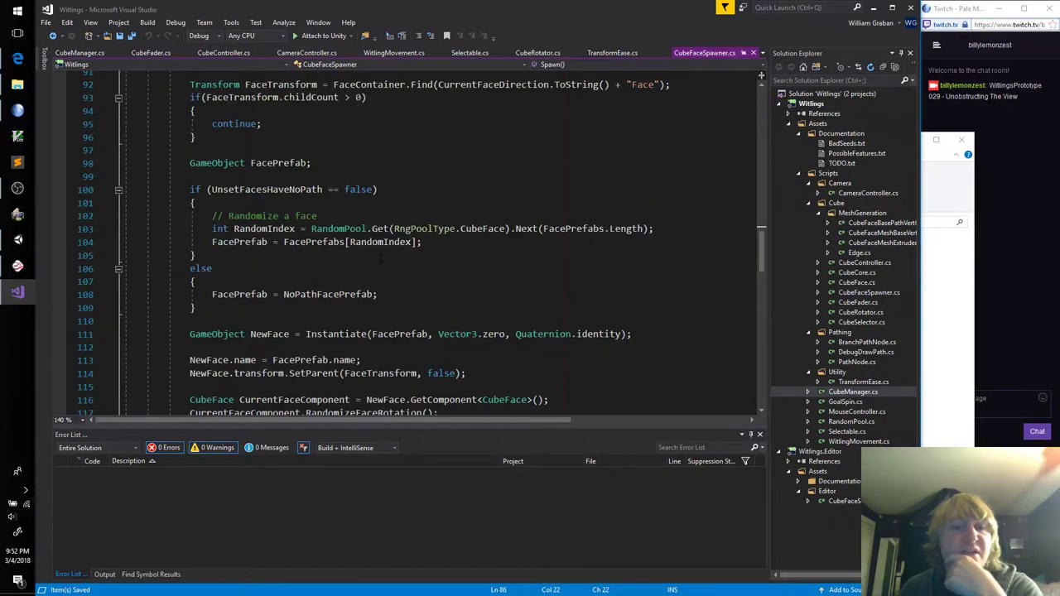
pyautogui.scroll(-9, 420, 254)
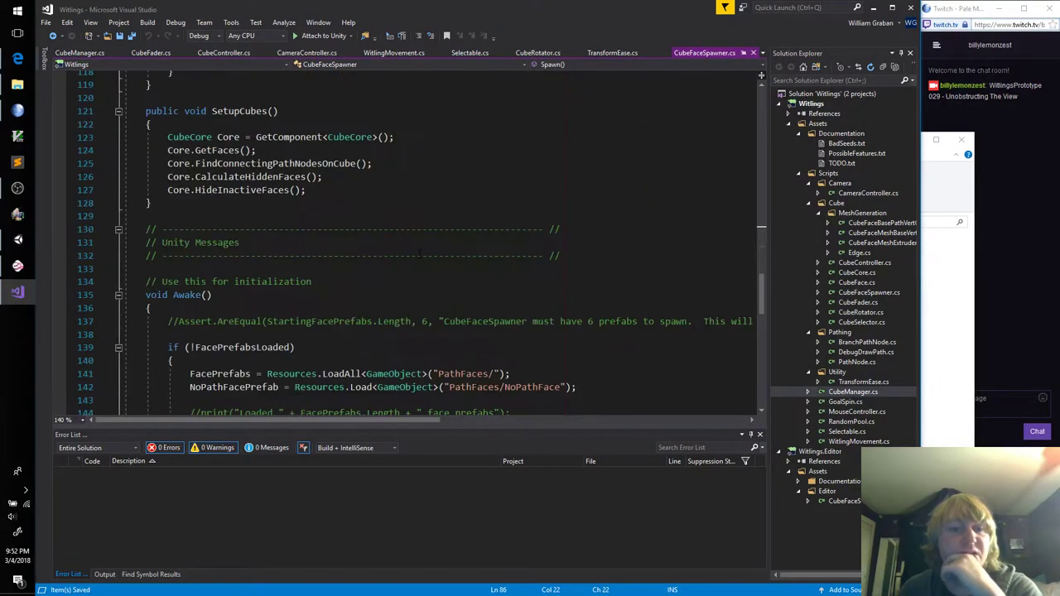
pyautogui.click(223, 149)
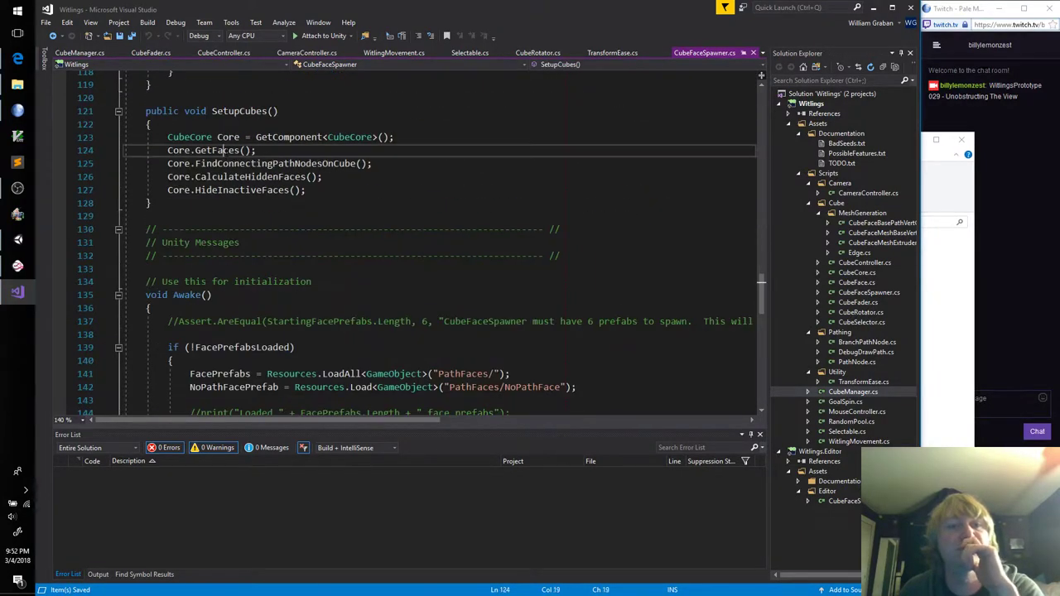
pyautogui.click(249, 176)
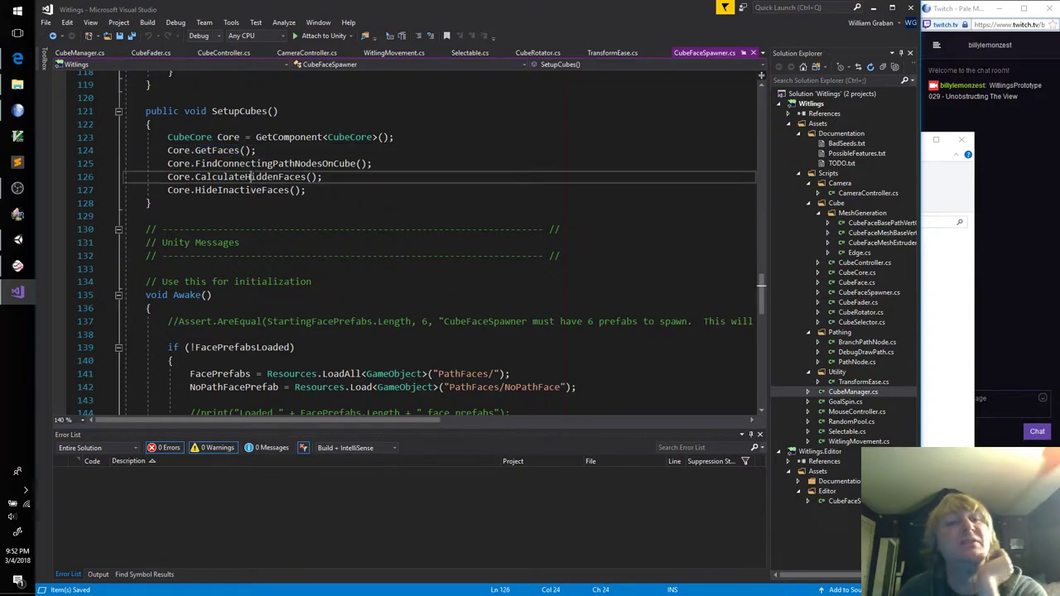
pyautogui.press('Up')
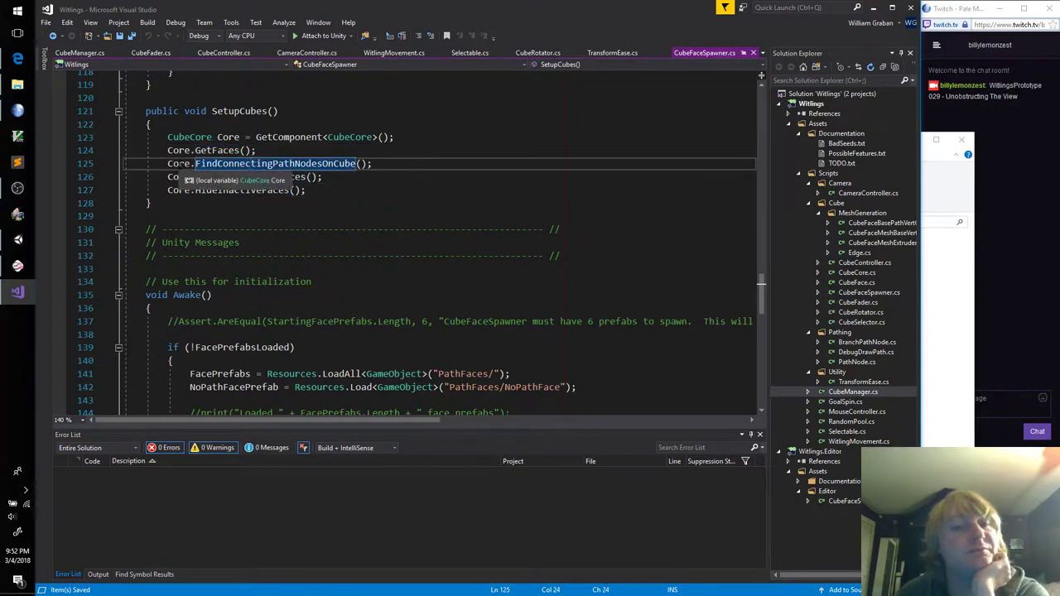
# Insert Core.FindMeshRenderers(); above FindConnectingPathNodesOnCube and open CubeCore.cs
pyautogui.click(395, 163)
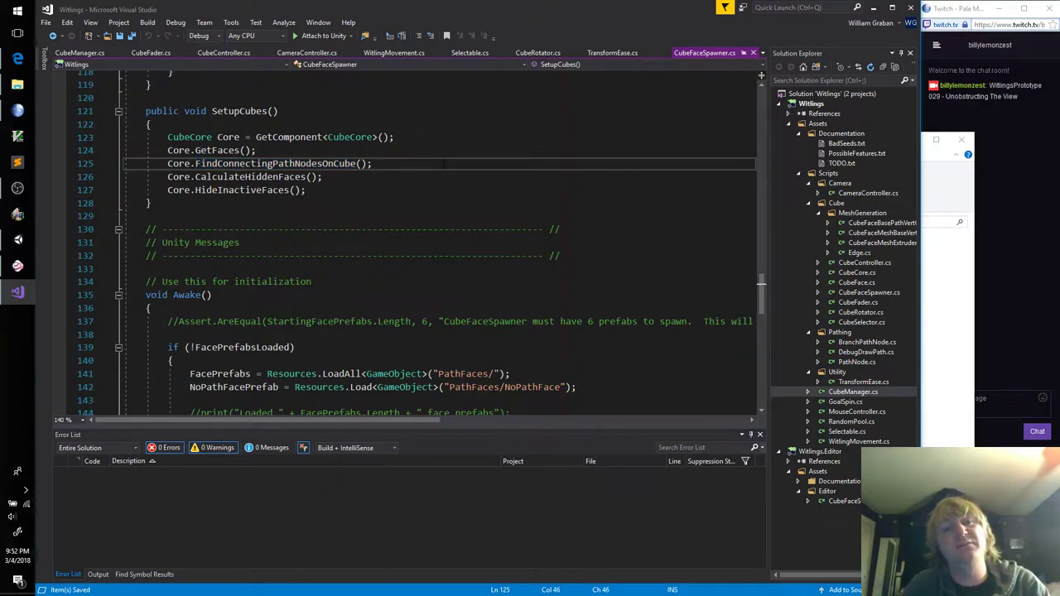
pyautogui.hotkey('ctrl', 'Return')
pyautogui.write('Core')
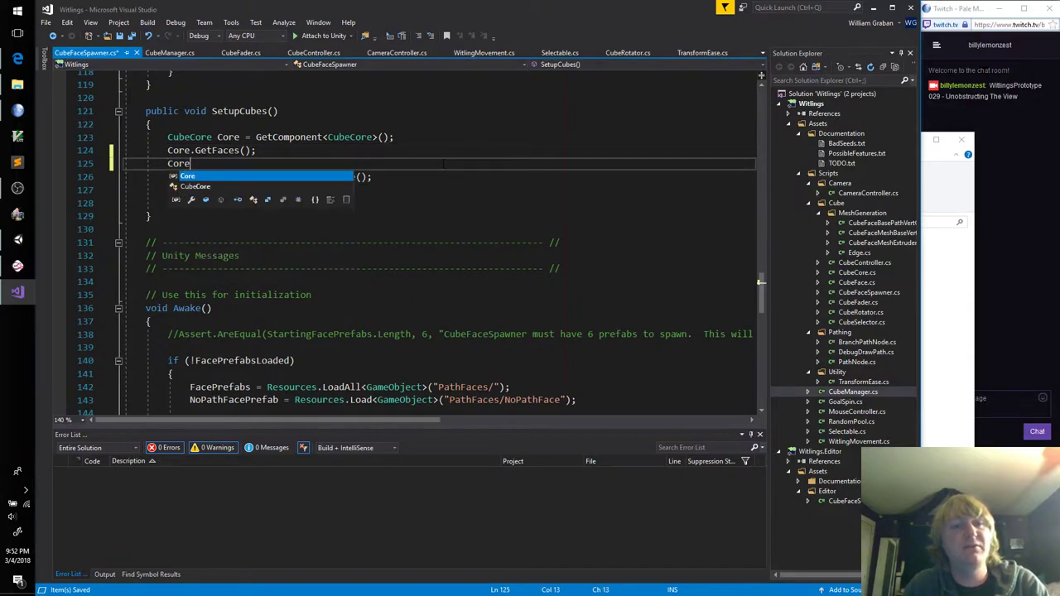
pyautogui.write('.')
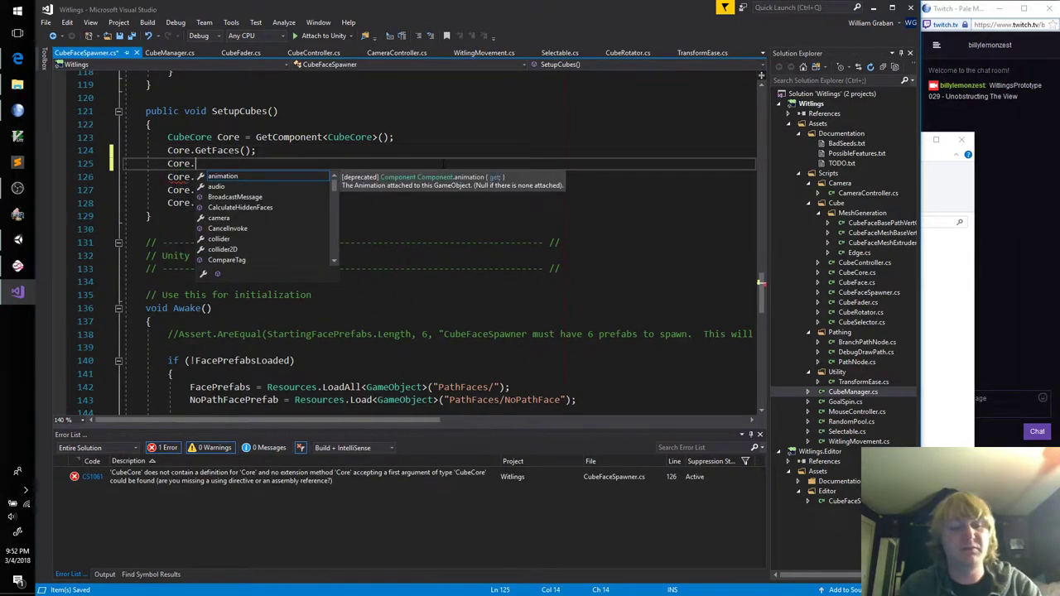
pyautogui.write('Find')
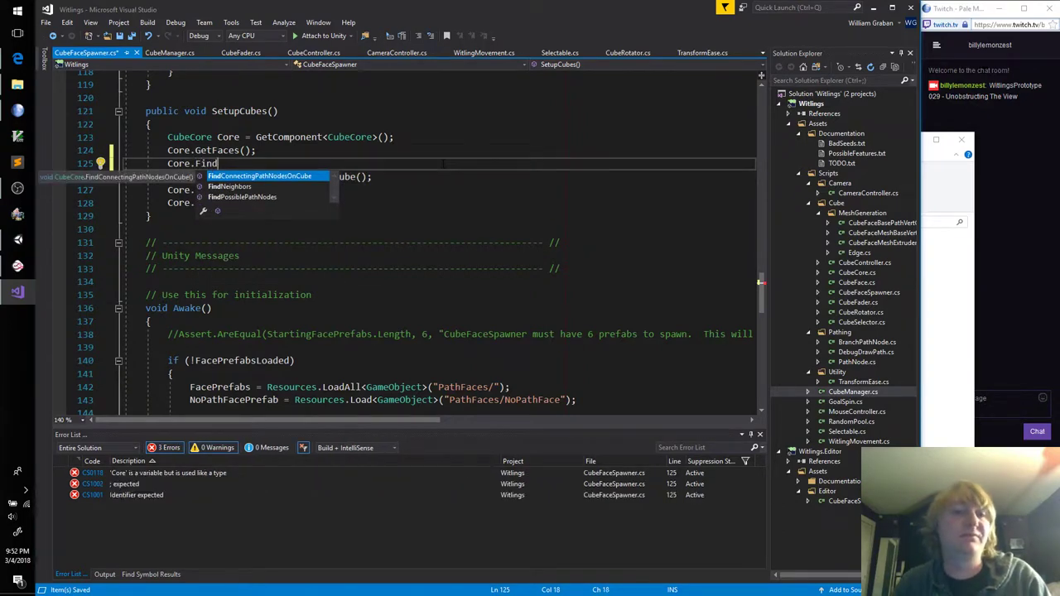
pyautogui.write('Mesh')
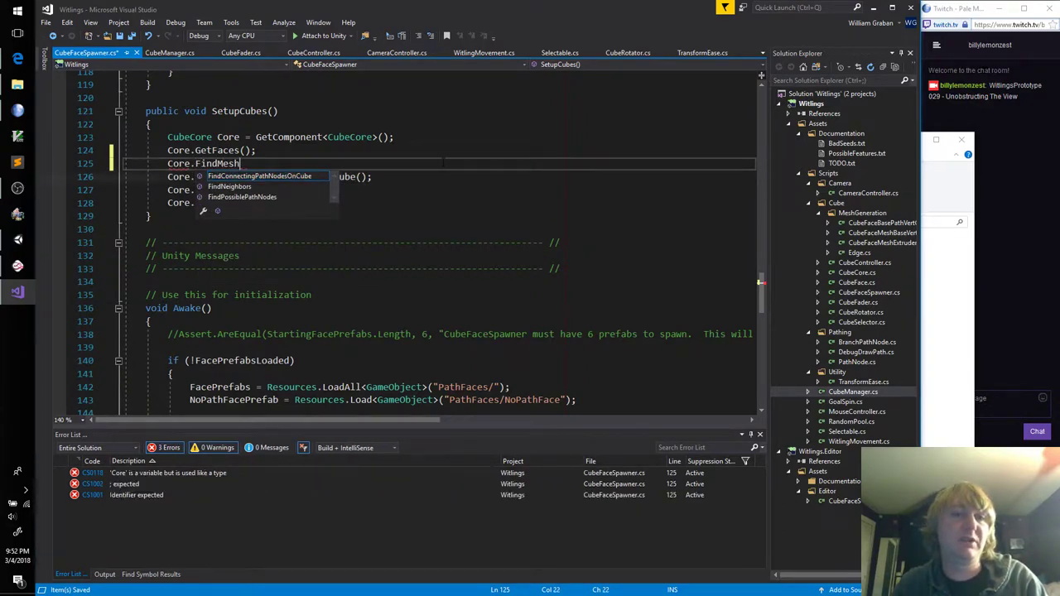
pyautogui.press('BackSpace')
pyautogui.press('BackSpace')
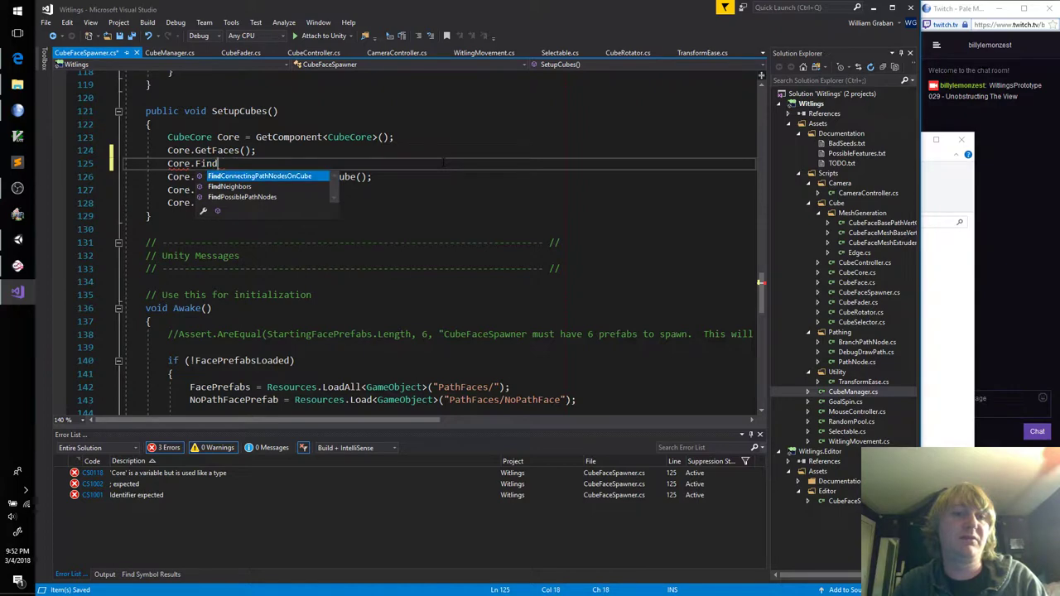
pyautogui.write('shRenderer')
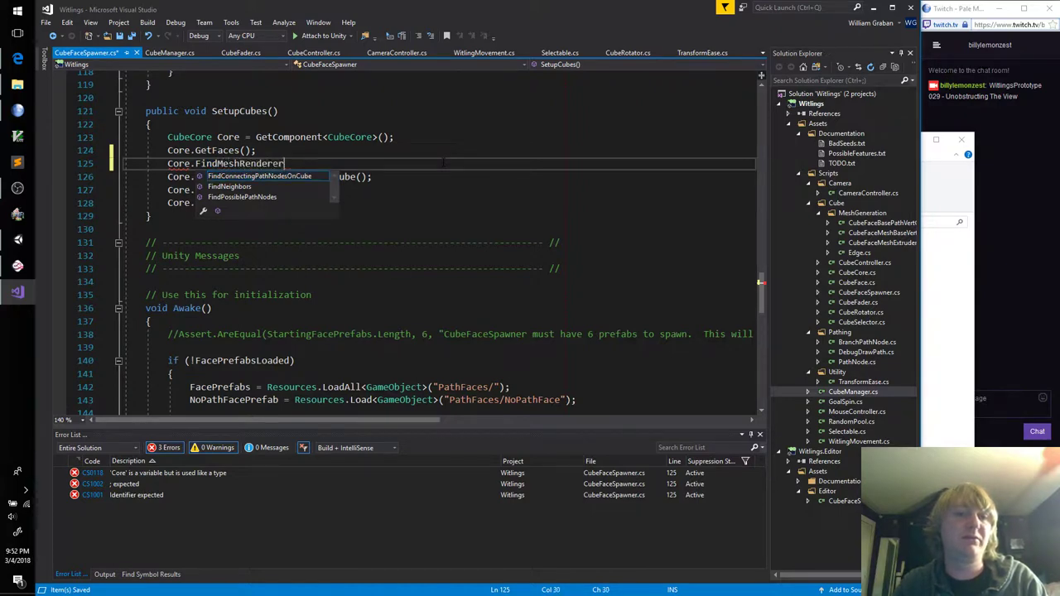
pyautogui.write('s();')
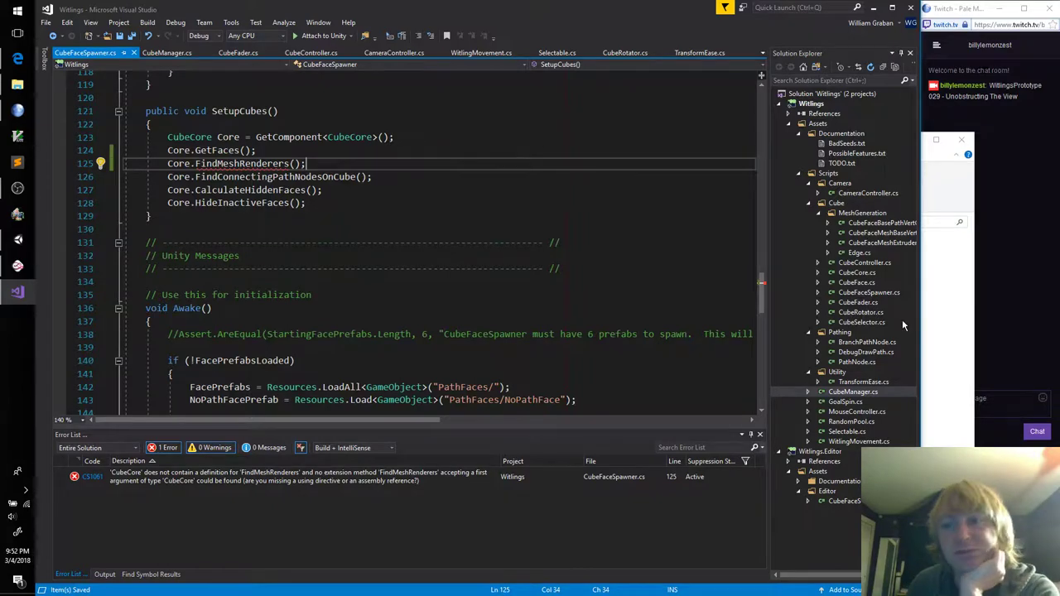
pyautogui.doubleClick(857, 273)
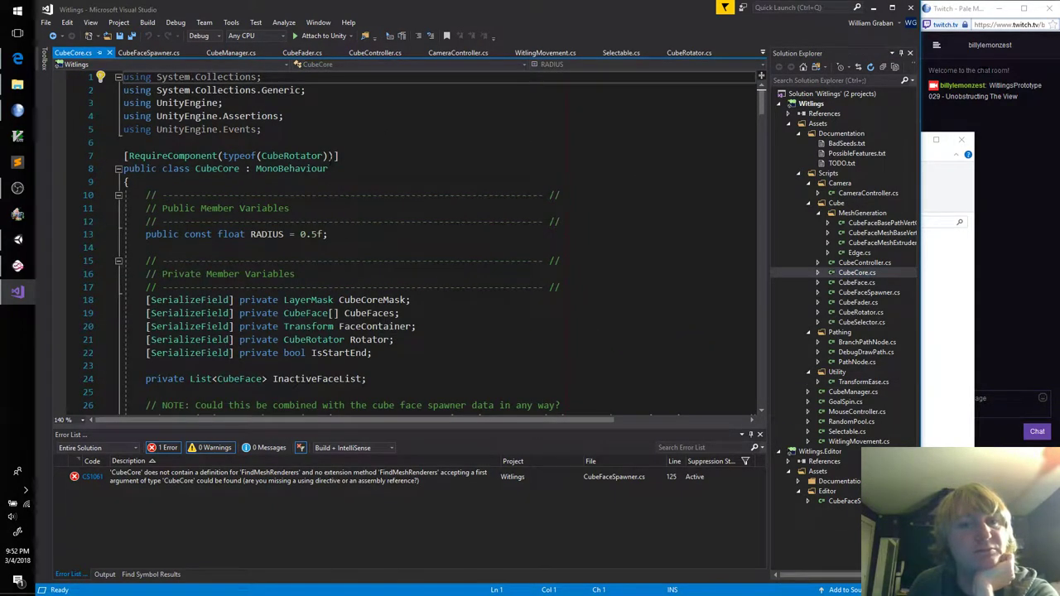
# Add RequireComponent(typeof(CubeFader)) to the attribute on line 7 and save
pyautogui.click(338, 156)
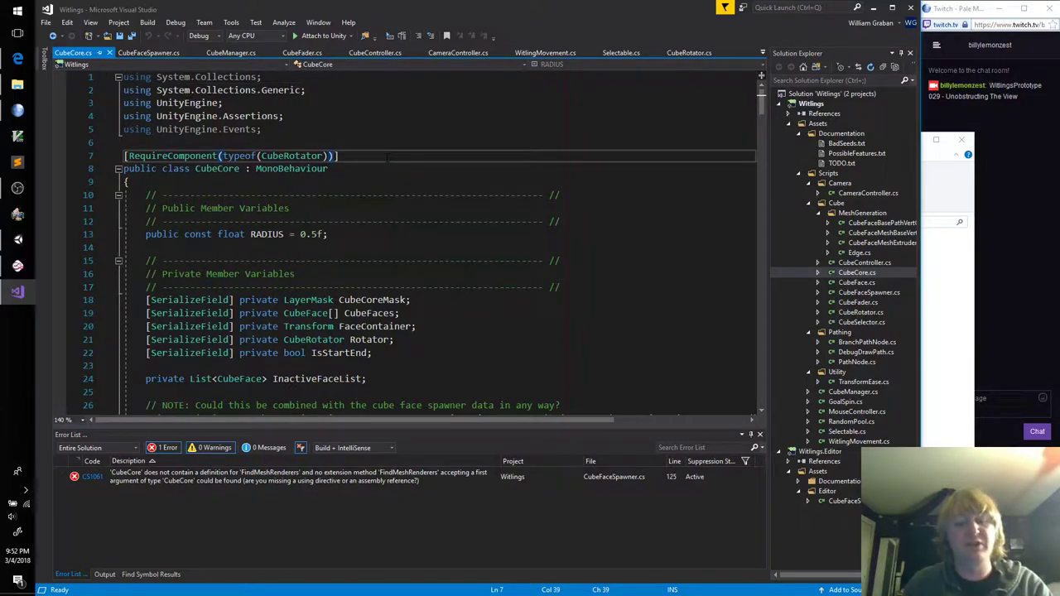
pyautogui.write(',')
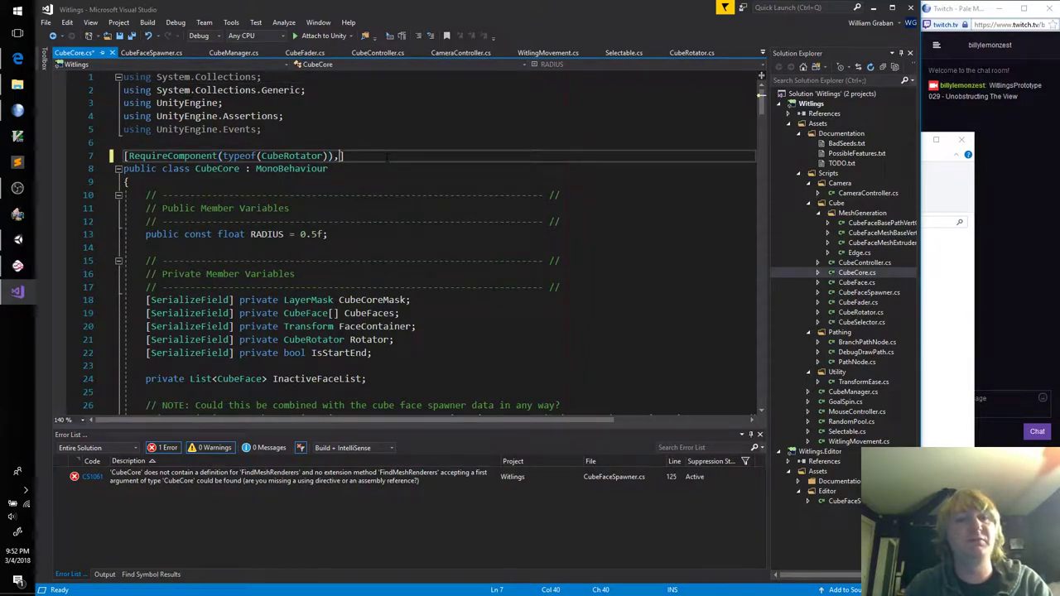
pyautogui.write(' Requi')
pyautogui.press('Tab')
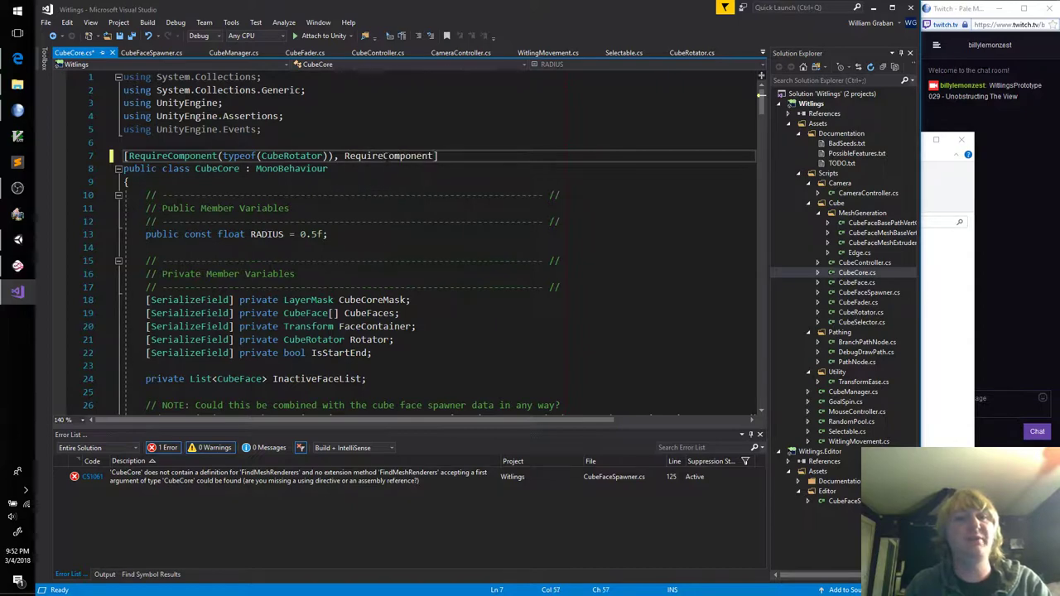
pyautogui.hotkey('ctrl', 'shift', 'Left')
pyautogui.press('BackSpace')
pyautogui.press('BackSpace')
pyautogui.press('BackSpace')
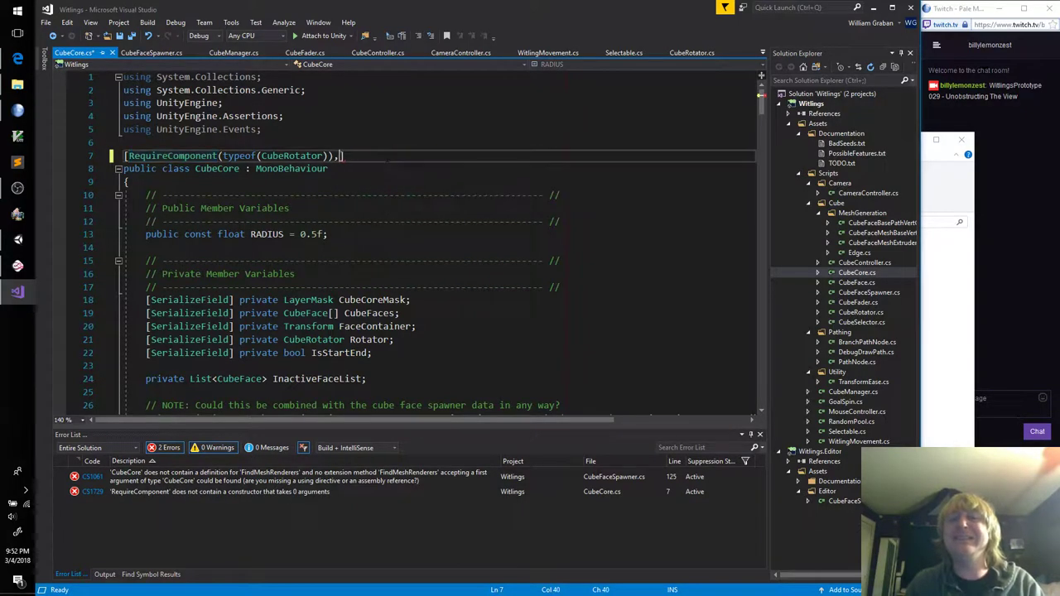
pyautogui.hotkey('ctrl', 's')
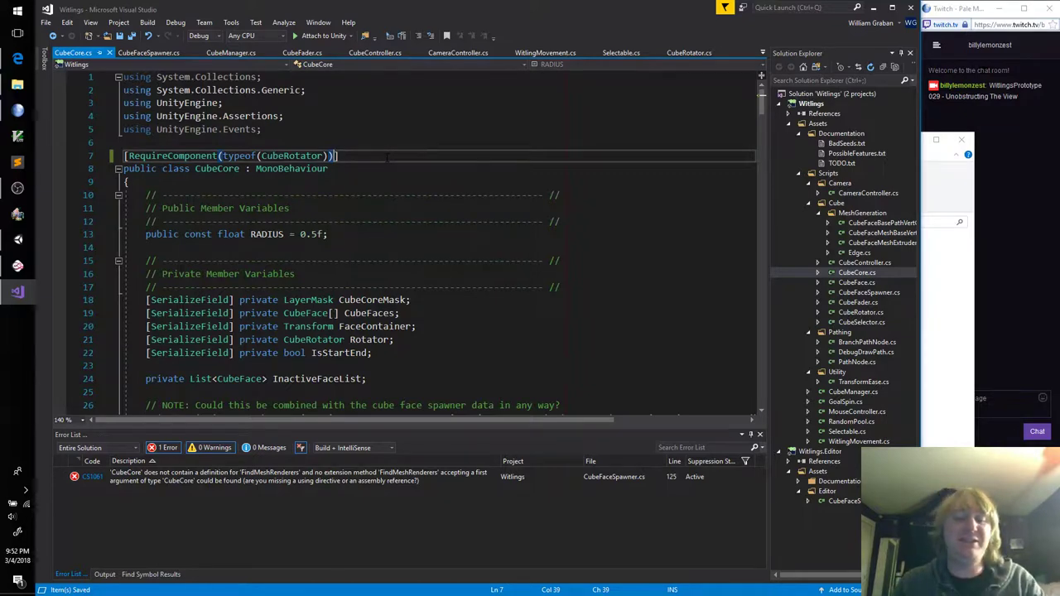
pyautogui.write(', Requi')
pyautogui.press('Tab')
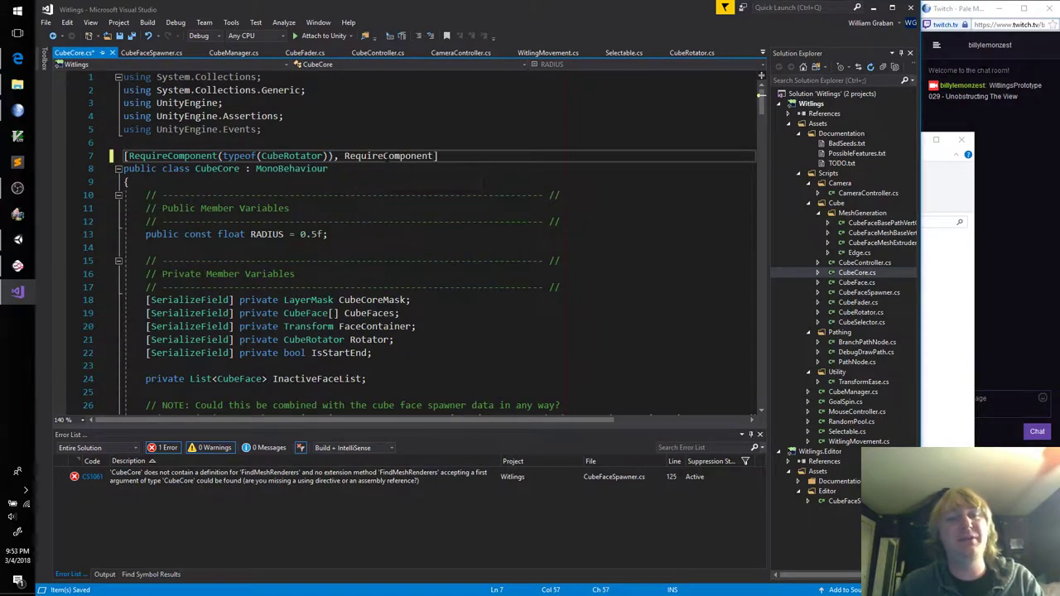
pyautogui.write('(typeof(CubeFa')
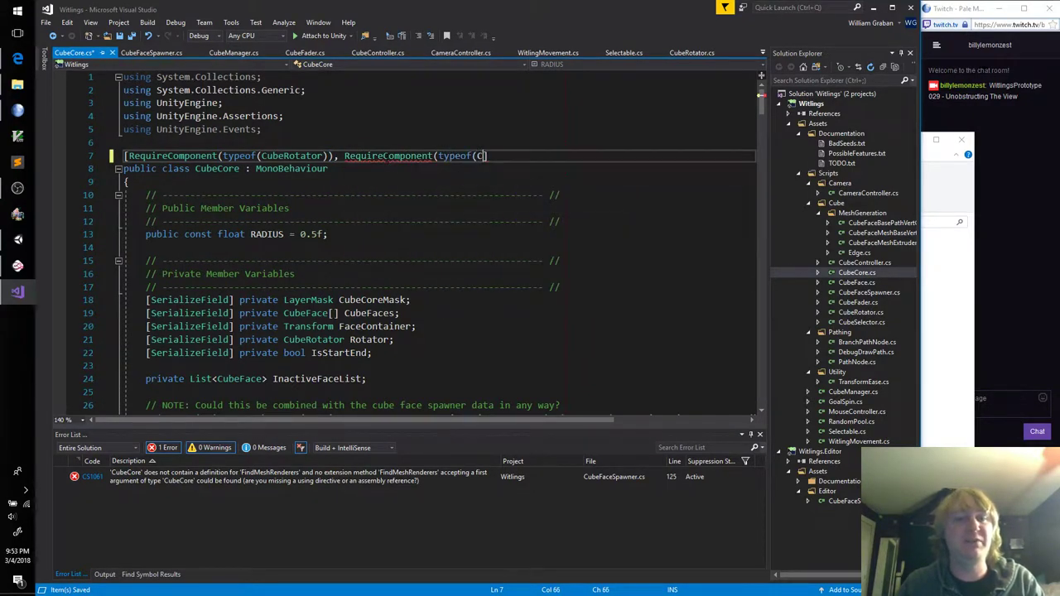
pyautogui.write('der))')
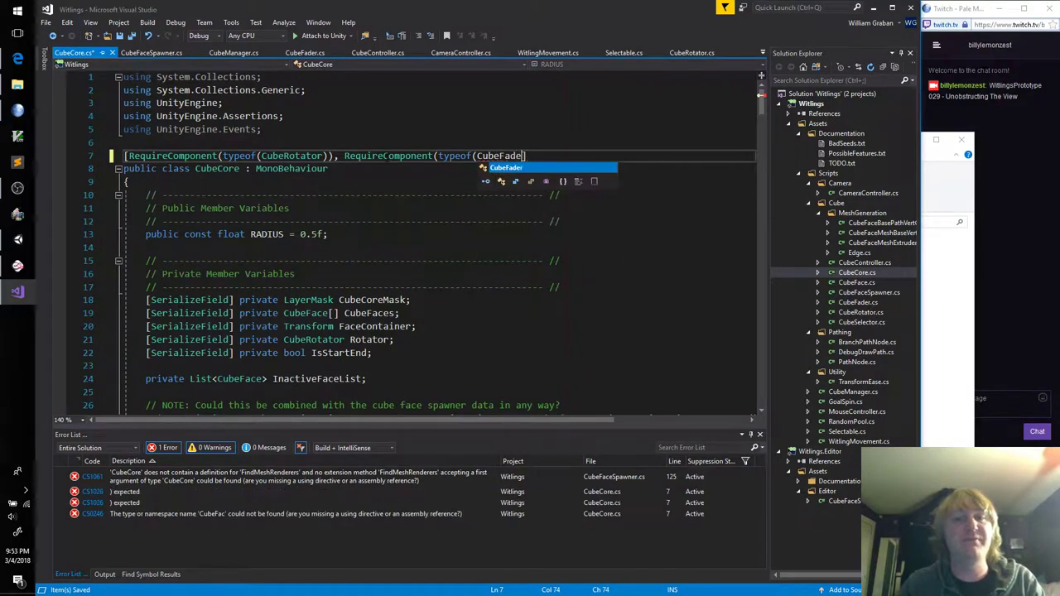
pyautogui.hotkey('ctrl', 's')
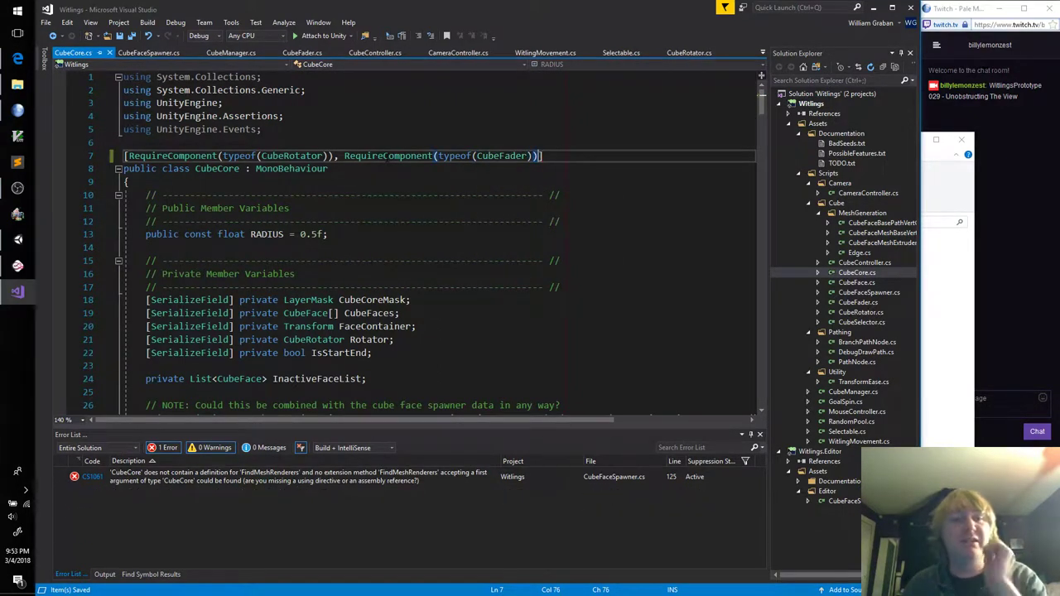
# Add a 'private CubeFader Fader;' field after IsStartEnd and save
pyautogui.click(400, 169)
pyautogui.scroll(-3, 394, 190)
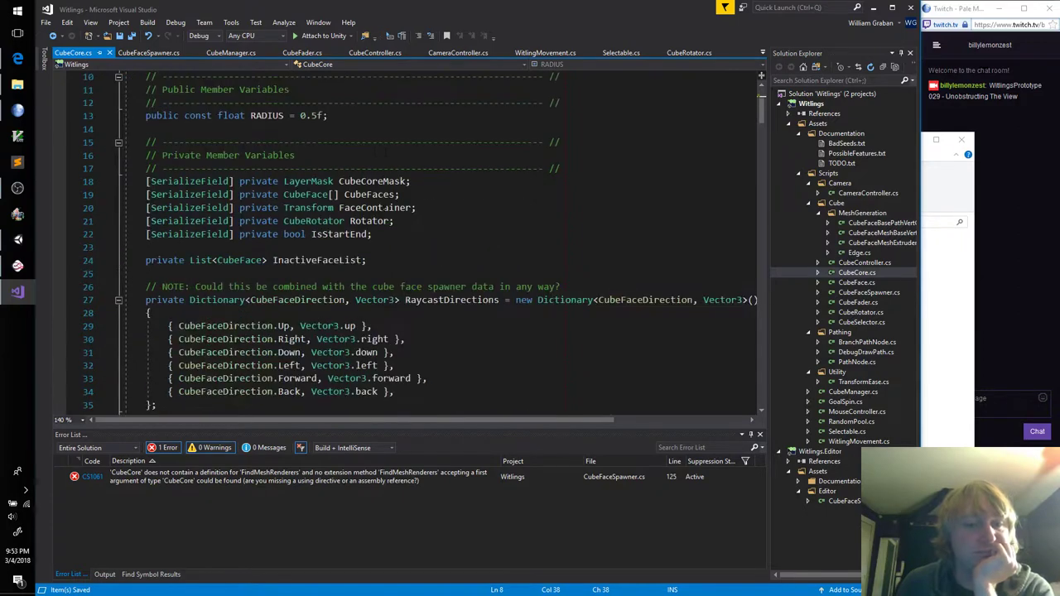
pyautogui.scroll(-6, 393, 258)
pyautogui.scroll(3, 393, 258)
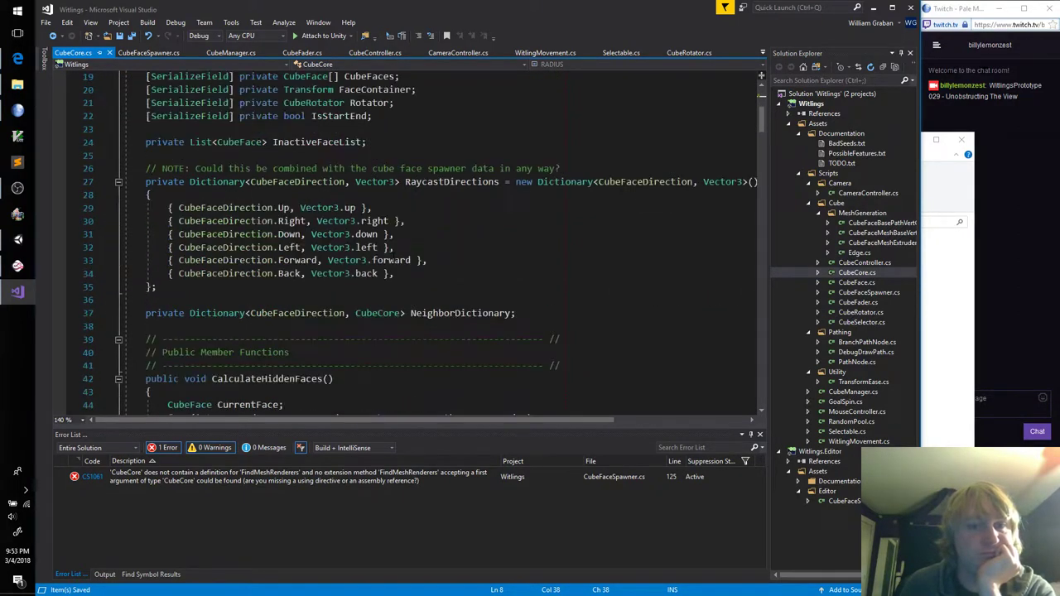
pyautogui.click(401, 142)
pyautogui.click(406, 116)
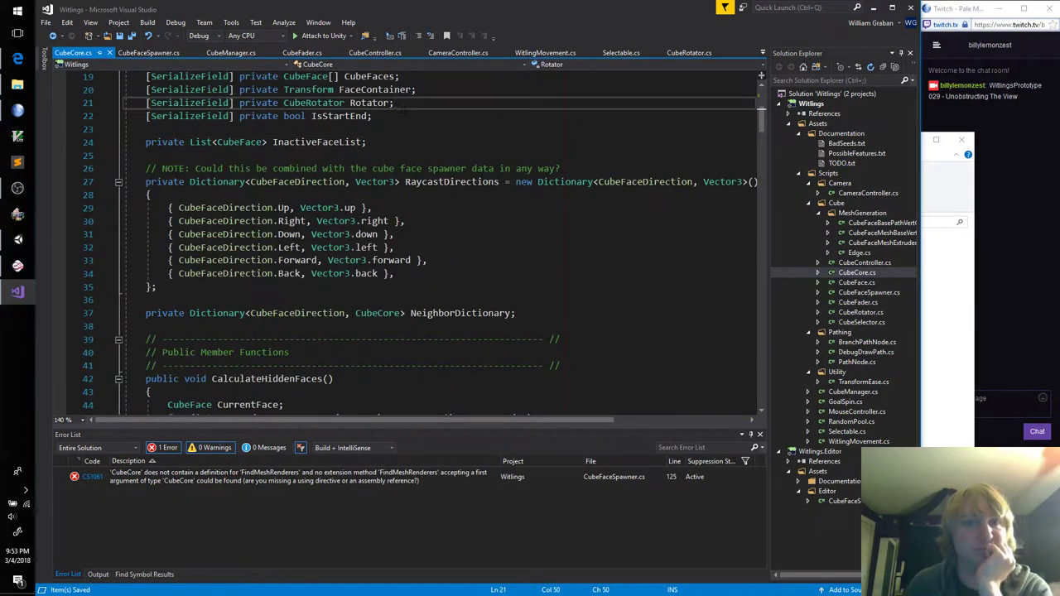
pyautogui.press('Return')
pyautogui.write('priv')
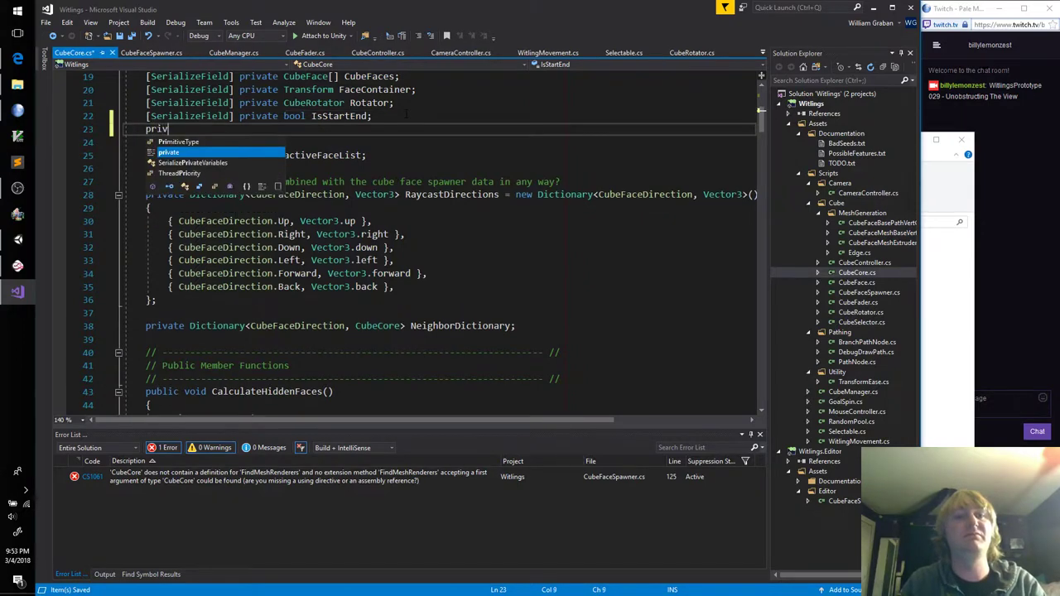
pyautogui.write('ate CubeFade')
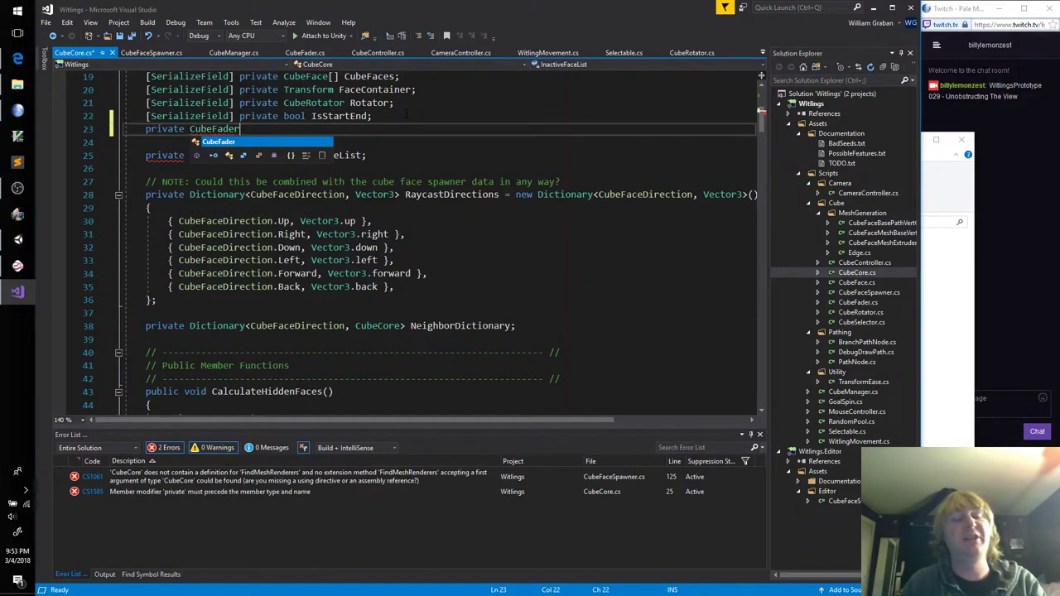
pyautogui.write('r ')
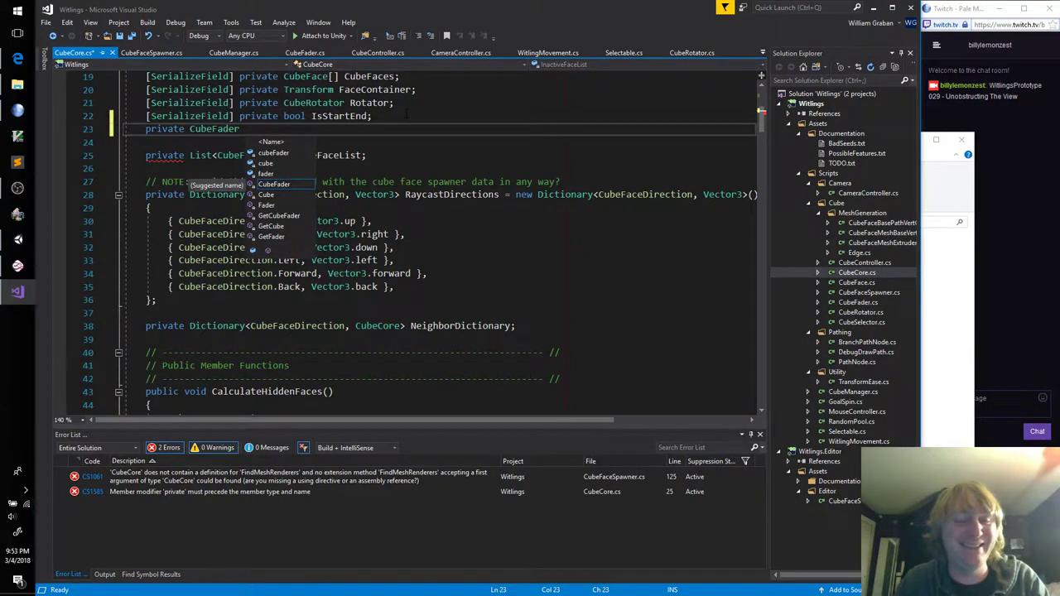
pyautogui.write('Fade')
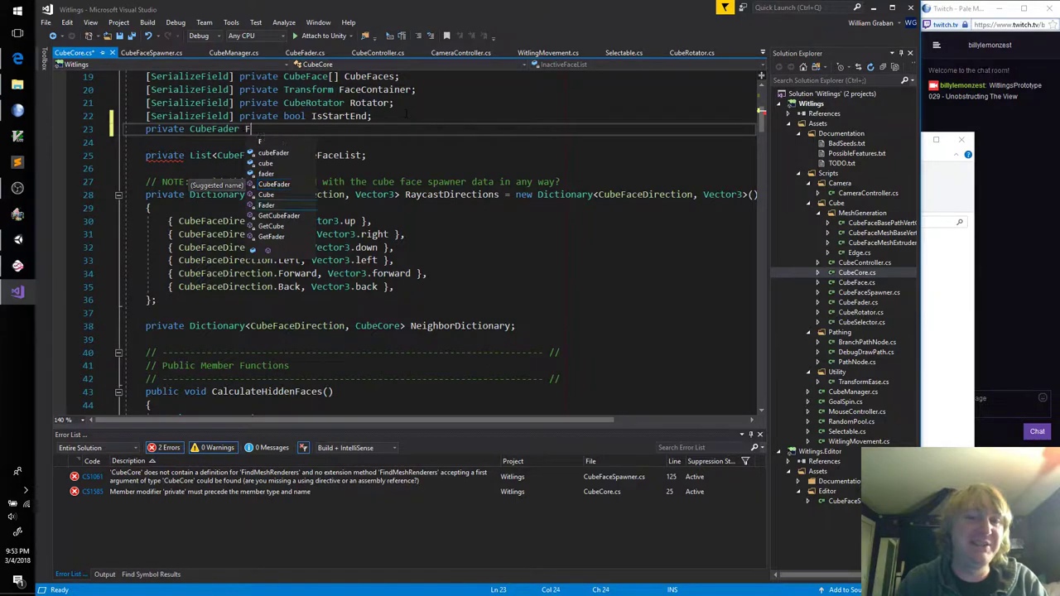
pyautogui.write('r;')
pyautogui.hotkey('ctrl', 's')
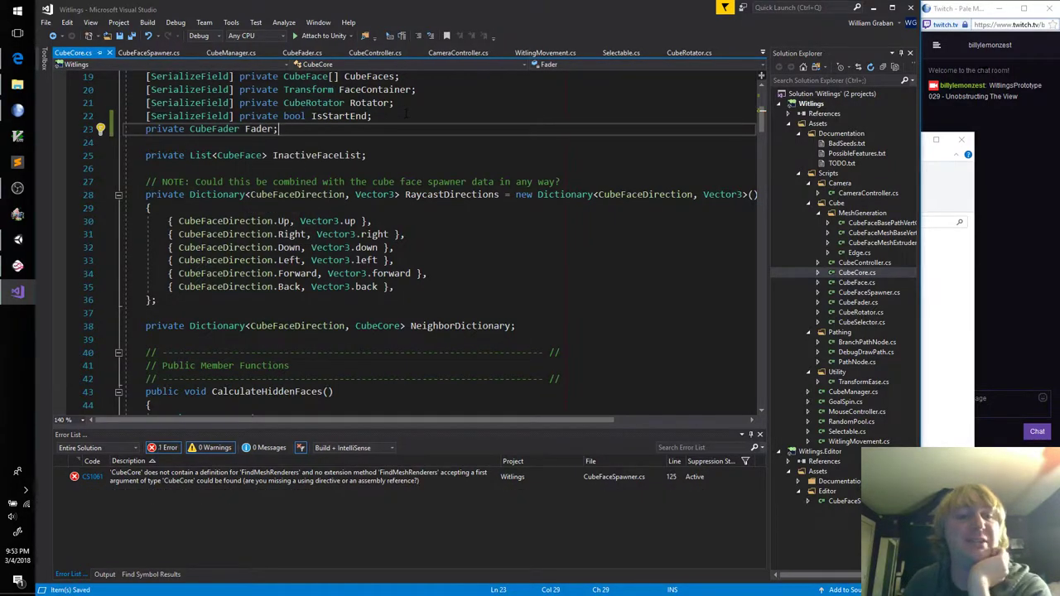
pyautogui.scroll(-9, 365, 191)
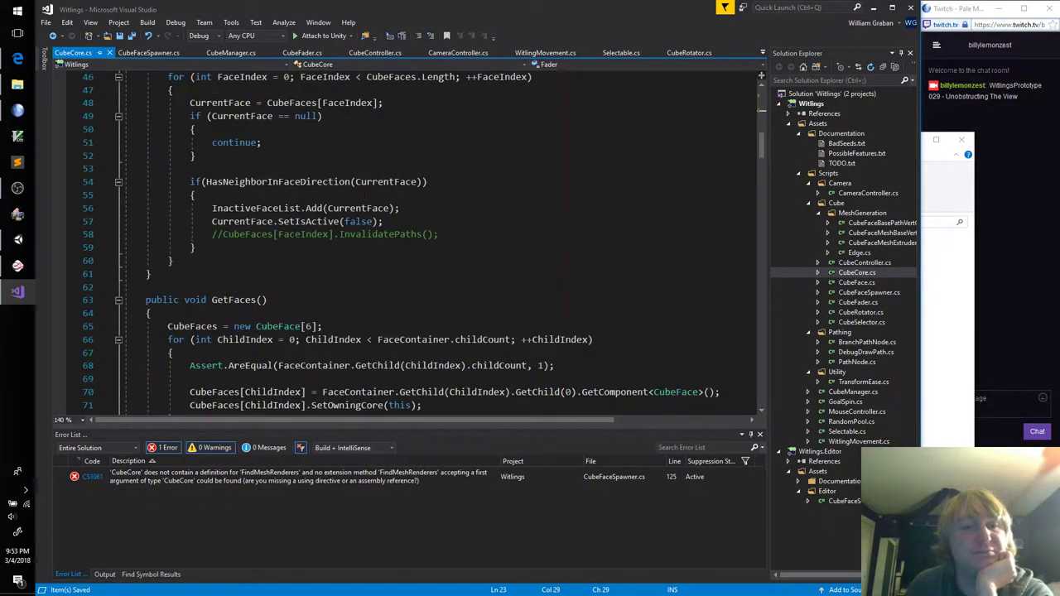
# Below CalculateHiddenFaces, add a public FindMeshRenderers() method in CubeCore that calls Fader.FindMeshRenderers()
pyautogui.click(200, 275)
pyautogui.press('Return')
pyautogui.press('Return')
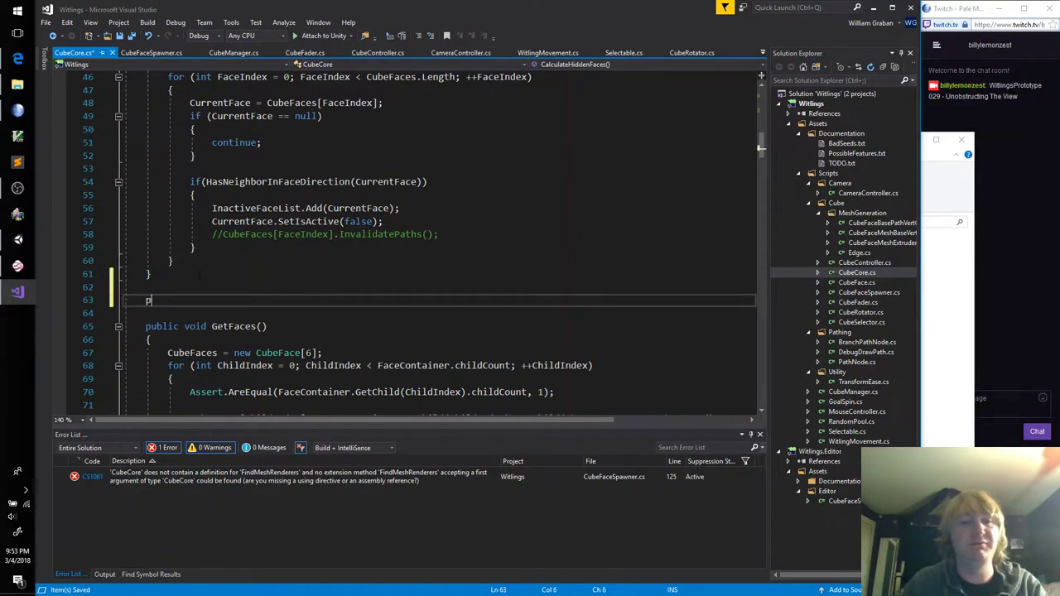
pyautogui.write('public void ')
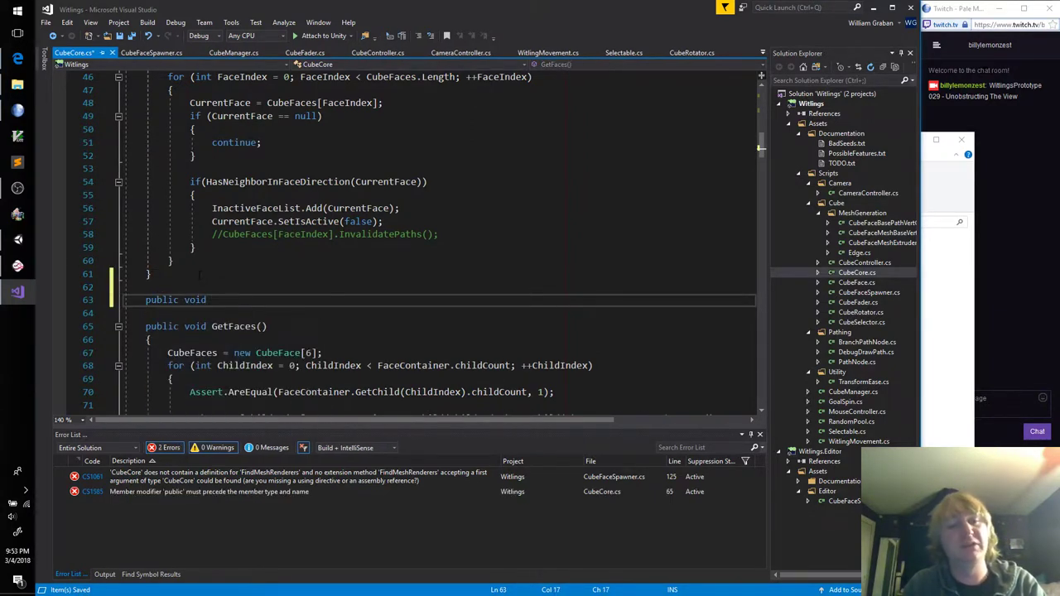
pyautogui.write('Find')
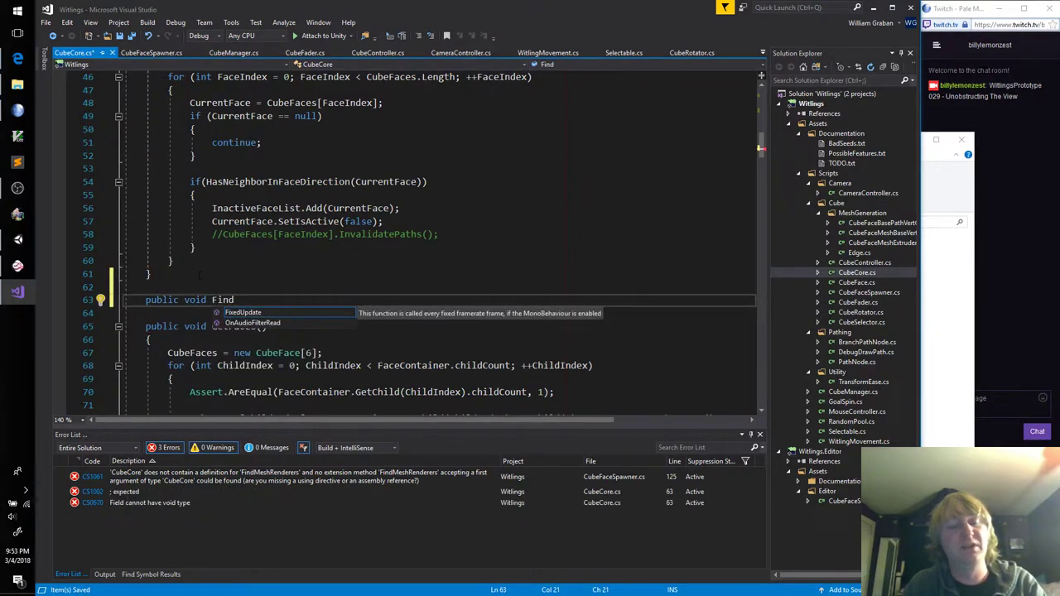
pyautogui.write('MeshRende')
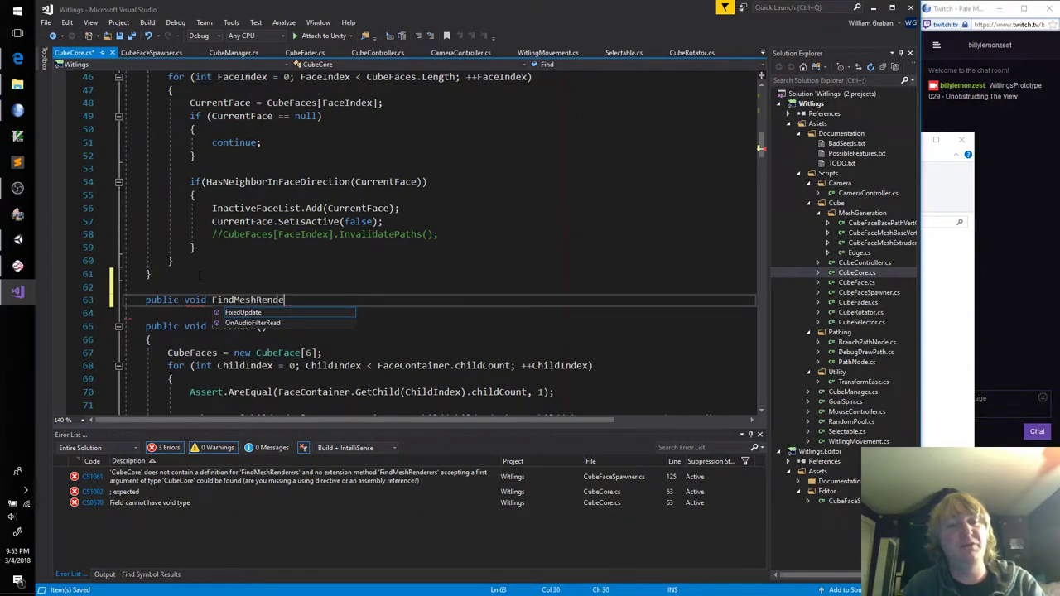
pyautogui.write('rers()')
pyautogui.press('Return')
pyautogui.write('{')
pyautogui.press('Return')
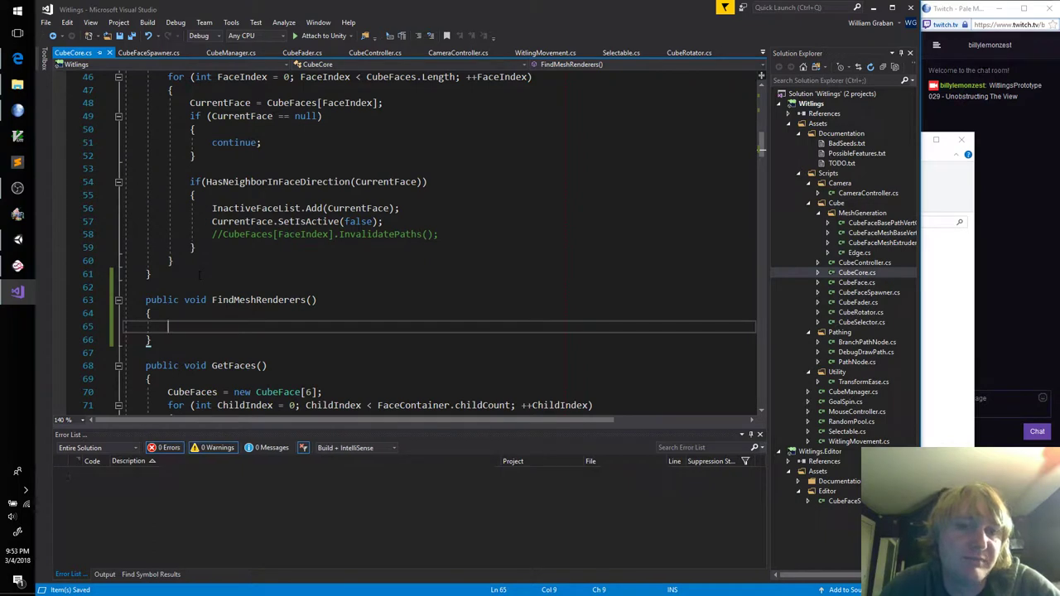
pyautogui.write('Fader.FindMeshRende')
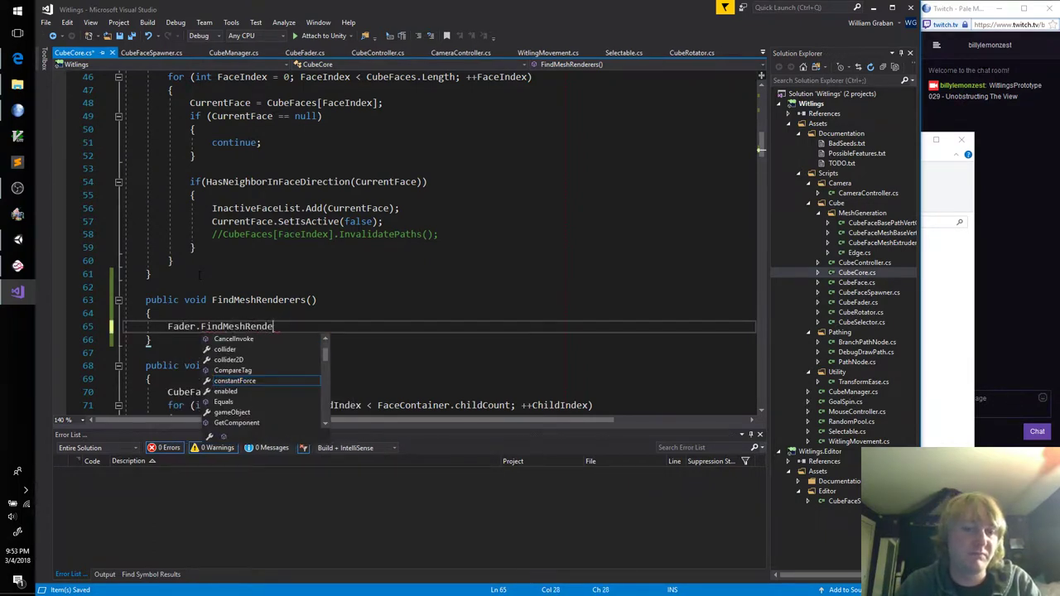
pyautogui.write('rers();')
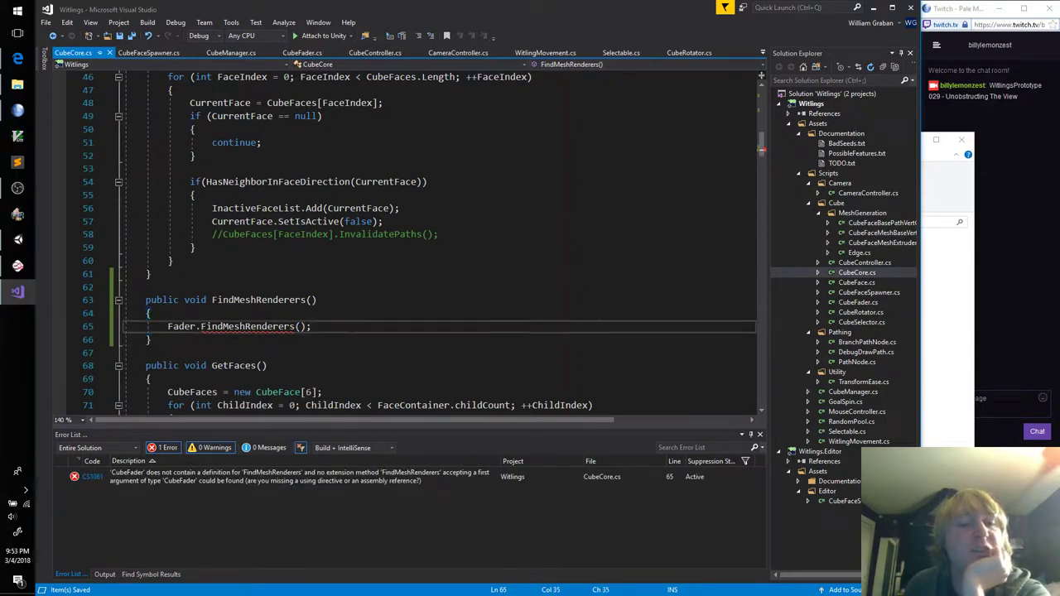
pyautogui.click(302, 52)
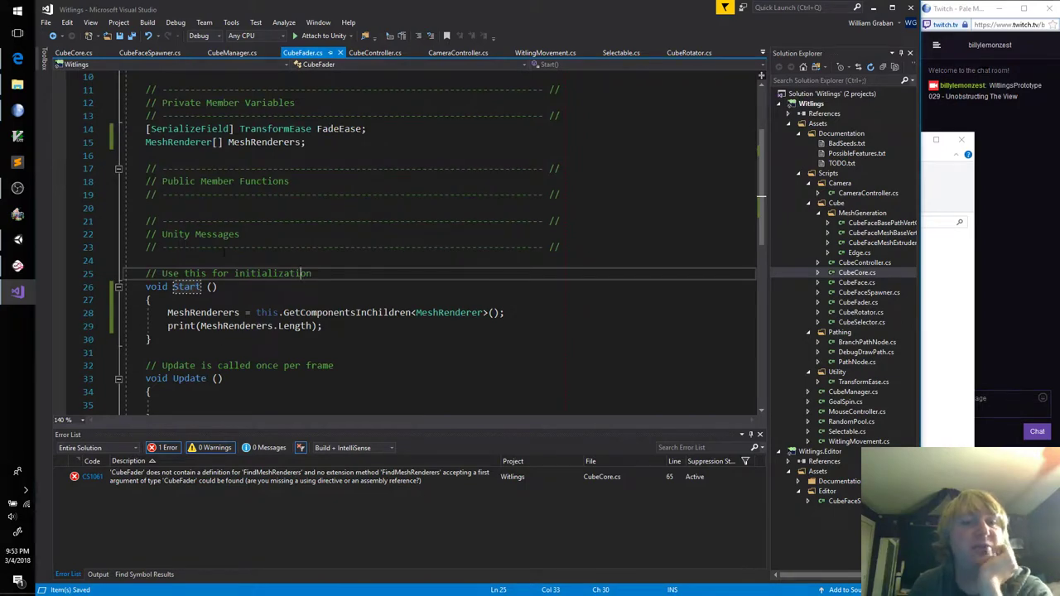
# Add an empty public void FindMeshRenderers() method to CubeFader's Public Member Functions section
pyautogui.click(593, 182)
pyautogui.click(595, 192)
pyautogui.press('Return')
pyautogui.write('p')
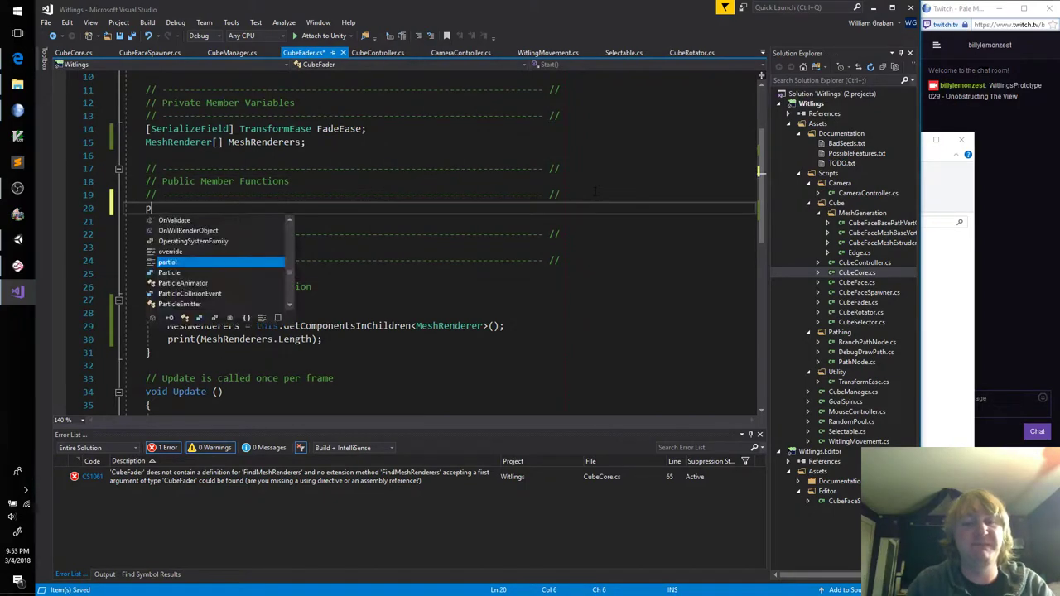
pyautogui.write('ublic void Find')
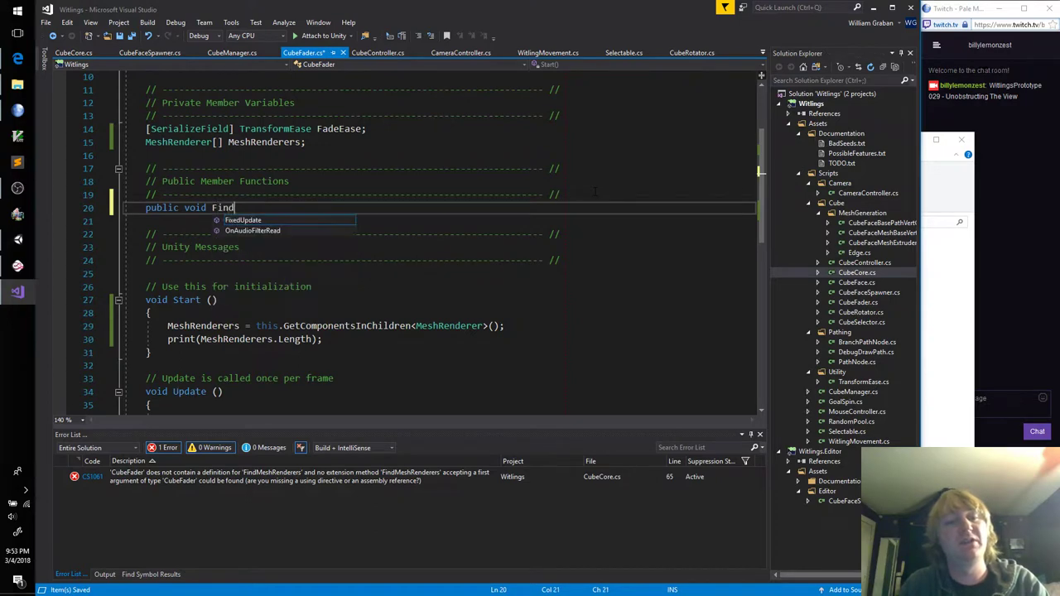
pyautogui.write('MeshRenderers')
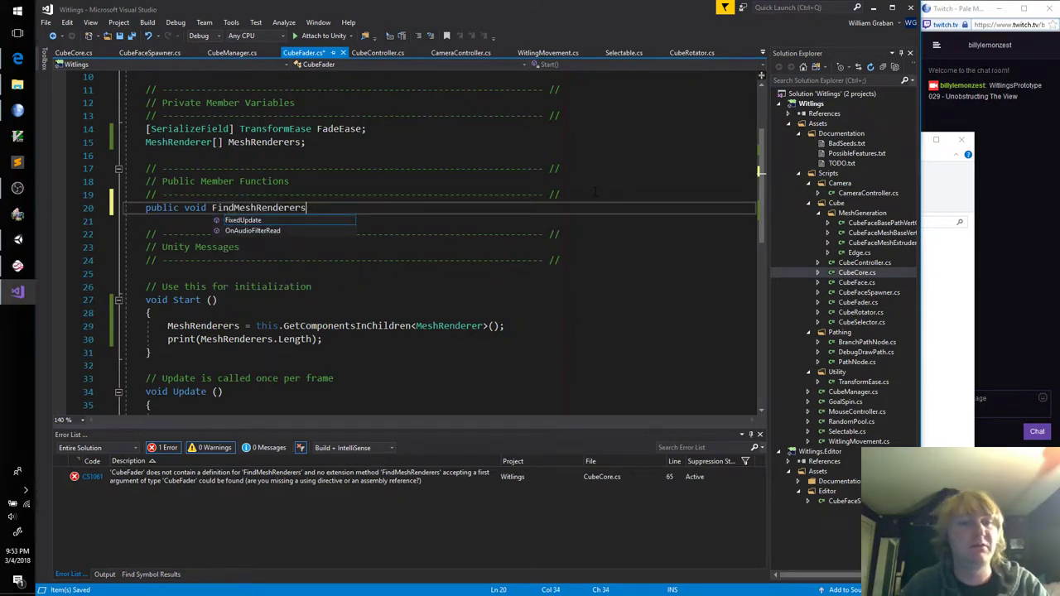
pyautogui.write('()')
pyautogui.press('Return')
pyautogui.write('{')
pyautogui.press('Return')
# Move the MeshRenderers lookup and print lines from Start into FindMeshRenderers, then play the game in Unity
pyautogui.press('Down')
pyautogui.press('Down')
pyautogui.press('Down')
pyautogui.press('Down')
pyautogui.press('Down')
pyautogui.press('Down')
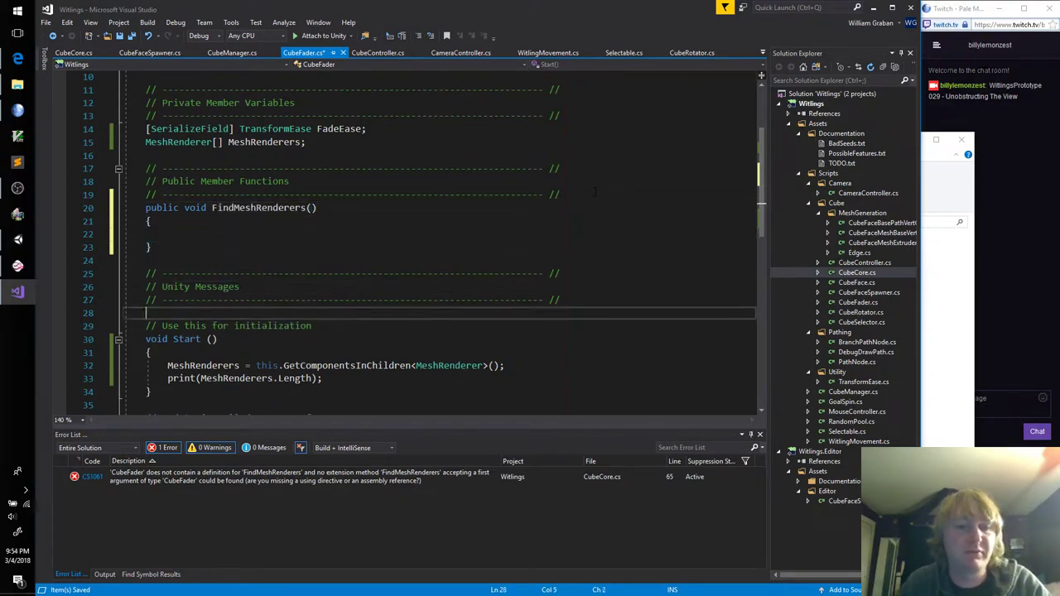
pyautogui.press('Down')
pyautogui.press('Down')
pyautogui.press('Down')
pyautogui.press('Down')
pyautogui.press('Home')
pyautogui.hotkey('shift', 'Down')
pyautogui.hotkey('alt', 'Up')
pyautogui.hotkey('alt', 'Up')
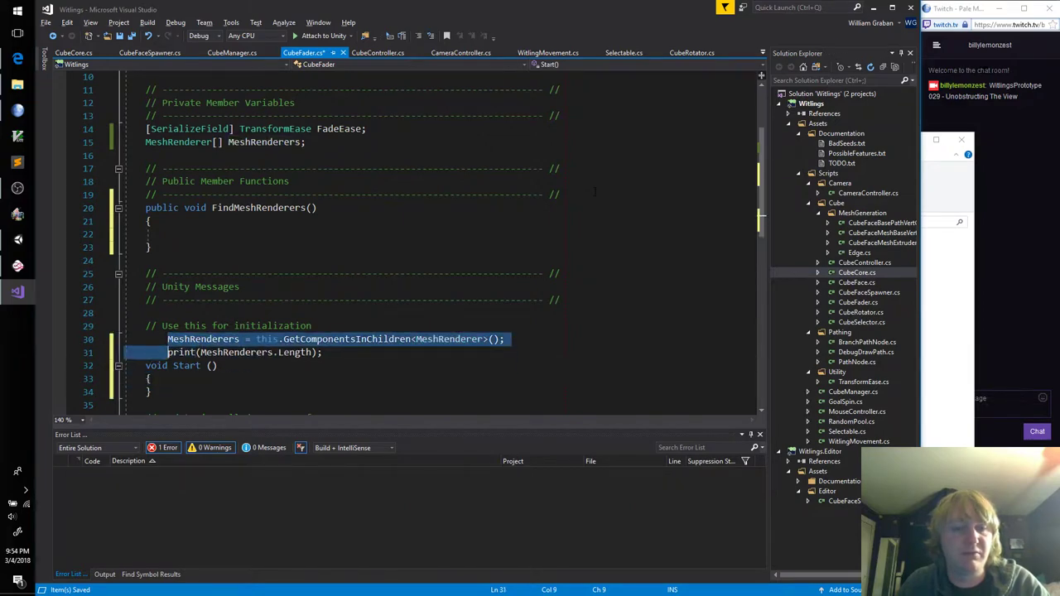
pyautogui.hotkey('alt', 'Up')
pyautogui.hotkey('alt', 'Up')
pyautogui.hotkey('alt', 'Up')
pyautogui.hotkey('alt', 'Up')
pyautogui.hotkey('alt', 'Up')
pyautogui.hotkey('alt', 'Up')
pyautogui.hotkey('alt', 'Up')
pyautogui.hotkey('alt', 'Up')
pyautogui.press('Down')
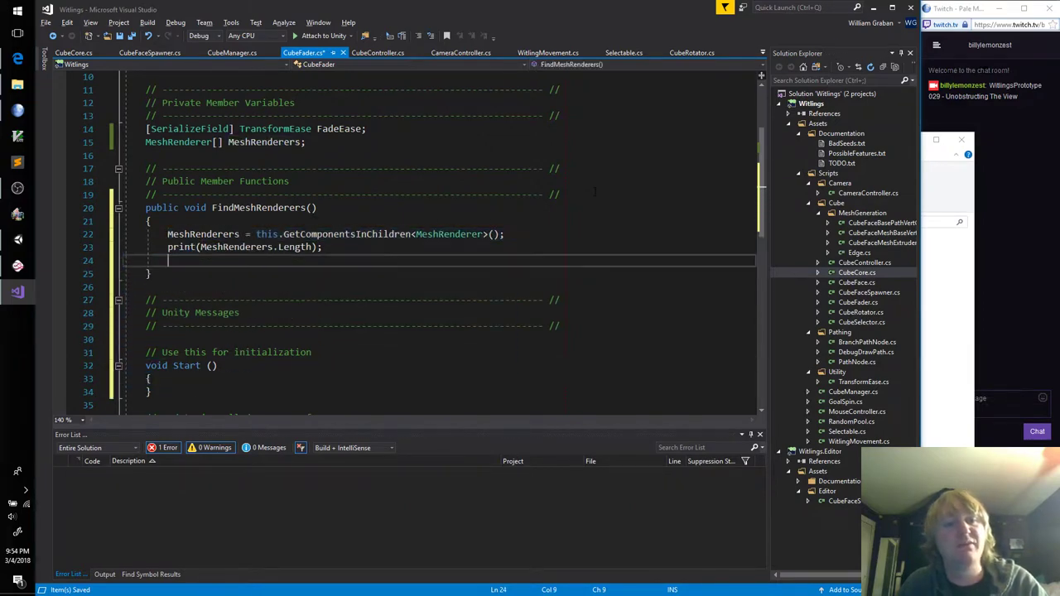
pyautogui.hotkey('ctrl', 'shift', 'l')
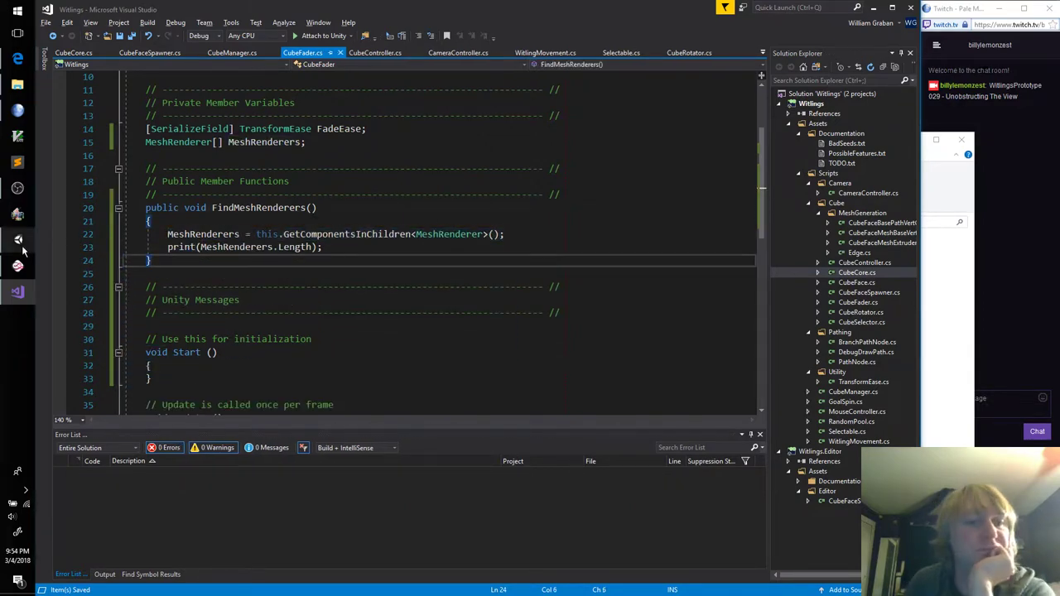
pyautogui.click(17, 239)
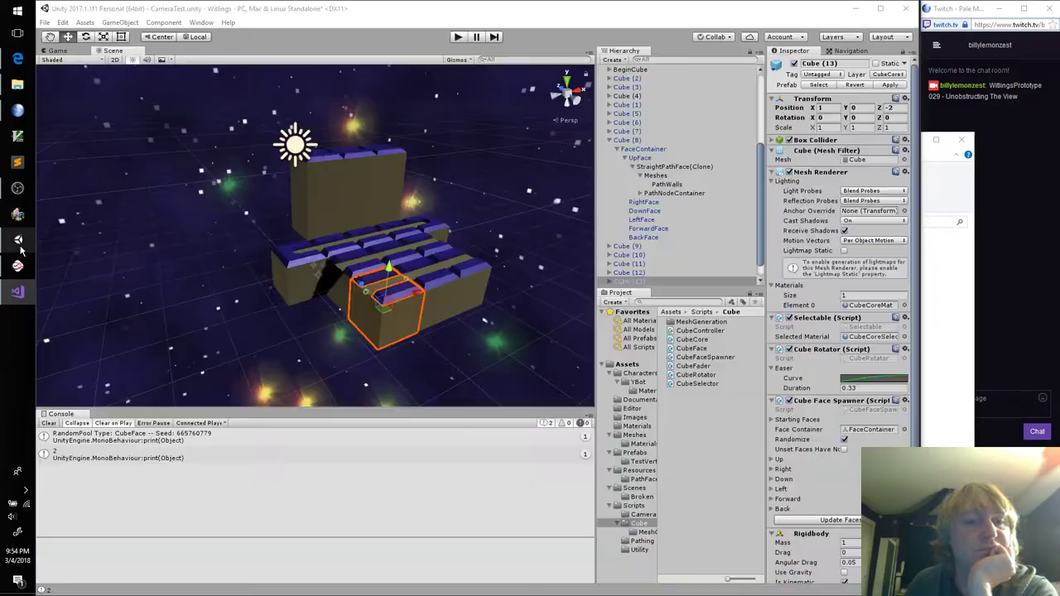
pyautogui.click(463, 37)
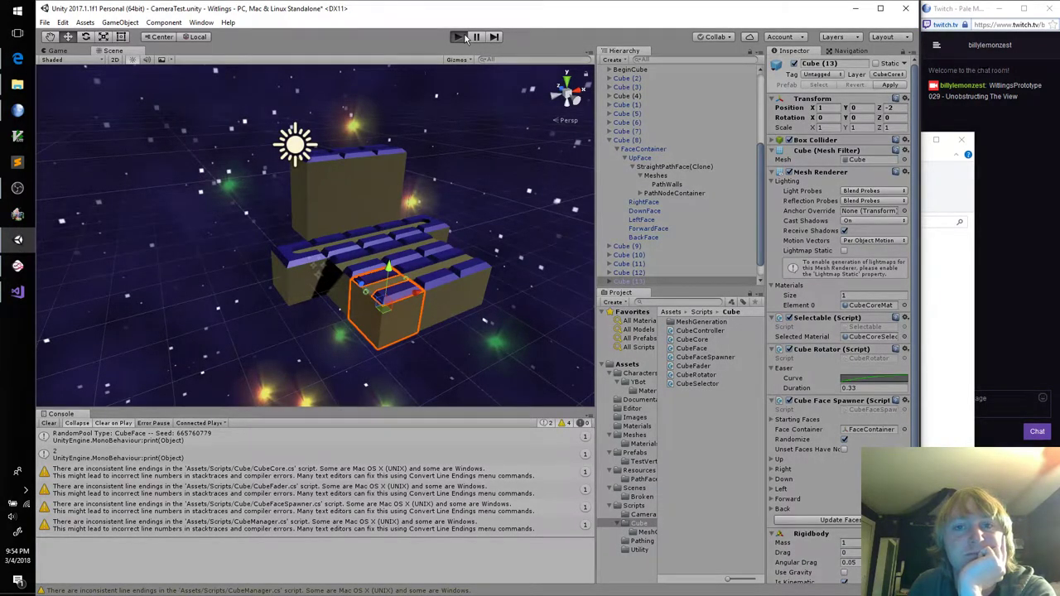
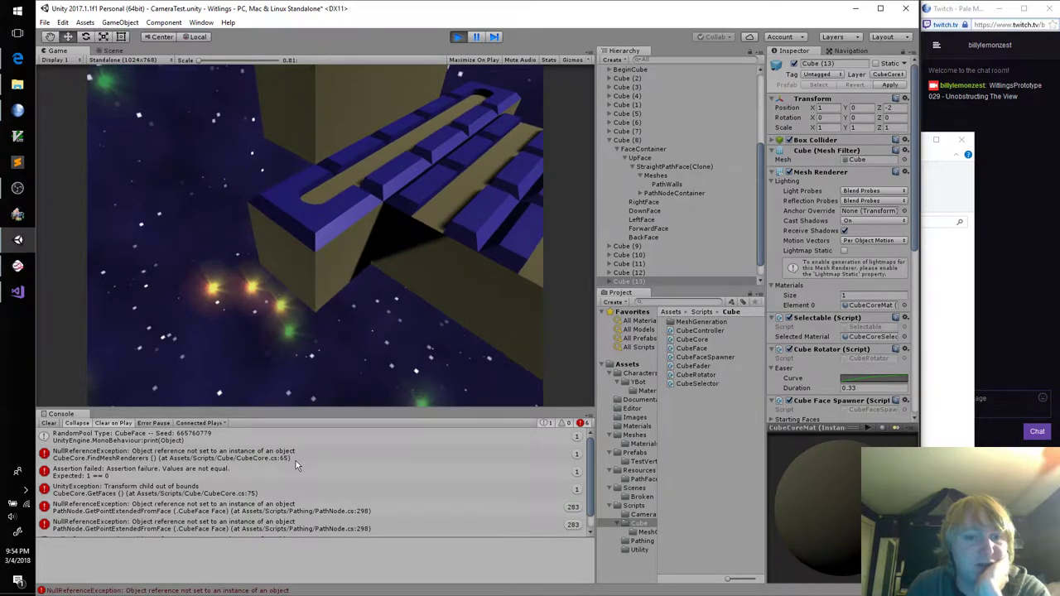
# Stop play mode and compare the Assertion failed and Transform child out of bounds errors
pyautogui.click(458, 37)
pyautogui.click(18, 291)
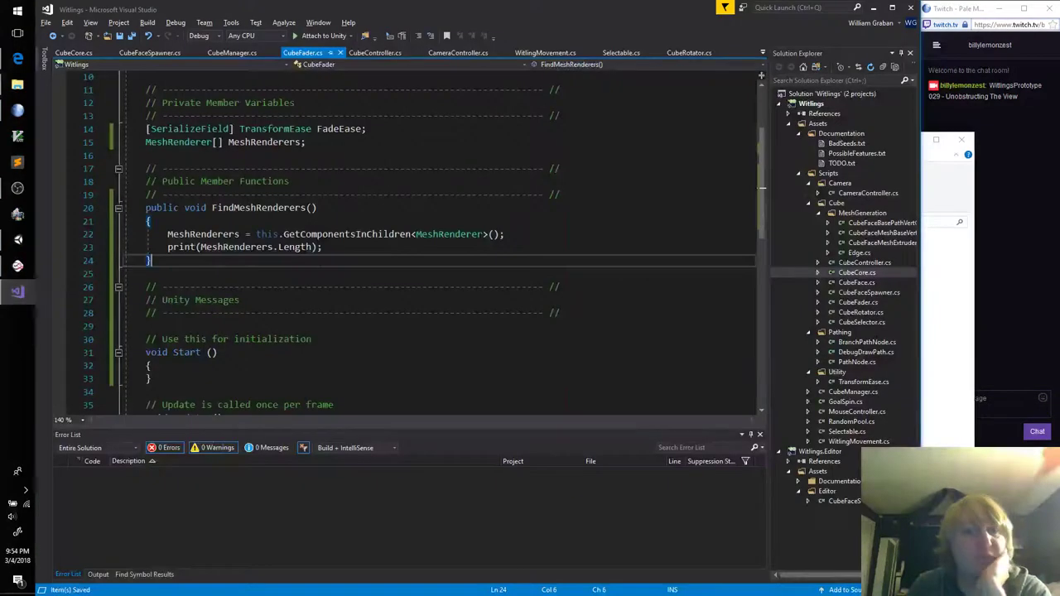
pyautogui.scroll(-6, 439, 248)
pyautogui.scroll(6, 439, 248)
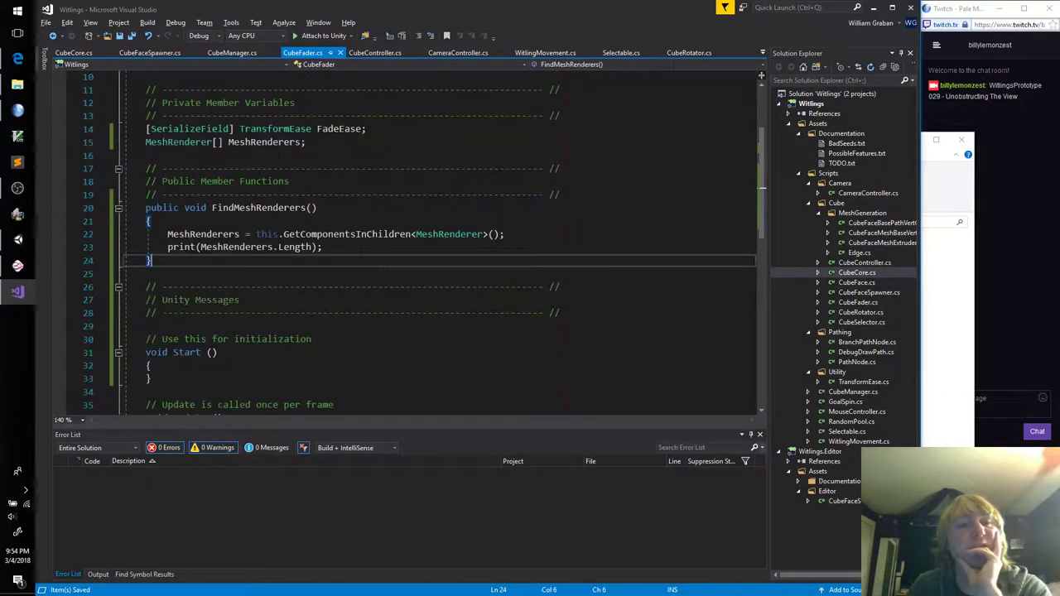
pyautogui.click(17, 239)
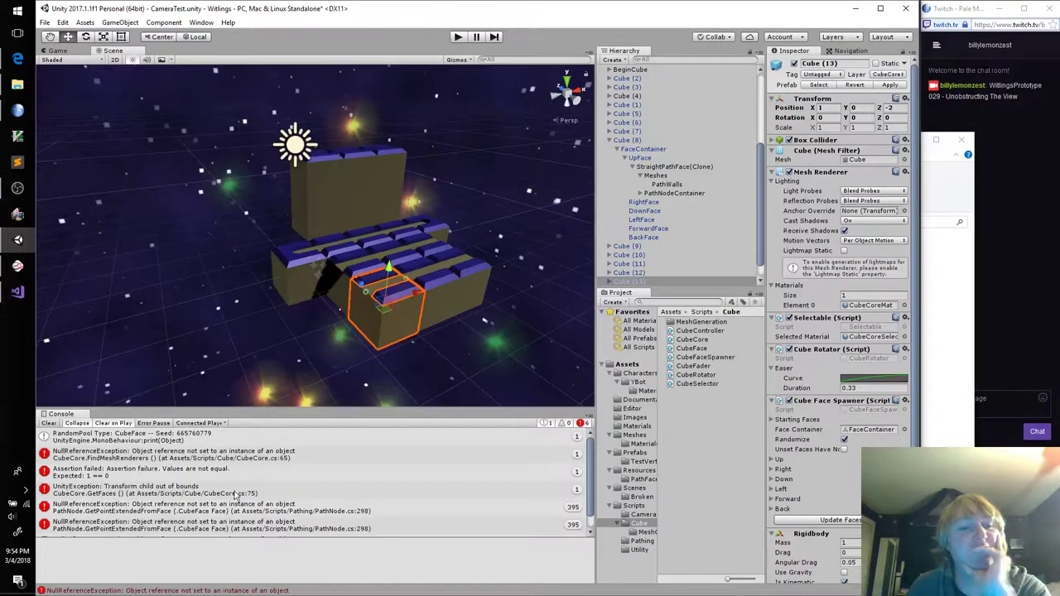
pyautogui.click(279, 477)
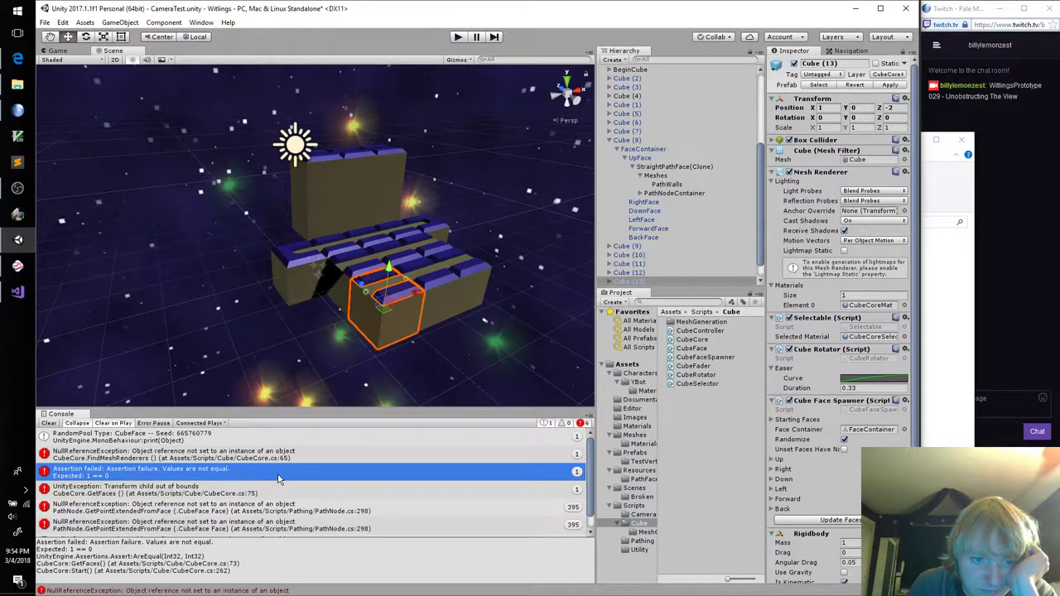
pyautogui.click(273, 491)
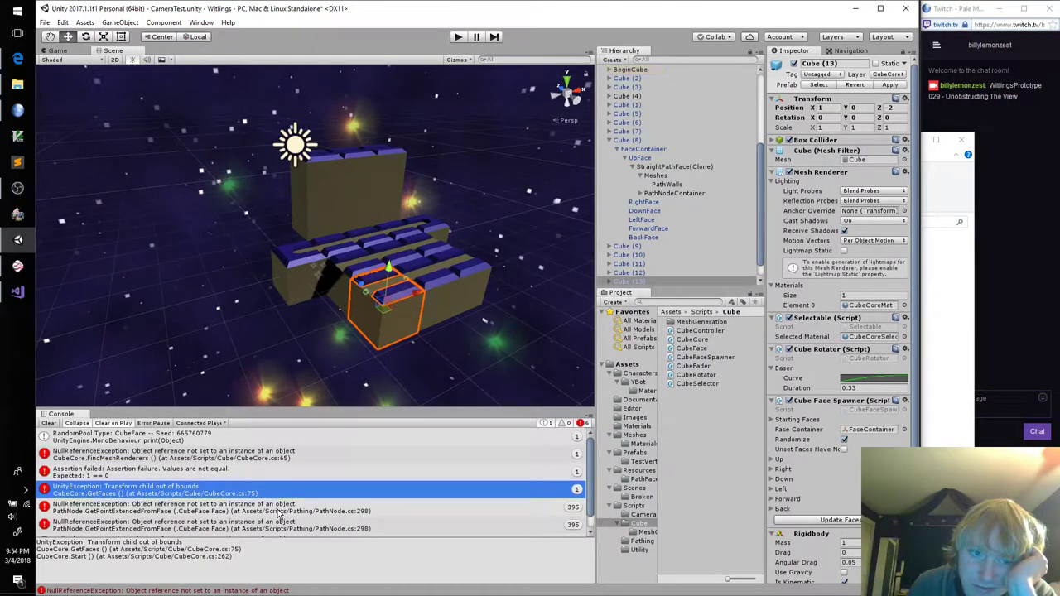
pyautogui.click(280, 479)
pyautogui.click(277, 493)
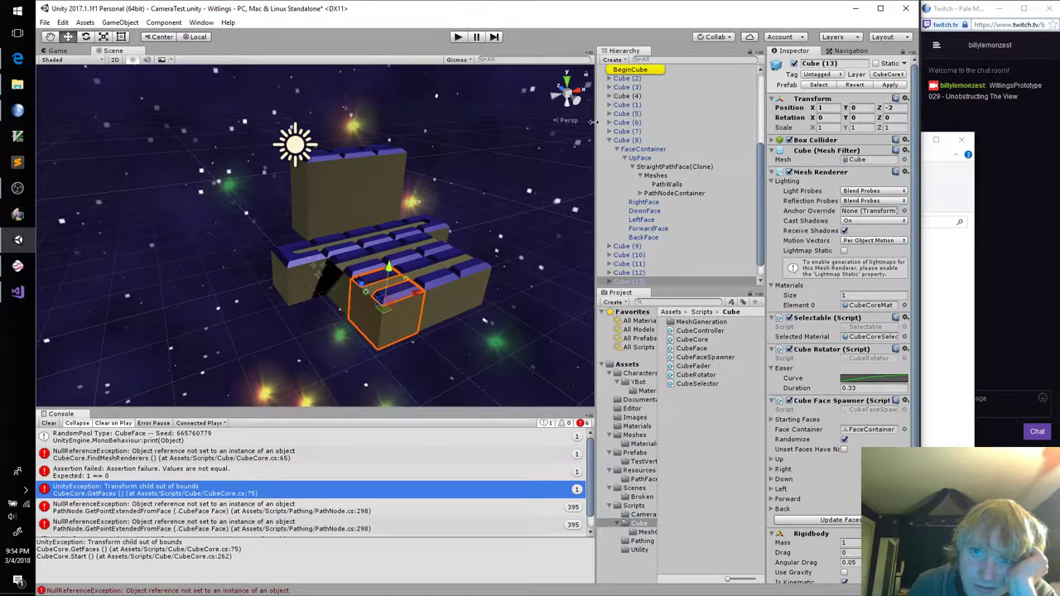
# Turn on Is Start End in BeginCube's Cube Core after a quick test run
pyautogui.click(633, 70)
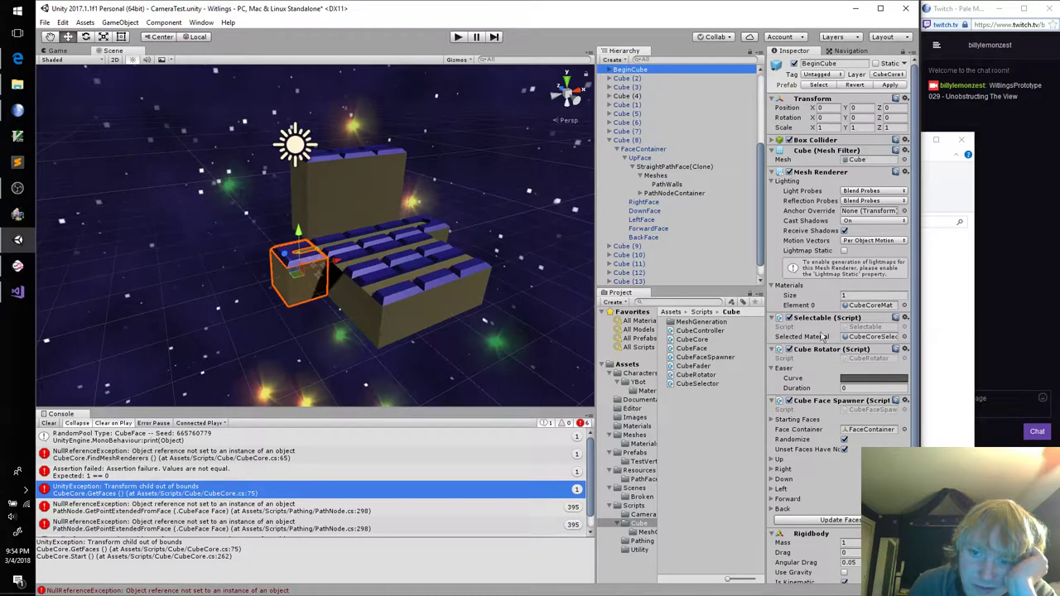
pyautogui.scroll(-5, 849, 406)
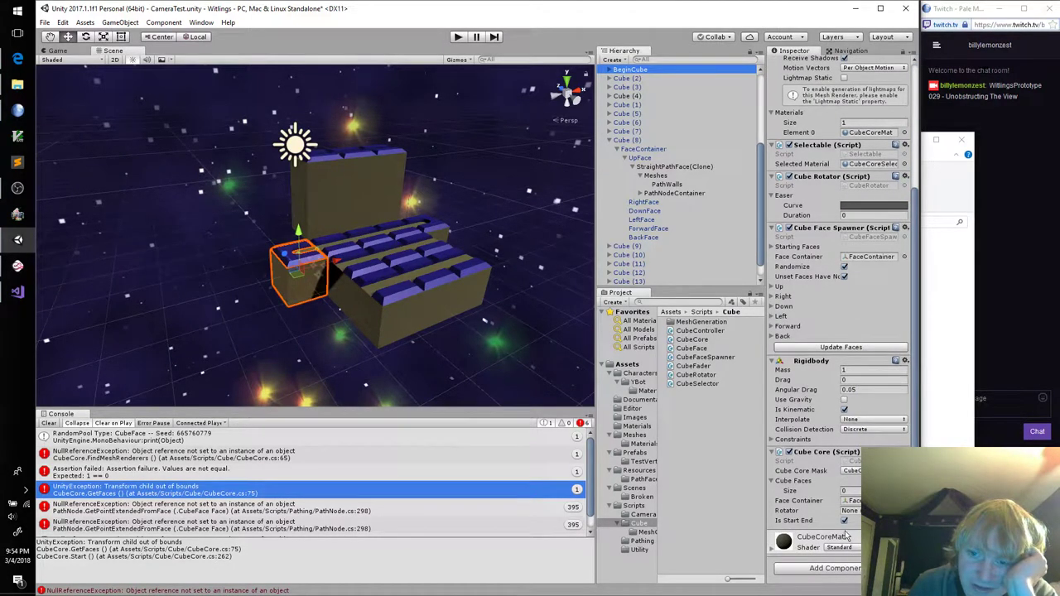
pyautogui.click(844, 521)
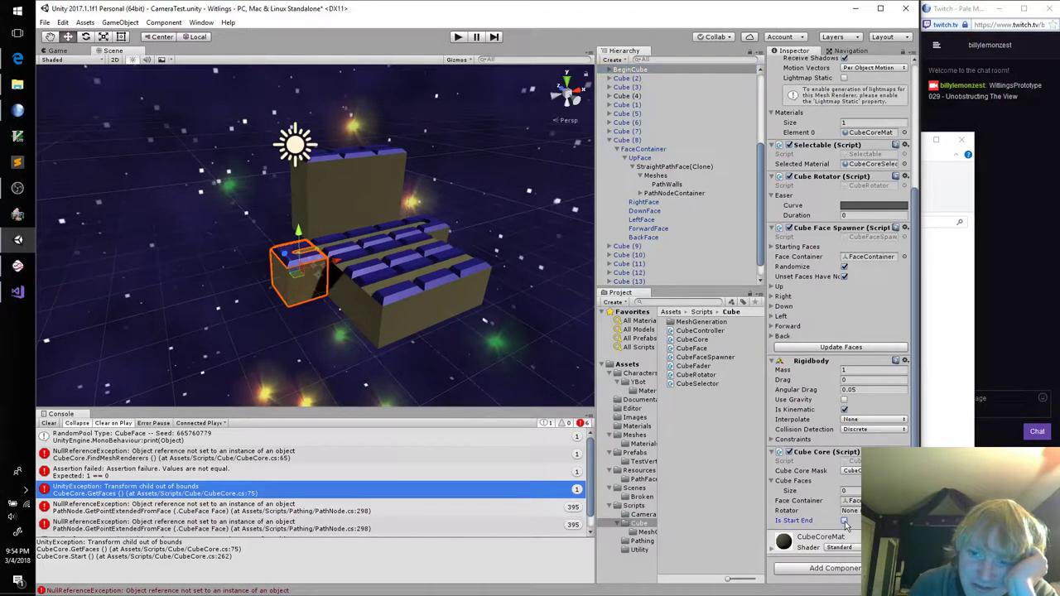
pyautogui.click(459, 37)
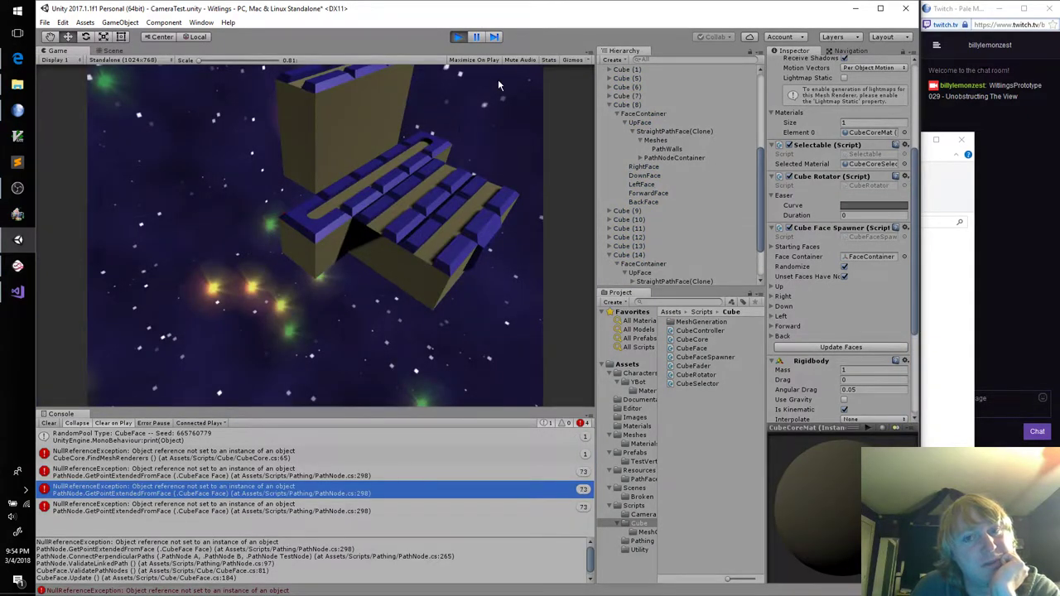
pyautogui.click(458, 37)
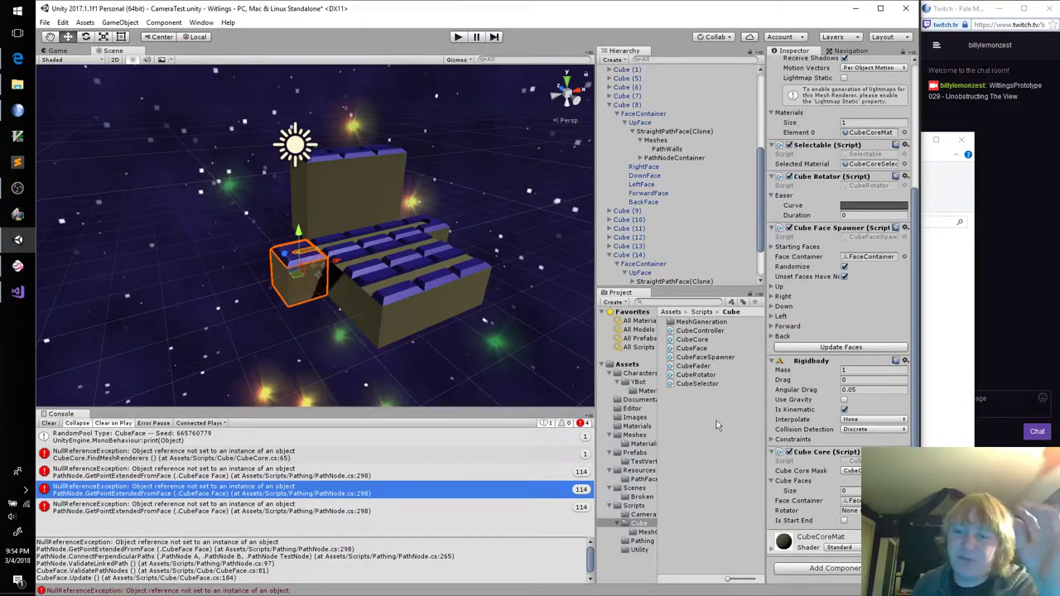
pyautogui.click(844, 521)
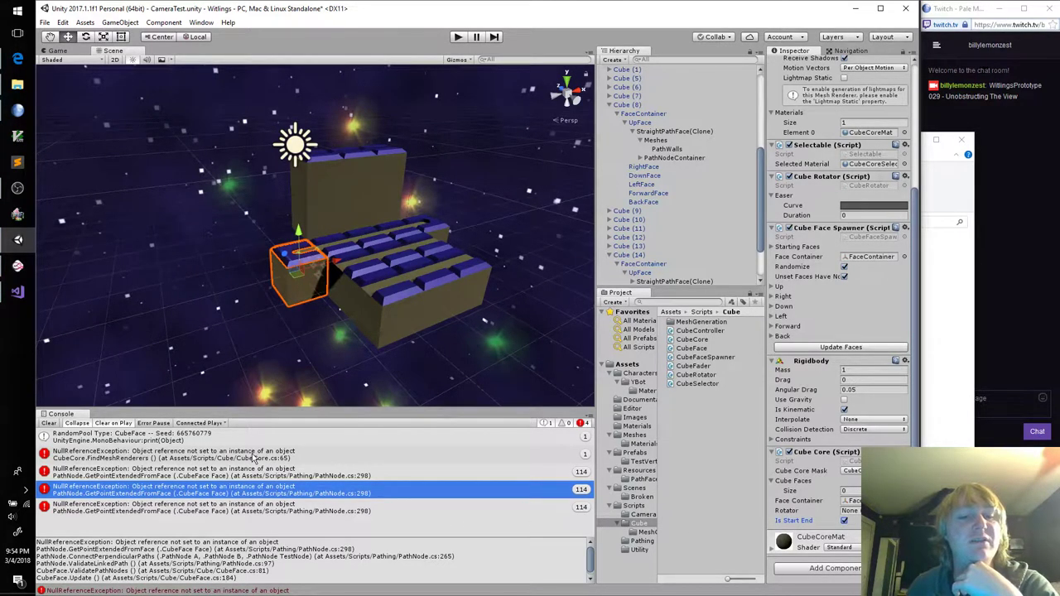
pyautogui.click(17, 291)
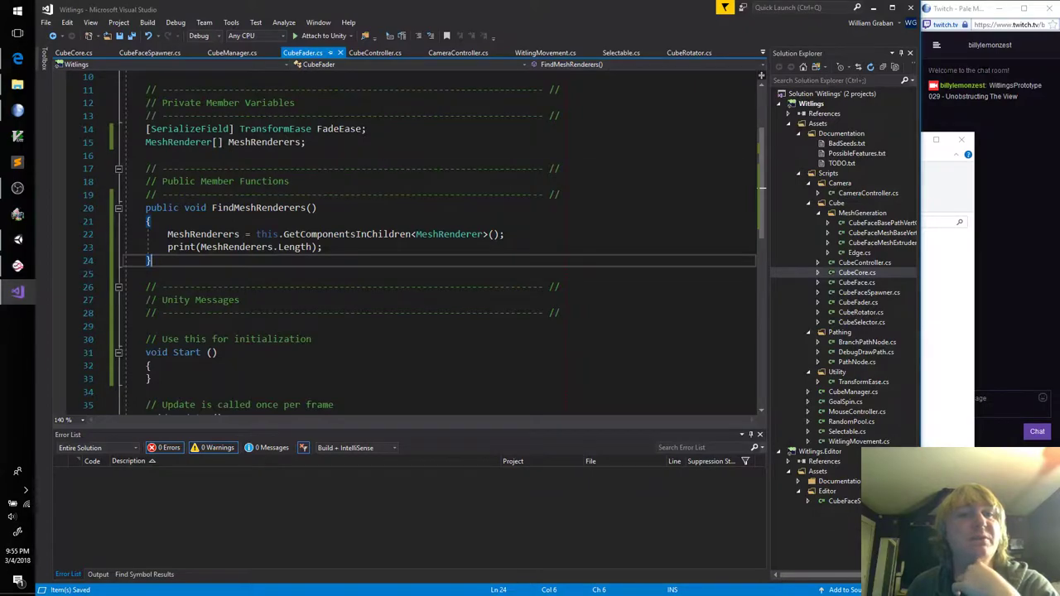
# Delete the commented-out FindPossiblePathNodes block and its leftover empty line from CubeCore.cs
pyautogui.click(93, 53)
pyautogui.scroll(9, 415, 240)
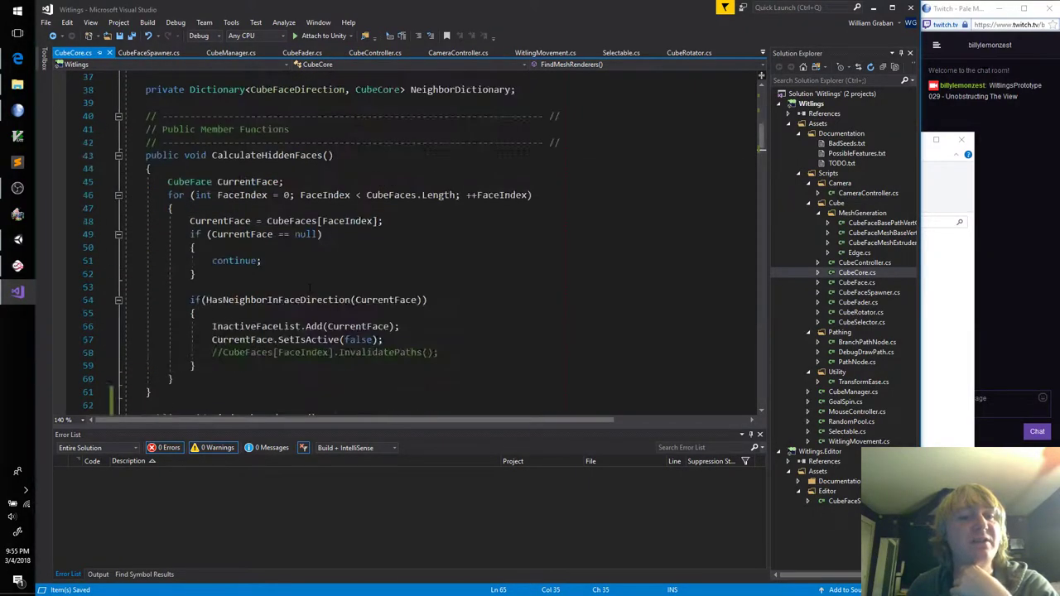
pyautogui.scroll(-20, 307, 270)
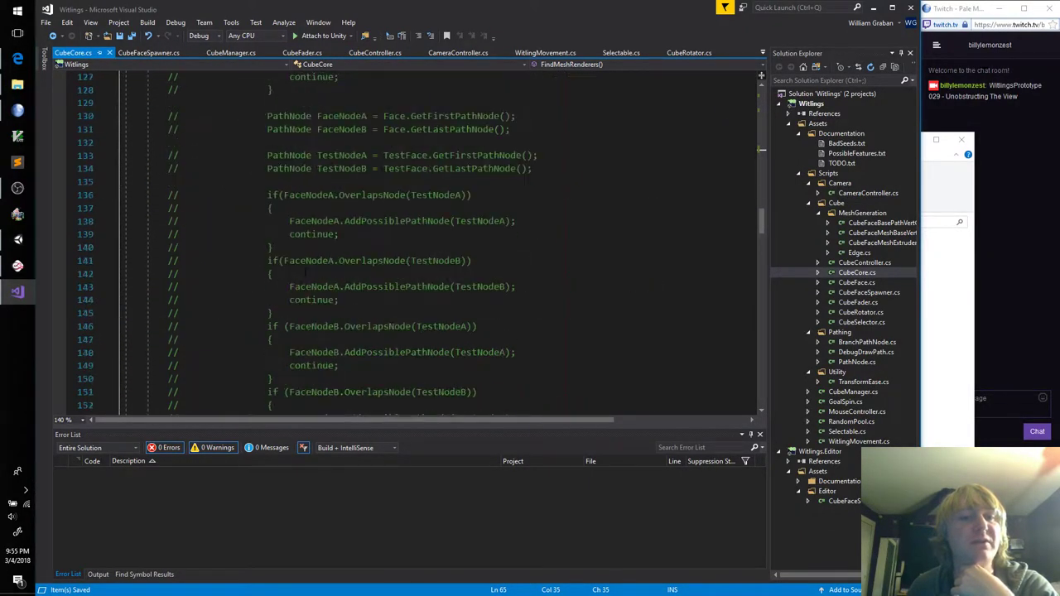
pyautogui.scroll(20, 306, 267)
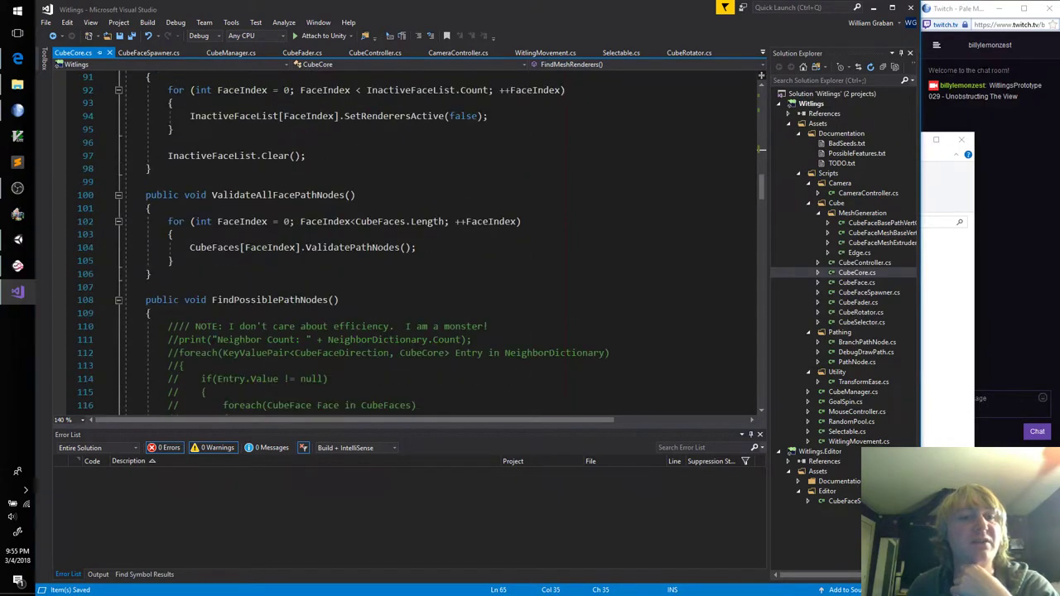
pyautogui.scroll(-20, 406, 248)
pyautogui.scroll(20, 406, 248)
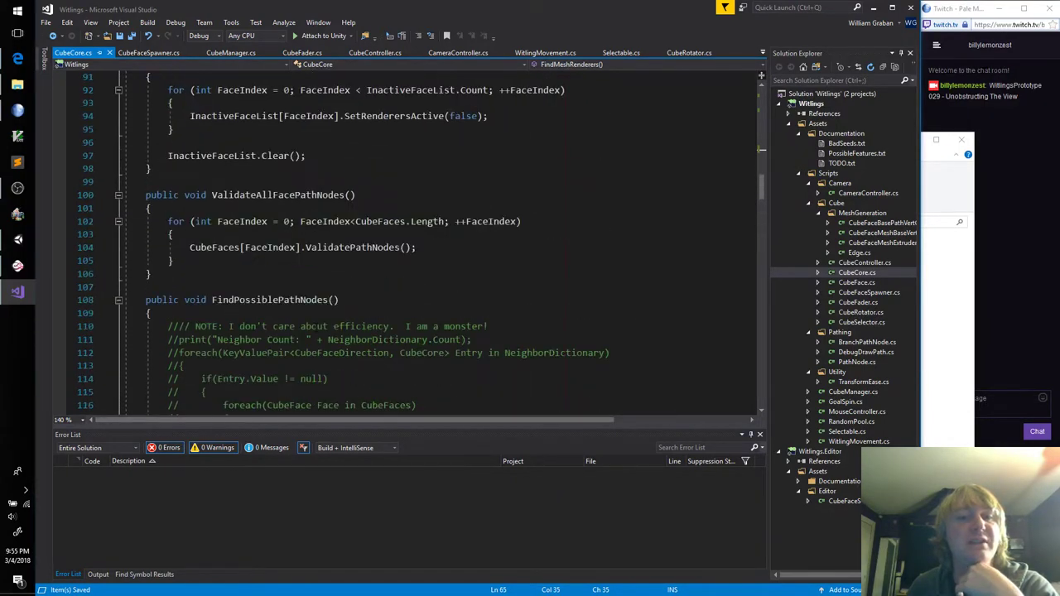
pyautogui.scroll(-3, 406, 249)
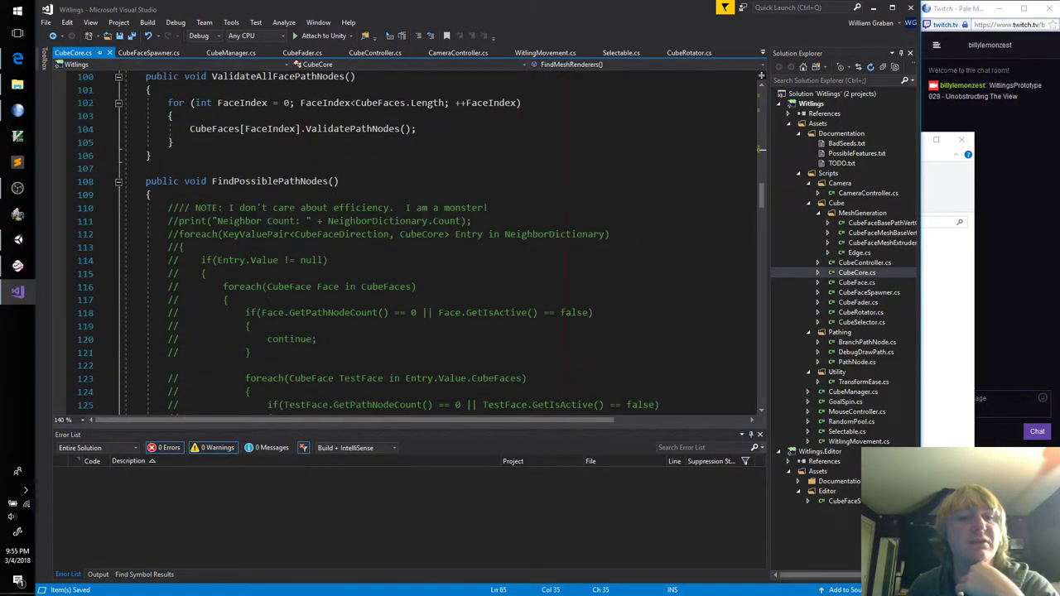
pyautogui.scroll(-15, 189, 314)
pyautogui.moveTo(132, 286); pyautogui.dragTo(103, 197)
pyautogui.press('Delete')
pyautogui.press('BackSpace')
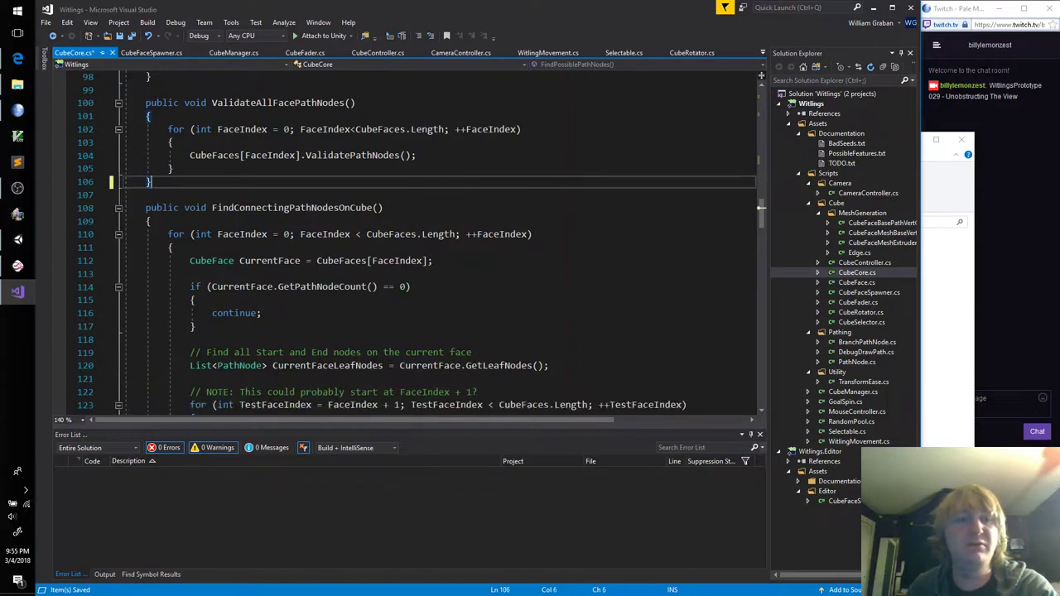
pyautogui.scroll(-18, 347, 249)
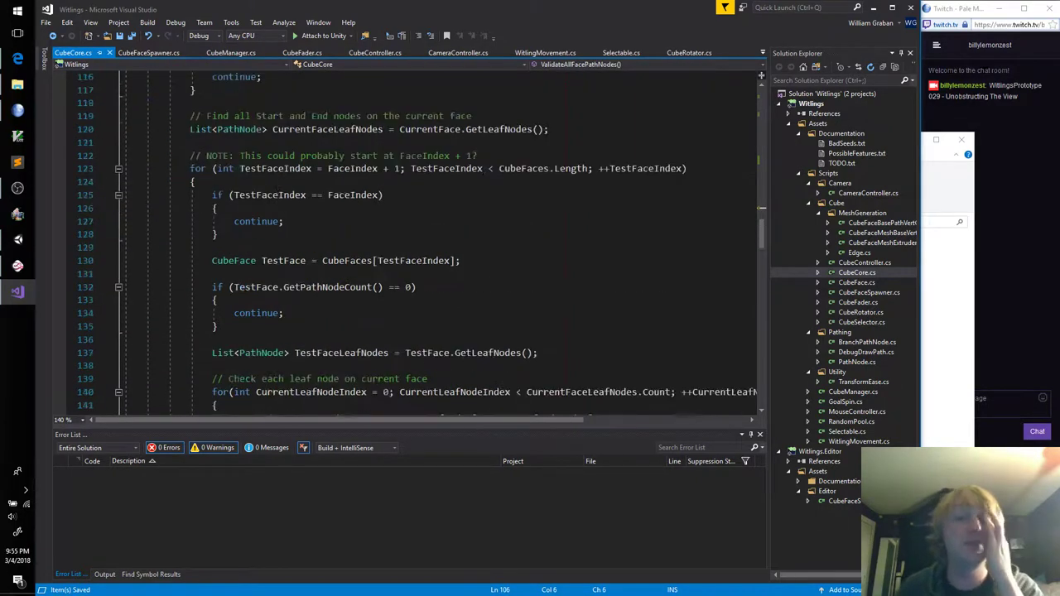
pyautogui.scroll(-12, 354, 254)
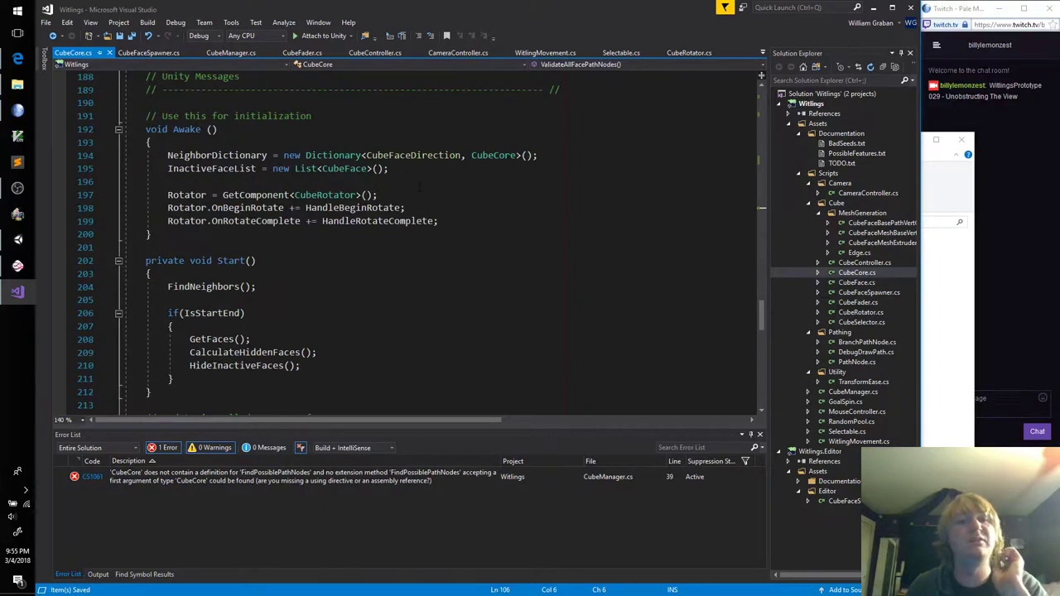
# Add 'Fader = GetComponent<CubeFader>();' as the last line of CubeCore's Awake
pyautogui.click(467, 220)
pyautogui.press('Return')
pyautogui.press('Return')
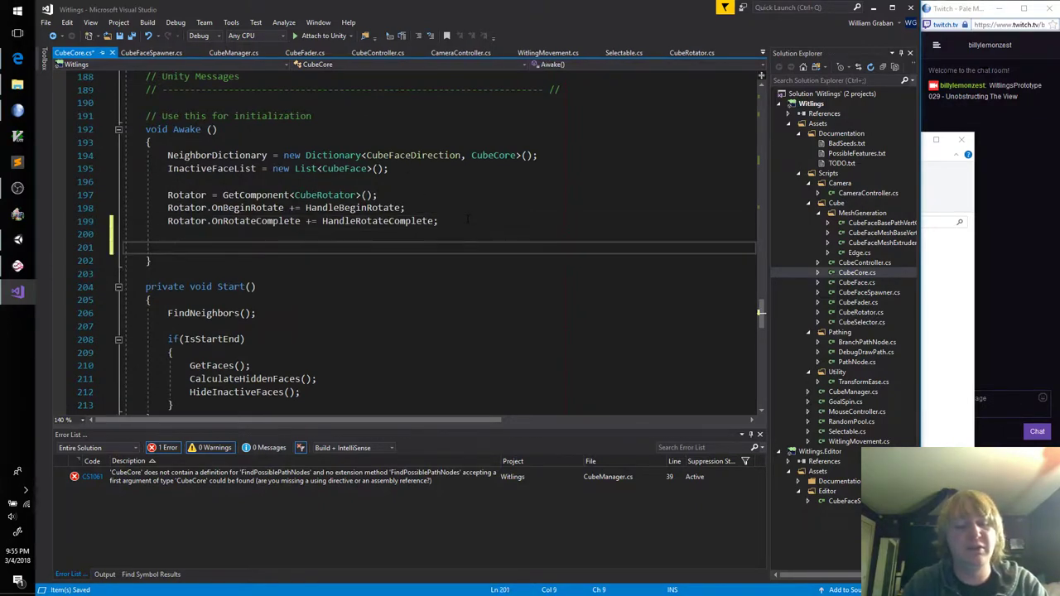
pyautogui.write('Fader = G')
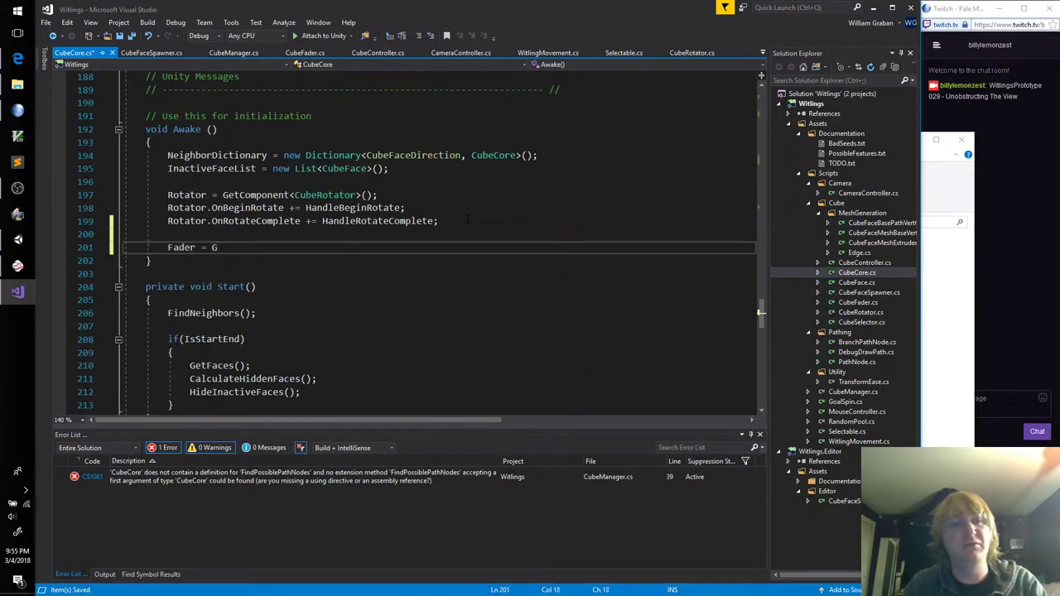
pyautogui.write('etComponent<Cube')
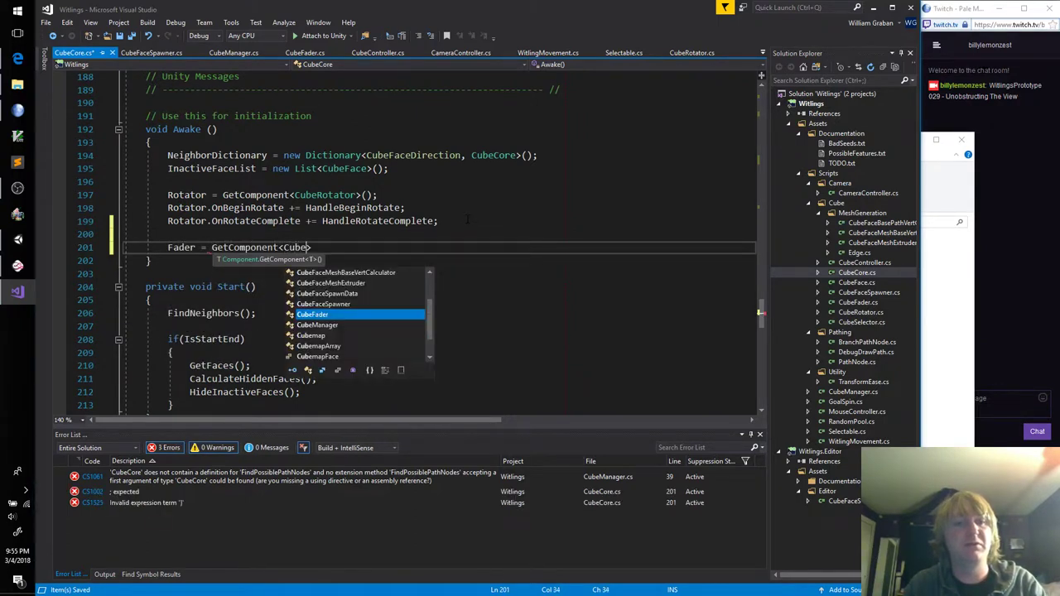
pyautogui.write('Fader>()')
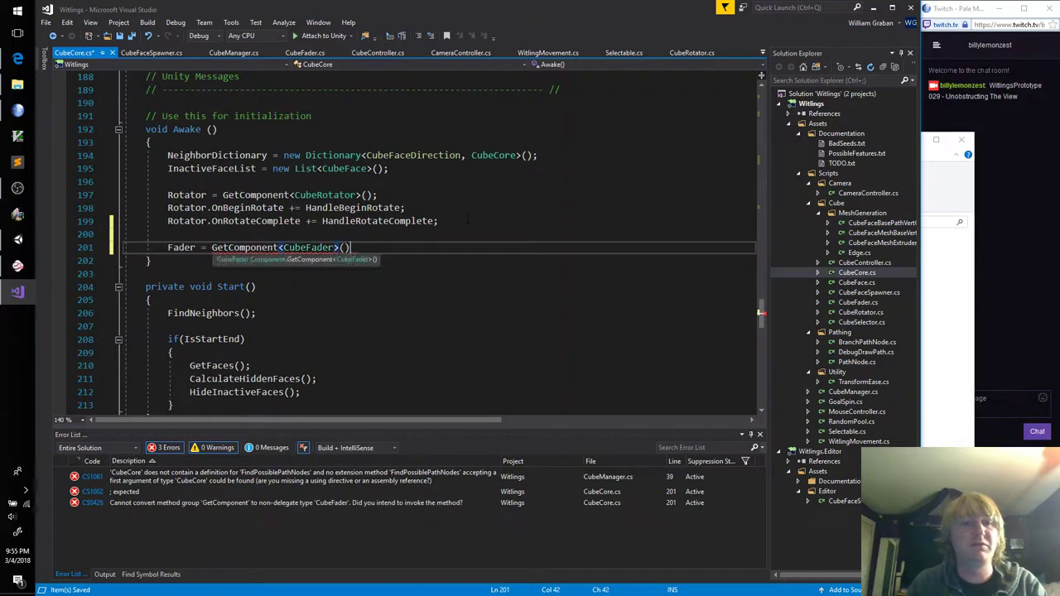
pyautogui.write(';')
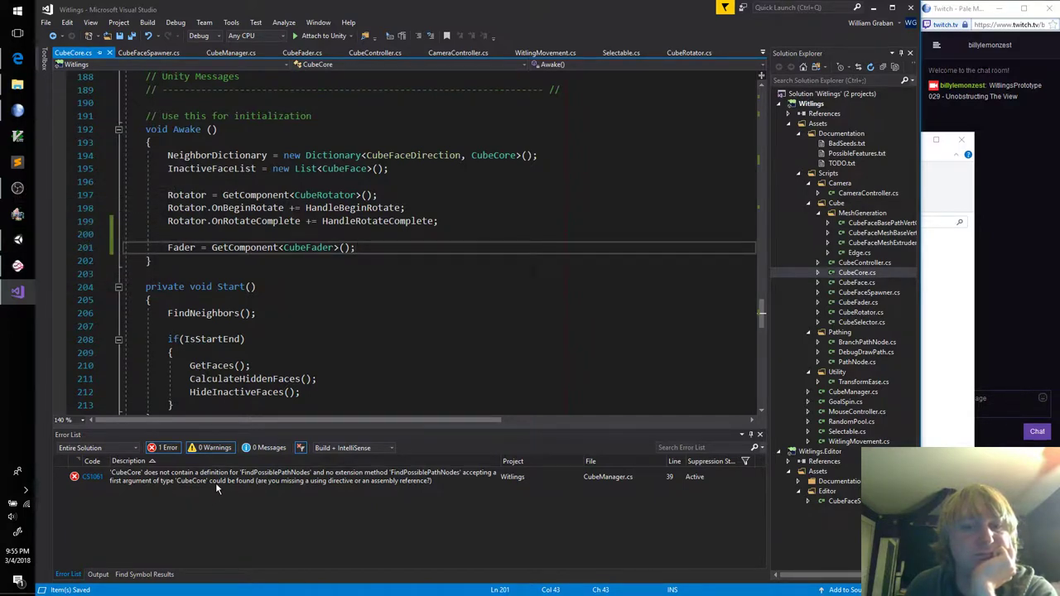
pyautogui.click(17, 239)
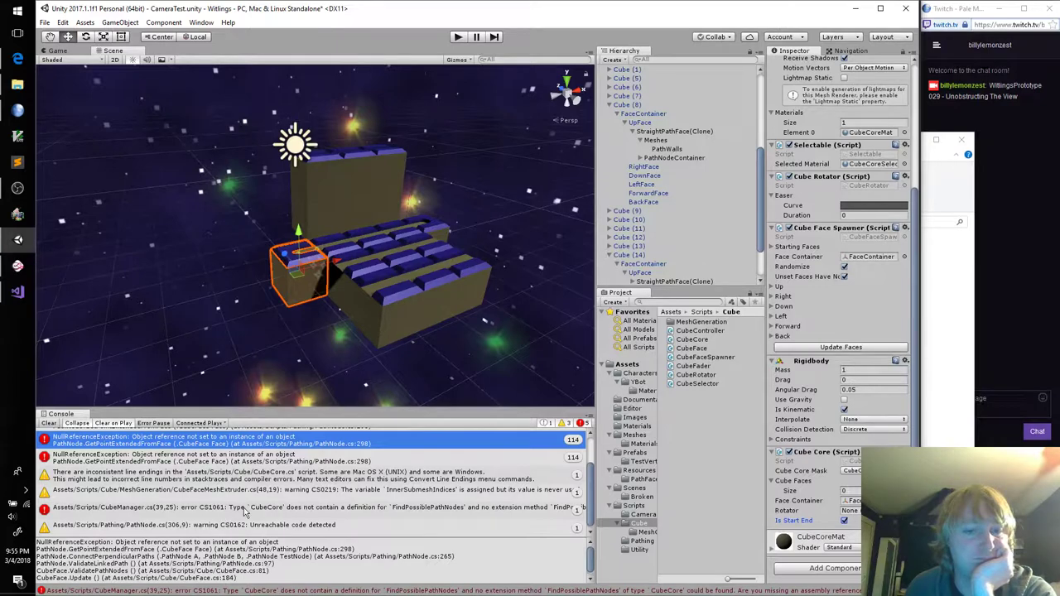
# Cut the broken FindPossiblePathNodes call from CubeManager.cs, then start the game in Unity
pyautogui.doubleClick(244, 509)
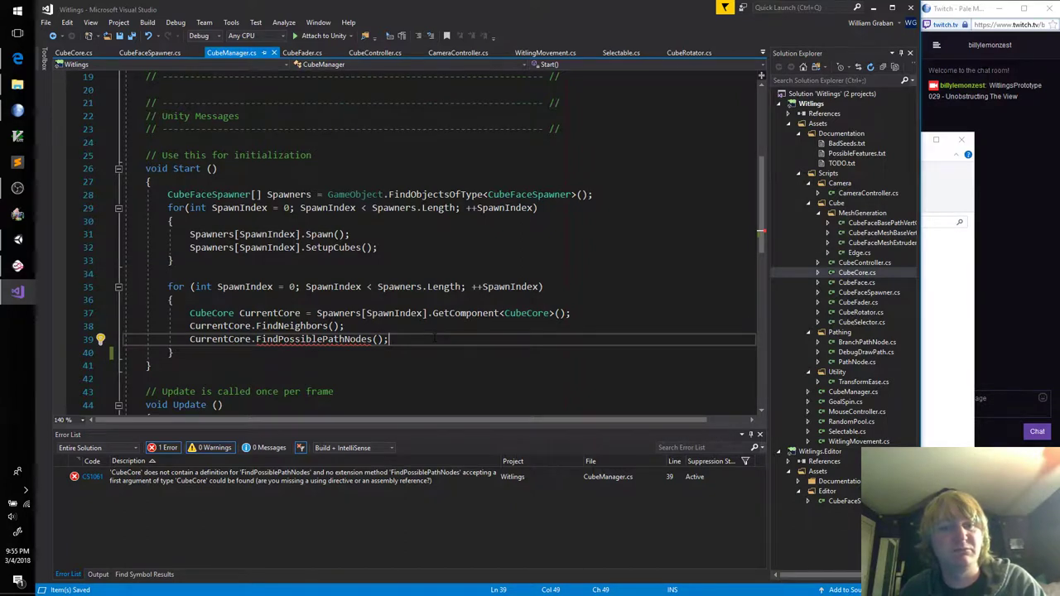
pyautogui.hotkey('ctrl', 'x')
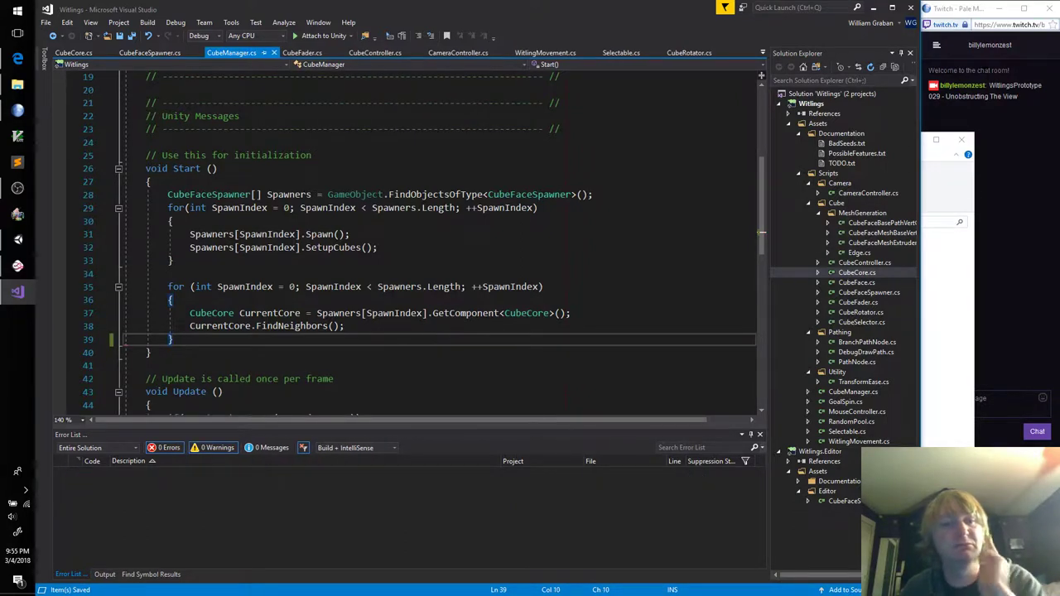
pyautogui.moveTo(22, 240)
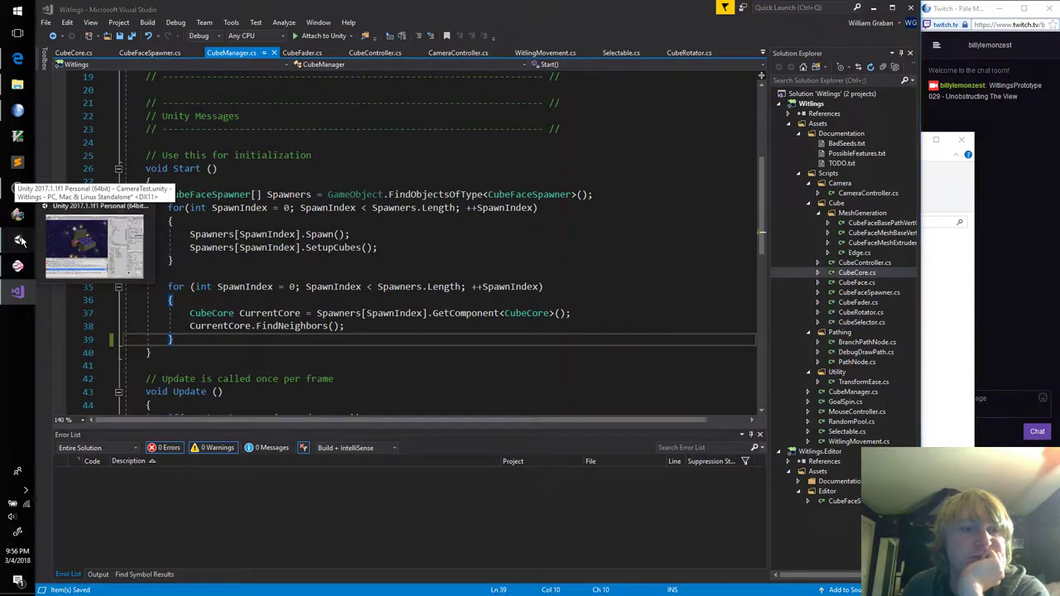
pyautogui.click(18, 240)
pyautogui.click(465, 39)
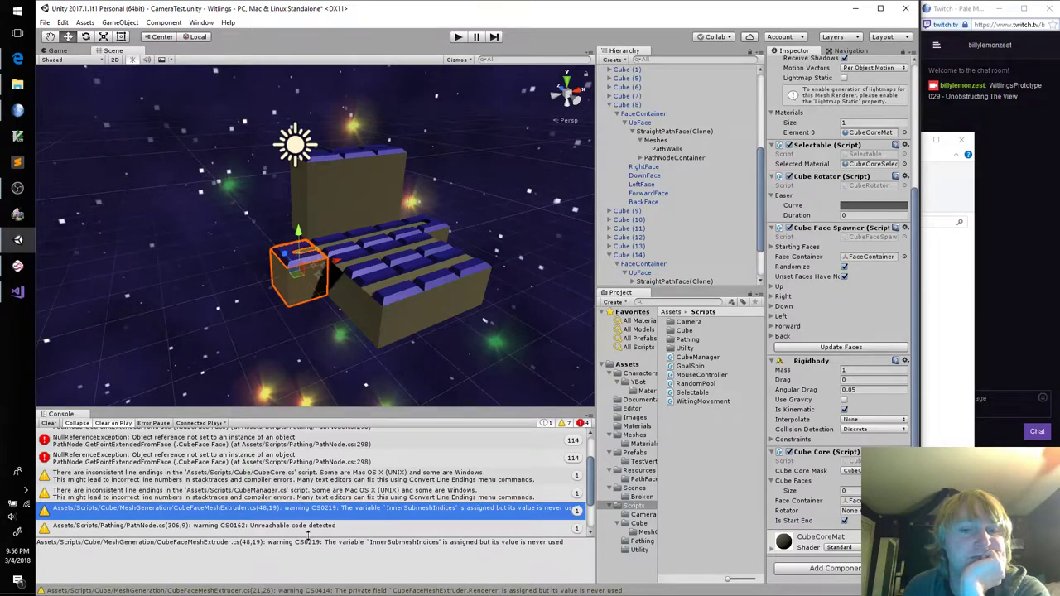
# Run the game, review Cube (2)'s Inspector components, then go back to the Scene view
pyautogui.click(456, 37)
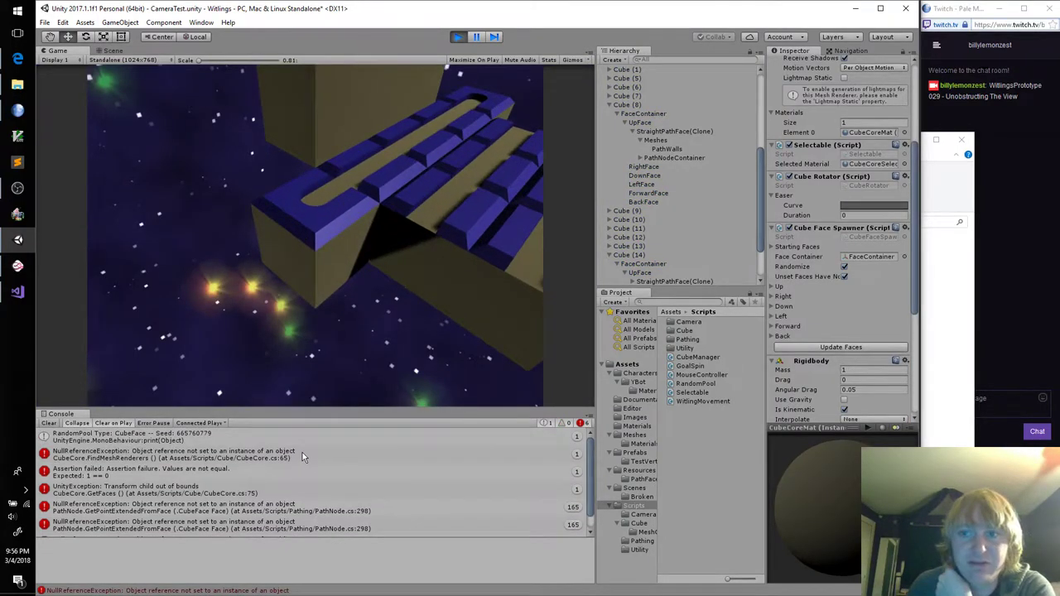
pyautogui.scroll(-5, 843, 256)
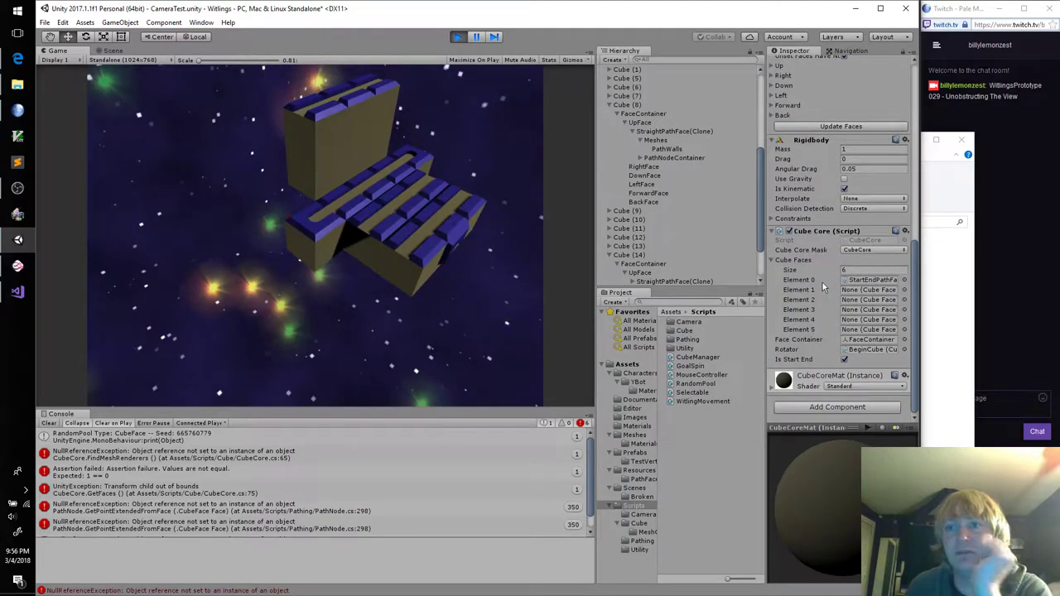
pyautogui.scroll(3, 679, 149)
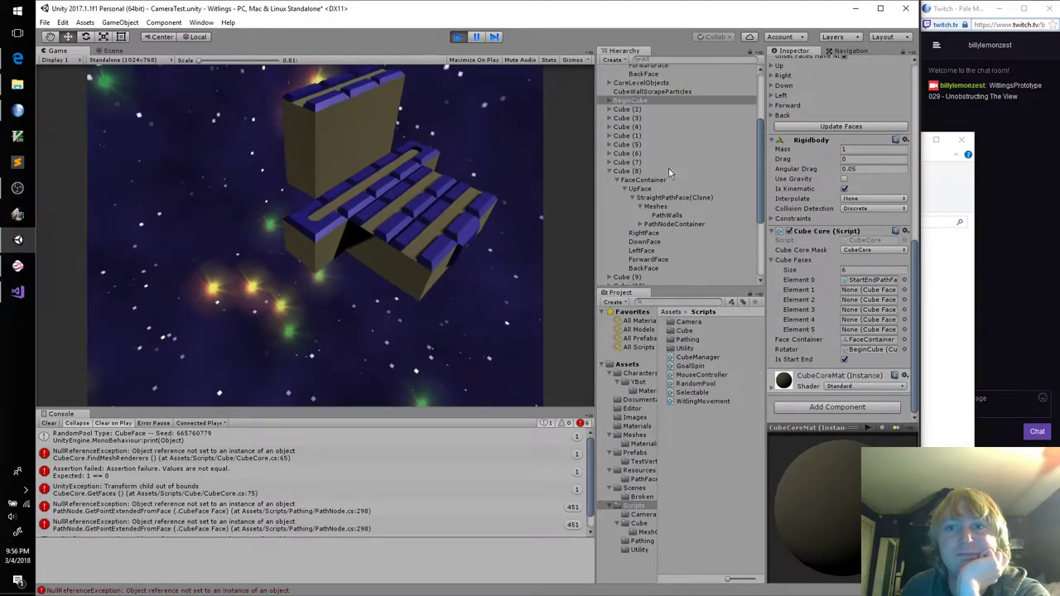
pyautogui.click(631, 109)
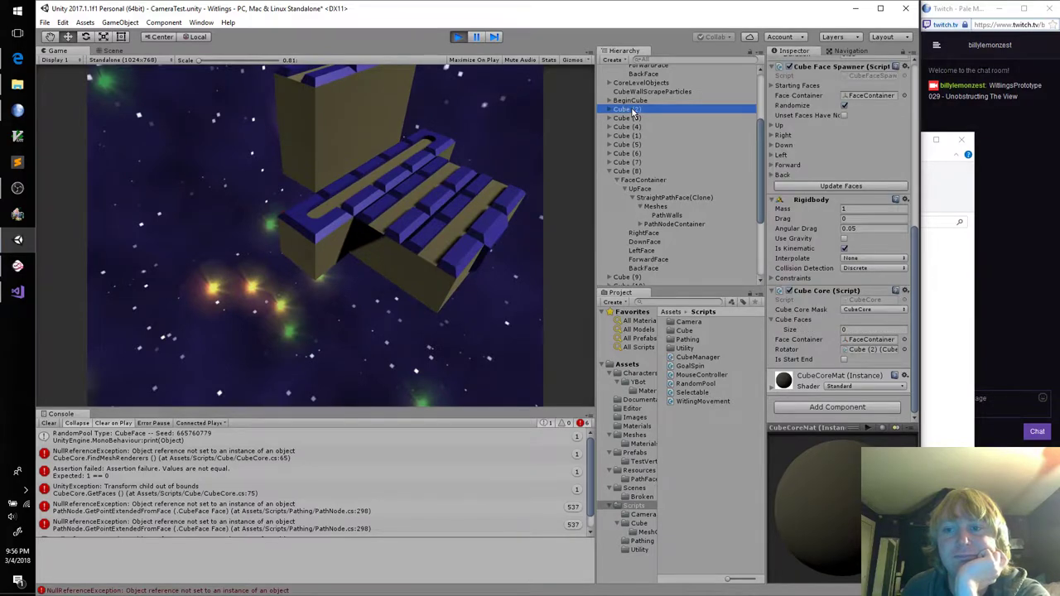
pyautogui.scroll(3, 868, 297)
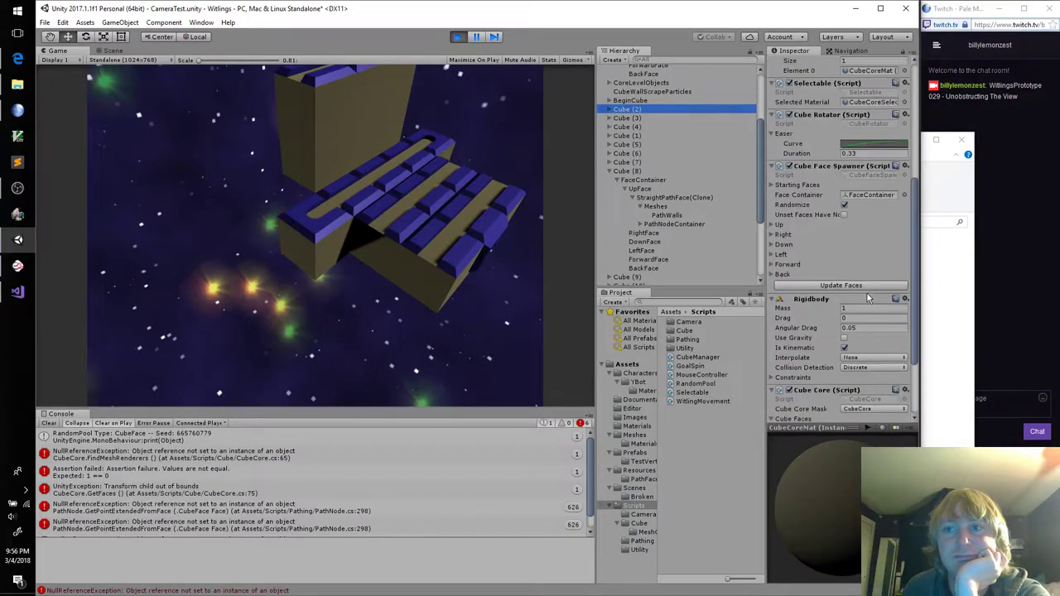
pyautogui.scroll(5, 867, 293)
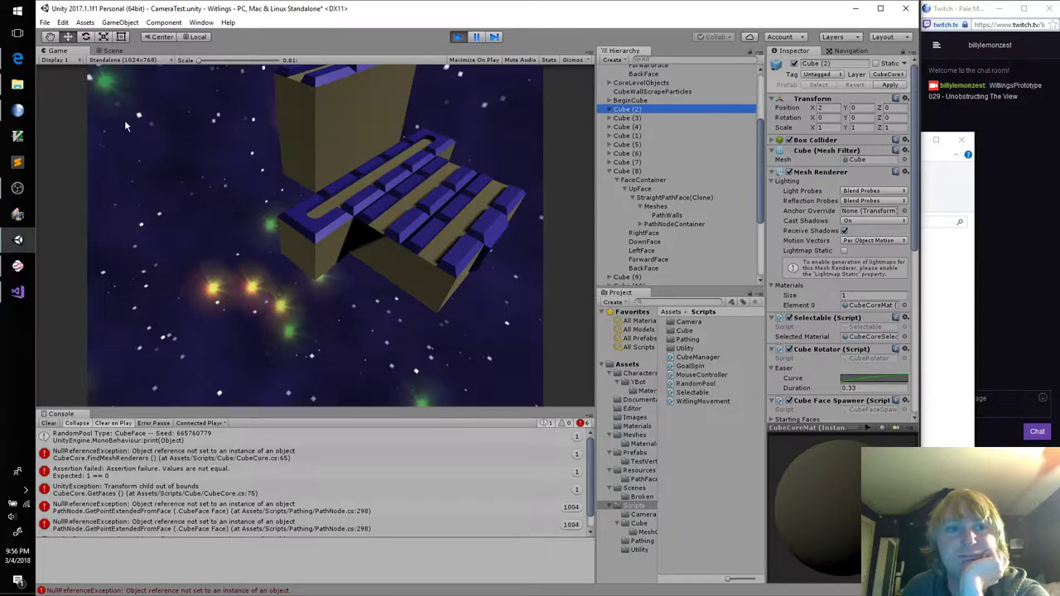
pyautogui.click(105, 53)
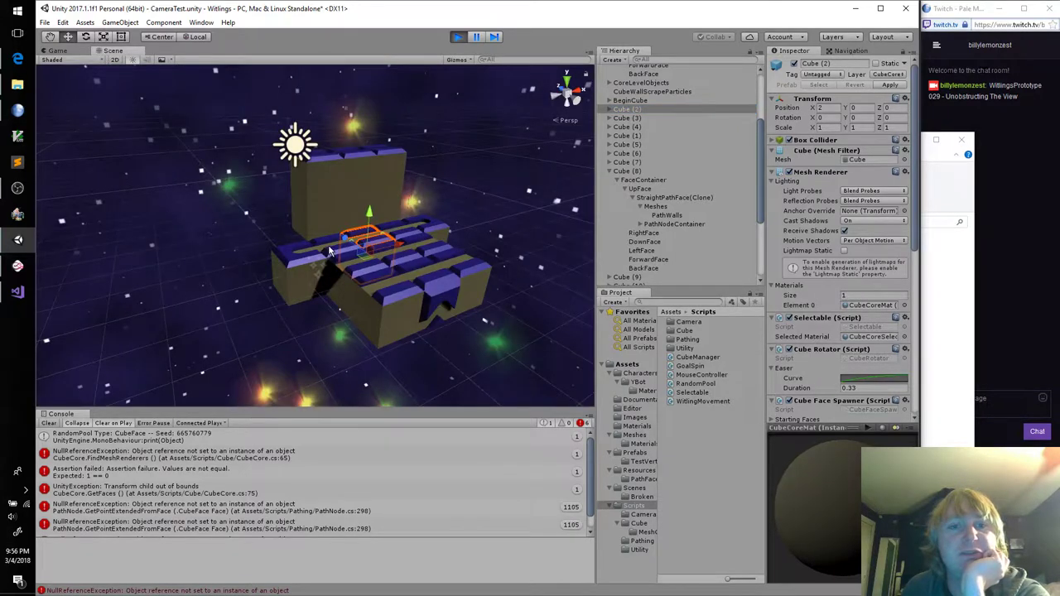
# Stop the game, update the cube's faces from its Up spawner settings, and apply to prefab
pyautogui.click(330, 251)
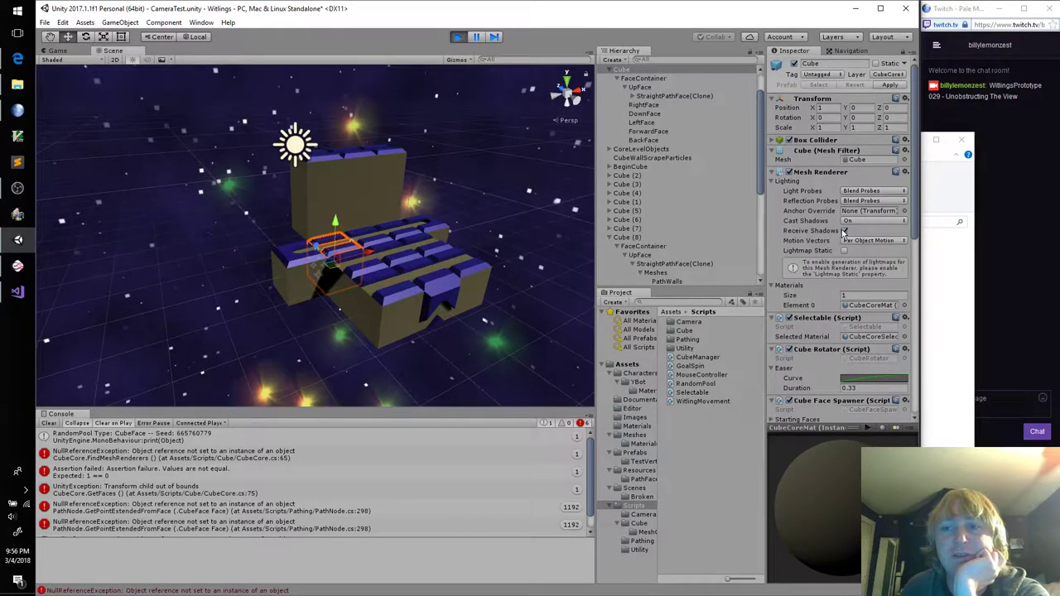
pyautogui.scroll(-10, 846, 296)
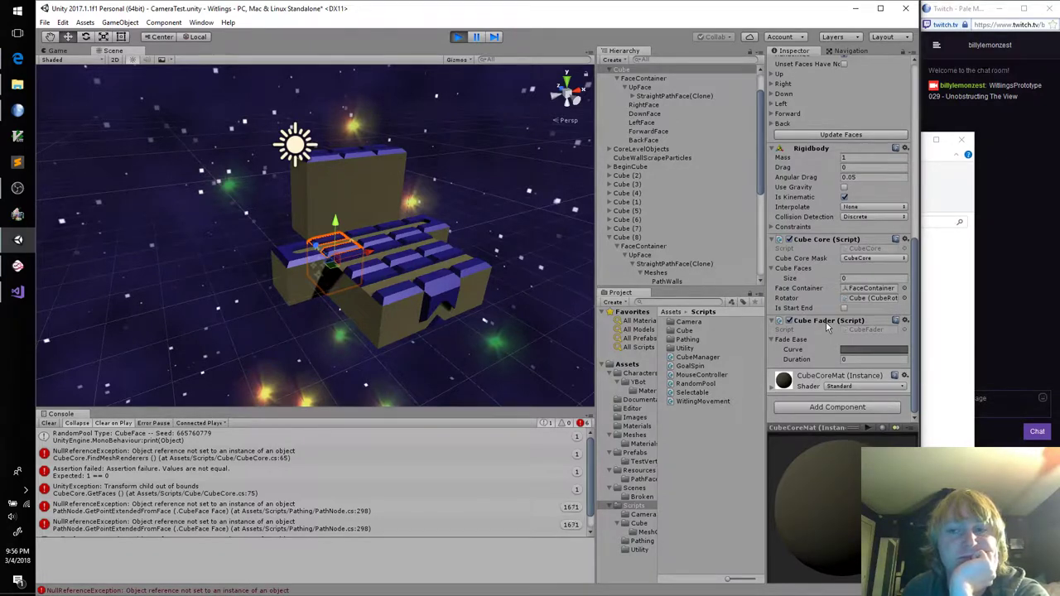
pyautogui.click(458, 36)
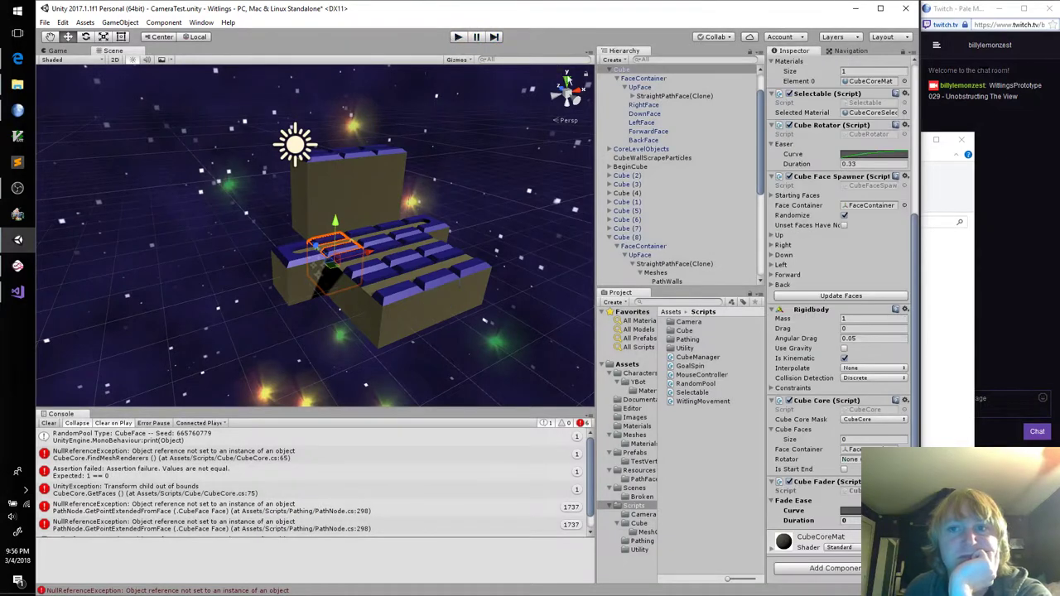
pyautogui.scroll(5, 872, 191)
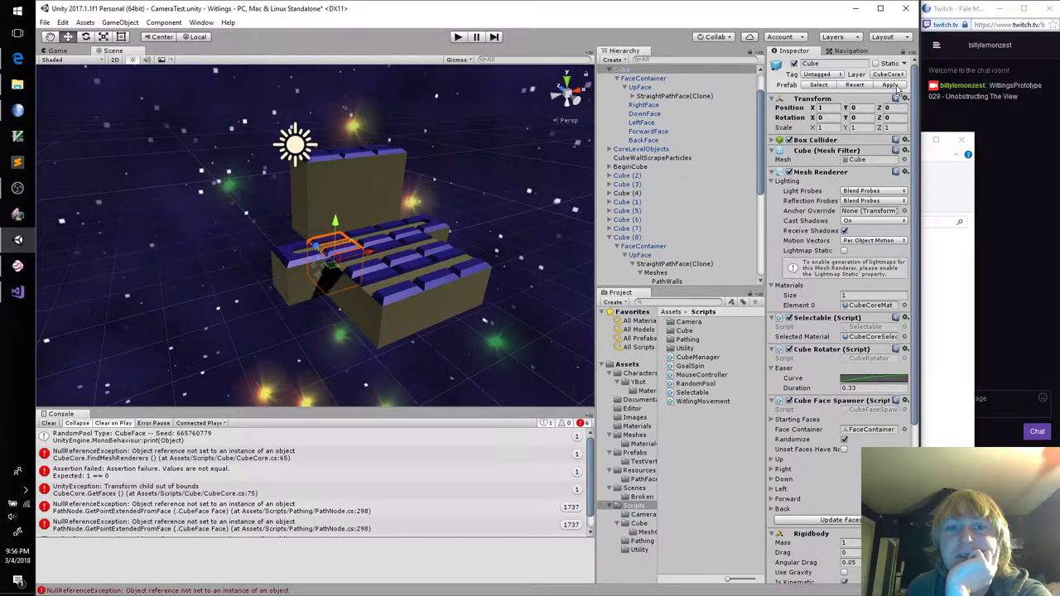
pyautogui.click(772, 460)
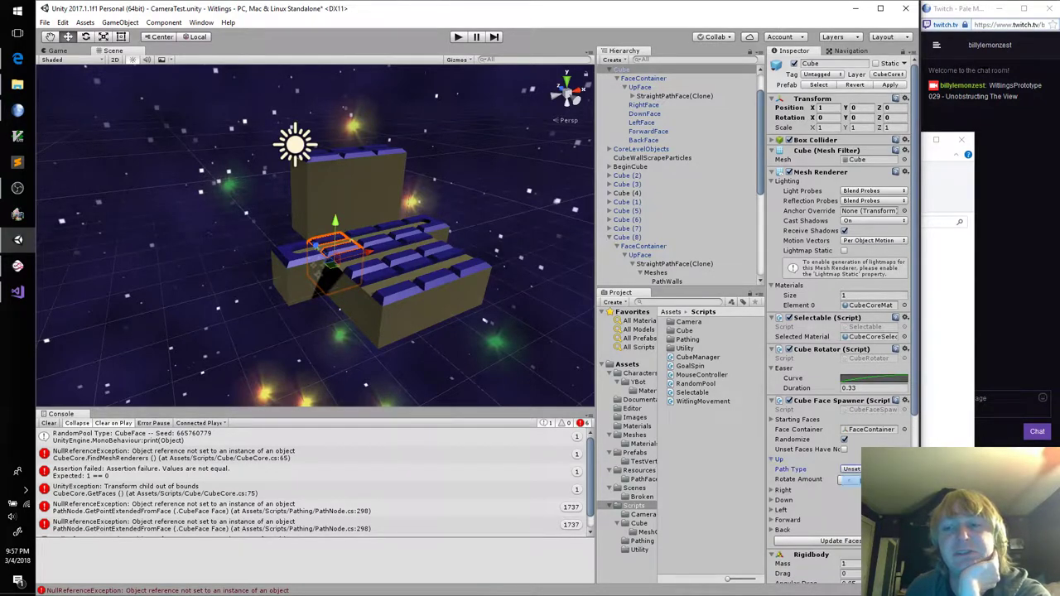
pyautogui.click(829, 544)
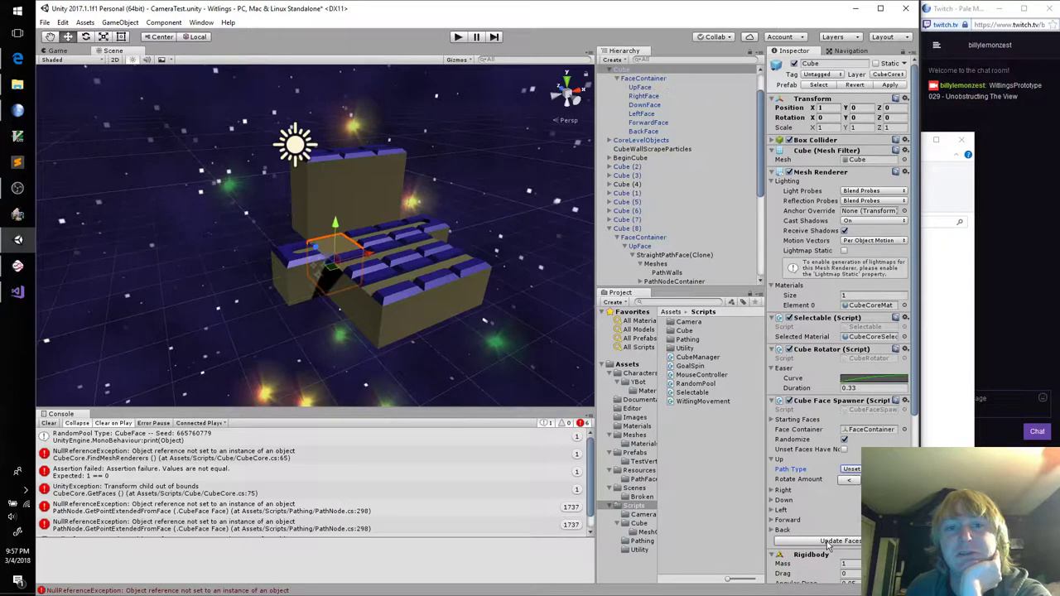
pyautogui.click(891, 87)
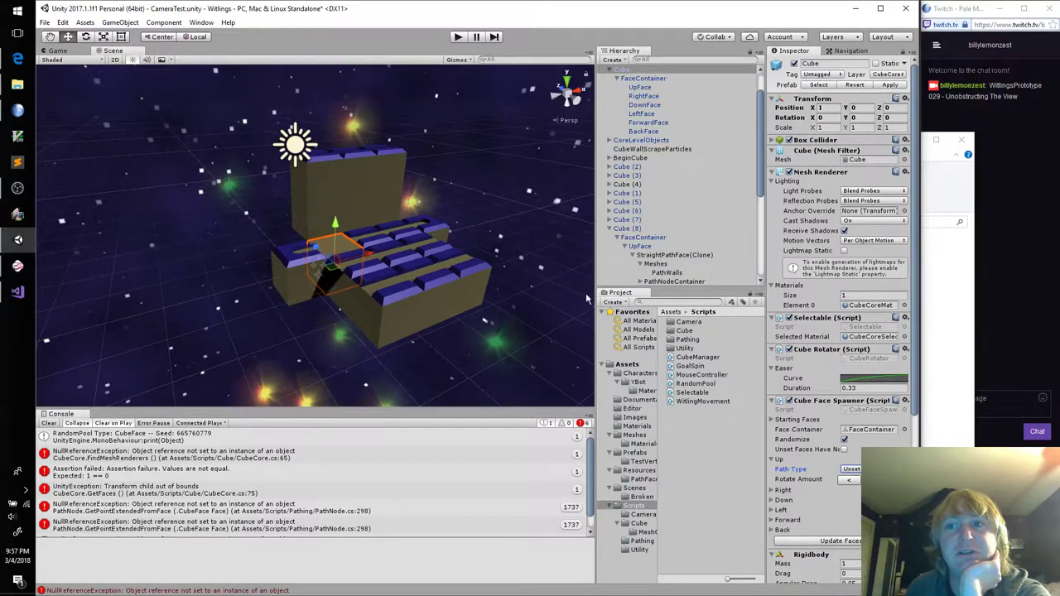
# Select Cube (13), Cube (10), and finally the cube named Cube in the scene
pyautogui.click(370, 310)
pyautogui.click(372, 309)
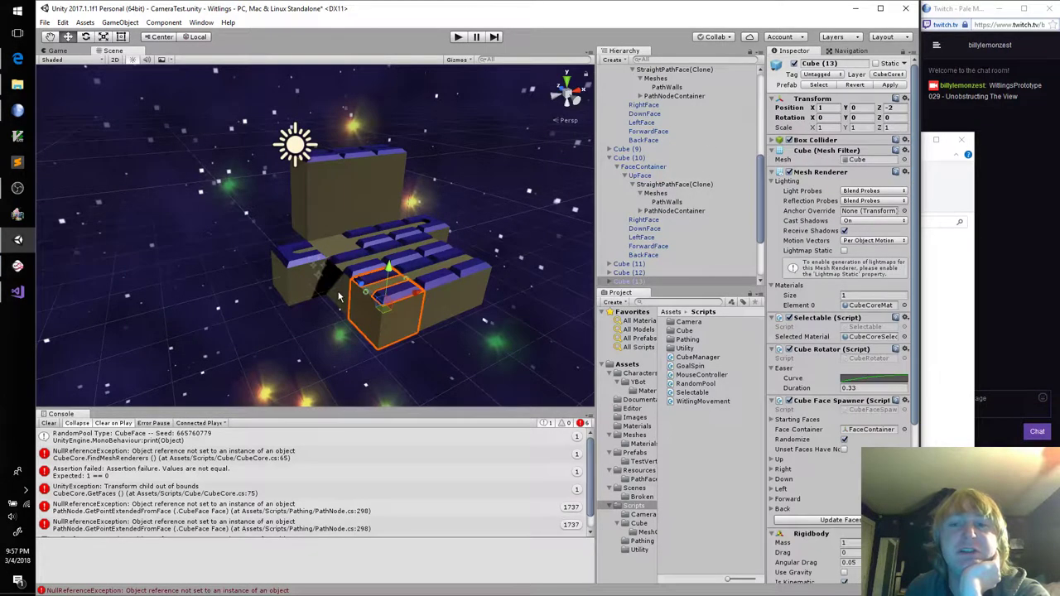
pyautogui.click(338, 295)
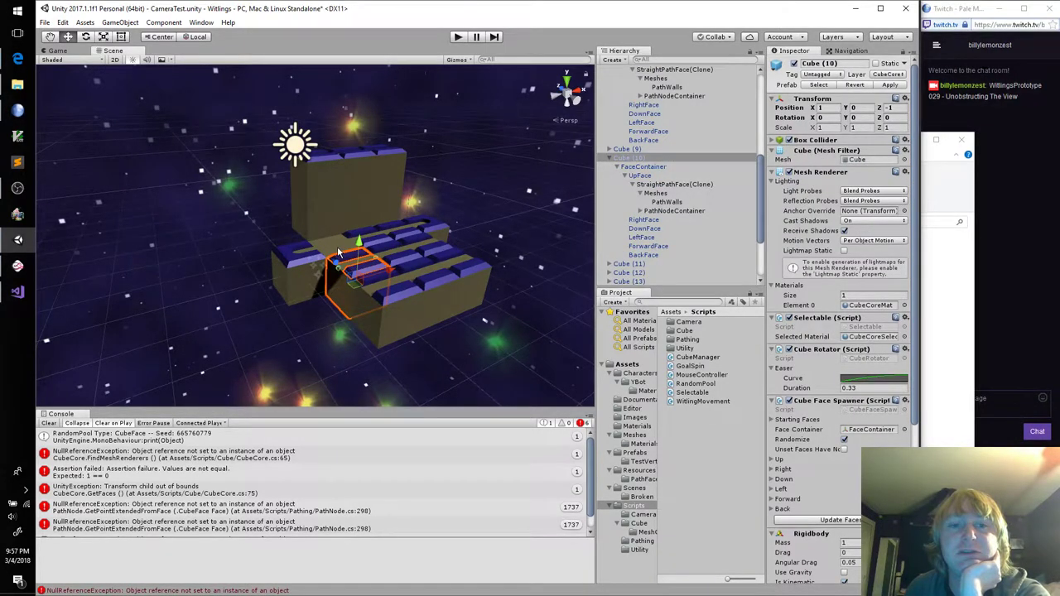
pyautogui.click(338, 253)
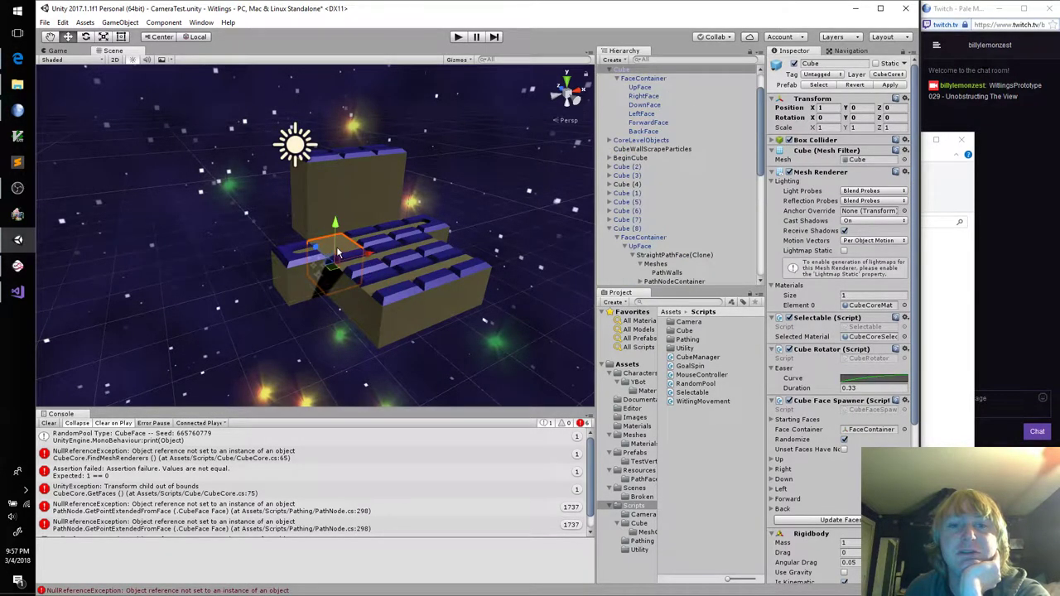
# Rerun the game and open the NullReferenceException's source at CubeCore.cs line 65
pyautogui.click(456, 38)
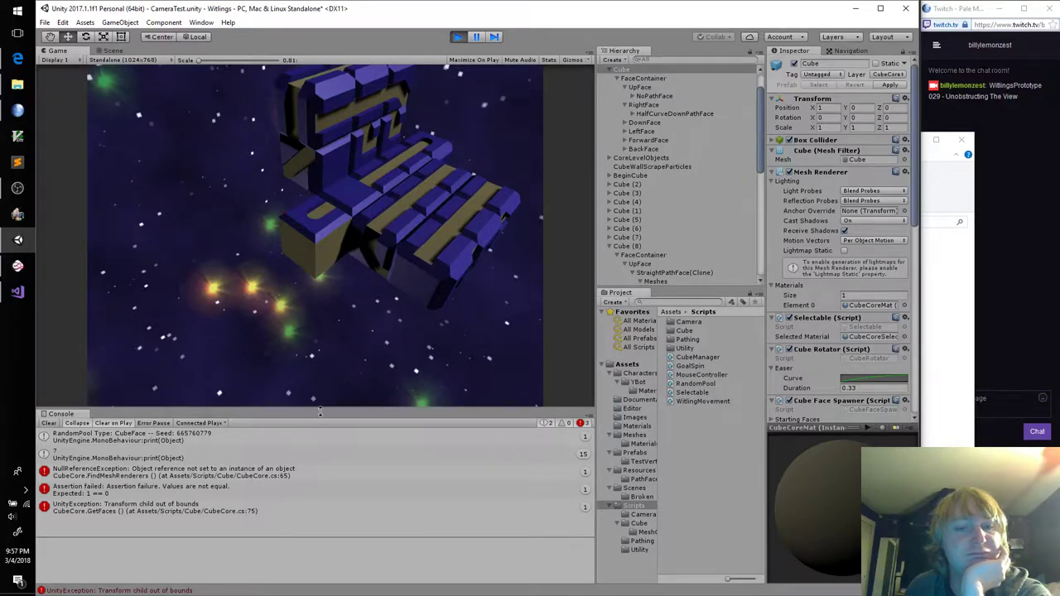
pyautogui.click(280, 458)
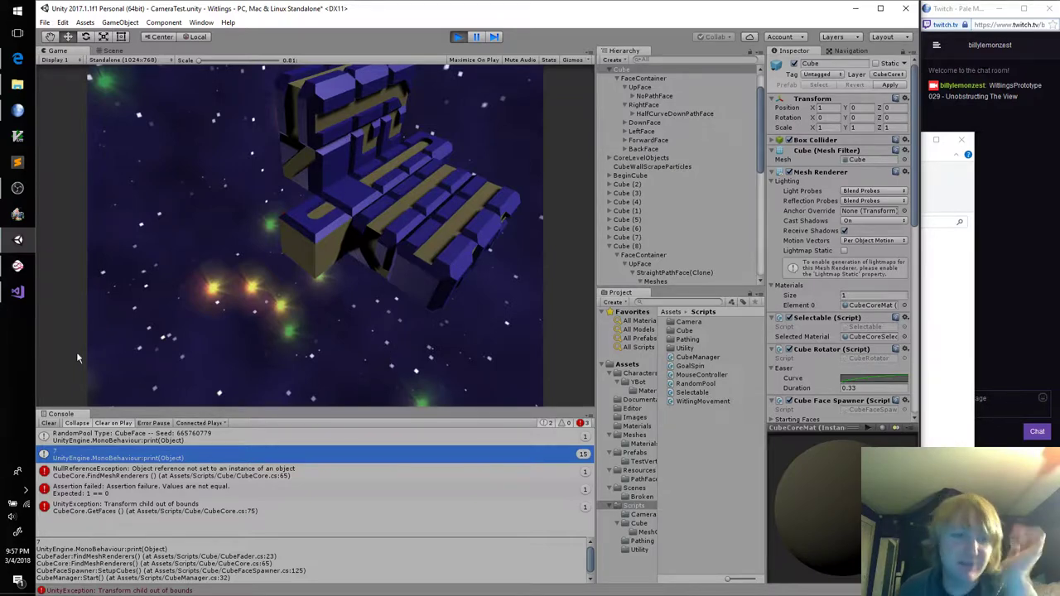
pyautogui.doubleClick(255, 473)
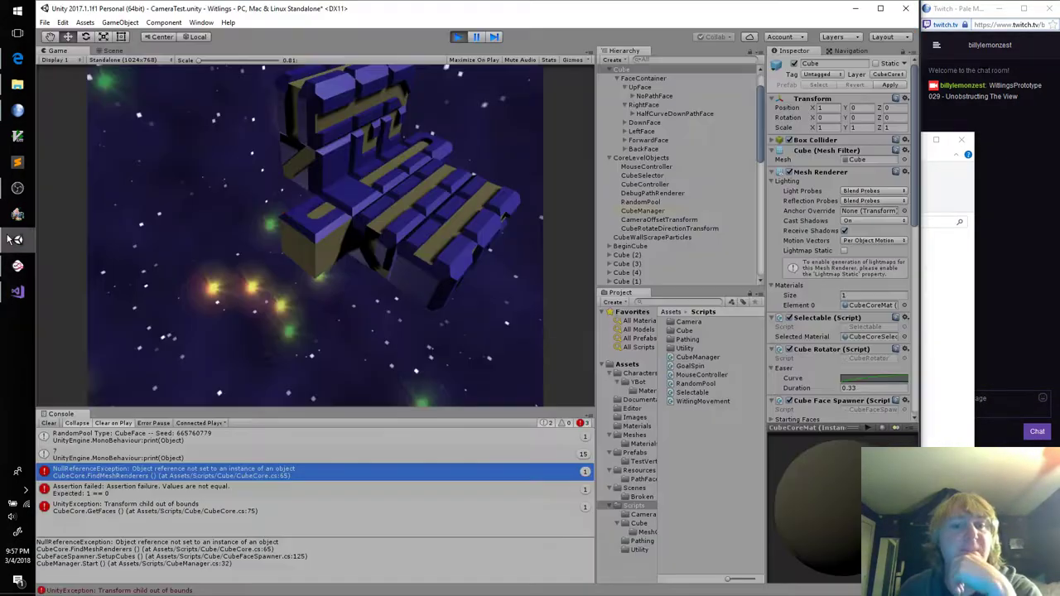
pyautogui.click(18, 240)
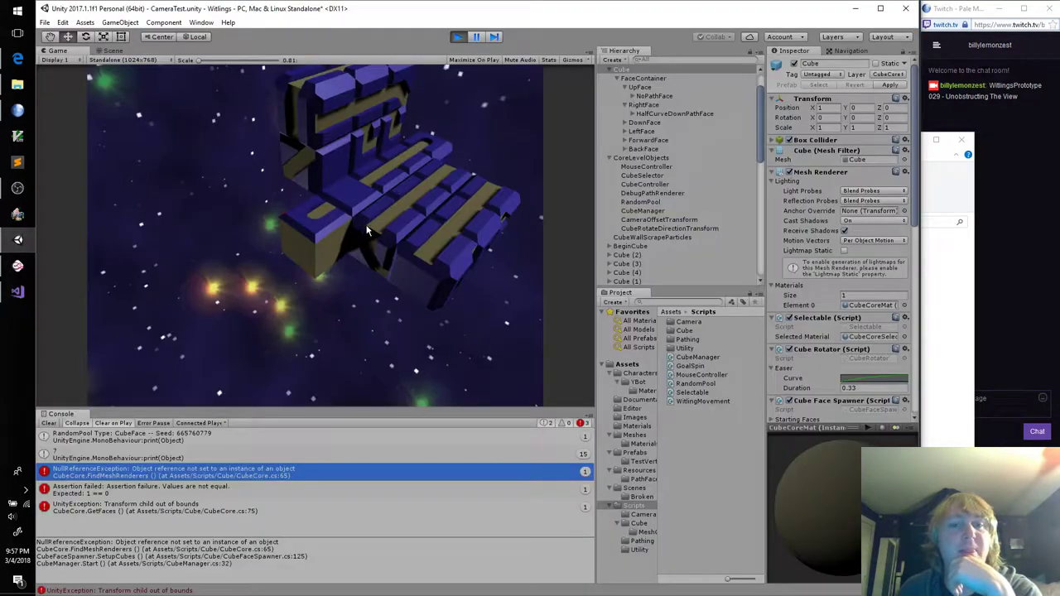
# Stop the game, check line 64 of the code, and add a Cube Fader component to BeginCube
pyautogui.click(460, 37)
pyautogui.click(304, 285)
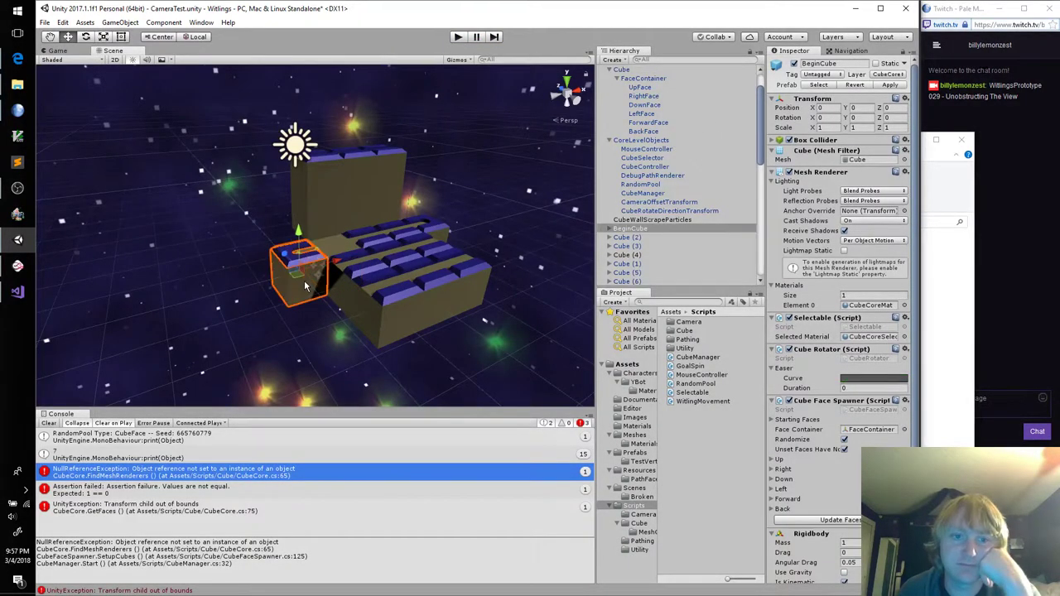
pyautogui.click(17, 291)
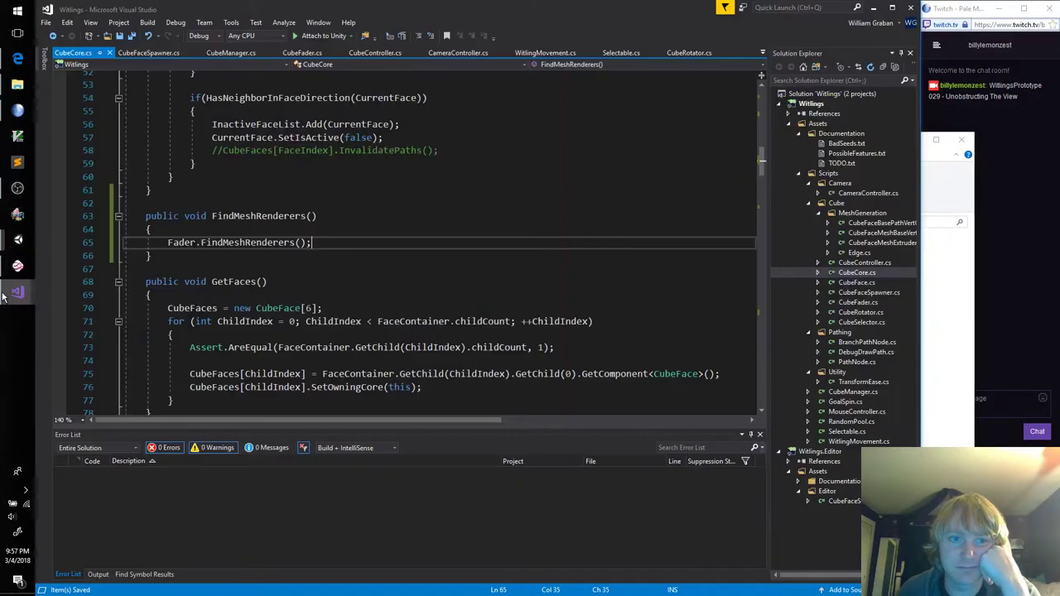
pyautogui.click(151, 228)
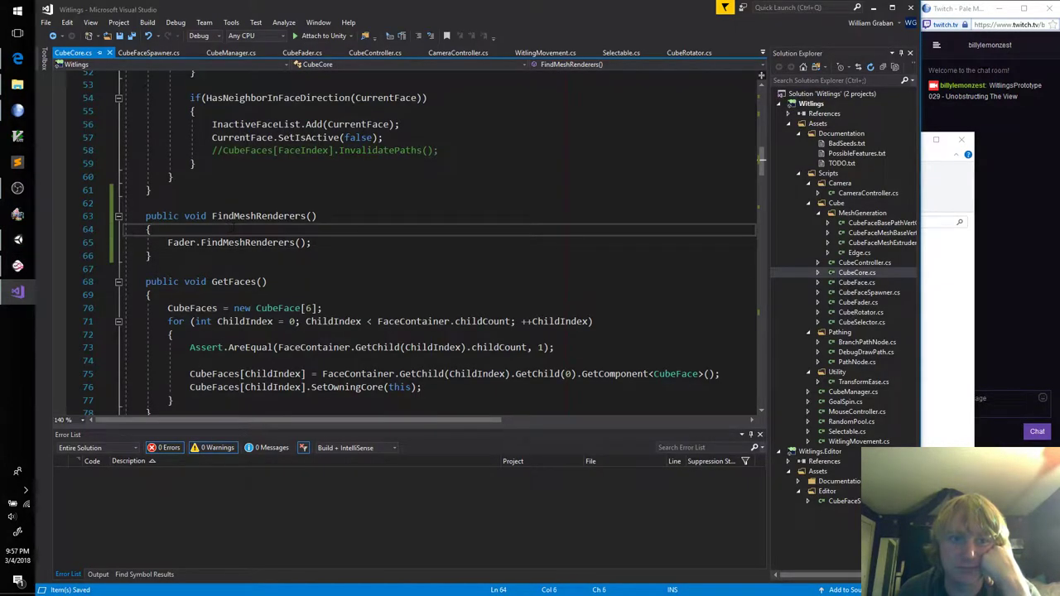
pyautogui.click(18, 239)
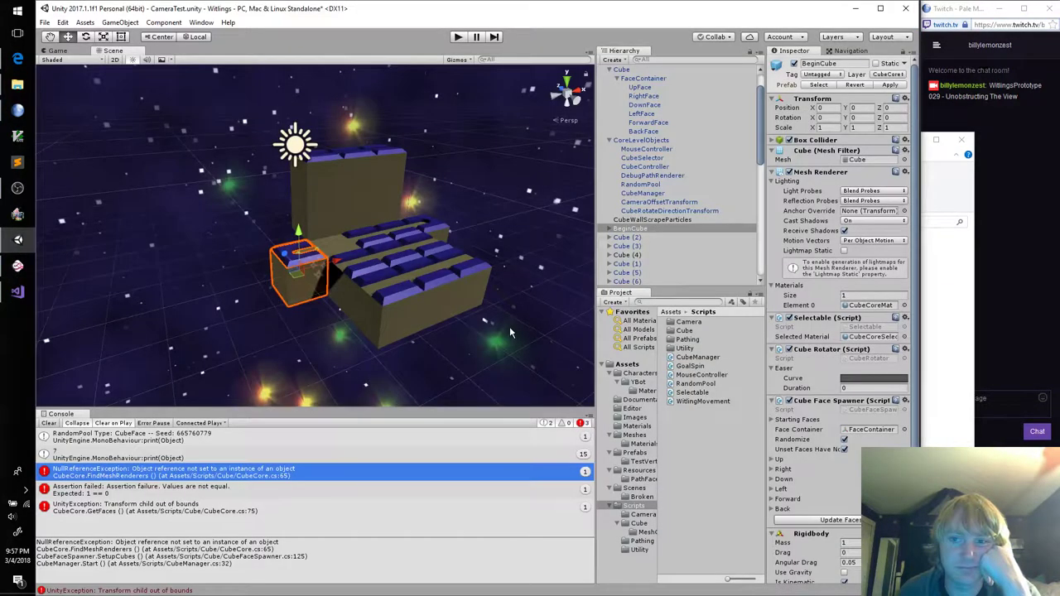
pyautogui.scroll(-5, 826, 379)
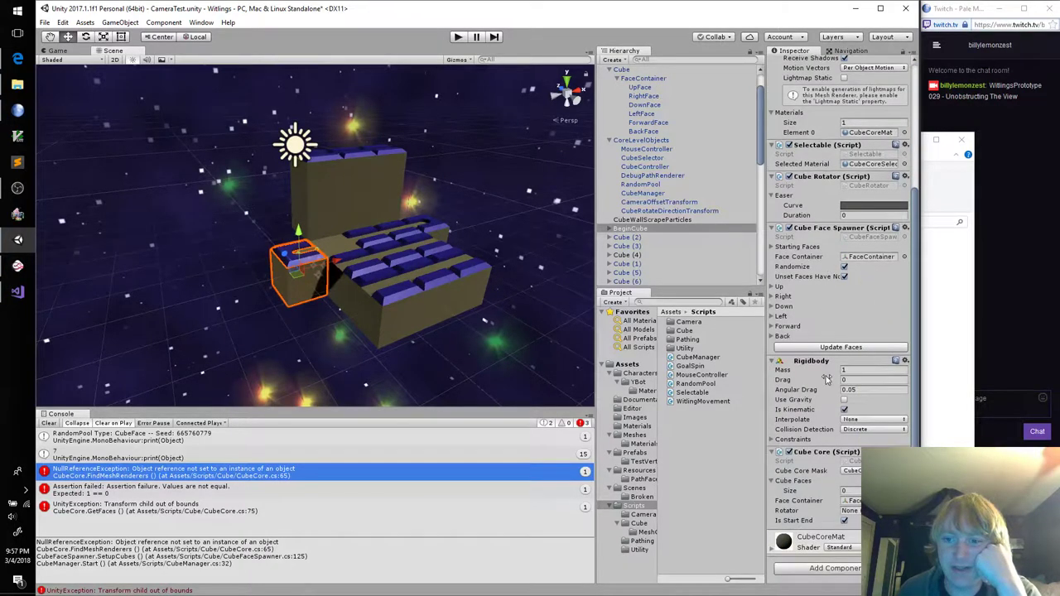
pyautogui.click(829, 568)
pyautogui.write('Fader')
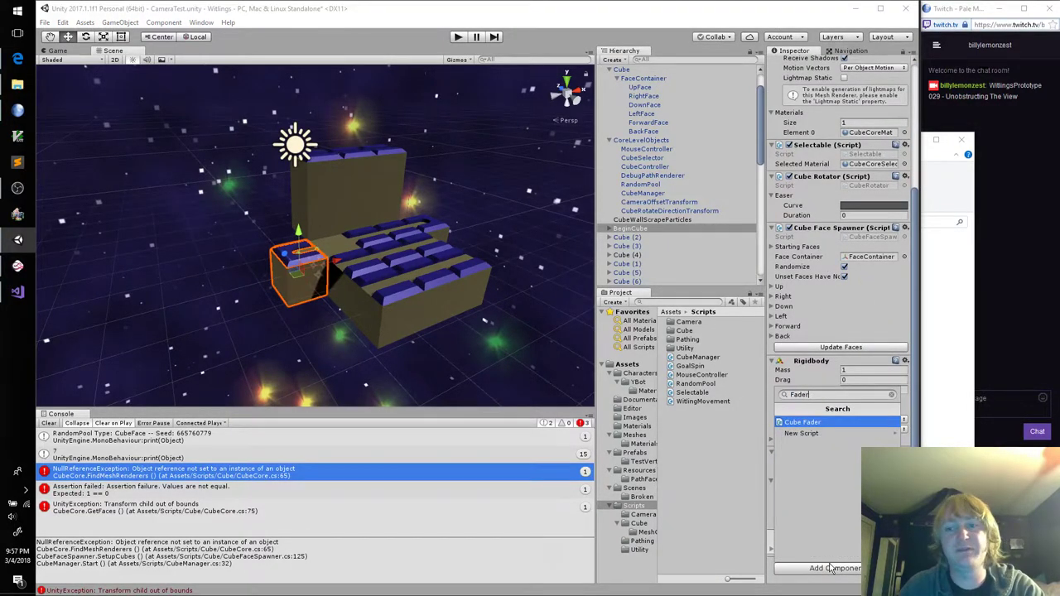
pyautogui.press('Return')
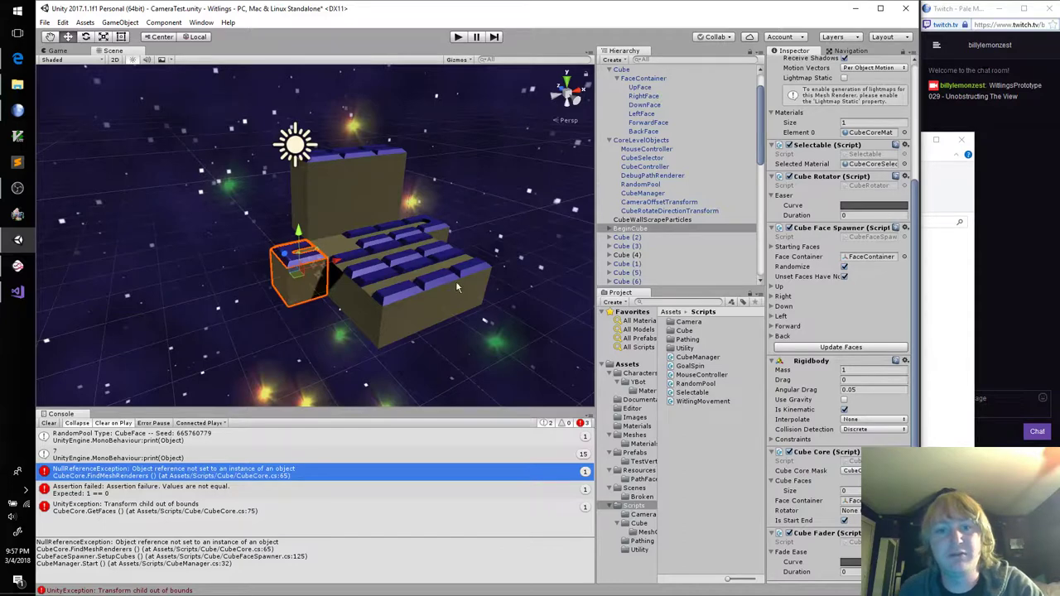
# Add a Cube Fader component to Cube (4) and run the game to test it
pyautogui.click(439, 234)
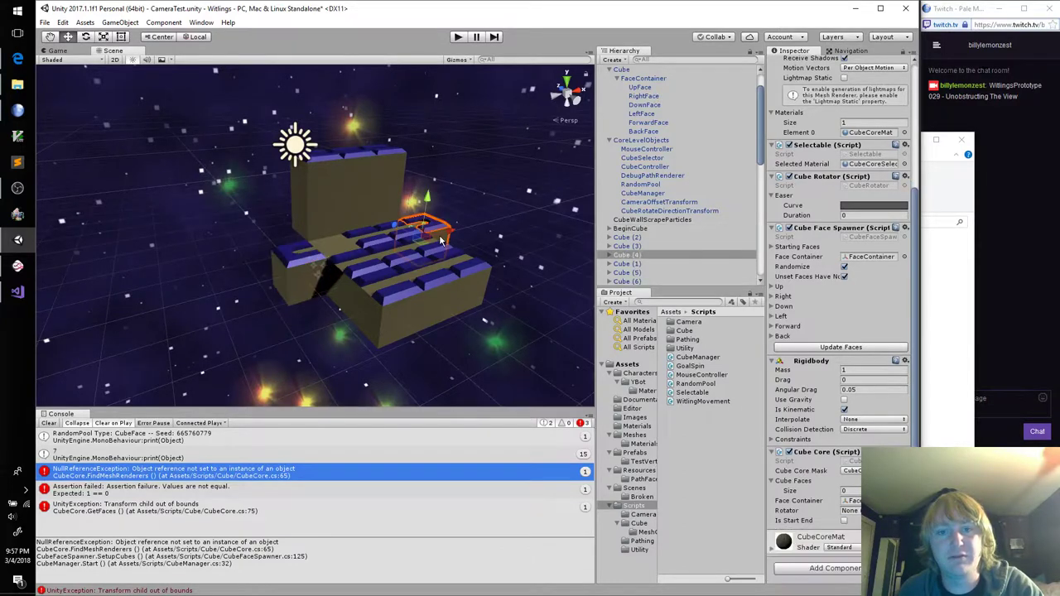
pyautogui.click(833, 569)
pyautogui.write('Fader')
pyautogui.press('Return')
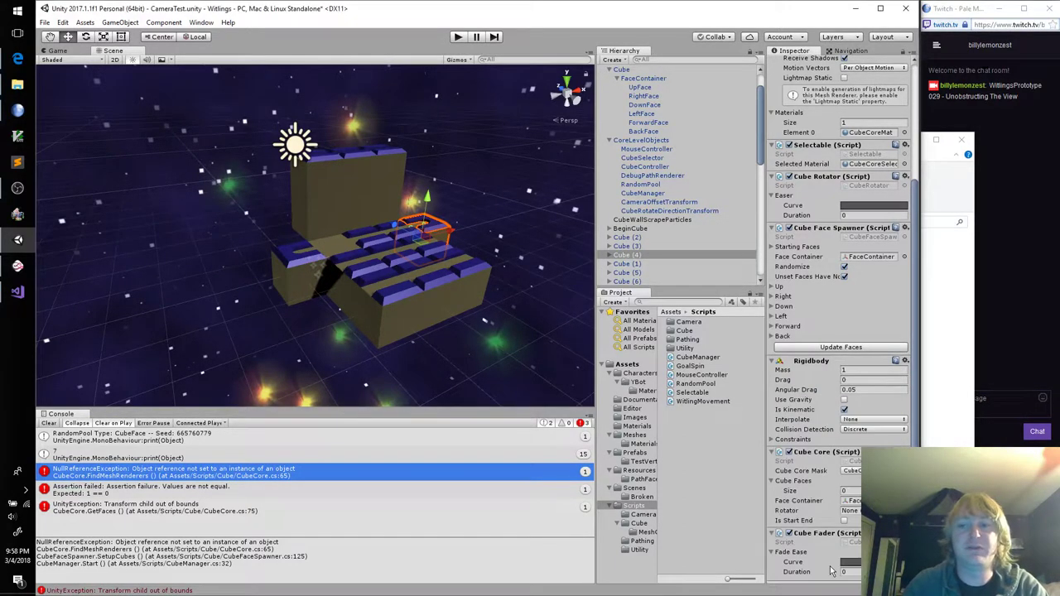
pyautogui.click(459, 38)
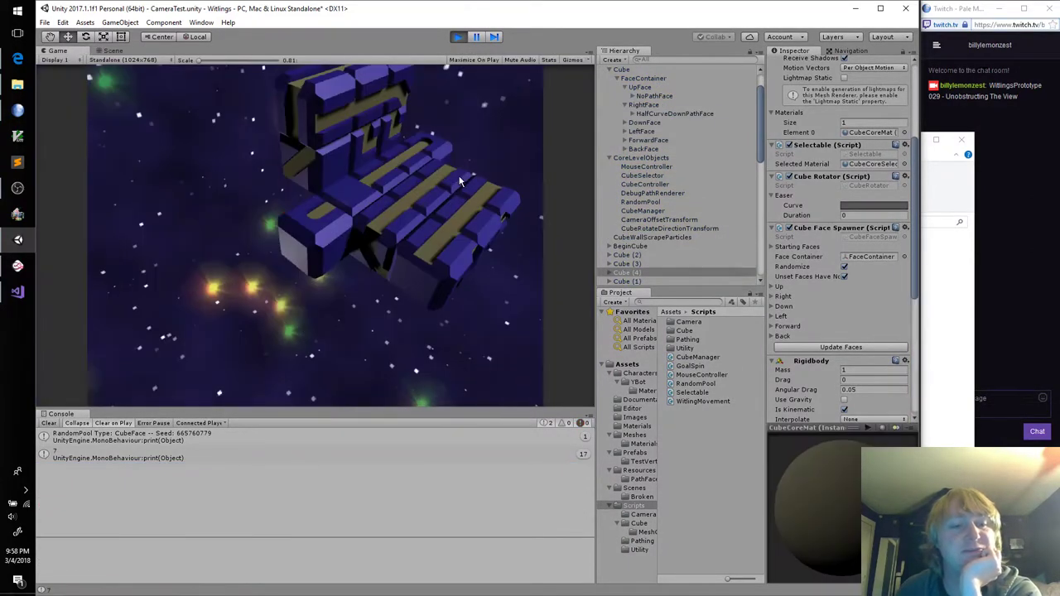
# Set Cube's Up starting face Path Type to Straight and regenerate its faces
pyautogui.click(458, 37)
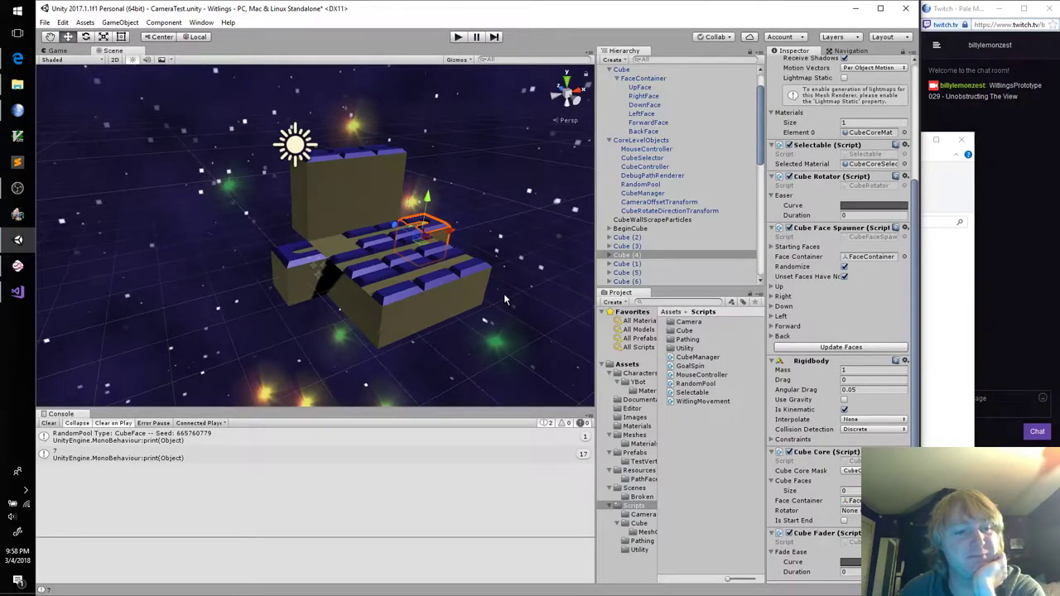
pyautogui.click(335, 248)
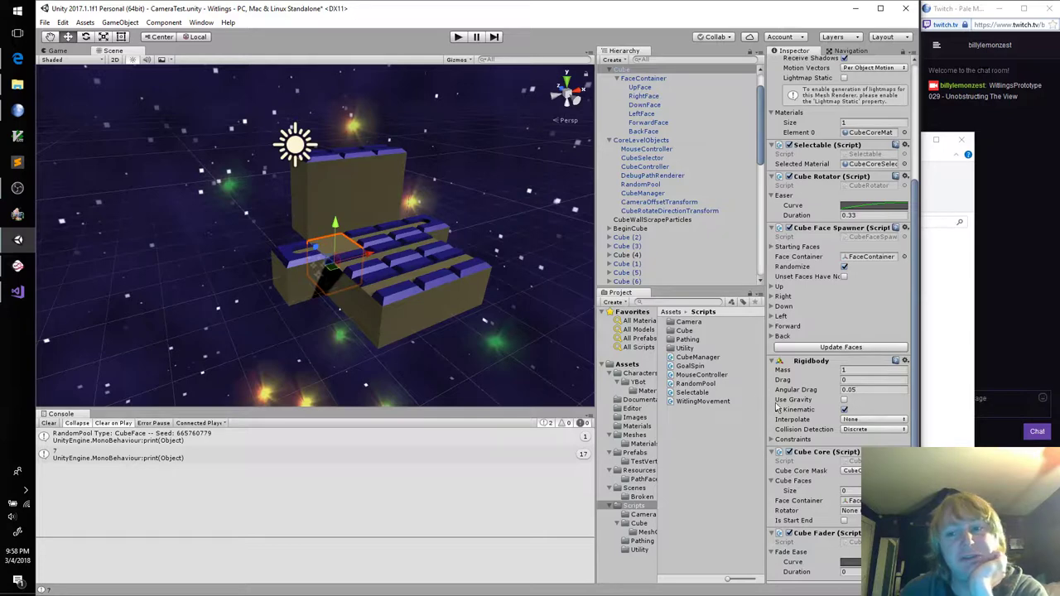
pyautogui.scroll(-2, 858, 481)
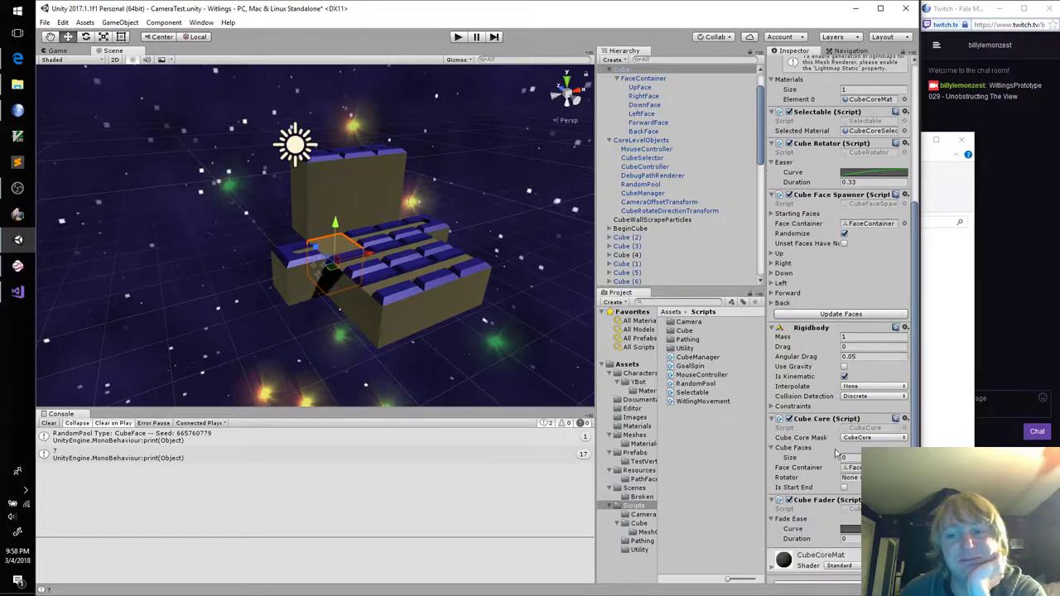
pyautogui.click(775, 236)
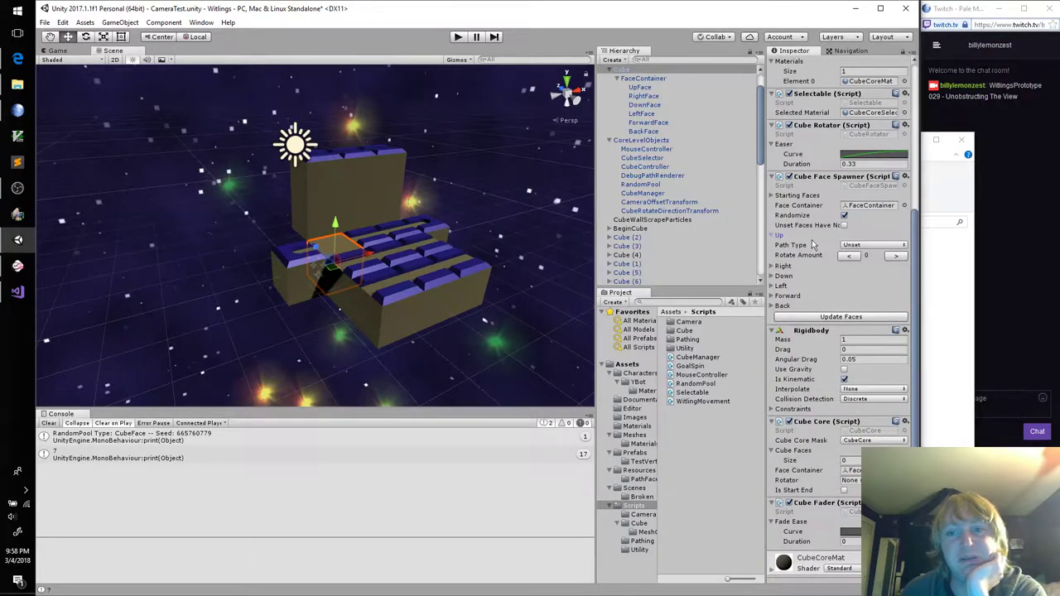
pyautogui.click(876, 247)
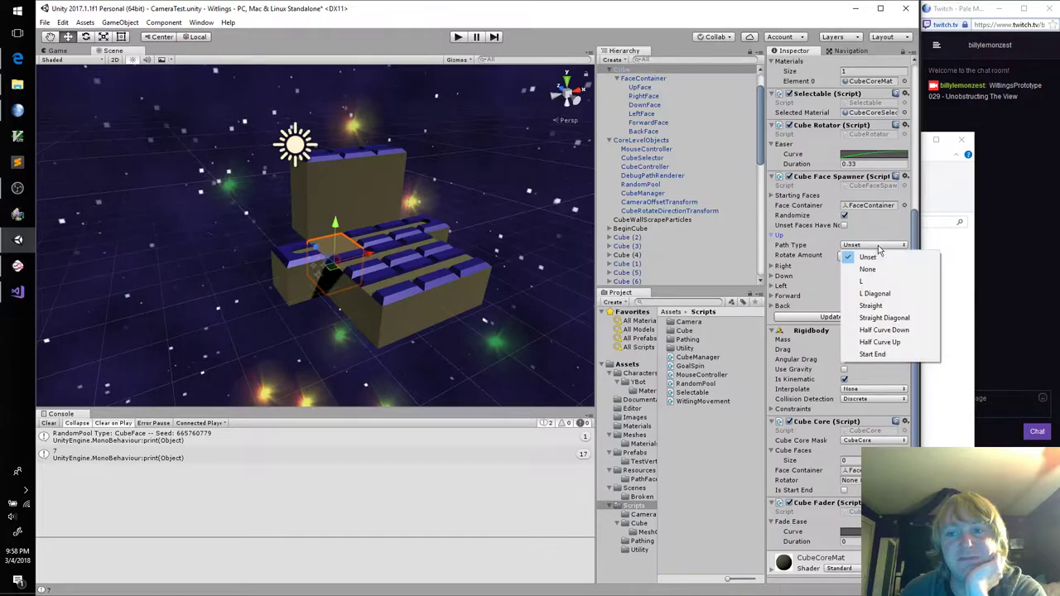
pyautogui.click(874, 305)
pyautogui.click(861, 318)
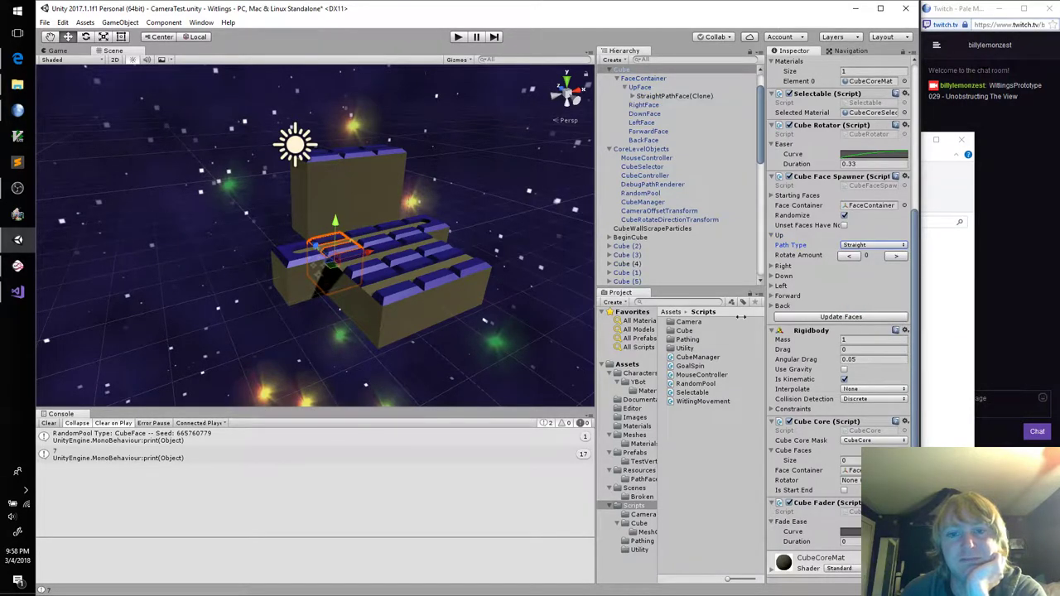
pyautogui.click(456, 354)
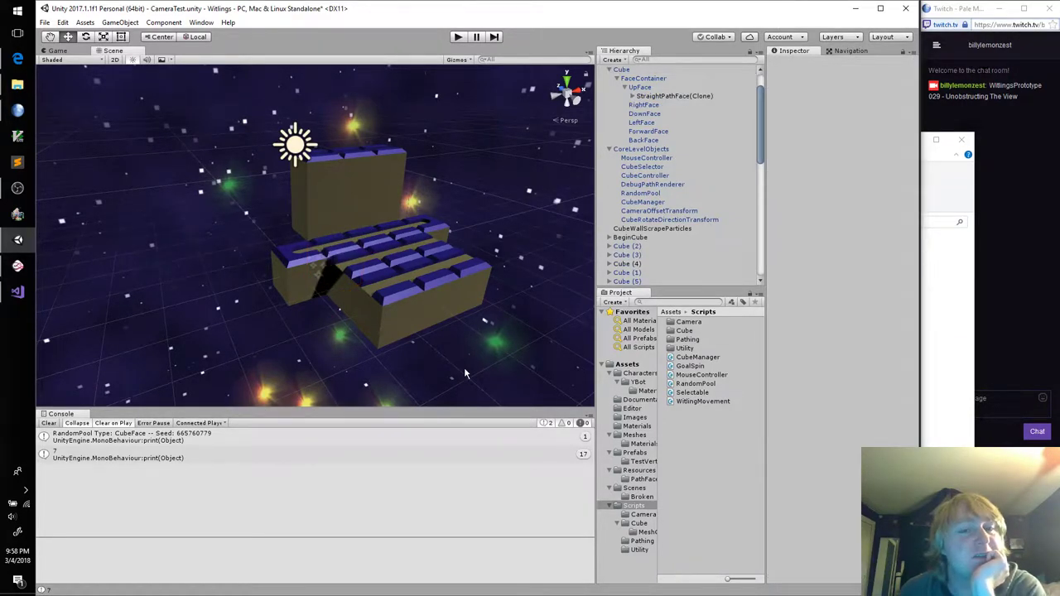
# Play-test the level until the console logs 'Dead end!', then stop the game
pyautogui.click(457, 36)
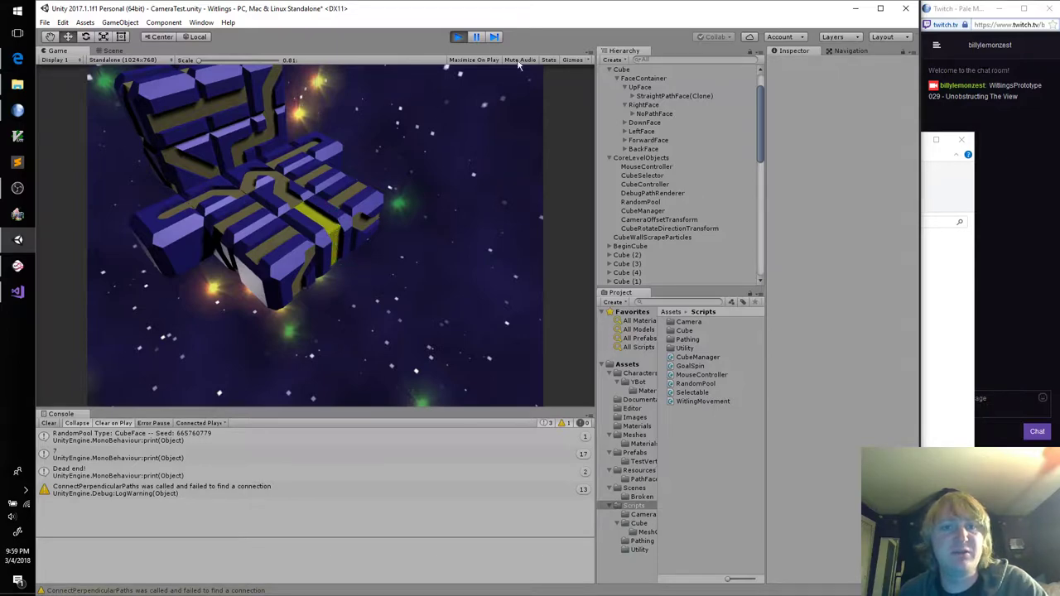
pyautogui.click(459, 37)
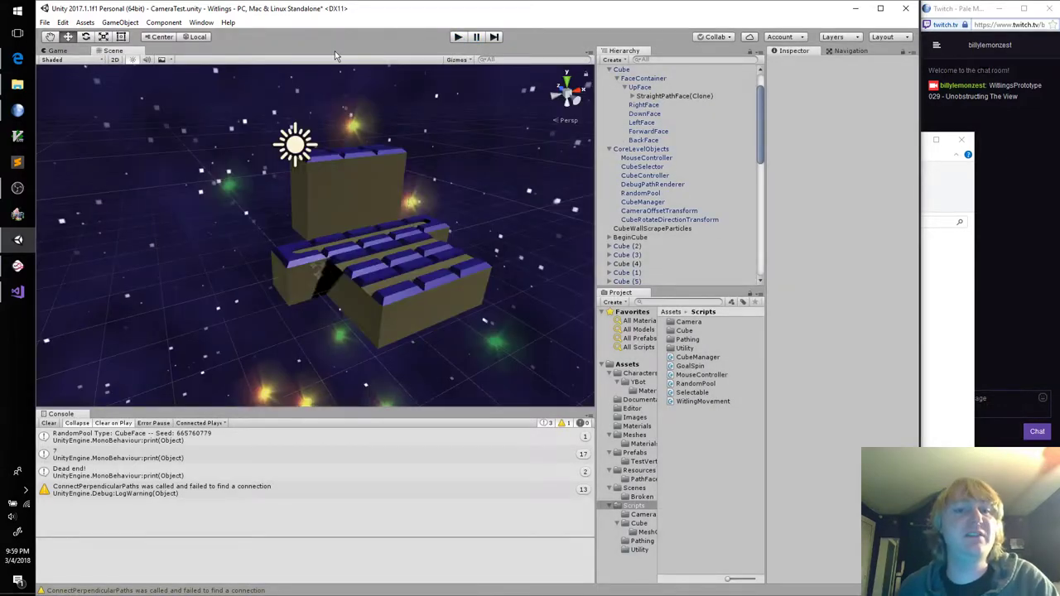
# Inspect Cube (5)'s Cube Fader settings, then bring Visual Studio with CubeCore.cs forward
pyautogui.moveTo(16, 297)
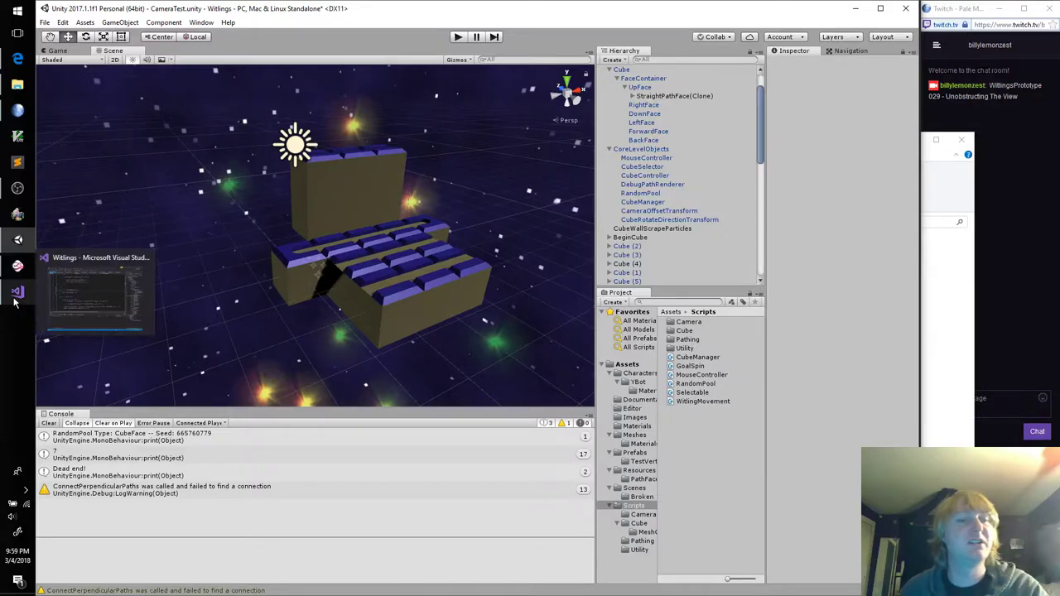
pyautogui.click(353, 219)
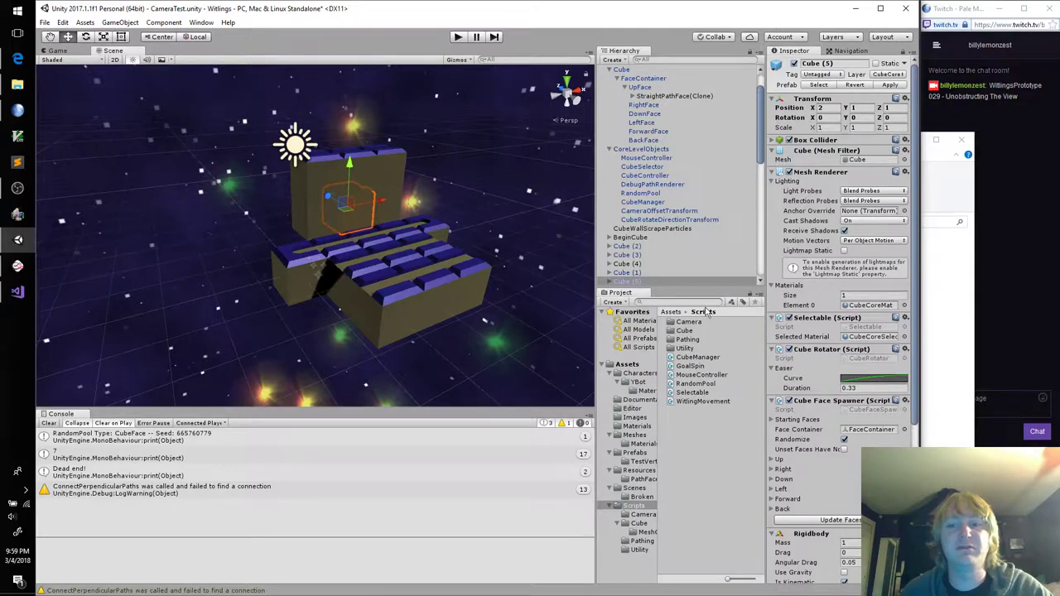
pyautogui.scroll(-5, 820, 340)
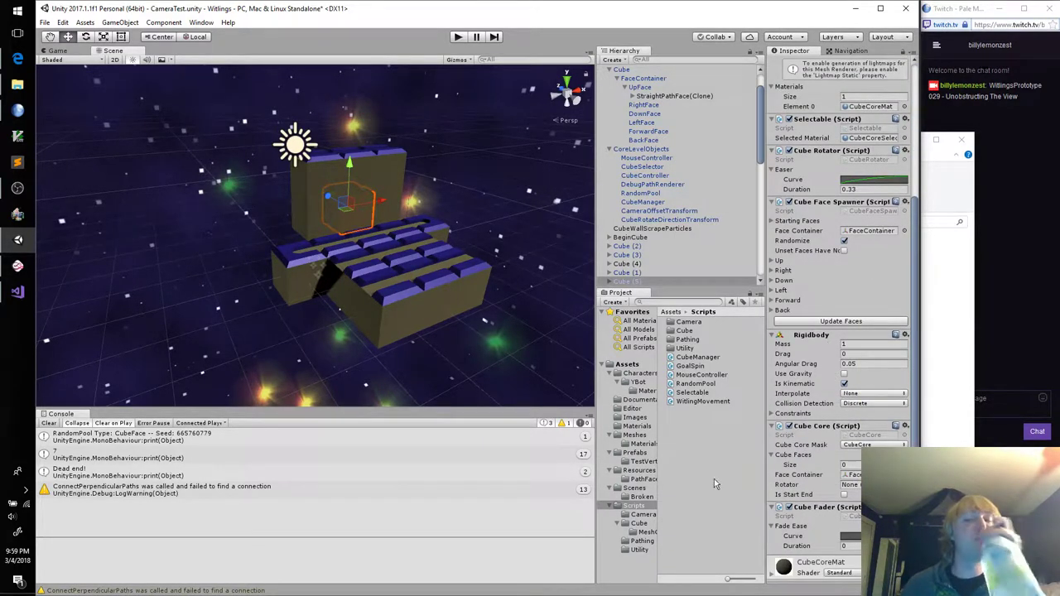
pyautogui.click(18, 291)
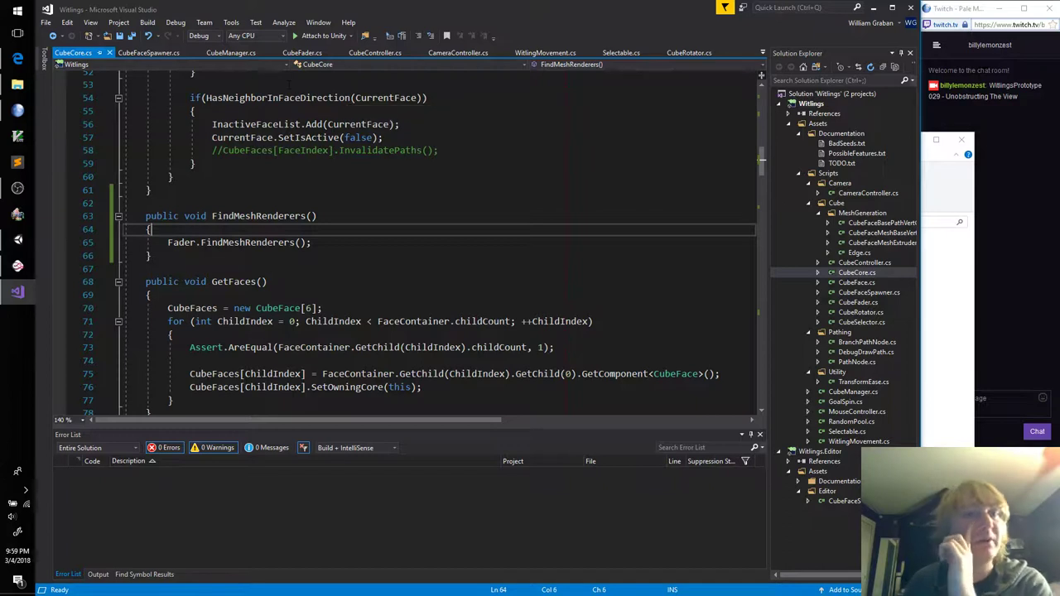
# Close the unneeded script tabs, including CubeFaceSpawner.cs, and bring up CubeFader.cs
pyautogui.middleClick(145, 53)
pyautogui.middleClick(145, 53)
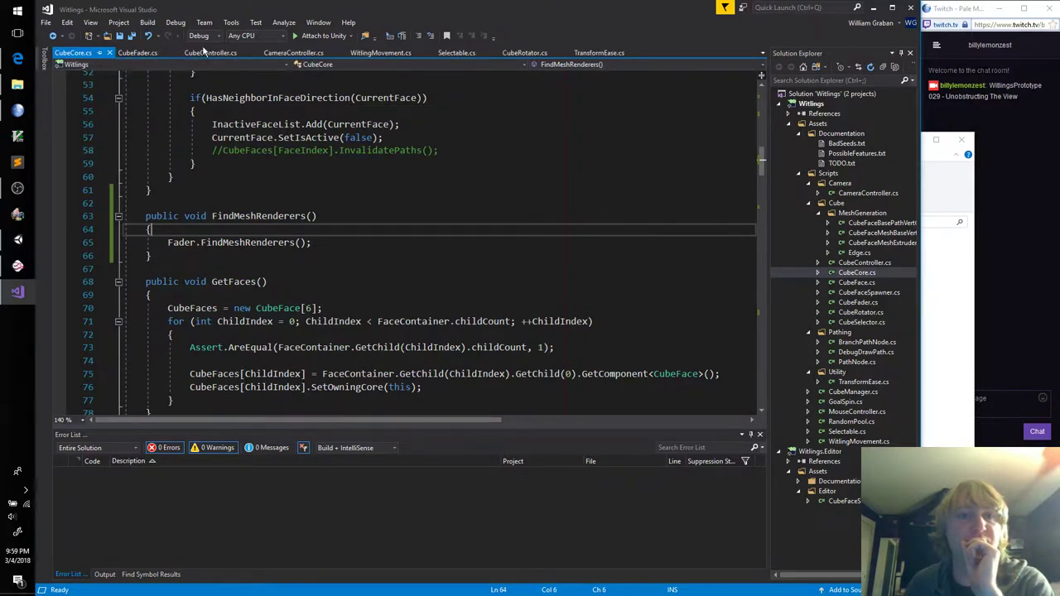
pyautogui.middleClick(207, 53)
pyautogui.middleClick(207, 53)
pyautogui.middleClick(207, 53)
pyautogui.middleClick(207, 53)
pyautogui.middleClick(207, 53)
pyautogui.middleClick(207, 53)
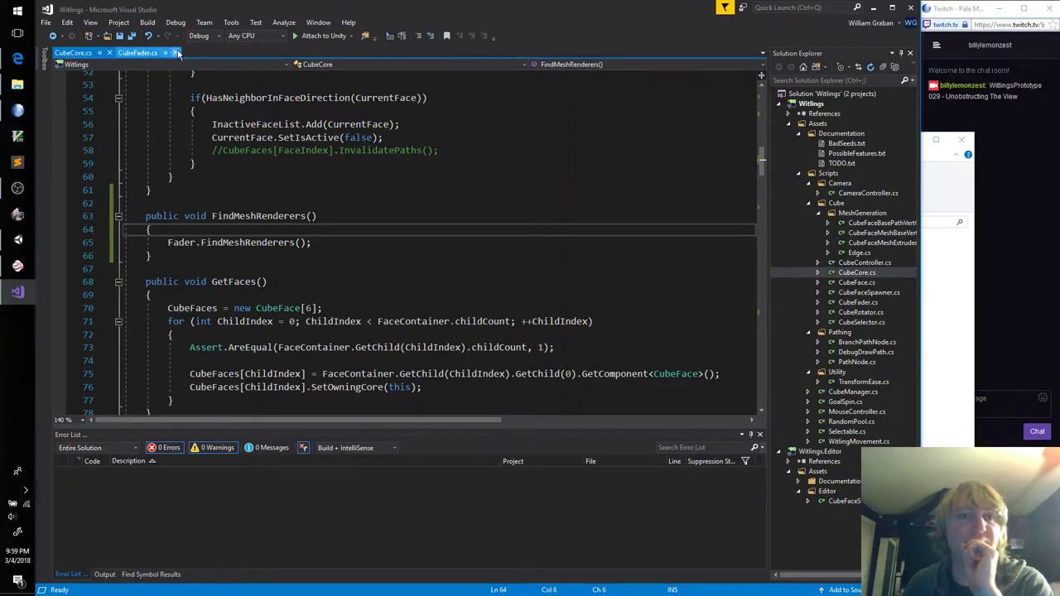
pyautogui.click(138, 53)
# Declare '[SerializeField] bool TestFade = false;' below the FadeEase field and save
pyautogui.scroll(3, 393, 249)
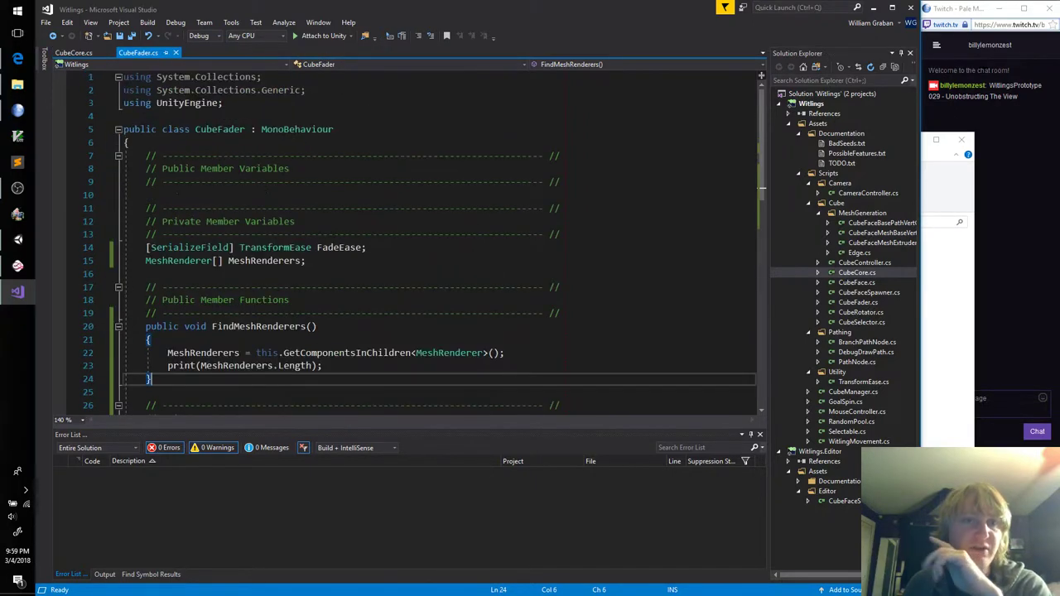
pyautogui.click(393, 248)
pyautogui.press('Return')
pyautogui.write('[SerializeField] bo')
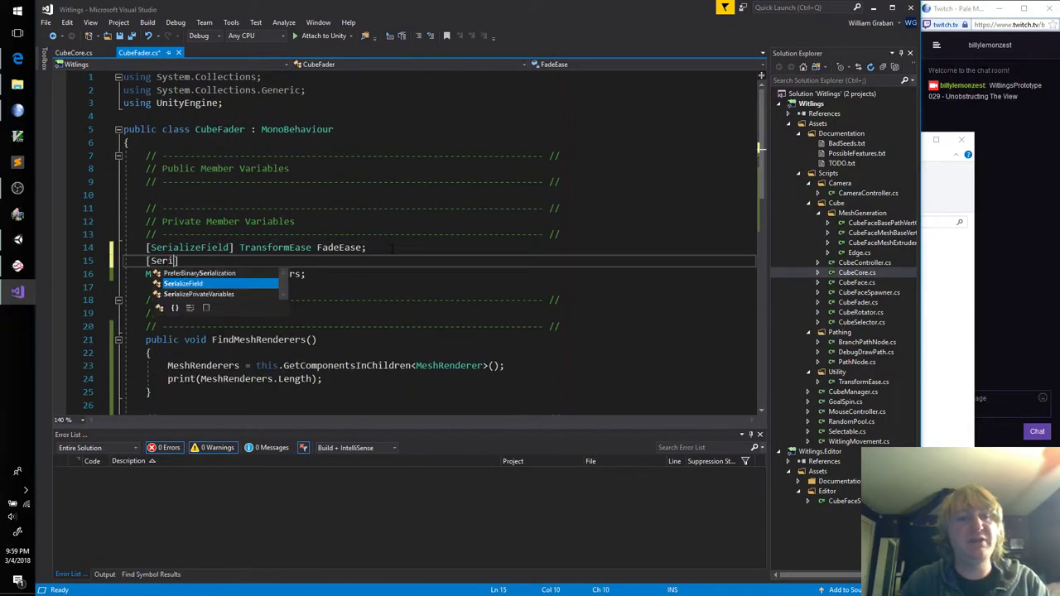
pyautogui.write('ol Test')
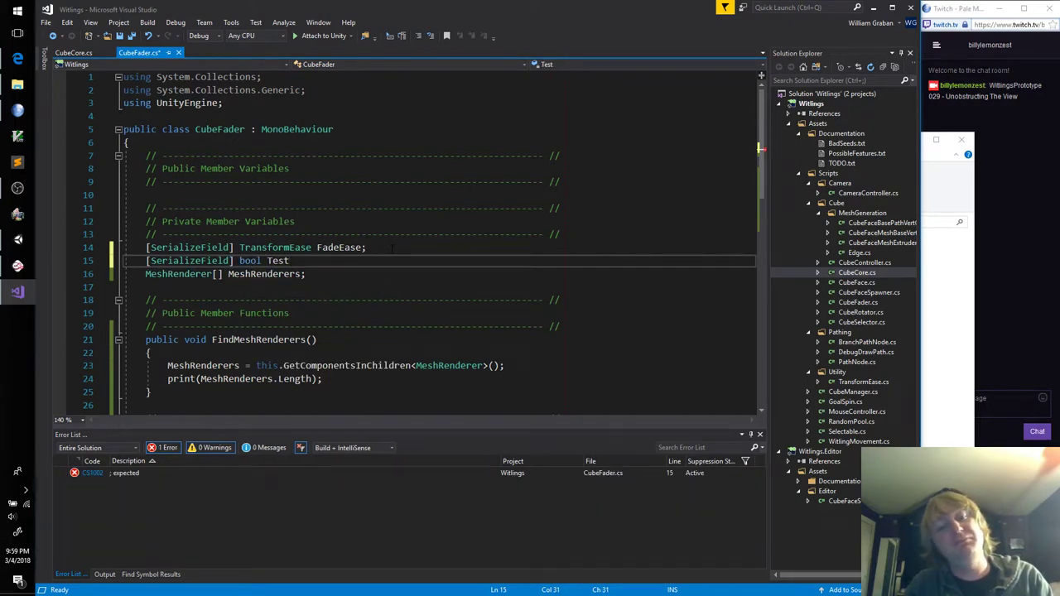
pyautogui.write('Fade = false;')
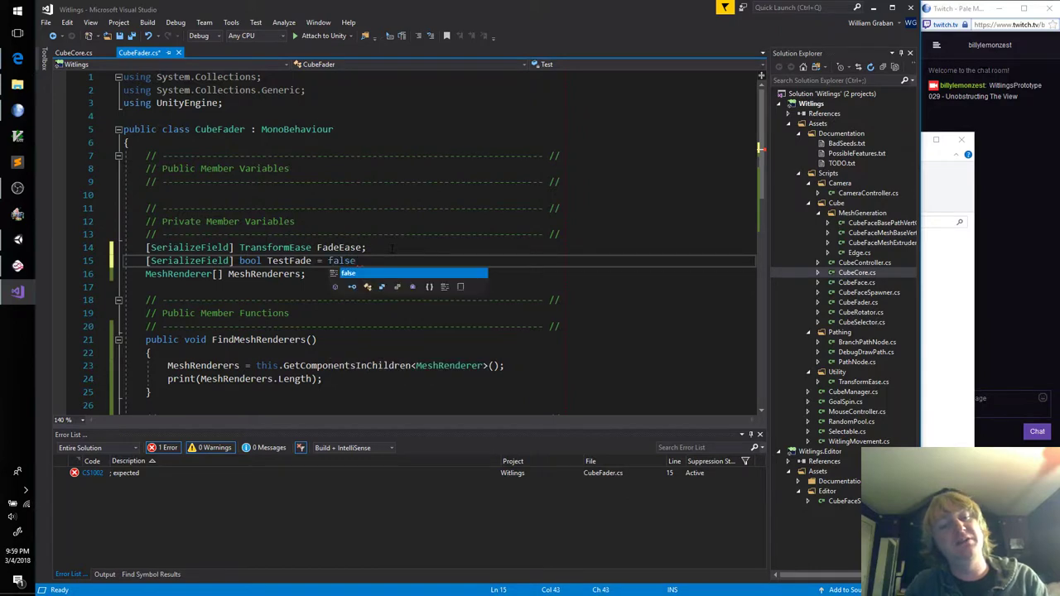
pyautogui.hotkey('ctrl', 's')
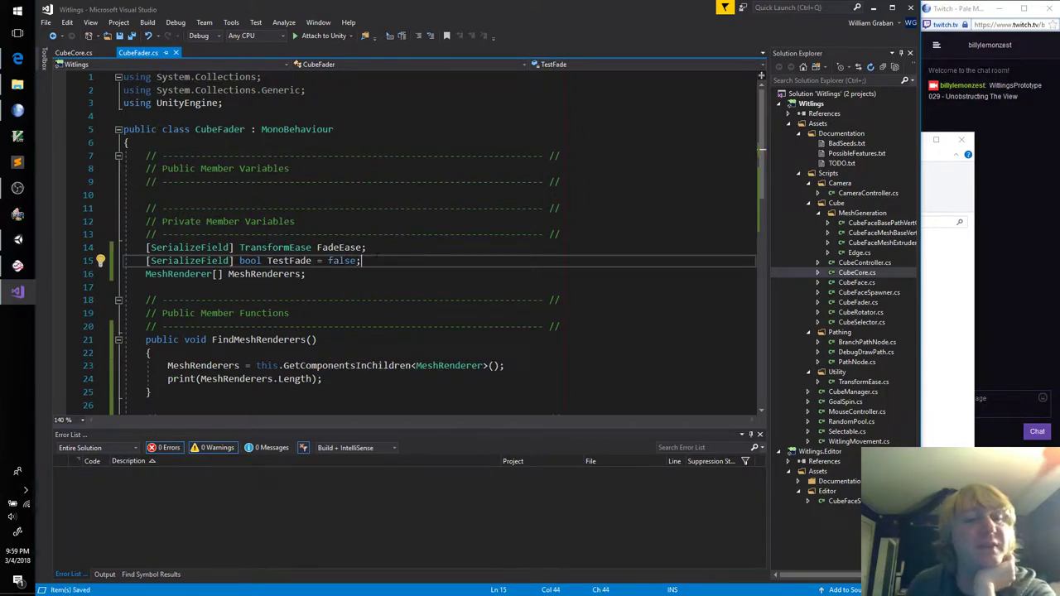
# Add an if(TestFade) block in Start() that calls FadeEase.BeginEase()
pyautogui.scroll(-3, 377, 265)
pyautogui.scroll(-3, 379, 267)
pyautogui.click(252, 260)
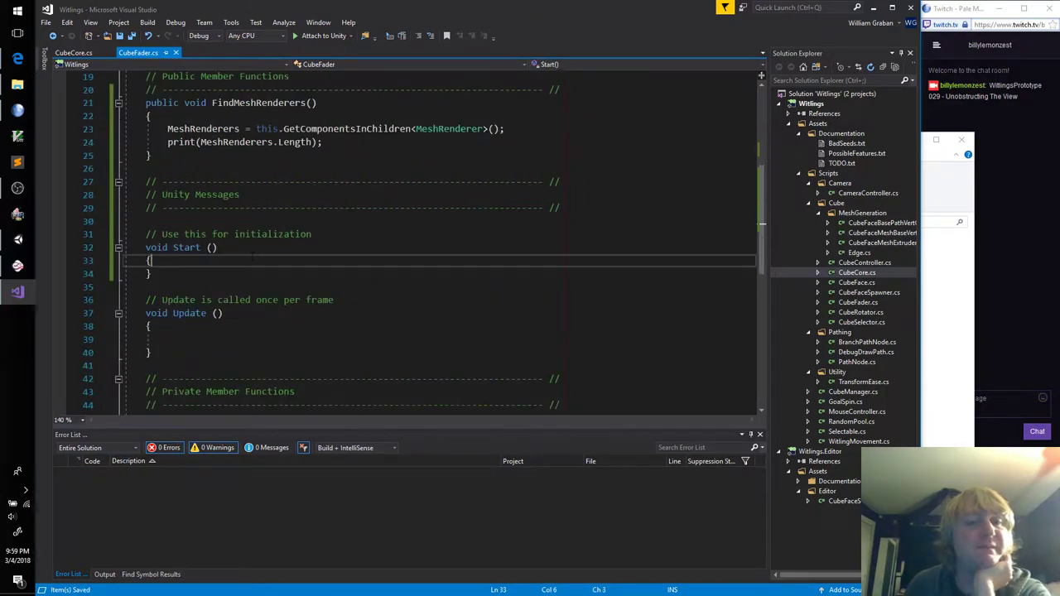
pyautogui.press('Return')
pyautogui.write('if')
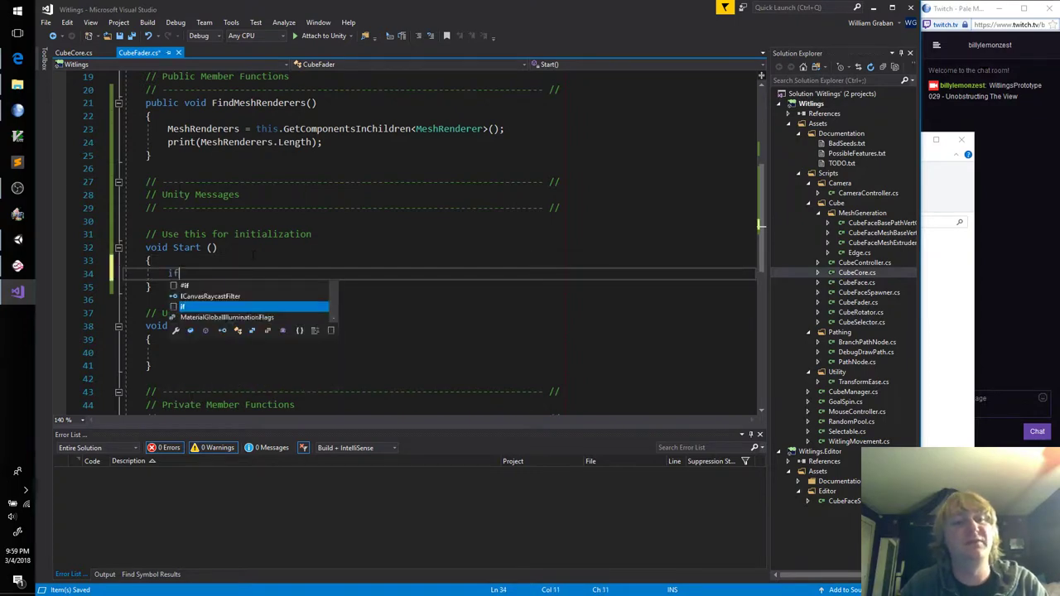
pyautogui.write('(TestFade)')
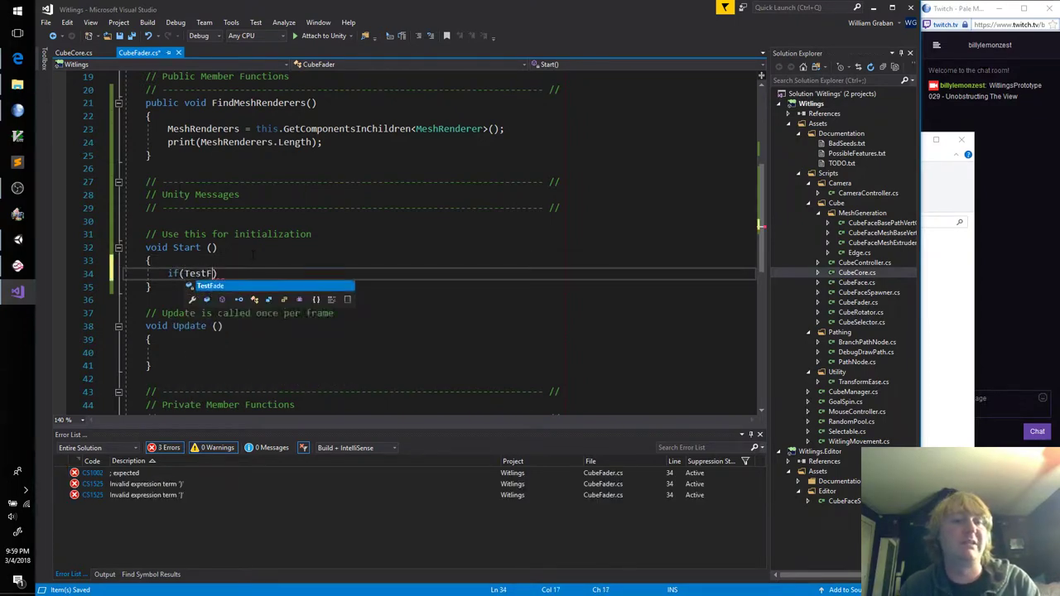
pyautogui.press('Return')
pyautogui.write('{')
pyautogui.press('Return')
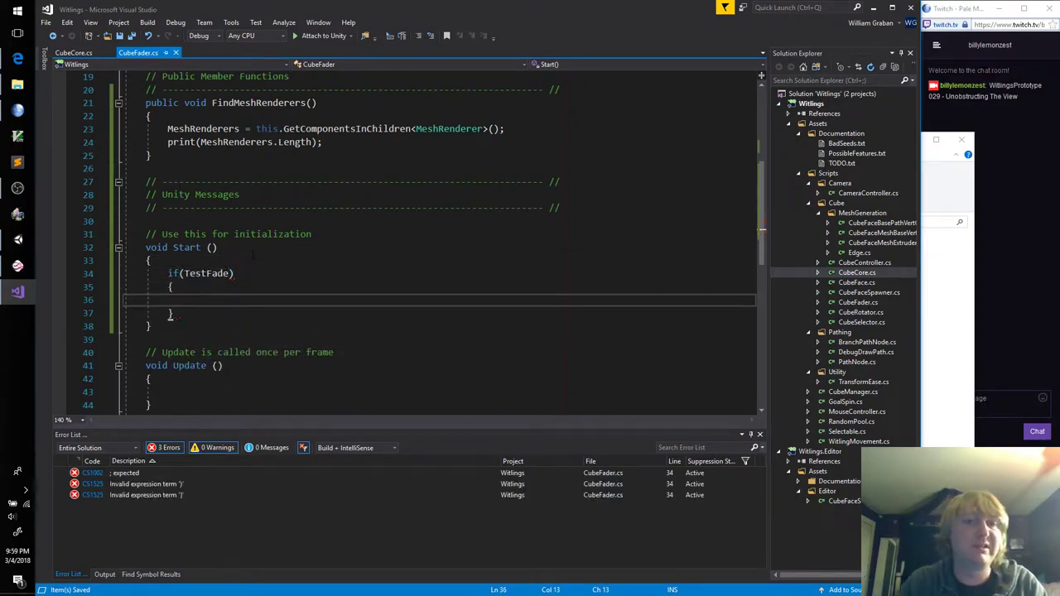
pyautogui.write('Eas')
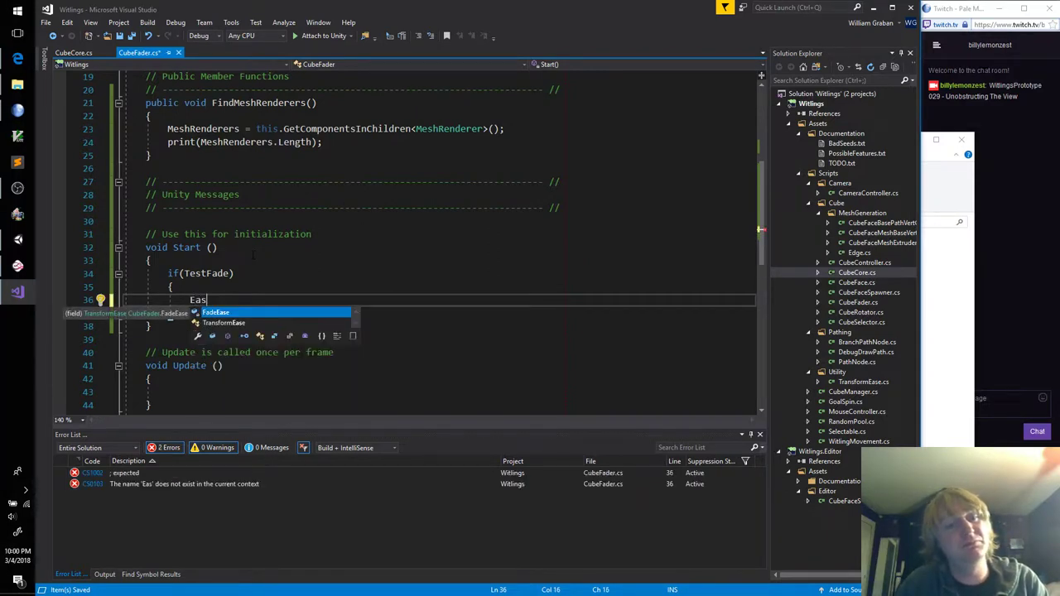
pyautogui.press('Tab')
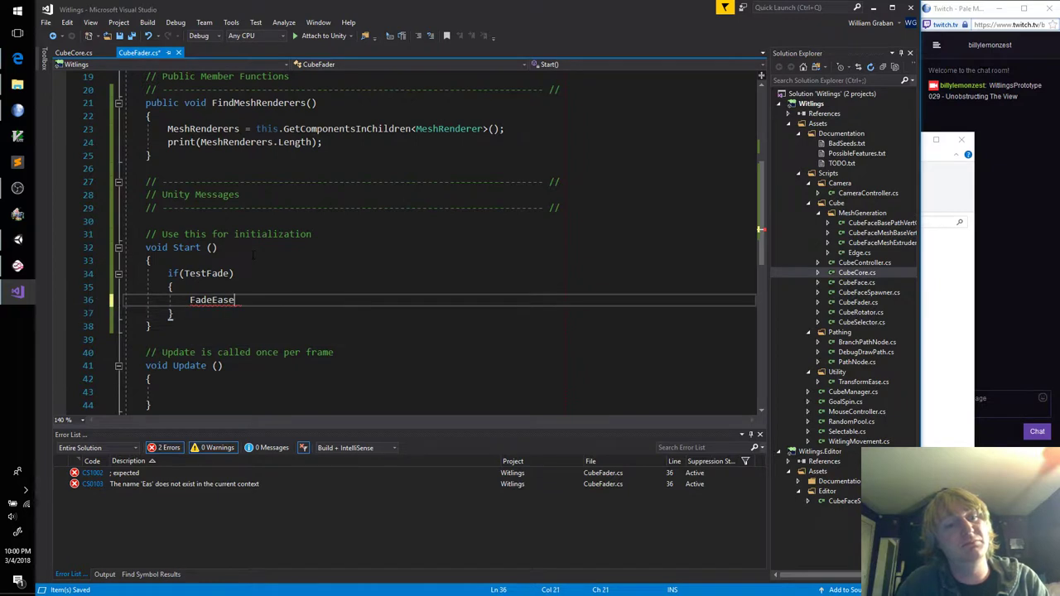
pyautogui.write('.BeginEase();')
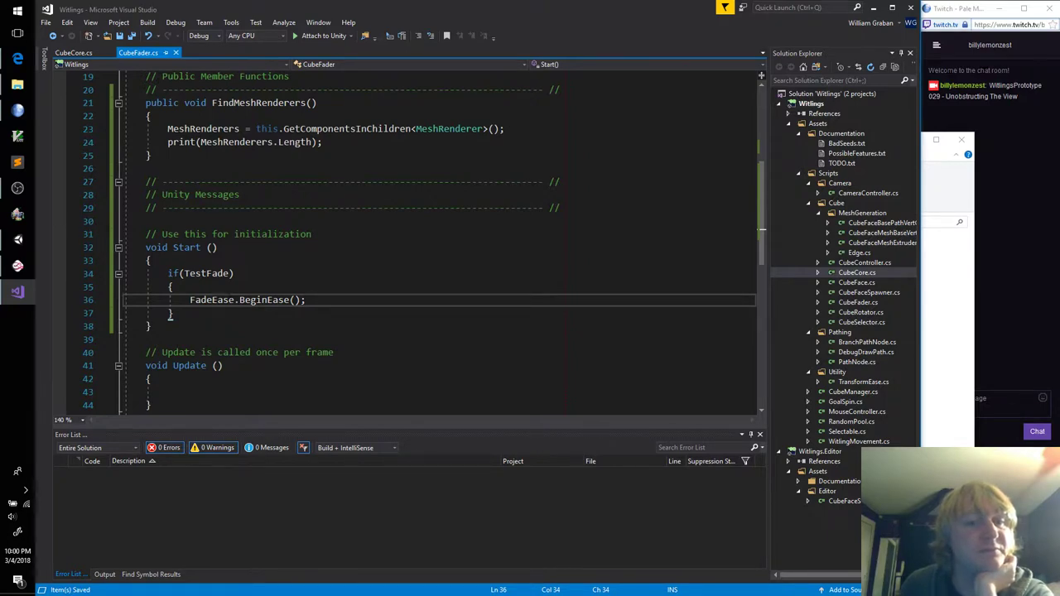
# Insert a blank indented line right after Start()'s opening brace
pyautogui.click(170, 315)
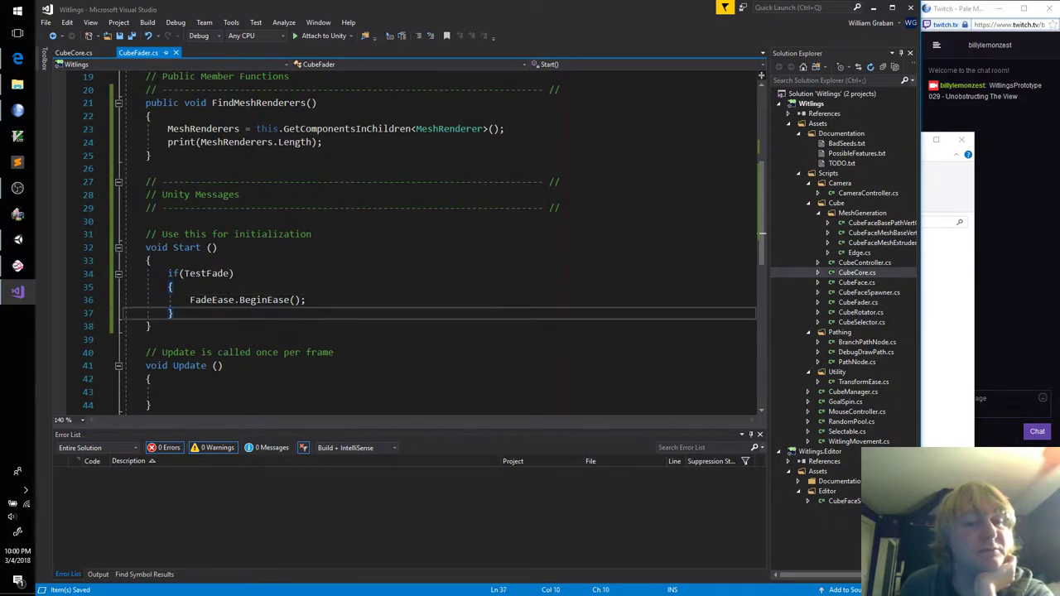
pyautogui.click(232, 261)
pyautogui.press('Return')
pyautogui.press('Up')
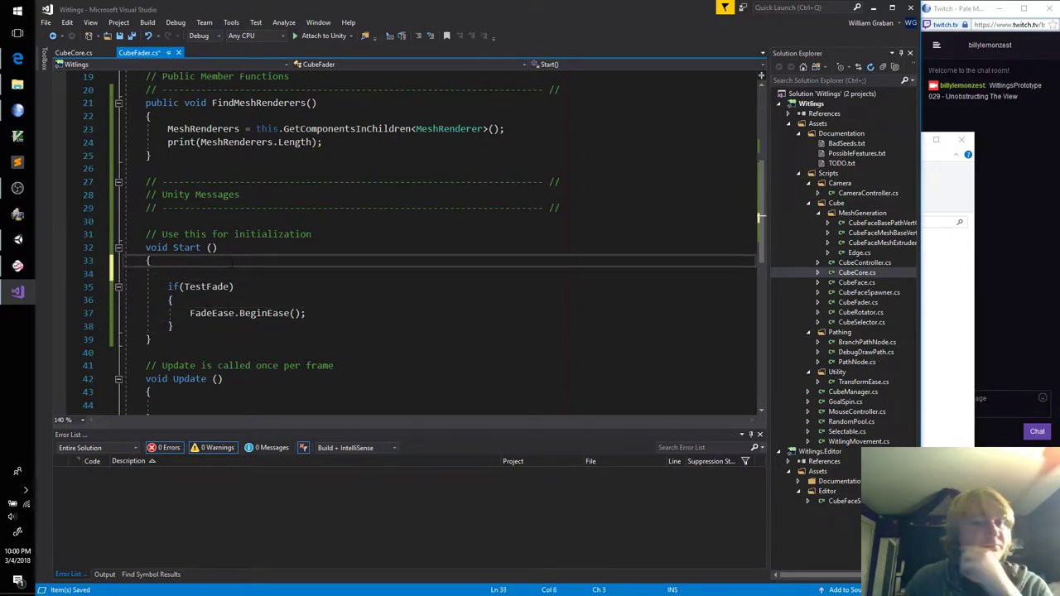
pyautogui.press('Return')
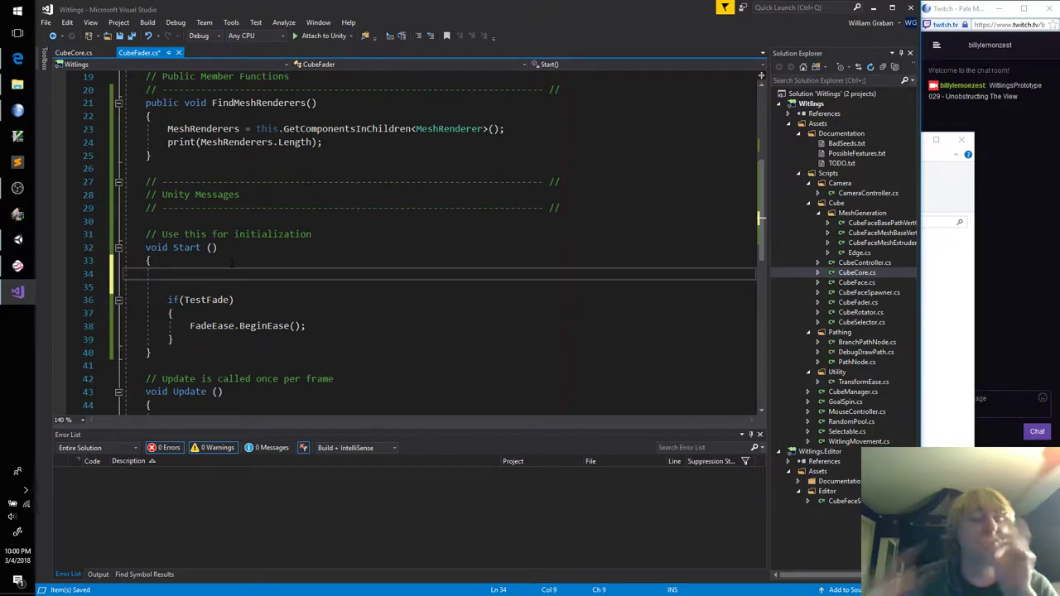
# Write 'FadeEase.OnUpdateEase += (float CurveOutput) =>' using IntelliSense for OnUpdateEase
pyautogui.click(14, 188)
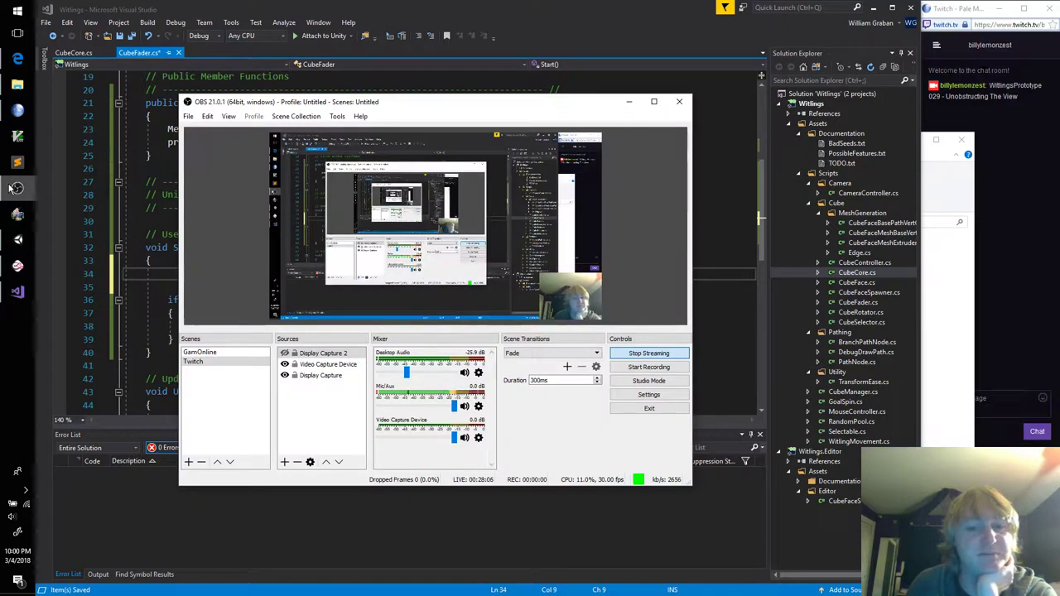
pyautogui.click(13, 188)
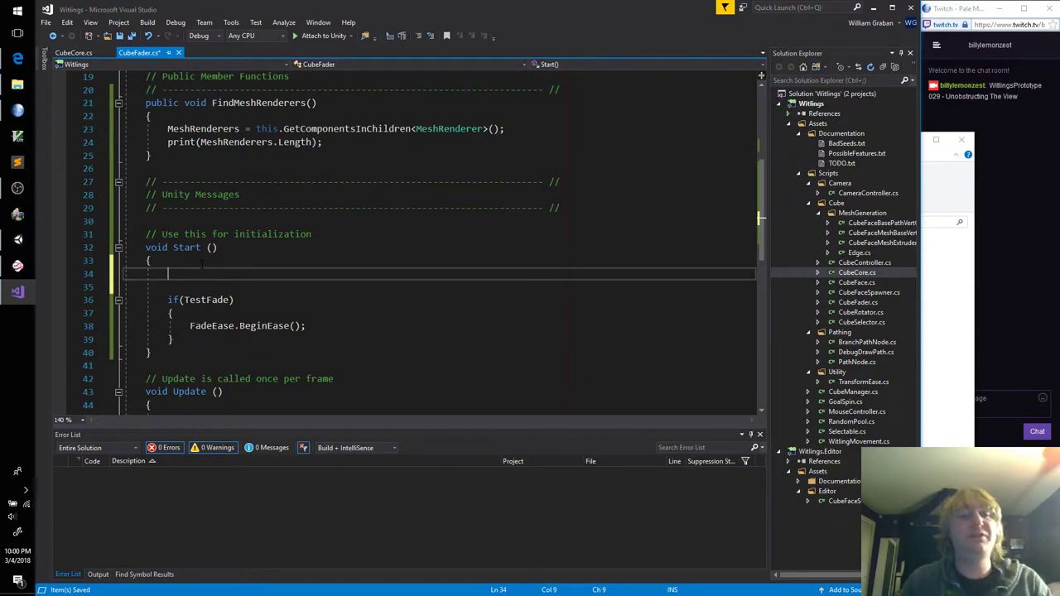
pyautogui.write('FadeEas')
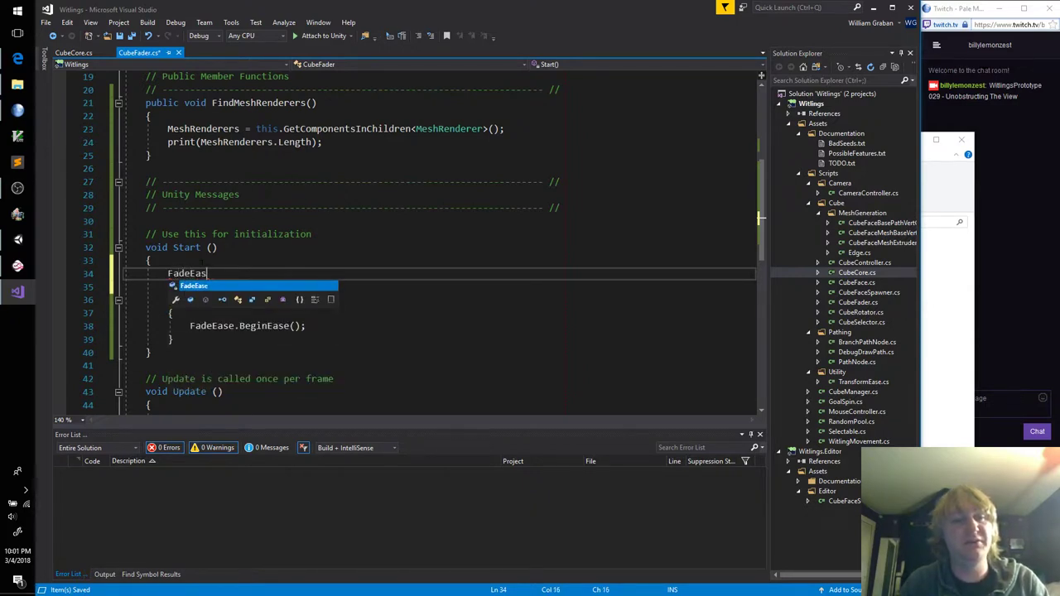
pyautogui.write('e')
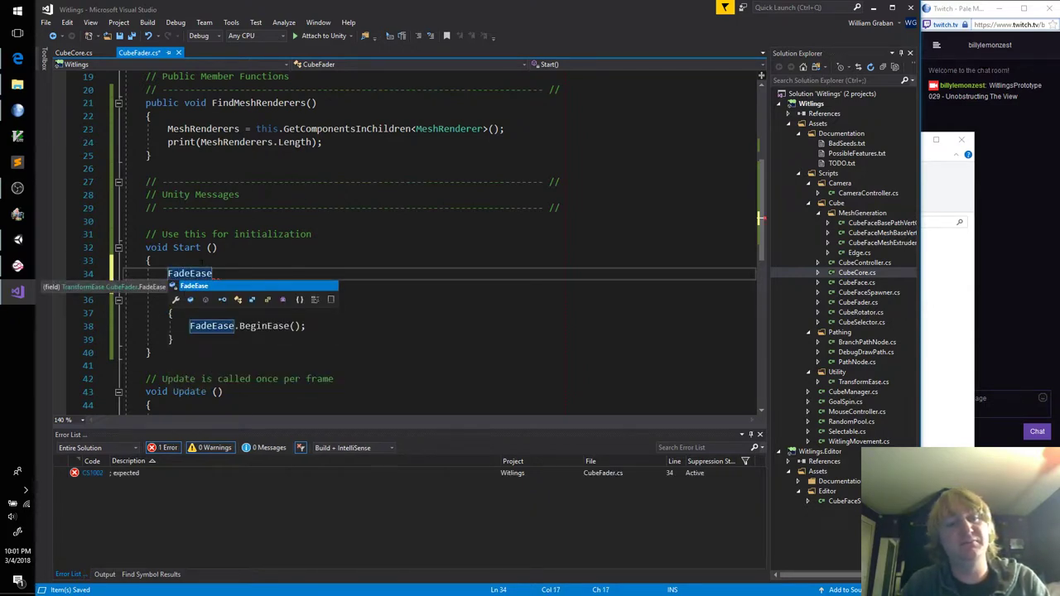
pyautogui.write('.')
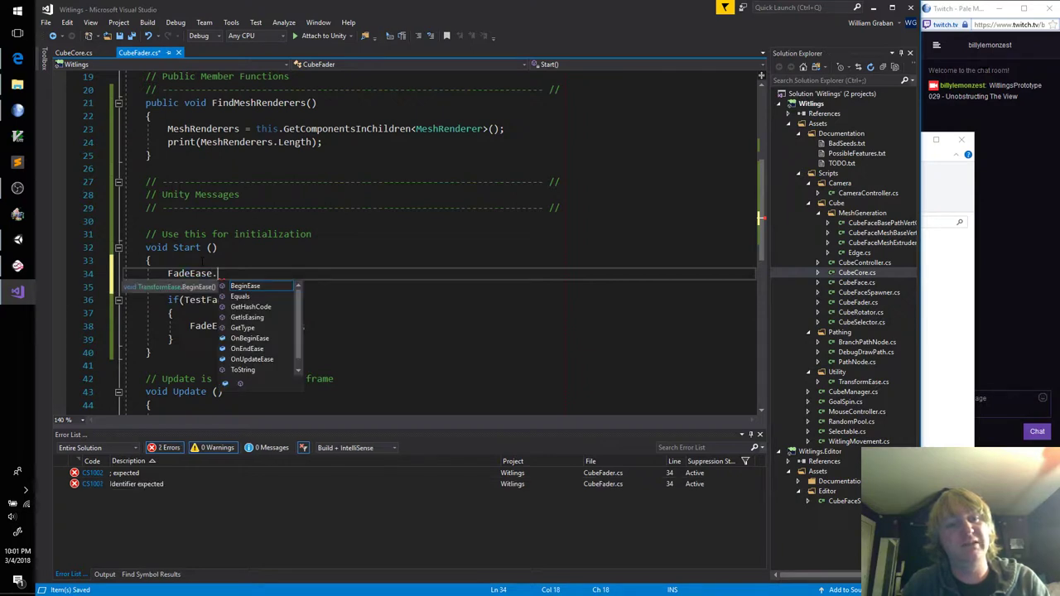
pyautogui.write('Upd')
pyautogui.press('Up')
pyautogui.press('Tab')
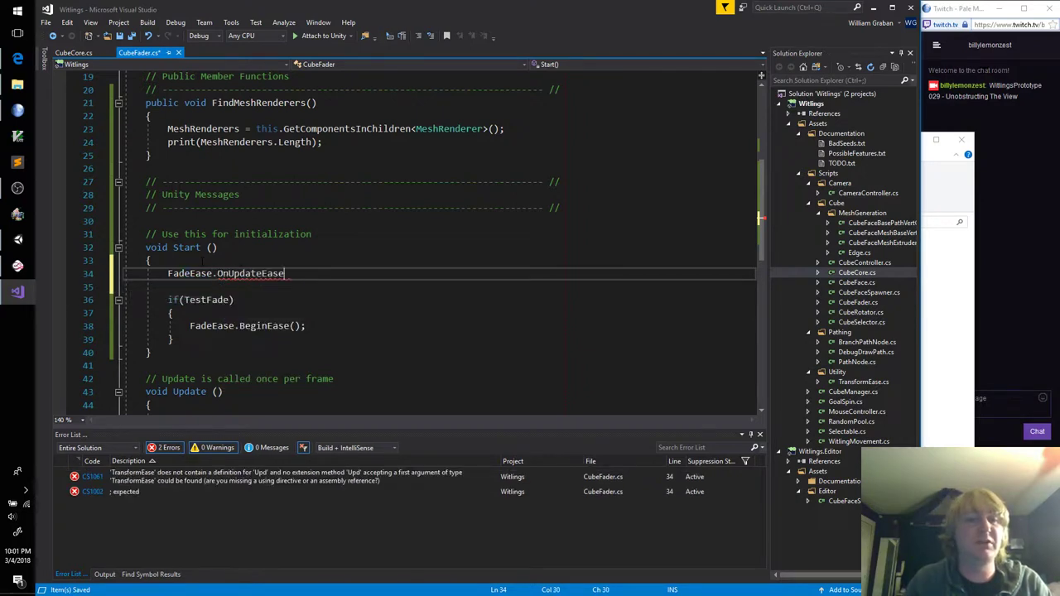
pyautogui.write('+')
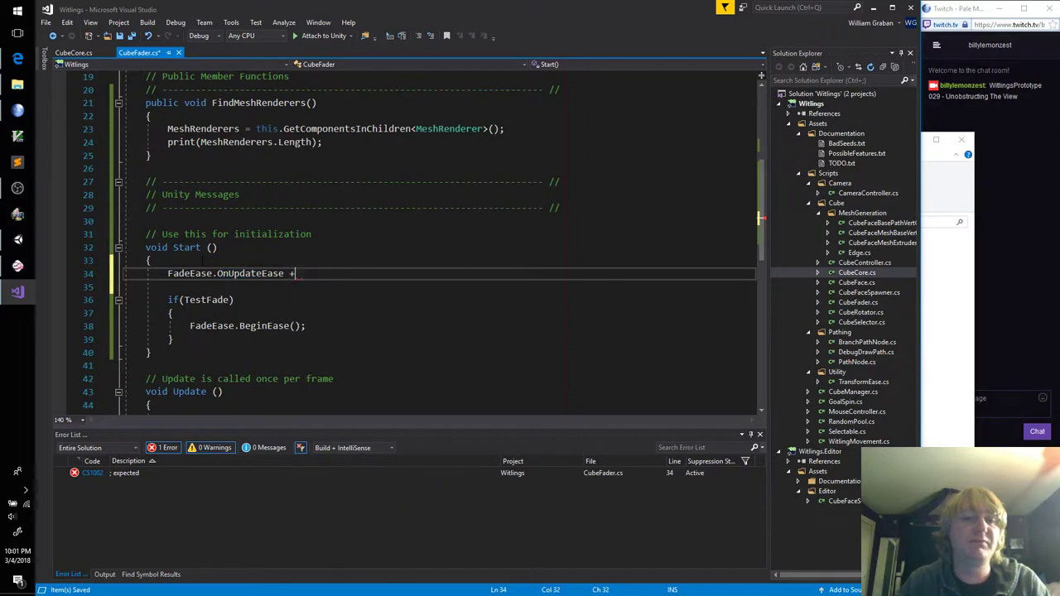
pyautogui.write('= (float Curv')
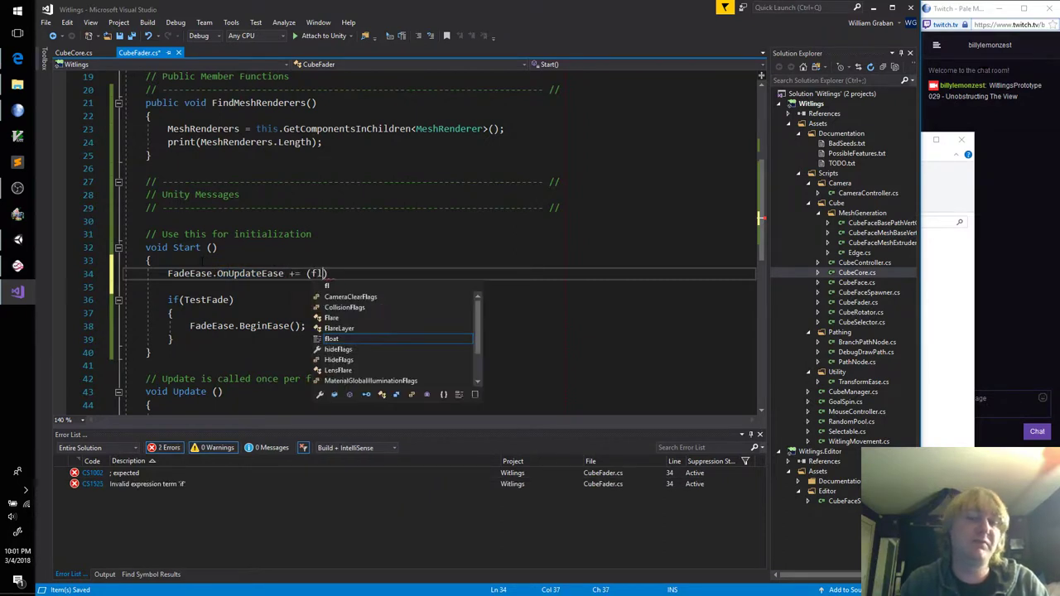
pyautogui.write('eOutput)')
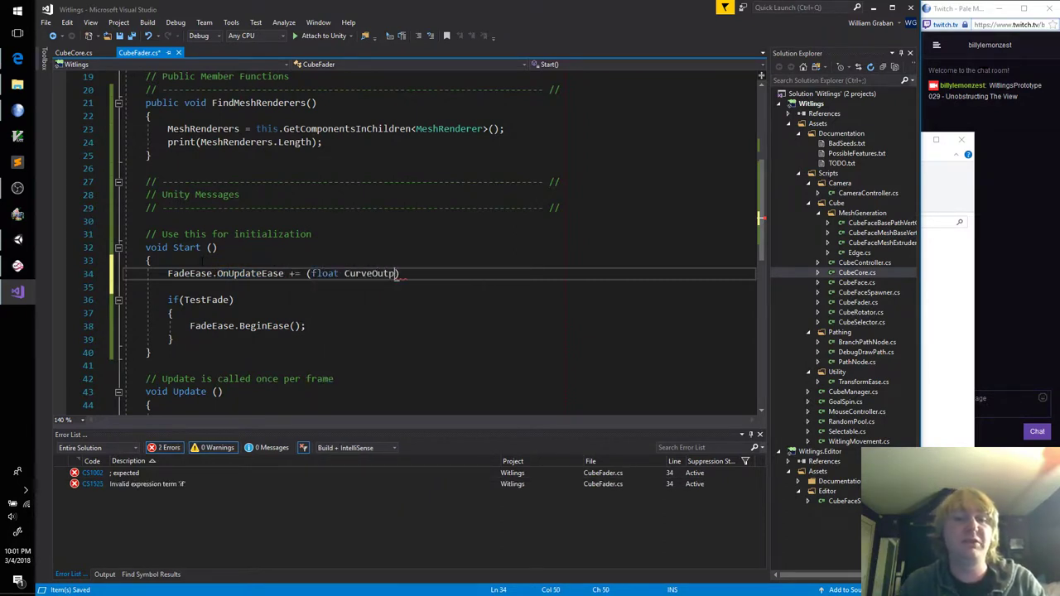
pyautogui.press('Delete')
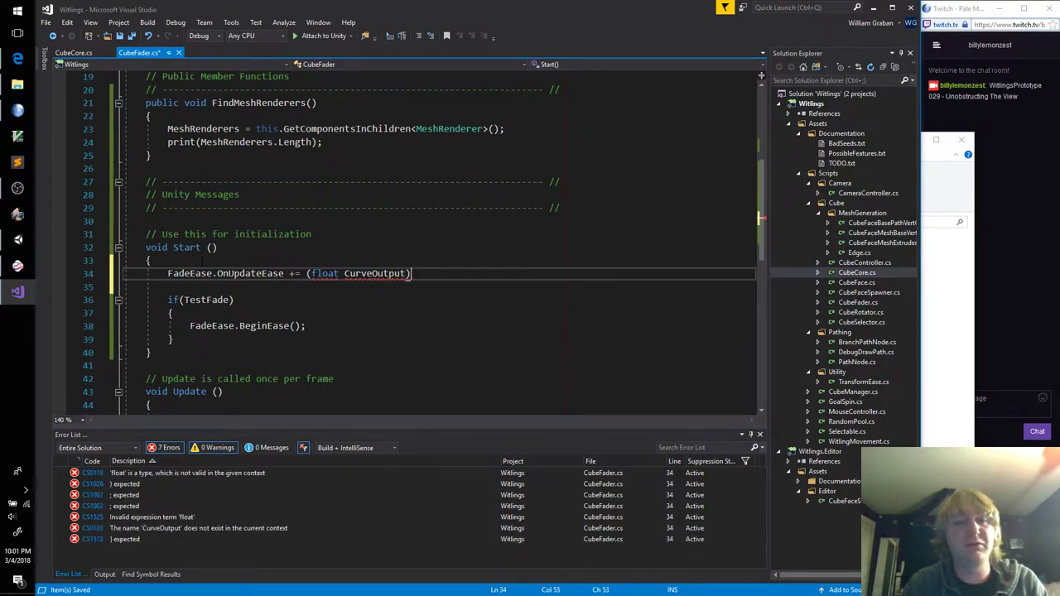
pyautogui.write('=>')
# Give the lambda an empty { } body ending with a semicolon, cursor inside
pyautogui.press('Return')
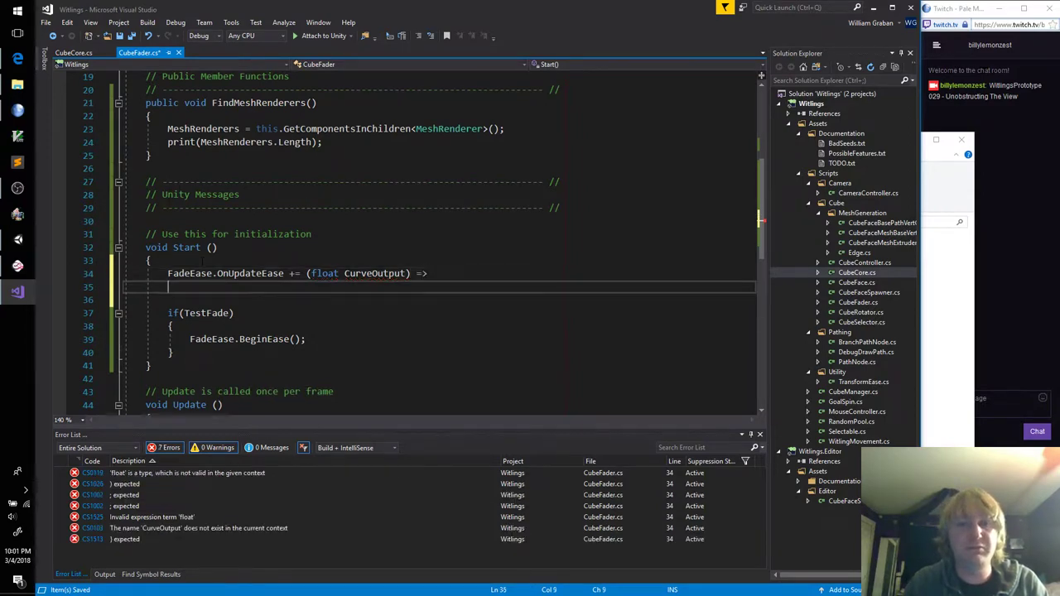
pyautogui.write('{')
pyautogui.press('Return')
pyautogui.press('Down')
pyautogui.write(';')
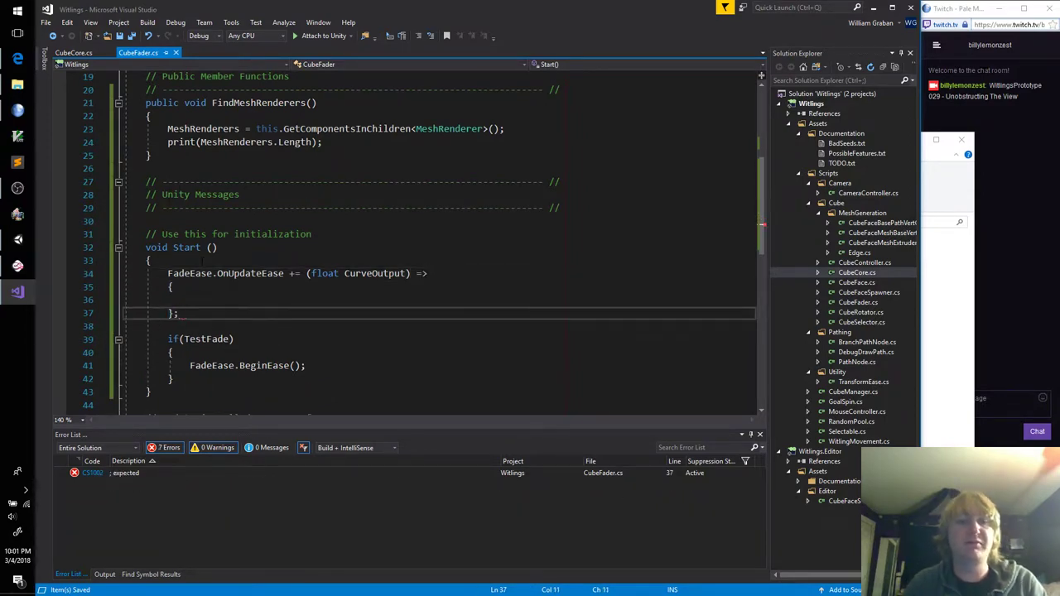
pyautogui.click(236, 300)
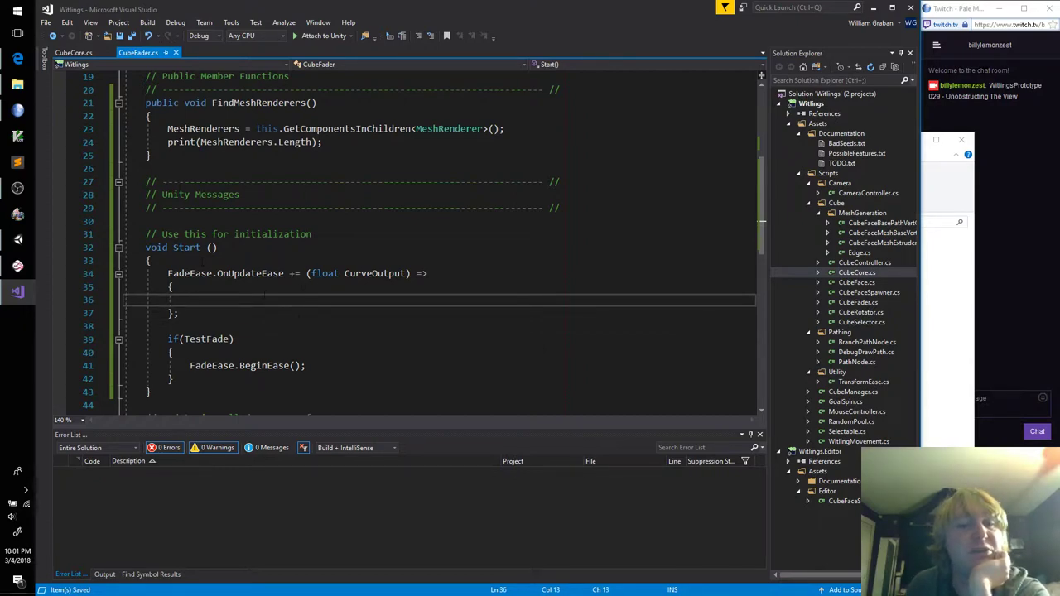
pyautogui.scroll(-9, 265, 294)
pyautogui.scroll(12, 265, 295)
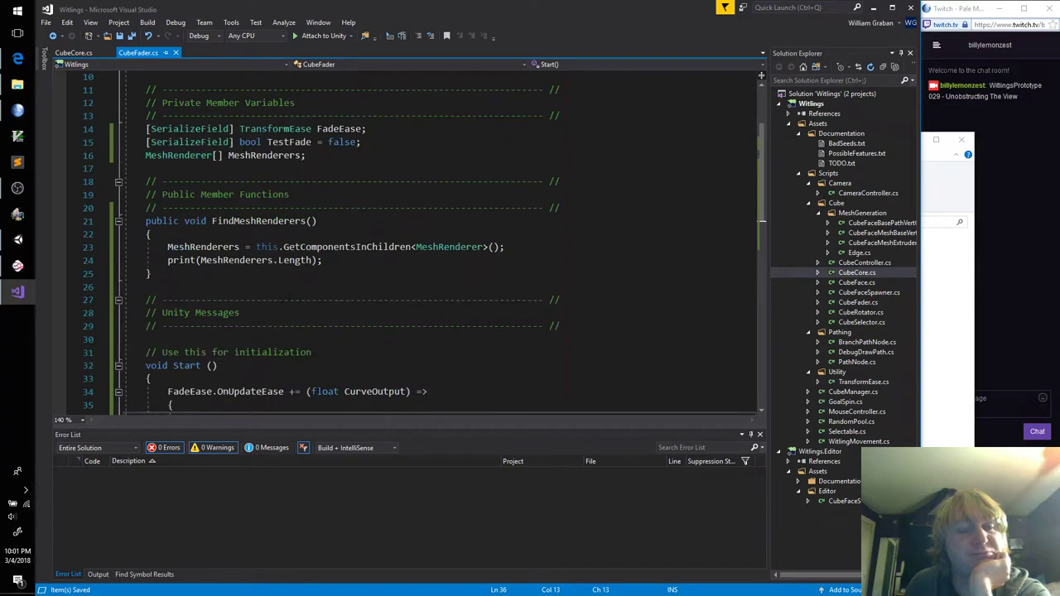
# Back in Unity, browse Resources/PathFaces and fold StraightPathFace back up
pyautogui.click(17, 239)
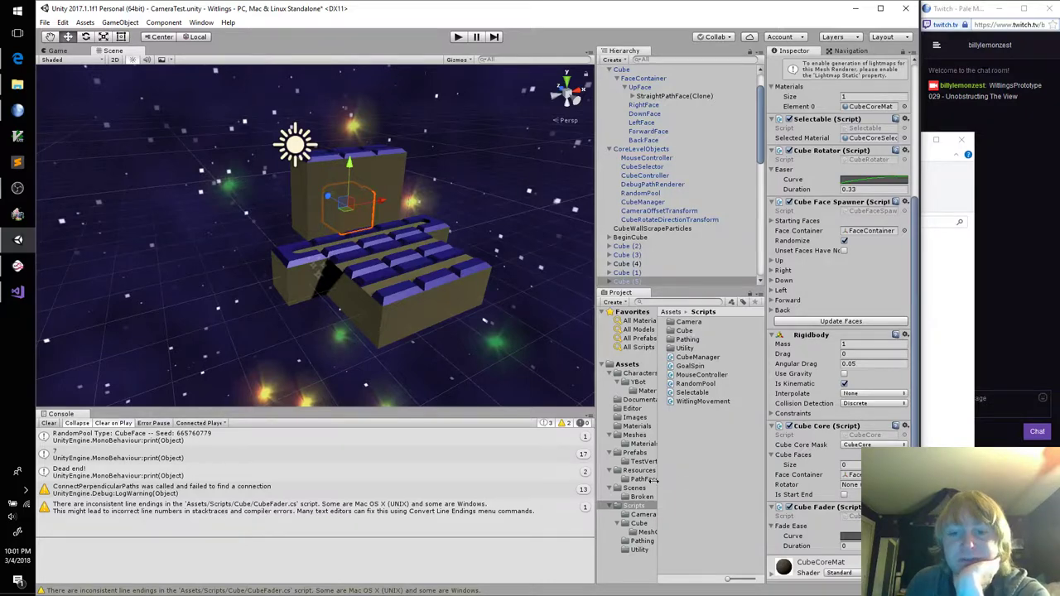
pyautogui.click(645, 479)
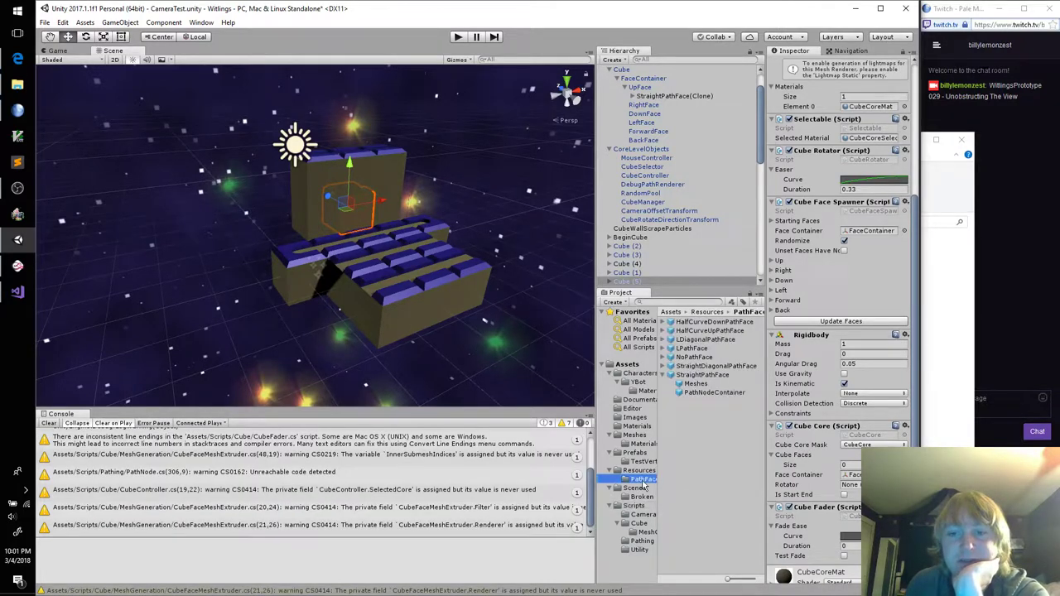
pyautogui.click(695, 384)
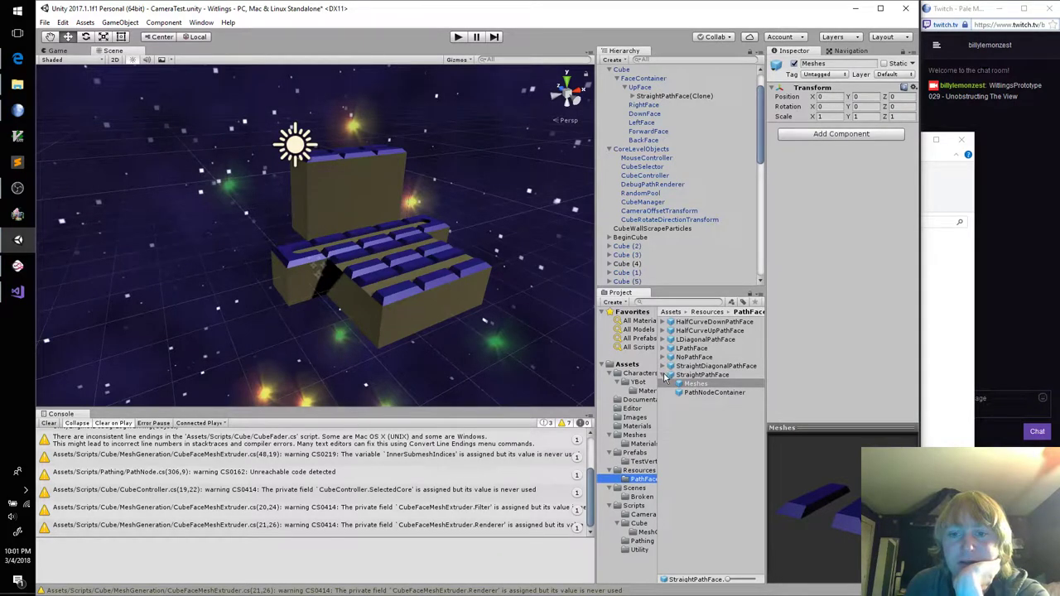
pyautogui.click(666, 375)
pyautogui.scroll(-3, 654, 182)
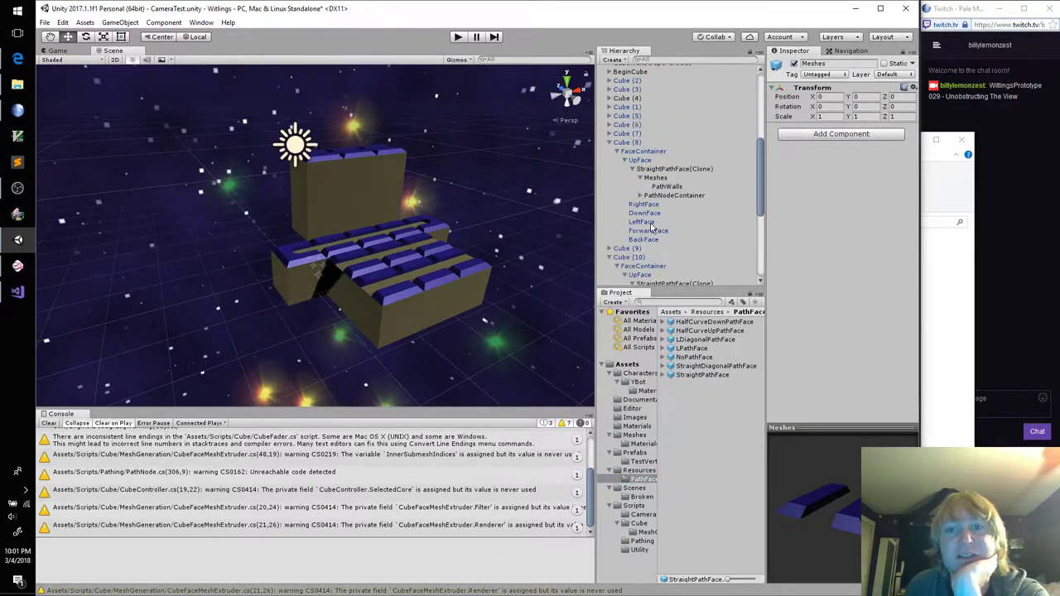
pyautogui.scroll(5, 629, 173)
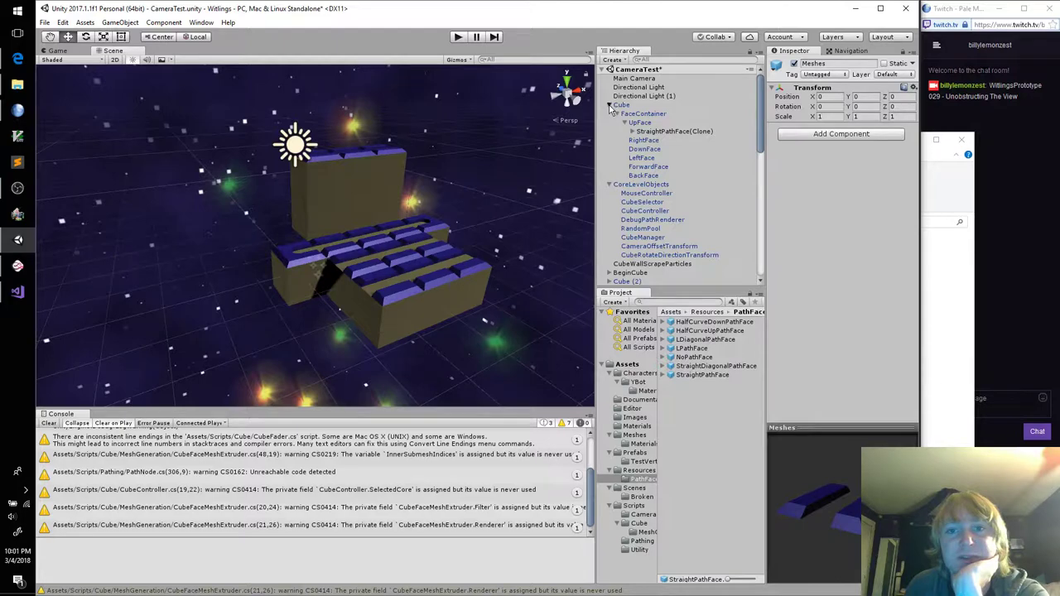
# Collapse the expanded Cube, CoreLevelObjects, Cube (8) and Cube (10) entries, then clear the selection
pyautogui.click(610, 105)
pyautogui.click(609, 114)
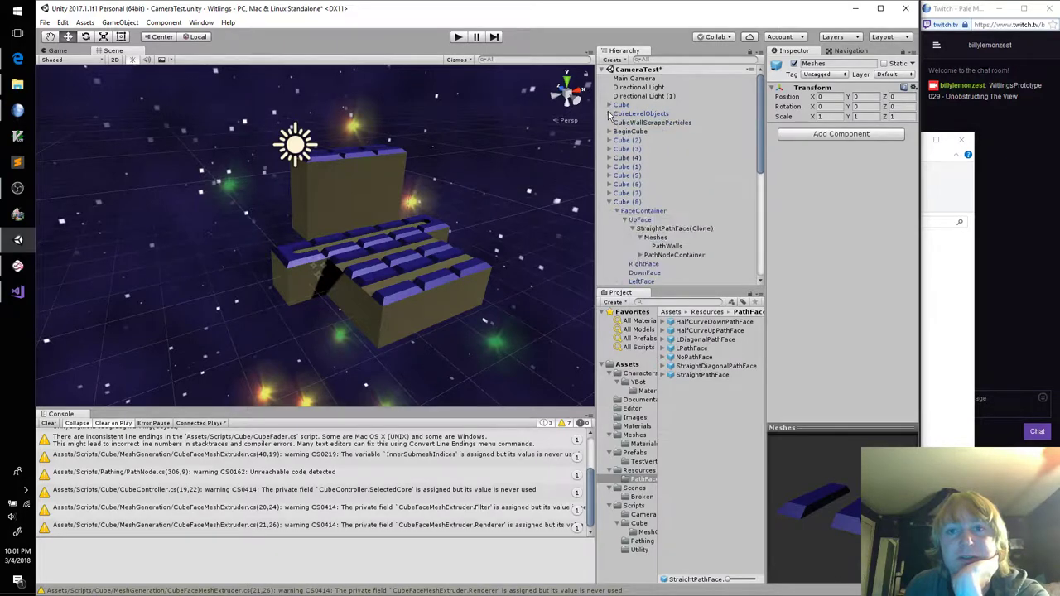
pyautogui.click(610, 202)
pyautogui.click(609, 220)
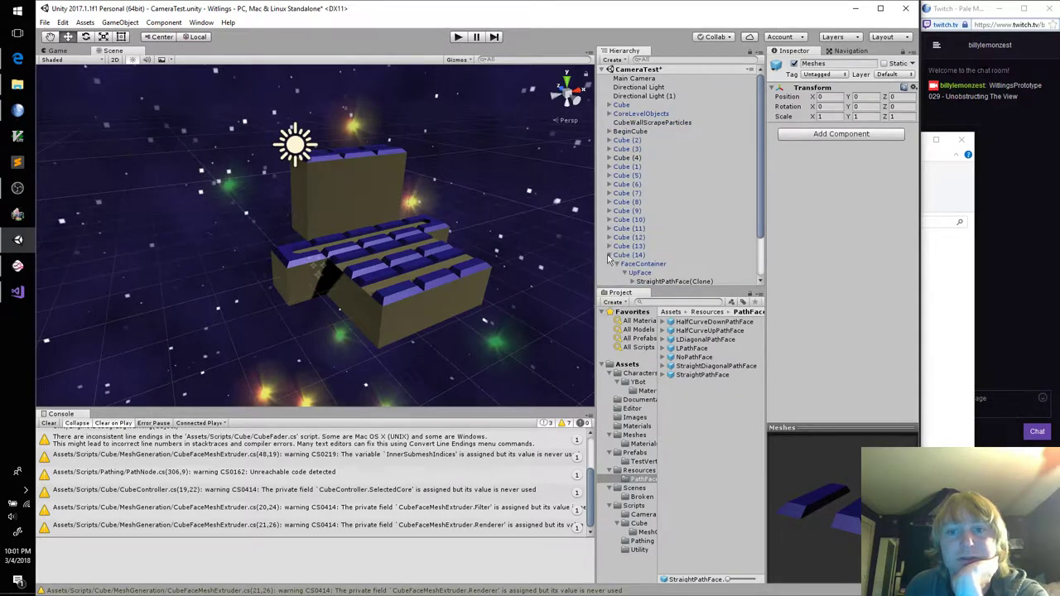
pyautogui.click(610, 256)
pyautogui.click(644, 278)
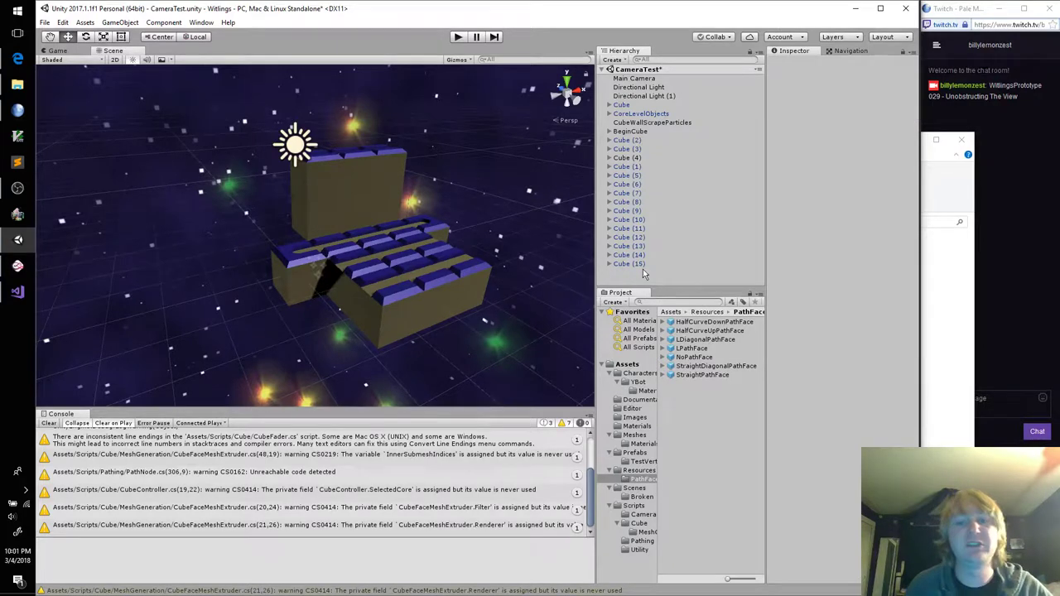
# Create an empty object named CubeContainer and set its position to 0, 0, 0
pyautogui.hotkey('ctrl', 'shift', 'n')
pyautogui.click(646, 273)
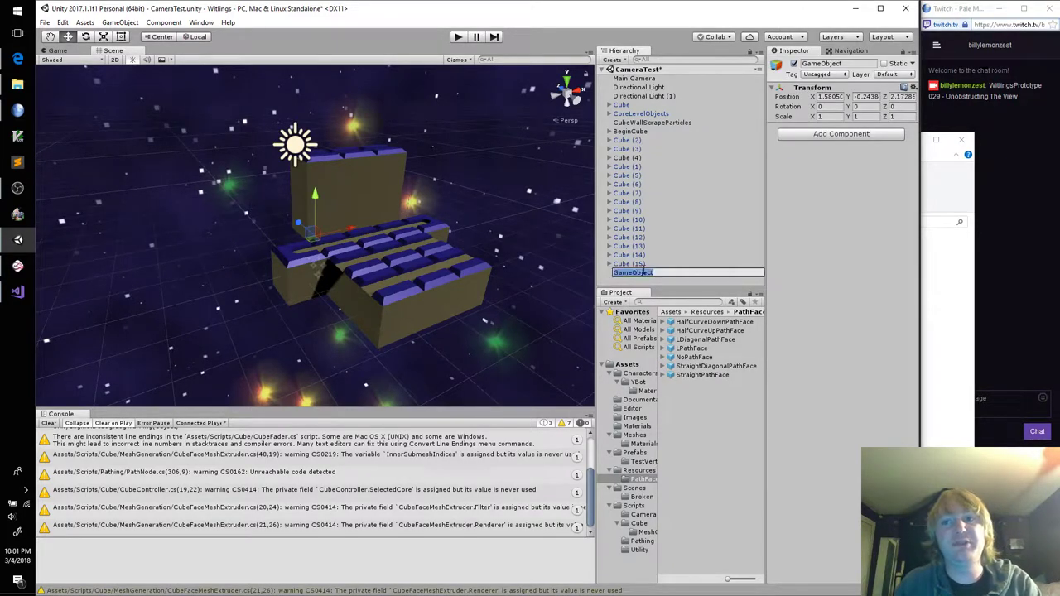
pyautogui.write('CubeContainer')
pyautogui.press('Return')
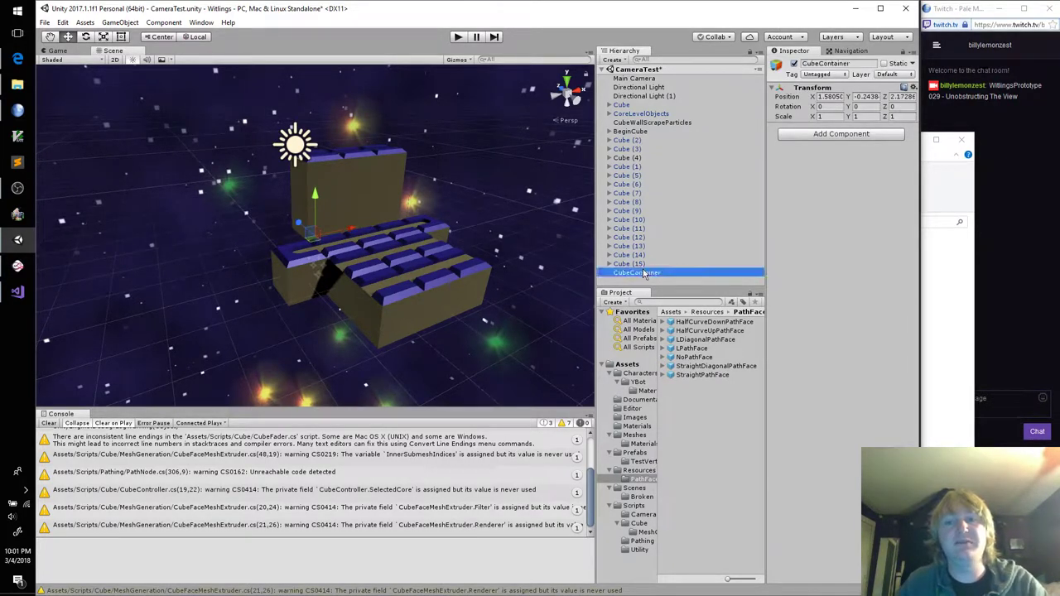
pyautogui.click(826, 98)
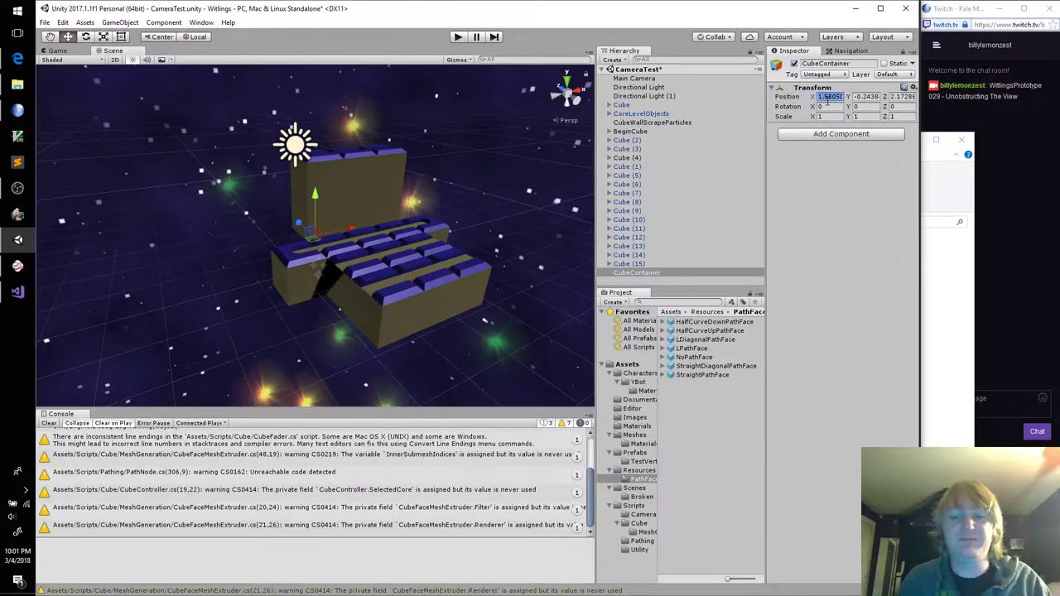
pyautogui.write('0')
pyautogui.press('Tab')
pyautogui.write('0')
pyautogui.press('Tab')
pyautogui.write('0')
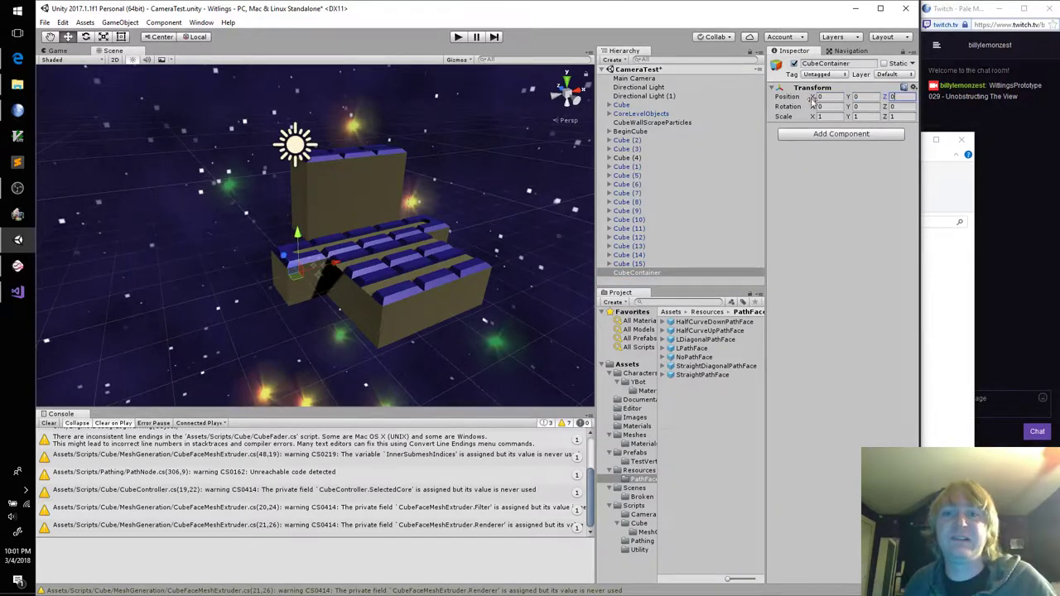
# Parent all cubes from BeginCube to Cube (15), plus the first Cube, under CubeContainer
pyautogui.click(655, 265)
pyautogui.keyDown('shift'); pyautogui.click(651, 133); pyautogui.keyUp('shift')
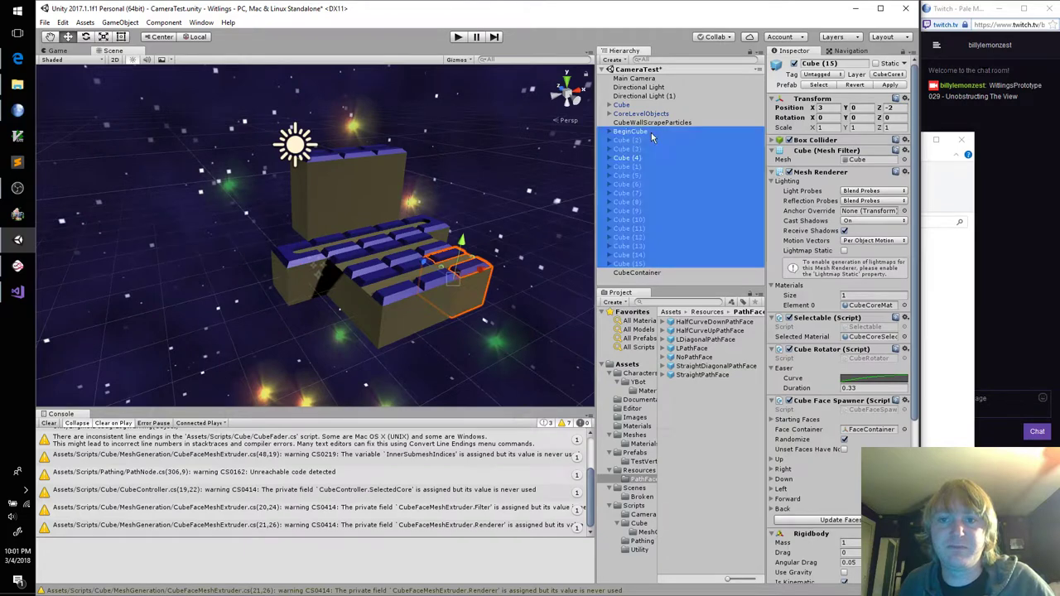
pyautogui.moveTo(644, 139)
pyautogui.mouseDown()
pyautogui.moveTo(646, 277)
pyautogui.moveTo(630, 106)
pyautogui.moveTo(639, 134)
pyautogui.mouseUp()
pyautogui.click(609, 123)
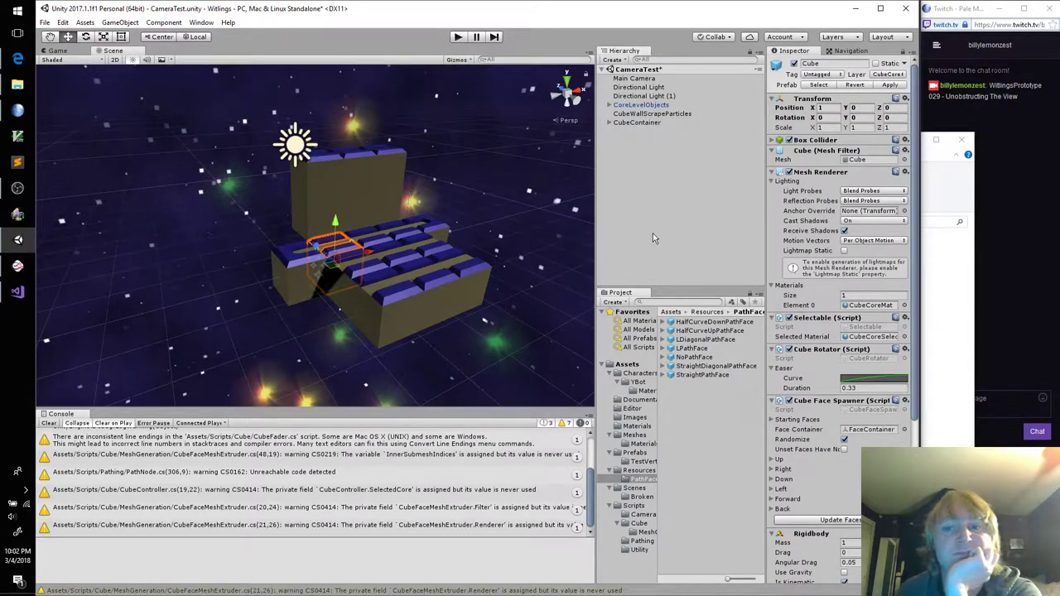
# Add a HalfCurveDownPathFace instance and select its Meshes > PathWalls object
pyautogui.moveTo(698, 323); pyautogui.dragTo(663, 240)
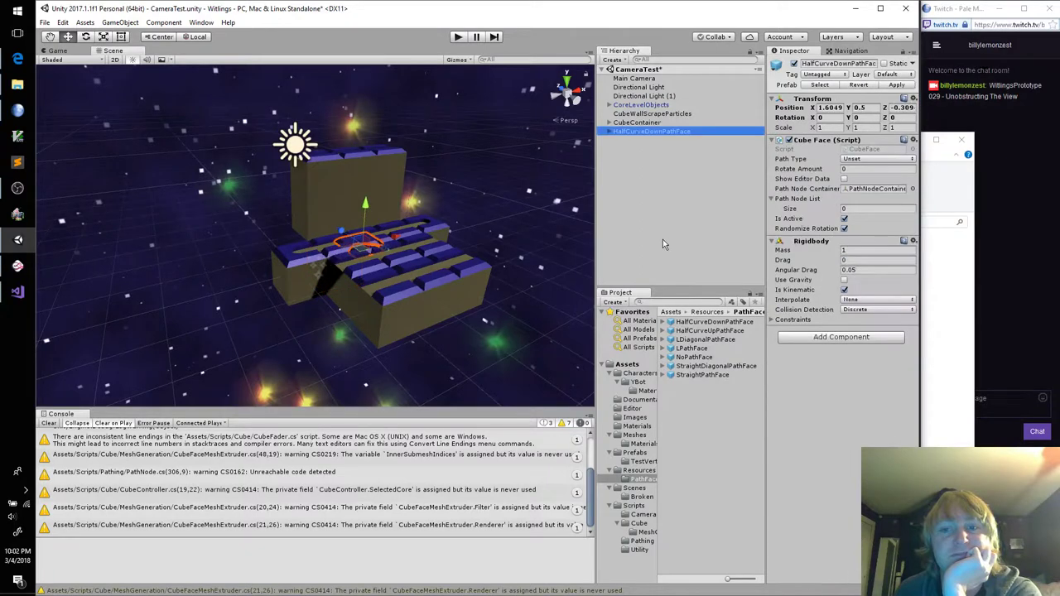
pyautogui.click(609, 132)
pyautogui.click(616, 140)
pyautogui.click(639, 149)
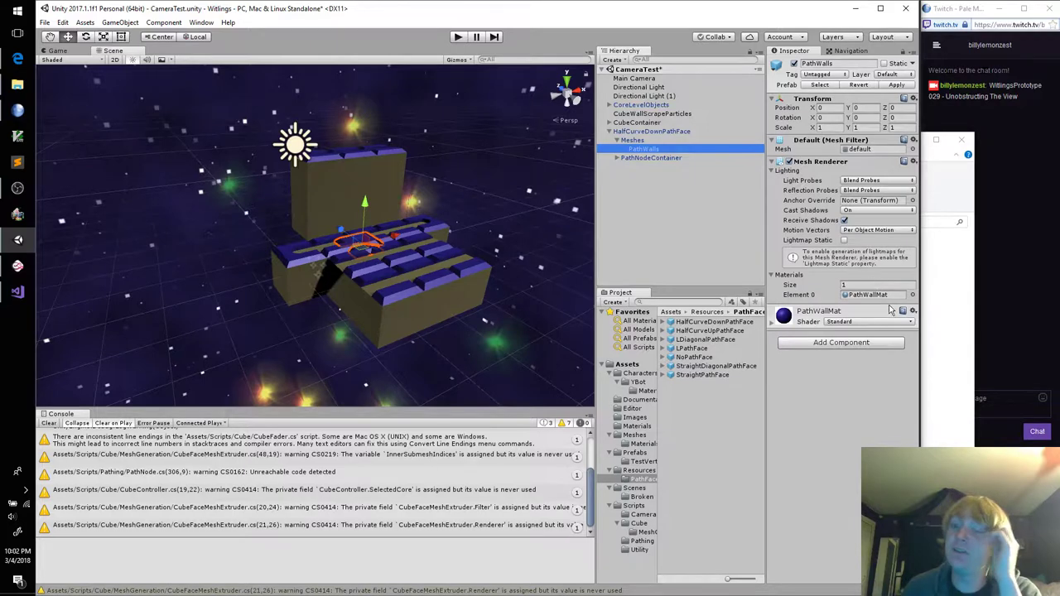
pyautogui.click(869, 323)
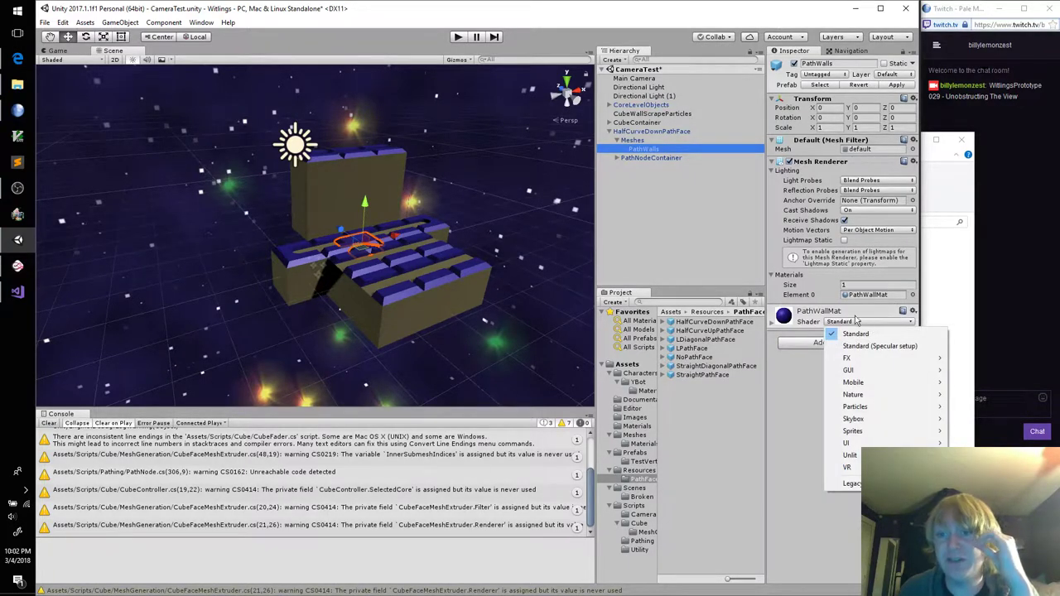
pyautogui.click(771, 418)
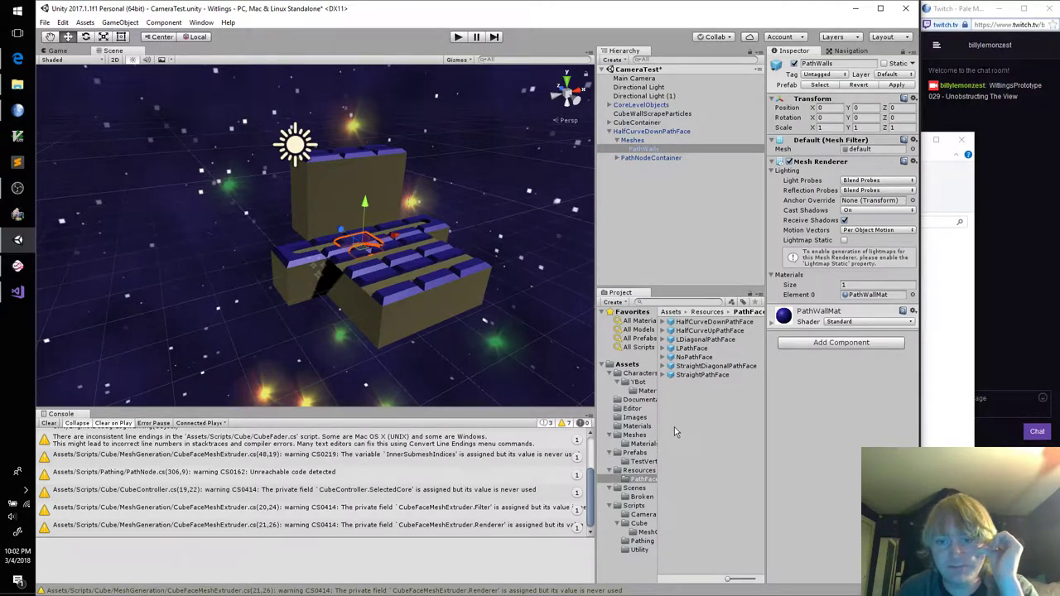
# Compare the PathWallMat and CubeCoreMat materials, then return to the top-level Assets
pyautogui.click(639, 427)
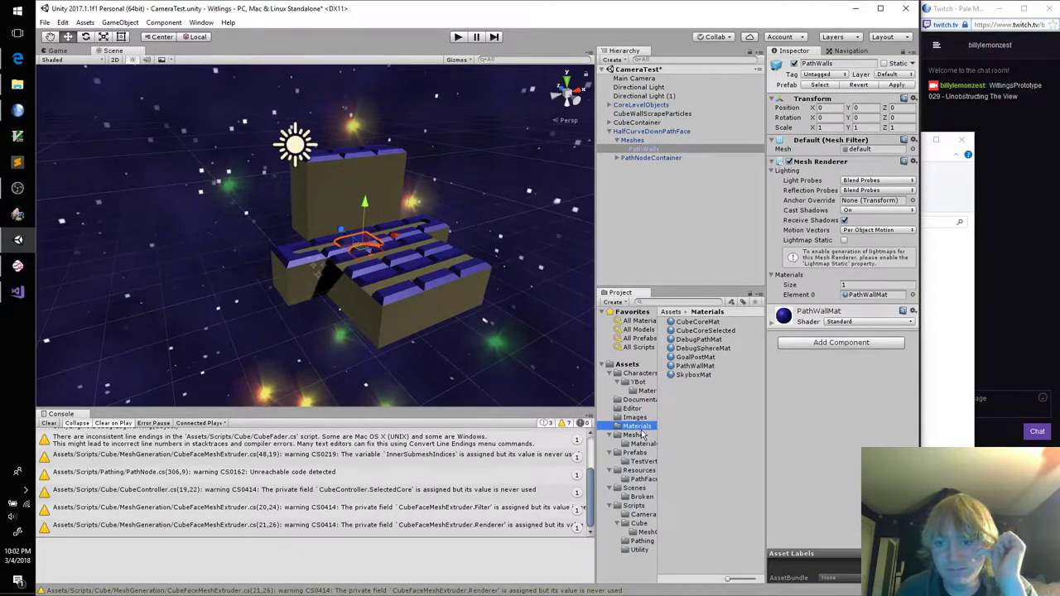
pyautogui.click(695, 366)
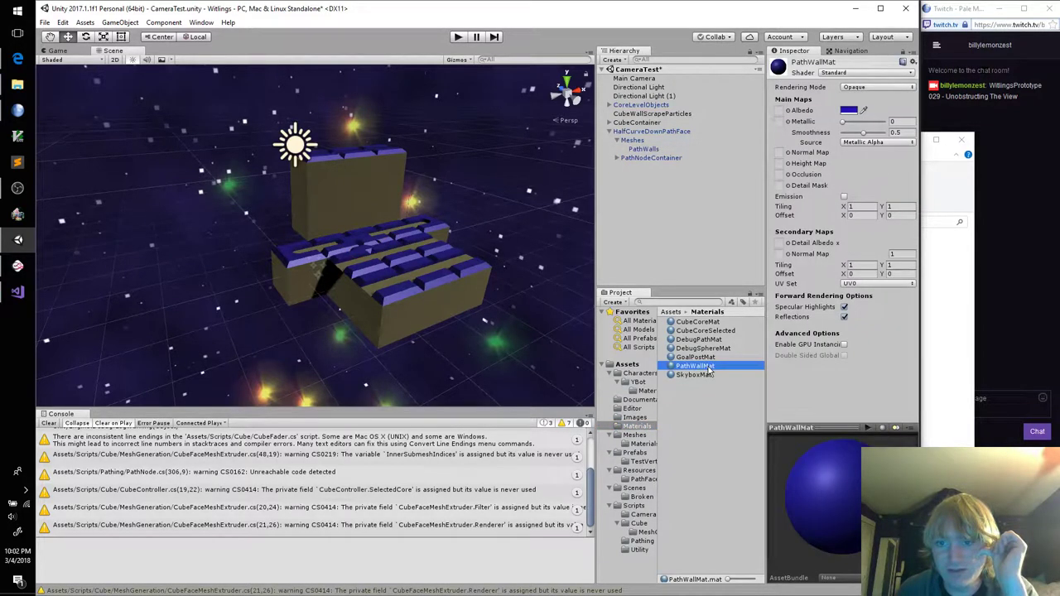
pyautogui.click(710, 322)
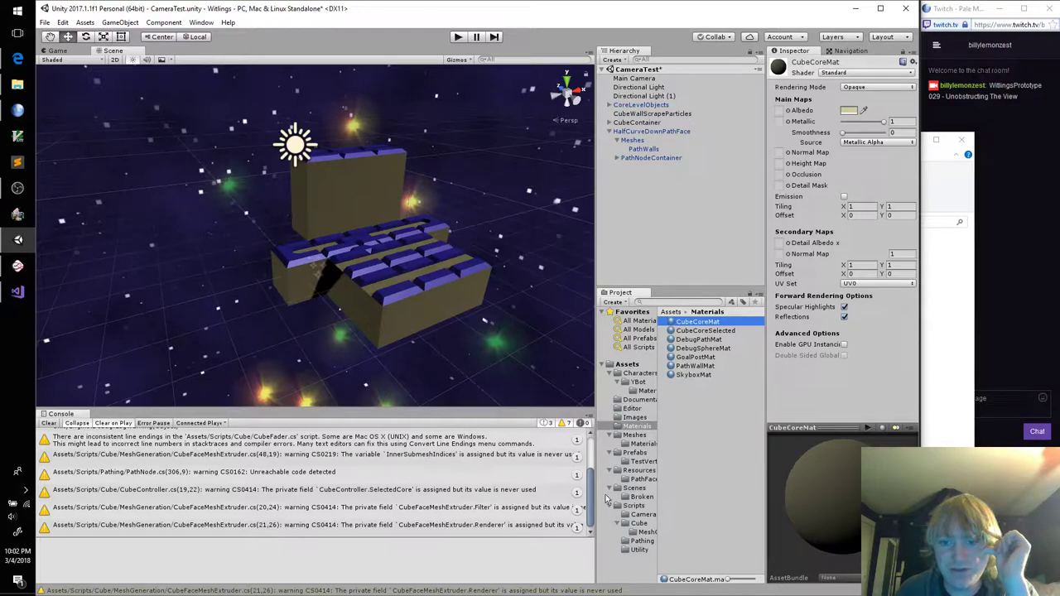
pyautogui.click(628, 365)
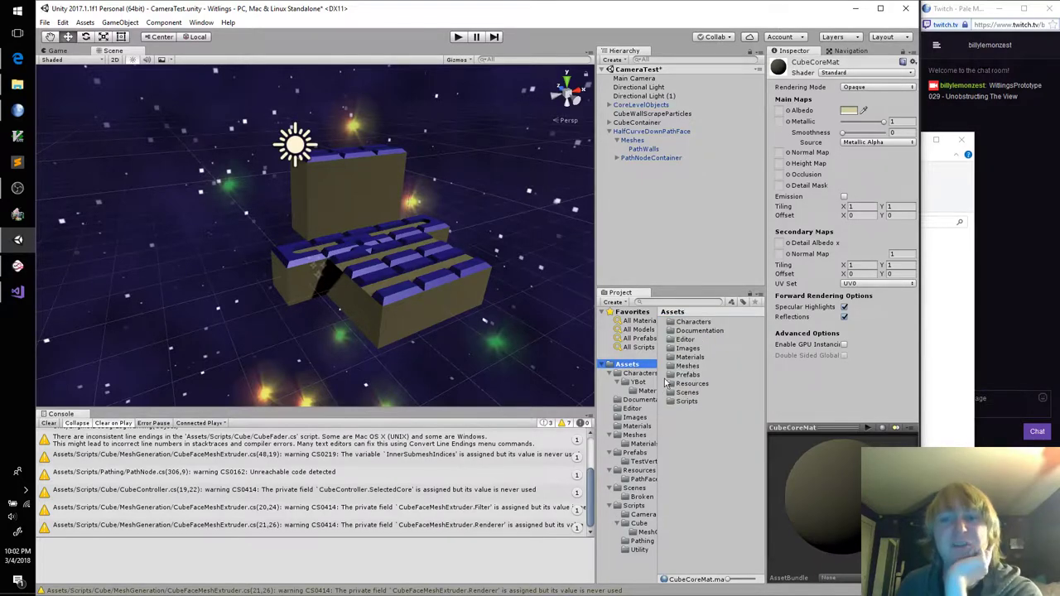
# Create a trial NewSurfaceShader Standard Surface Shader, delete it, and open the Materials folder
pyautogui.rightClick(689, 424)
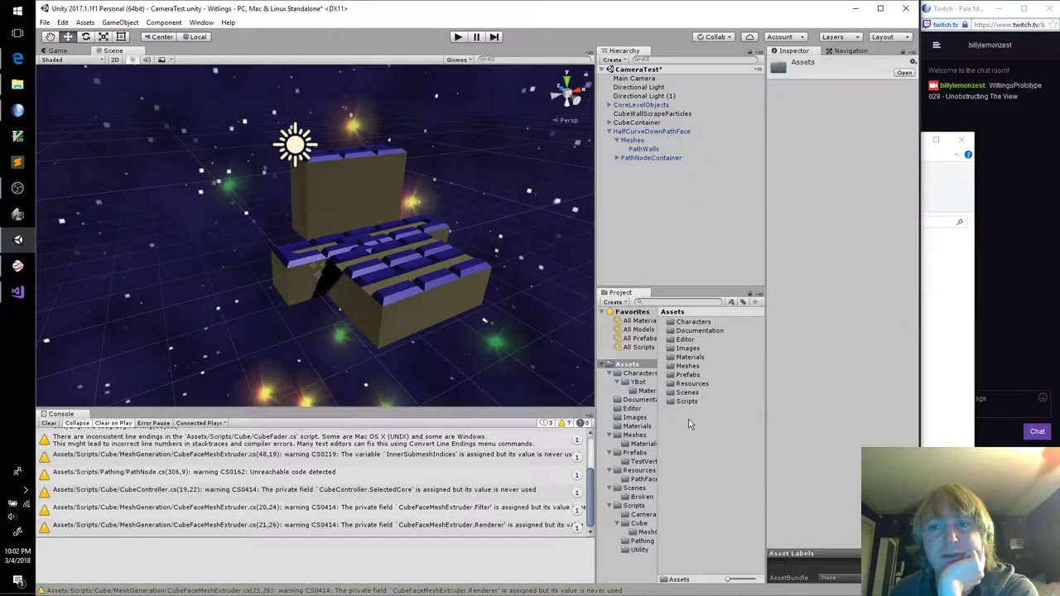
pyautogui.moveTo(744, 219)
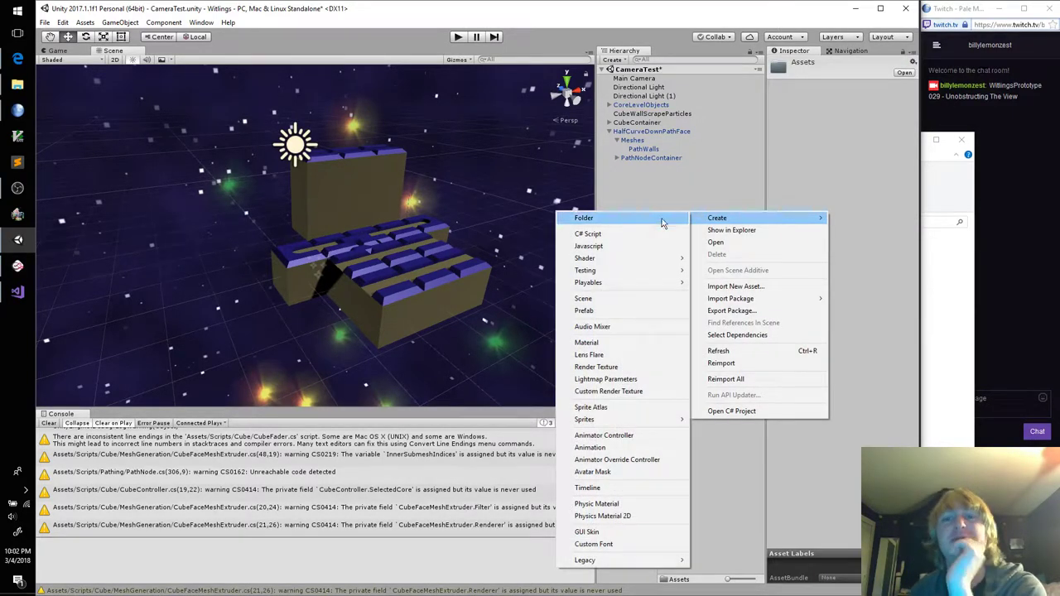
pyautogui.moveTo(628, 260)
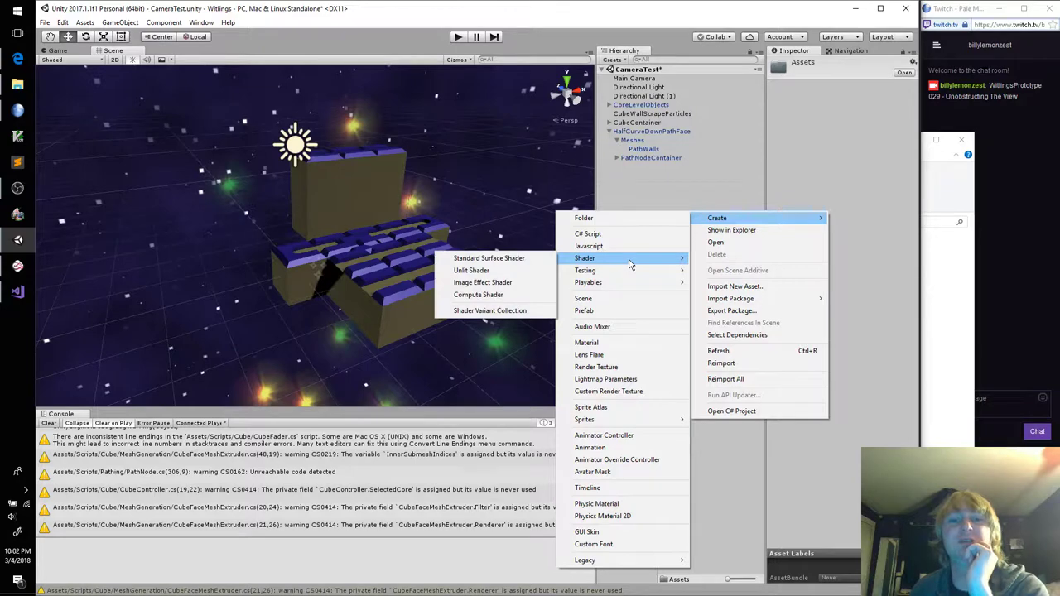
pyautogui.click(525, 259)
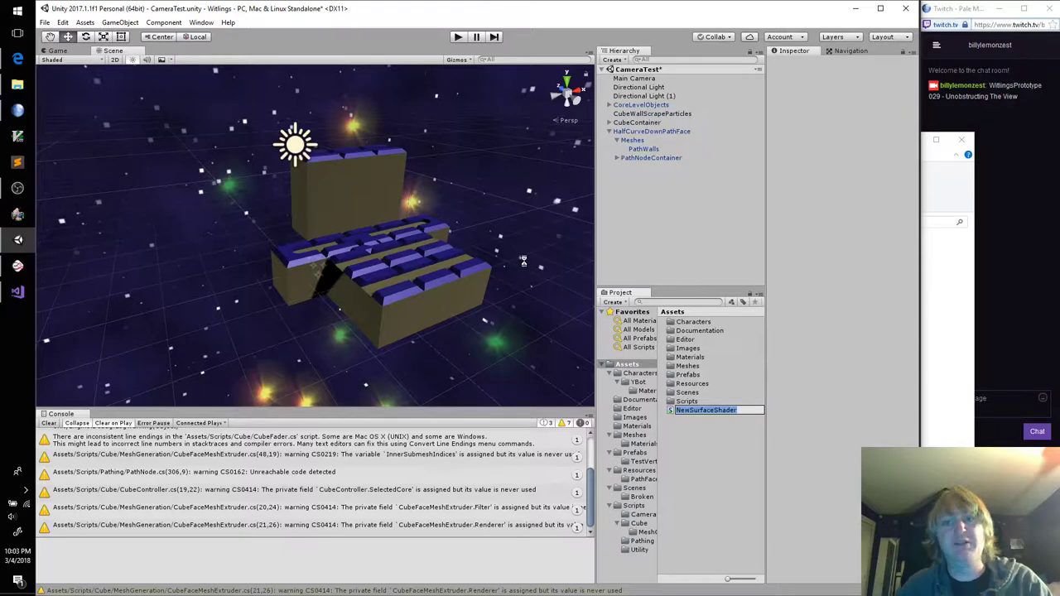
pyautogui.press('Return')
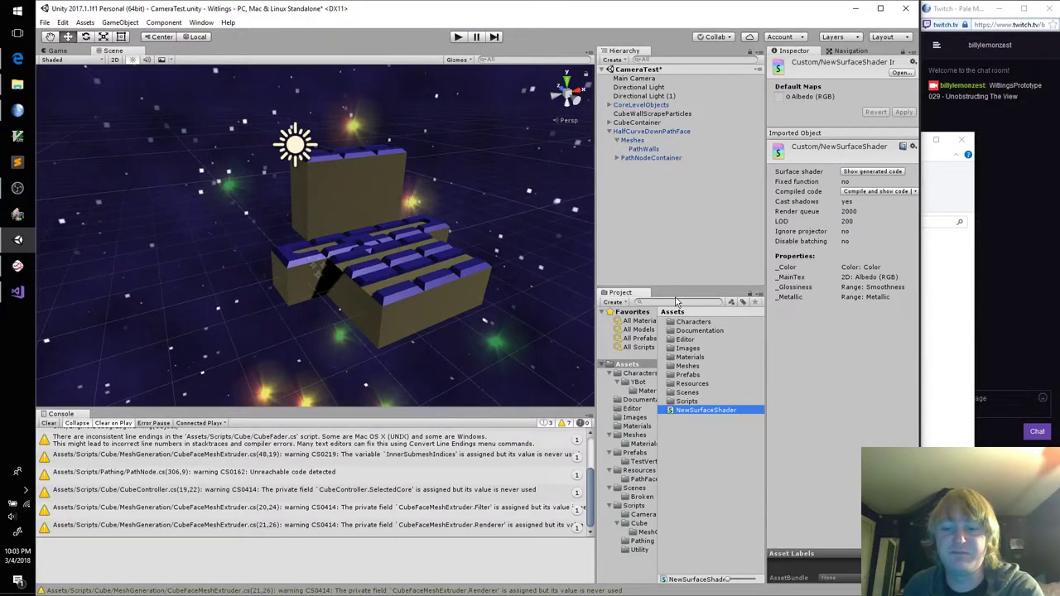
pyautogui.press('Delete')
pyautogui.click(526, 330)
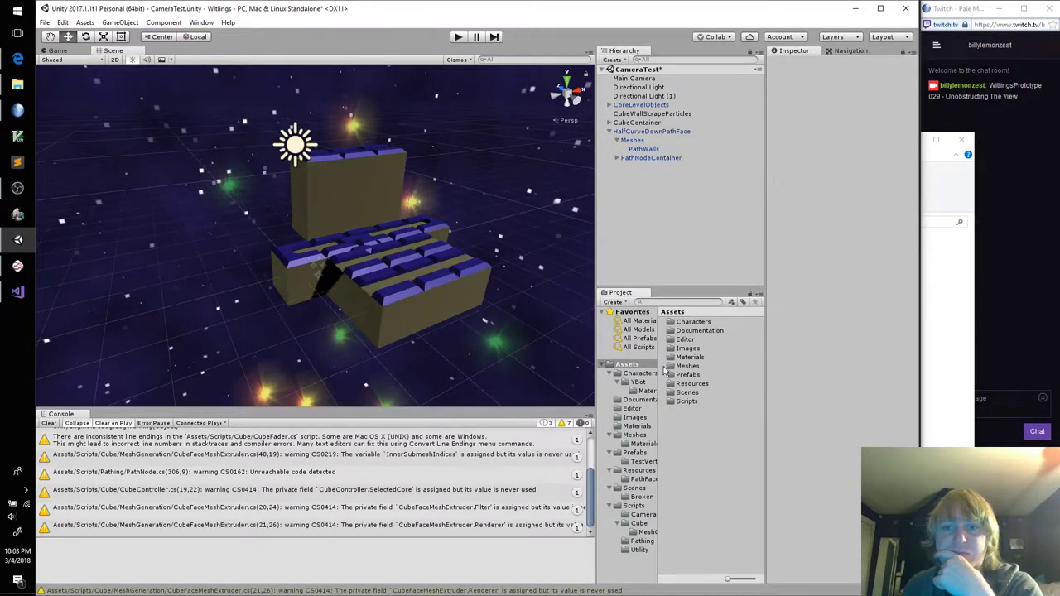
pyautogui.doubleClick(700, 358)
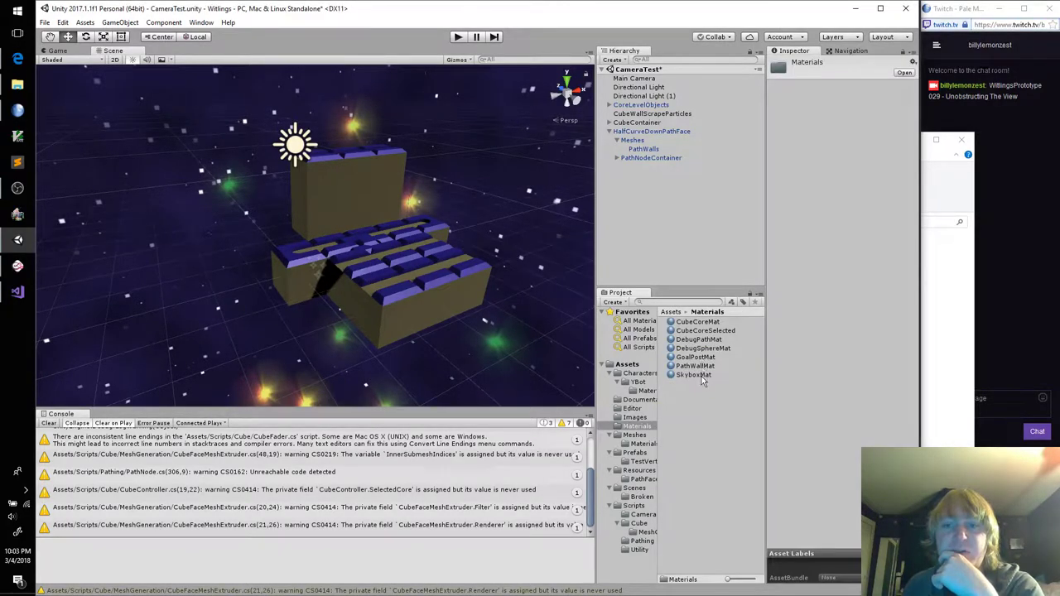
# Switch PathWallMat's Rendering Mode from Opaque to Transparent, keeping the Standard shader
pyautogui.click(695, 366)
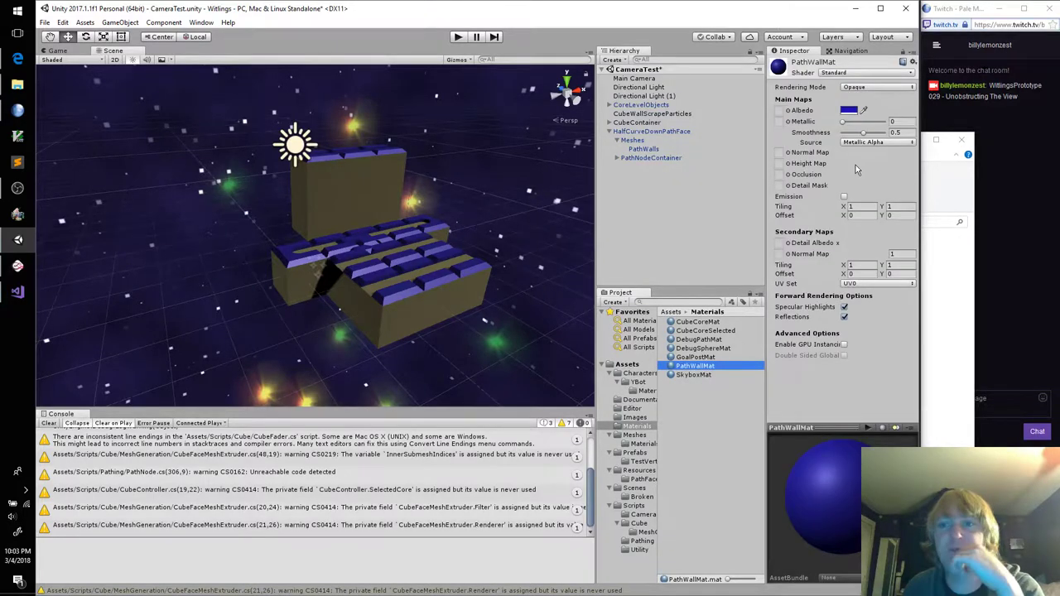
pyautogui.click(864, 73)
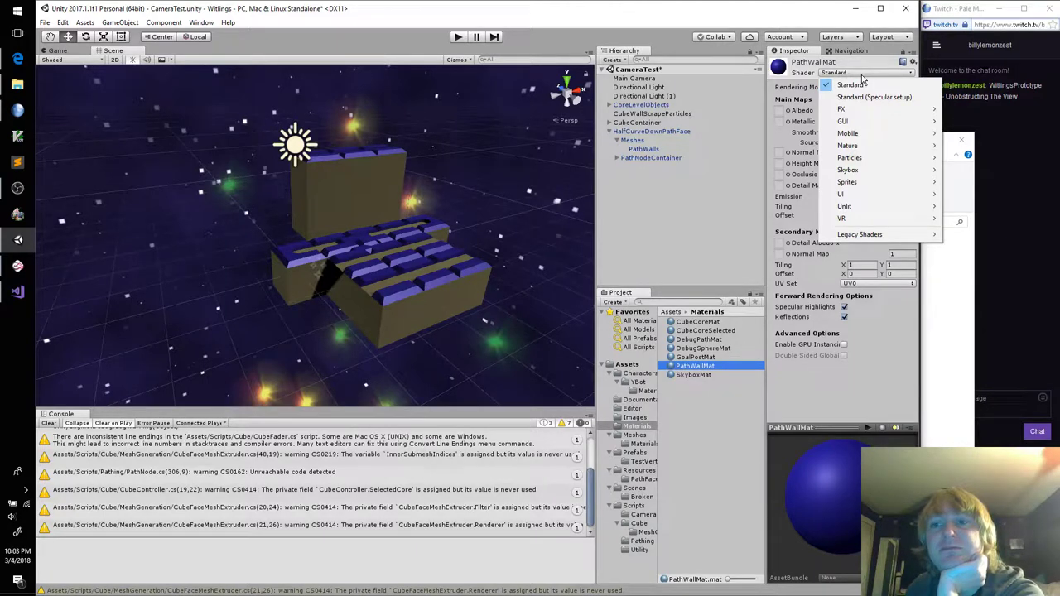
pyautogui.click(802, 92)
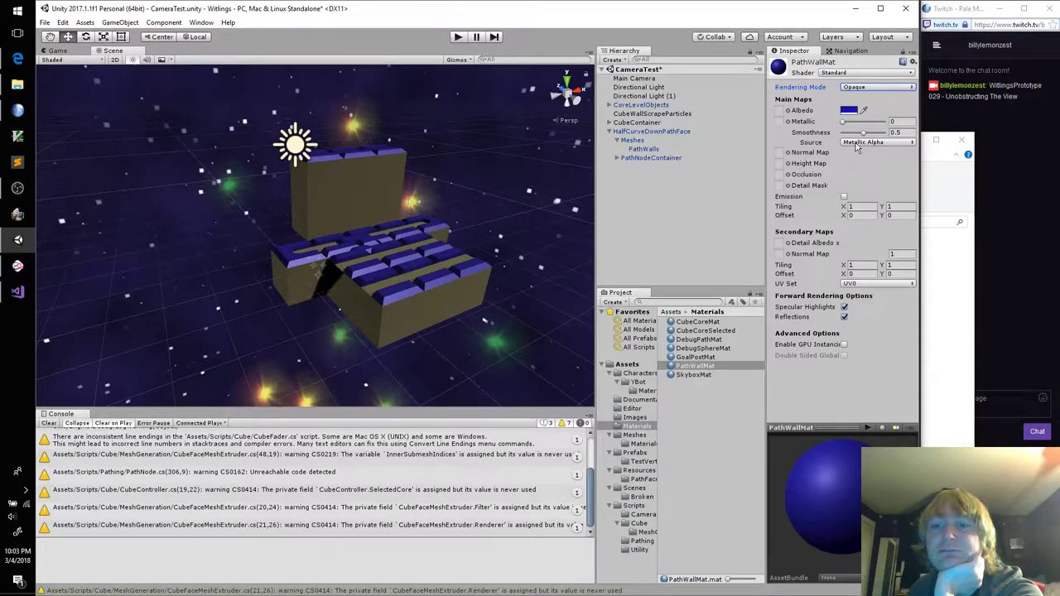
pyautogui.click(856, 90)
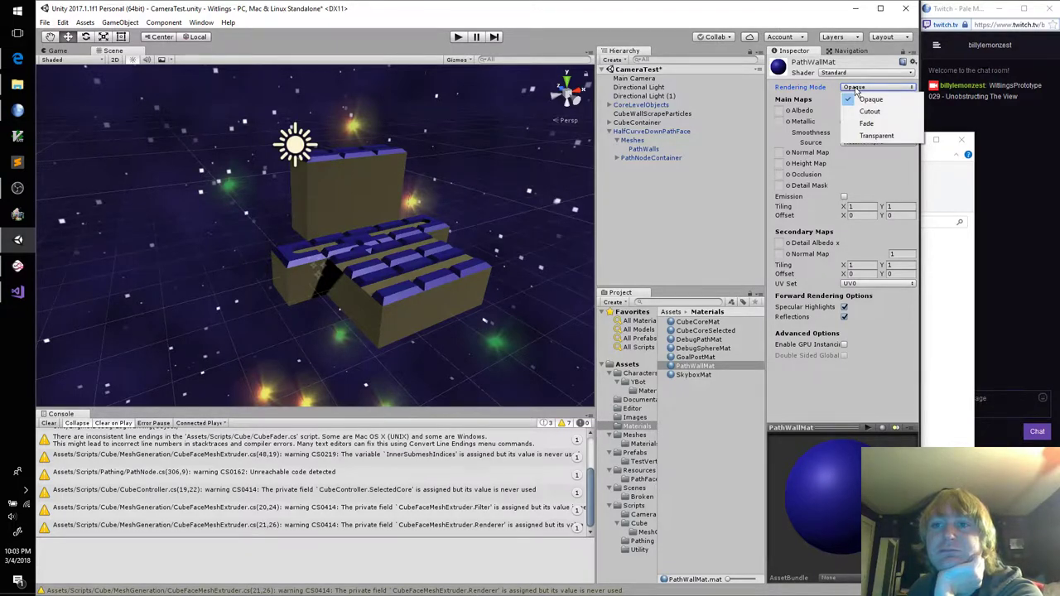
pyautogui.click(875, 135)
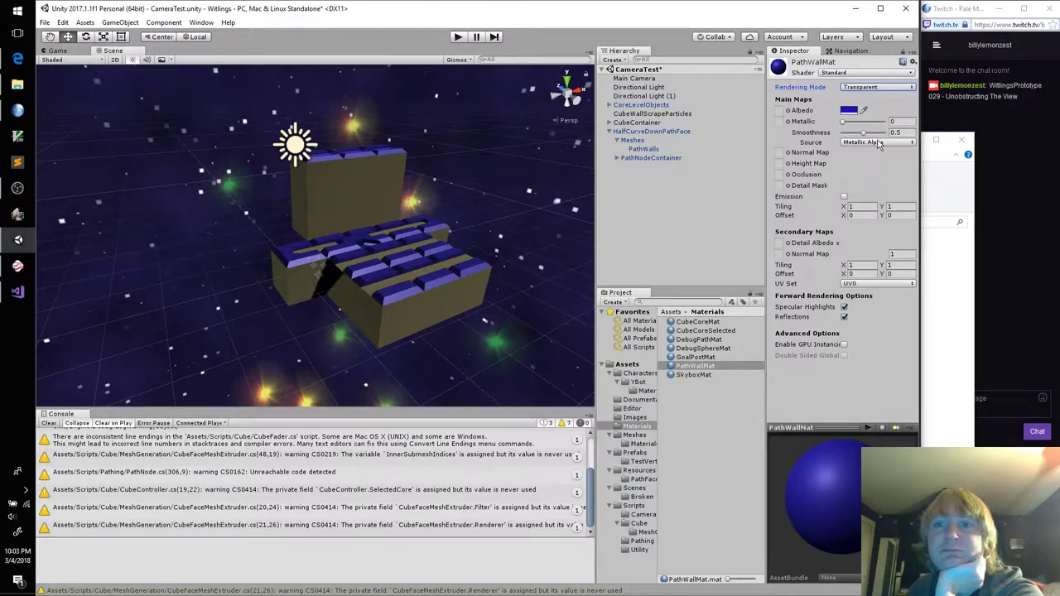
pyautogui.moveTo(499, 302); pyautogui.dragTo(511, 340, button='right')
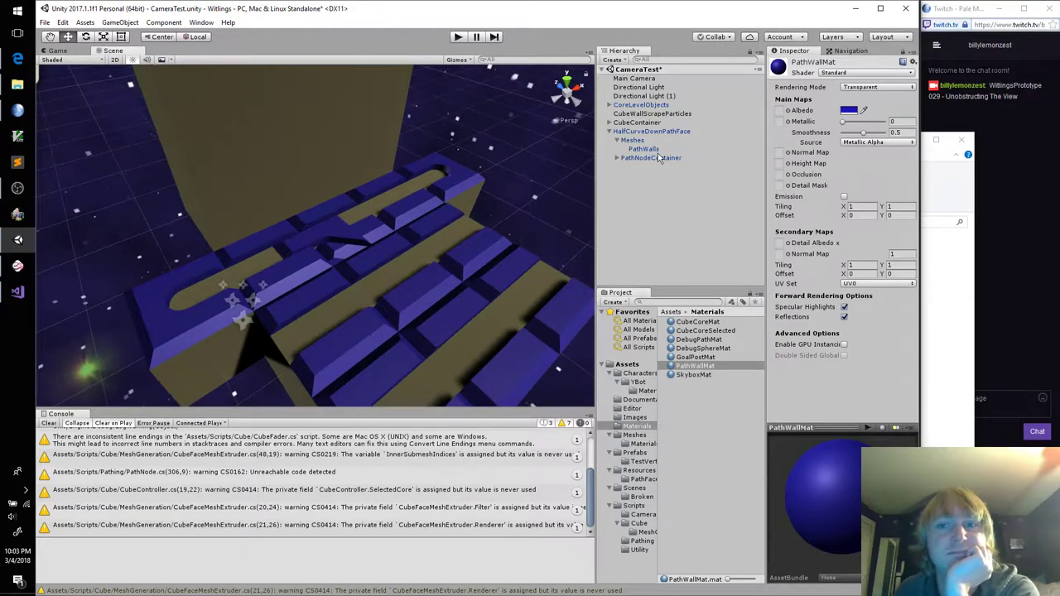
# Move HalfCurveDownPathFace to about X 5.163, then tweak PathWallMat's Metallic and Smoothness
pyautogui.click(652, 132)
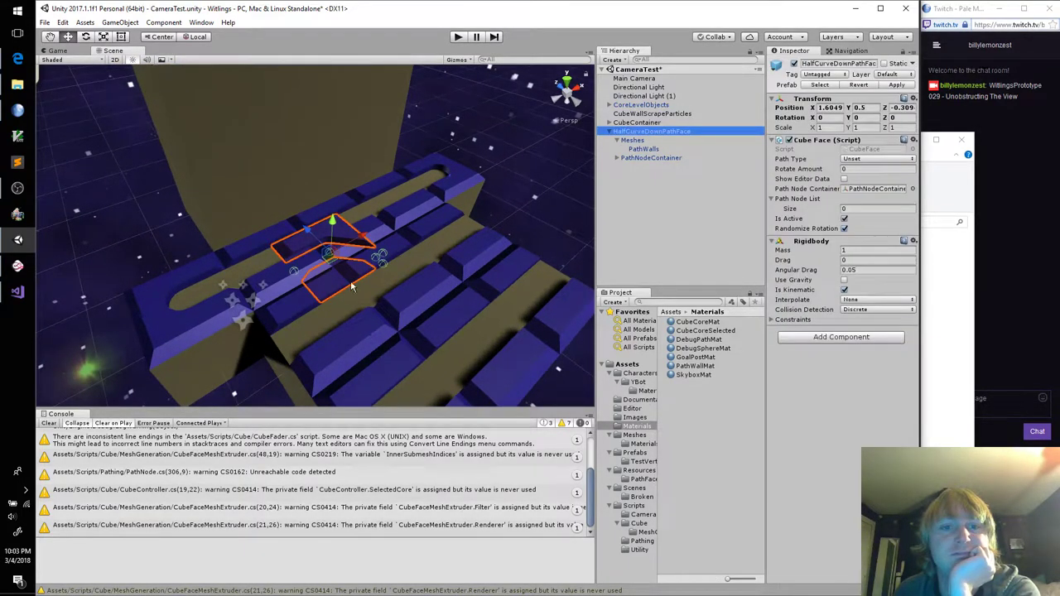
pyautogui.moveTo(356, 242); pyautogui.dragTo(574, 128)
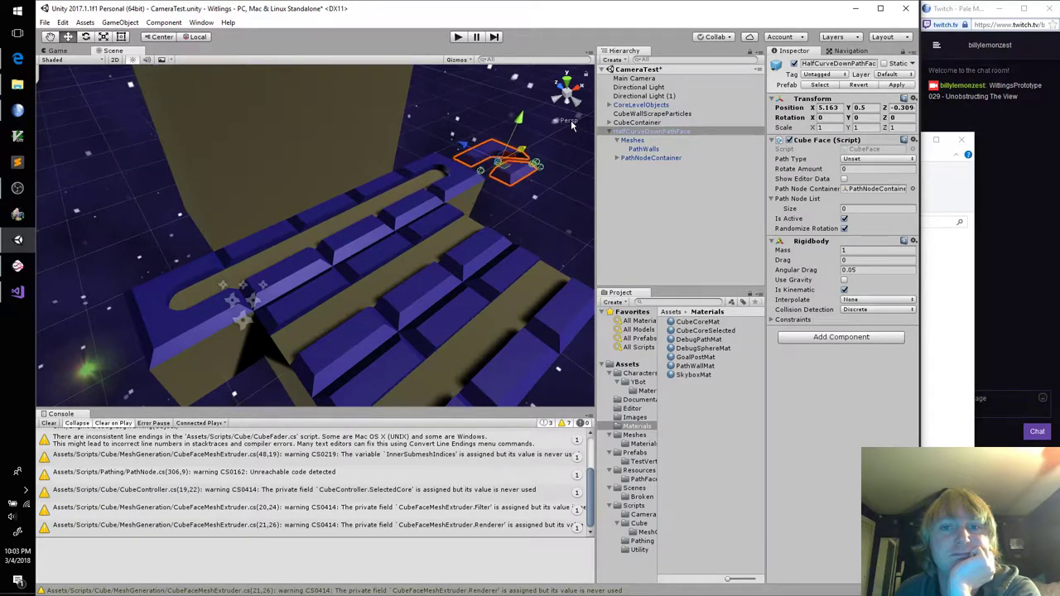
pyautogui.click(695, 367)
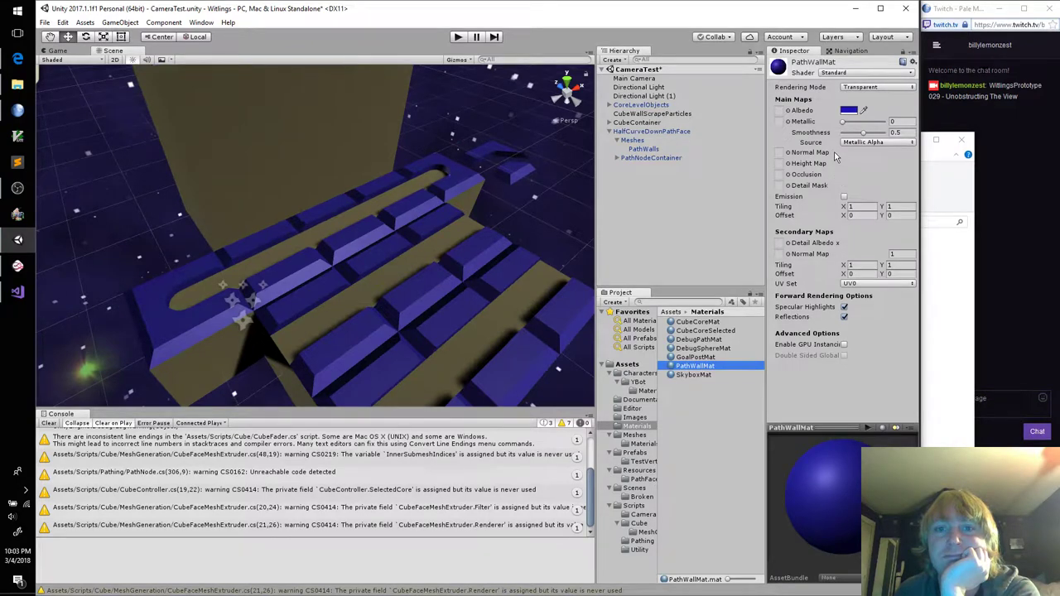
pyautogui.moveTo(844, 124)
pyautogui.mouseDown()
pyautogui.moveTo(896, 134)
pyautogui.moveTo(783, 137)
pyautogui.moveTo(864, 134)
pyautogui.mouseUp()
pyautogui.click(901, 135)
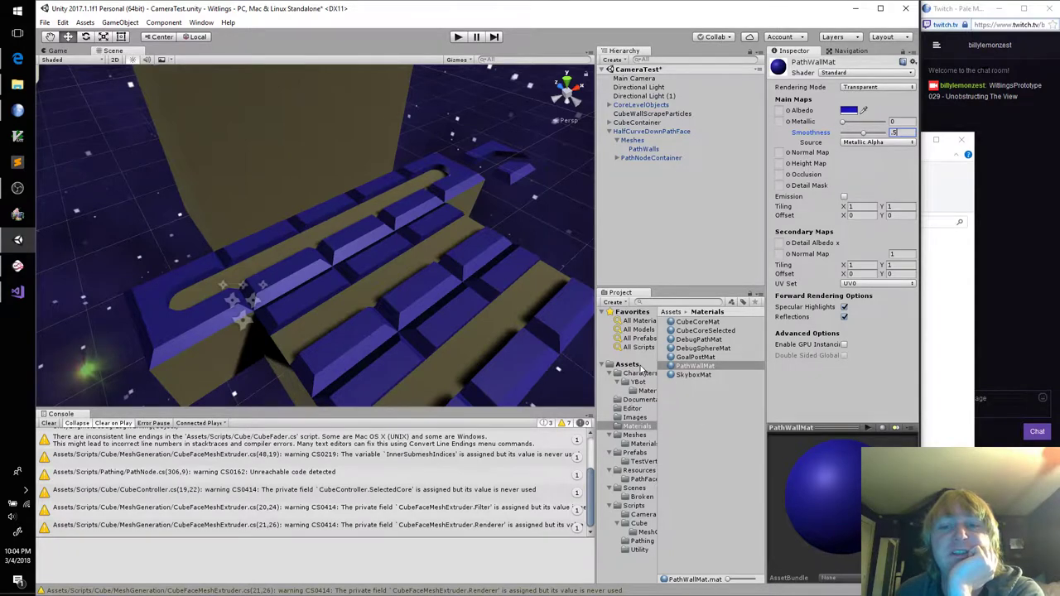
# Browse PathWallMat's shader list but keep Standard, then show the top-level Assets folders
pyautogui.click(878, 77)
pyautogui.moveTo(866, 110)
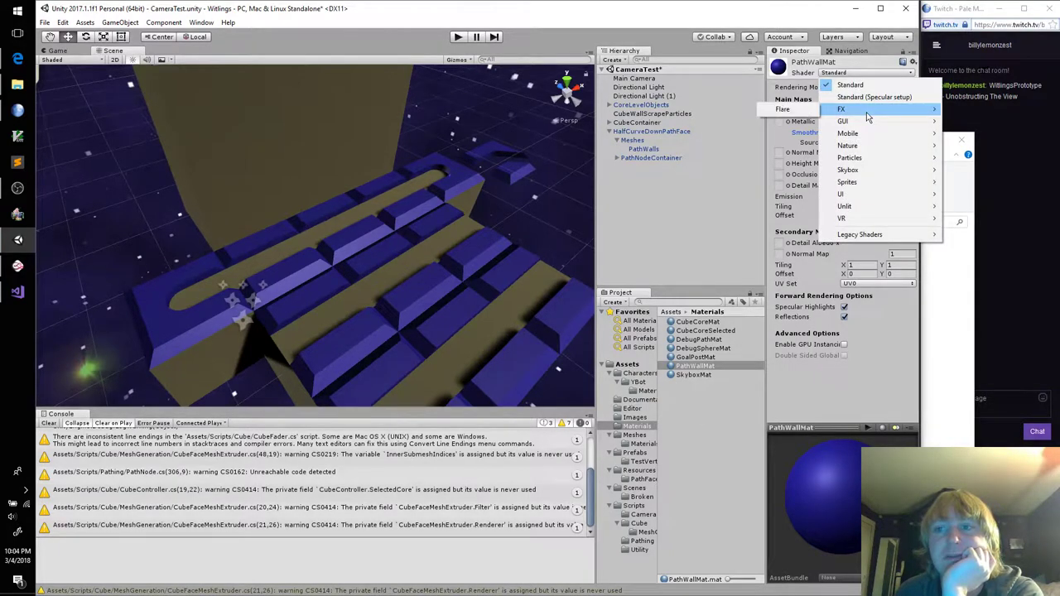
pyautogui.moveTo(861, 219)
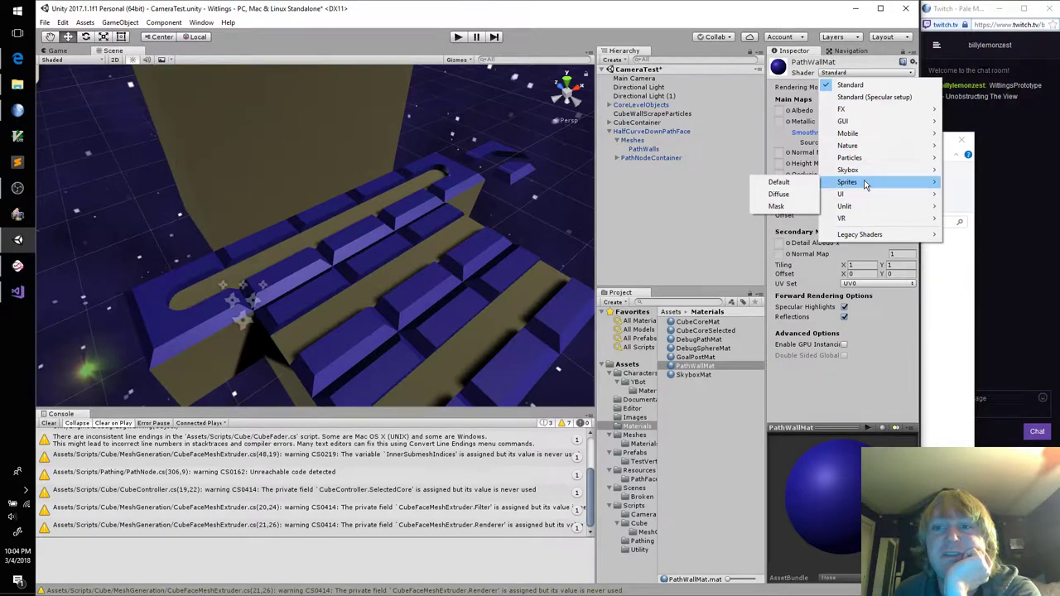
pyautogui.moveTo(865, 177)
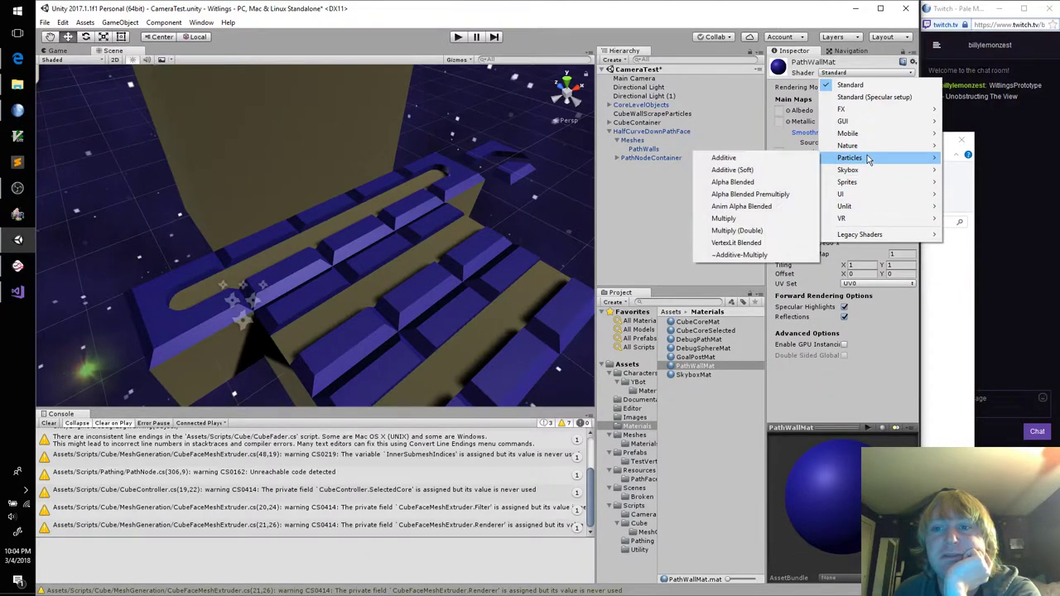
pyautogui.moveTo(866, 154)
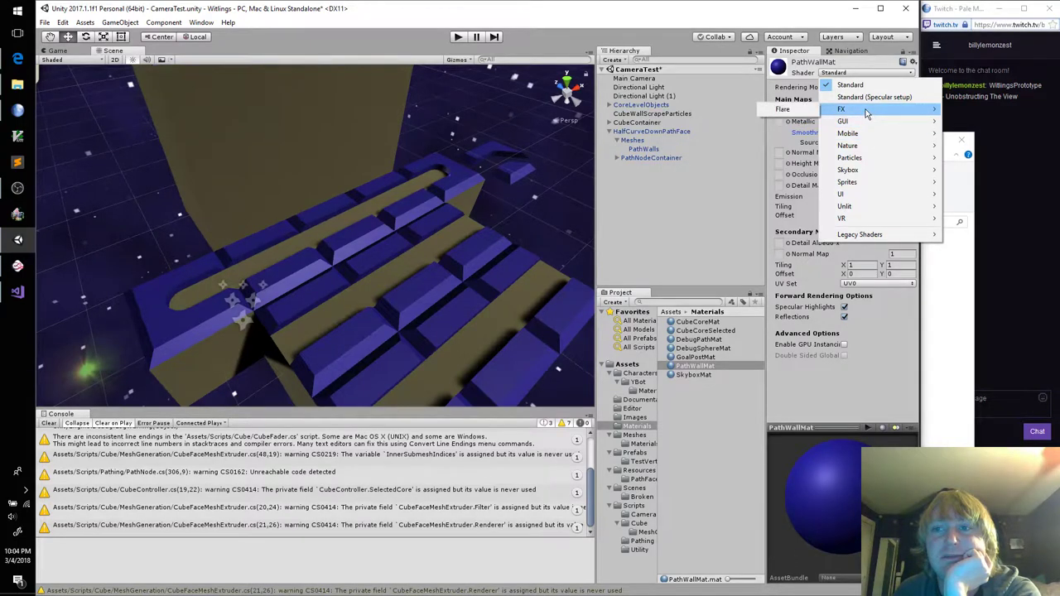
pyautogui.click(715, 463)
pyautogui.click(666, 426)
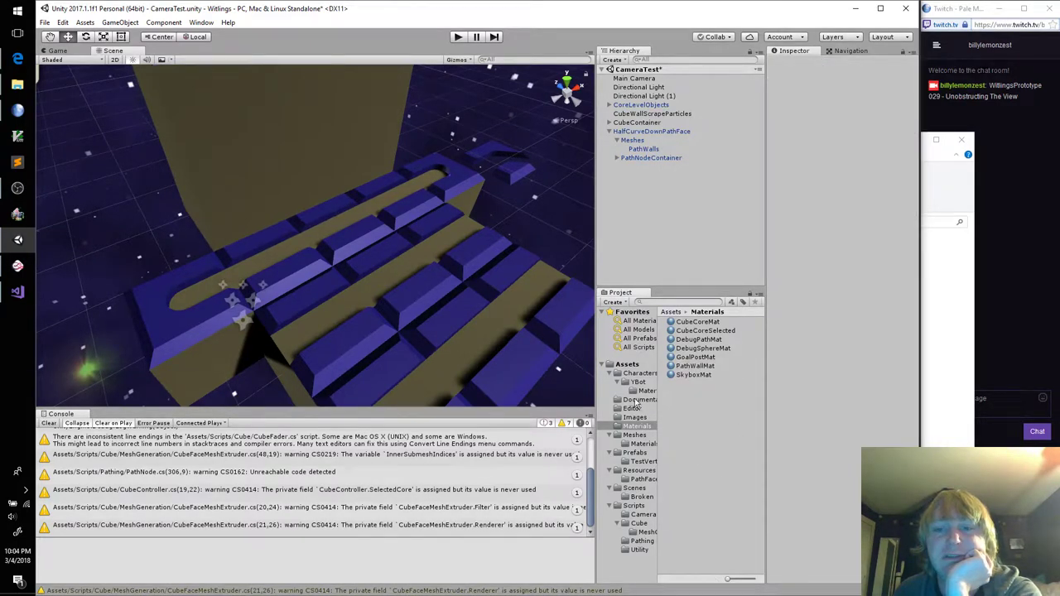
pyautogui.click(627, 365)
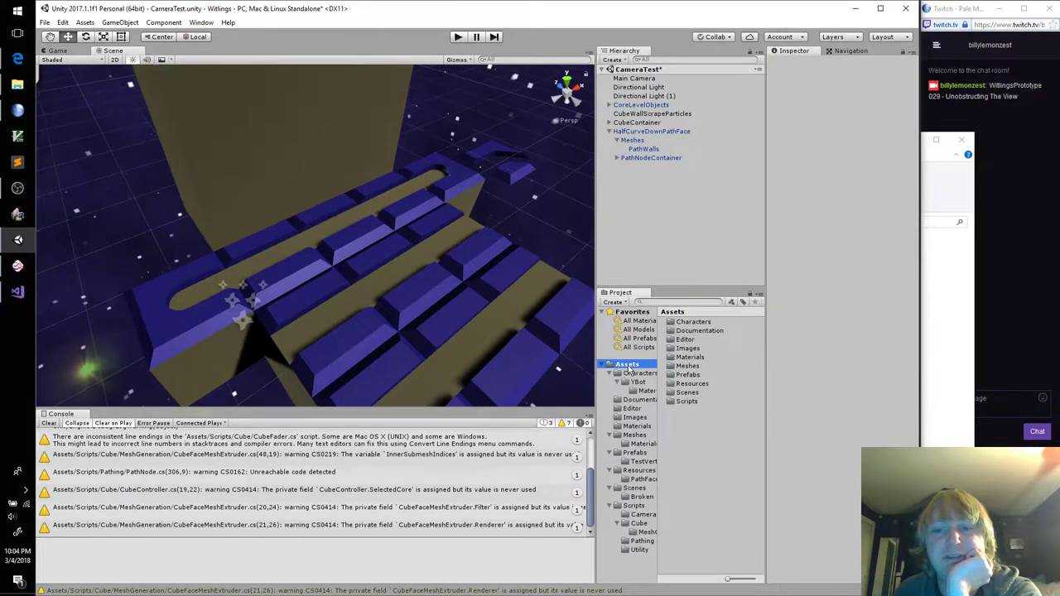
# Create a new folder named Shaders under Assets
pyautogui.rightClick(690, 422)
pyautogui.moveTo(737, 220)
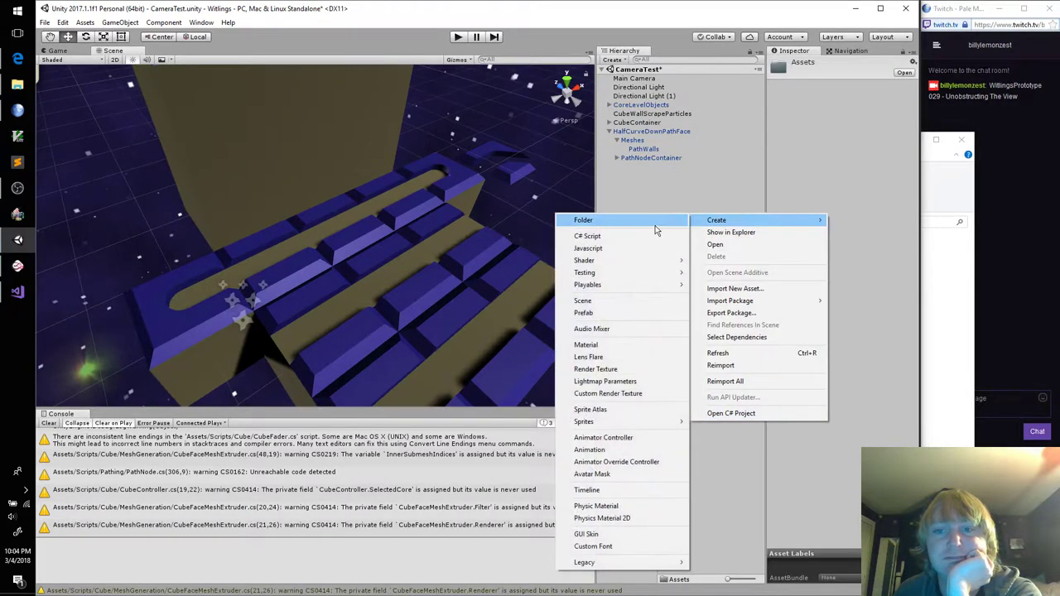
pyautogui.click(655, 225)
pyautogui.write('Shaders')
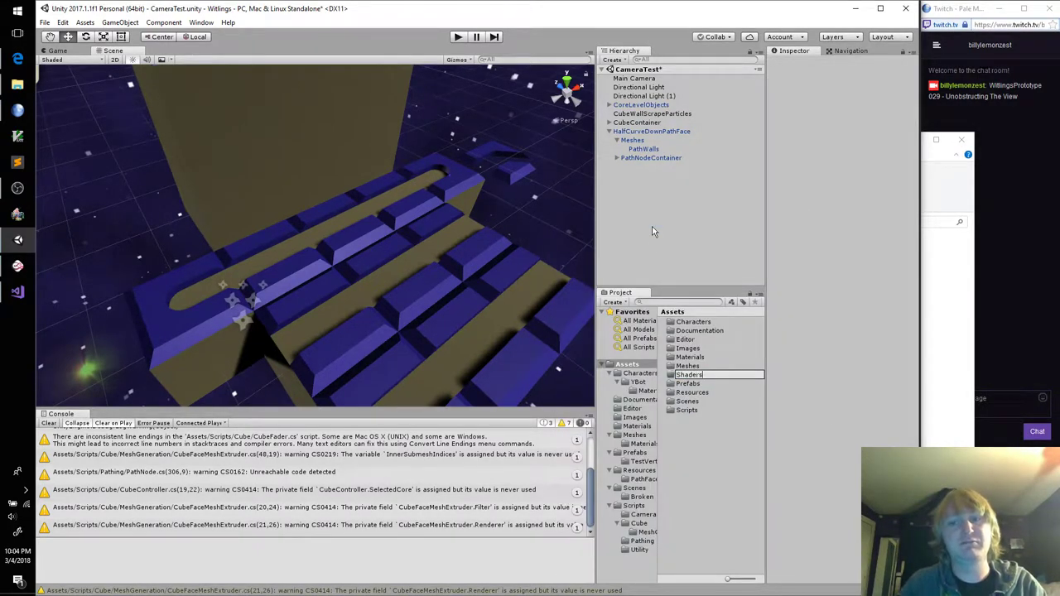
pyautogui.press('Return')
pyautogui.press('Return')
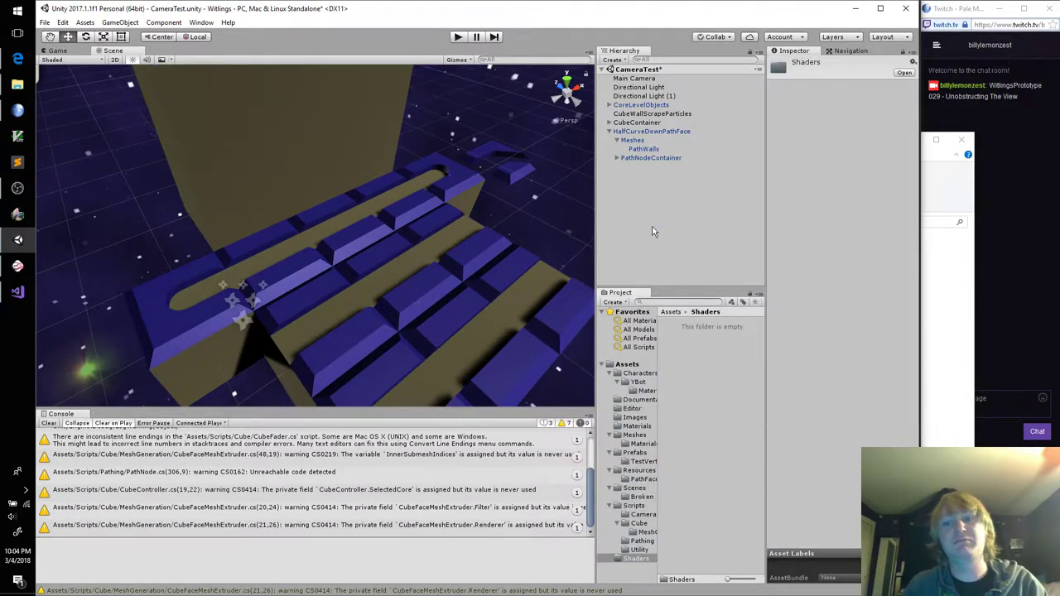
# Inside Shaders, create a Standard Surface Shader named FadeShader
pyautogui.rightClick(698, 349)
pyautogui.moveTo(720, 355)
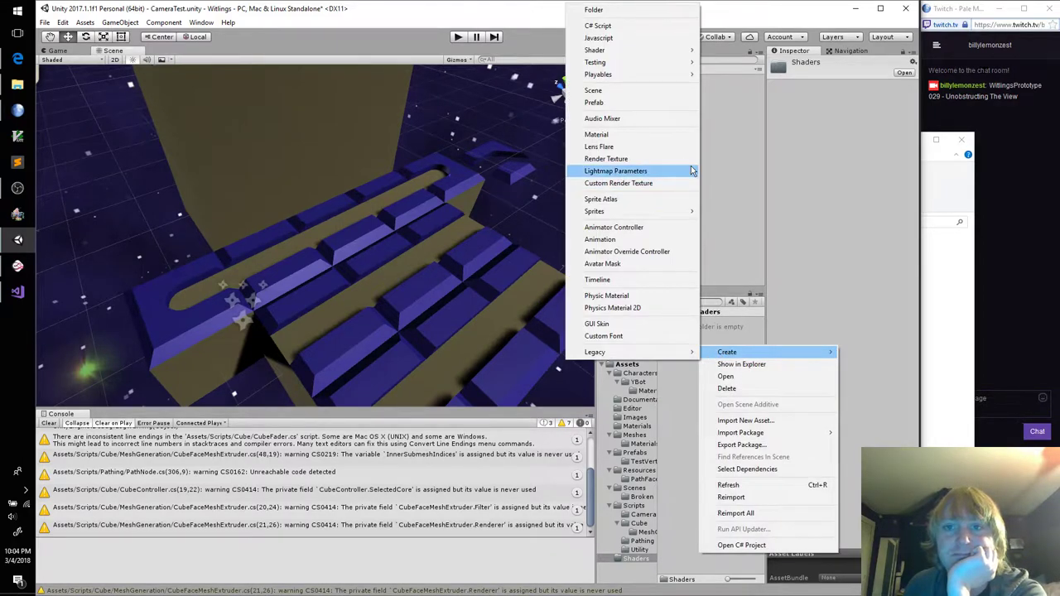
pyautogui.moveTo(629, 51)
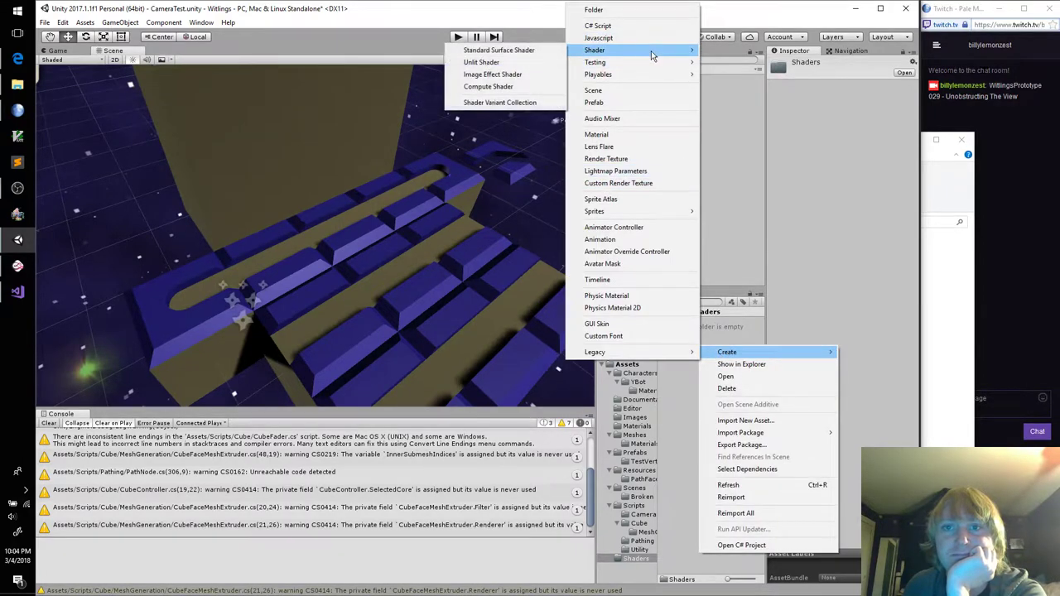
pyautogui.click(505, 50)
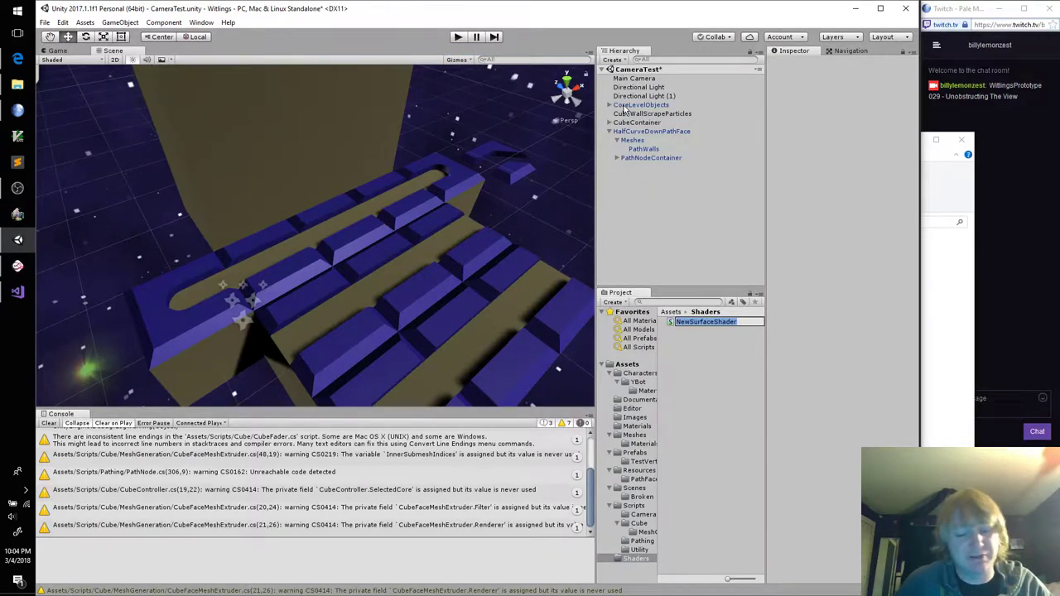
pyautogui.write('AlphaSurf')
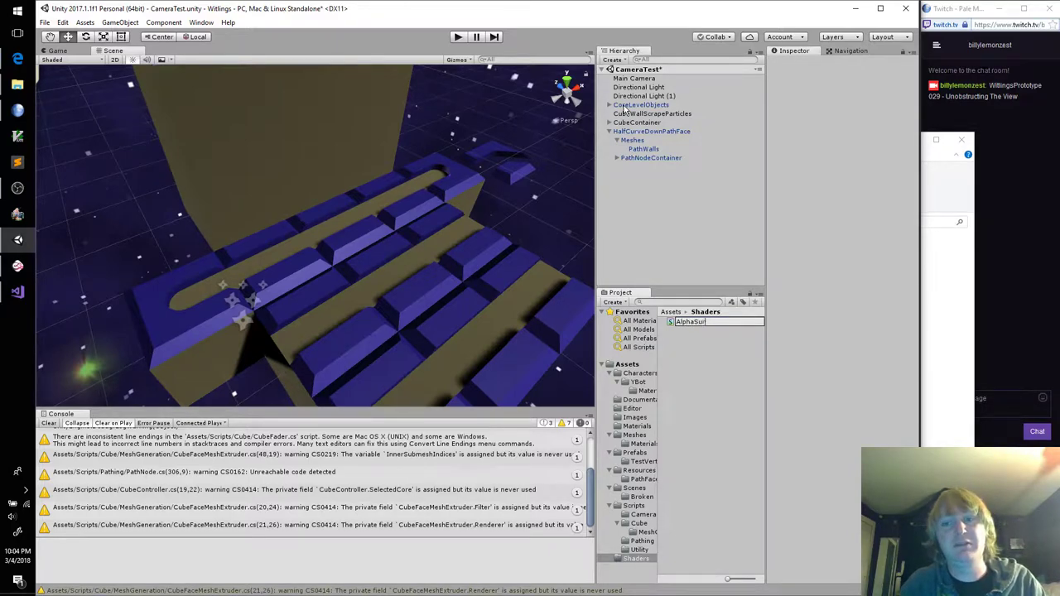
pyautogui.press('BackSpace')
pyautogui.press('BackSpace')
pyautogui.press('BackSpace')
pyautogui.press('BackSpace')
pyautogui.press('BackSpace')
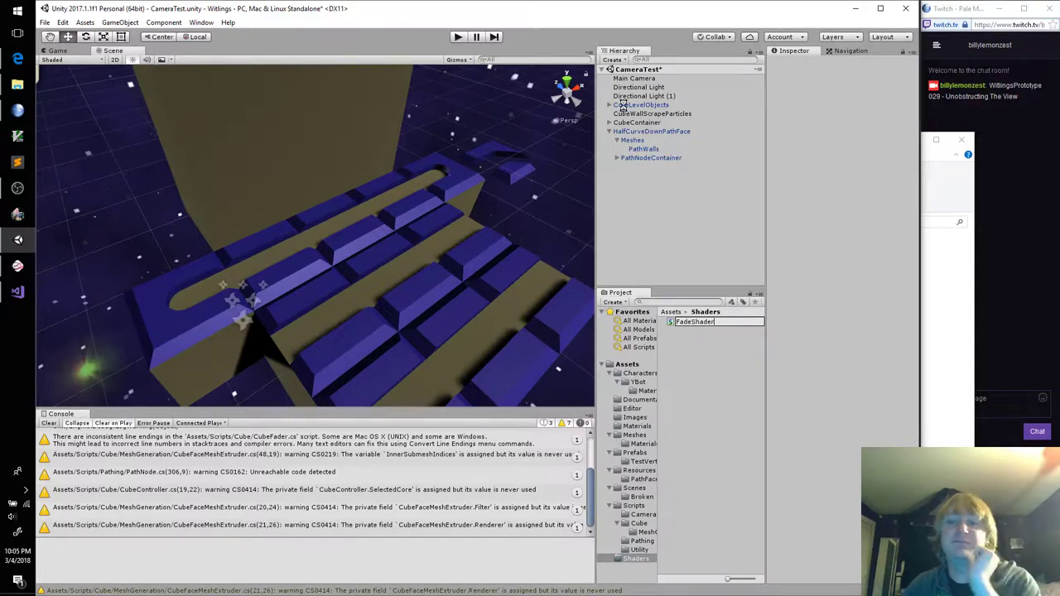
pyautogui.press('Return')
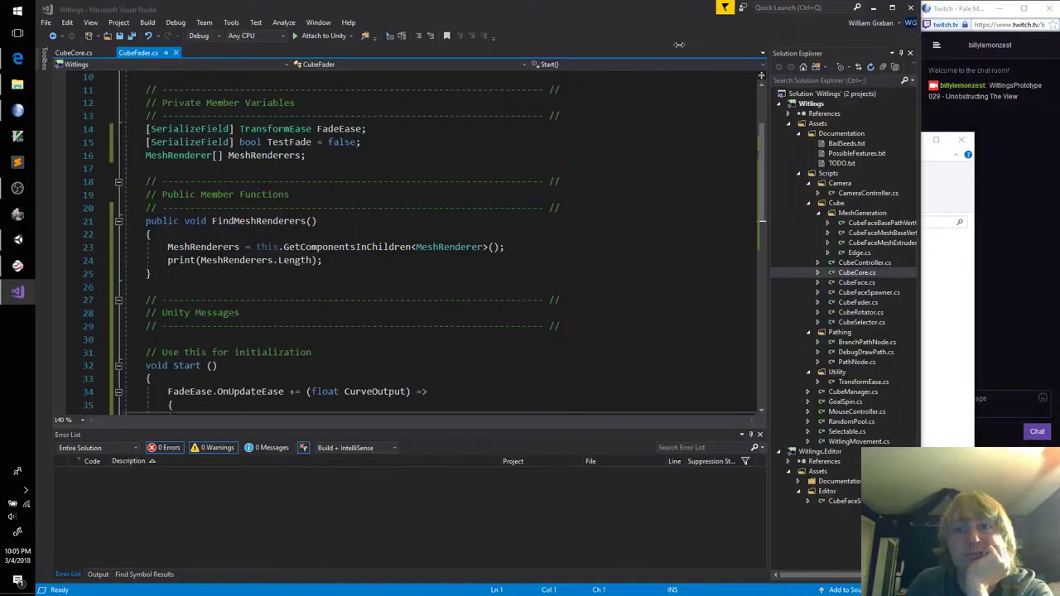
# Add a _Transparency property ('Transparency', Range(0, 1)) below Metallic in FadeShader and save
pyautogui.click(453, 341)
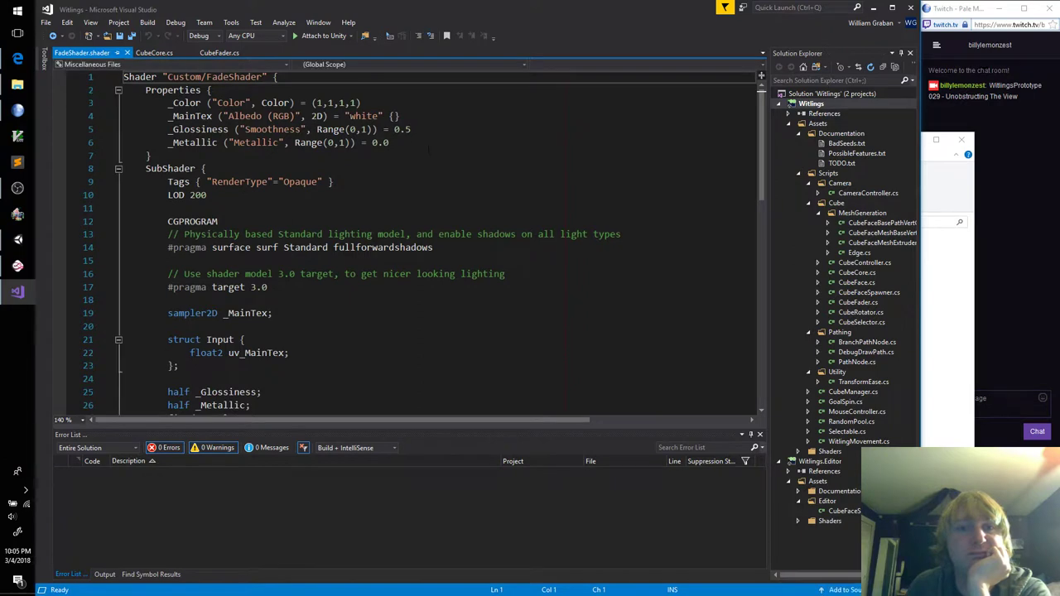
pyautogui.click(429, 144)
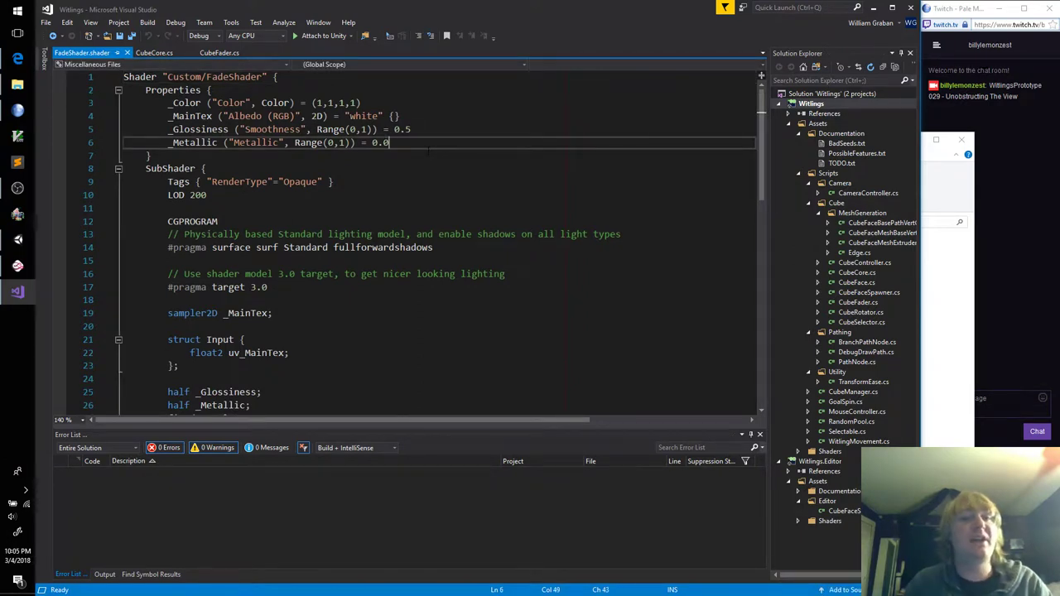
pyautogui.press('Return')
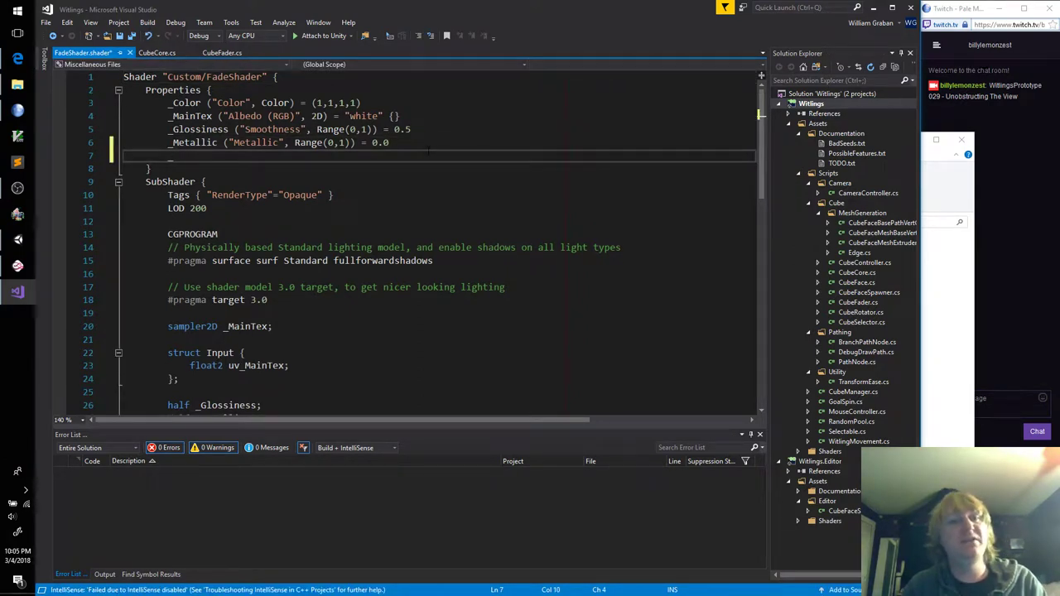
pyautogui.write('_')
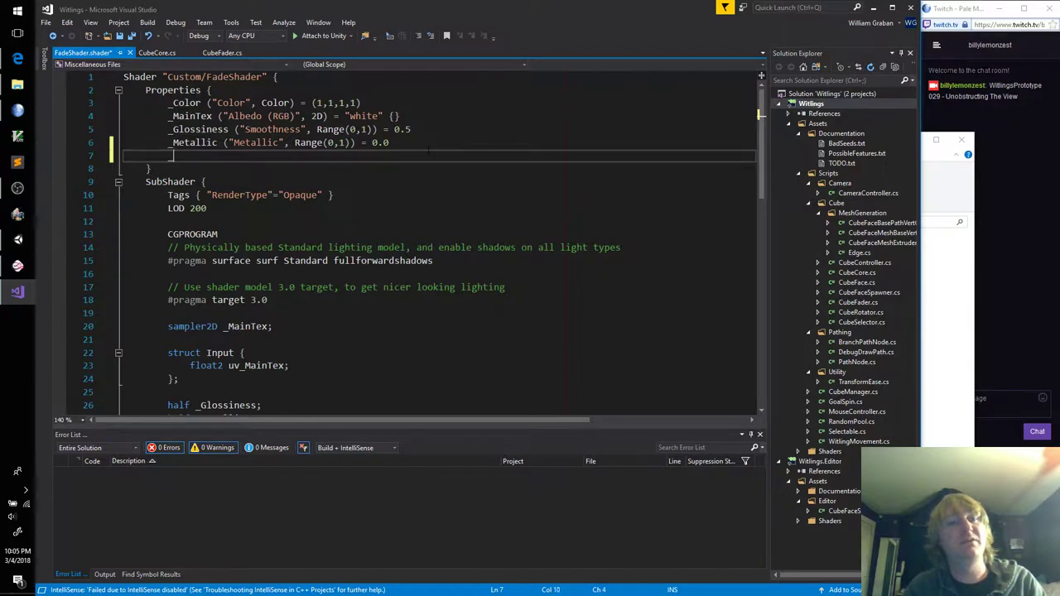
pyautogui.write('Transpa')
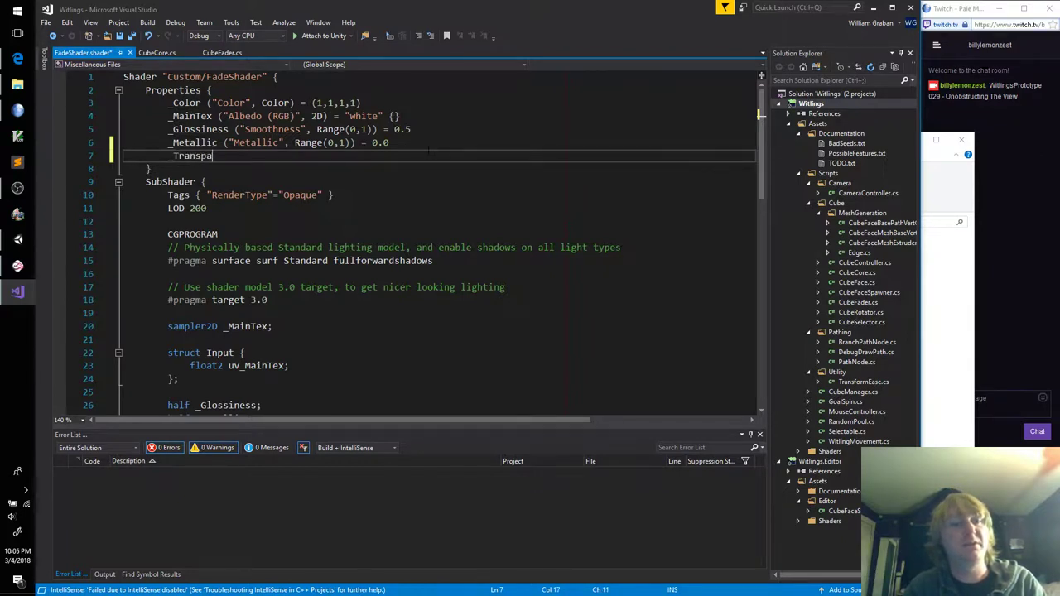
pyautogui.write('rency')
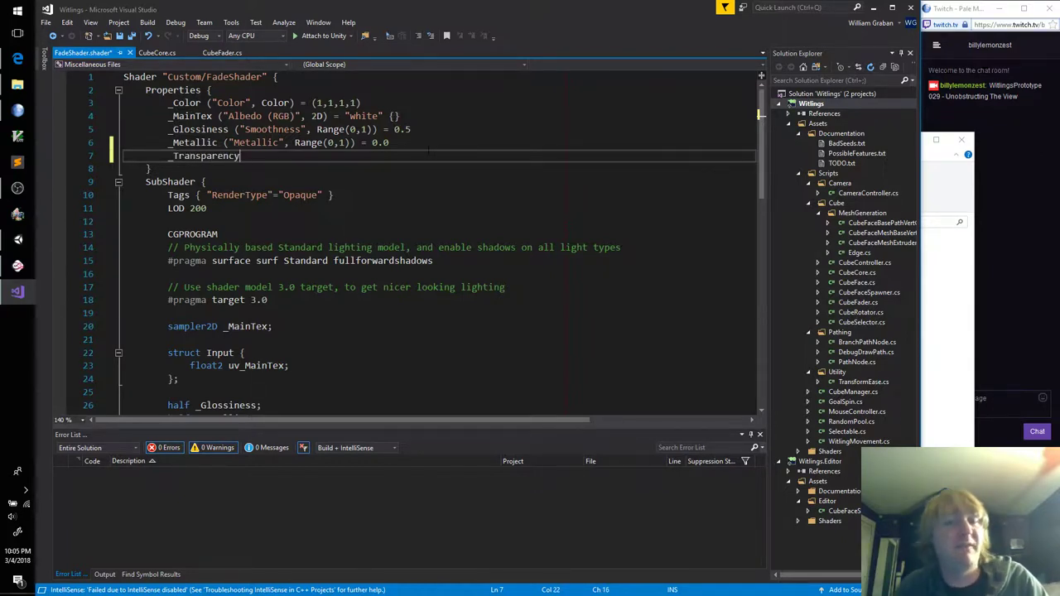
pyautogui.write(' ("Transp')
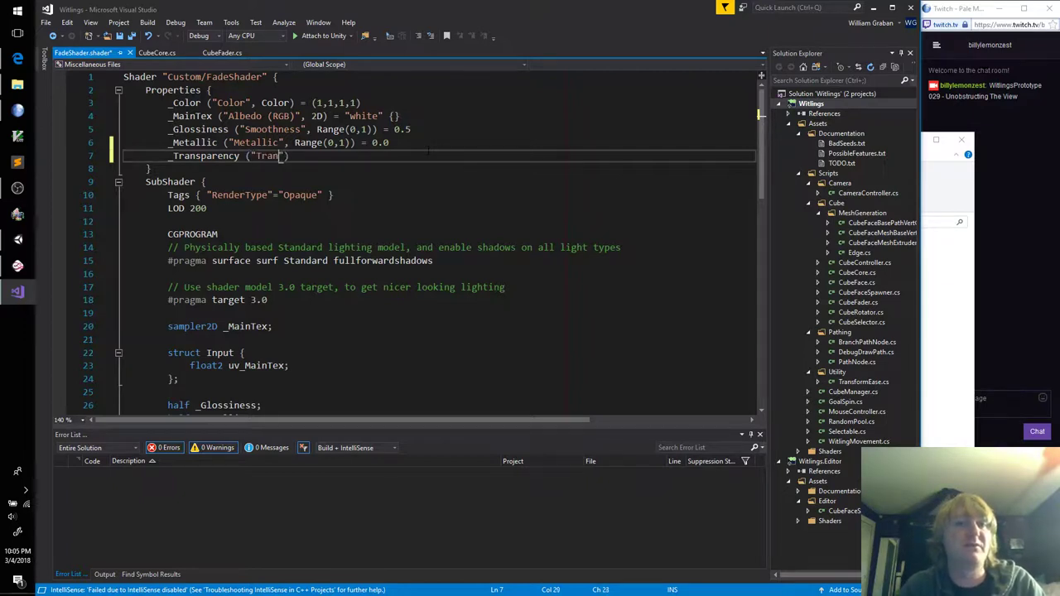
pyautogui.write('arency"')
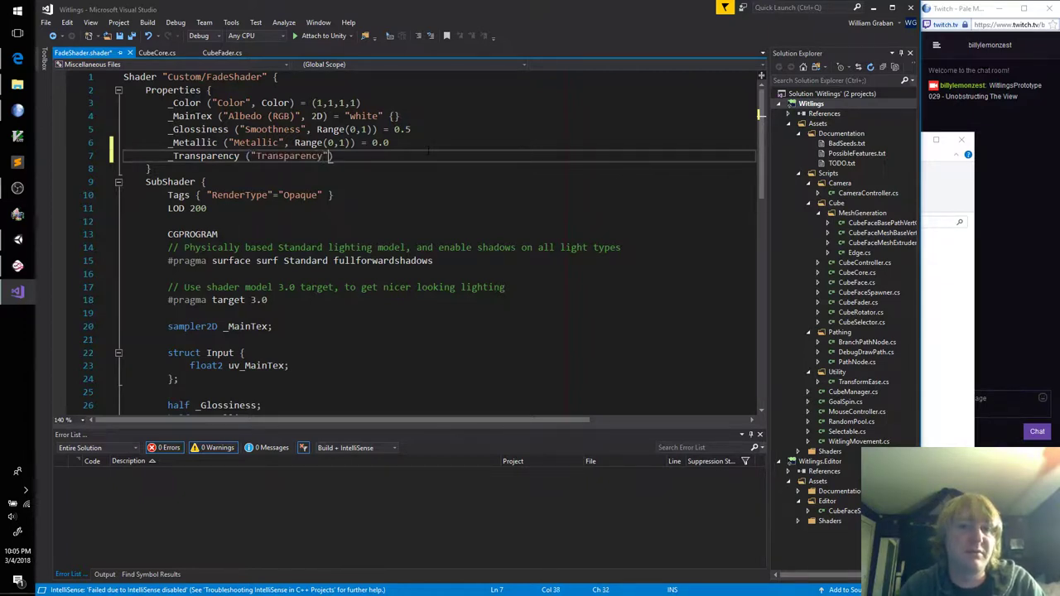
pyautogui.write(', Range(0')
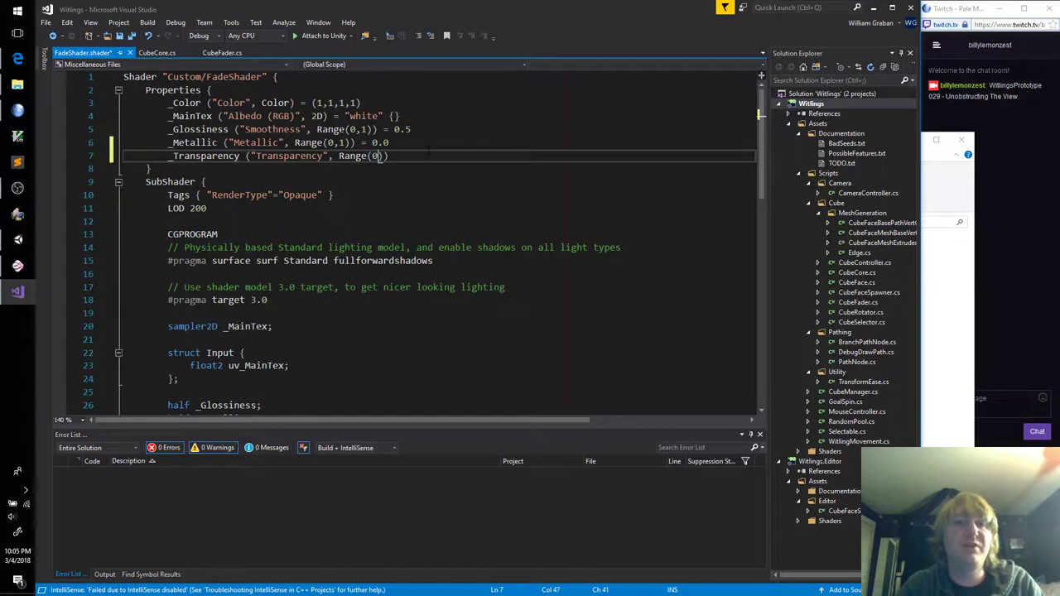
pyautogui.write(', 1))')
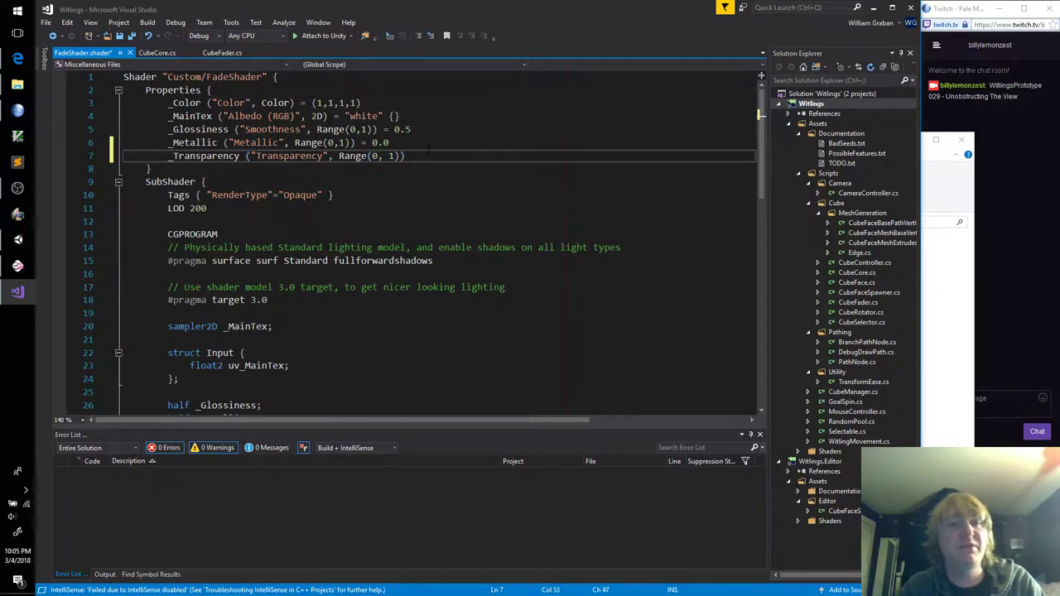
pyautogui.hotkey('ctrl', 's')
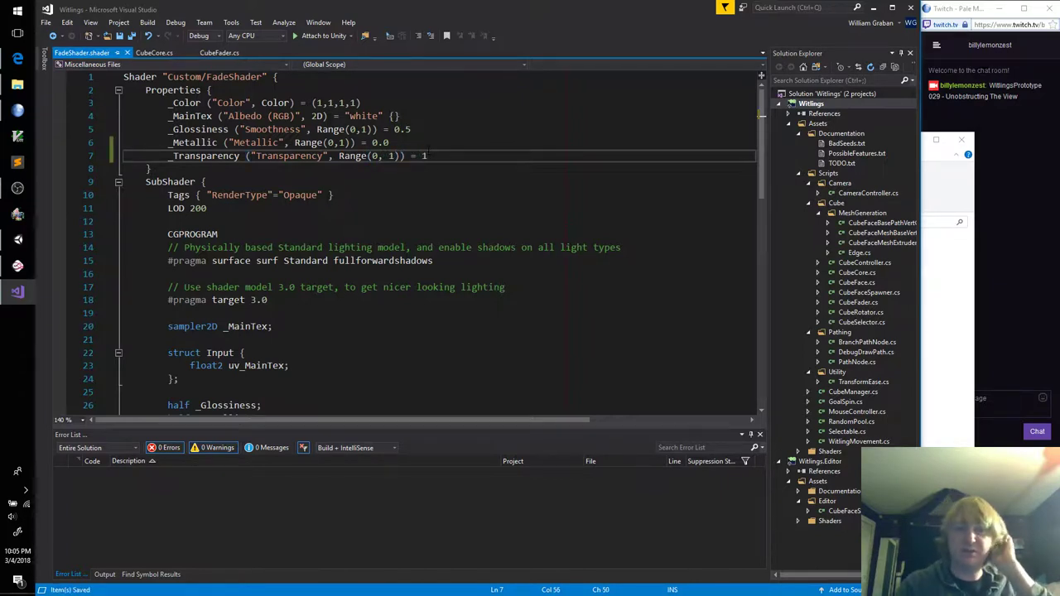
# Change the Tags to RenderType Transparent and RenderQueue Transparent
pyautogui.press('Down')
pyautogui.press('Down')
pyautogui.press('Down')
pyautogui.hotkey('ctrl', 'Left')
pyautogui.hotkey('ctrl', 'Left')
pyautogui.hotkey('ctrl', 'shift', 'Left')
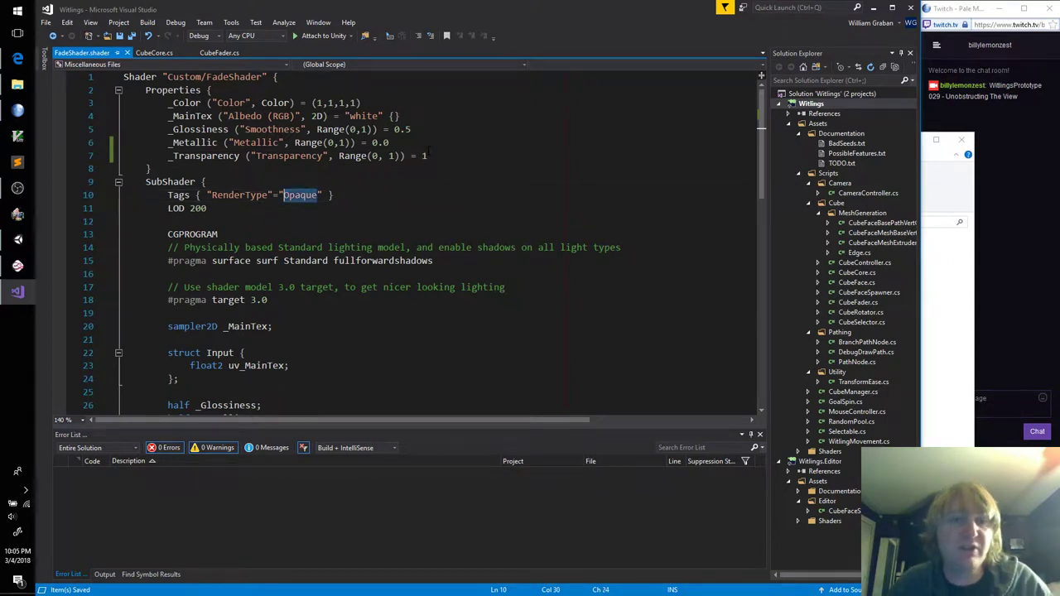
pyautogui.write('Transparent"')
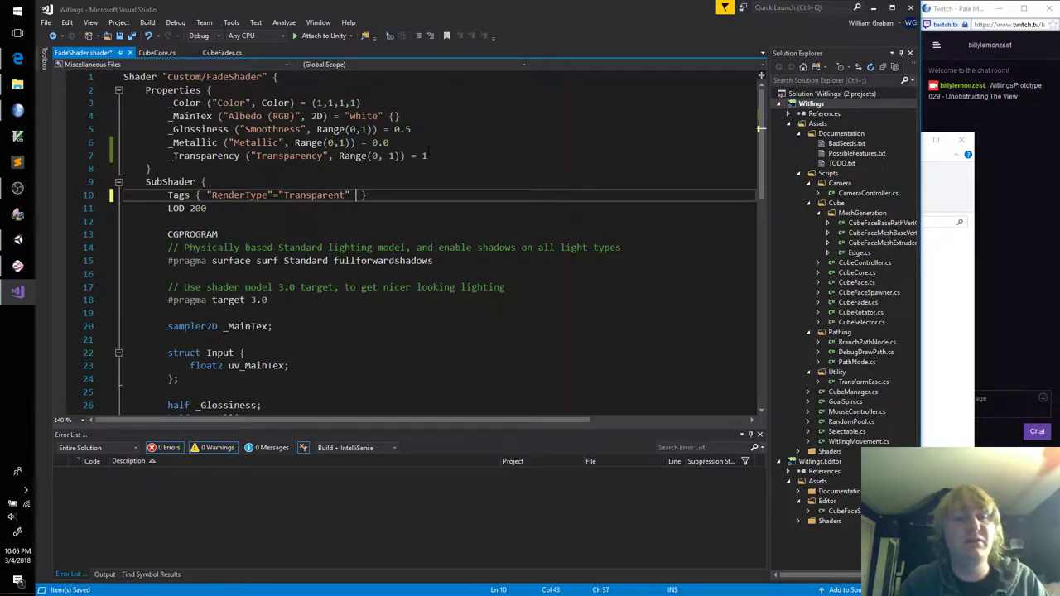
pyautogui.write(' "RenderQu ')
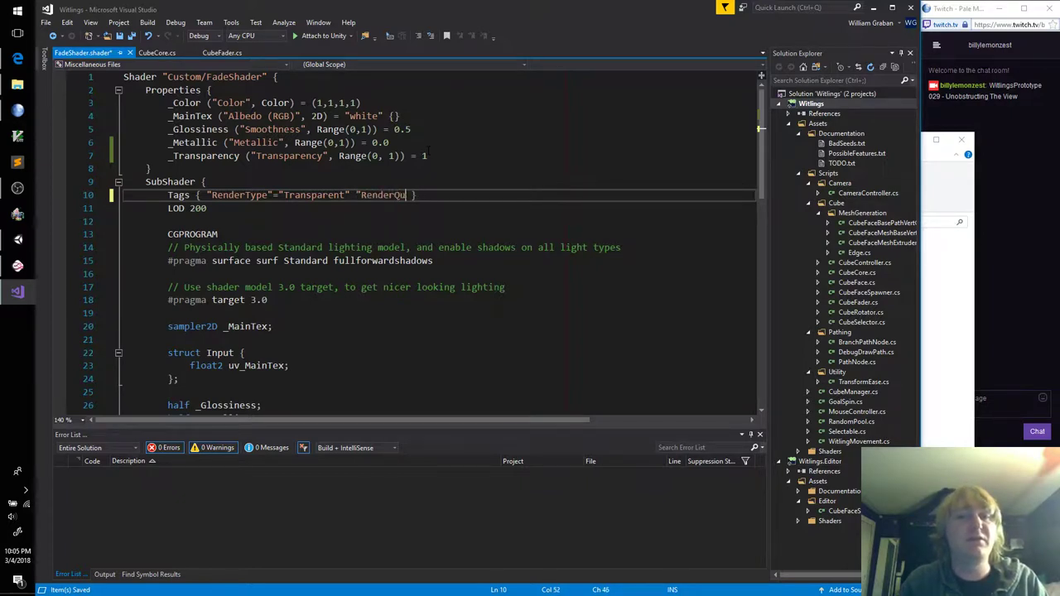
pyautogui.write('eue')
pyautogui.write('"="Transparent')
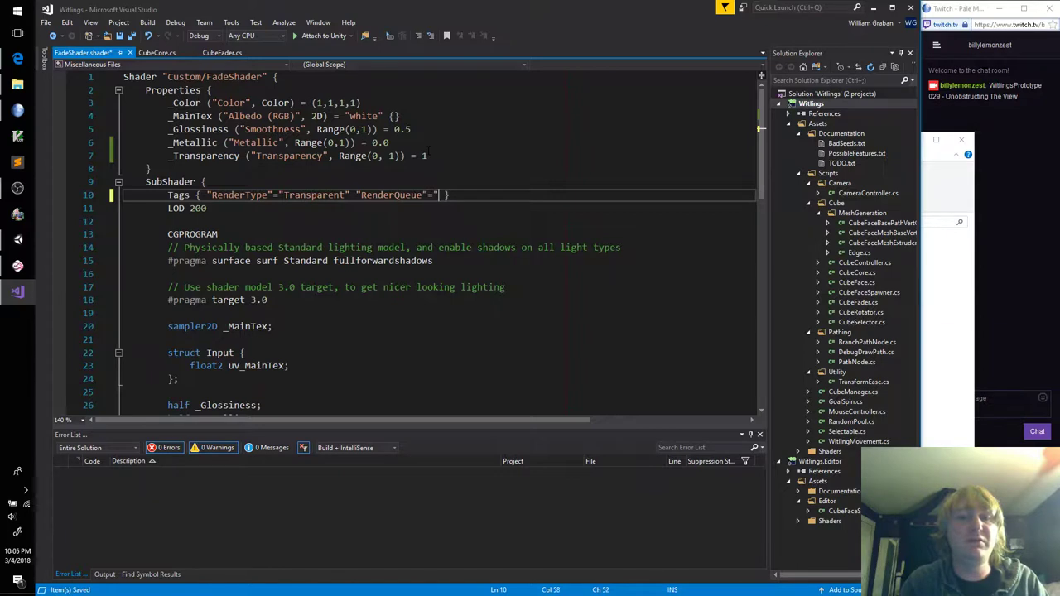
pyautogui.write('"')
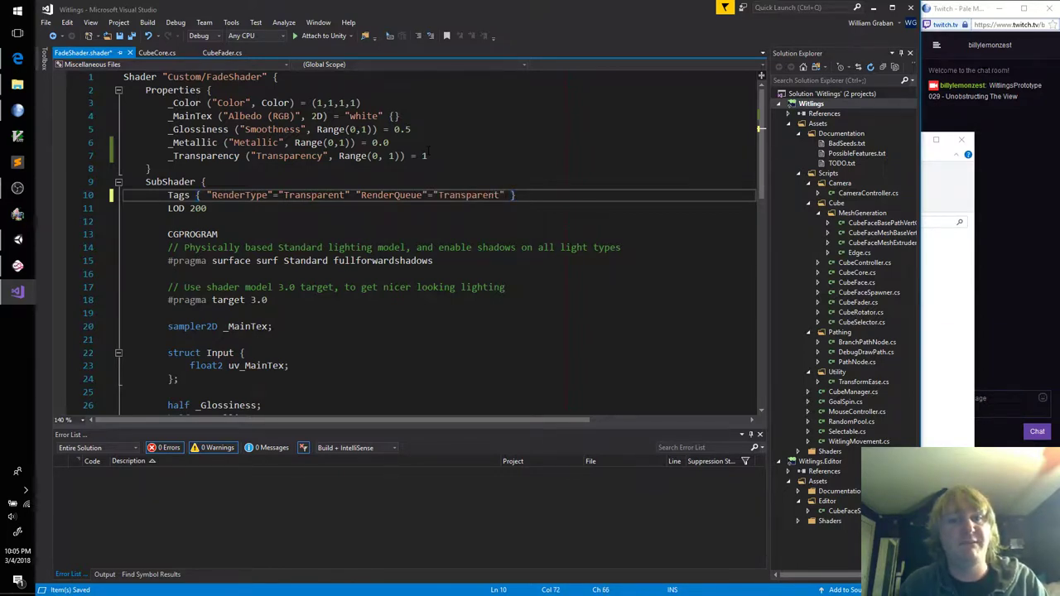
# Add 'Blend SrcAlpha OneMinusSrcAlpha' below the Tags line and save the shader
pyautogui.press('End')
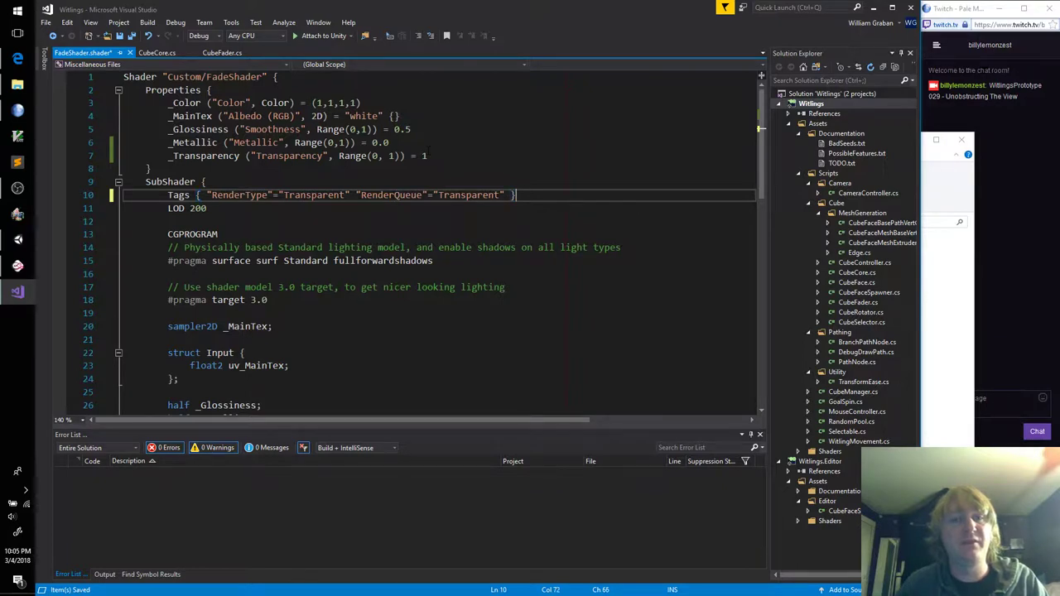
pyautogui.press('Return')
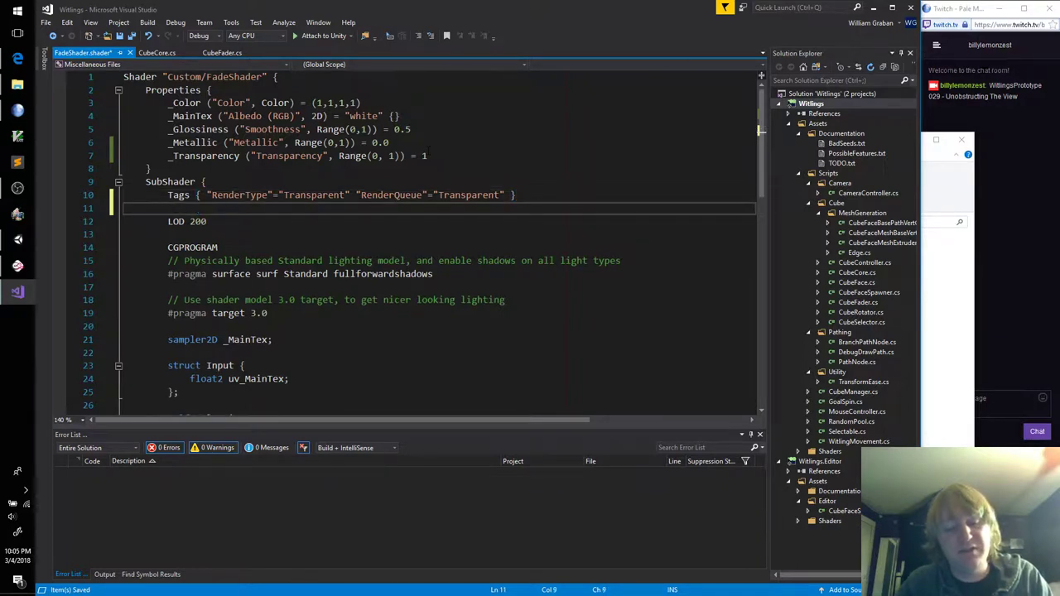
pyautogui.write('Blend')
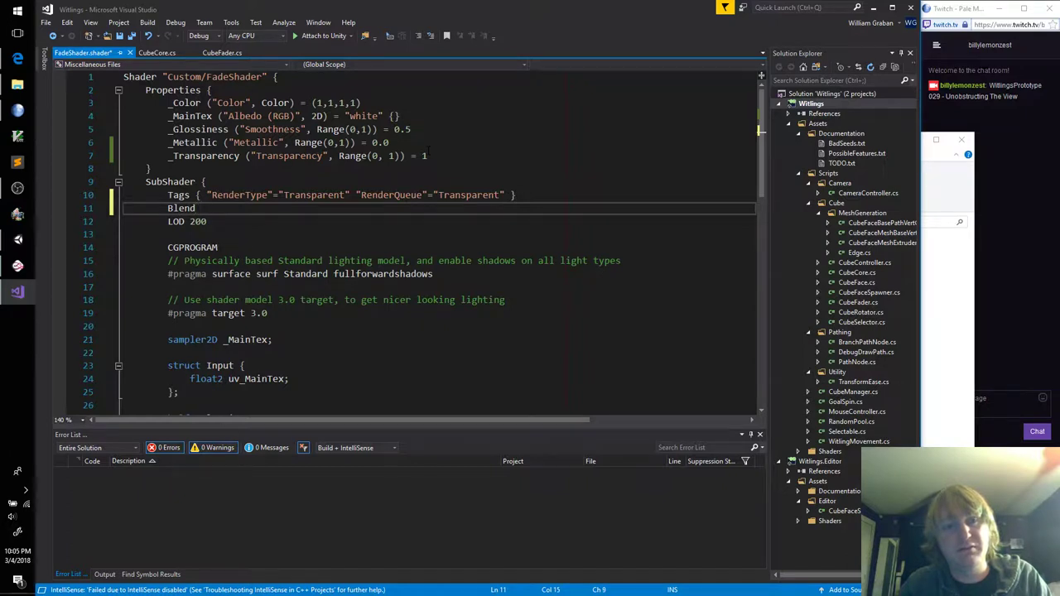
pyautogui.write(' SrcAlpha')
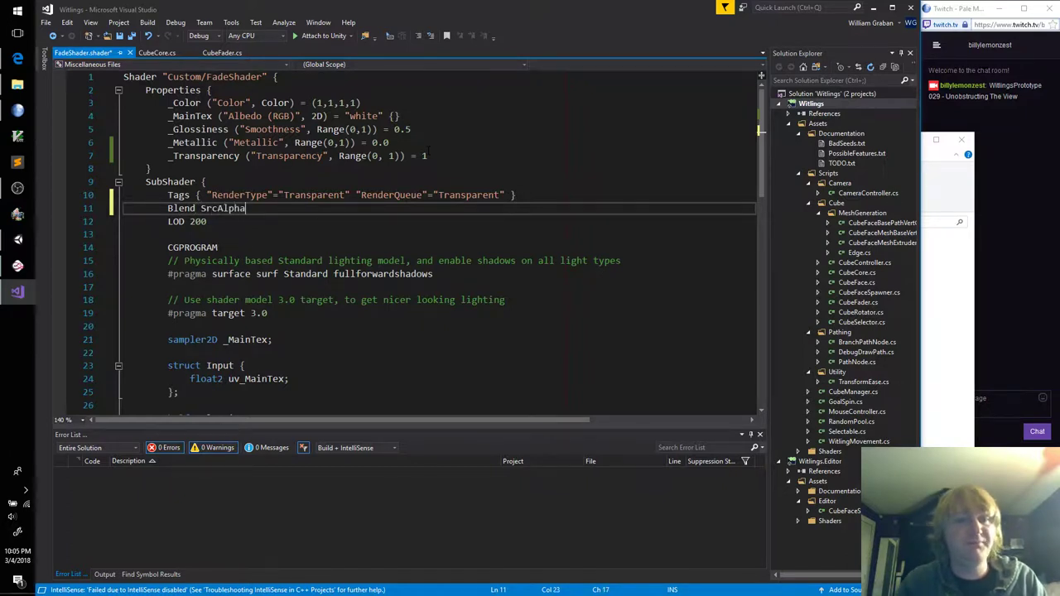
pyautogui.write(' OneM')
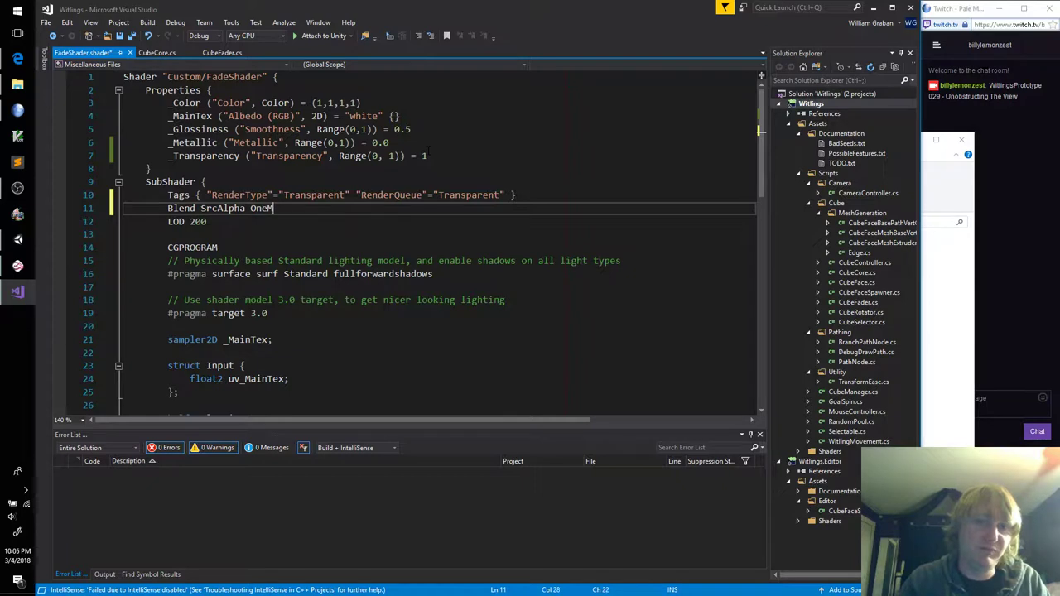
pyautogui.write('in')
pyautogui.press('BackSpace')
pyautogui.write('on')
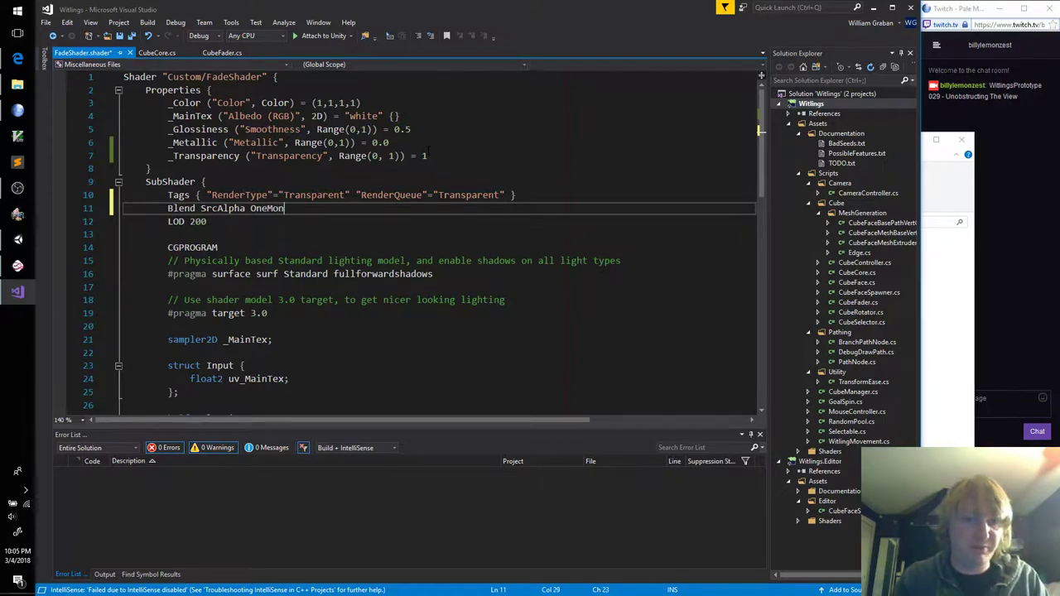
pyautogui.press('BackSpace')
pyautogui.press('BackSpace')
pyautogui.write('inusSrc')
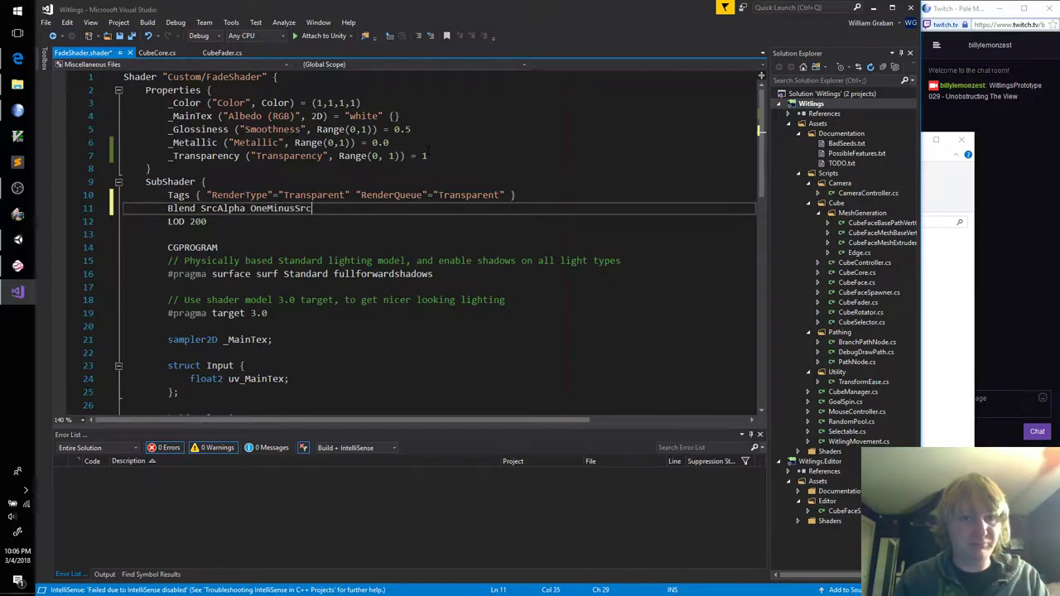
pyautogui.write('Alpha')
pyautogui.hotkey('ctrl', 's')
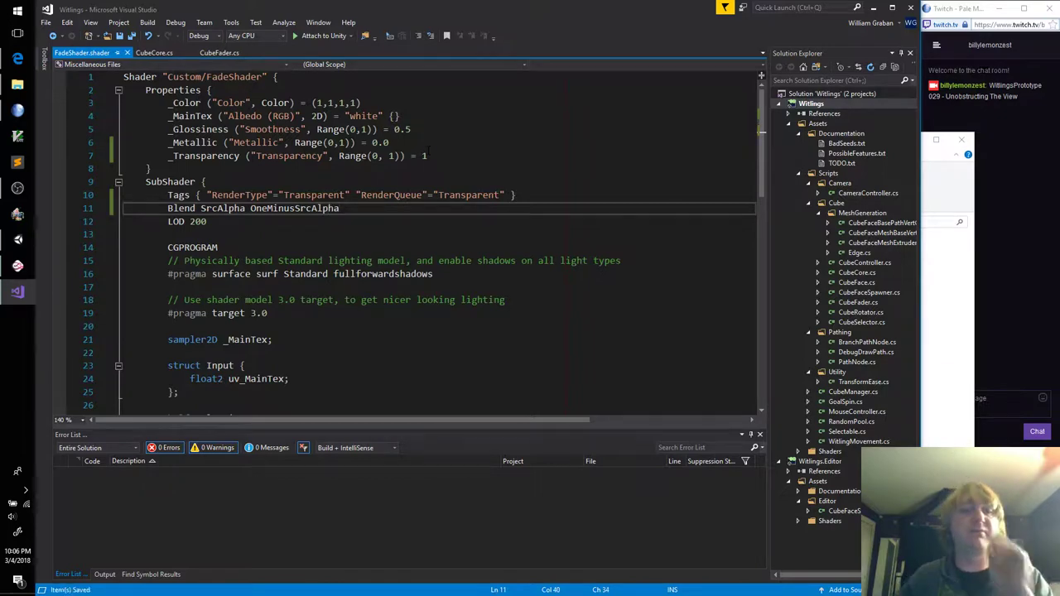
# Check the recompiled FadeShader in Unity, then select c.a in the surf alpha line
pyautogui.click(17, 240)
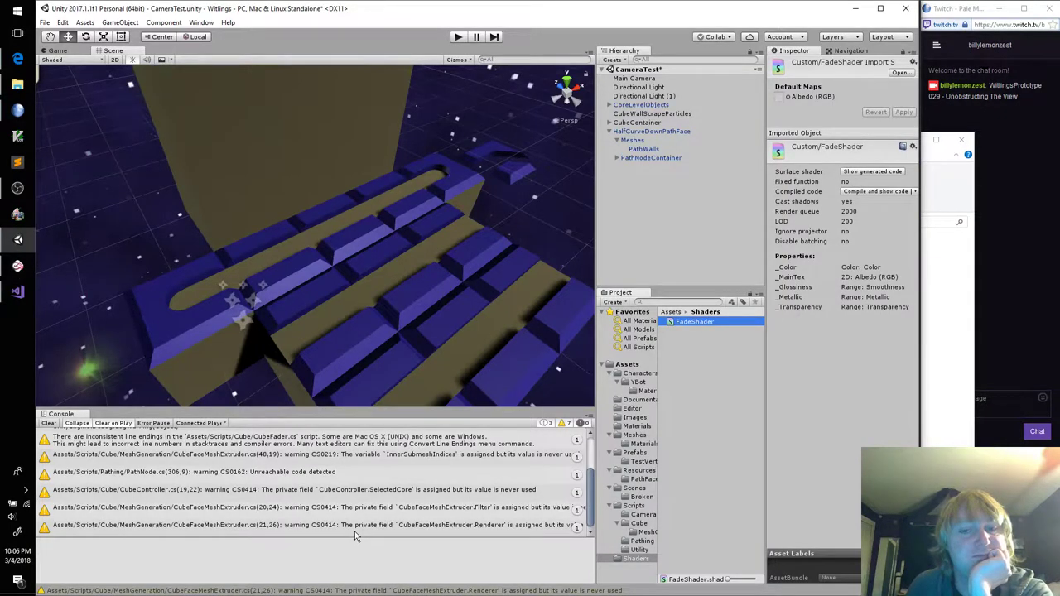
pyautogui.scroll(3, 381, 472)
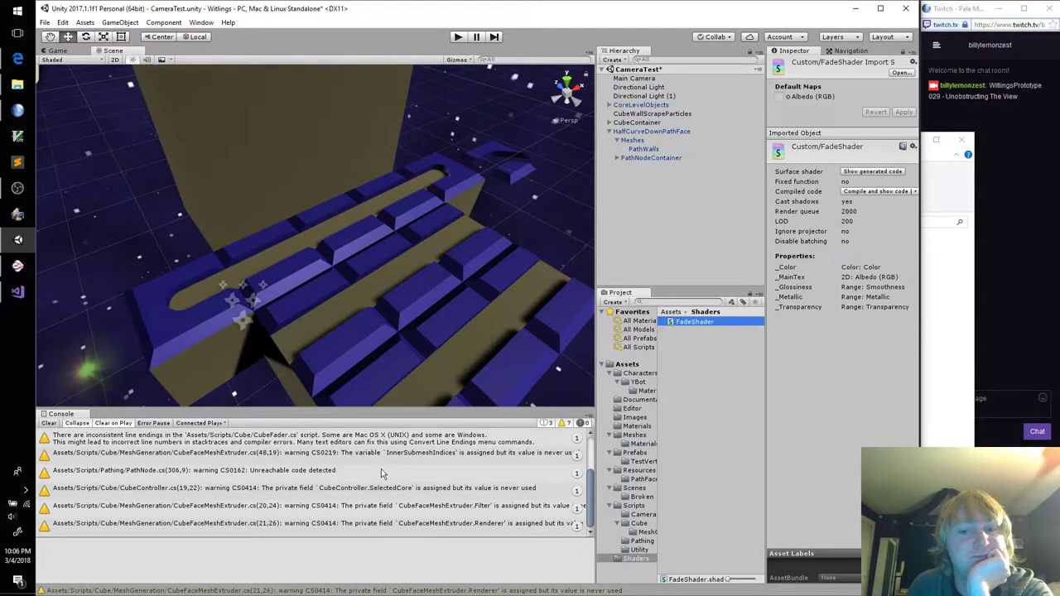
pyautogui.click(17, 292)
pyautogui.scroll(-12, 301, 255)
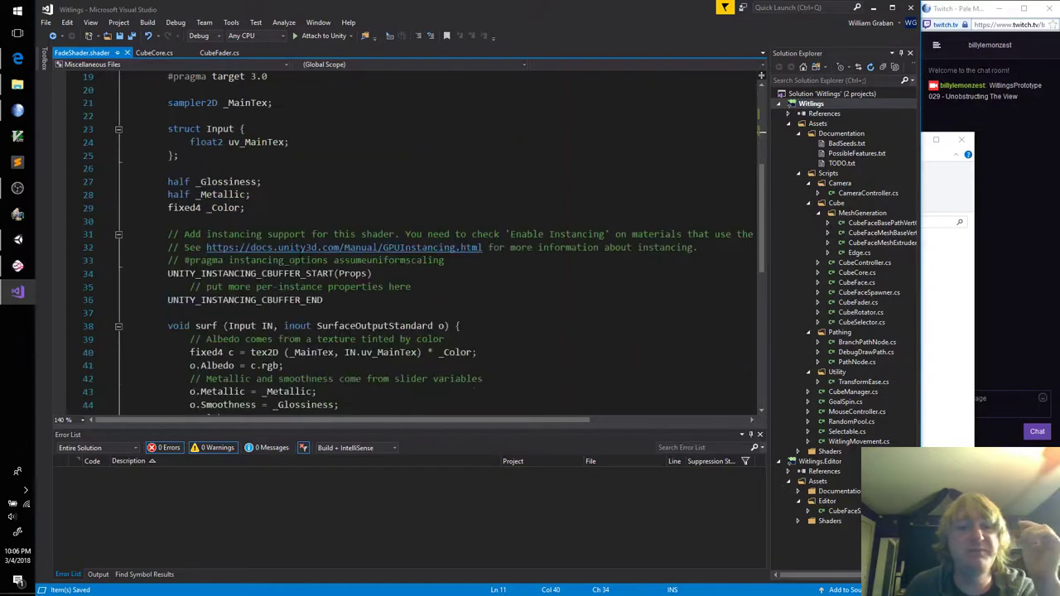
pyautogui.scroll(3, 276, 262)
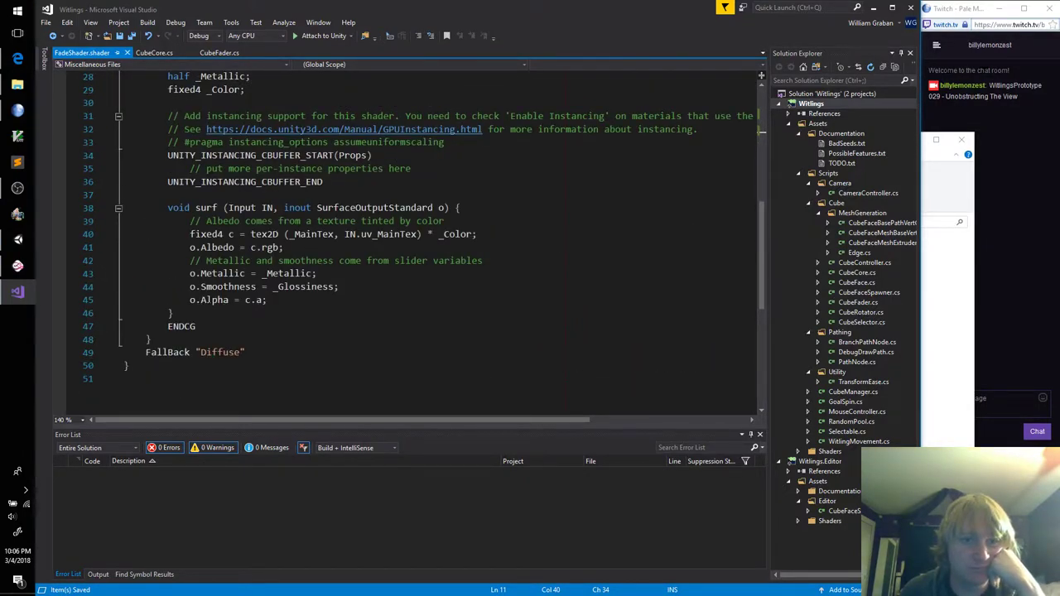
pyautogui.moveTo(245, 300); pyautogui.dragTo(264, 301)
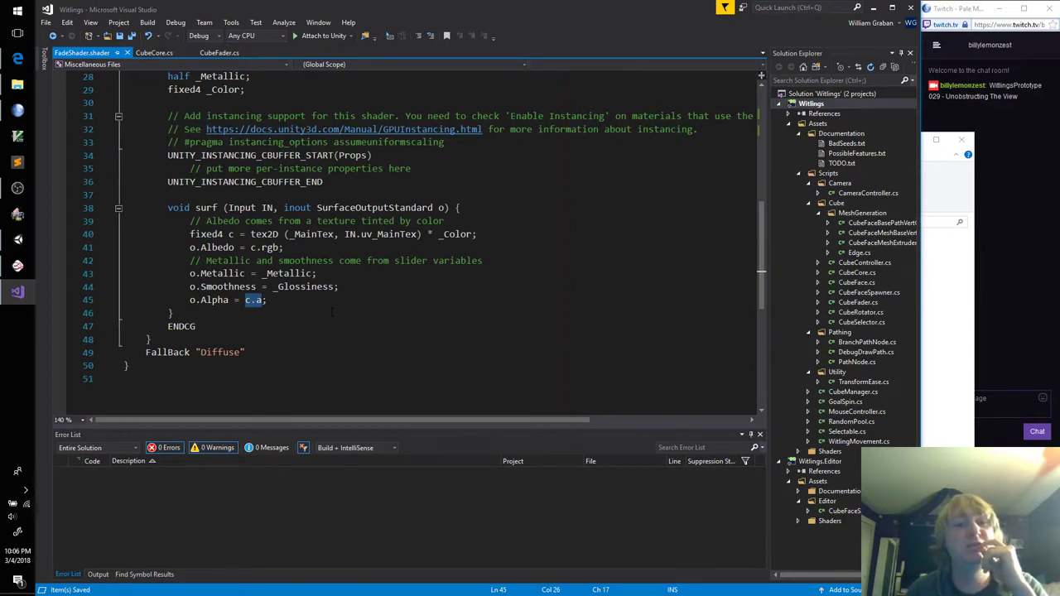
# Replace c.a with _Transparency in the o.Alpha assignment and save
pyautogui.write('_Trans')
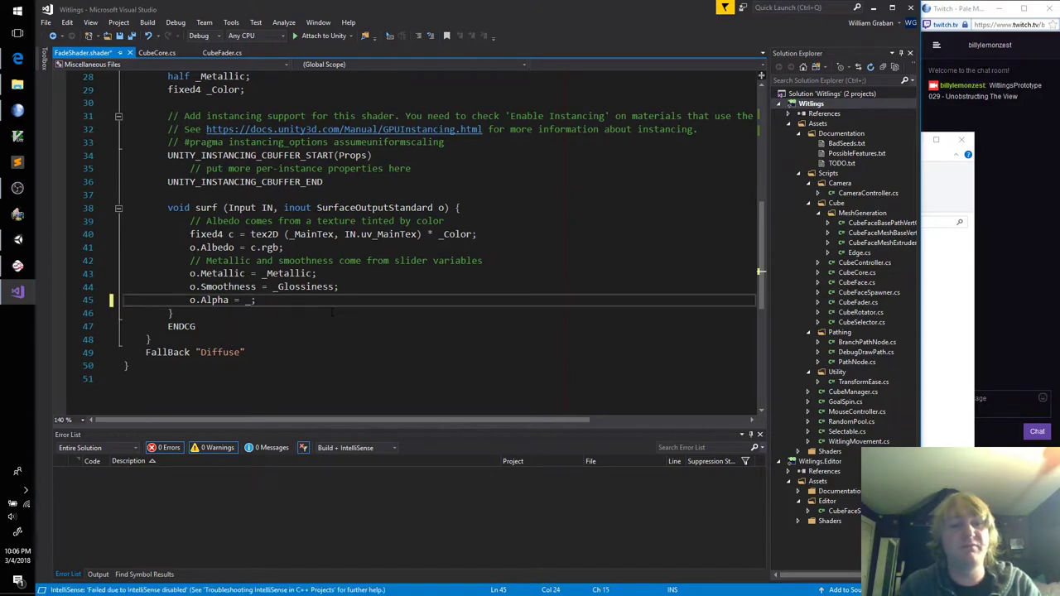
pyautogui.write('parency')
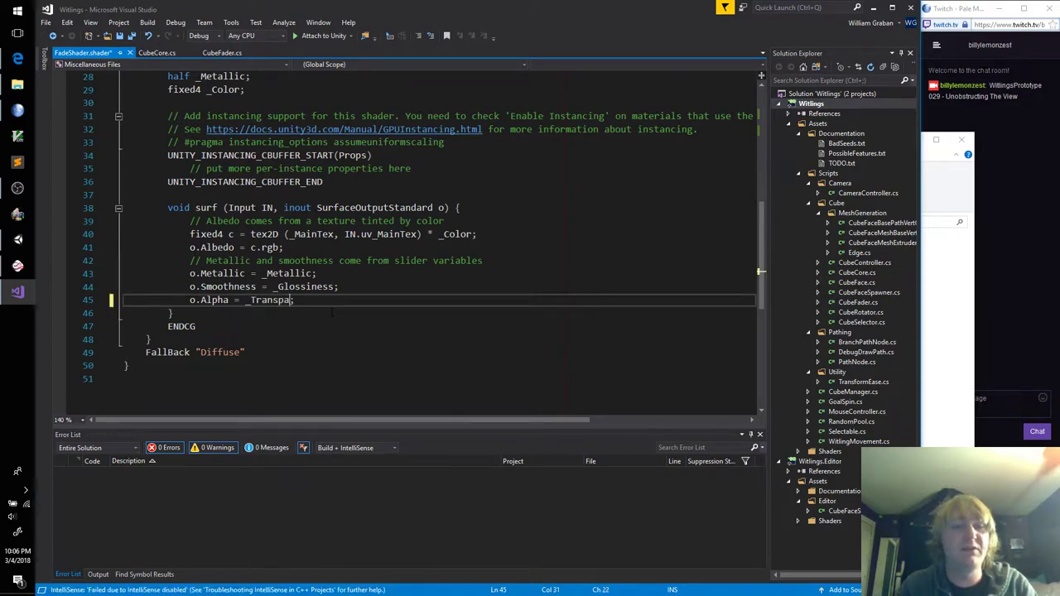
pyautogui.hotkey('ctrl', 's')
pyautogui.scroll(9, 374, 292)
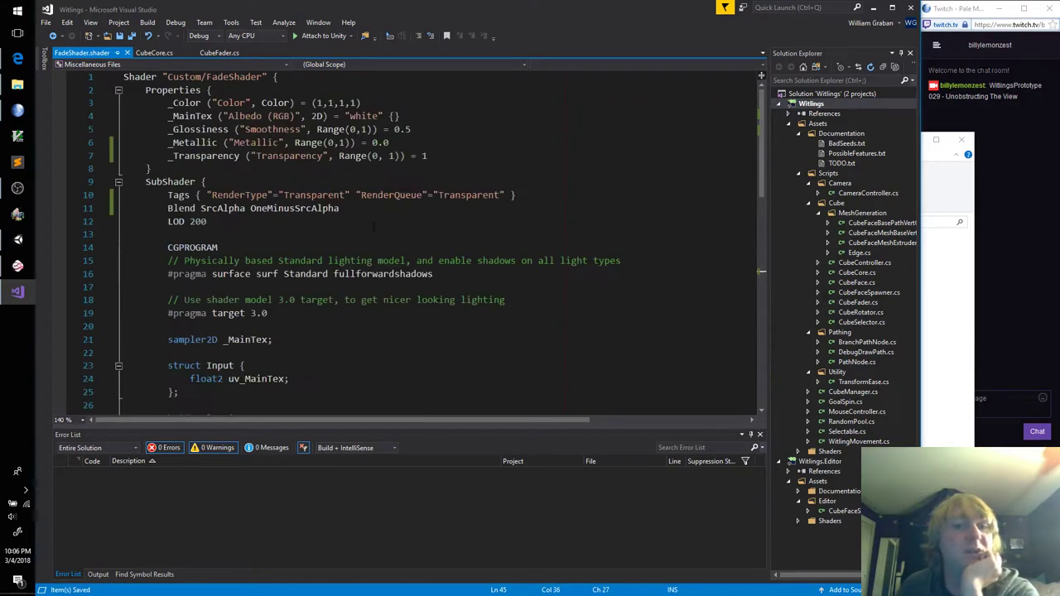
pyautogui.scroll(-9, 374, 226)
pyautogui.scroll(6, 373, 226)
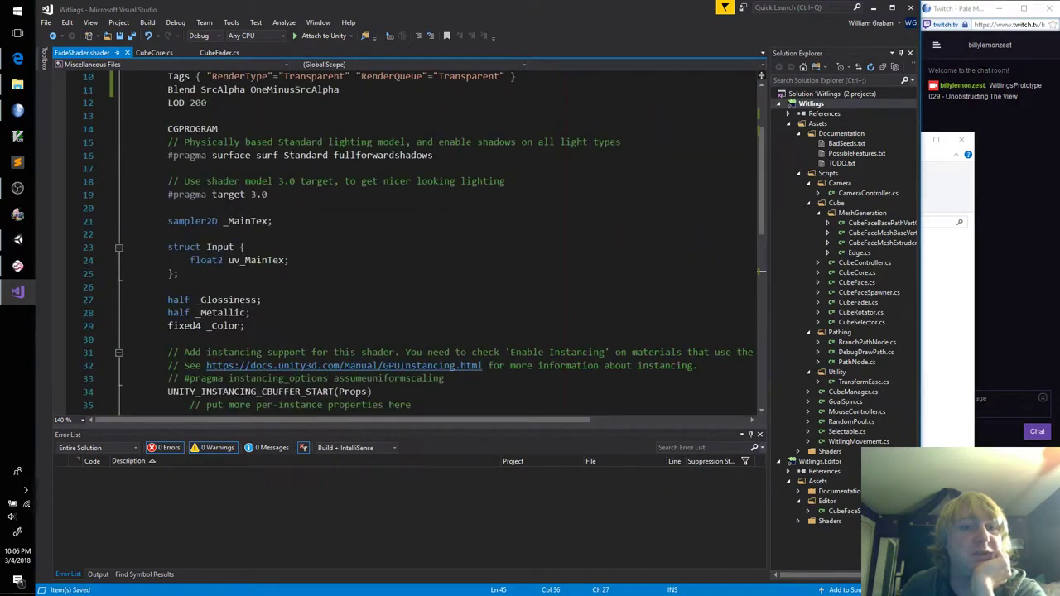
# Declare 'half _Transparency;' below fixed4 _Color and save the shader
pyautogui.click(280, 326)
pyautogui.press('Return')
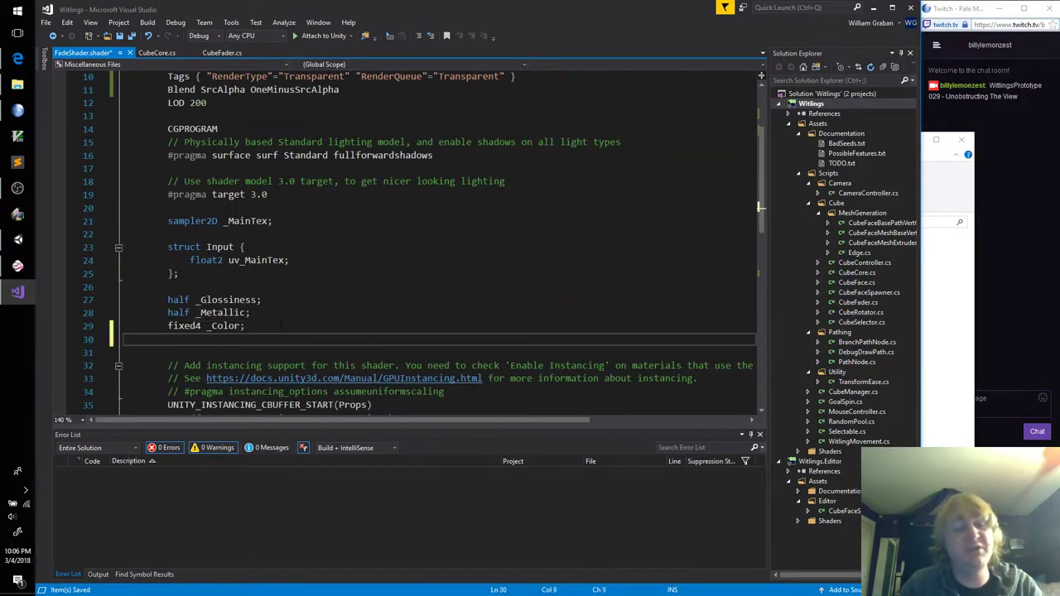
pyautogui.write('half ')
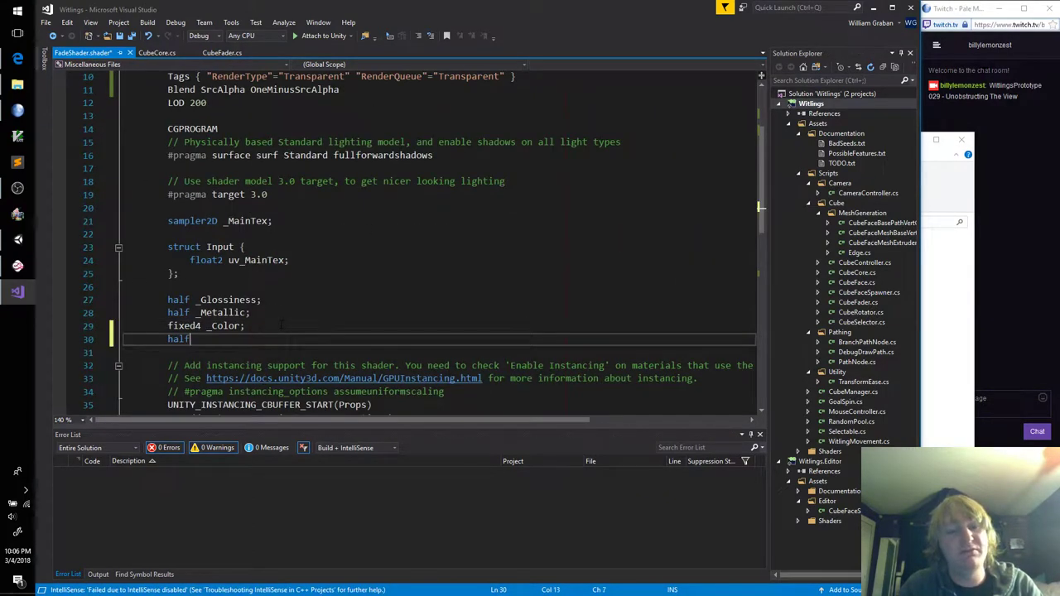
pyautogui.write('_Trans')
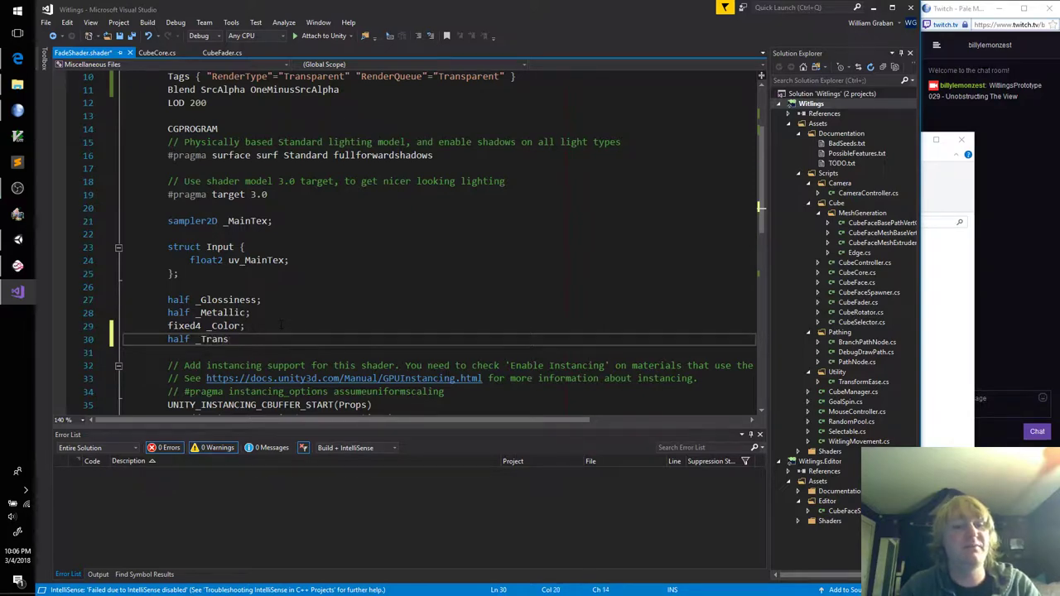
pyautogui.write('parency;')
pyautogui.hotkey('ctrl', 's')
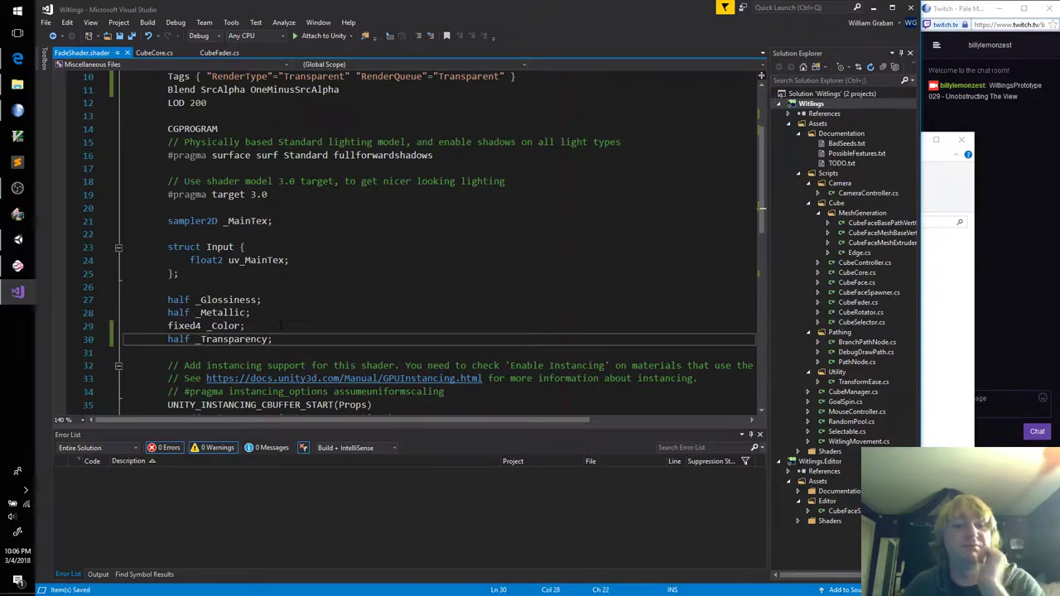
pyautogui.scroll(-9, 421, 300)
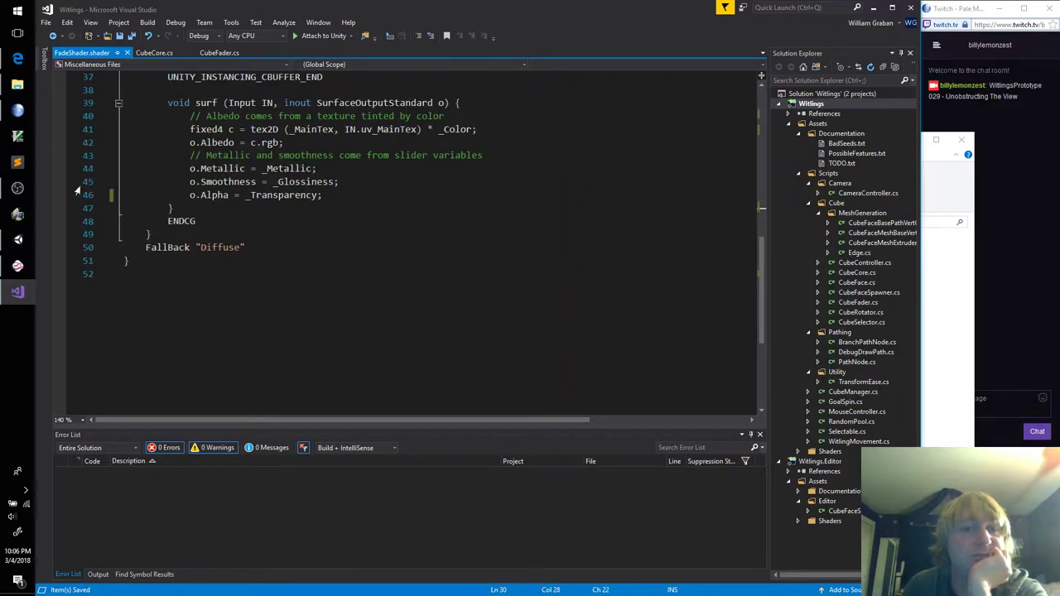
pyautogui.click(17, 239)
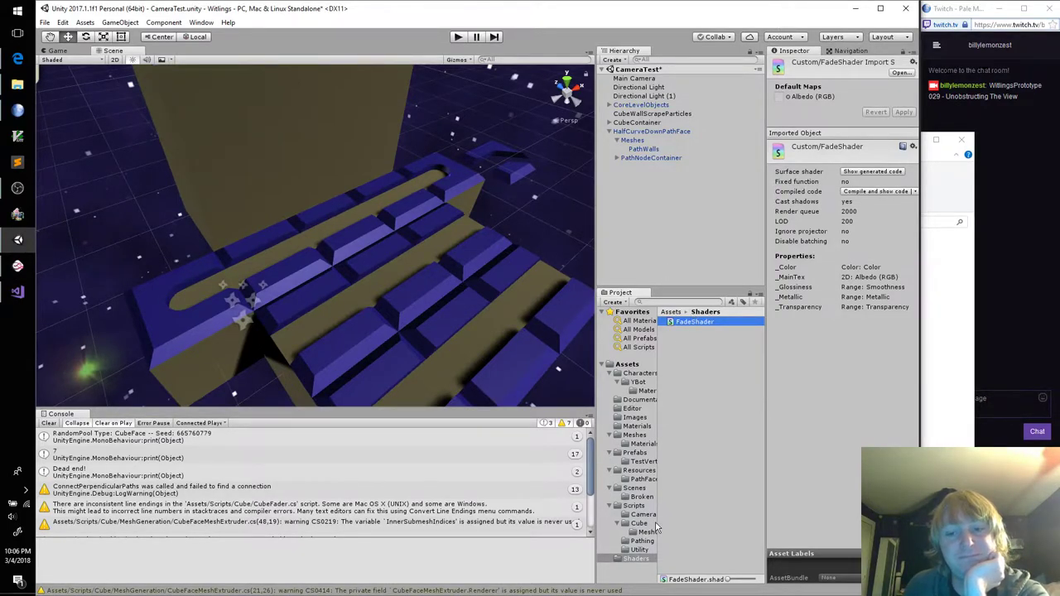
# Assign Custom > FadeShader to PathWallMat and set its Transparency to 0.25
pyautogui.moveTo(656, 525); pyautogui.dragTo(684, 522)
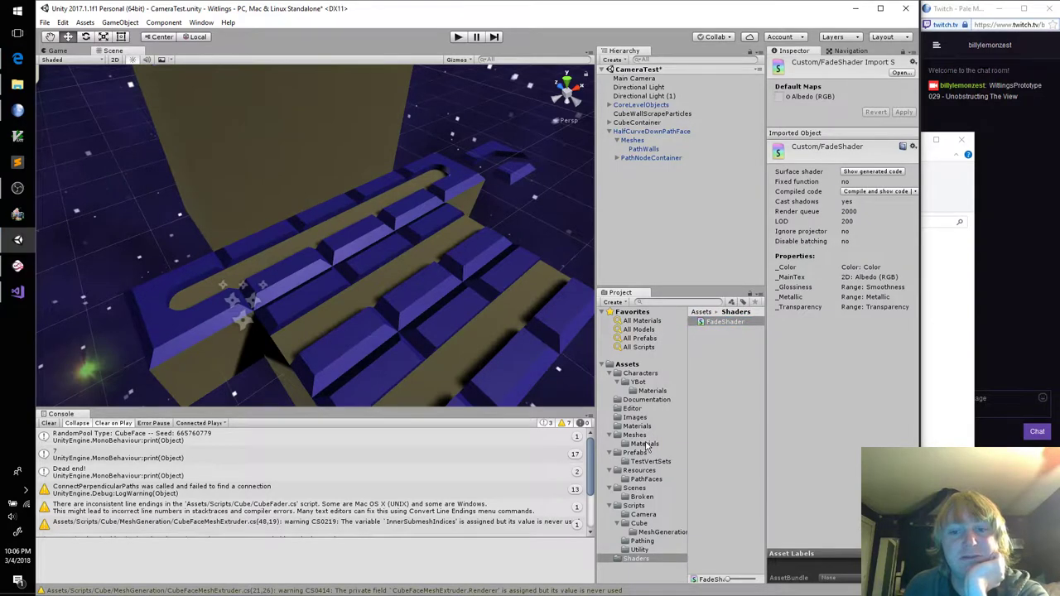
pyautogui.click(640, 427)
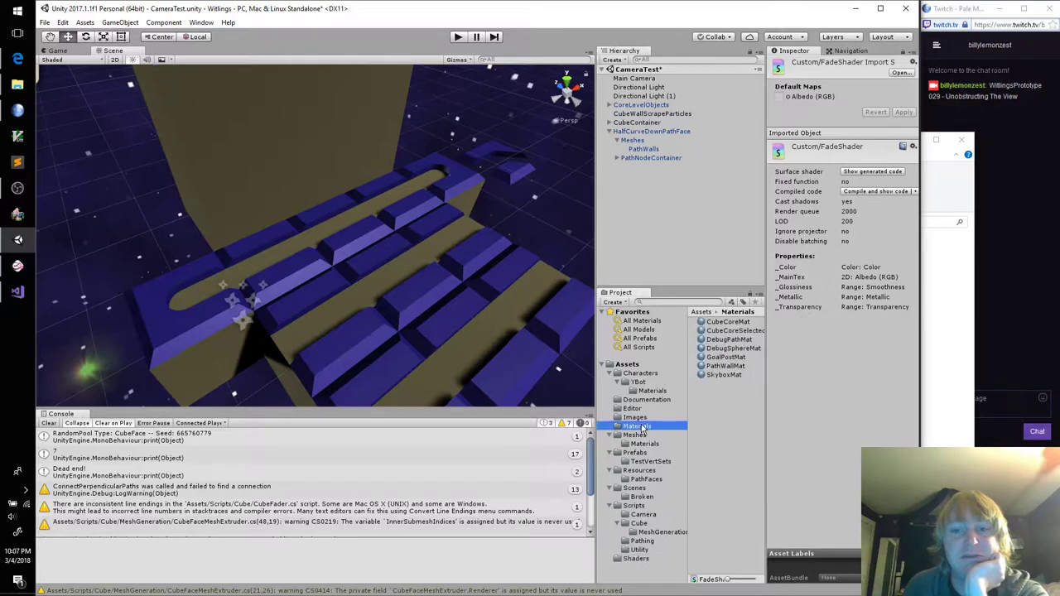
pyautogui.click(731, 368)
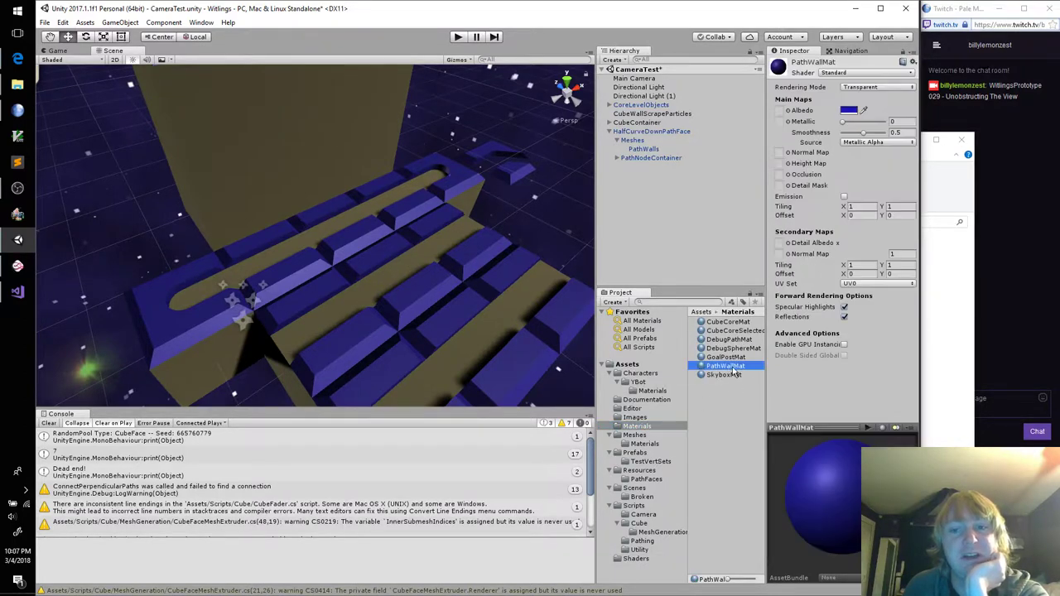
pyautogui.click(868, 75)
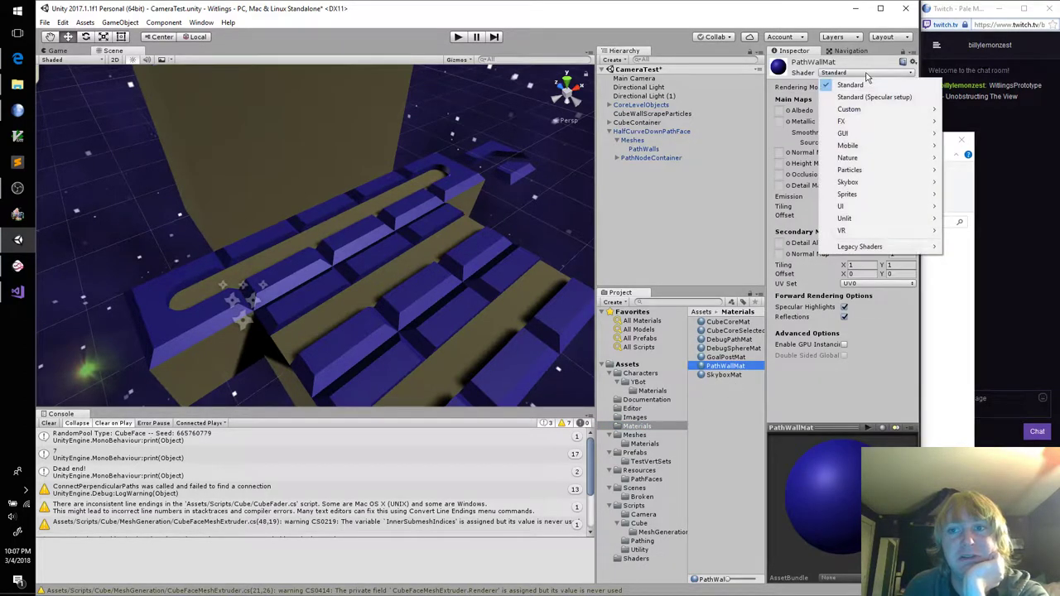
pyautogui.moveTo(862, 112)
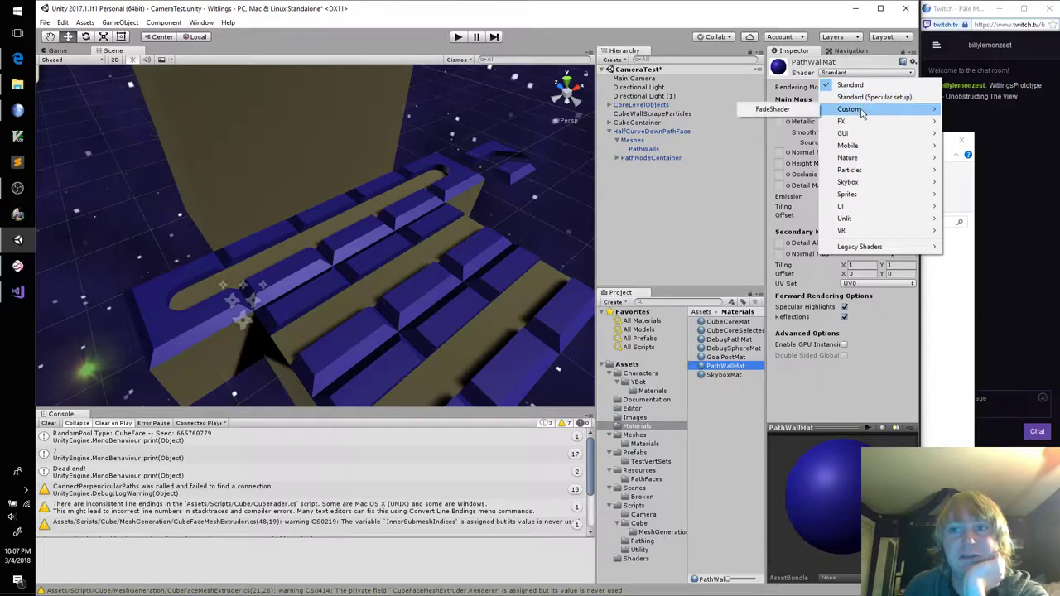
pyautogui.click(778, 114)
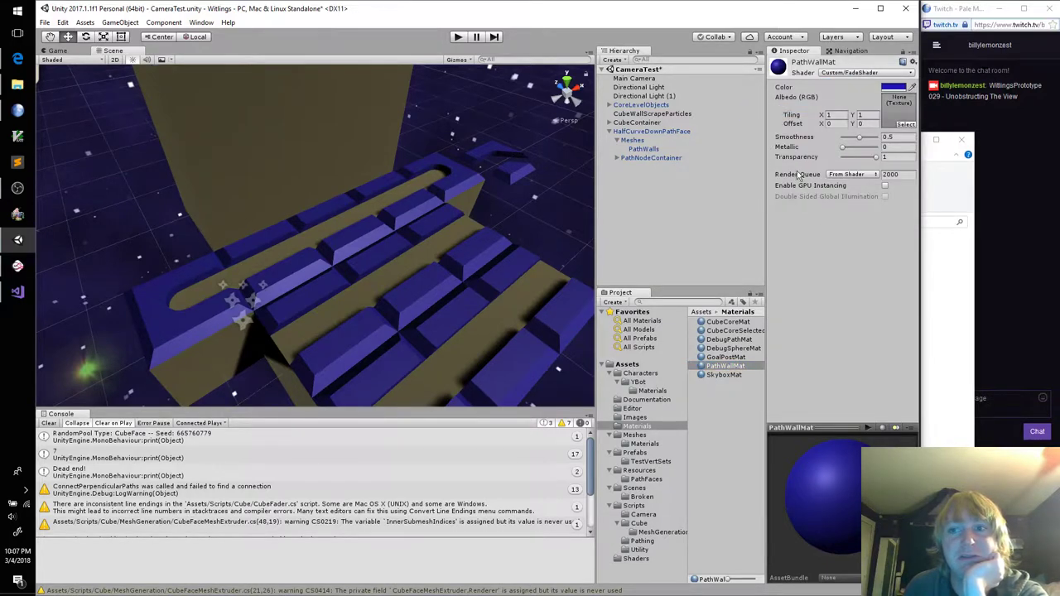
pyautogui.moveTo(875, 158)
pyautogui.mouseDown()
pyautogui.moveTo(841, 162)
pyautogui.moveTo(883, 162)
pyautogui.moveTo(839, 163)
pyautogui.moveTo(883, 163)
pyautogui.mouseUp()
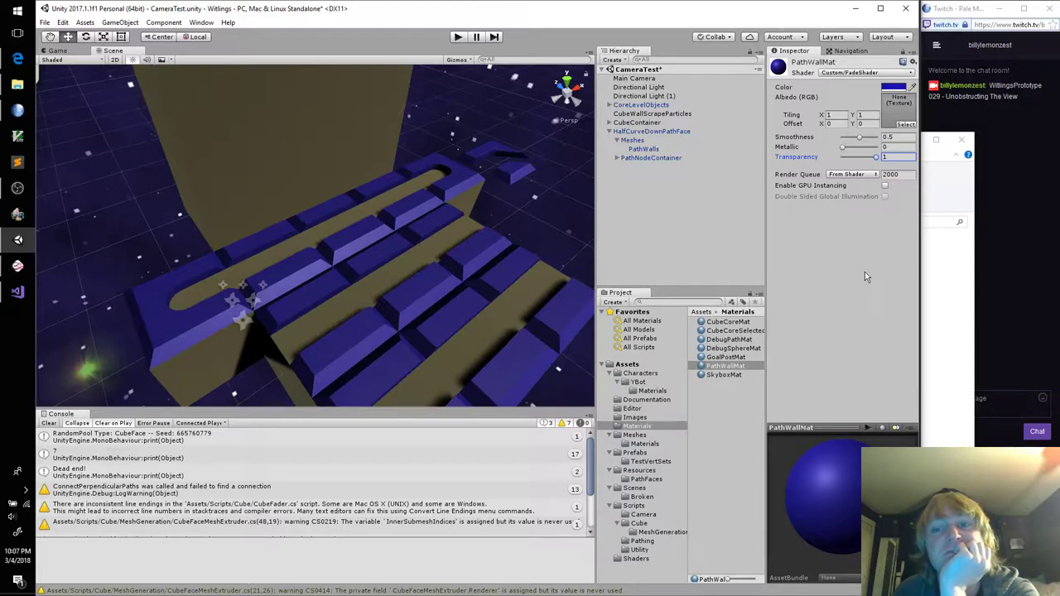
pyautogui.click(850, 157)
# Select and deselect HalfCurveDownPathFace in the scene, then open a new Edge tab
pyautogui.click(512, 176)
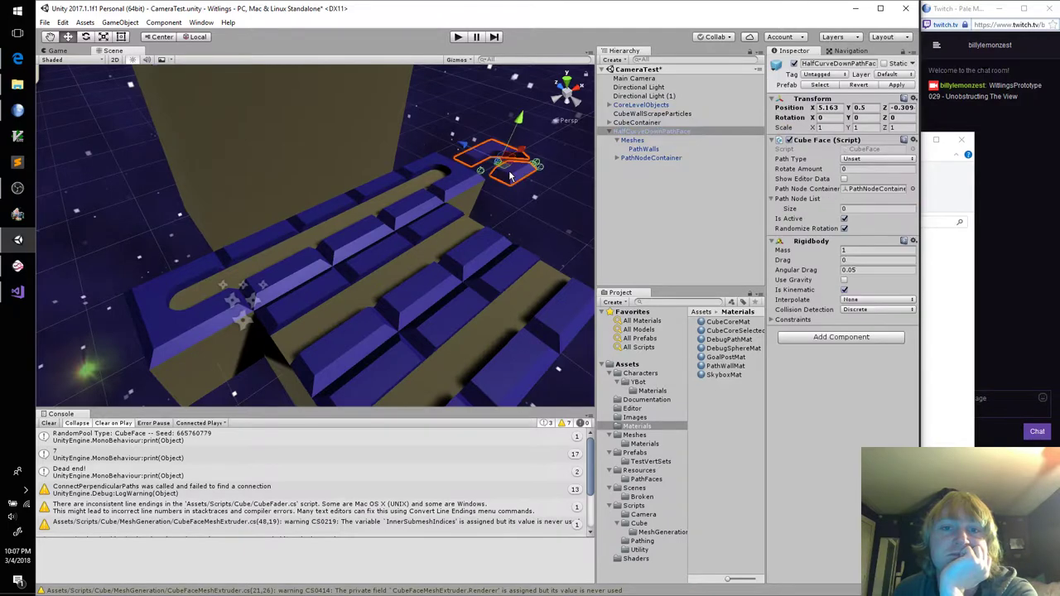
pyautogui.click(531, 207)
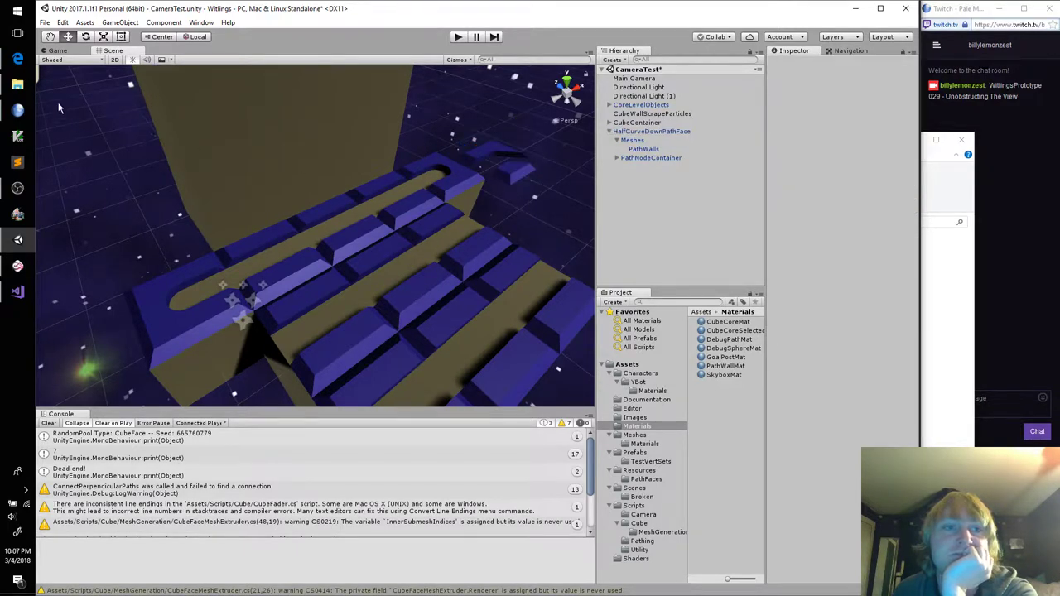
pyautogui.click(17, 58)
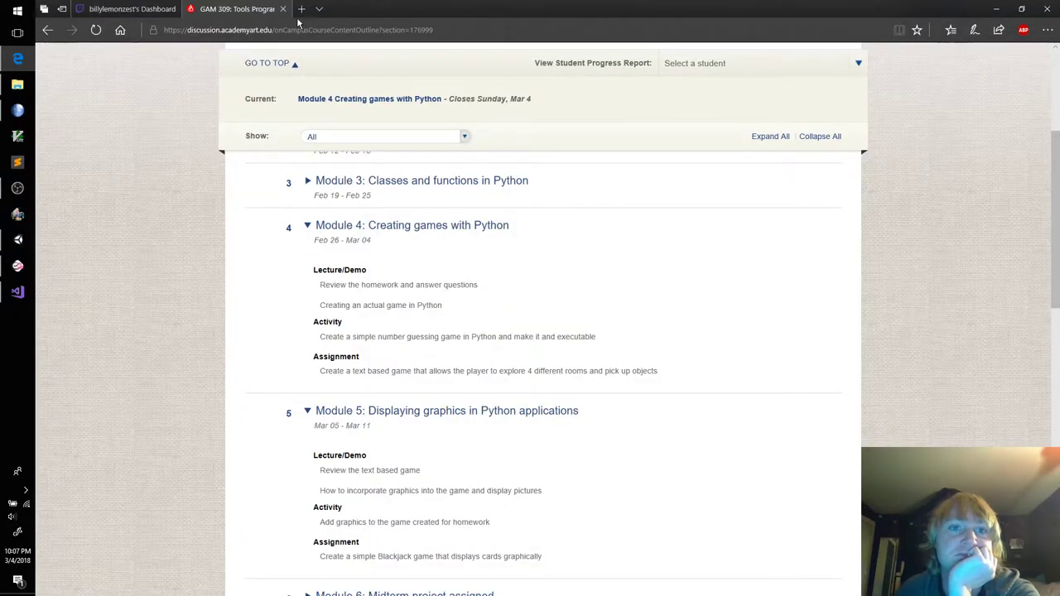
pyautogui.click(301, 10)
# Search the web for 'unity CG blend mode' from the Edge address bar
pyautogui.write('unity CG')
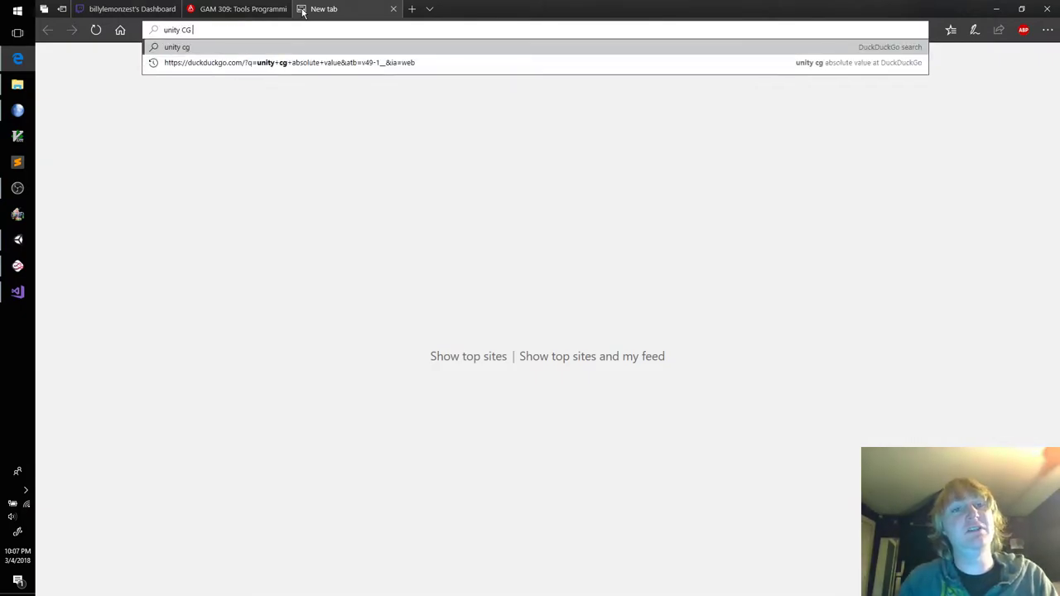
pyautogui.write(' blend')
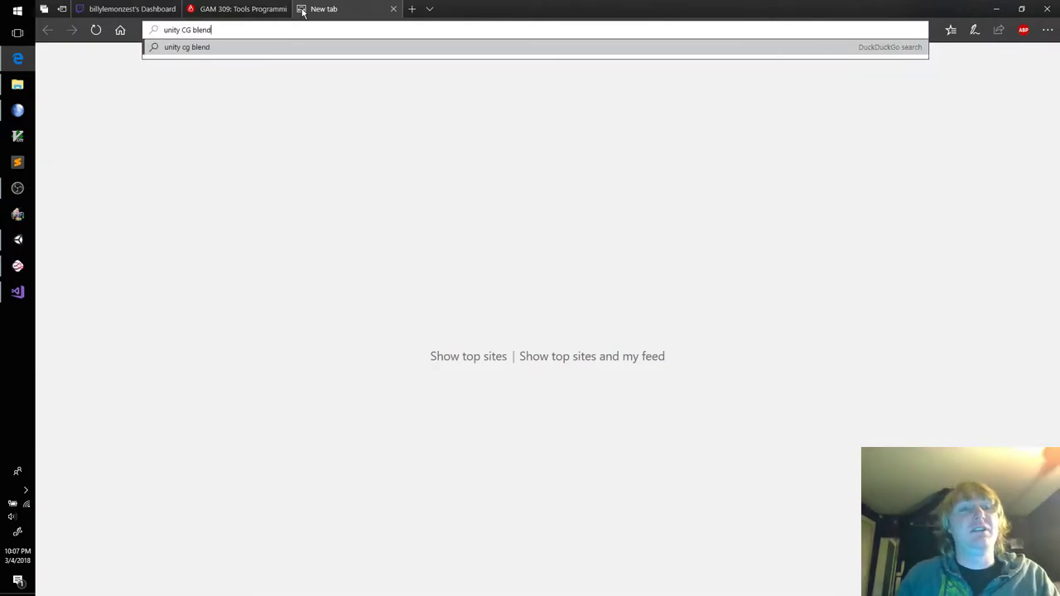
pyautogui.write(' mofde')
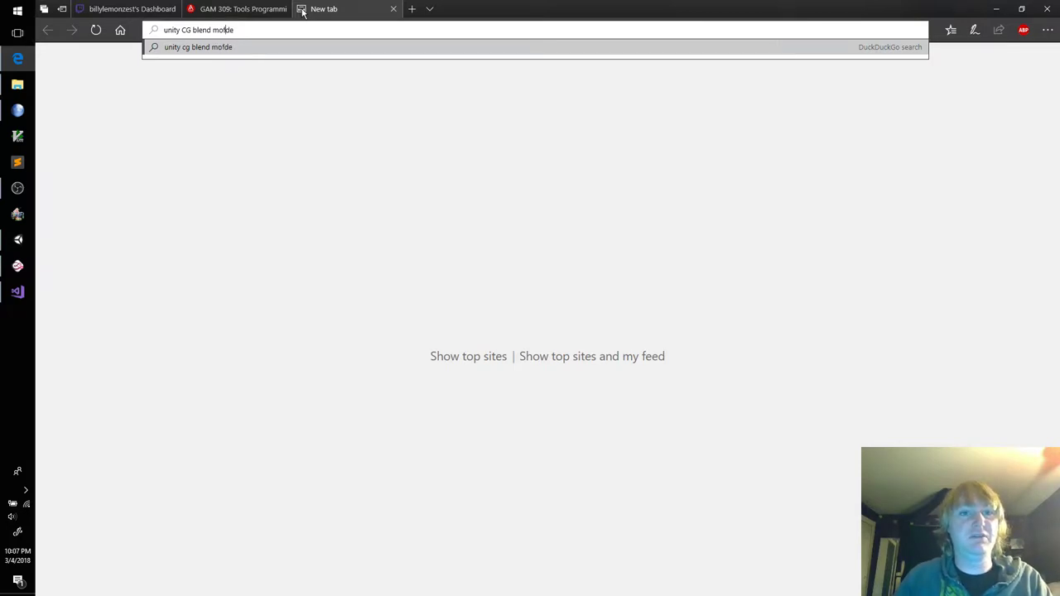
pyautogui.press('BackSpace')
pyautogui.press('Return')
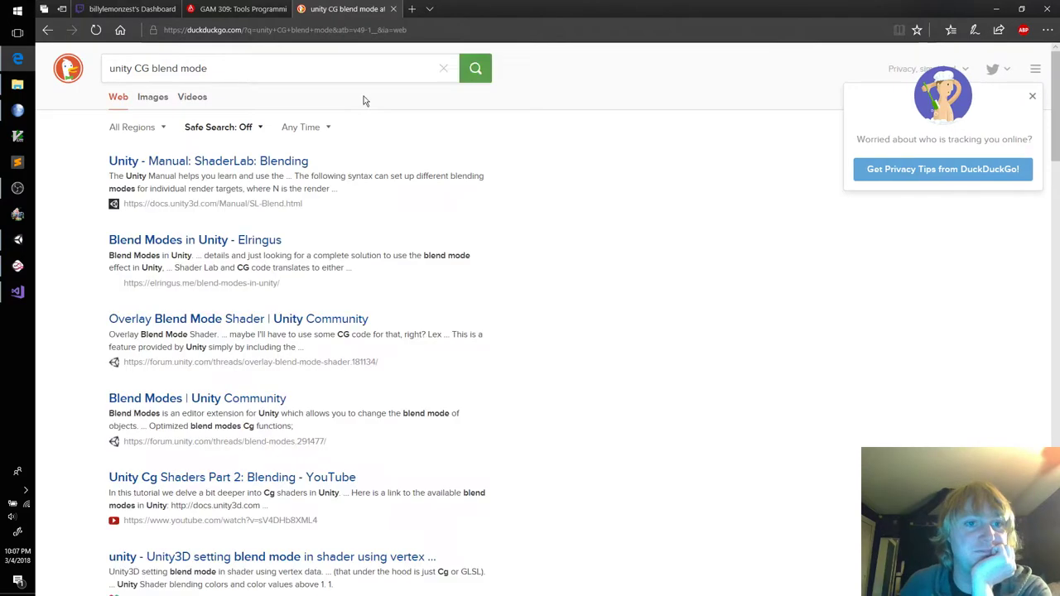
# Open the ShaderLab: Blending manual page and highlight the SrcAlpha and OneMinusSrcAlpha factors
pyautogui.click(296, 161)
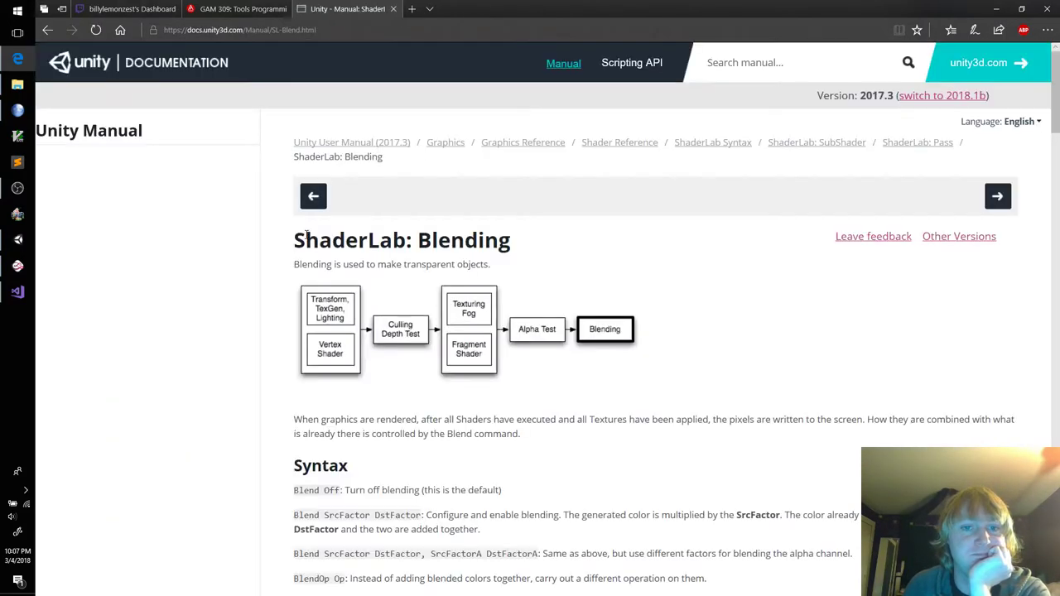
pyautogui.scroll(-6, 288, 278)
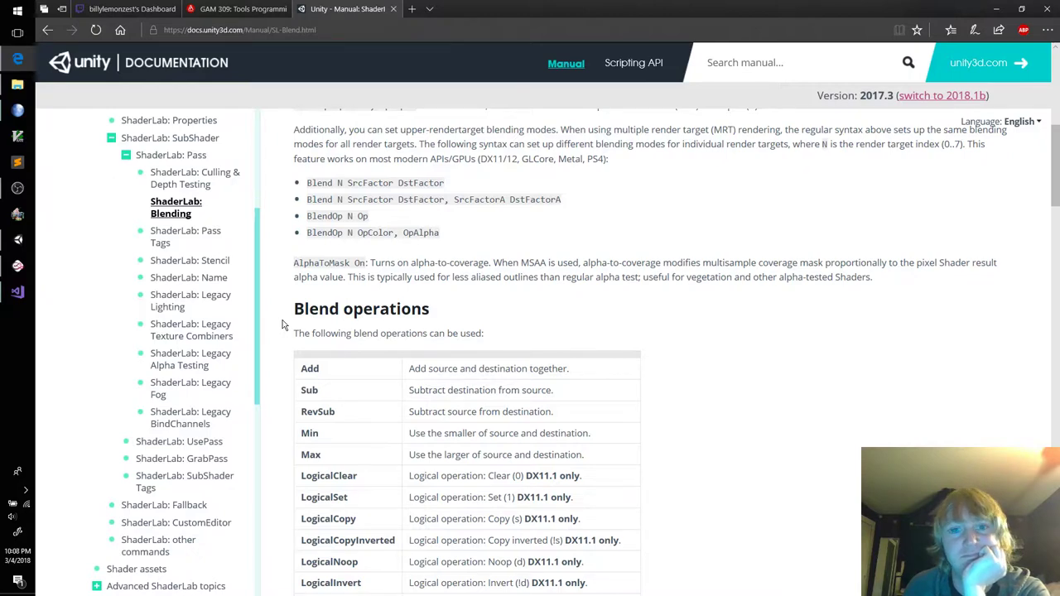
pyautogui.scroll(-6, 282, 324)
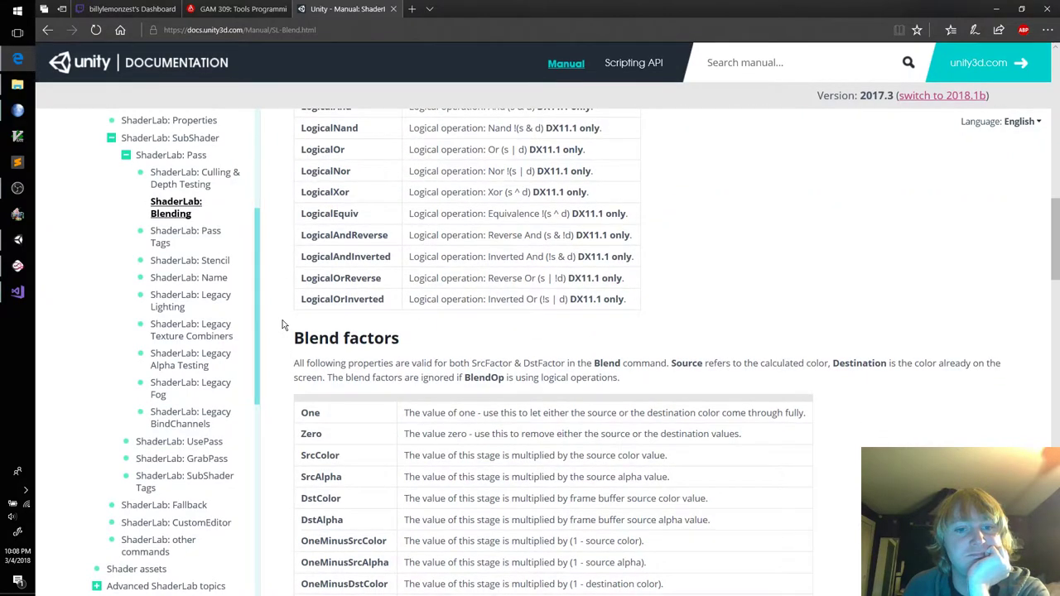
pyautogui.scroll(-3, 282, 325)
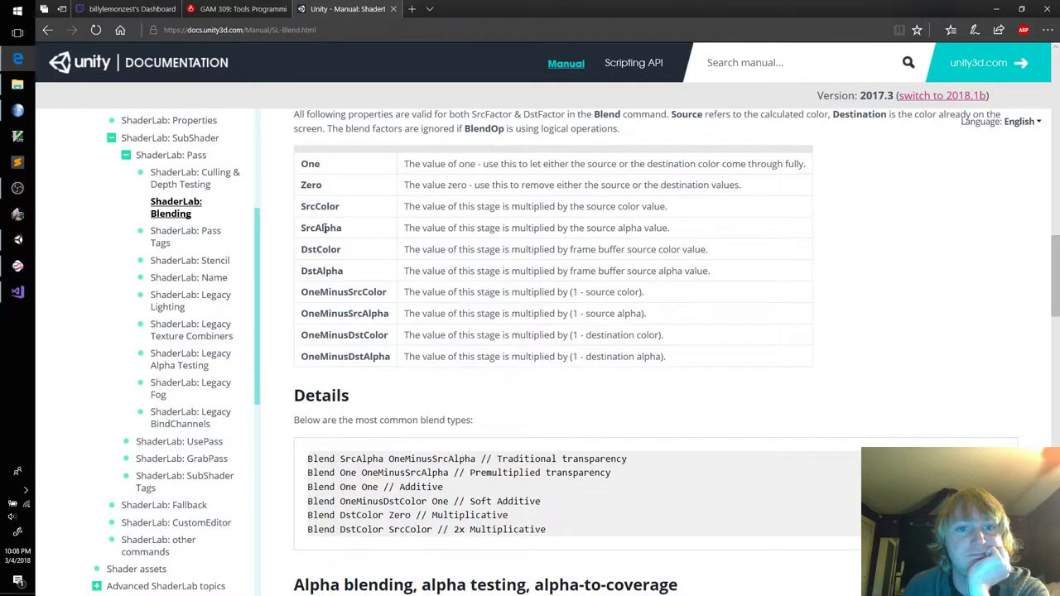
pyautogui.doubleClick(326, 228)
pyautogui.doubleClick(358, 319)
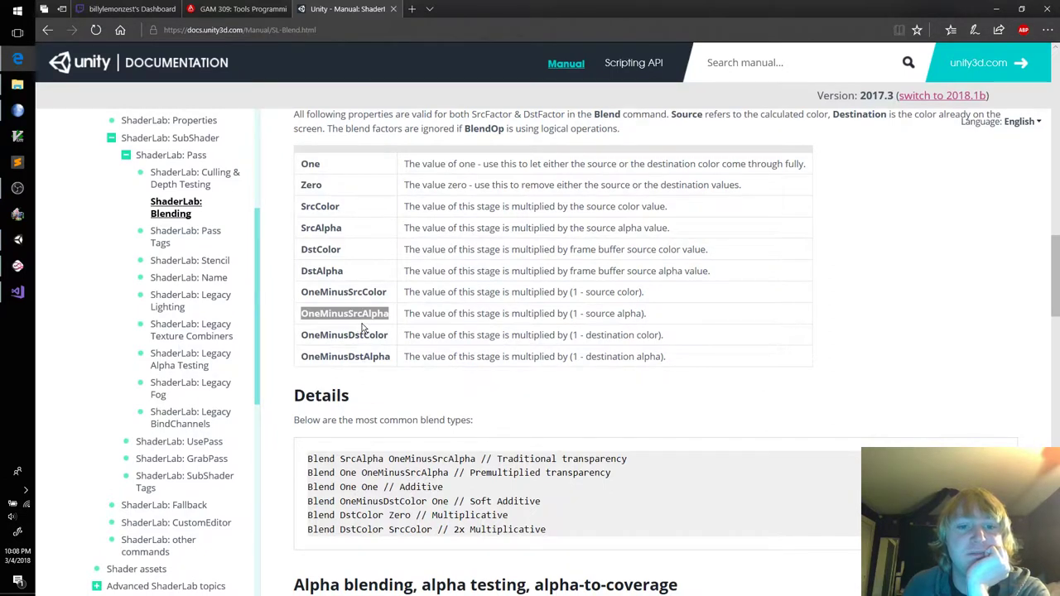
pyautogui.doubleClick(373, 459)
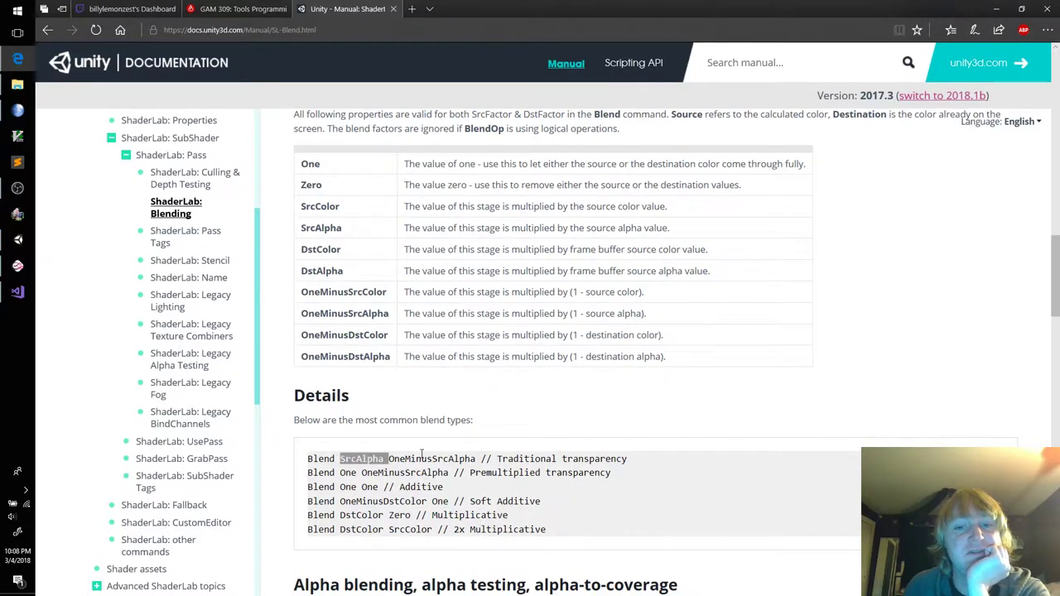
pyautogui.doubleClick(422, 458)
# Highlight SrcAlpha and OneMinusSrcAlpha in FadeShader's Blend line to compare with the manual
pyautogui.click(18, 292)
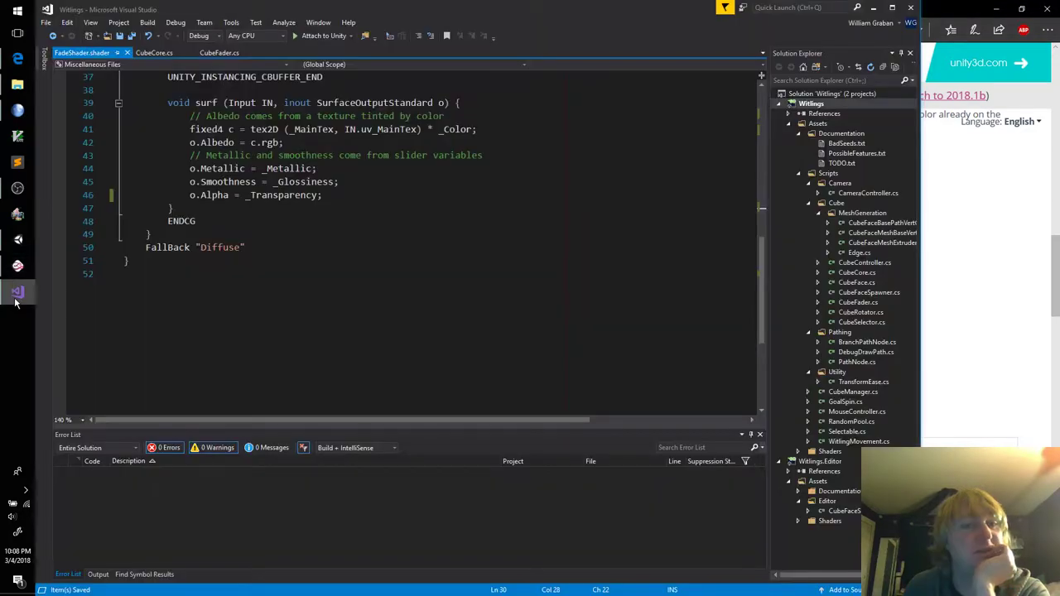
pyautogui.scroll(12, 397, 240)
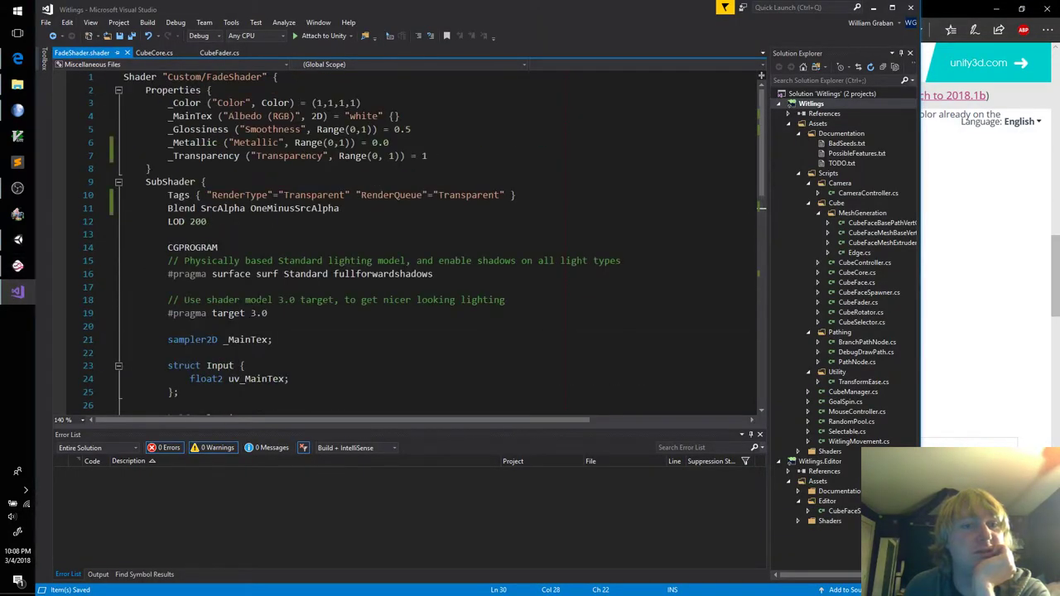
pyautogui.doubleClick(223, 208)
pyautogui.click(225, 208)
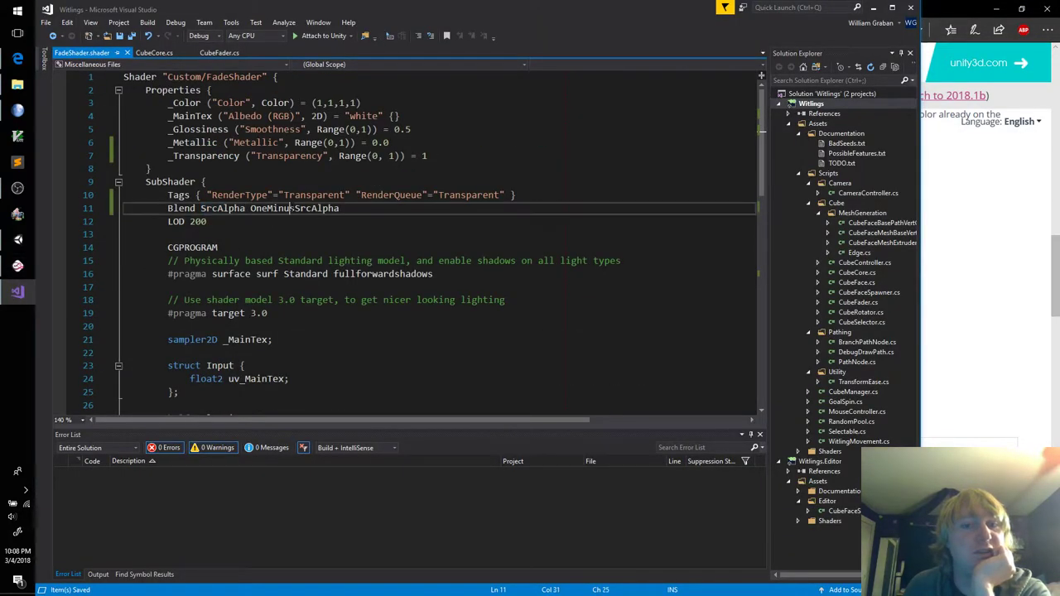
pyautogui.doubleClick(294, 208)
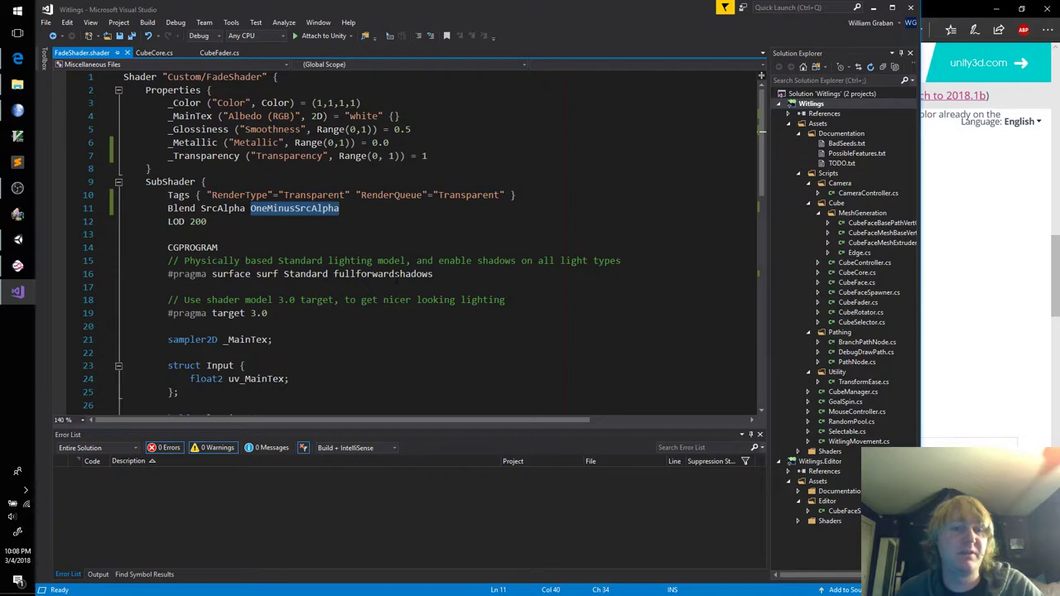
pyautogui.scroll(-12, 395, 296)
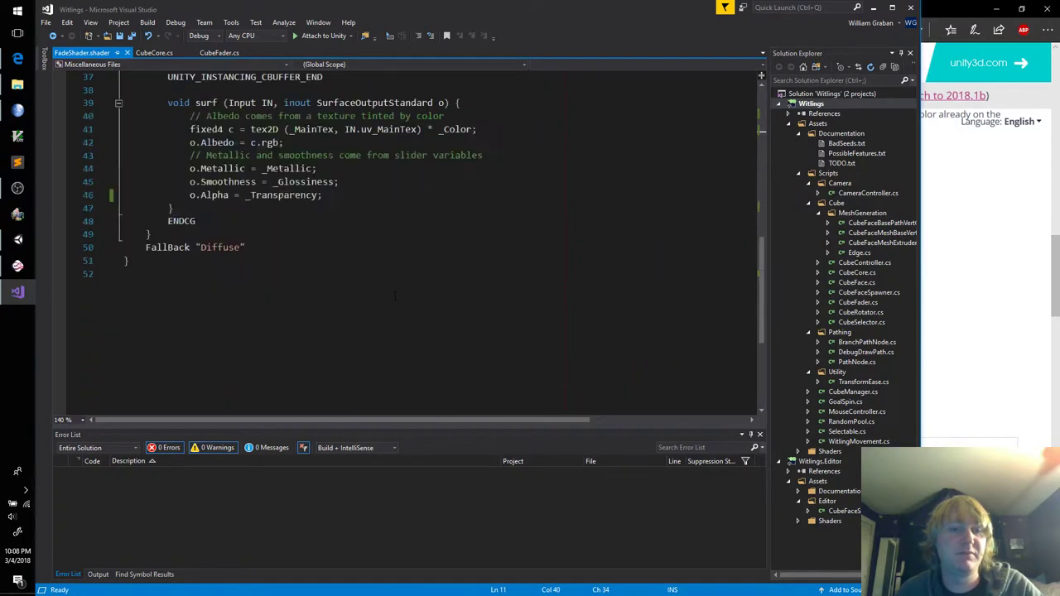
pyautogui.scroll(3, 395, 296)
pyautogui.click(358, 313)
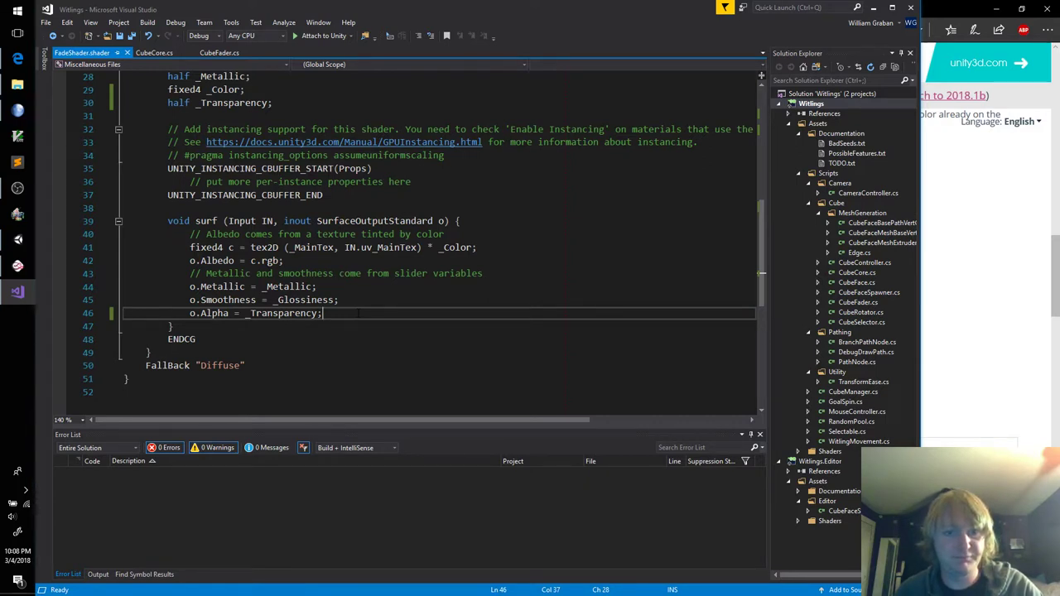
pyautogui.hotkey('alt', 'Tab')
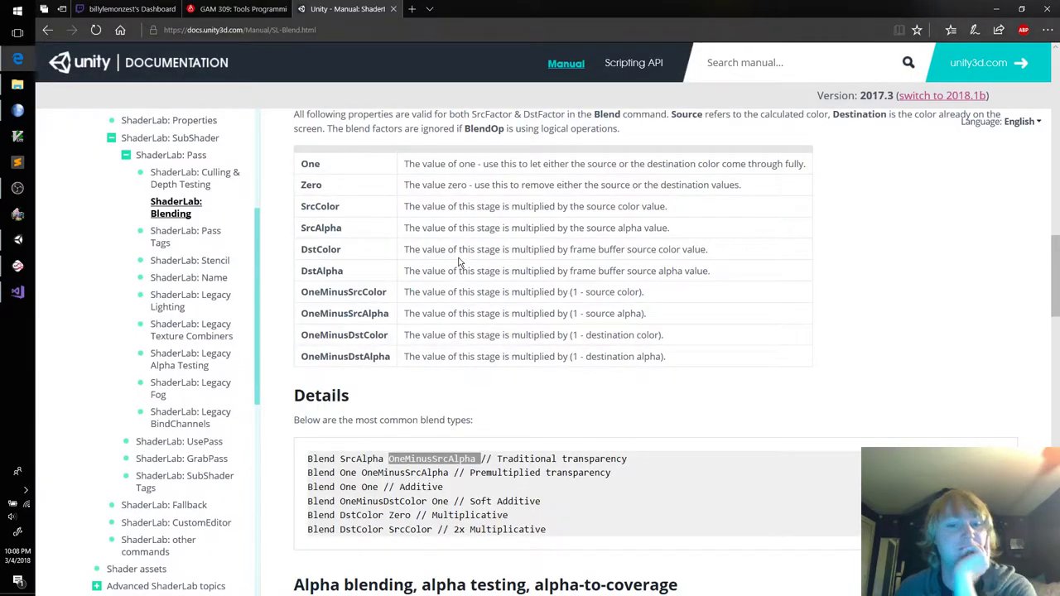
# Highlight the alpha blending example's Queue and RenderType Transparent tags and its ZWrite Off line
pyautogui.scroll(-6, 525, 305)
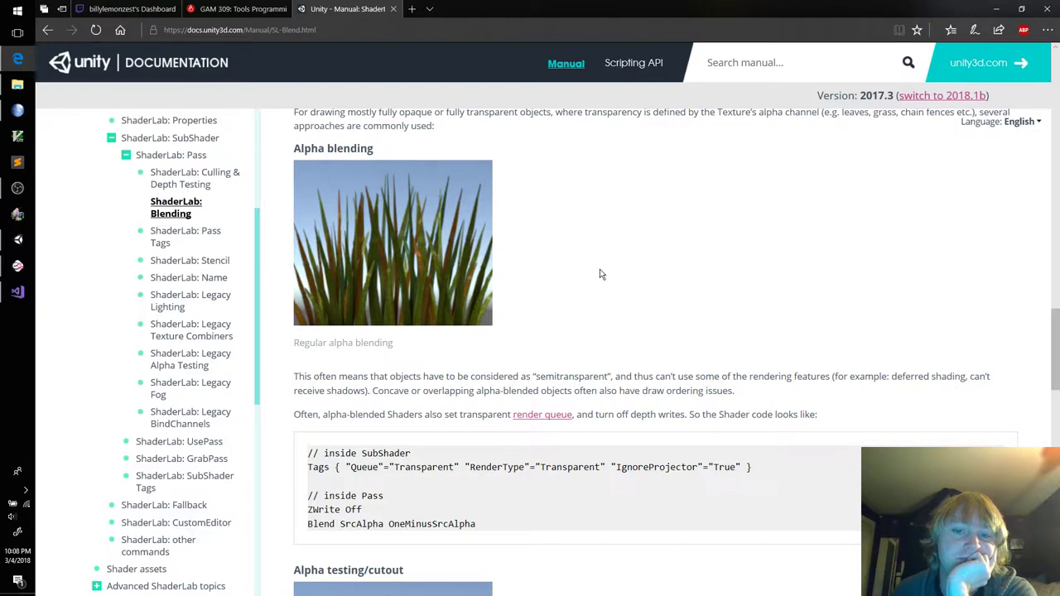
pyautogui.doubleClick(363, 469)
pyautogui.doubleClick(431, 469)
pyautogui.click(487, 464)
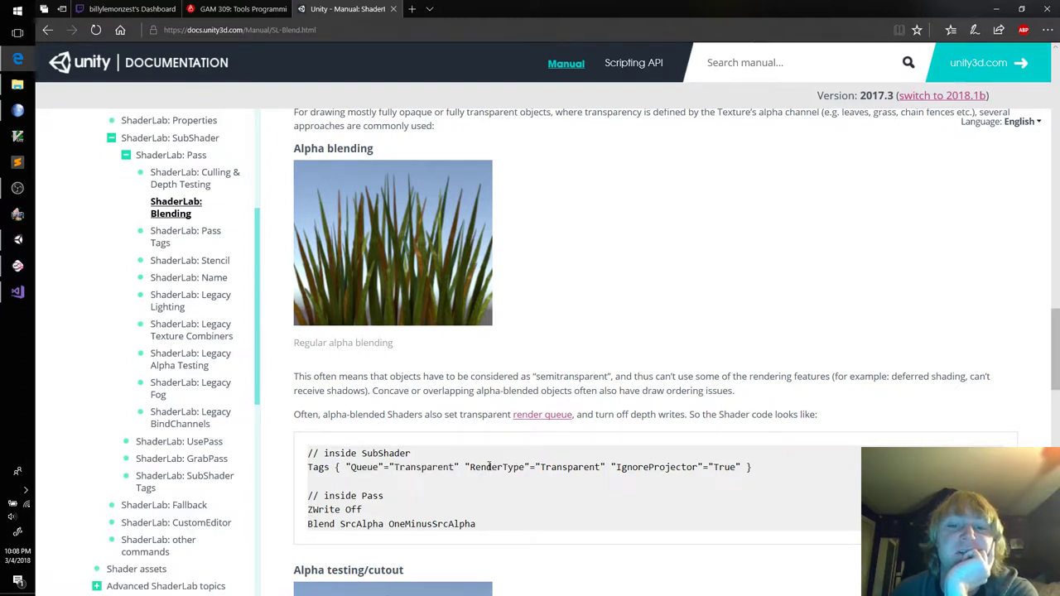
pyautogui.rightClick(485, 462)
pyautogui.click(520, 463)
pyautogui.doubleClick(501, 467)
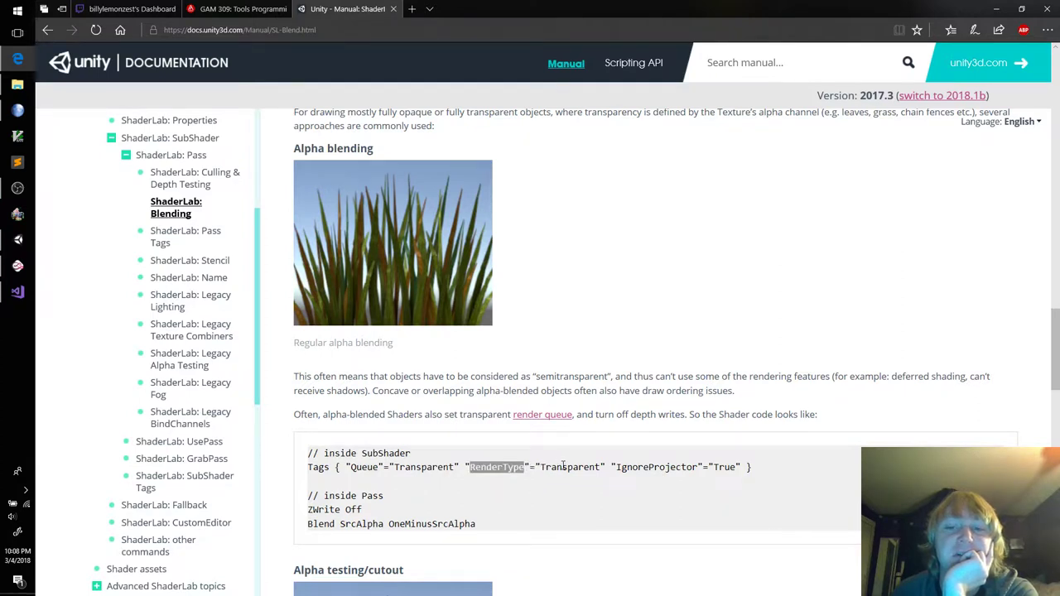
pyautogui.doubleClick(567, 467)
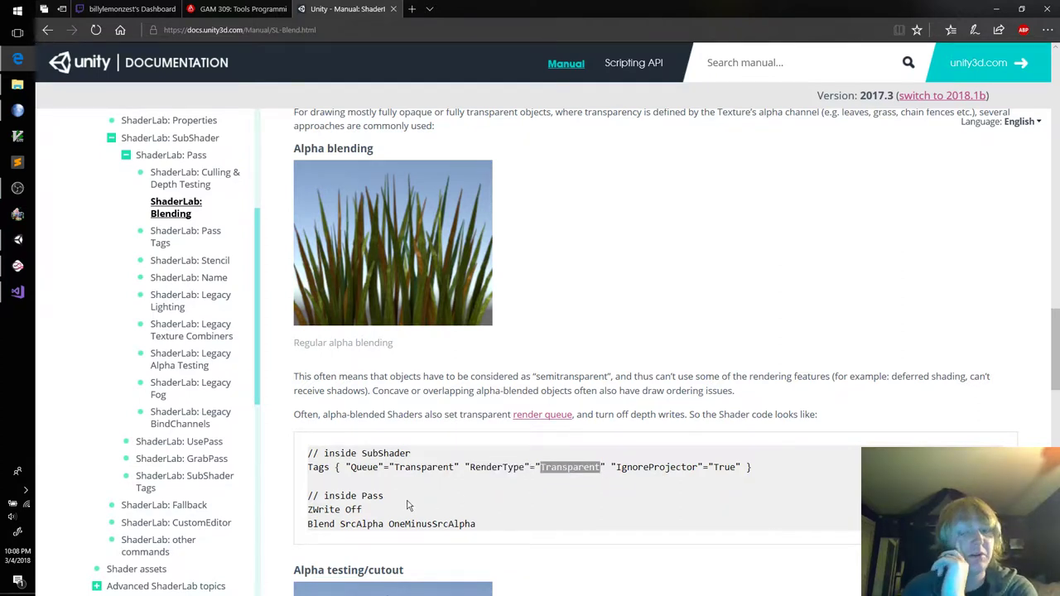
pyautogui.moveTo(388, 514); pyautogui.dragTo(305, 511)
pyautogui.click(436, 507)
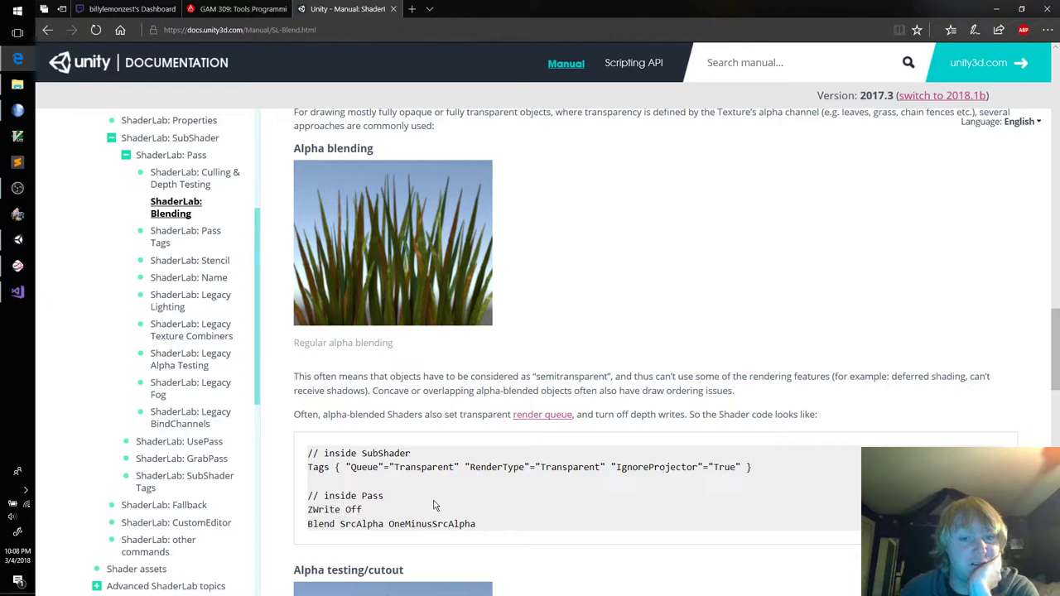
pyautogui.click(17, 294)
# Add 'ZWrite Off' below the Blend line, change RenderQueue to Queue, and save
pyautogui.scroll(3, 250, 272)
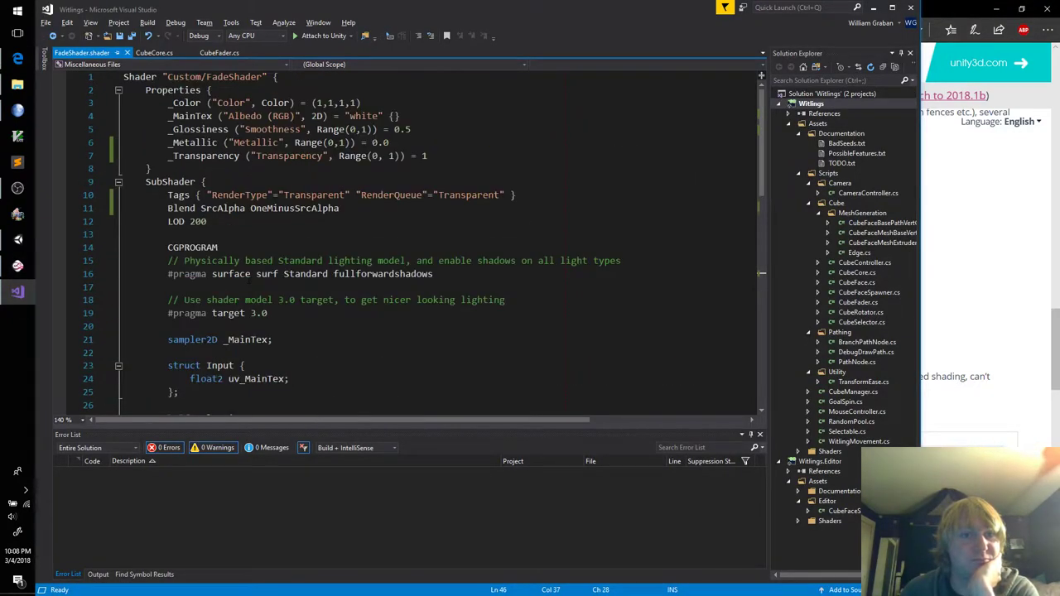
pyautogui.click(343, 208)
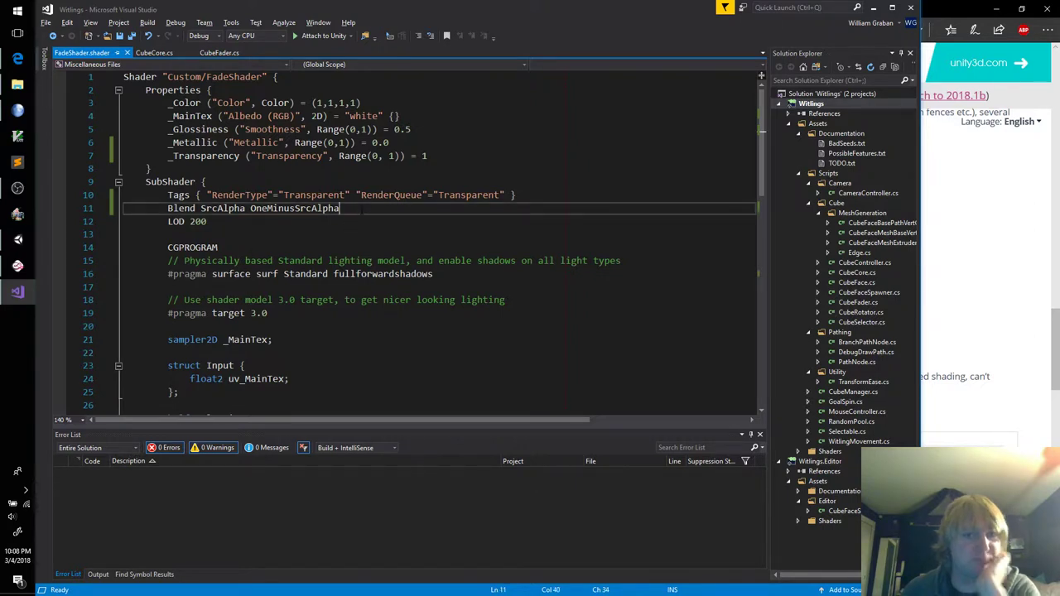
pyautogui.press('Return')
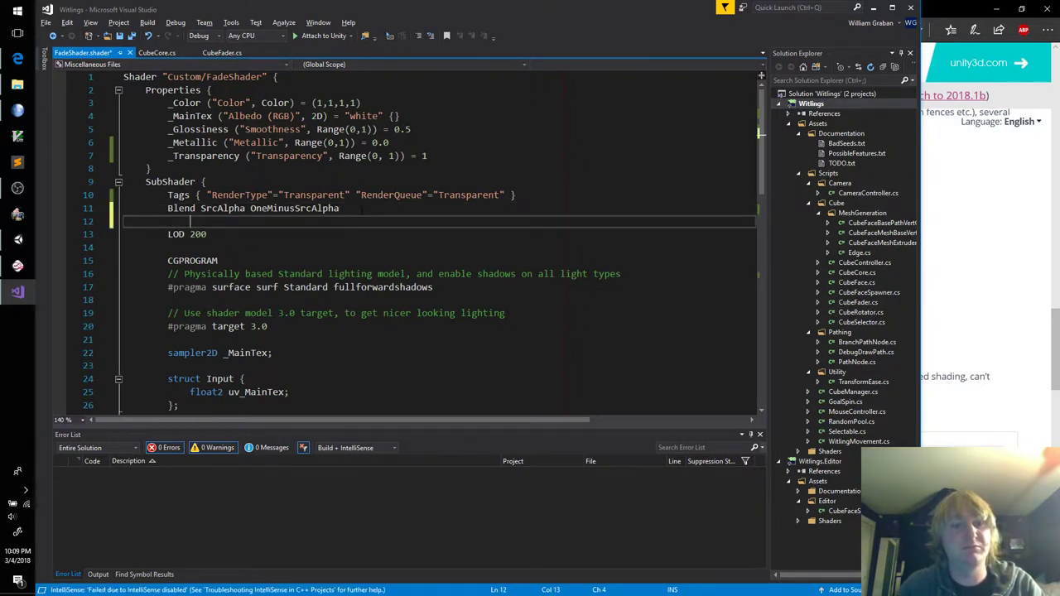
pyautogui.write('SWrite Off')
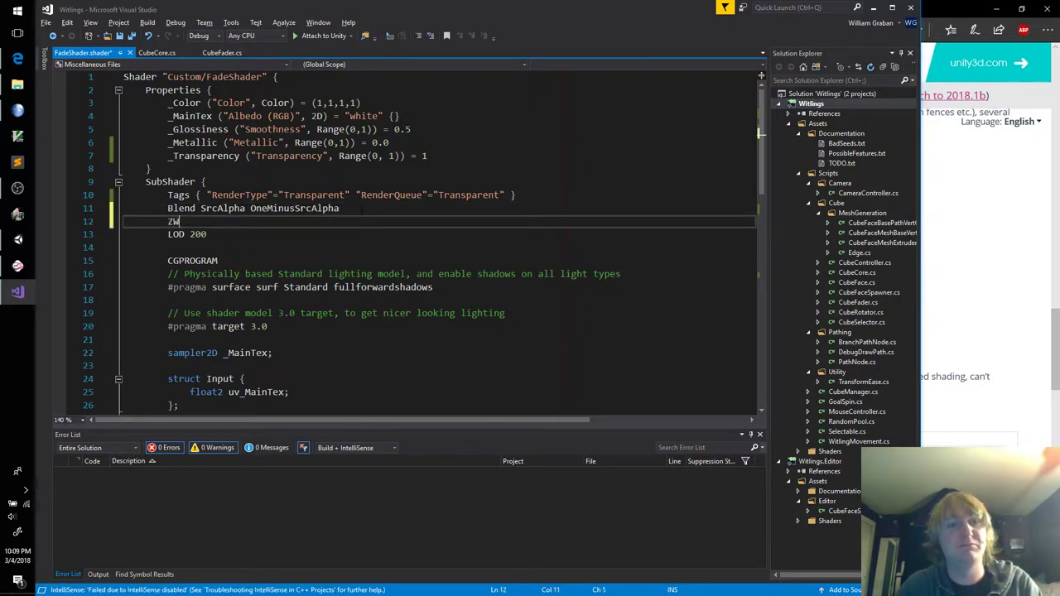
pyautogui.press('Up')
pyautogui.press('Up')
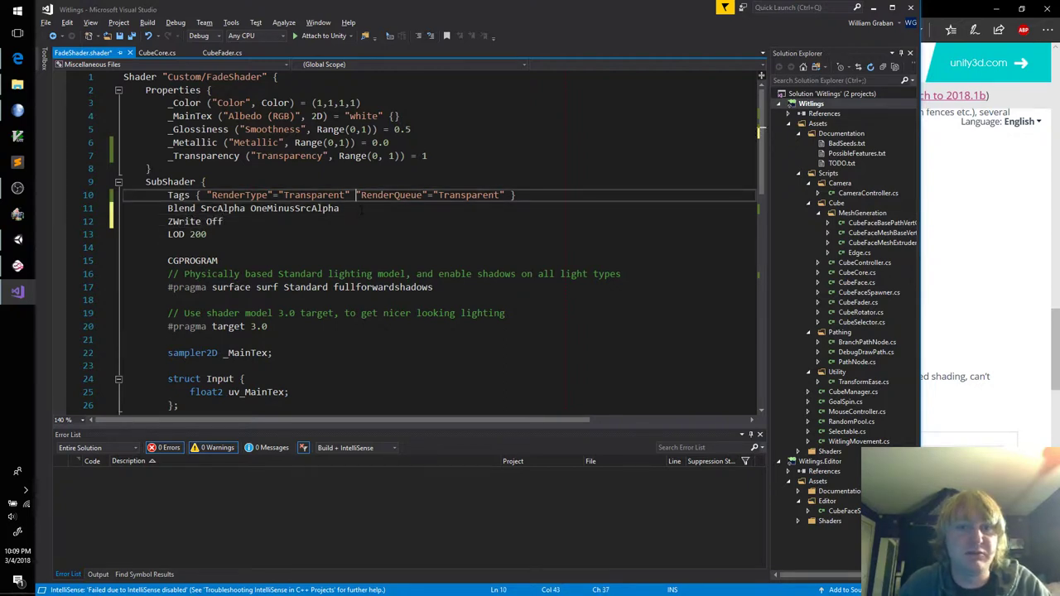
pyautogui.hotkey('ctrl', 'shift', 'Left')
pyautogui.press('BackSpace')
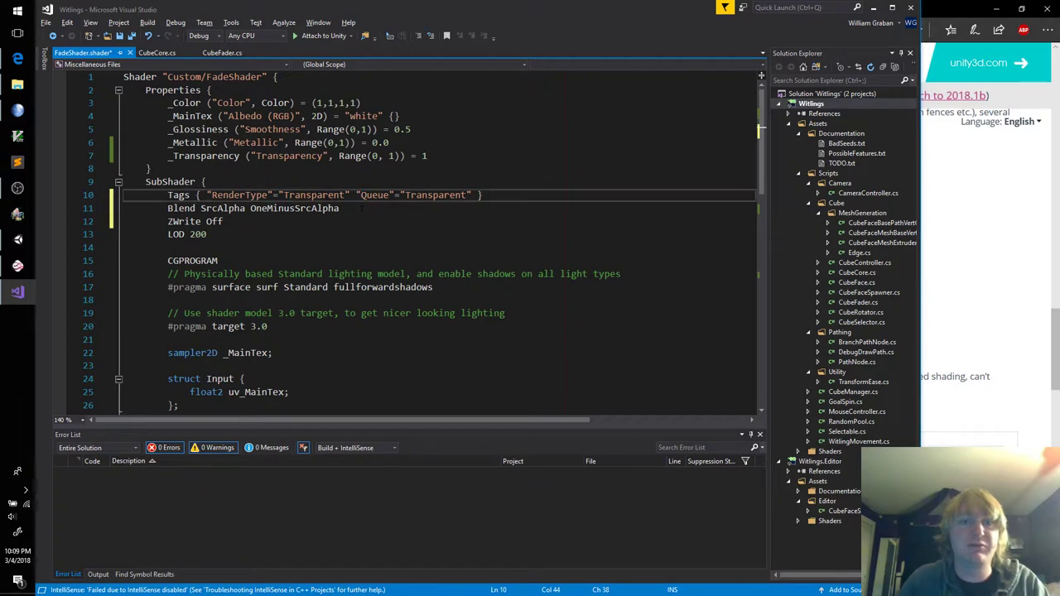
pyautogui.hotkey('ctrl', 's')
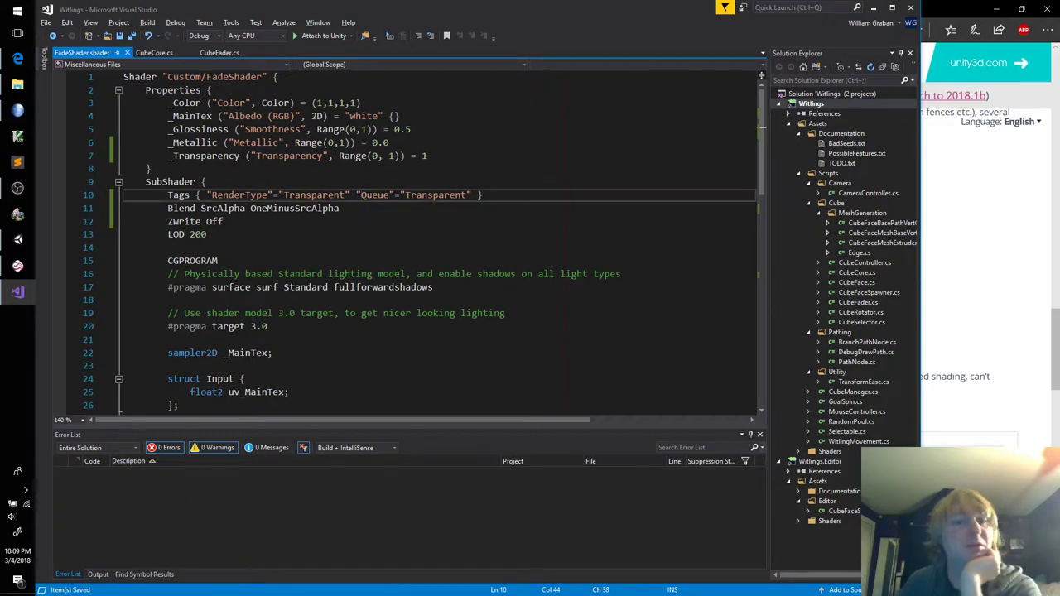
pyautogui.click(17, 239)
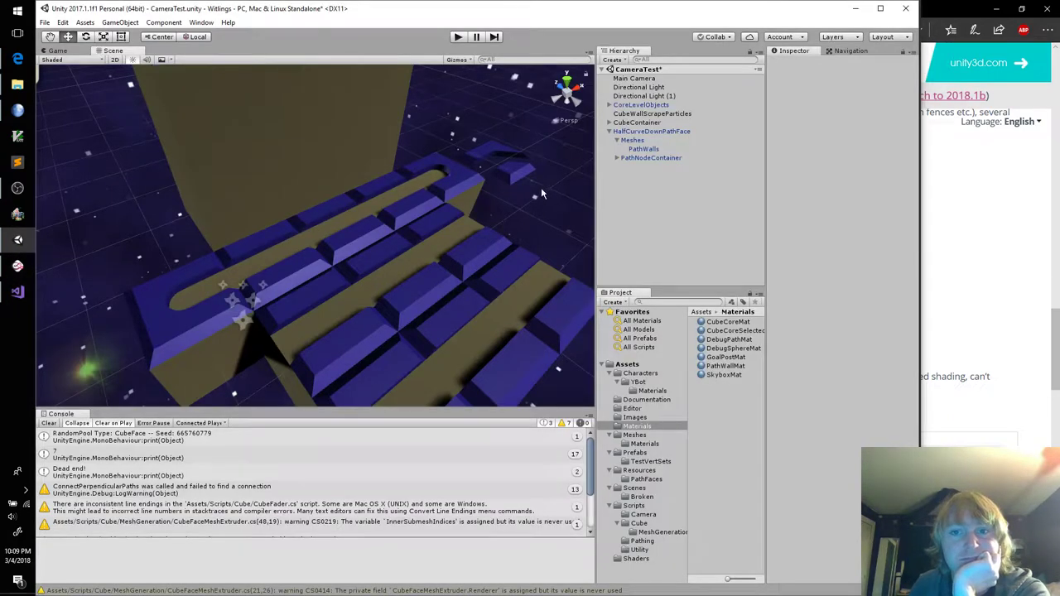
# Raise PathWallMat's Transparency to 1, then lower it to 0 on the PathWalls object's material
pyautogui.click(725, 366)
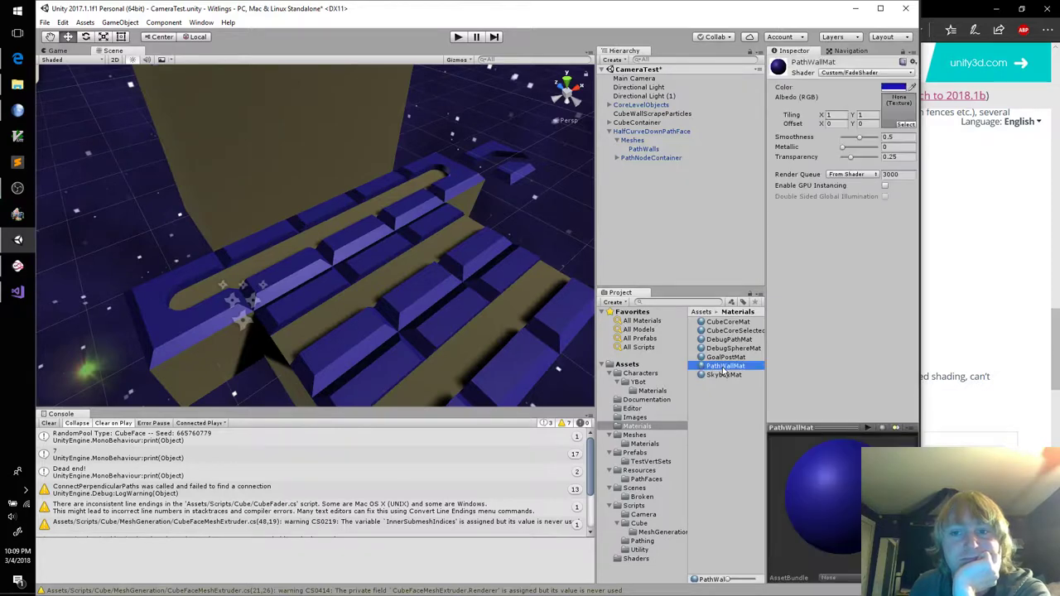
pyautogui.moveTo(854, 162); pyautogui.dragTo(882, 162)
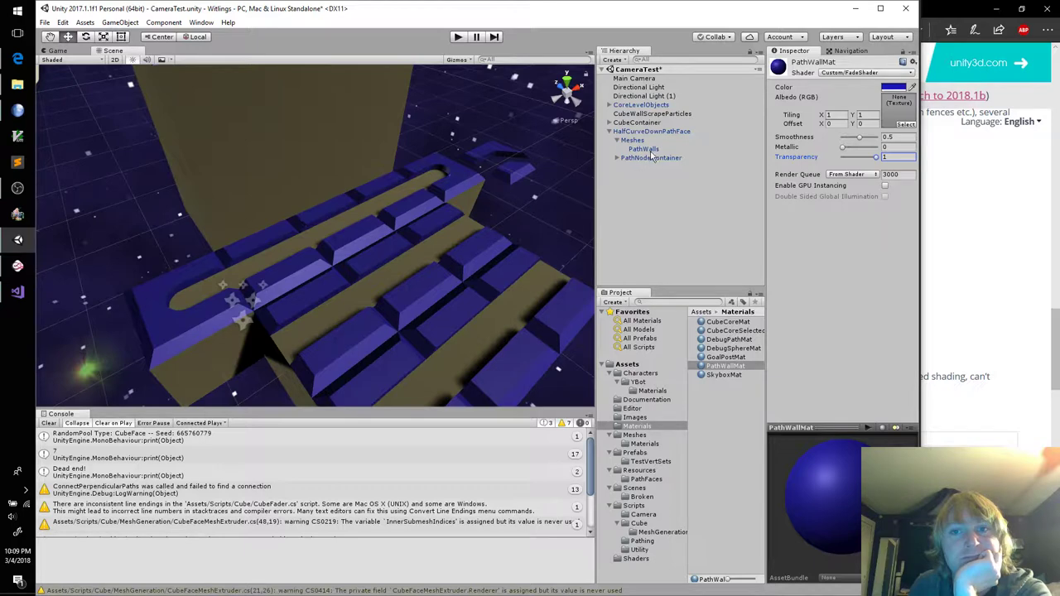
pyautogui.click(651, 149)
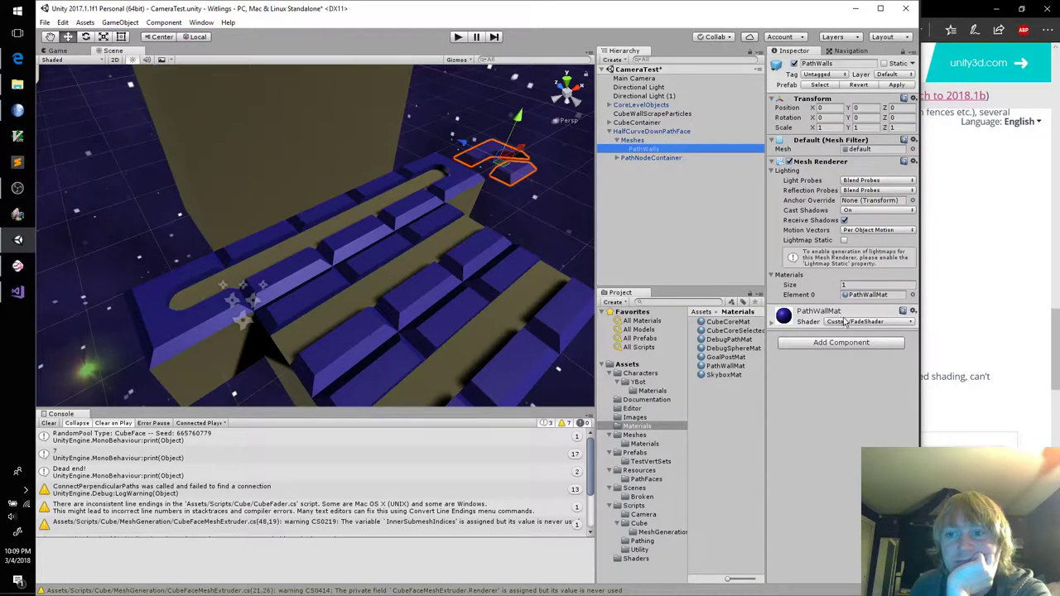
pyautogui.click(778, 326)
pyautogui.moveTo(864, 412); pyautogui.dragTo(850, 412)
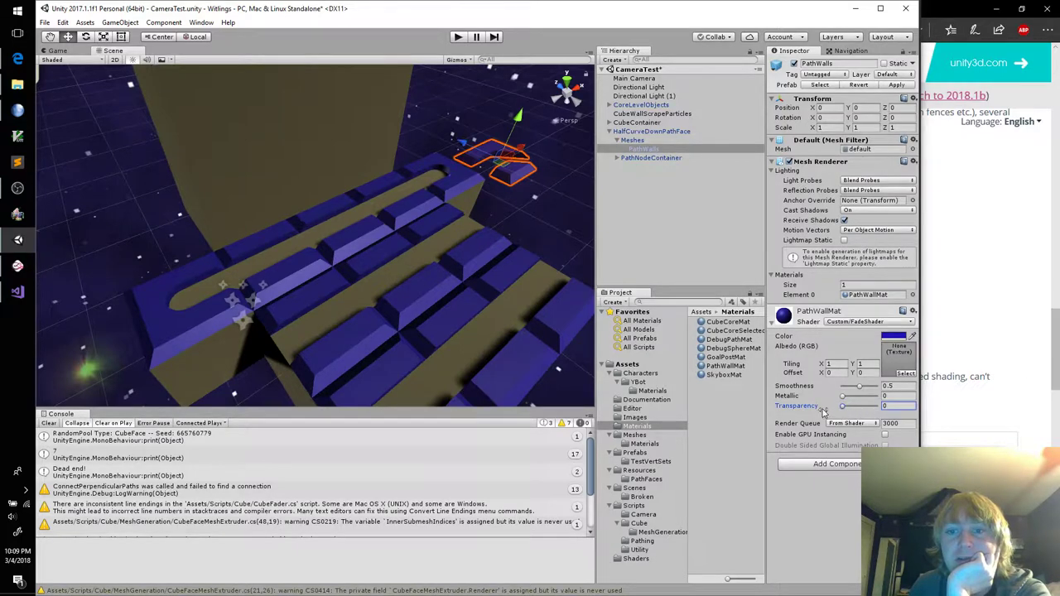
pyautogui.click(509, 178)
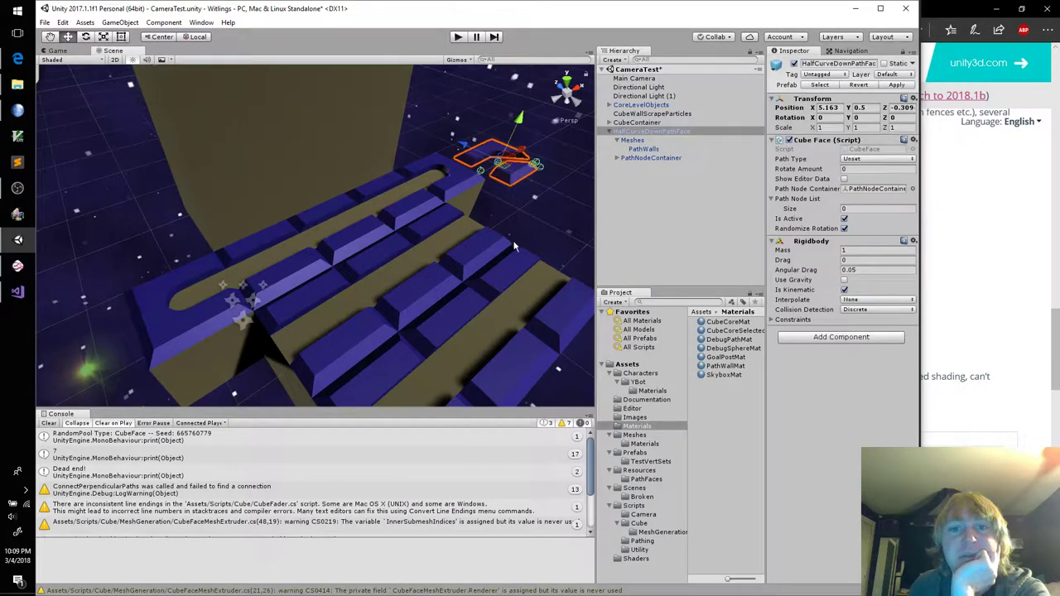
# Move the HalfCurveDownPathFace piece left and up to X 2.482, Y 1.875
pyautogui.keyDown('alt'); pyautogui.moveTo(514, 247); pyautogui.dragTo(188, 211); pyautogui.keyUp('alt')
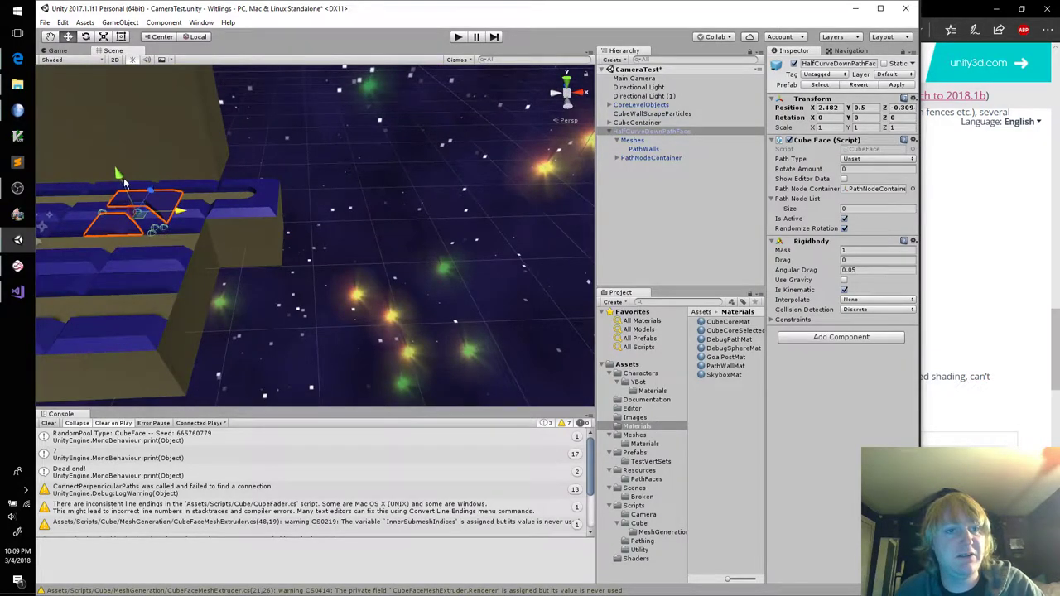
pyautogui.moveTo(124, 178); pyautogui.dragTo(337, 248)
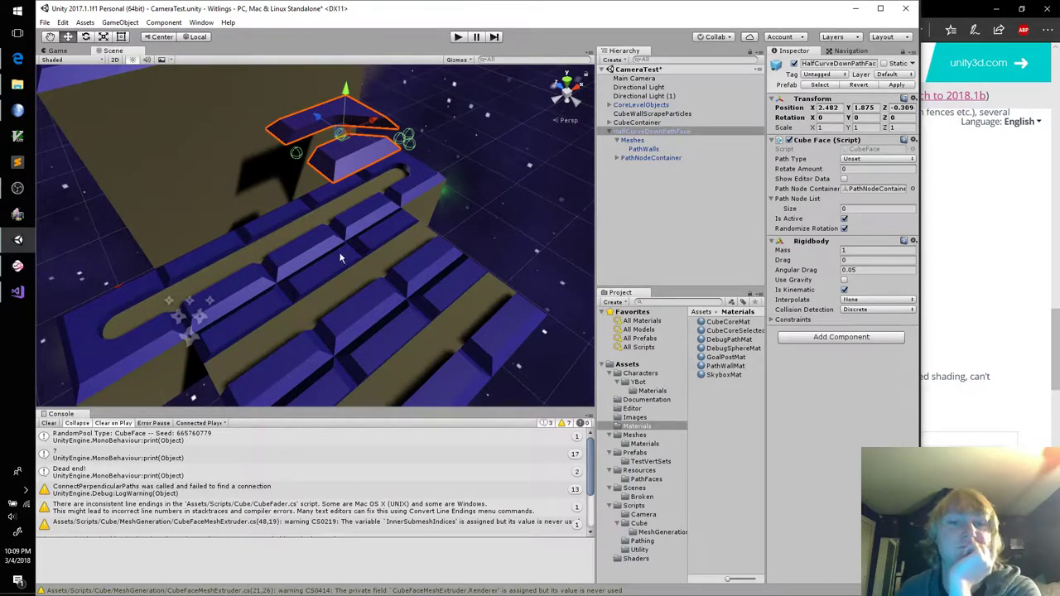
pyautogui.click(17, 110)
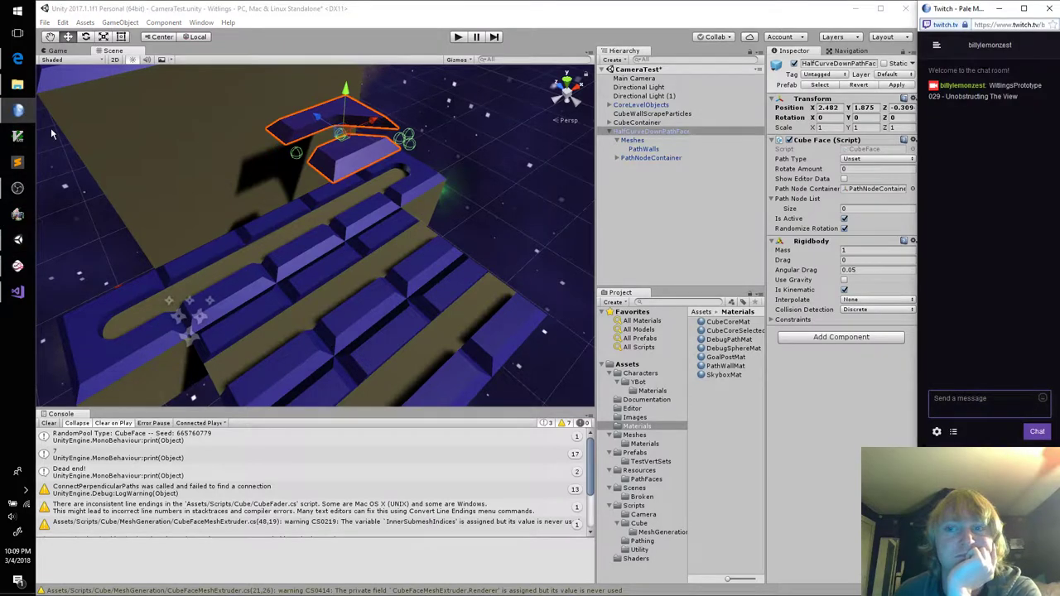
pyautogui.keyDown('alt'); pyautogui.moveTo(507, 288); pyautogui.dragTo(506, 229); pyautogui.keyUp('alt')
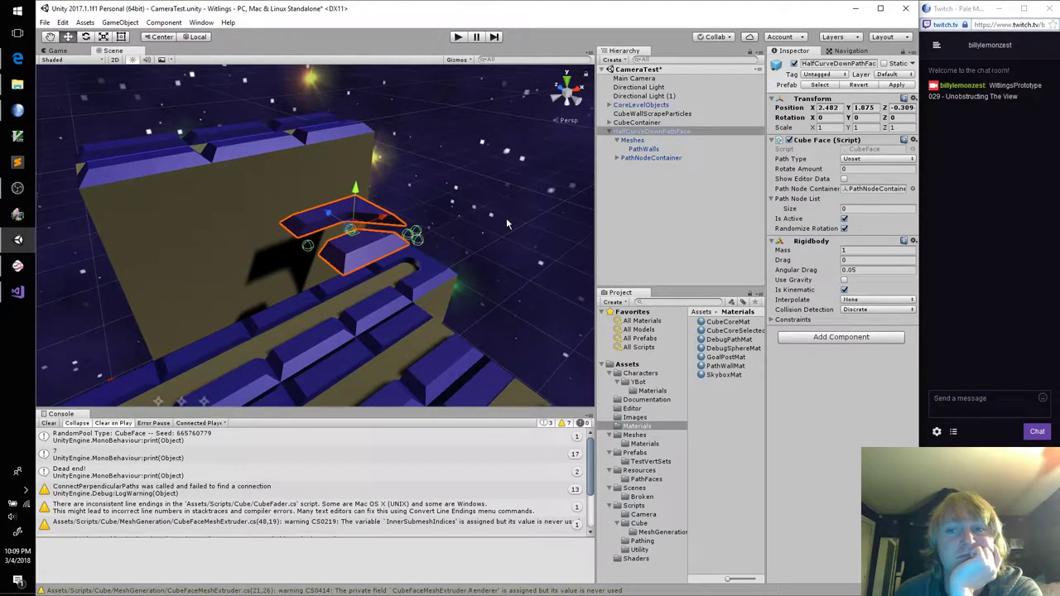
# Set PathWallMat's Transparency to about 0.5
pyautogui.click(733, 367)
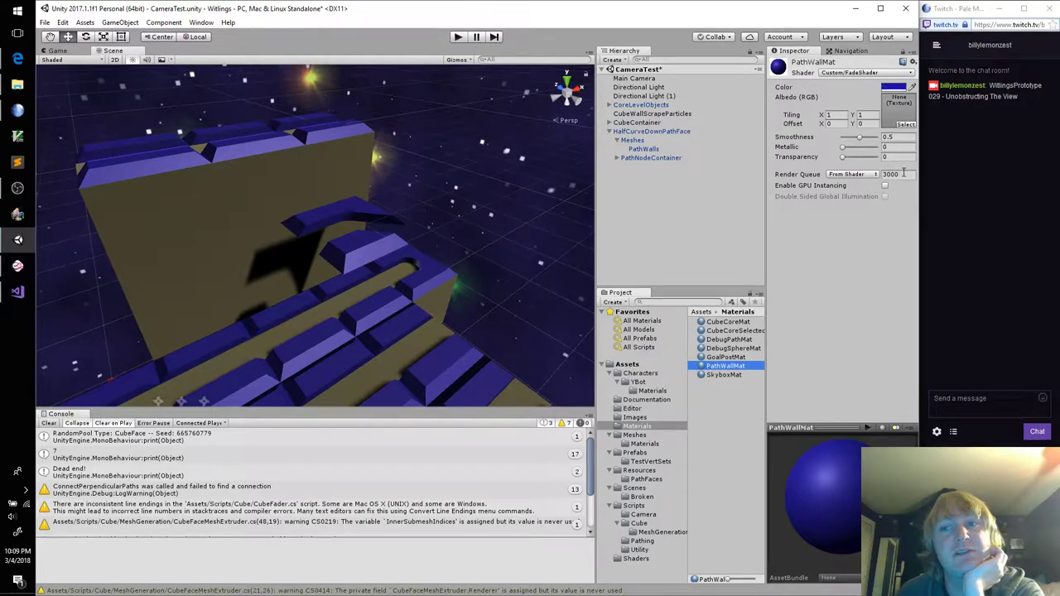
pyautogui.click(859, 157)
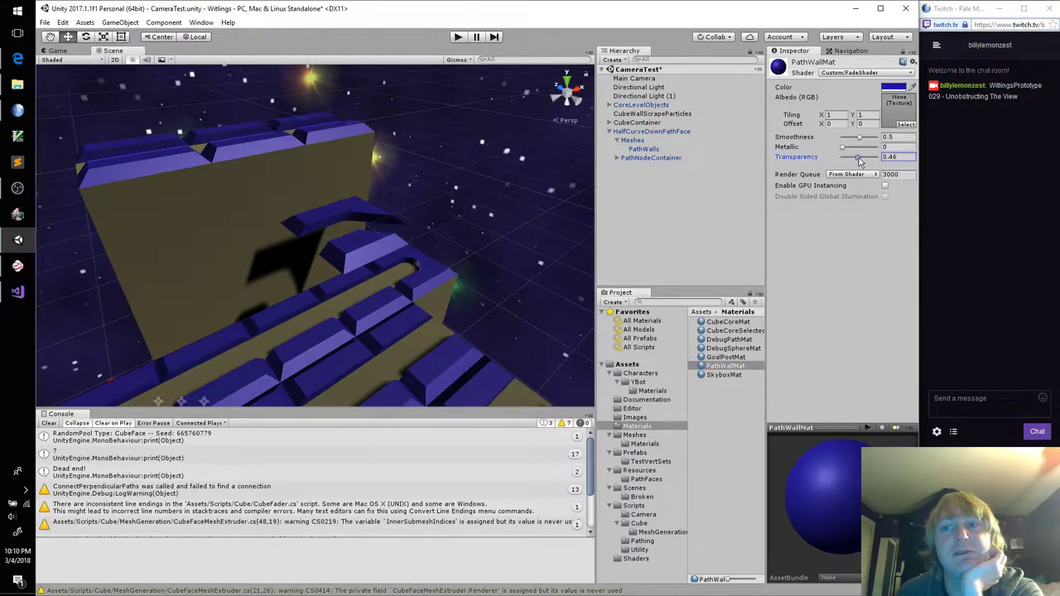
pyautogui.moveTo(860, 158); pyautogui.dragTo(861, 160)
pyautogui.click(18, 292)
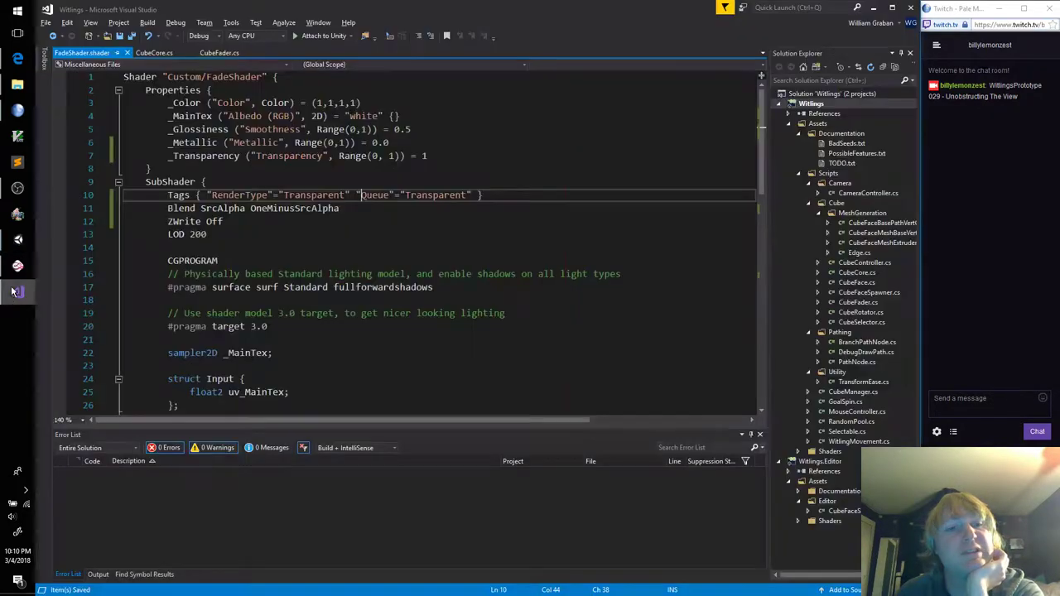
pyautogui.click(351, 217)
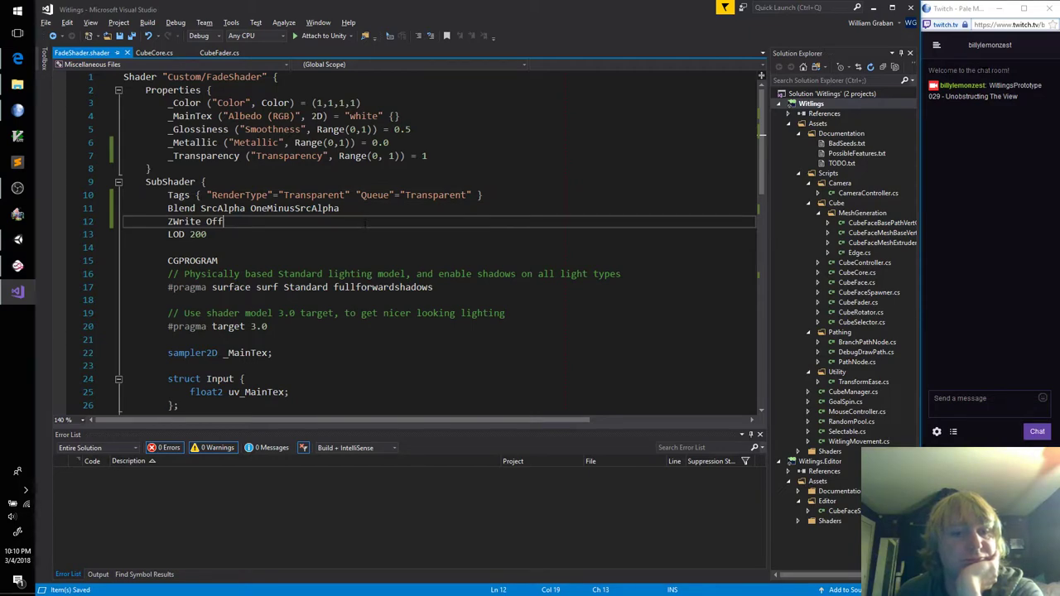
pyautogui.scroll(-3, 365, 222)
pyautogui.scroll(-6, 367, 233)
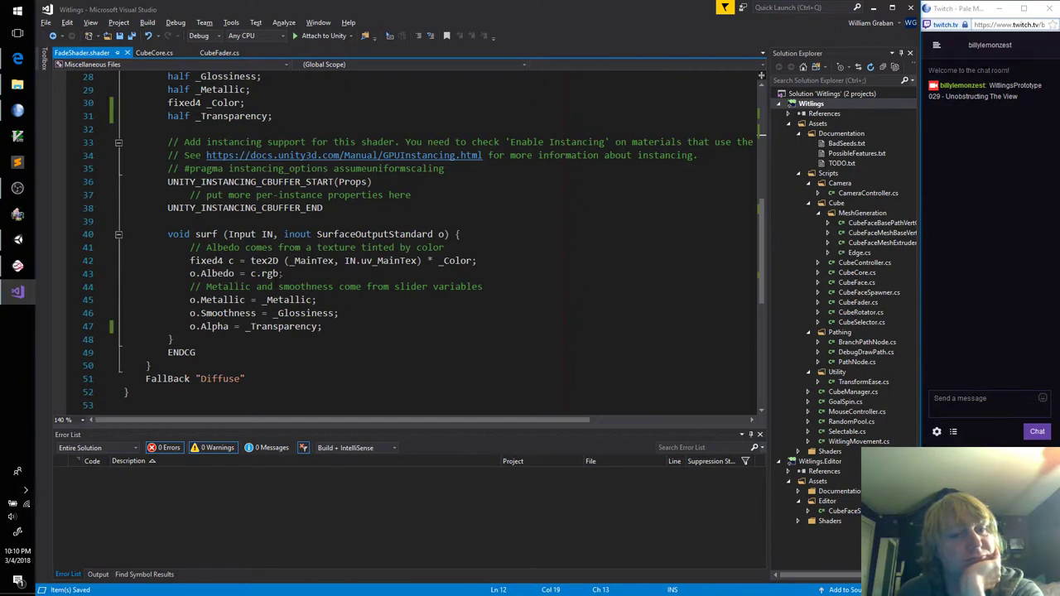
pyautogui.moveTo(281, 273); pyautogui.dragTo(252, 273)
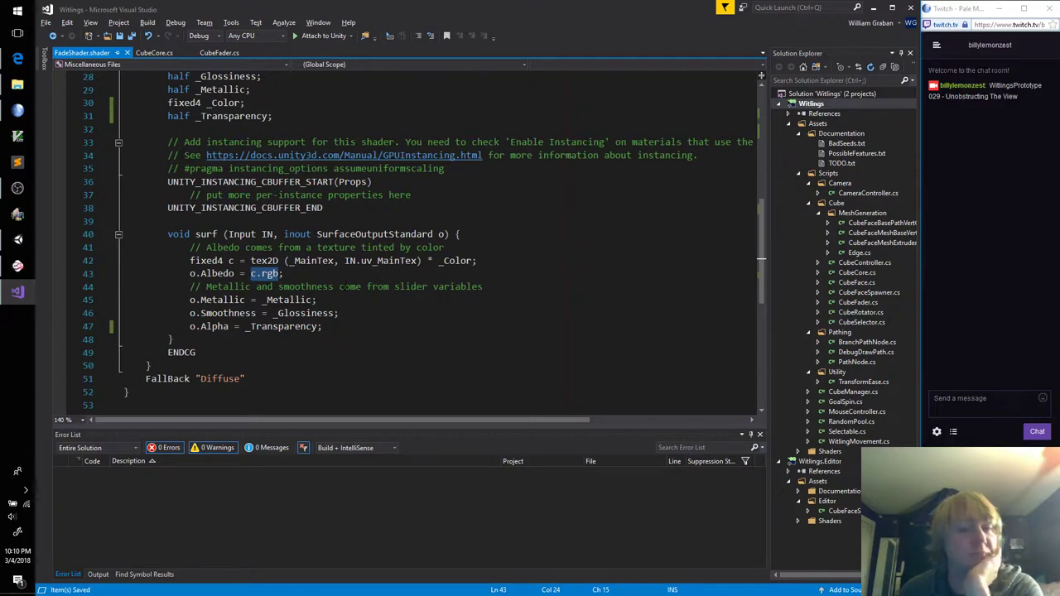
pyautogui.click(281, 274)
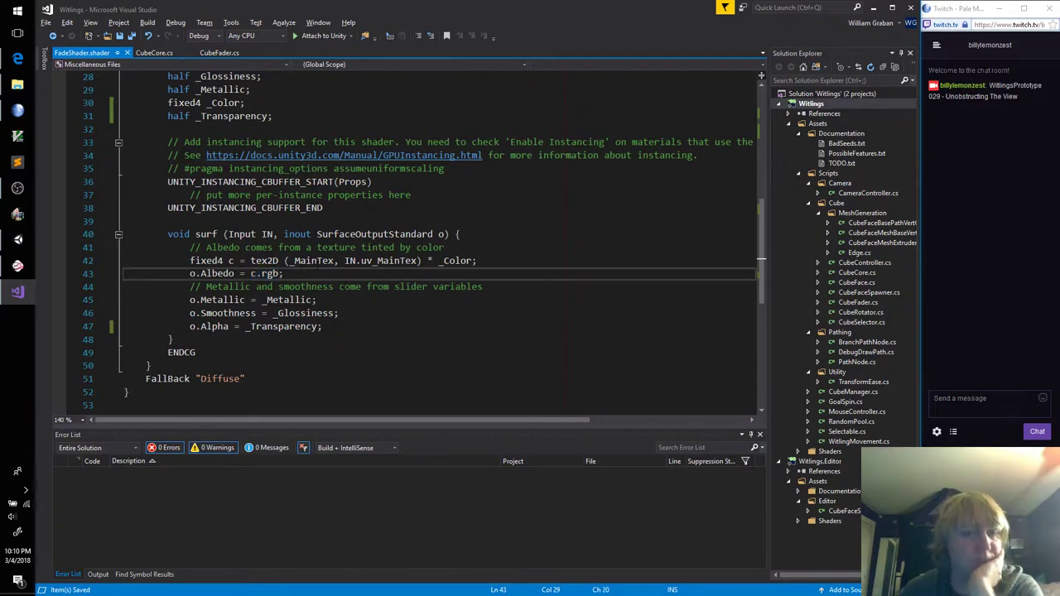
pyautogui.press('BackSpace')
pyautogui.press('BackSpace')
pyautogui.write('rr')
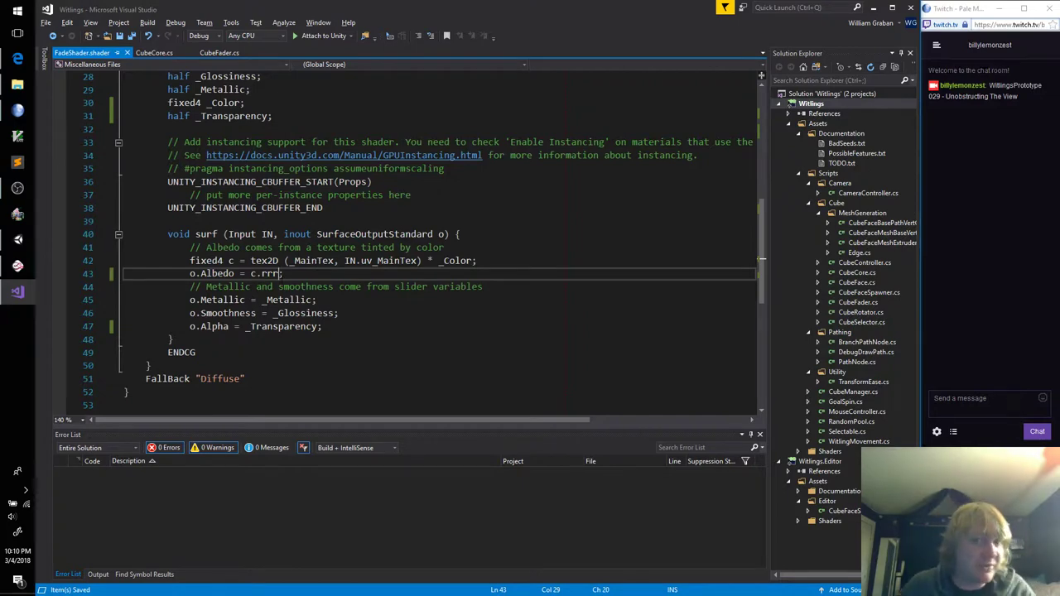
pyautogui.click(18, 240)
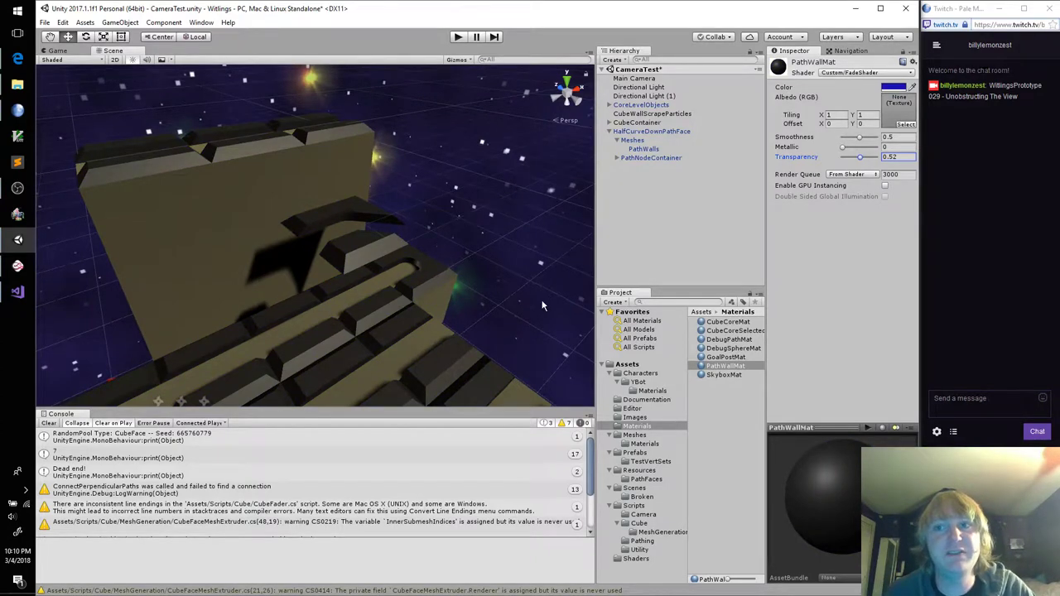
pyautogui.hotkey('alt', 'Tab')
pyautogui.press('BackSpace')
pyautogui.press('BackSpace')
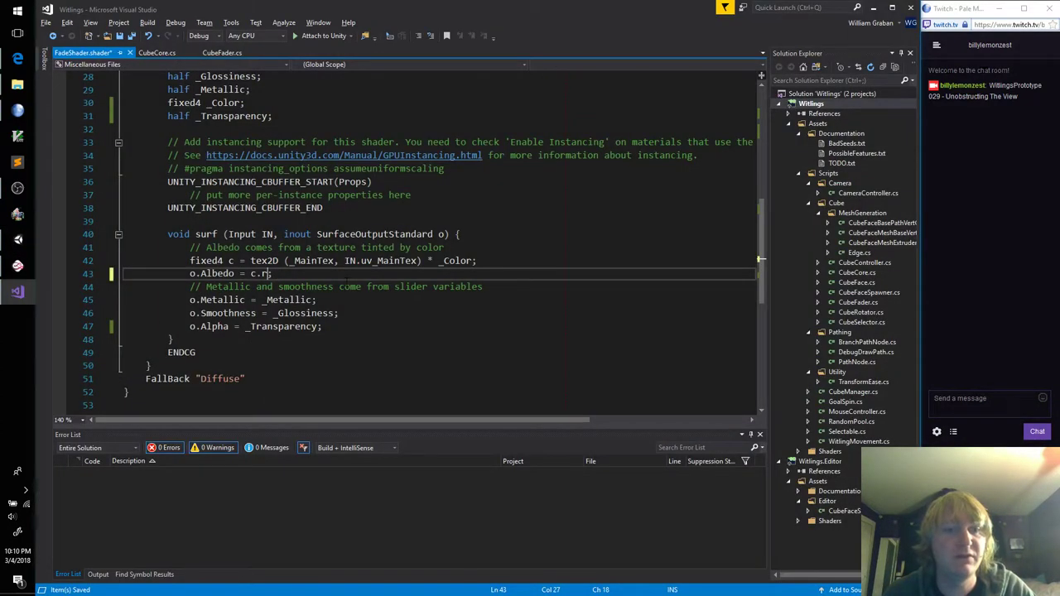
pyautogui.write('gb')
pyautogui.hotkey('ctrl', 's')
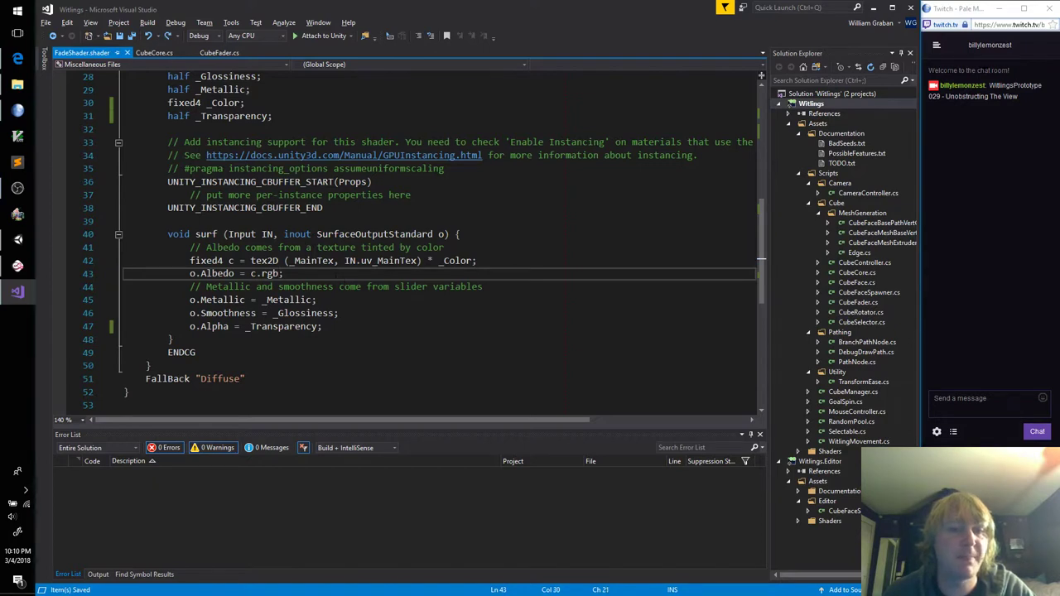
pyautogui.doubleClick(224, 327)
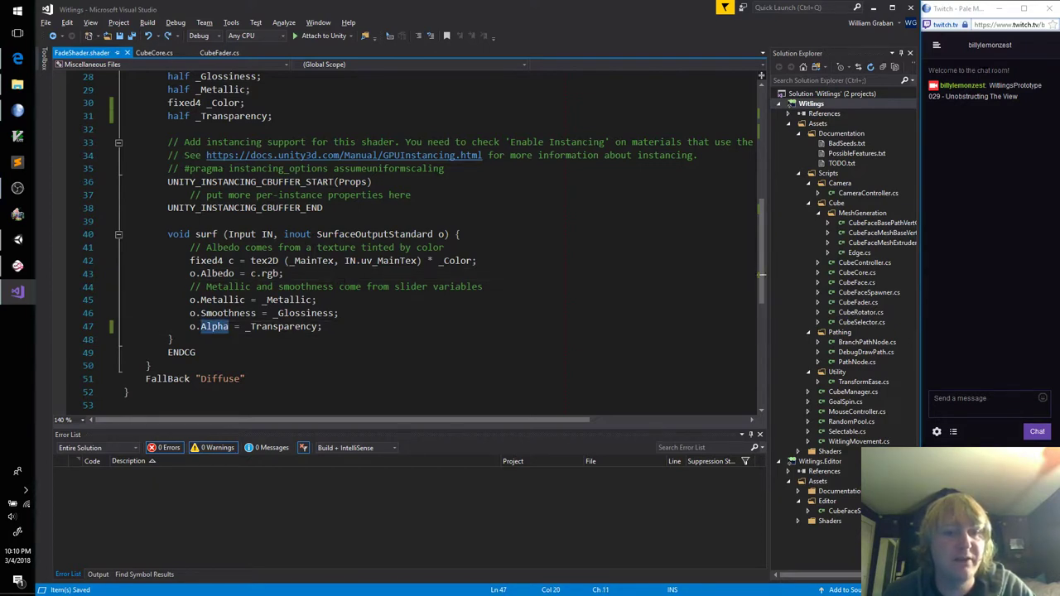
pyautogui.click(229, 327)
pyautogui.doubleClick(287, 327)
pyautogui.click(358, 329)
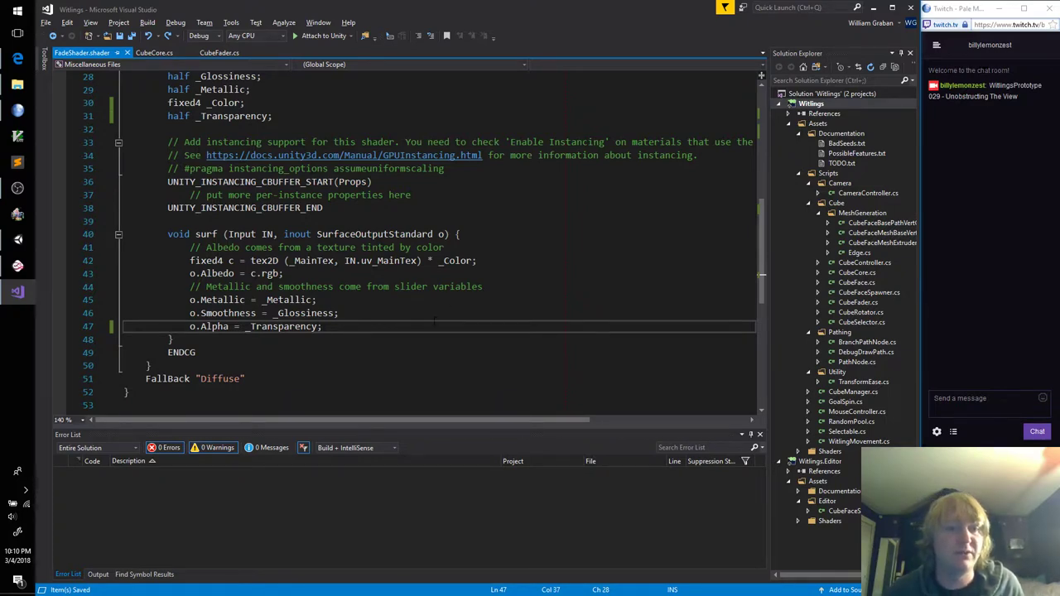
pyautogui.scroll(9, 434, 321)
pyautogui.scroll(-13, 433, 324)
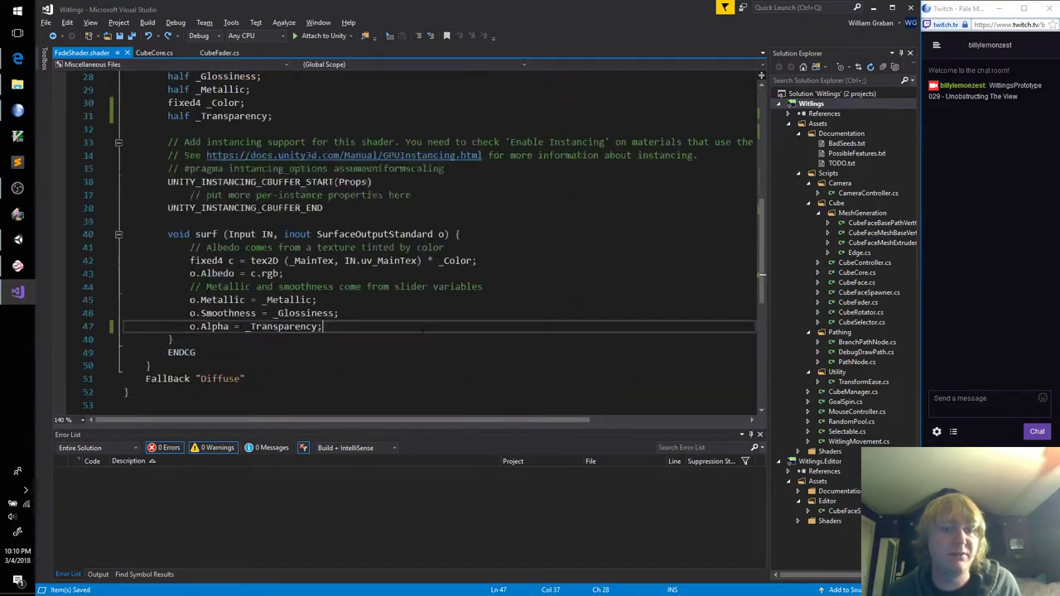
pyautogui.scroll(7, 420, 336)
pyautogui.scroll(6, 414, 249)
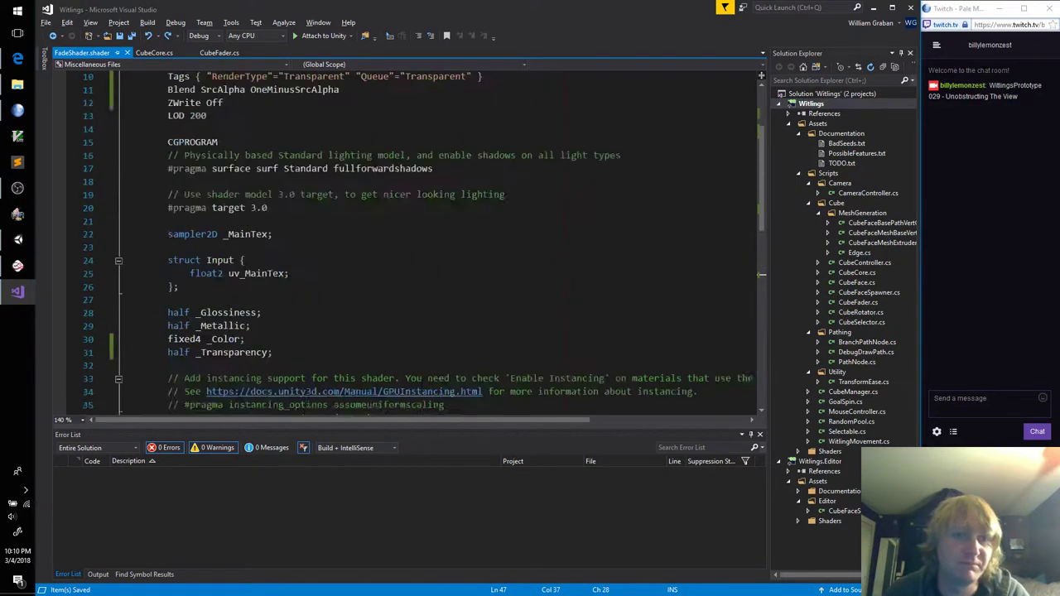
# Following the ShaderLab Blending manual, add "IgnoreProjector"="True" to FadeShader's Tags line and save
pyautogui.click(16, 61)
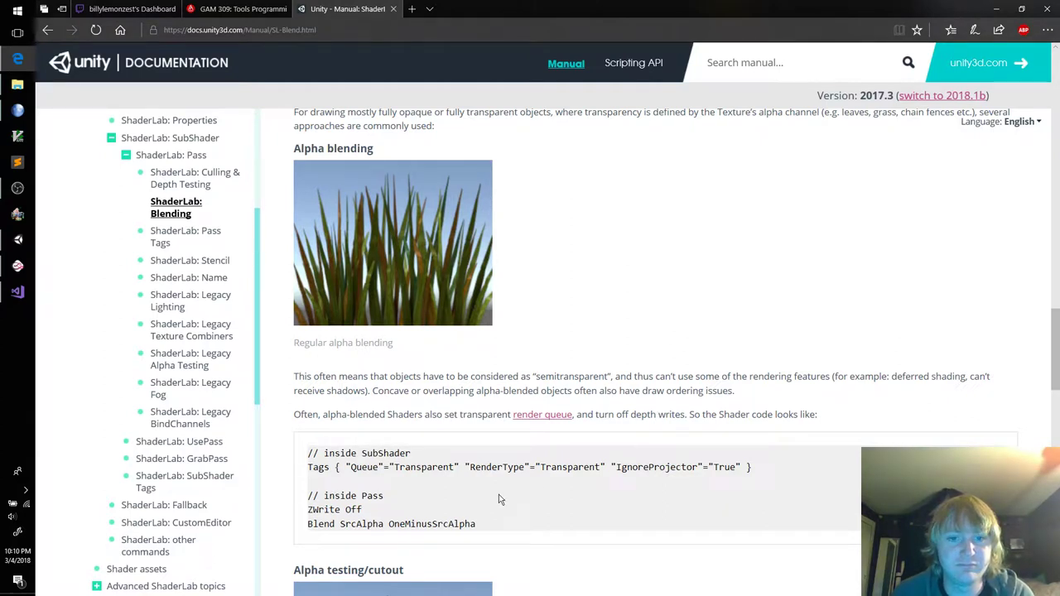
pyautogui.doubleClick(634, 468)
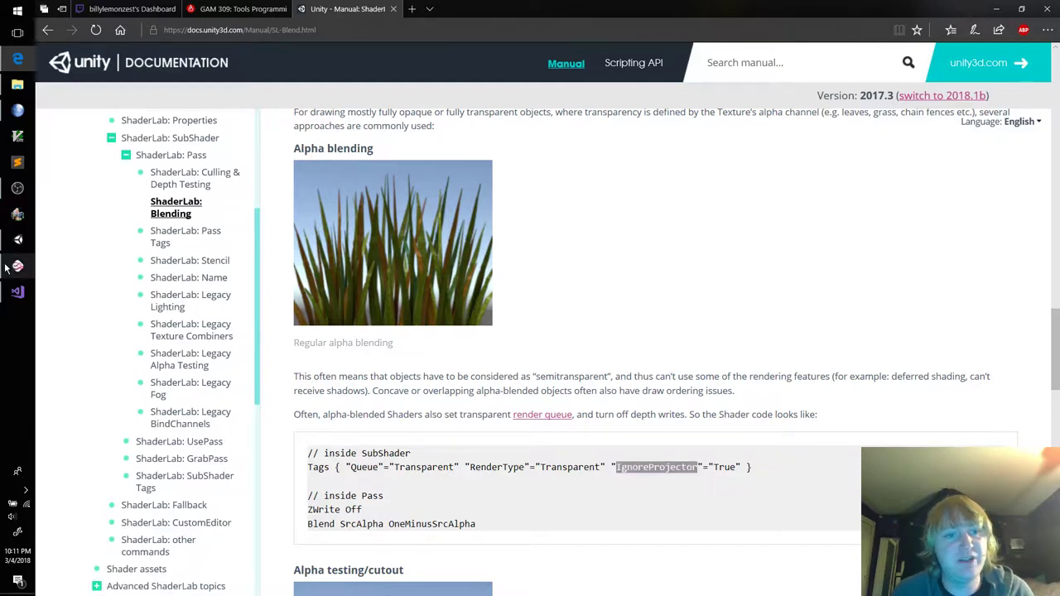
pyautogui.click(15, 295)
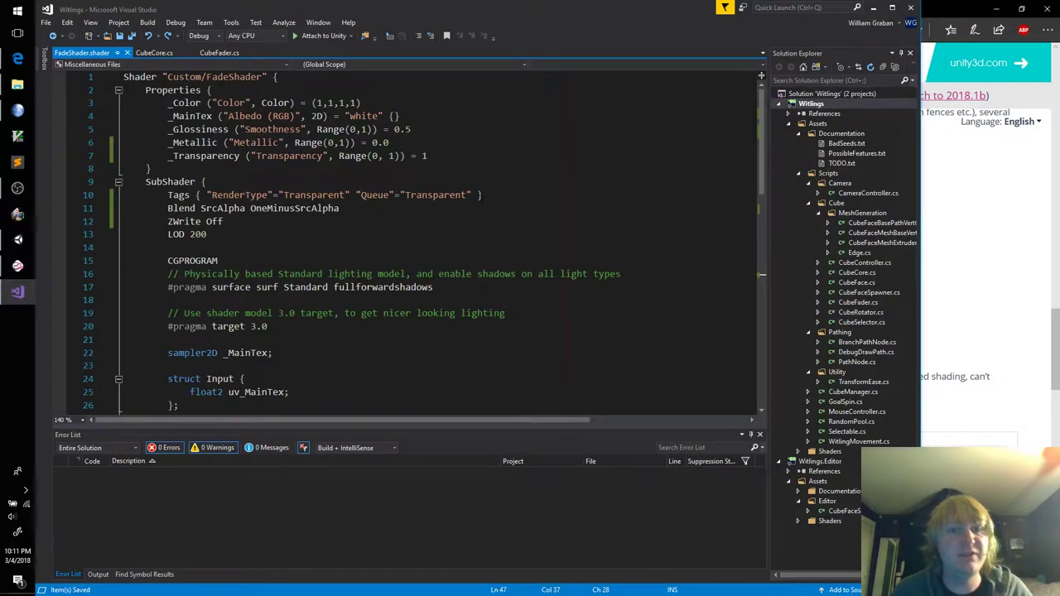
pyautogui.click(540, 193)
pyautogui.write('"Ignore ')
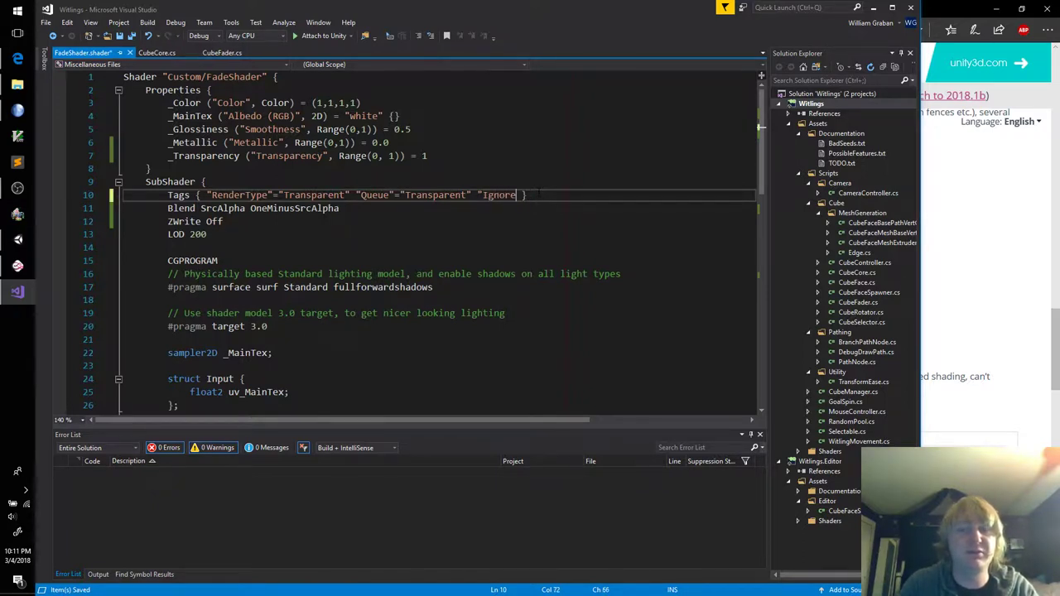
pyautogui.write('Projc')
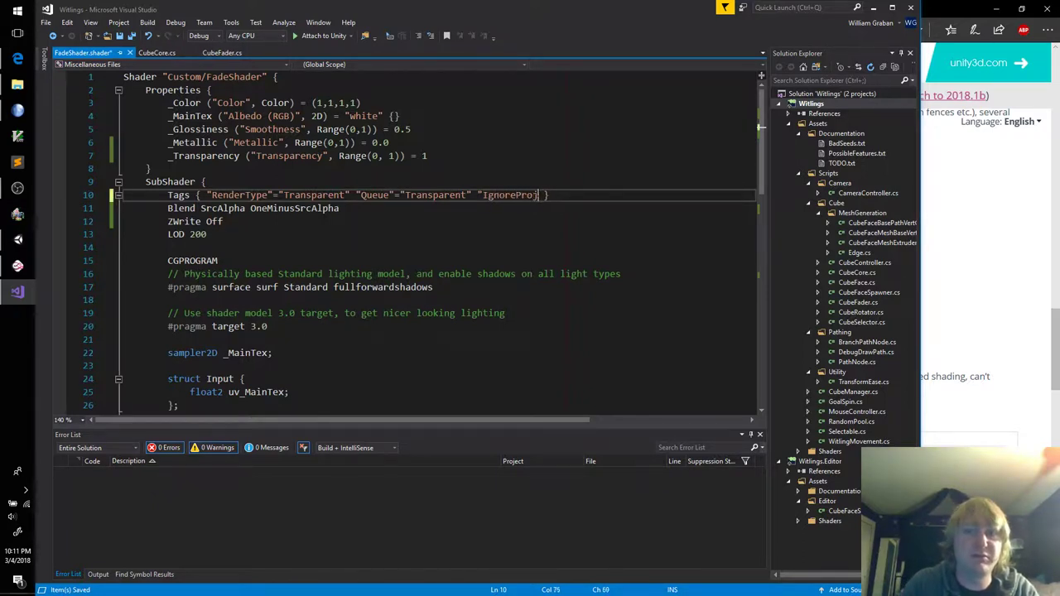
pyautogui.press('BackSpace')
pyautogui.write('ector"="T')
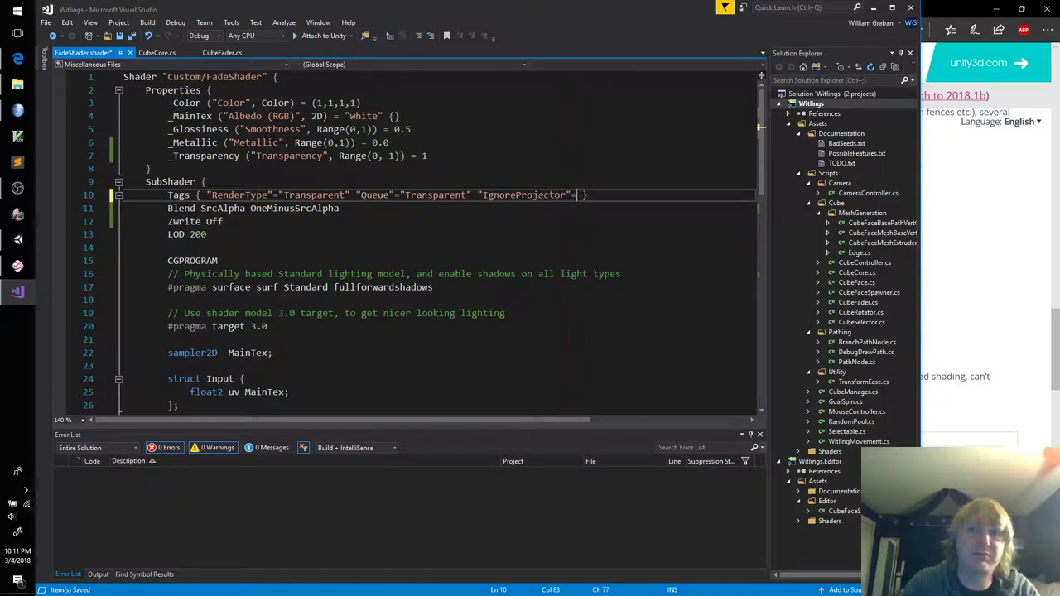
pyautogui.write('rue"')
pyautogui.hotkey('ctrl', 's')
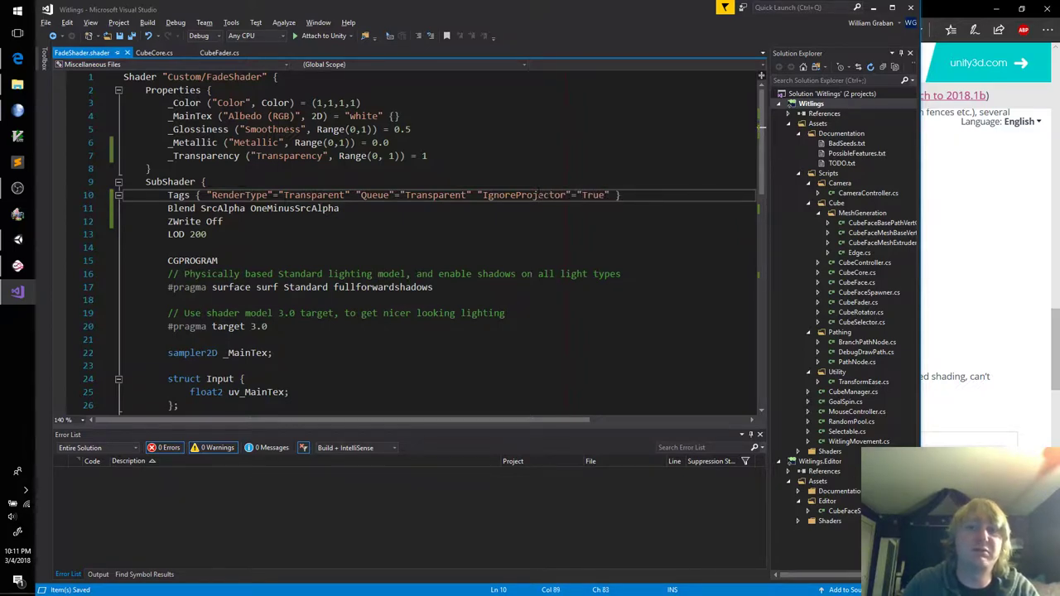
# Compare the edited shader against the manual's alpha blending example
pyautogui.hotkey('alt', 'Tab')
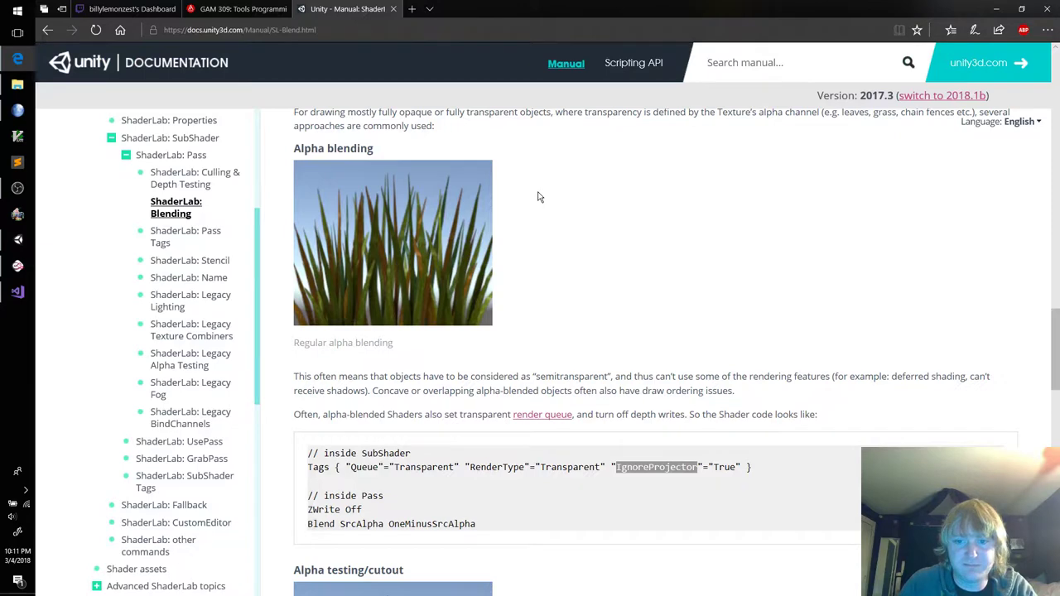
pyautogui.hotkey('alt', 'Tab')
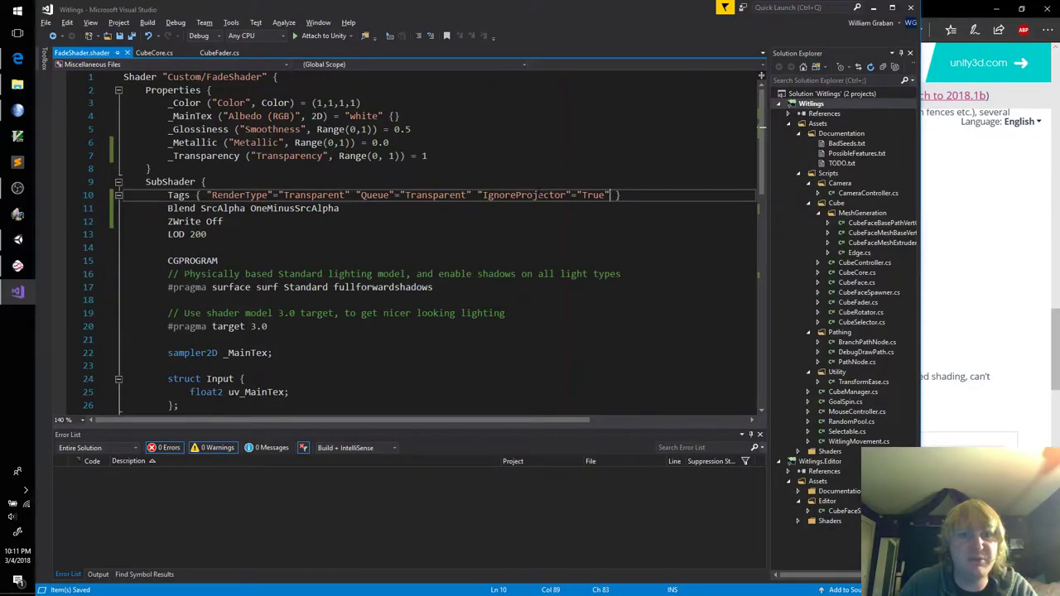
pyautogui.hotkey('alt', 'Tab')
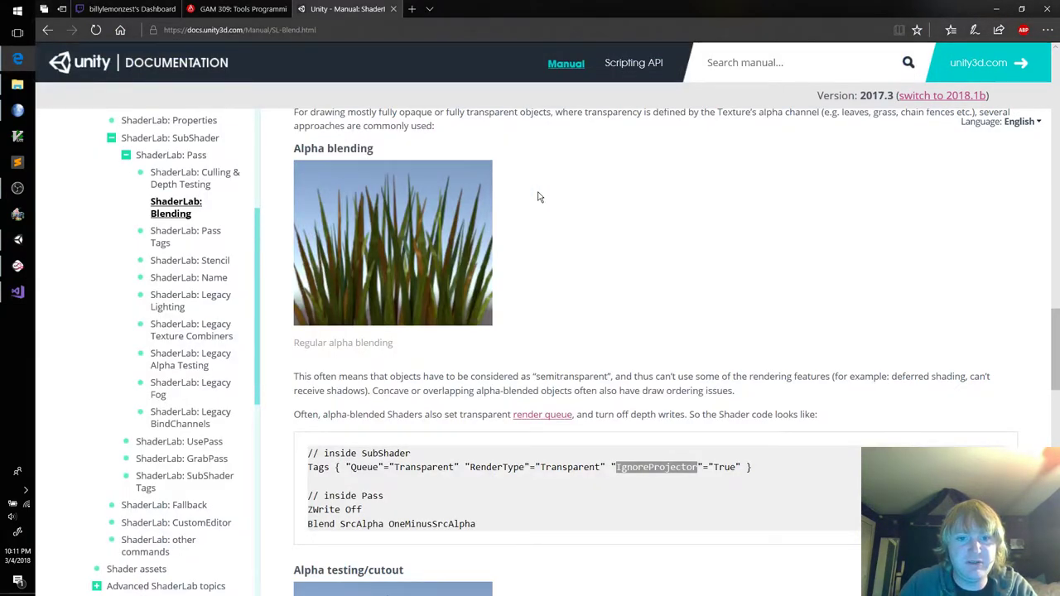
pyautogui.hotkey('alt', 'Tab')
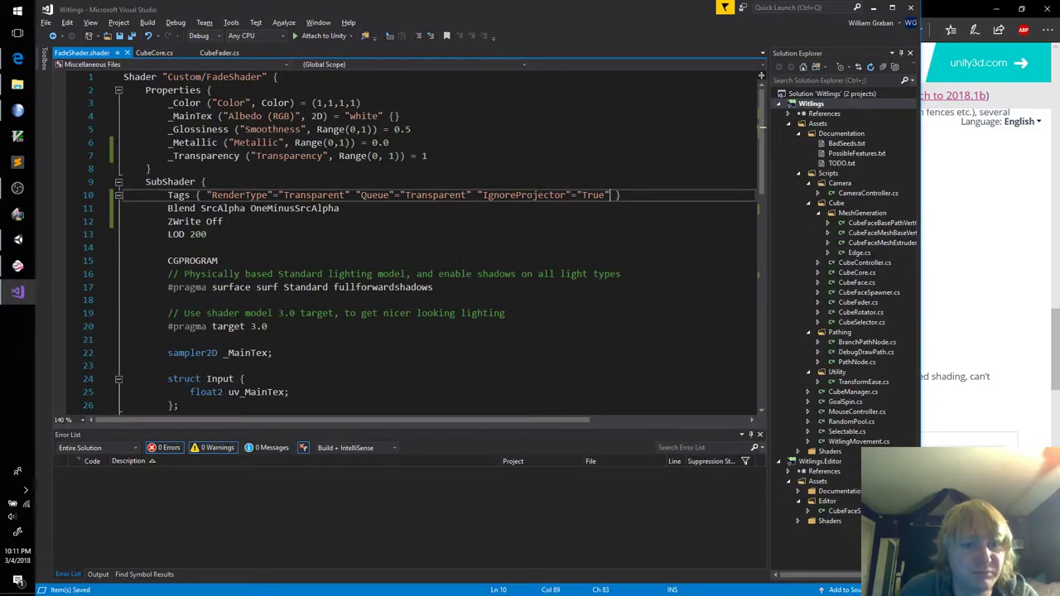
pyautogui.scroll(-9, 406, 240)
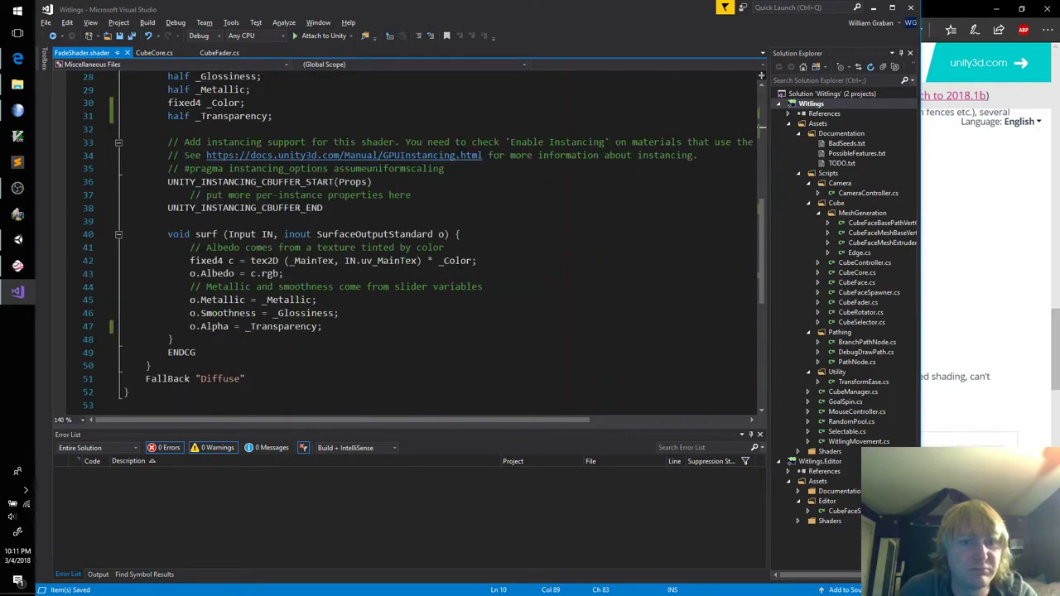
pyautogui.scroll(9, 459, 262)
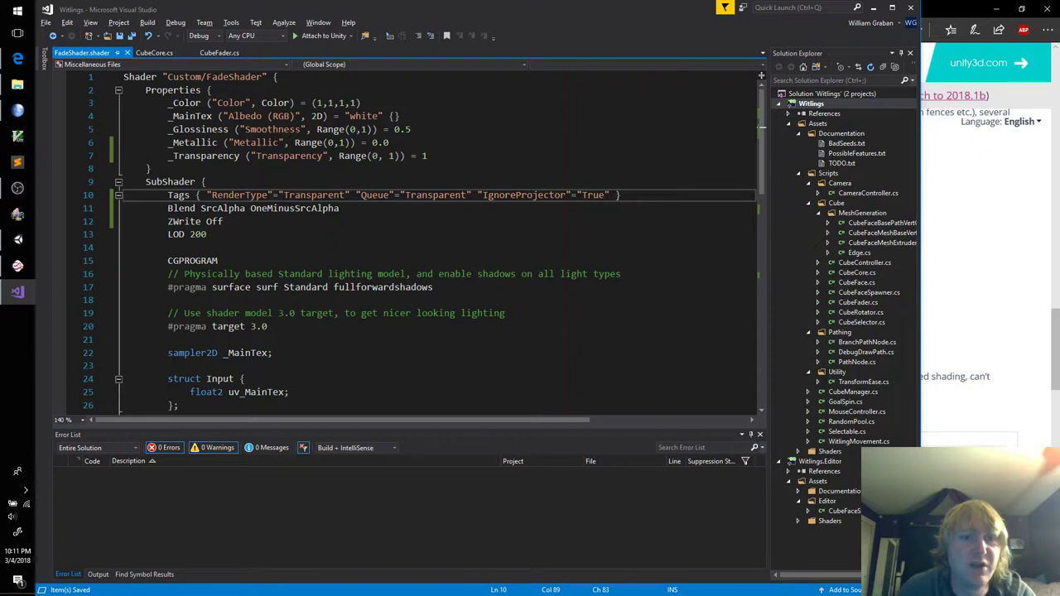
# Move the Blend SrcAlpha OneMinusSrcAlpha and ZWrite Off lines below CGPROGRAM and save
pyautogui.moveTo(207, 234); pyautogui.dragTo(167, 208)
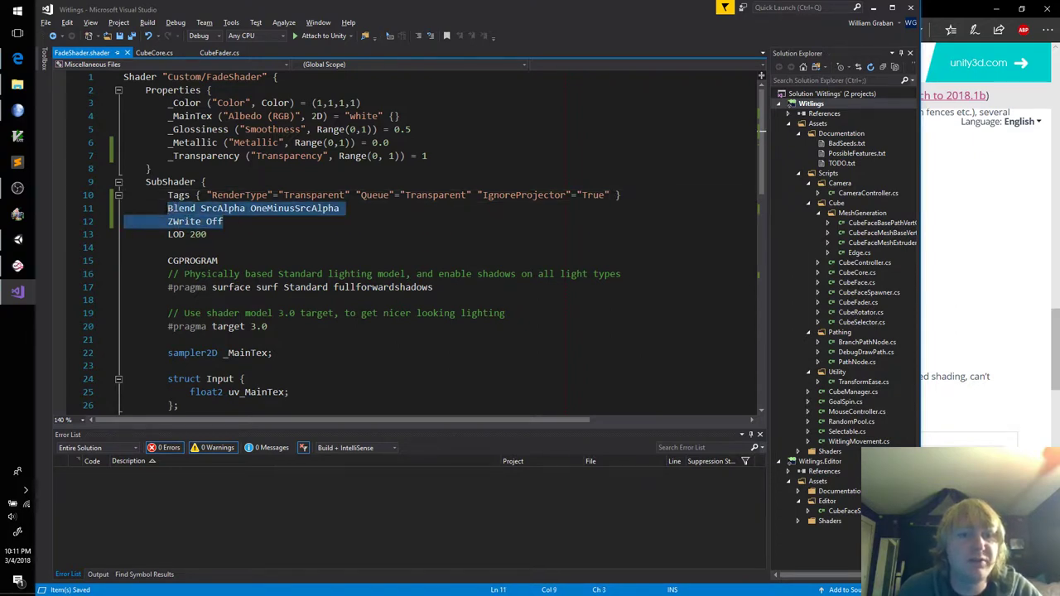
pyautogui.hotkey('alt', 'Down')
pyautogui.hotkey('alt', 'Down')
pyautogui.hotkey('alt', 'Down')
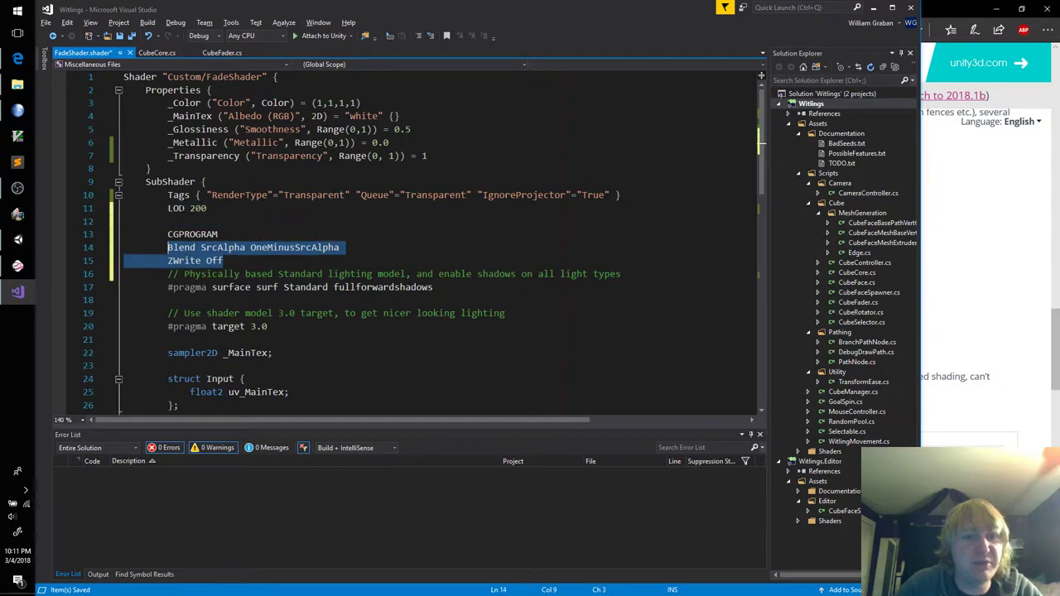
pyautogui.hotkey('ctrl', 's')
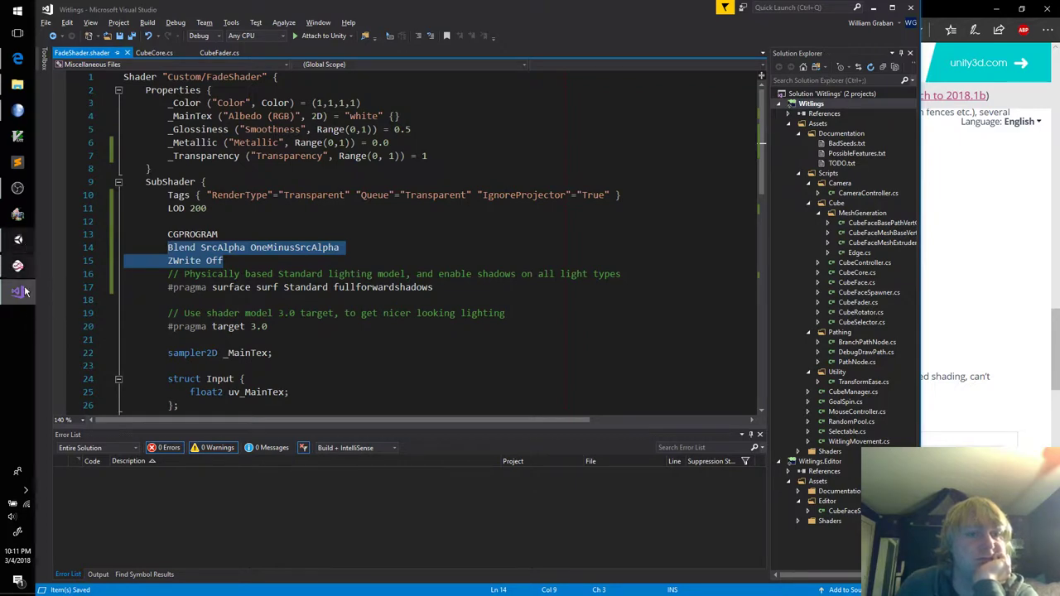
# Test PathWallMat's Transparency slider in Unity, recheck the shader code, then return to Unity
pyautogui.click(18, 241)
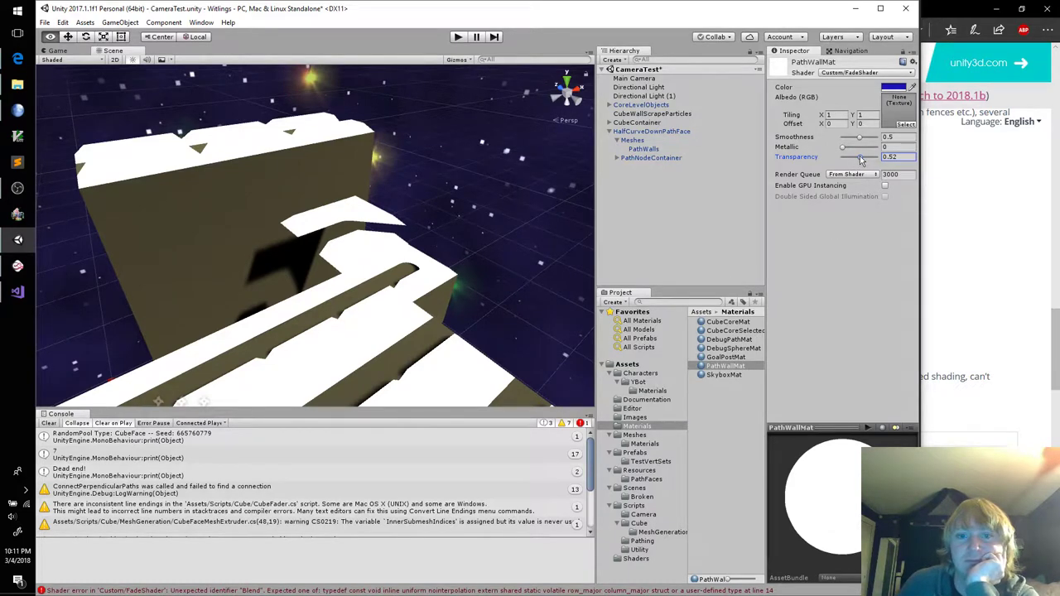
pyautogui.moveTo(860, 156)
pyautogui.mouseDown()
pyautogui.moveTo(839, 159)
pyautogui.moveTo(878, 160)
pyautogui.moveTo(856, 159)
pyautogui.mouseUp()
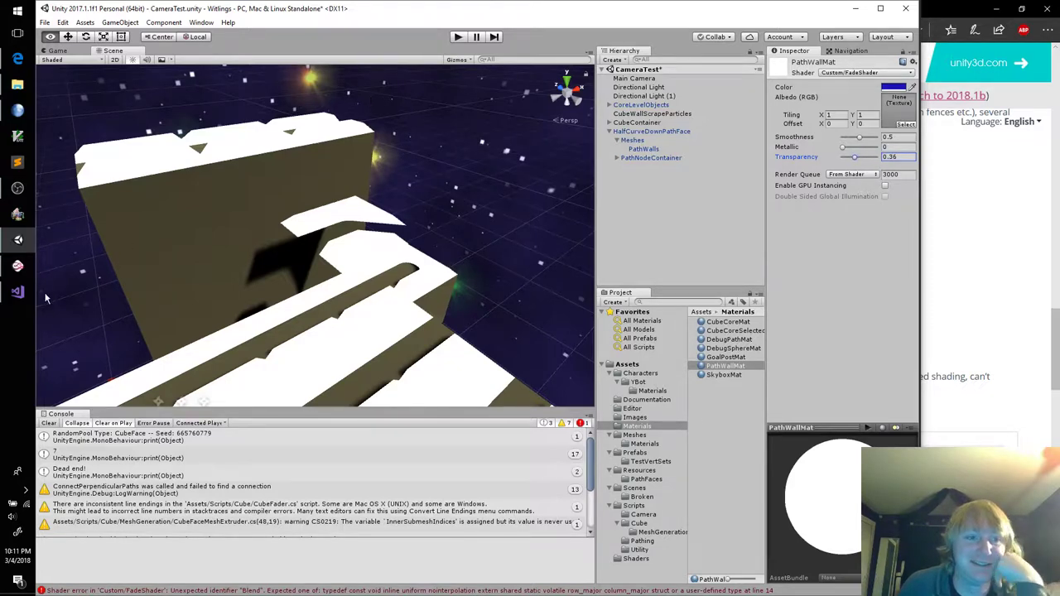
pyautogui.click(18, 292)
pyautogui.click(224, 261)
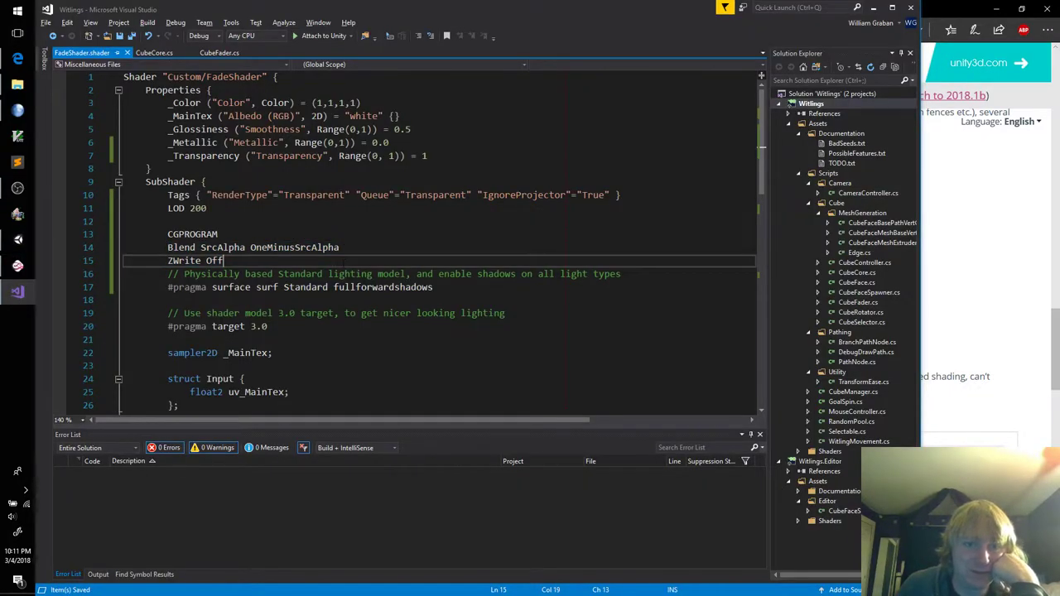
pyautogui.scroll(-6, 439, 240)
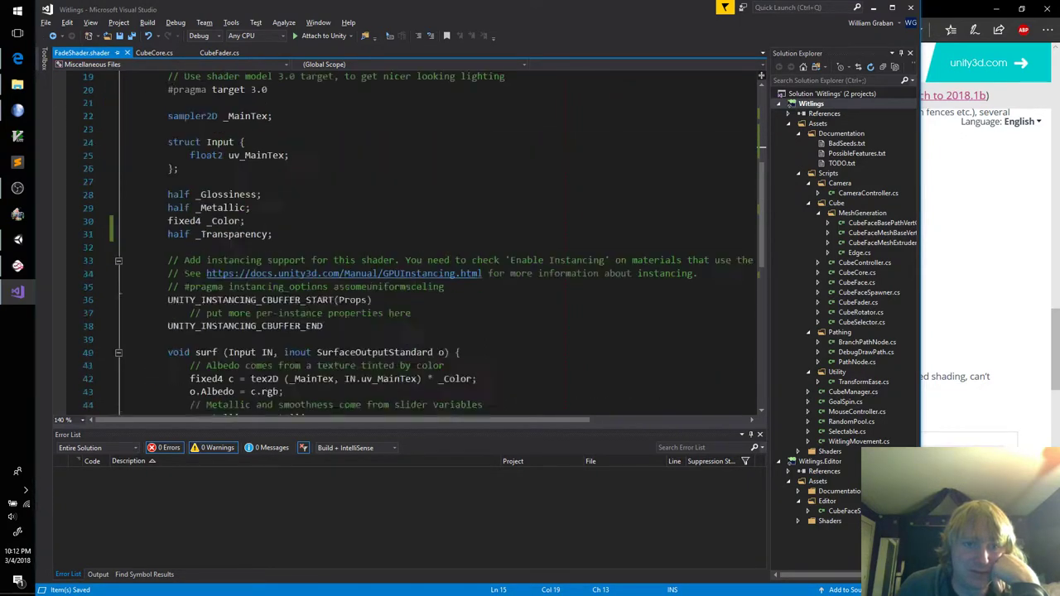
pyautogui.scroll(6, 439, 240)
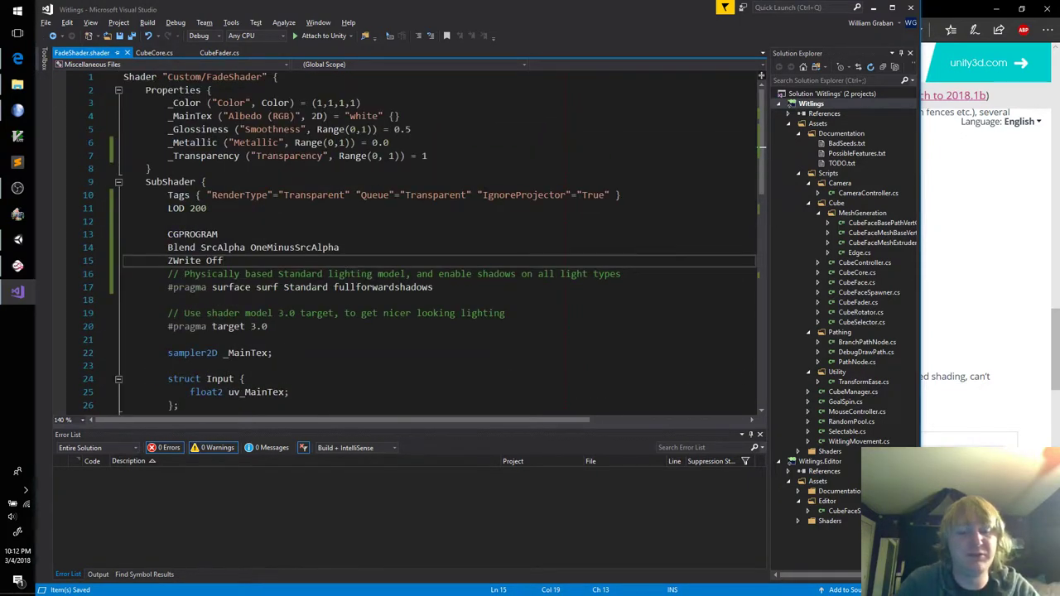
pyautogui.click(17, 239)
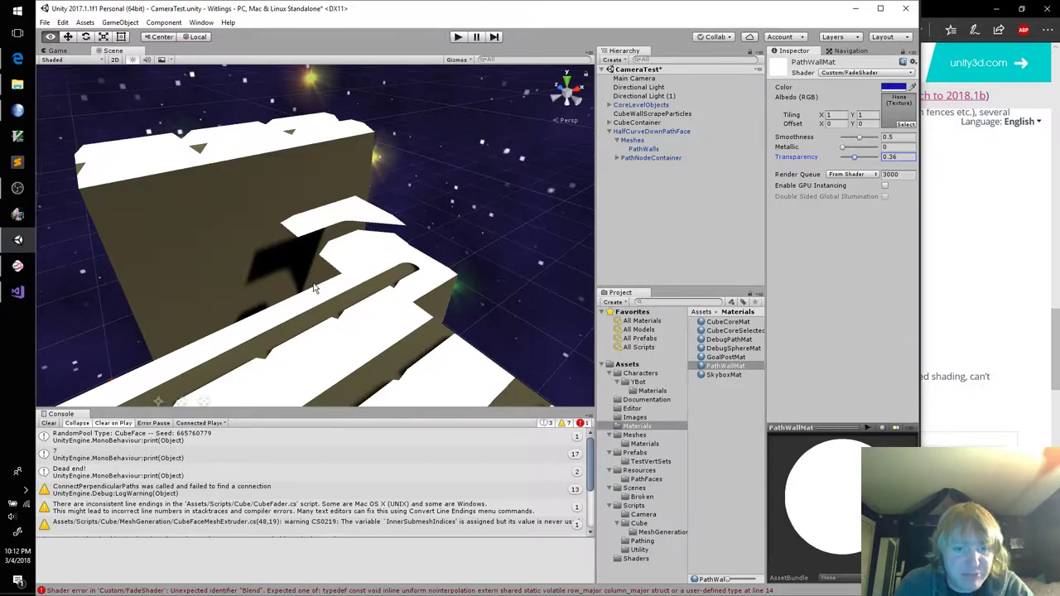
# Clear the shader error from the Console, move the Blend line back above LOD 200, and save
pyautogui.click(50, 423)
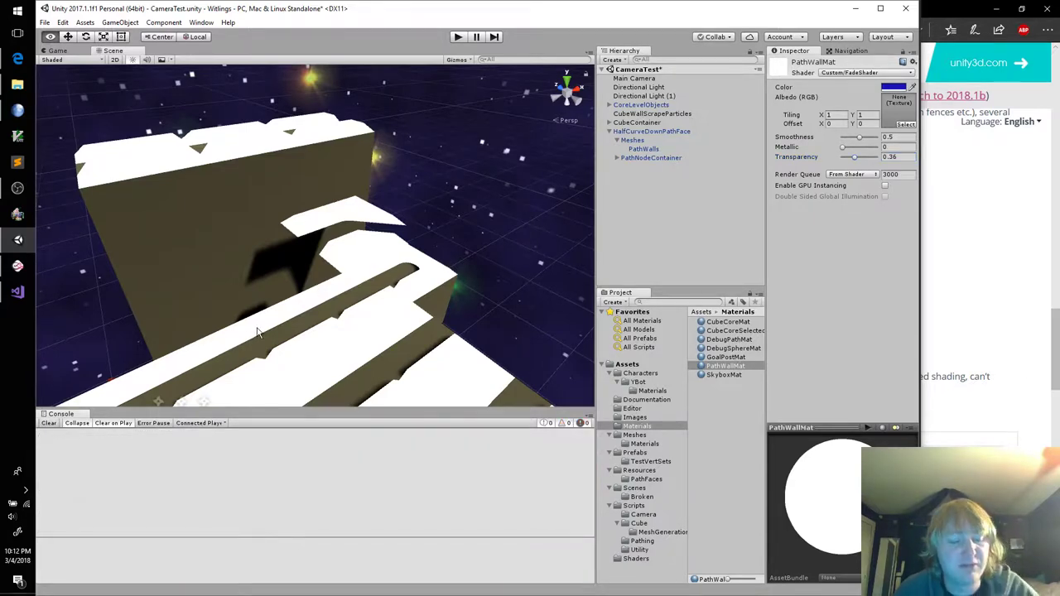
pyautogui.hotkey('alt', 'Tab')
pyautogui.click(290, 247)
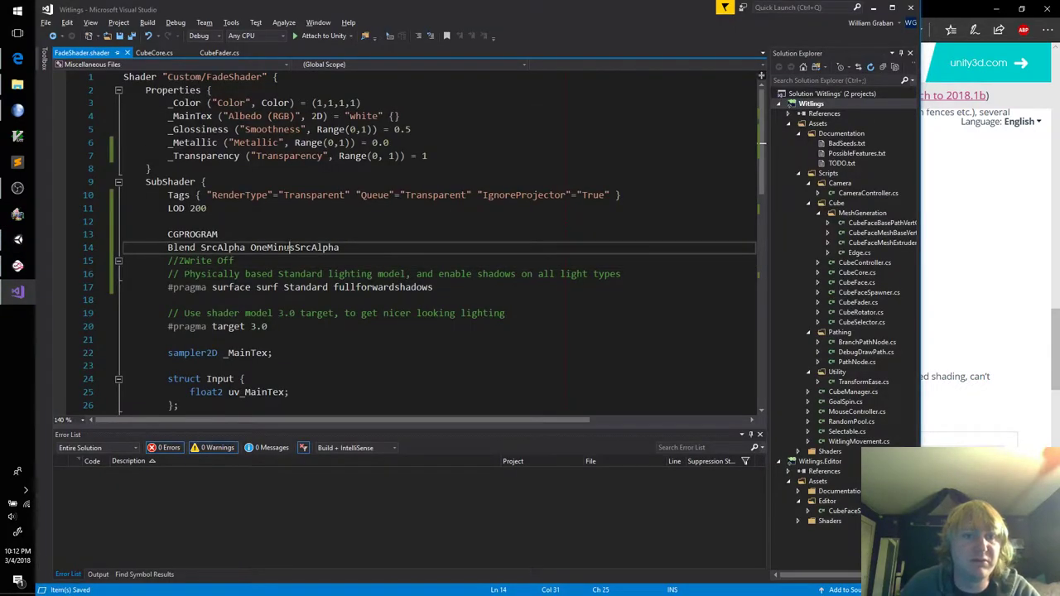
pyautogui.hotkey('alt', 'Up')
pyautogui.hotkey('alt', 'Up')
pyautogui.hotkey('alt', 'Up')
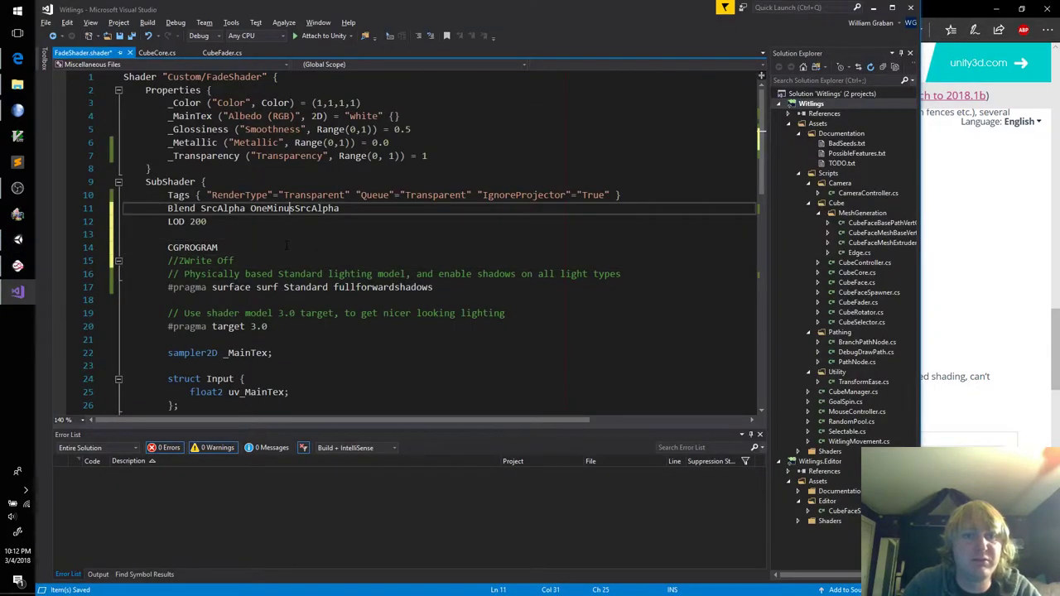
pyautogui.hotkey('ctrl', 's')
# Set PathWallMat's Transparency to 0.78, then return to line 19 of the shader
pyautogui.hotkey('alt', 'Tab')
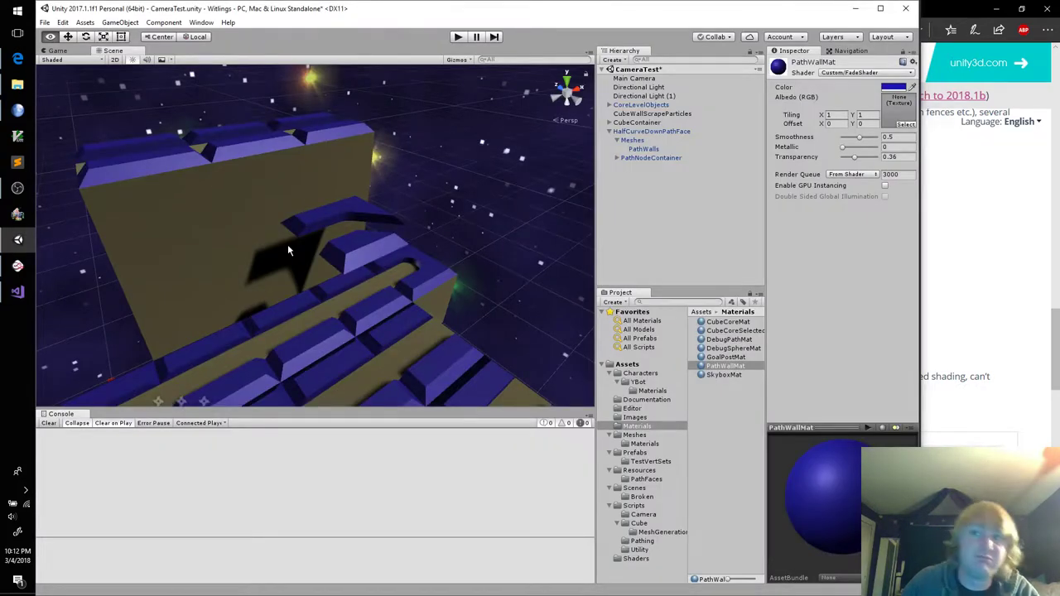
pyautogui.moveTo(843, 158); pyautogui.dragTo(871, 162)
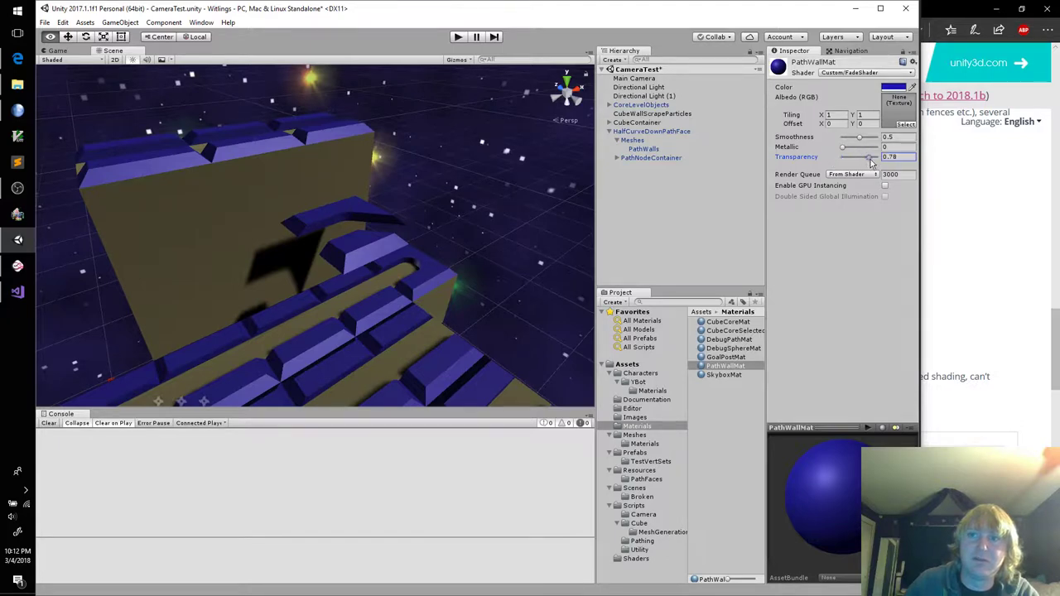
pyautogui.hotkey('alt', 'Tab')
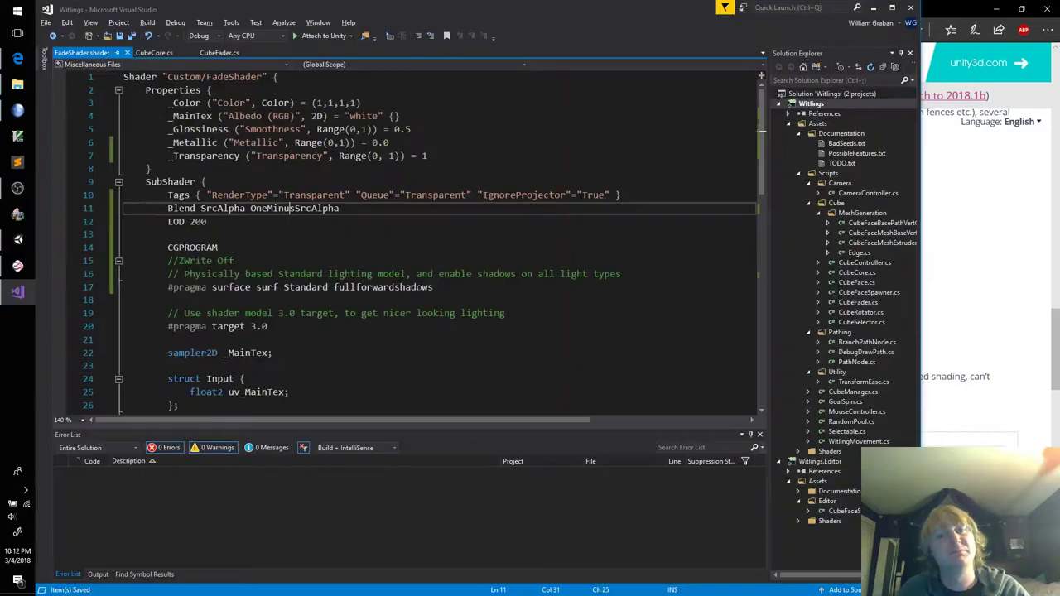
pyautogui.click(516, 313)
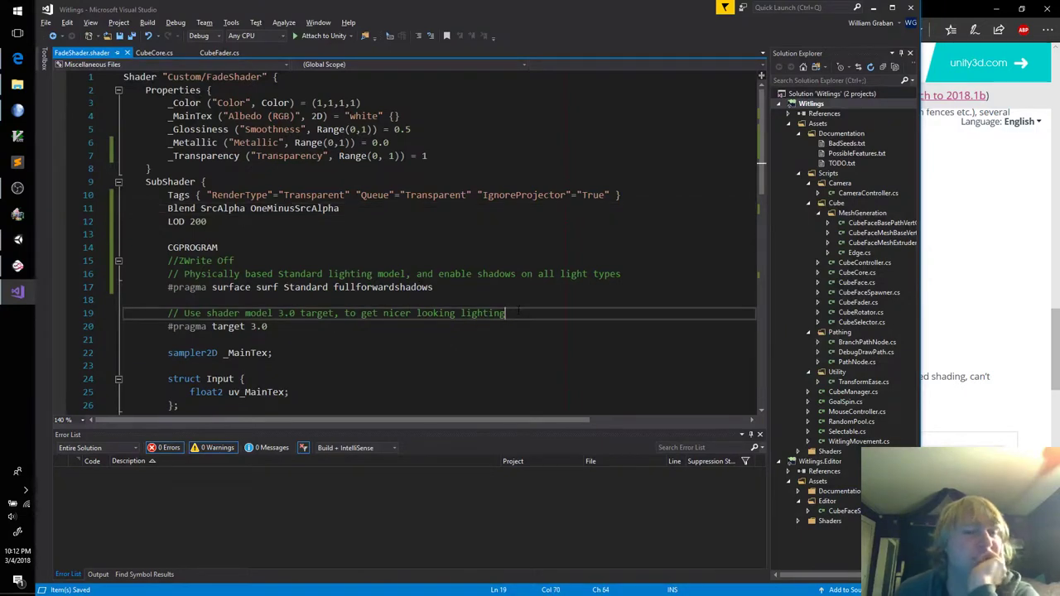
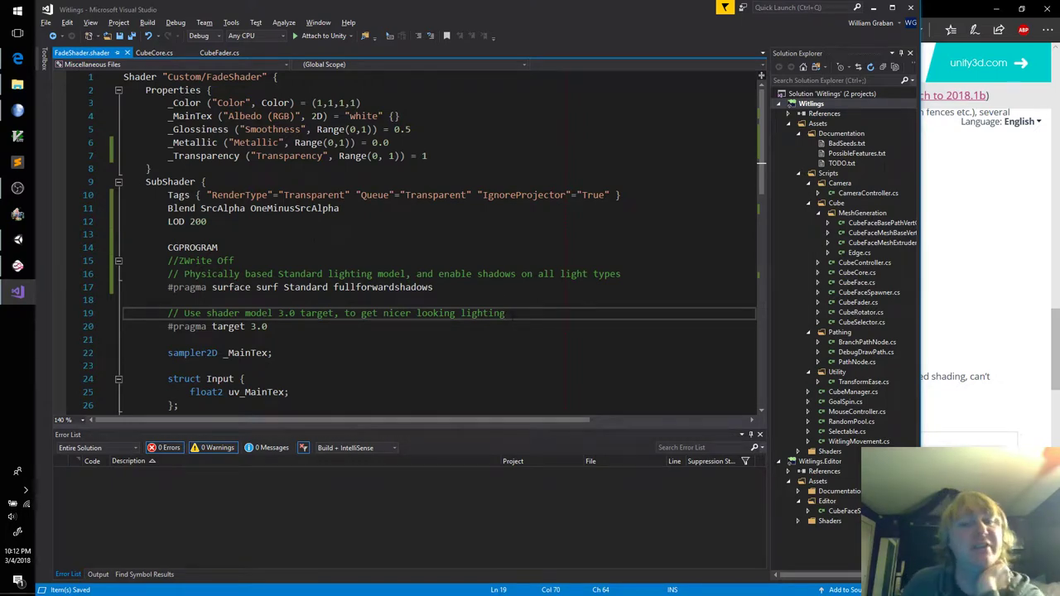
# Glance at the Mischief sketch, then show Twitch chat beside the FadeShader.shader code
pyautogui.click(18, 266)
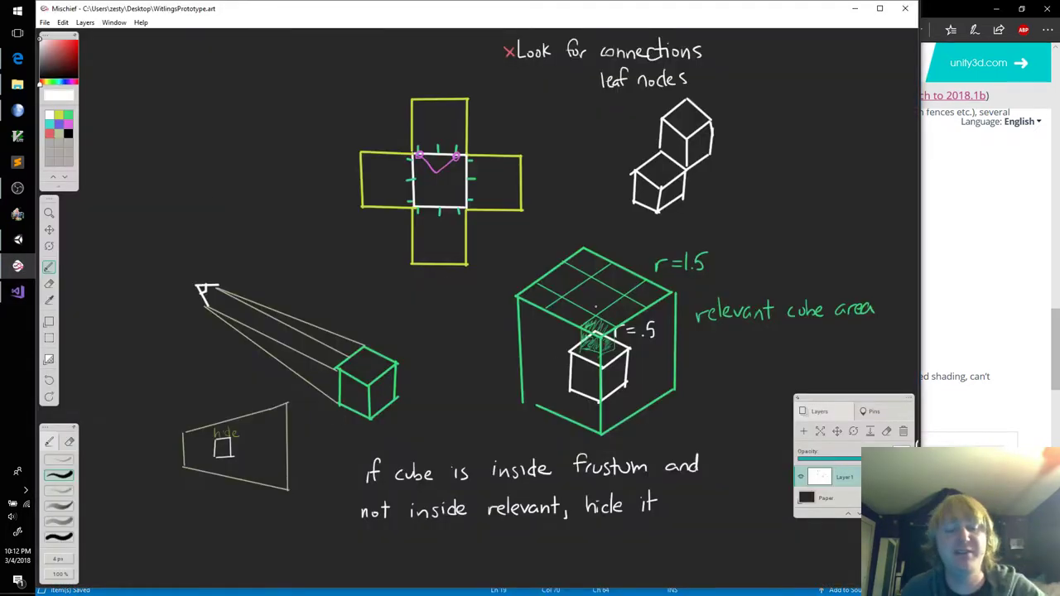
pyautogui.hotkey('alt', 'Tab')
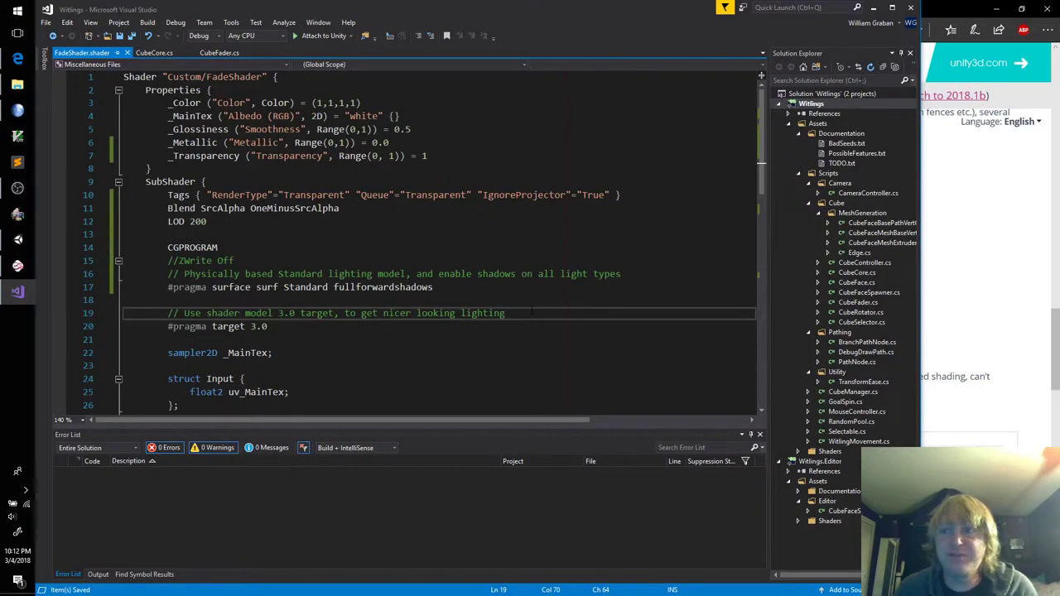
pyautogui.click(18, 110)
pyautogui.click(542, 309)
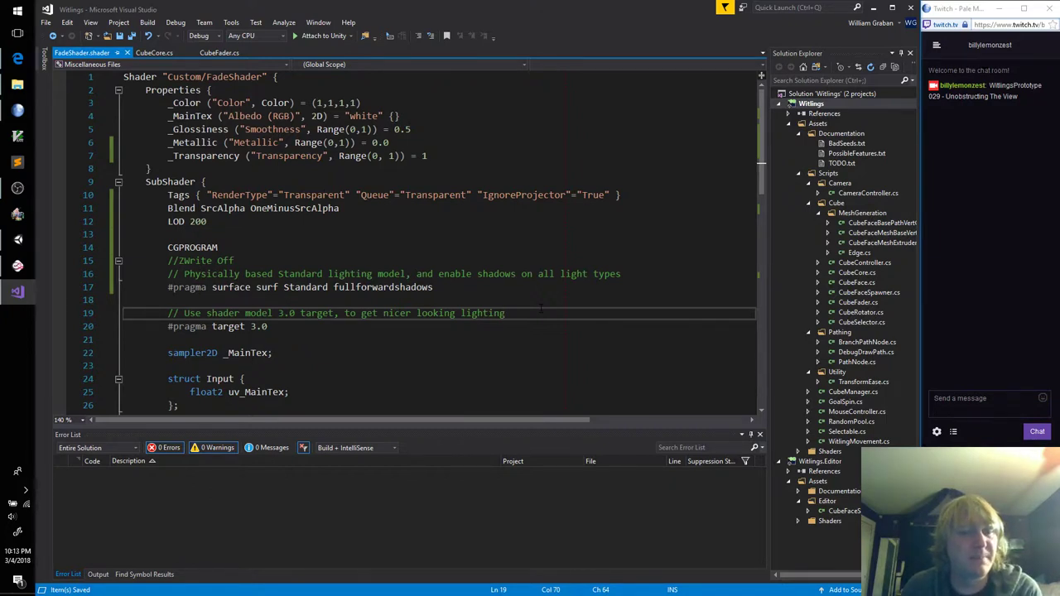
# After line 41 in surf, add an if block testing _Transparency < 0.25
pyautogui.scroll(-12, 518, 301)
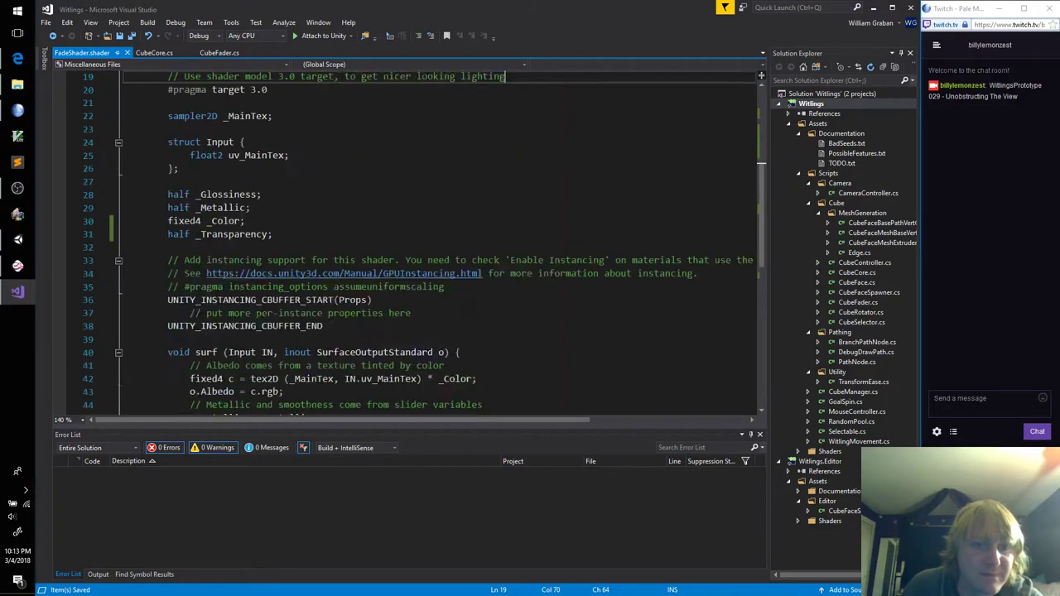
pyautogui.scroll(3, 438, 307)
pyautogui.click(492, 250)
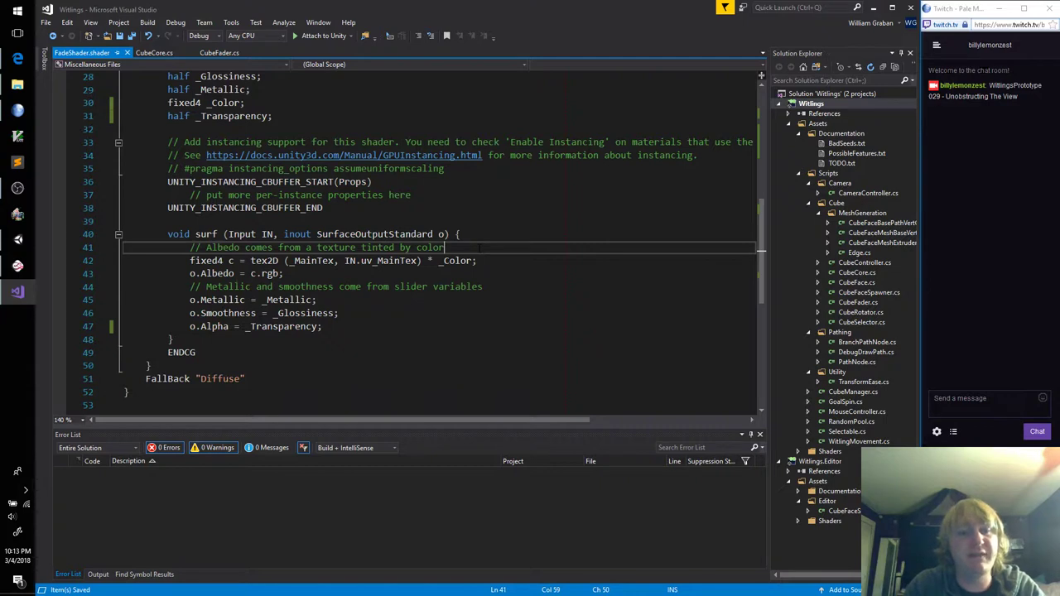
pyautogui.press('Return')
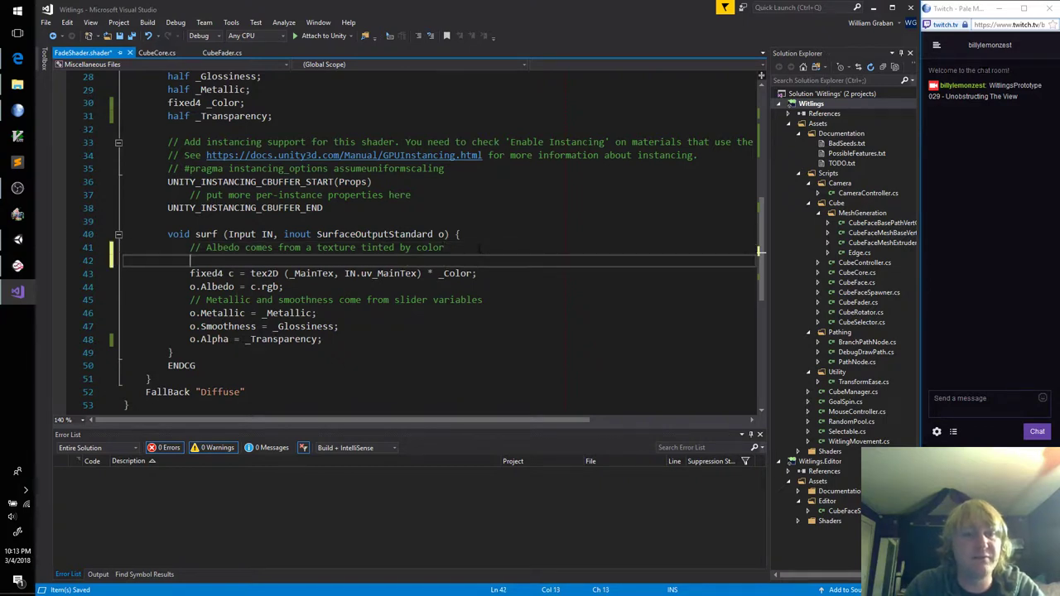
pyautogui.write('if(')
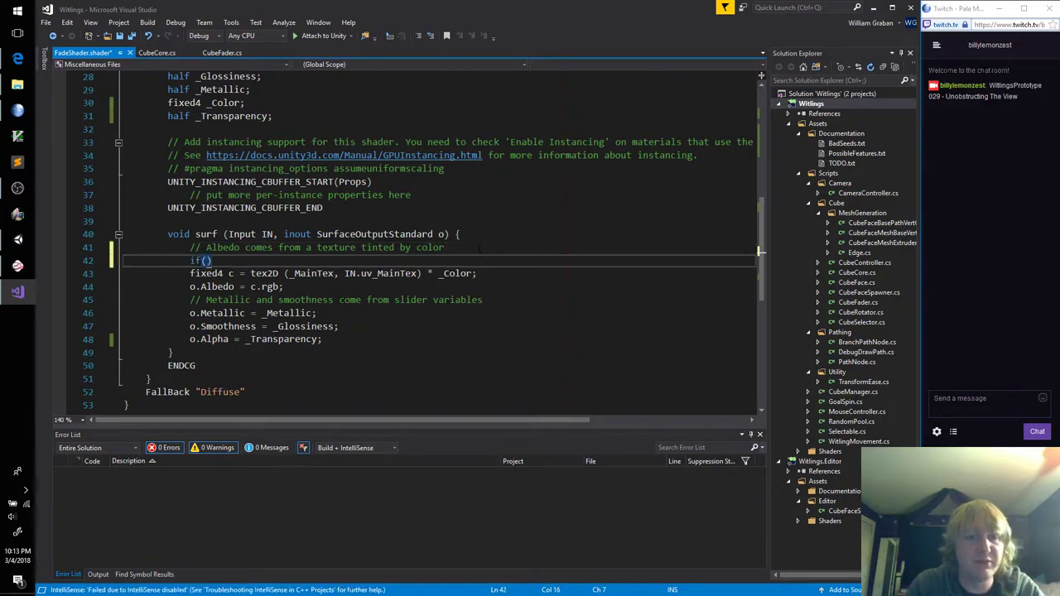
pyautogui.write('_Transparen')
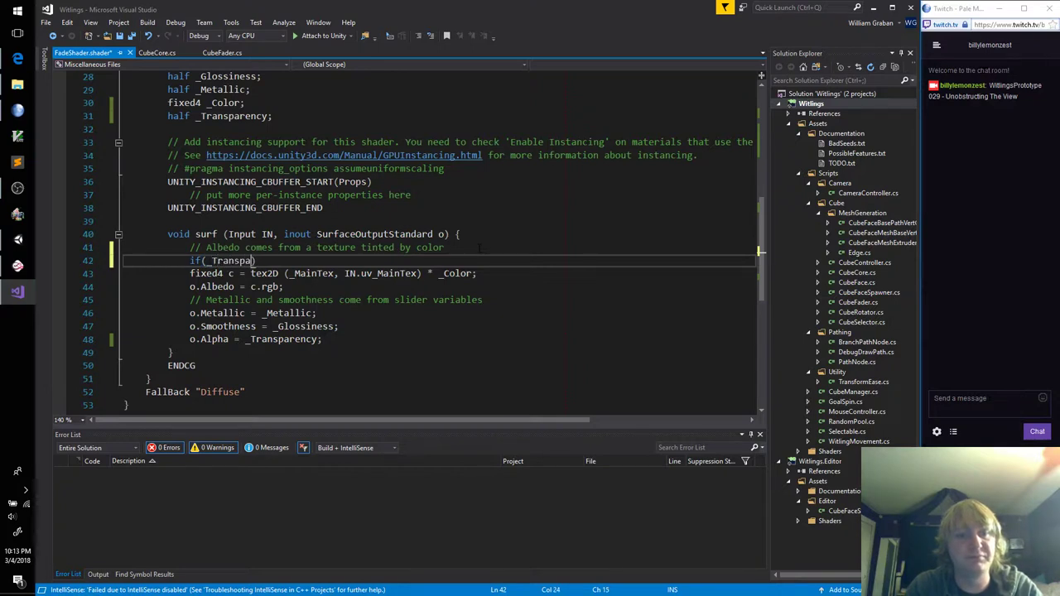
pyautogui.write('cy)')
pyautogui.press('Return')
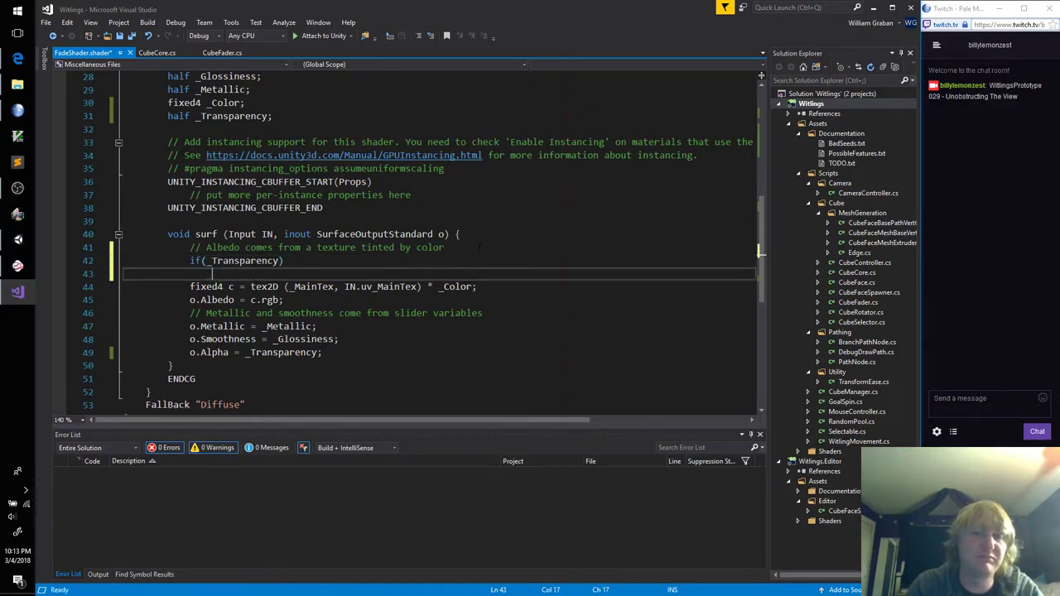
pyautogui.write('{')
pyautogui.press('Return')
pyautogui.press('Up')
pyautogui.press('Up')
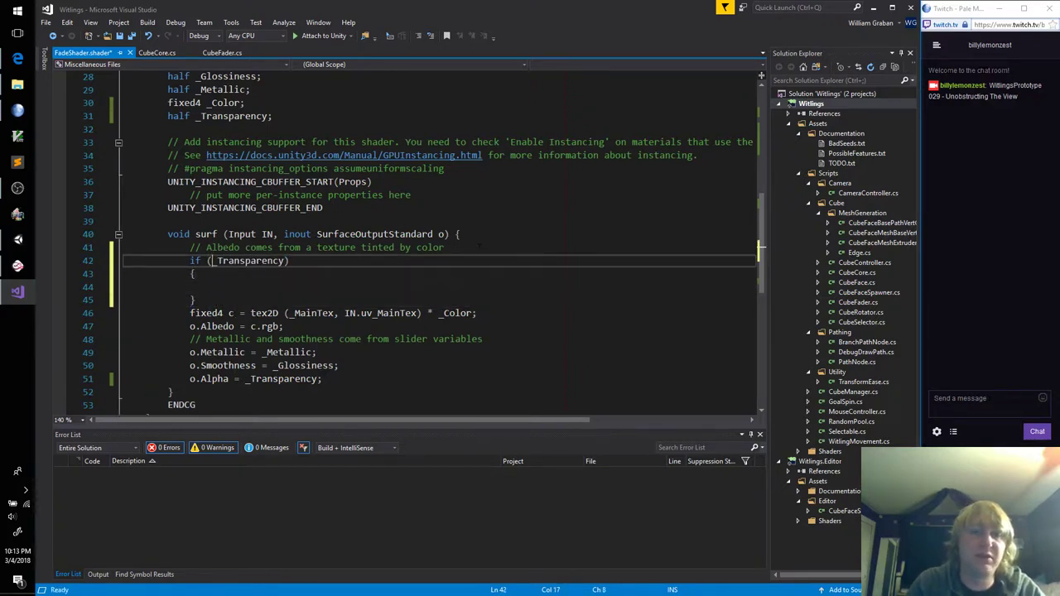
pyautogui.press('End')
pyautogui.write('< 0.2')
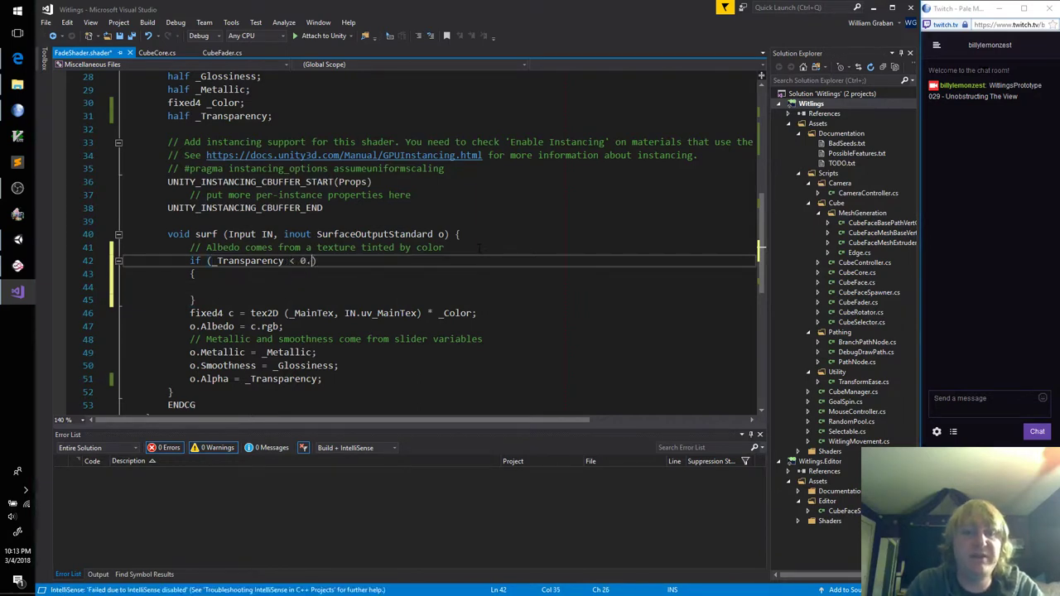
# Fill the if body with o.Albedo = (1, 0, 0); and save the shader
pyautogui.press('Down')
pyautogui.press('Down')
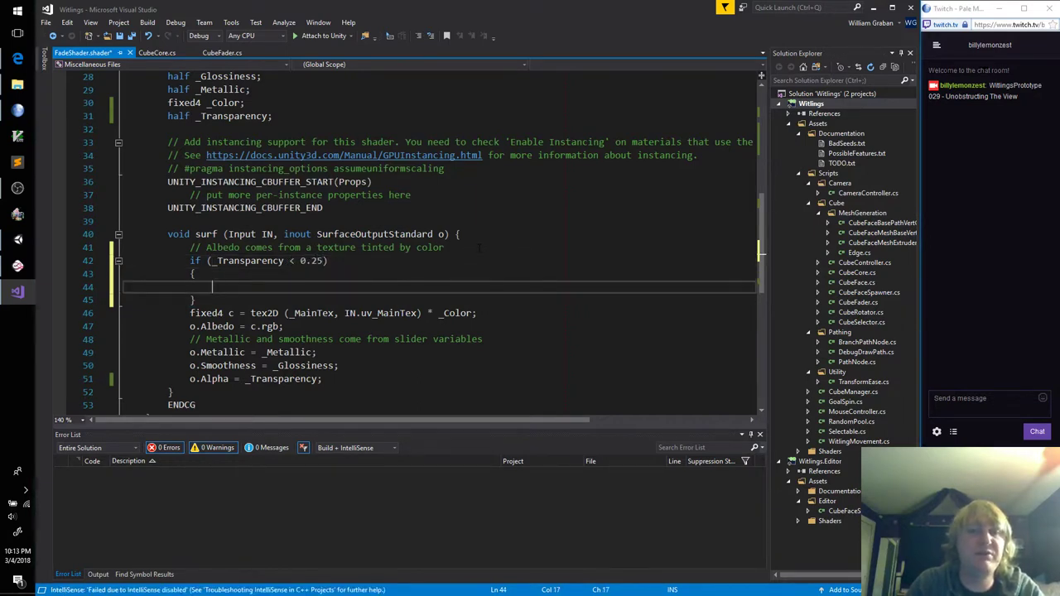
pyautogui.write('return')
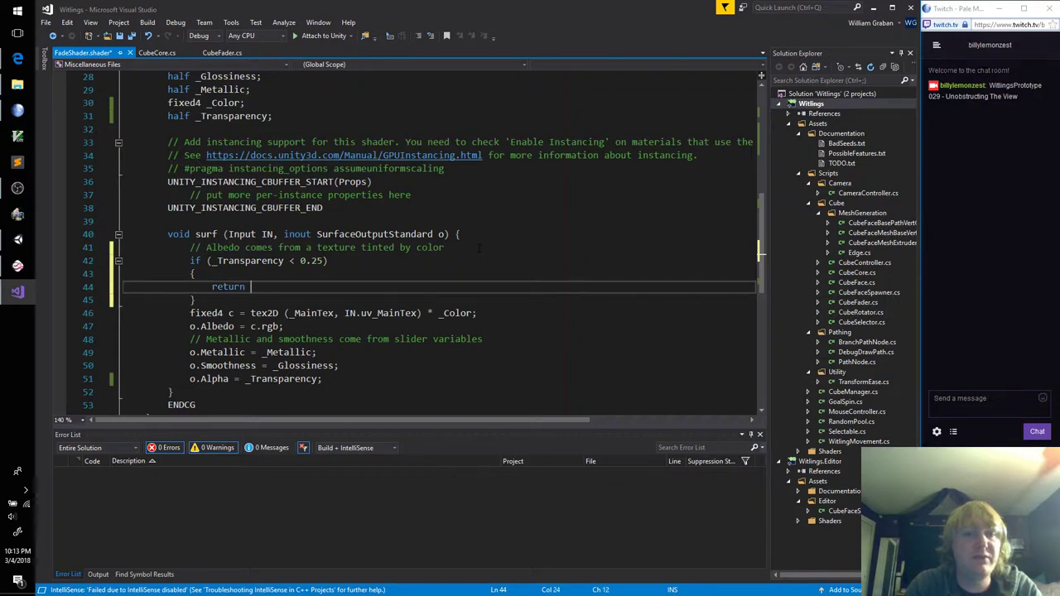
pyautogui.press('BackSpace')
pyautogui.press('BackSpace')
pyautogui.press('BackSpace')
pyautogui.press('BackSpace')
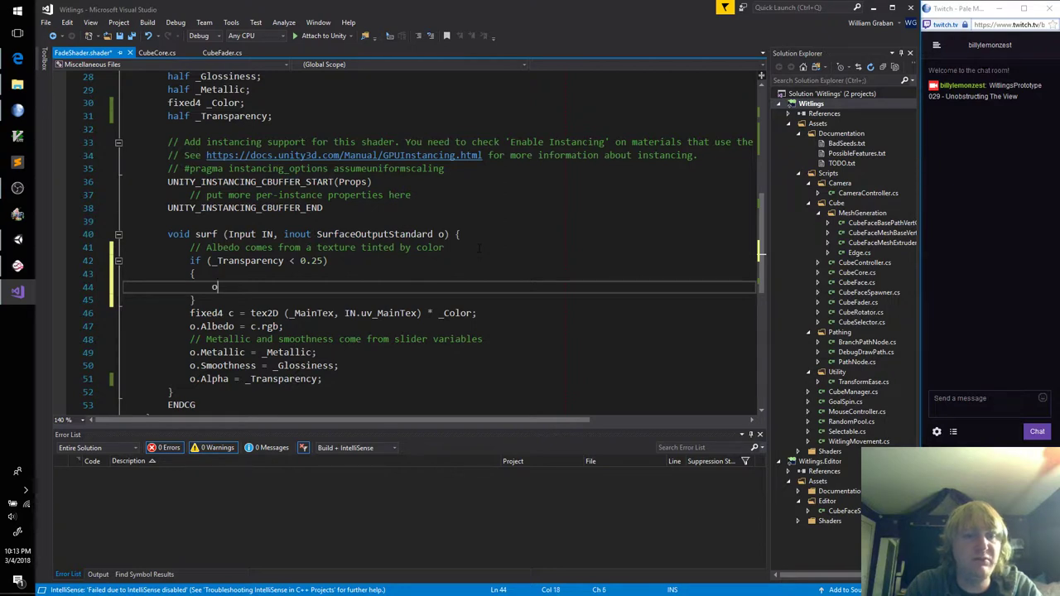
pyautogui.write('o.Albedo')
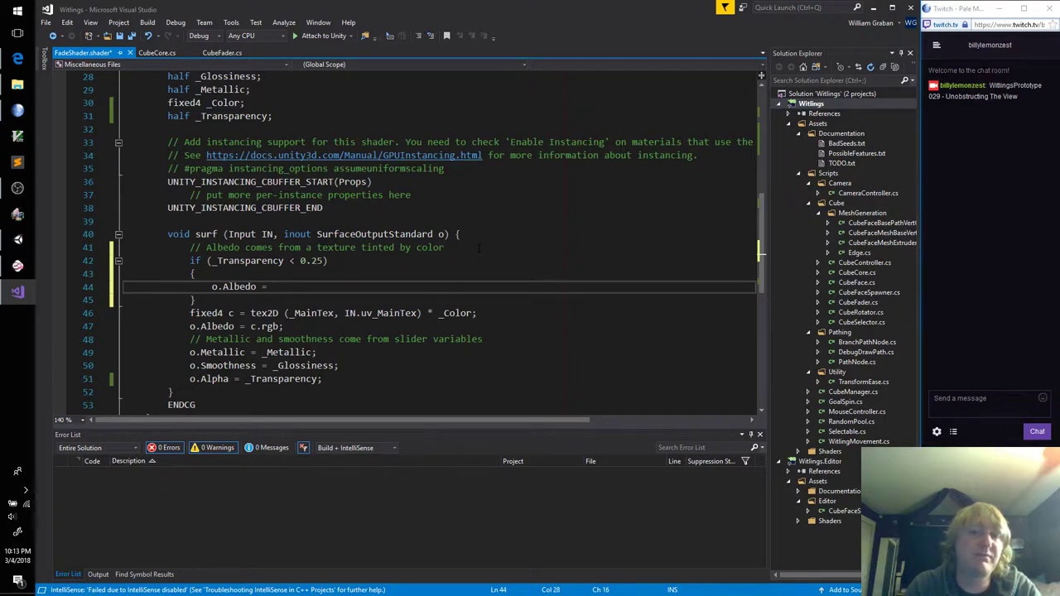
pyautogui.write('= (')
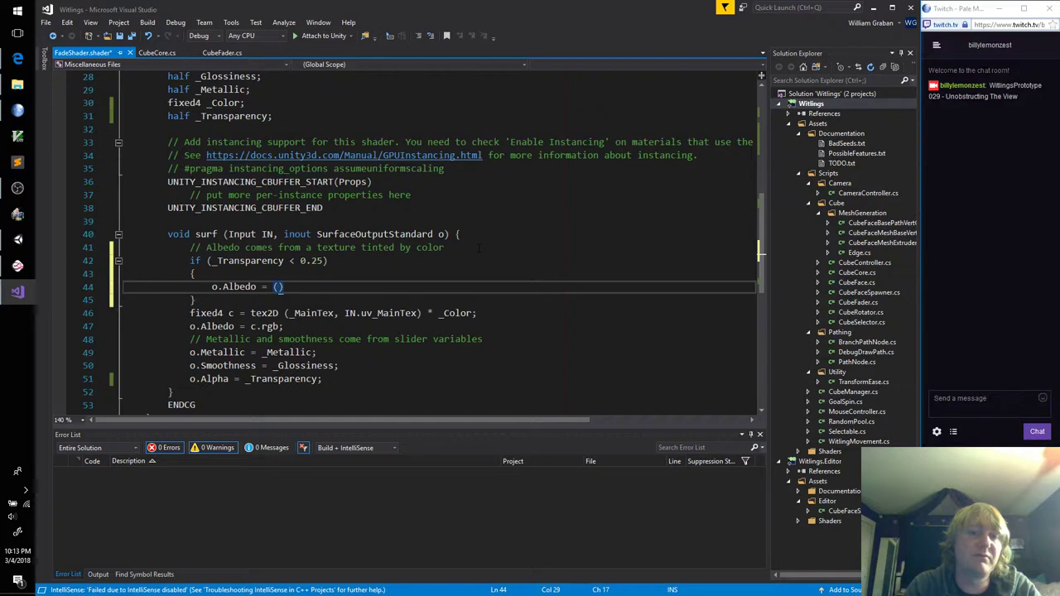
pyautogui.write('1, 0, 0')
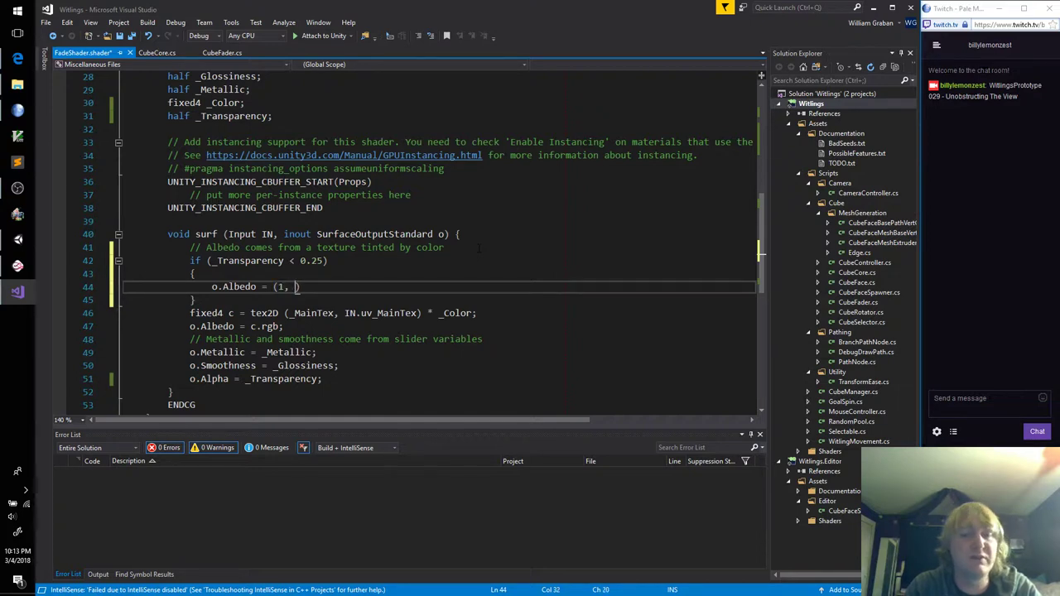
pyautogui.write(');')
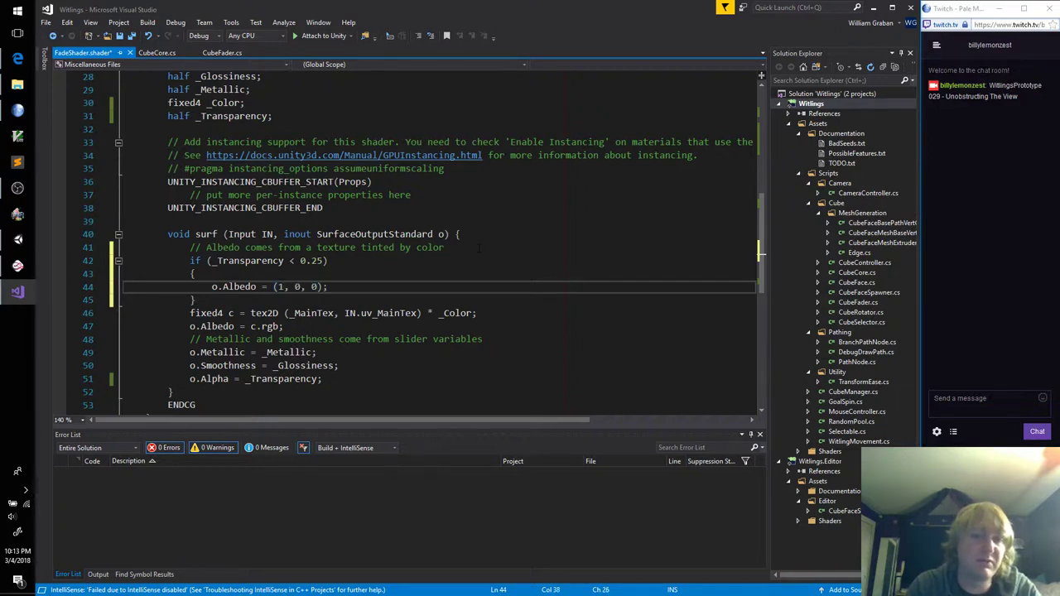
pyautogui.hotkey('ctrl', 's')
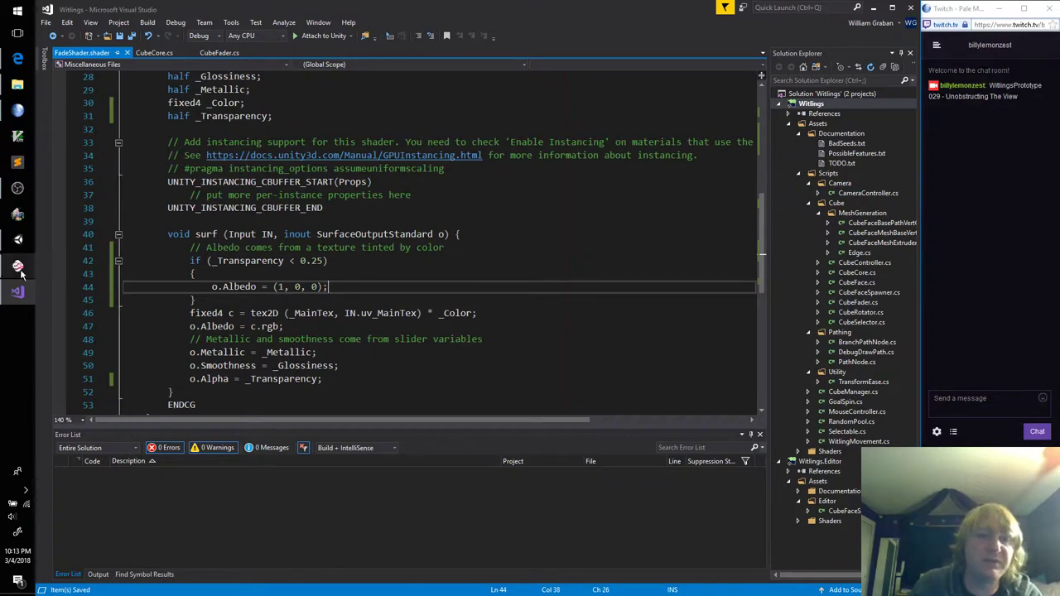
pyautogui.moveTo(18, 240)
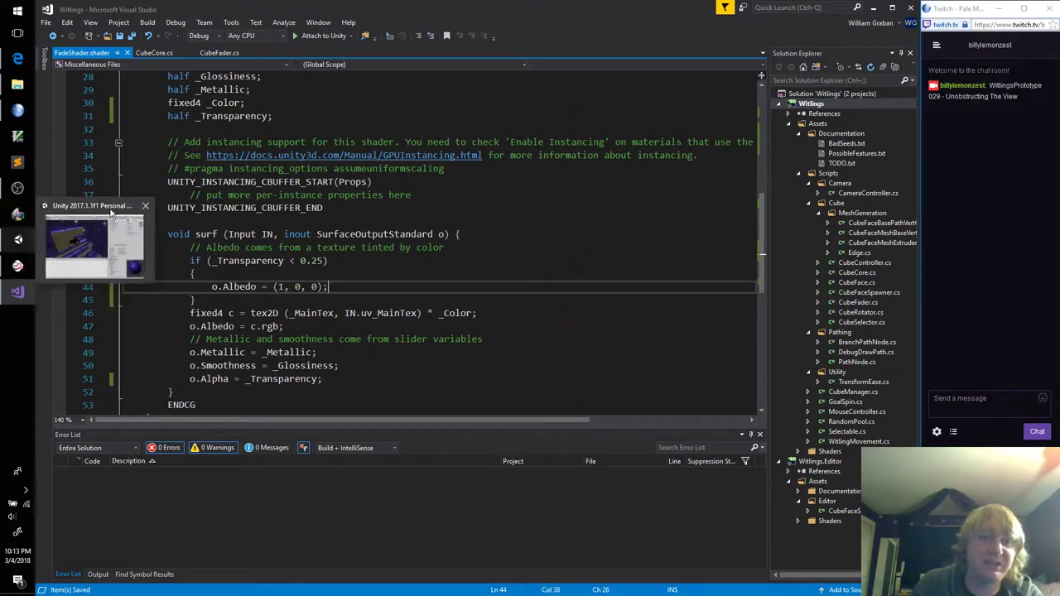
# In Unity, drag PathWallMat's Transparency slider down to 0
pyautogui.click(34, 250)
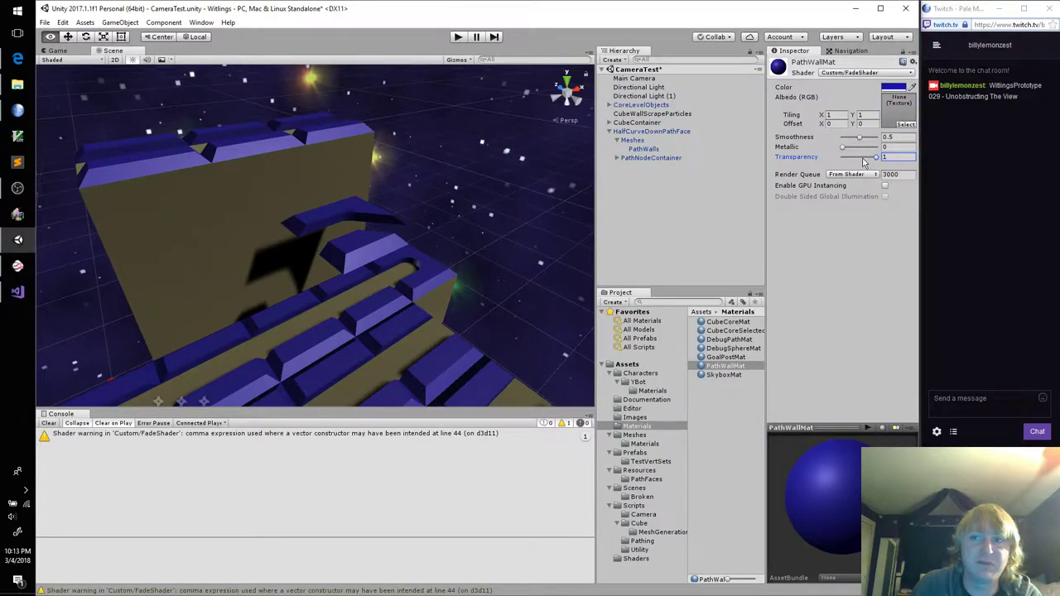
pyautogui.moveTo(874, 157); pyautogui.dragTo(834, 161)
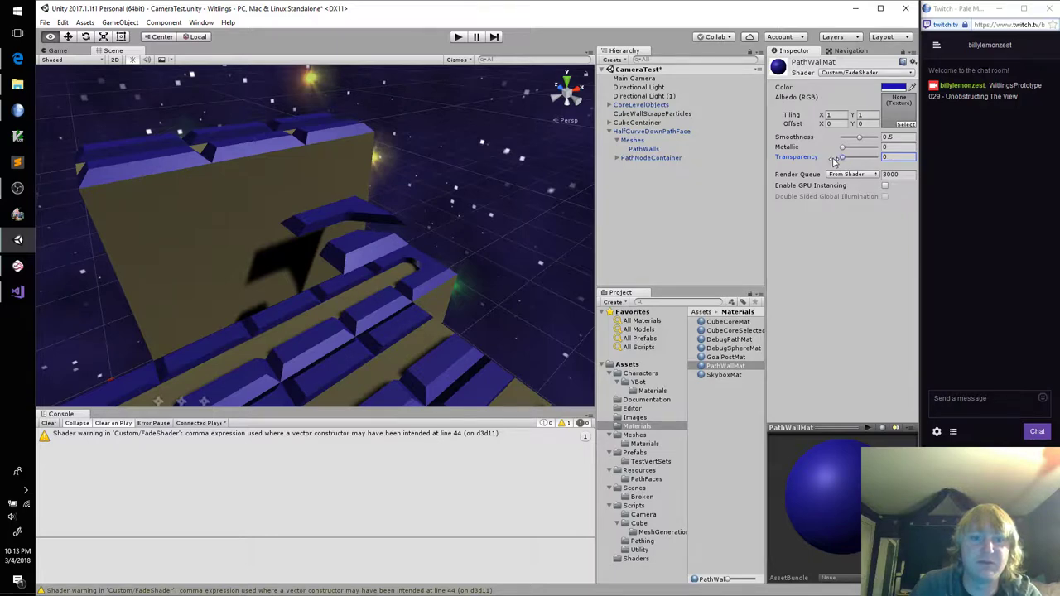
# Fix the line 44 warning by writing the colour as fixed3(1, 0, 0) and save
pyautogui.doubleClick(366, 435)
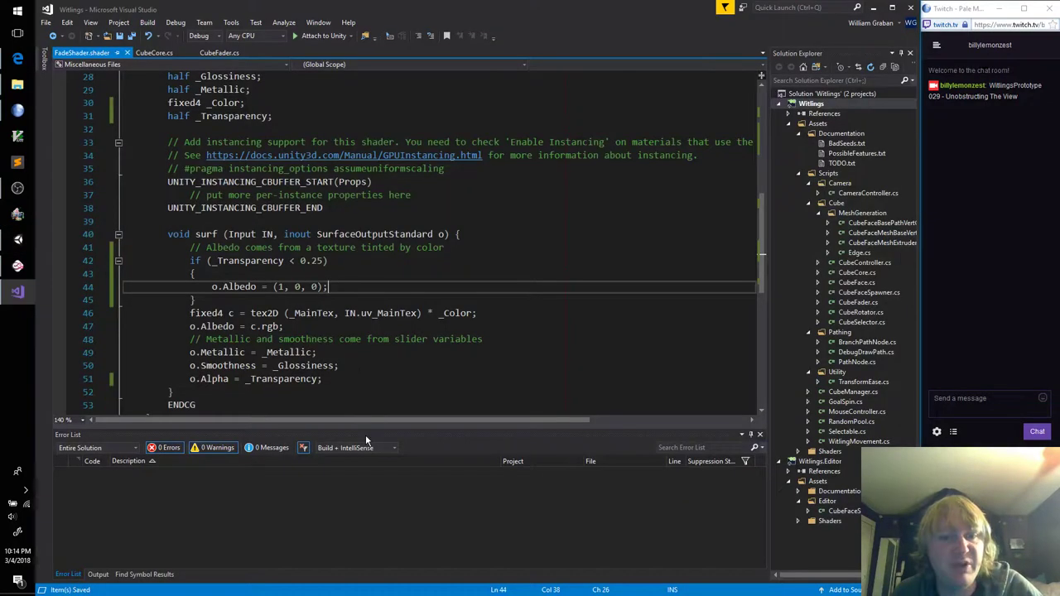
pyautogui.click(274, 287)
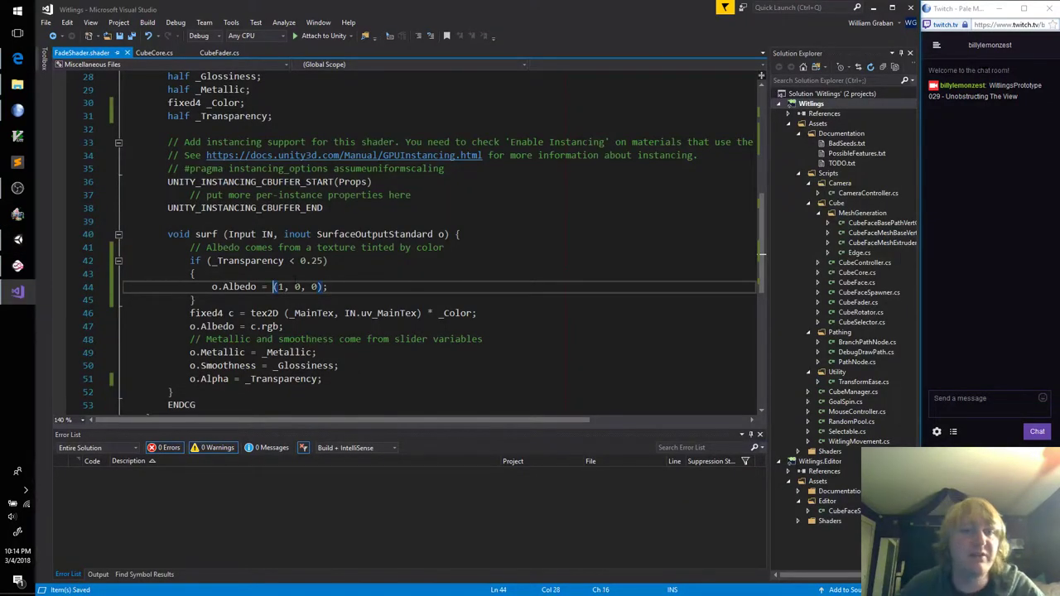
pyautogui.write('vec3')
pyautogui.press('Right')
pyautogui.hotkey('ctrl', 's')
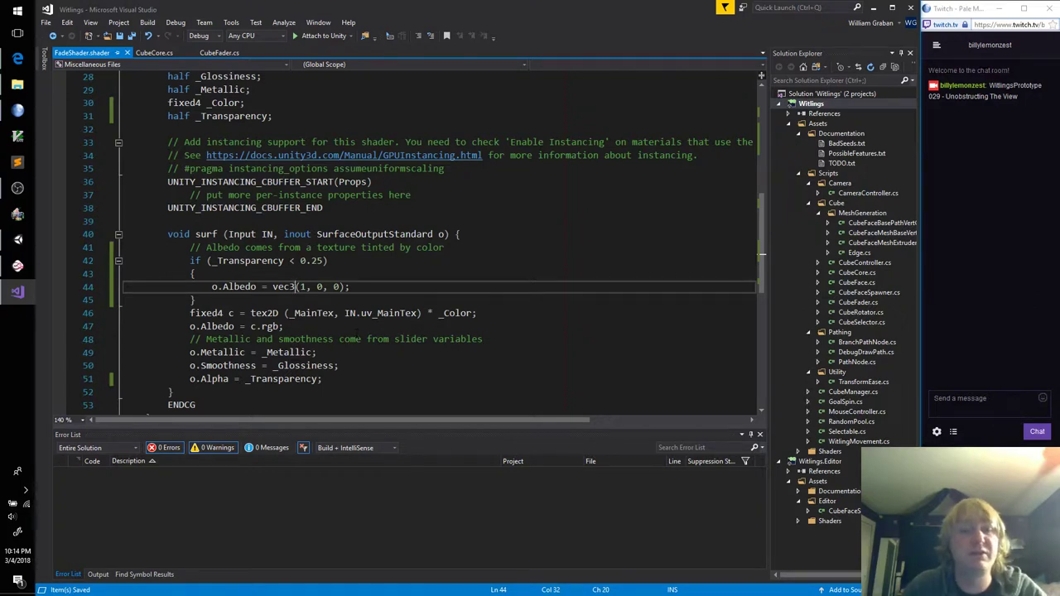
pyautogui.hotkey('ctrl', 'shift', 'Left')
pyautogui.write('fixed3')
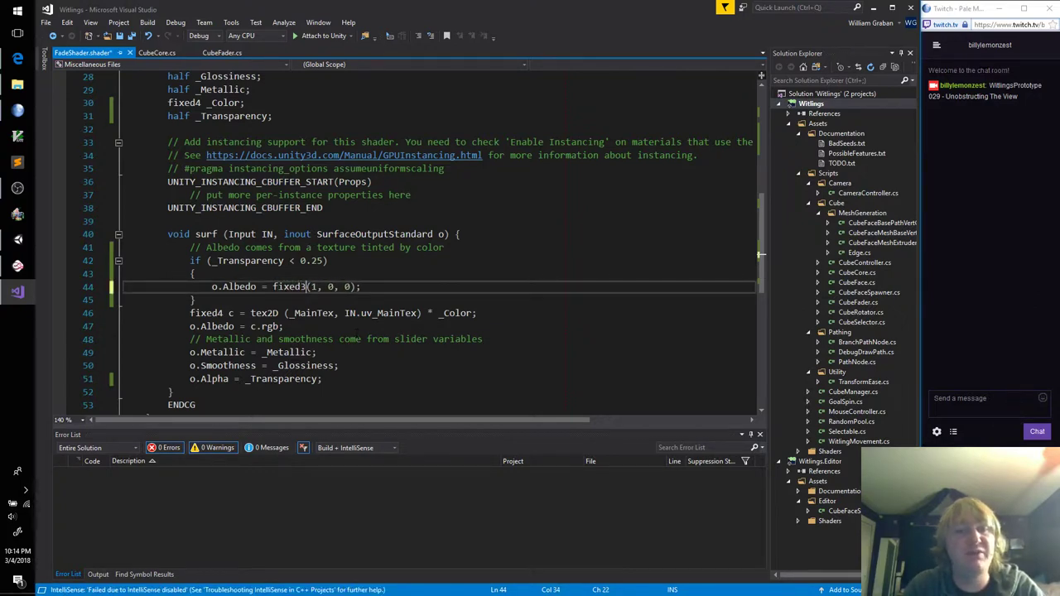
pyautogui.hotkey('ctrl', 's')
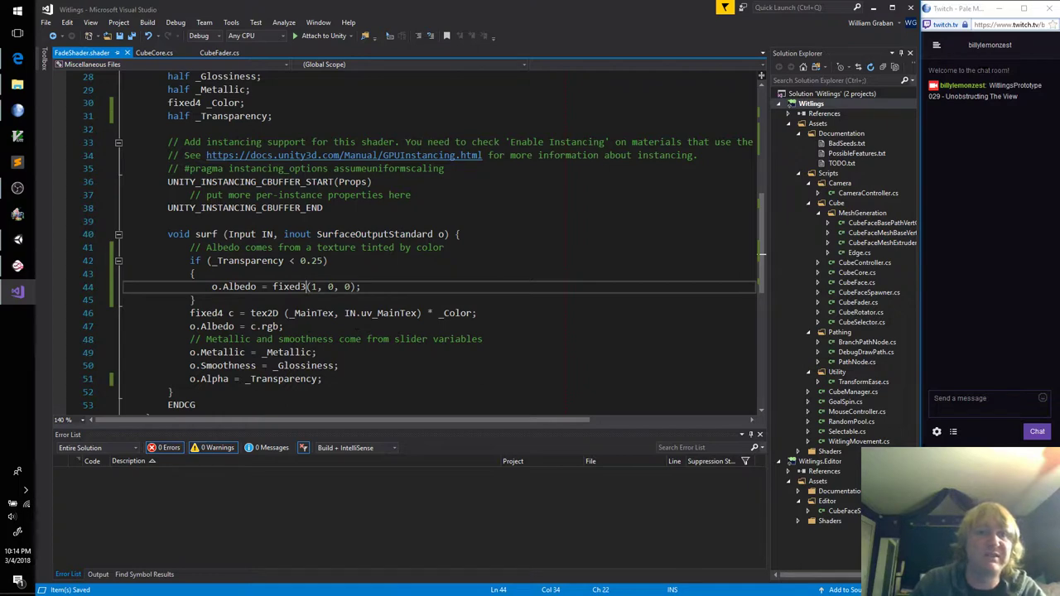
# Raise PathWallMat's Transparency slightly in Unity to test the red tint
pyautogui.hotkey('alt', 'Tab')
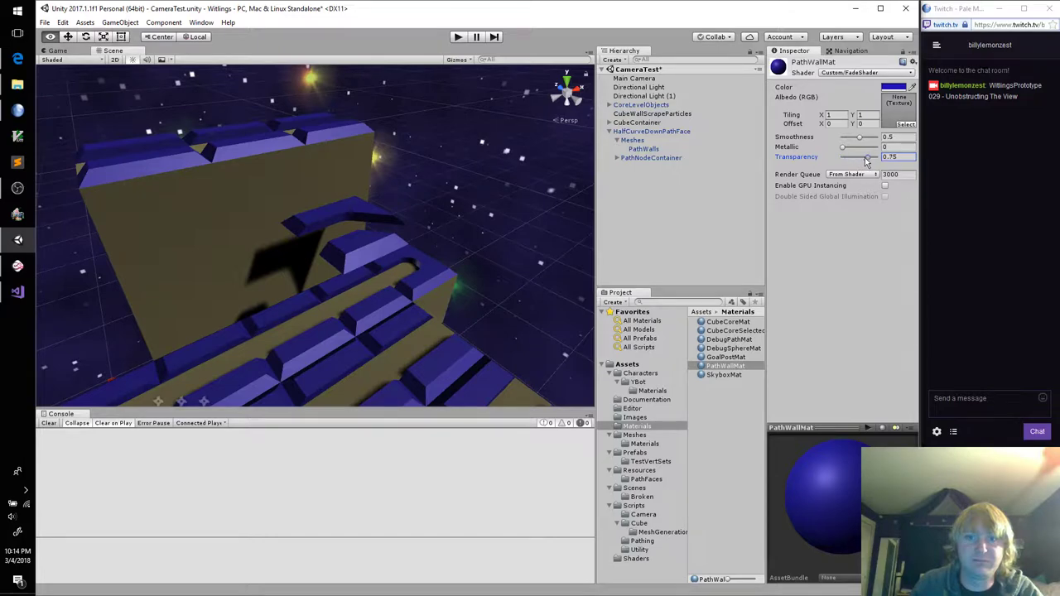
pyautogui.moveTo(829, 160)
pyautogui.mouseDown()
pyautogui.moveTo(875, 159)
pyautogui.moveTo(843, 159)
pyautogui.mouseUp()
pyautogui.hotkey('alt', 'Tab')
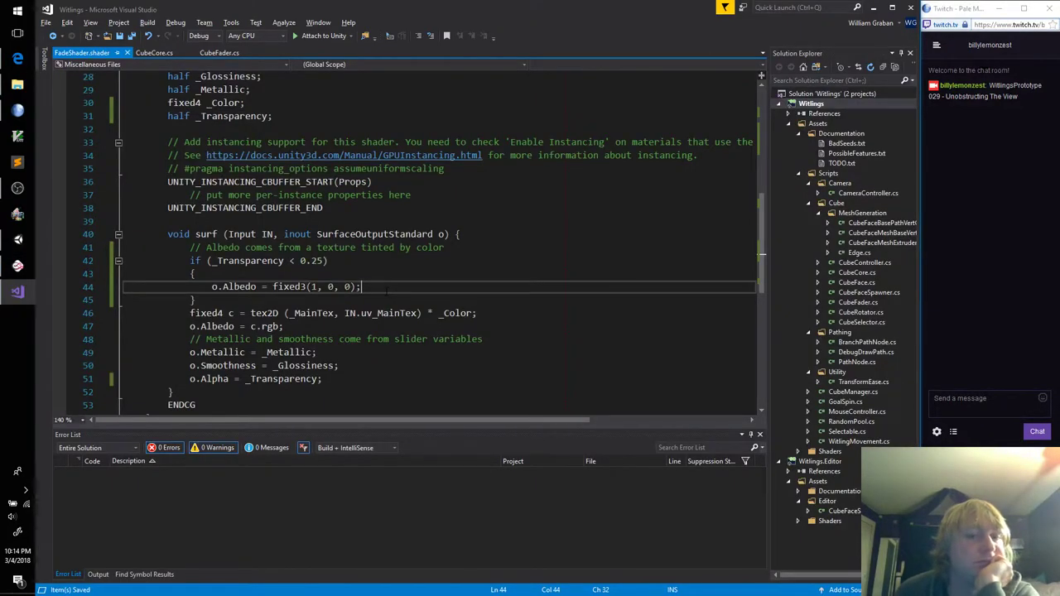
# Add an empty else block right after the red-albedo if block
pyautogui.click(370, 298)
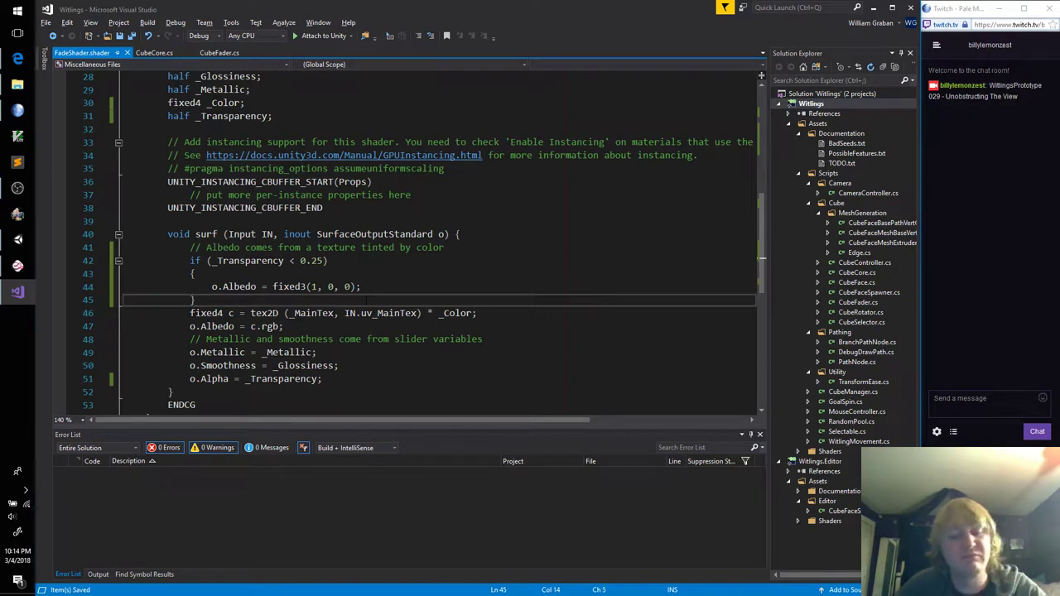
pyautogui.press('Return')
pyautogui.write('else')
pyautogui.press('Return')
pyautogui.write('{')
pyautogui.press('Return')
pyautogui.press('Return')
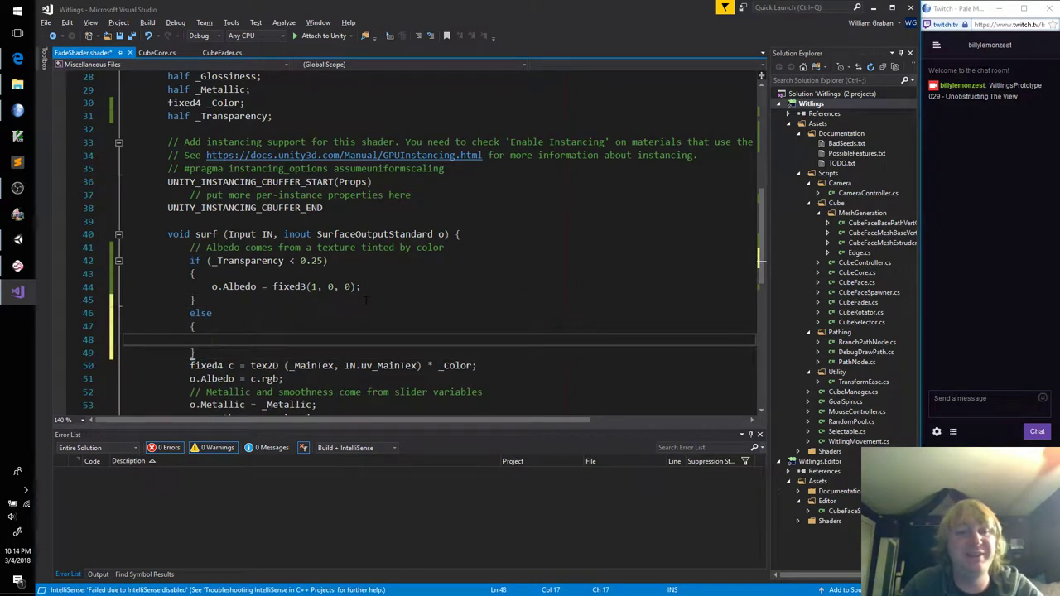
pyautogui.write('}')
# Move the texture, metallic and alpha lines into the else block, indent them, and save
pyautogui.press('Down')
pyautogui.hotkey('shift', 'Down')
pyautogui.hotkey('shift', 'Down')
pyautogui.hotkey('shift', 'Down')
pyautogui.hotkey('shift', 'Down')
pyautogui.hotkey('shift', 'Down')
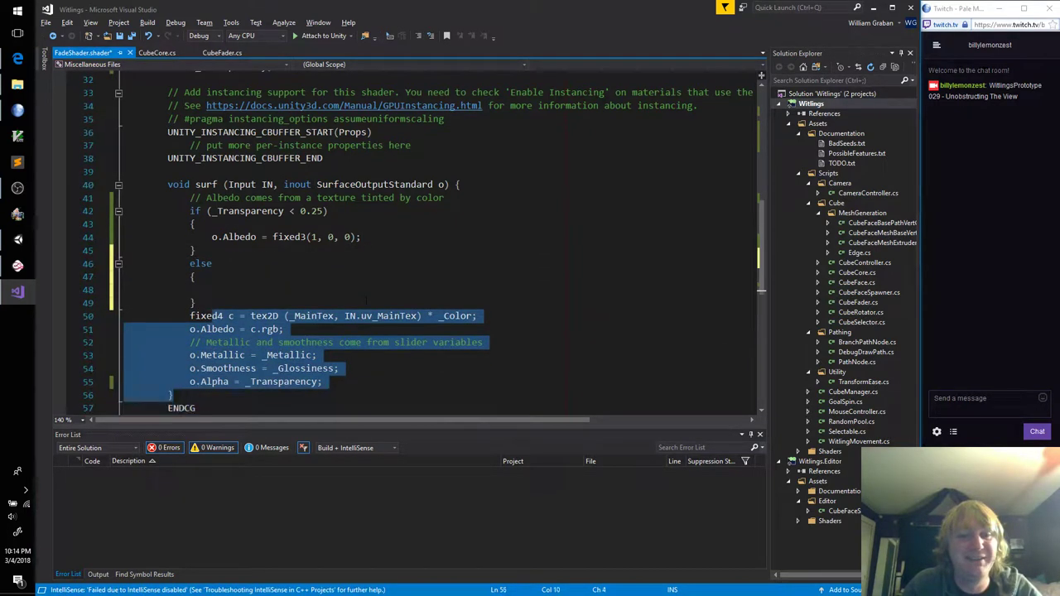
pyautogui.hotkey('alt', 'Up')
pyautogui.hotkey('alt', 'Up')
pyautogui.press('Tab')
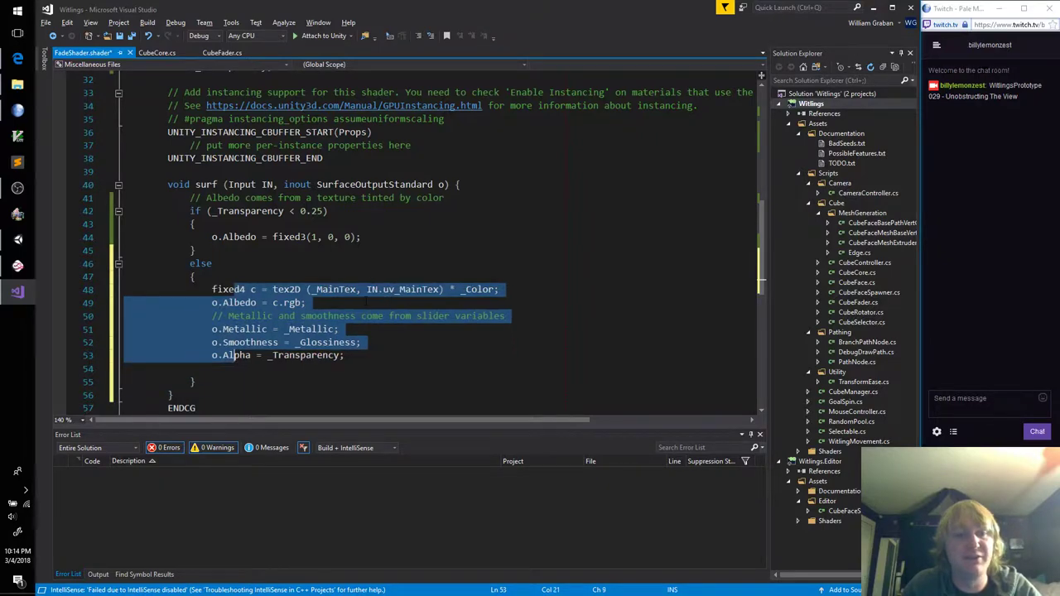
pyautogui.press('Down')
pyautogui.press('Delete')
pyautogui.hotkey('ctrl', 's')
pyautogui.hotkey('alt', 'Tab')
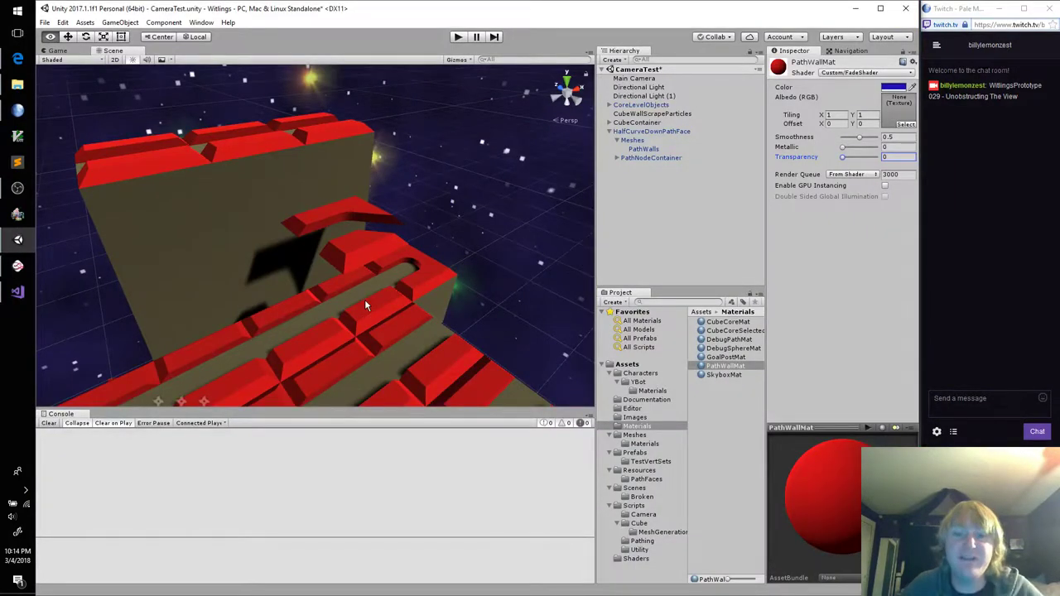
# Drag PathWallMat's Transparency up to 0.41 and select the curved path piece in the scene
pyautogui.moveTo(843, 158); pyautogui.dragTo(857, 170)
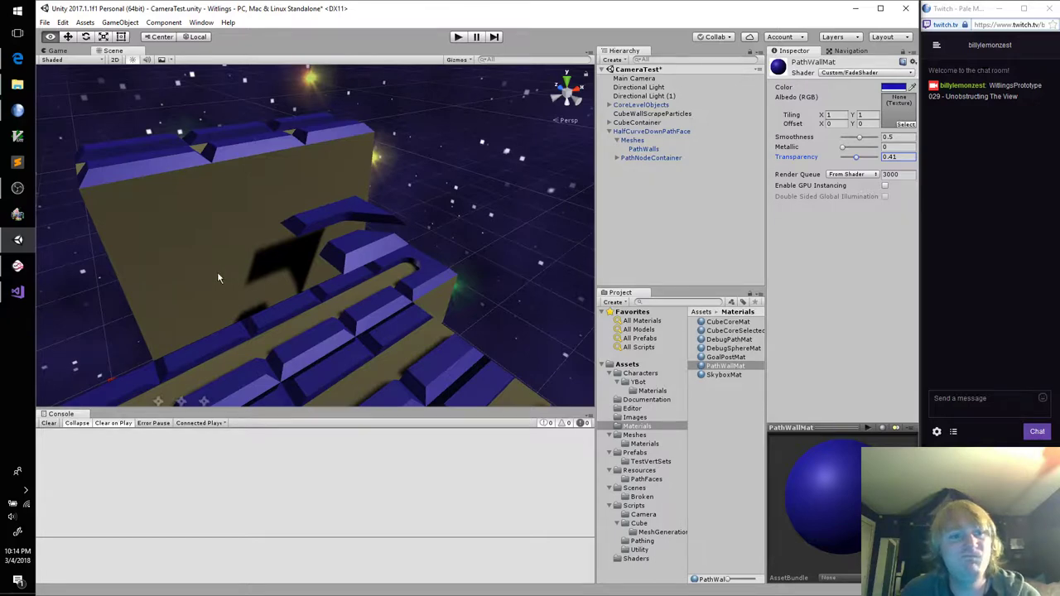
pyautogui.click(17, 189)
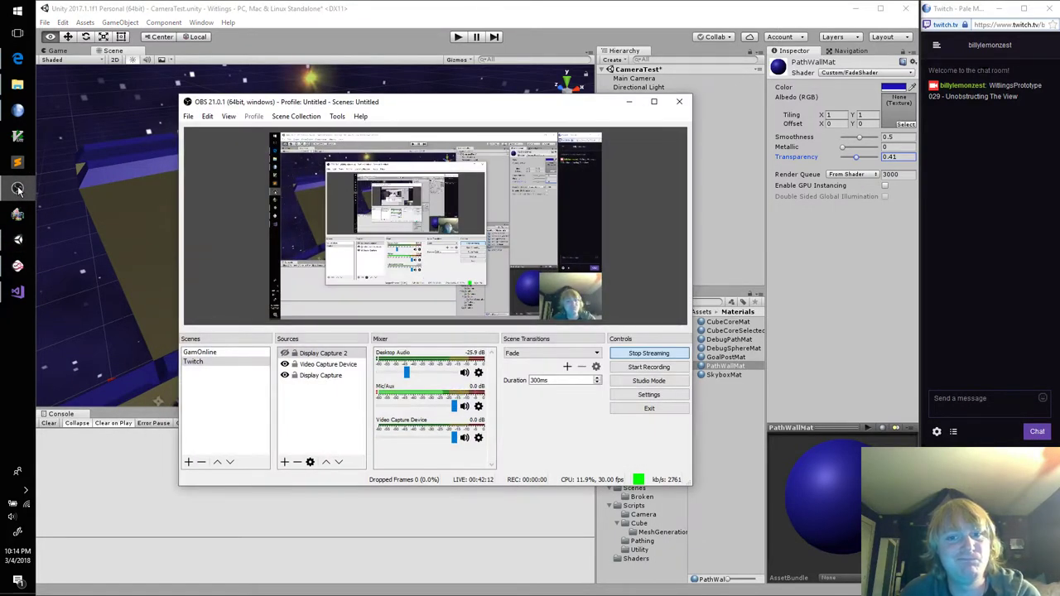
pyautogui.click(18, 189)
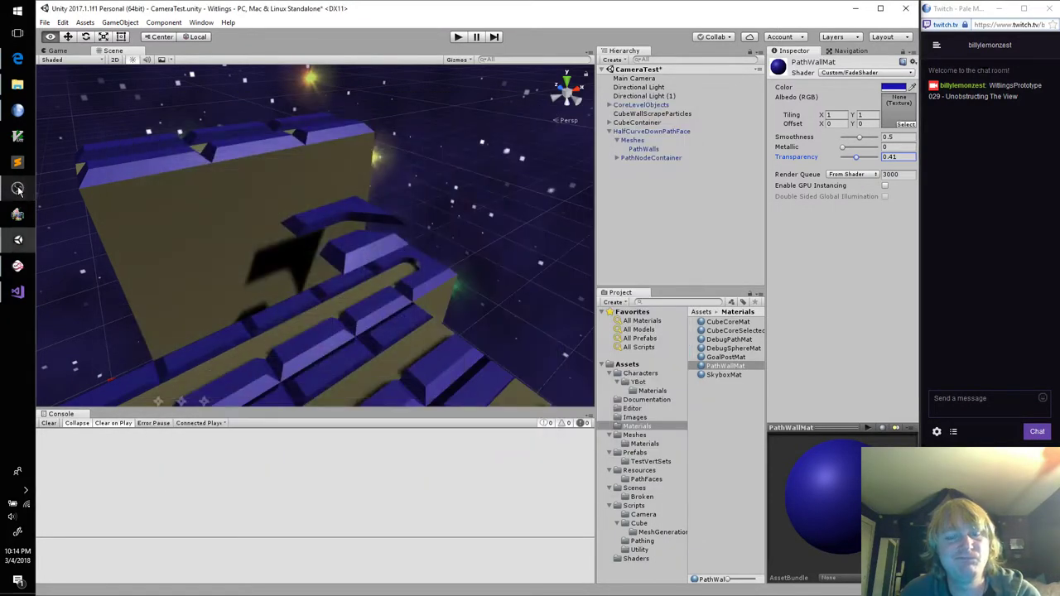
pyautogui.click(374, 256)
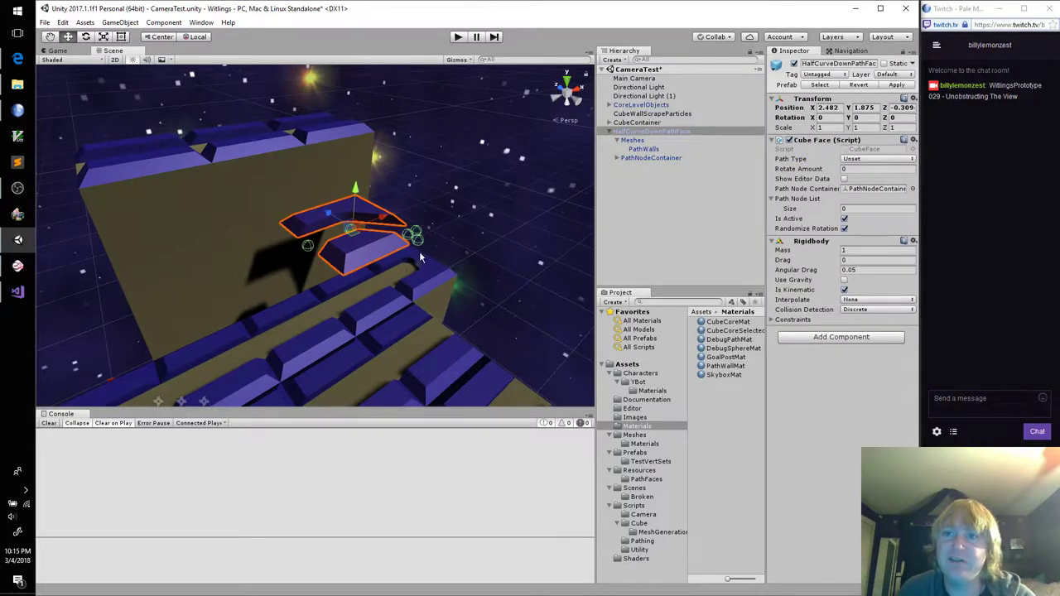
# Select PathWalls, set Cast Shadows to Off, and drag its material Transparency to 1
pyautogui.click(638, 150)
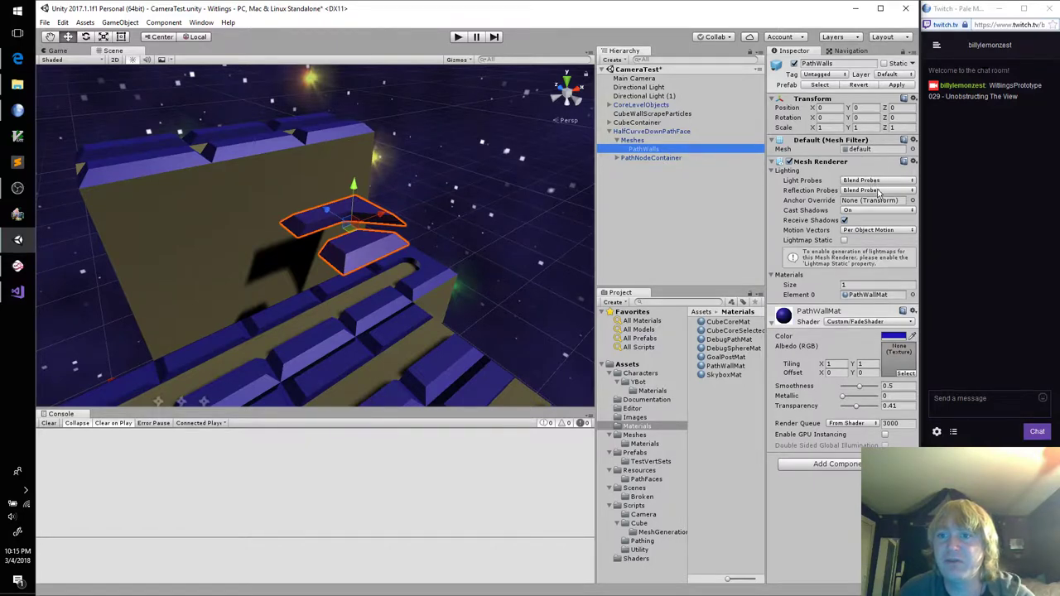
pyautogui.click(879, 214)
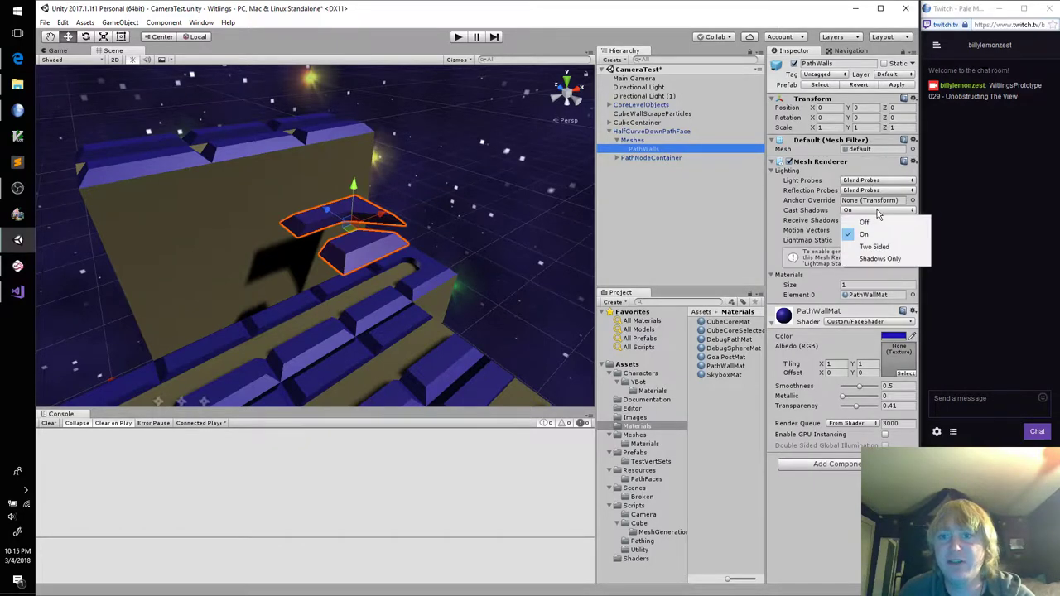
pyautogui.click(875, 219)
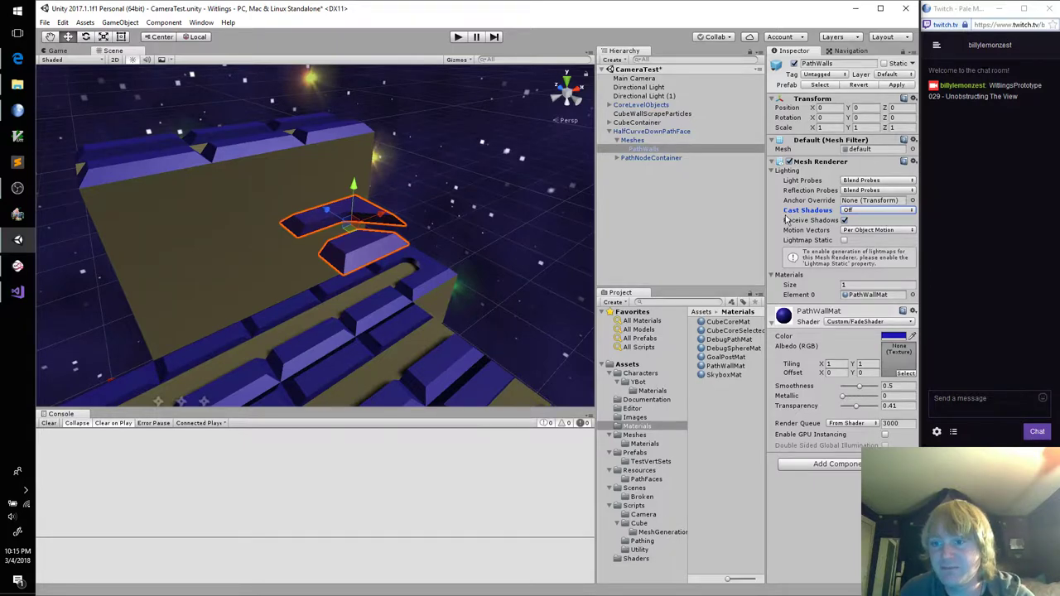
pyautogui.click(857, 409)
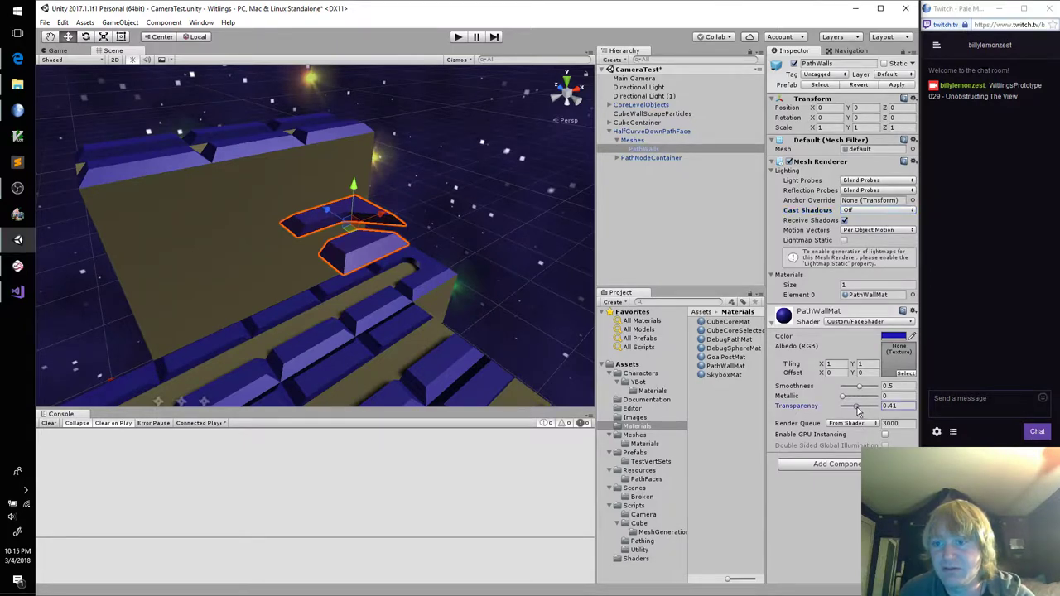
pyautogui.moveTo(857, 411); pyautogui.dragTo(883, 410)
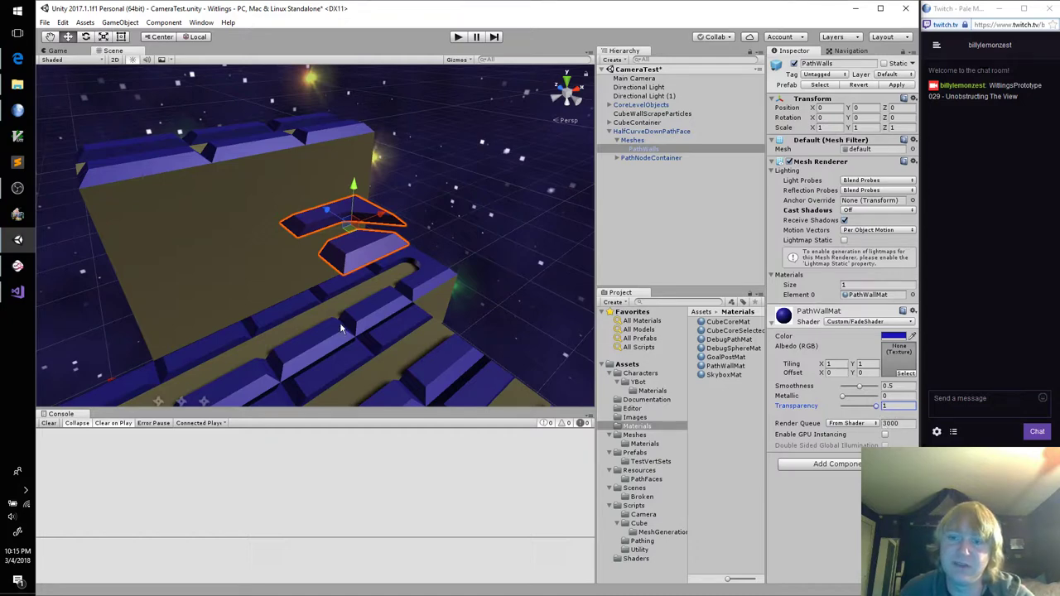
# In CubeFader.cs, add a for loop over MeshRenderers using RendererIndex
pyautogui.click(17, 291)
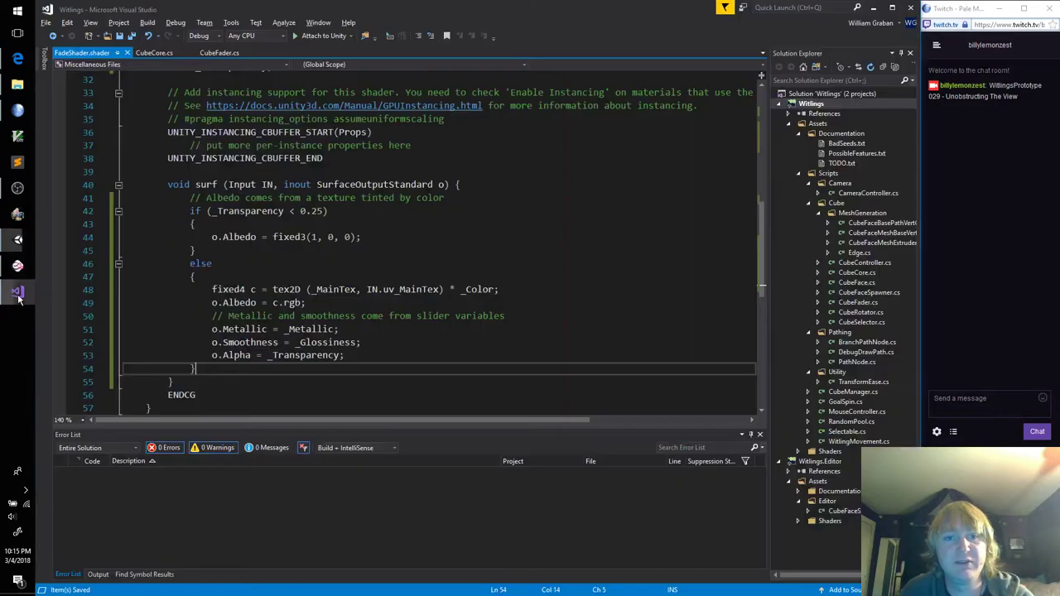
pyautogui.click(365, 355)
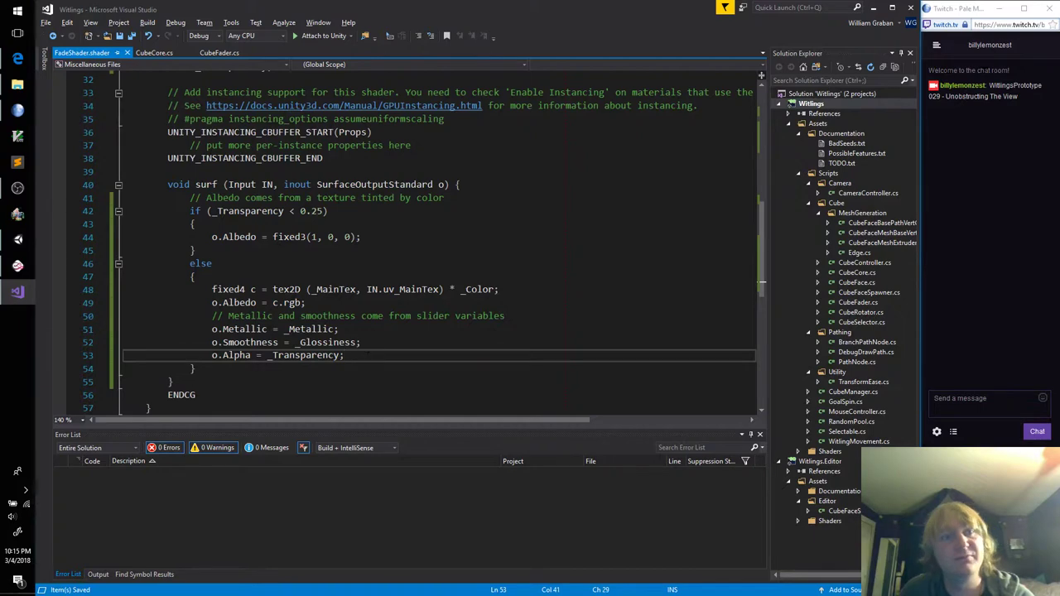
pyautogui.click(217, 52)
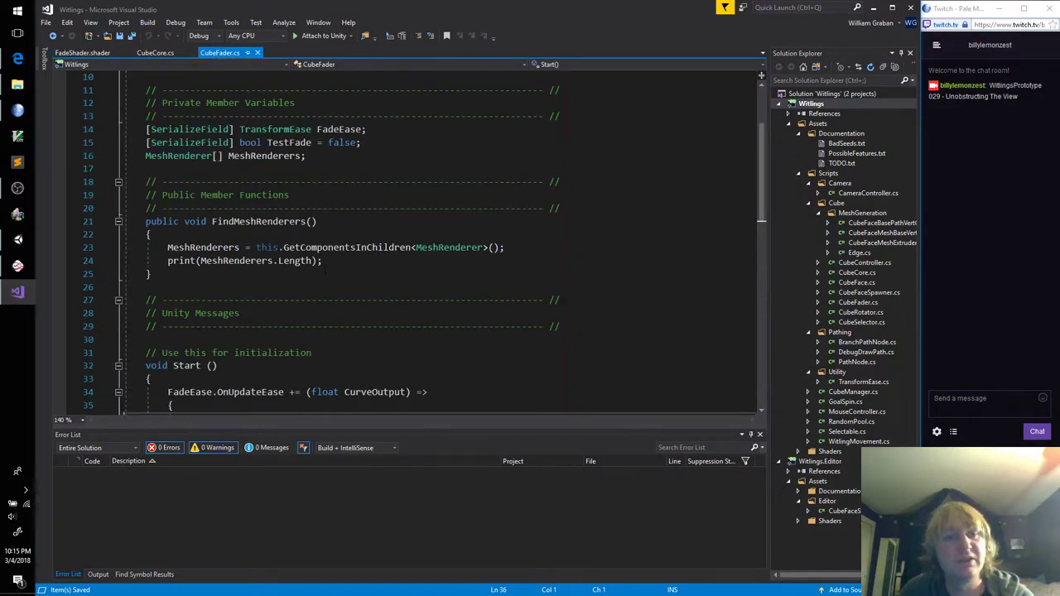
pyautogui.scroll(-3, 325, 273)
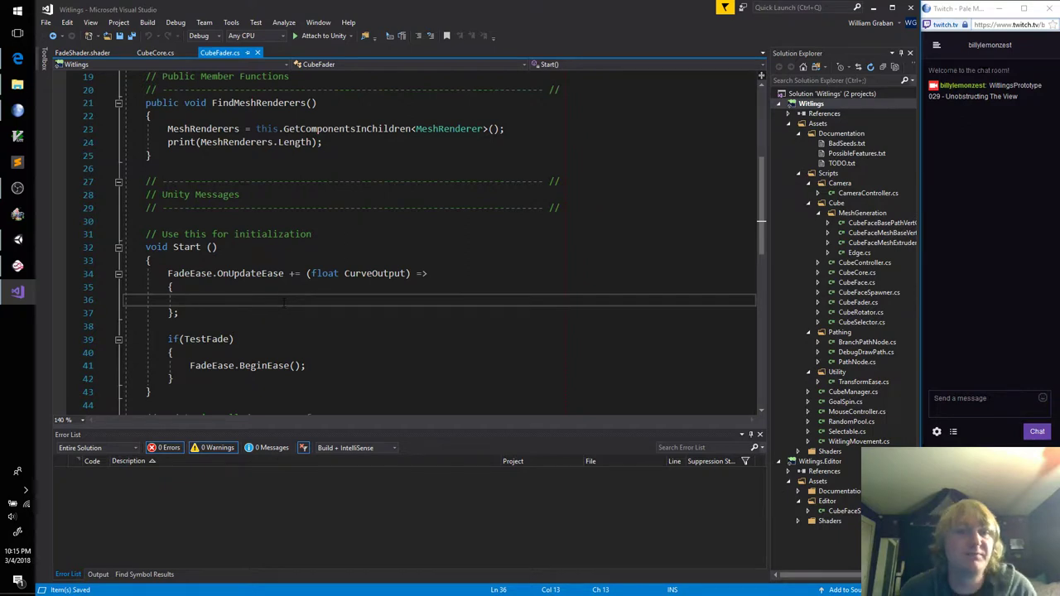
pyautogui.write('for')
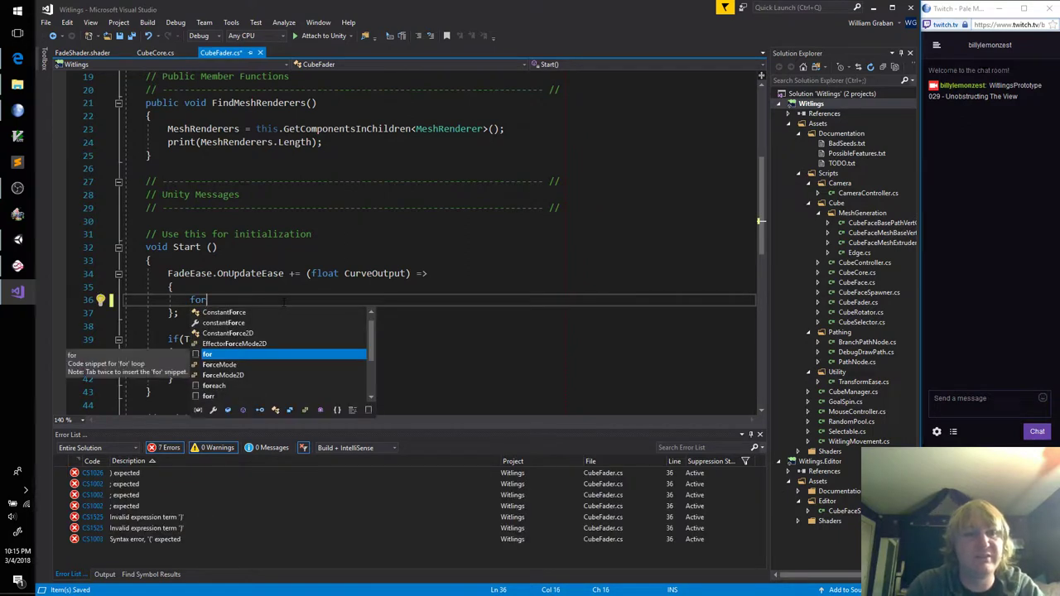
pyautogui.write('(int Rend')
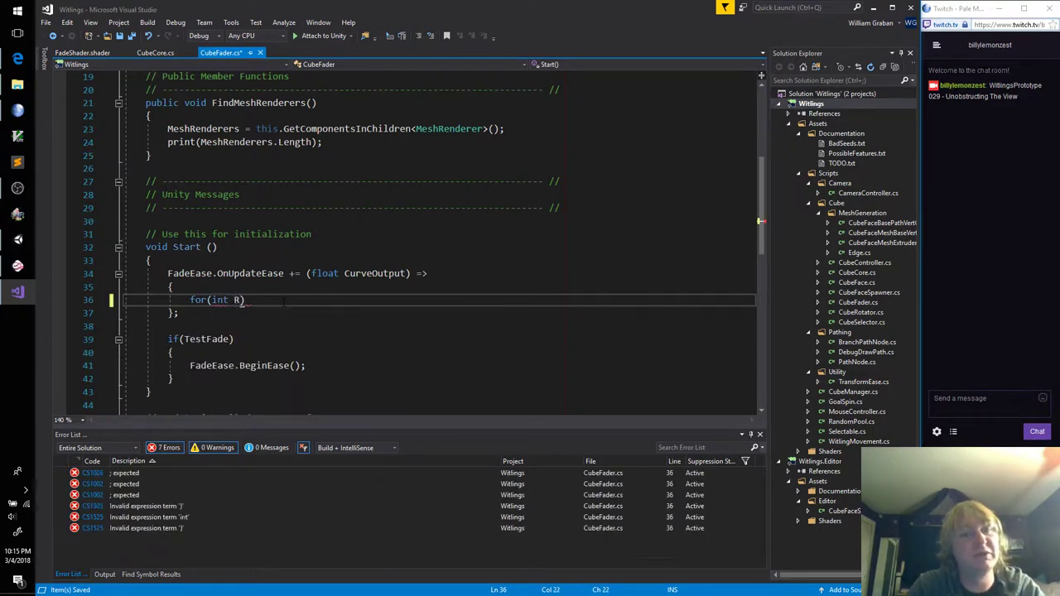
pyautogui.write('ererIndex = 0; ')
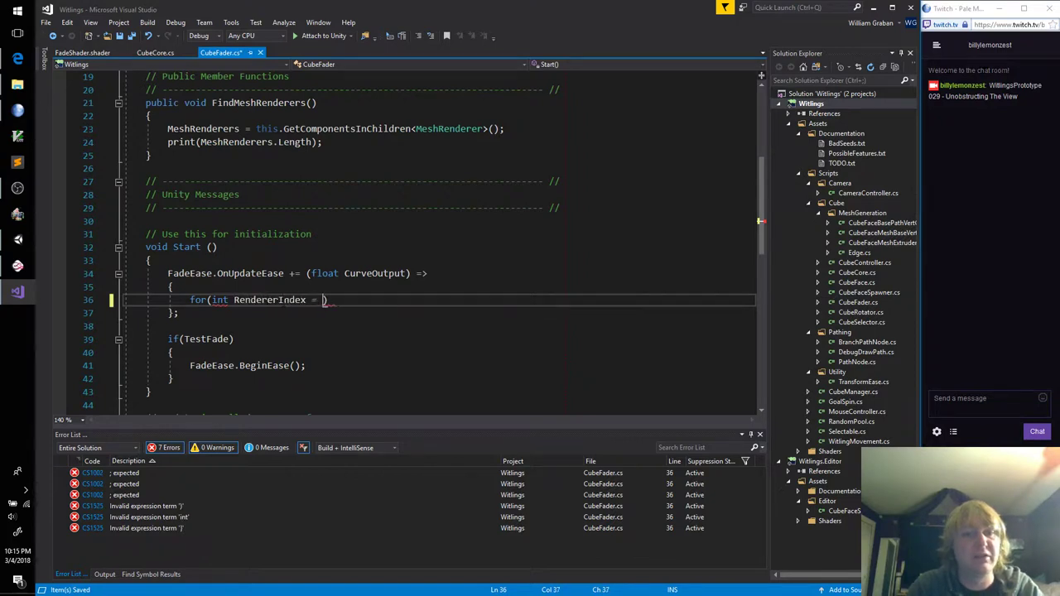
pyautogui.write('Rende')
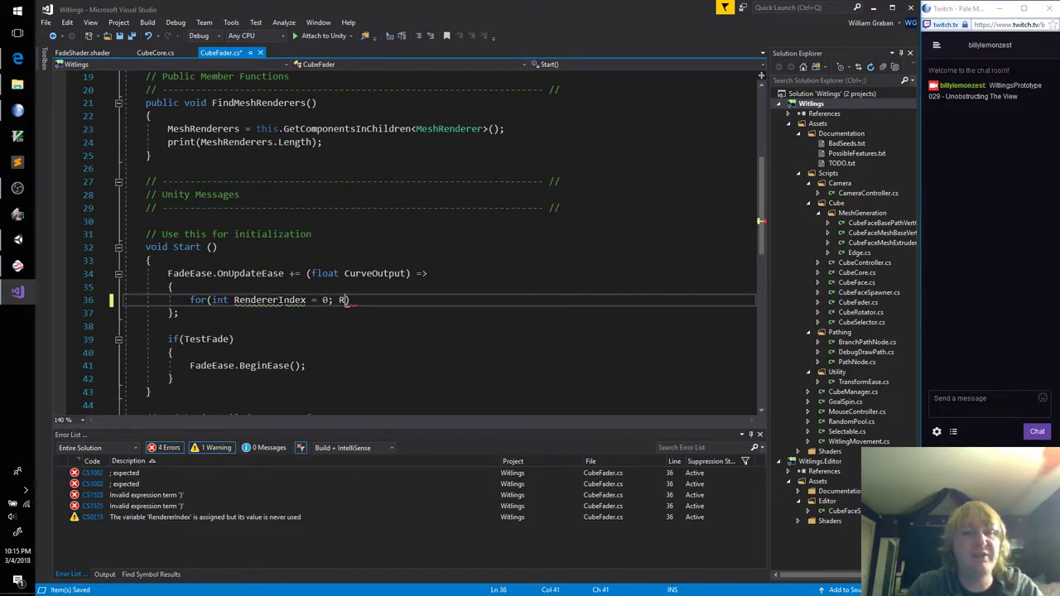
pyautogui.write('rerIndex < ')
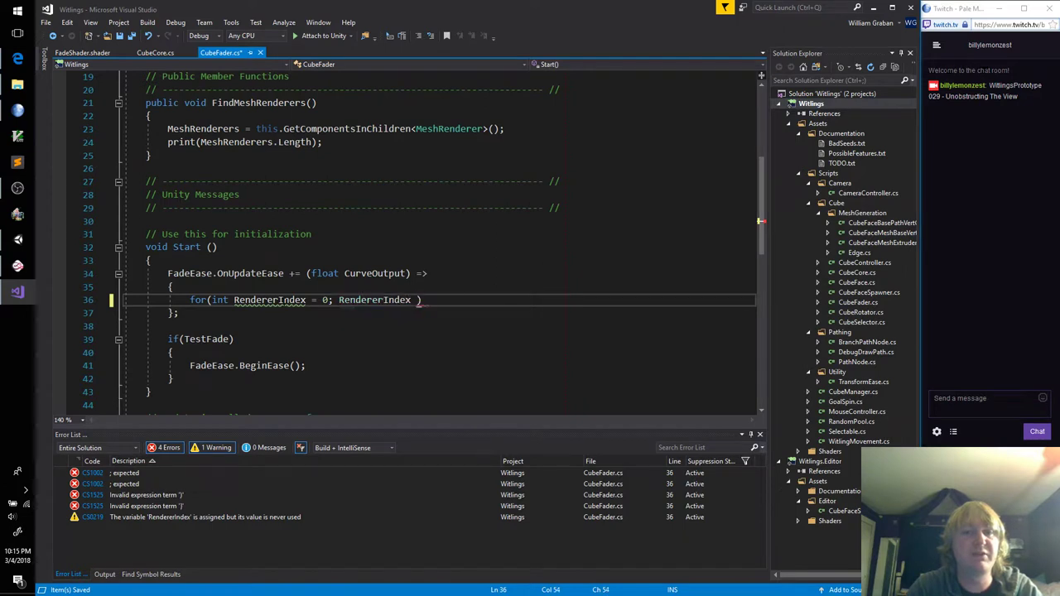
pyautogui.write('MeshRenderers')
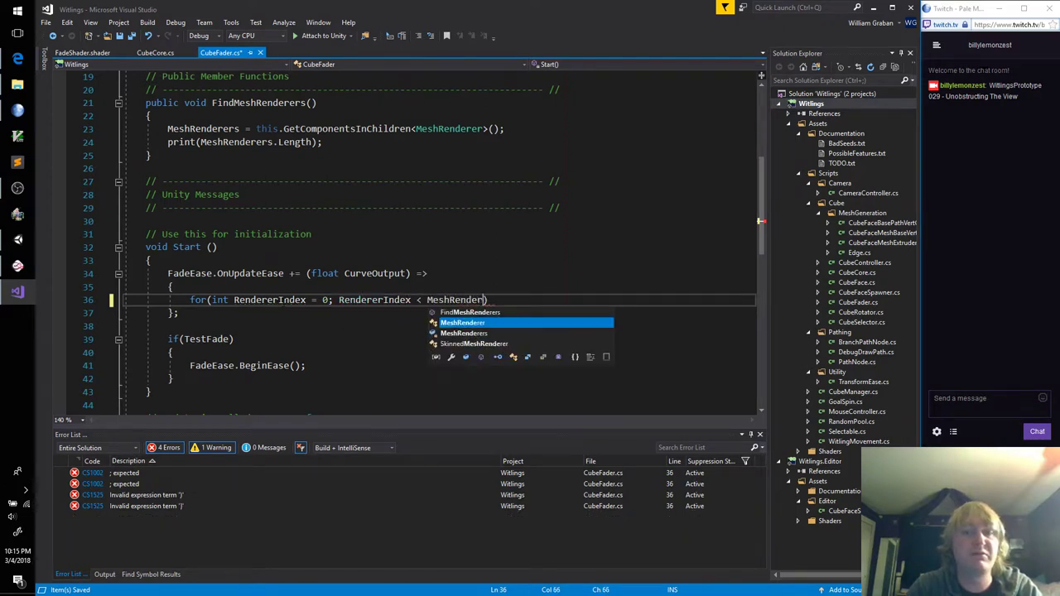
pyautogui.write('.Length')
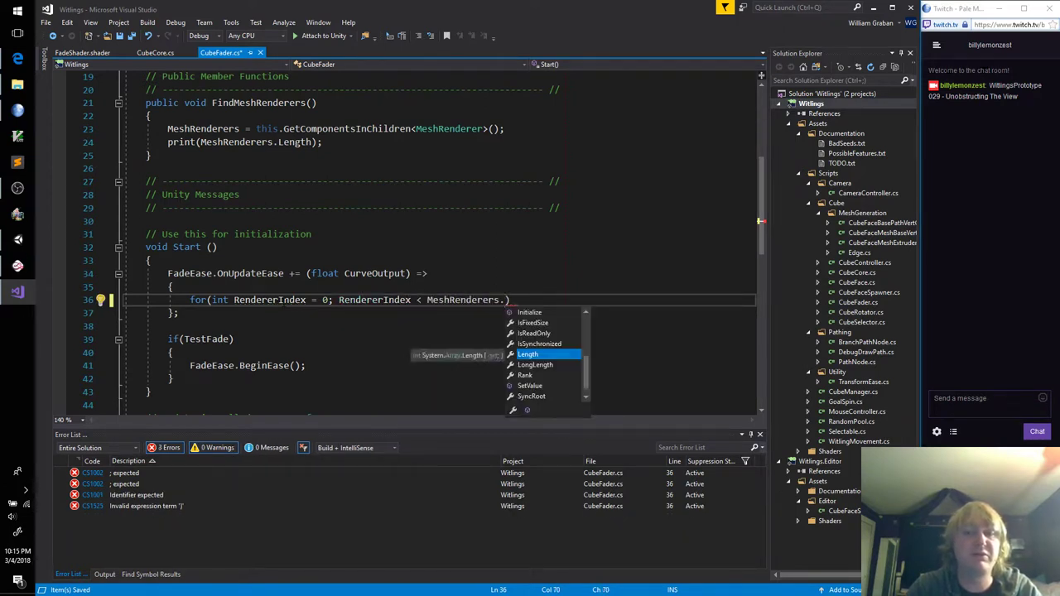
pyautogui.write('; ++Renderer')
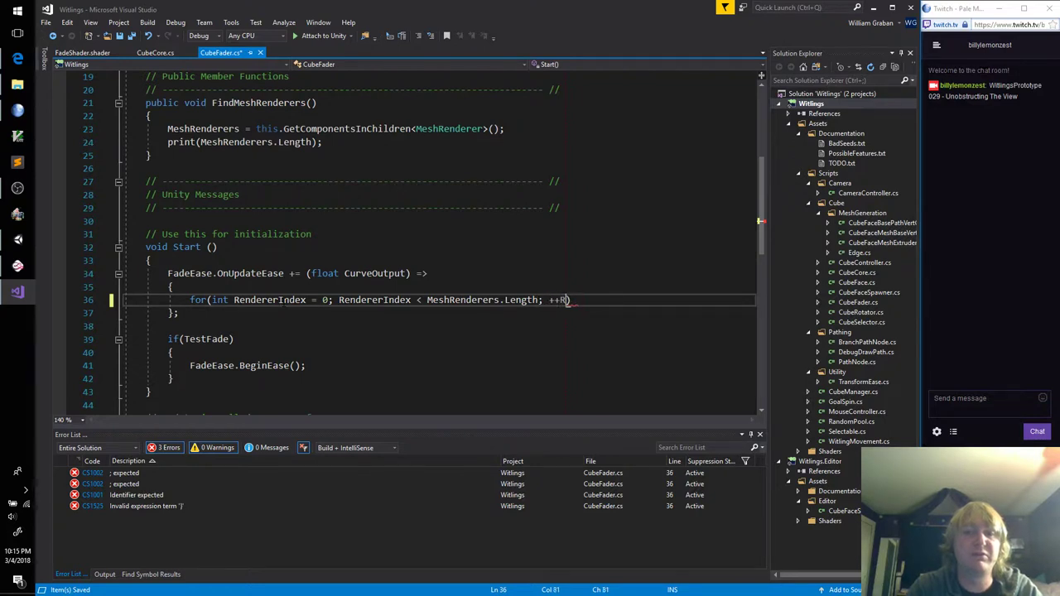
pyautogui.write('Index)')
pyautogui.press('Return')
pyautogui.write('{')
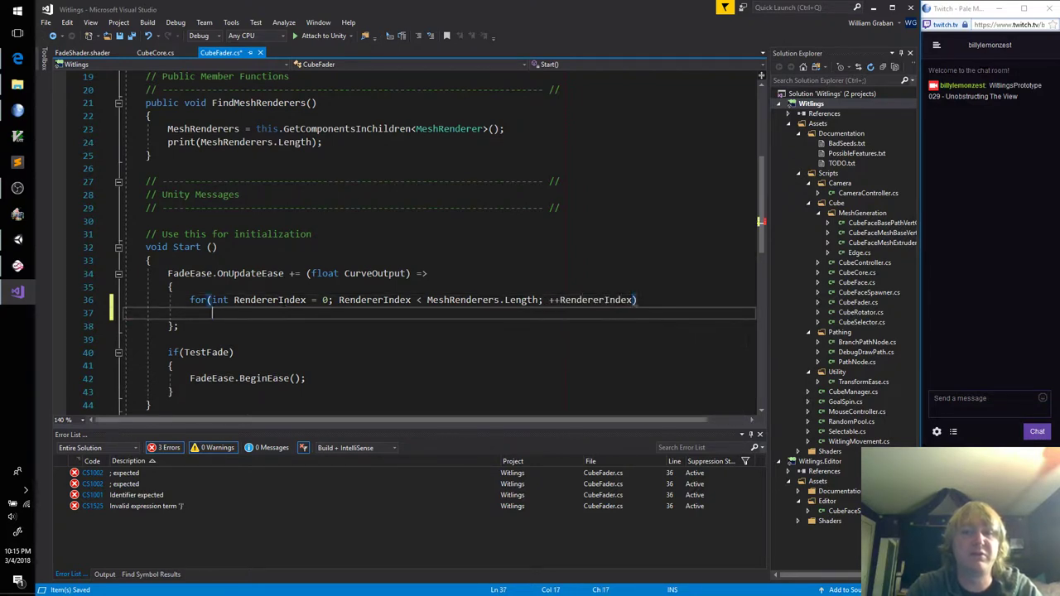
pyautogui.press('Return')
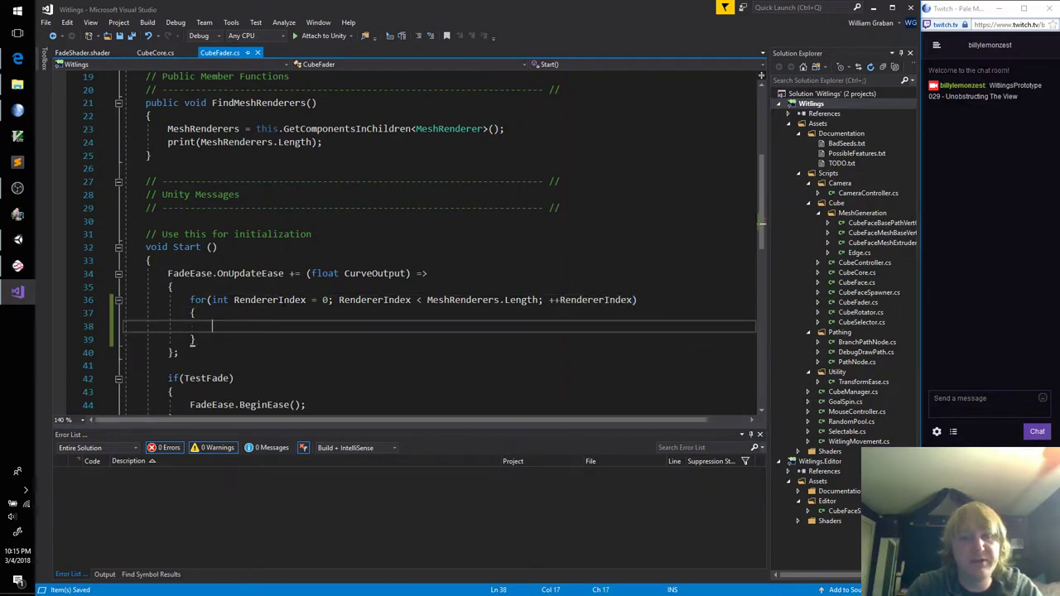
# Inside the loop, set each renderer's material _Transparency to CurveOutput with SetFloat
pyautogui.write('MeshRenderer')
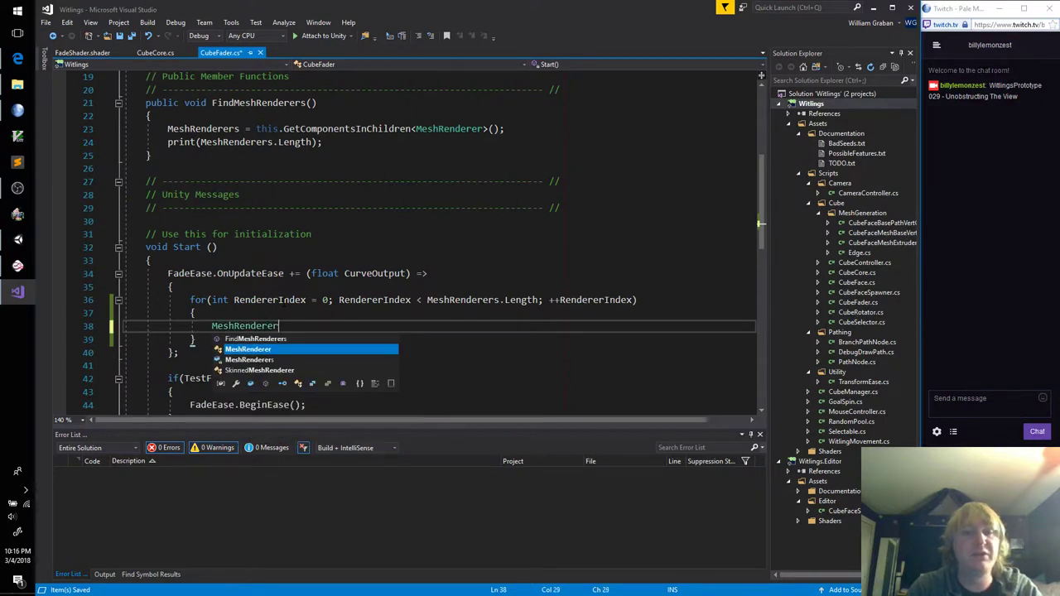
pyautogui.write('[Render')
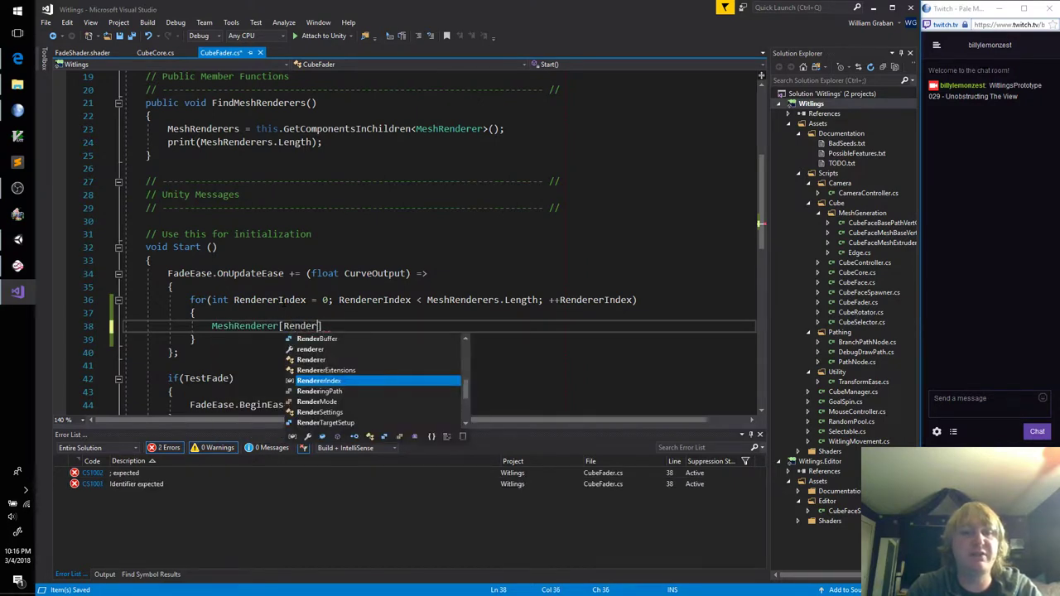
pyautogui.write('er')
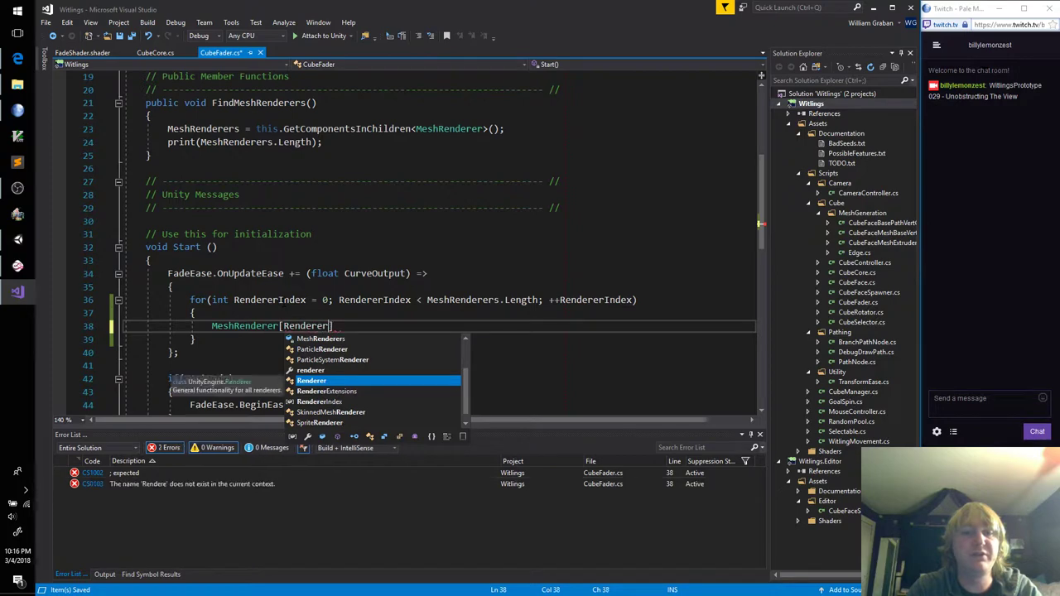
pyautogui.write('Index].')
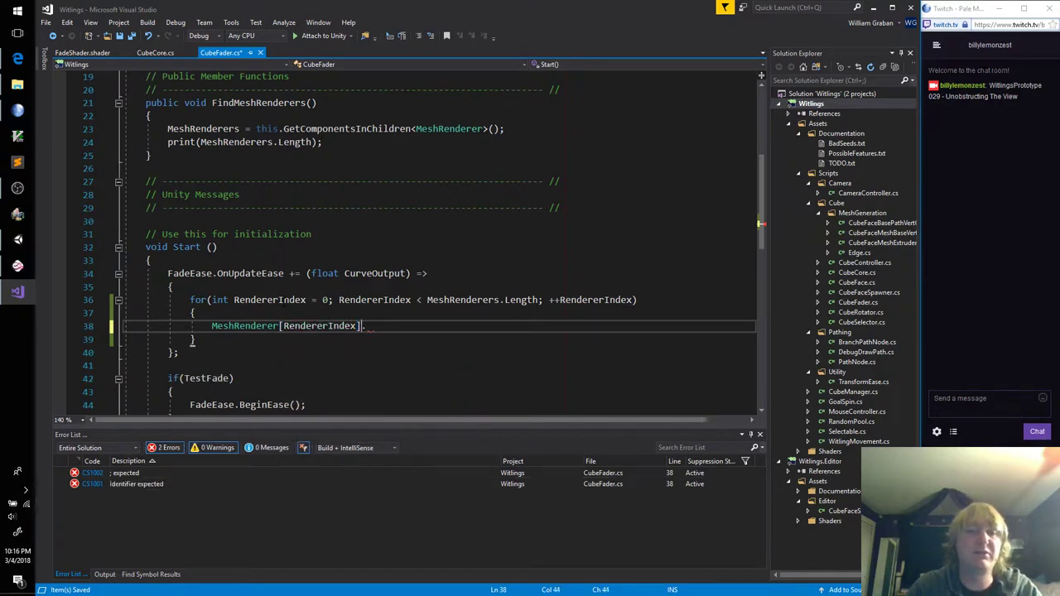
pyautogui.write('s')
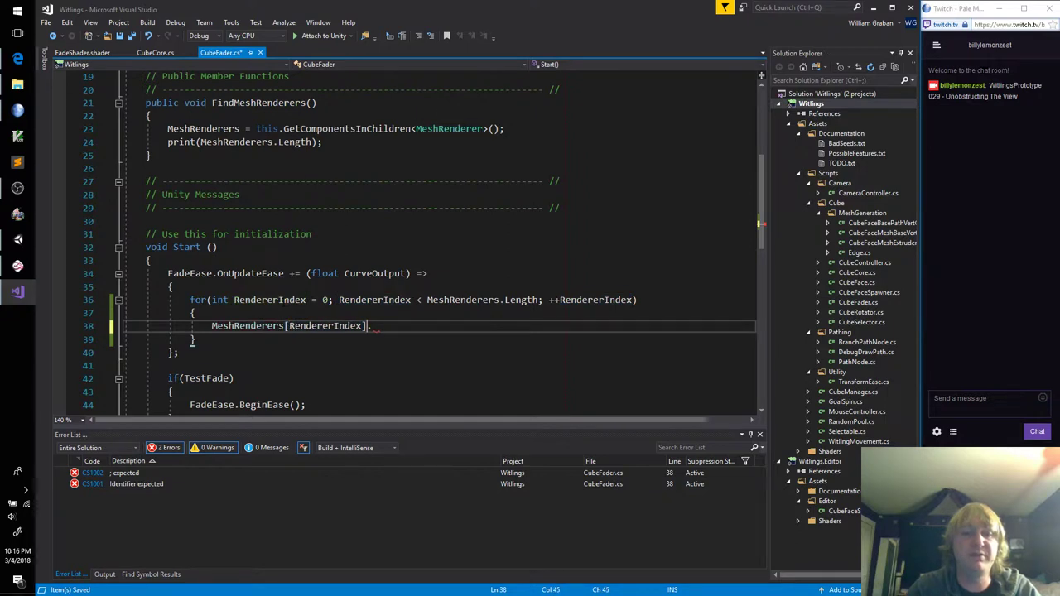
pyautogui.press('Right')
pyautogui.hotkey('ctrl', 'space')
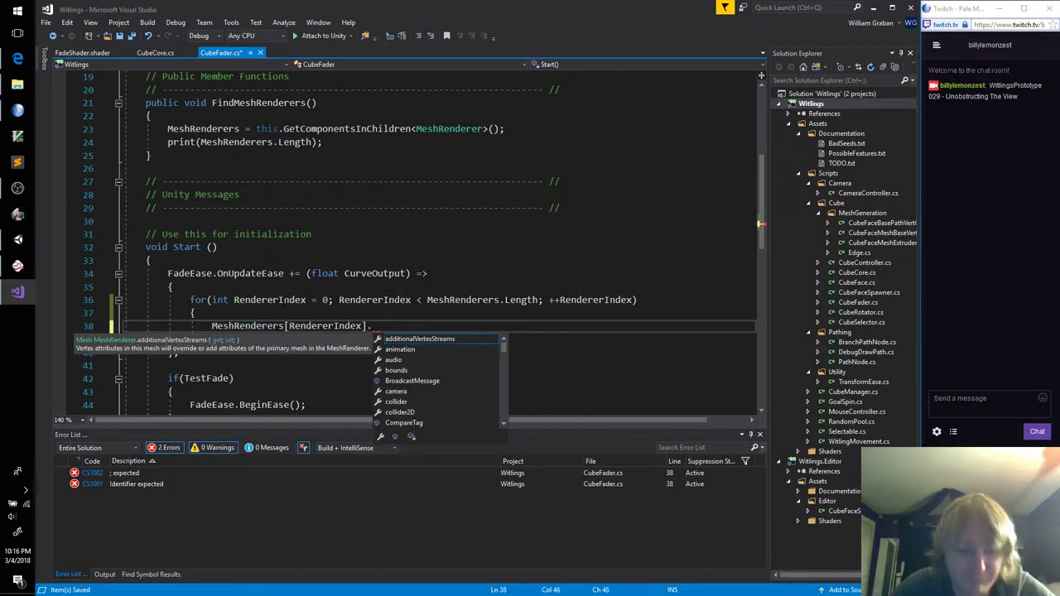
pyautogui.write('Set')
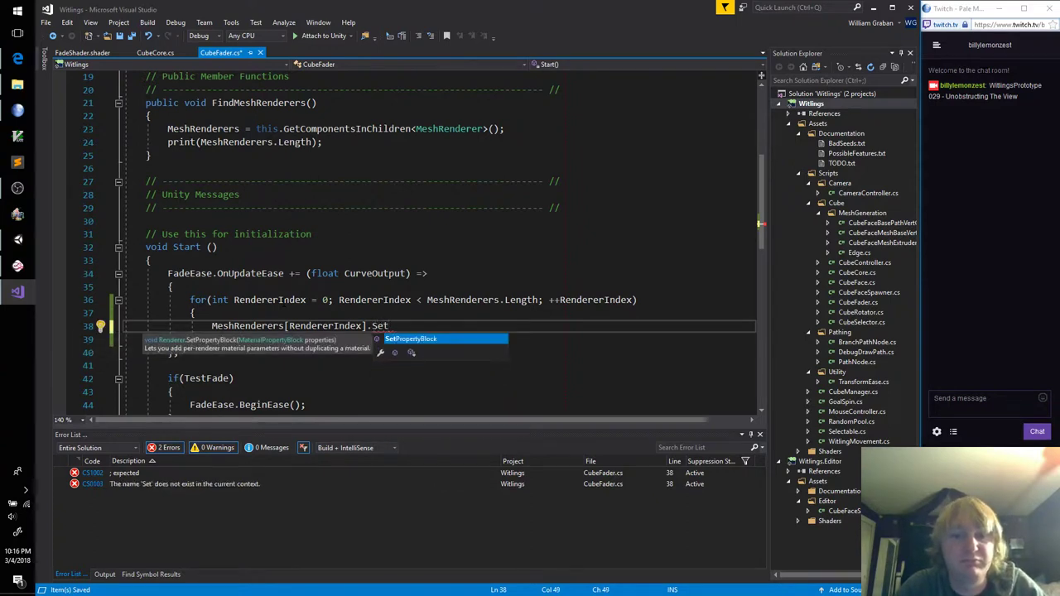
pyautogui.press('BackSpace')
pyautogui.press('BackSpace')
pyautogui.press('BackSpace')
pyautogui.write('material')
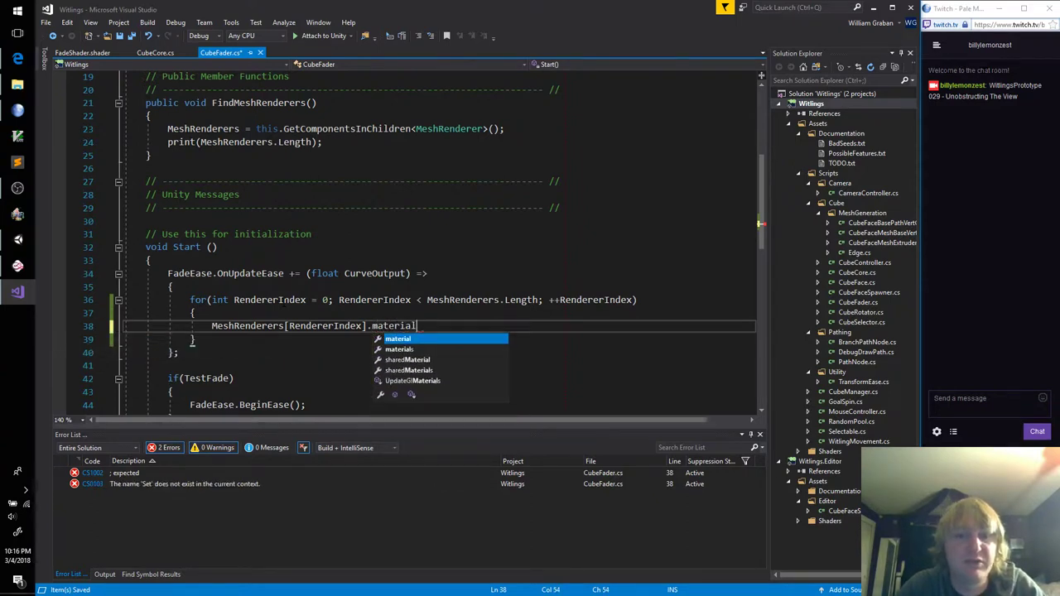
pyautogui.write('.SetFlo')
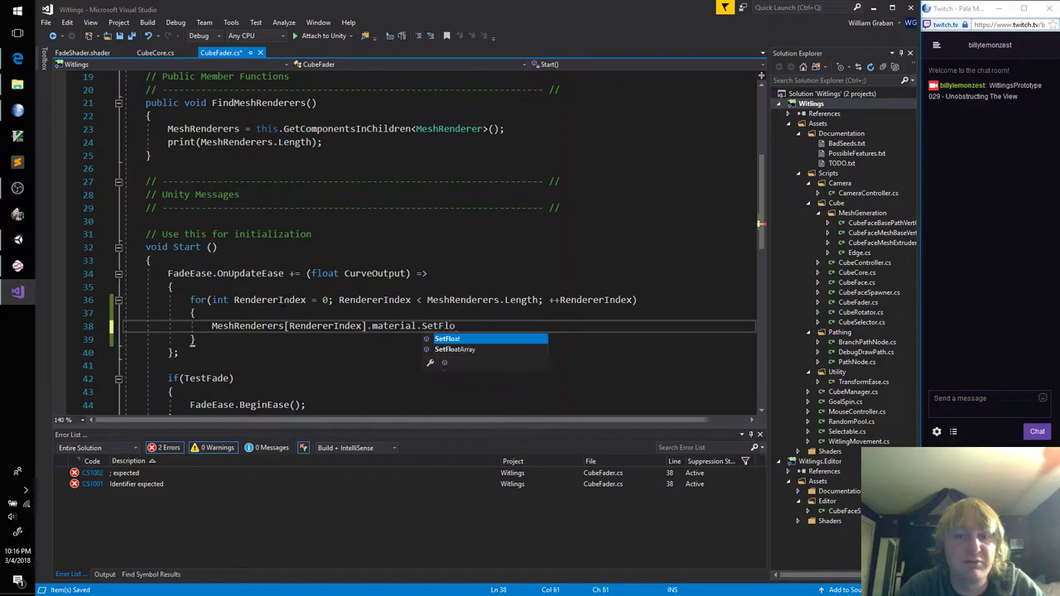
pyautogui.write('at("_I')
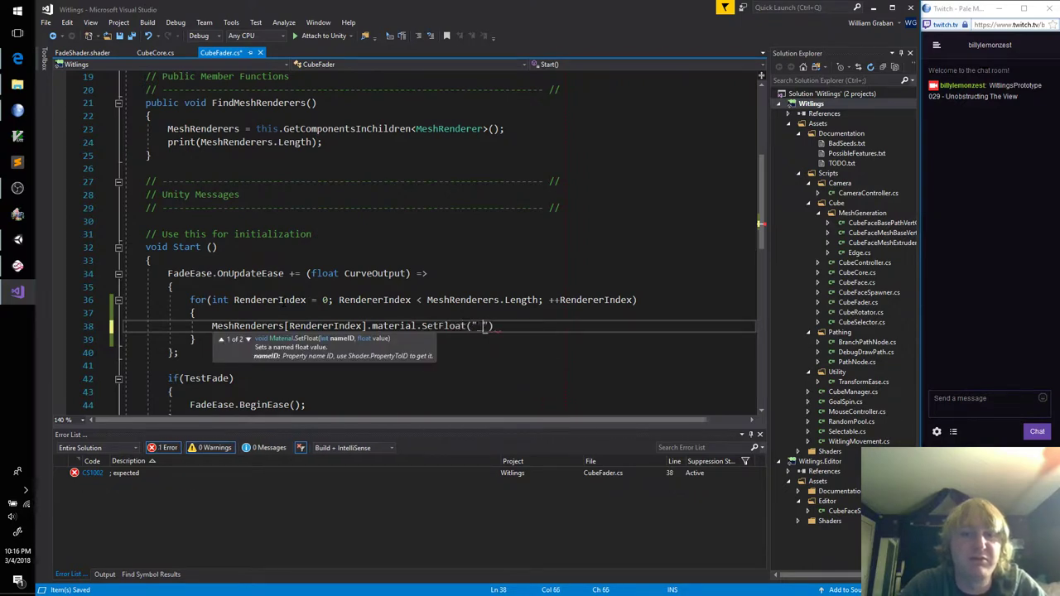
pyautogui.write('ransparency"')
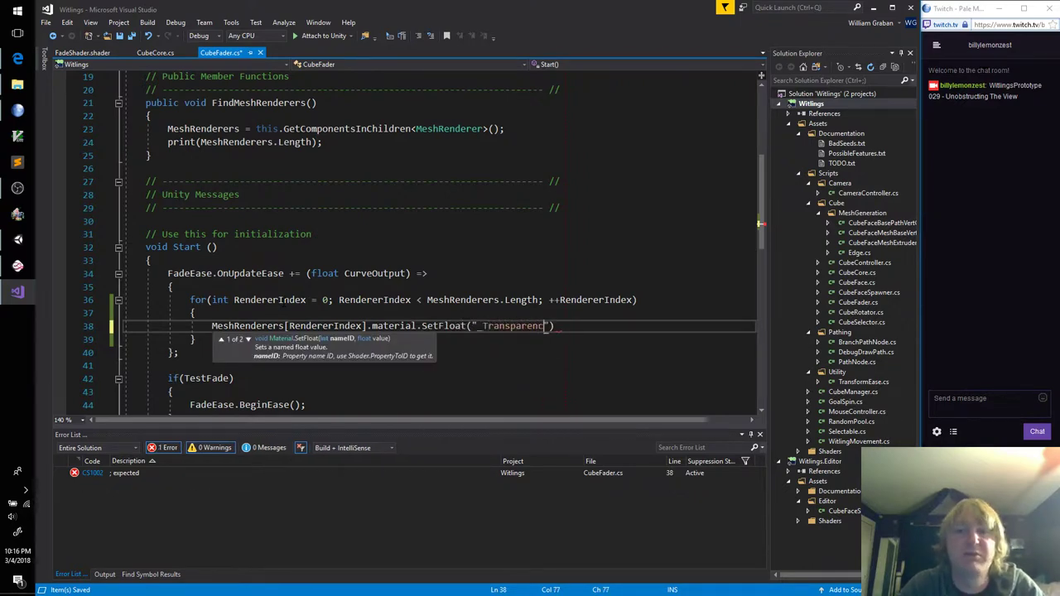
pyautogui.write(', CurveO')
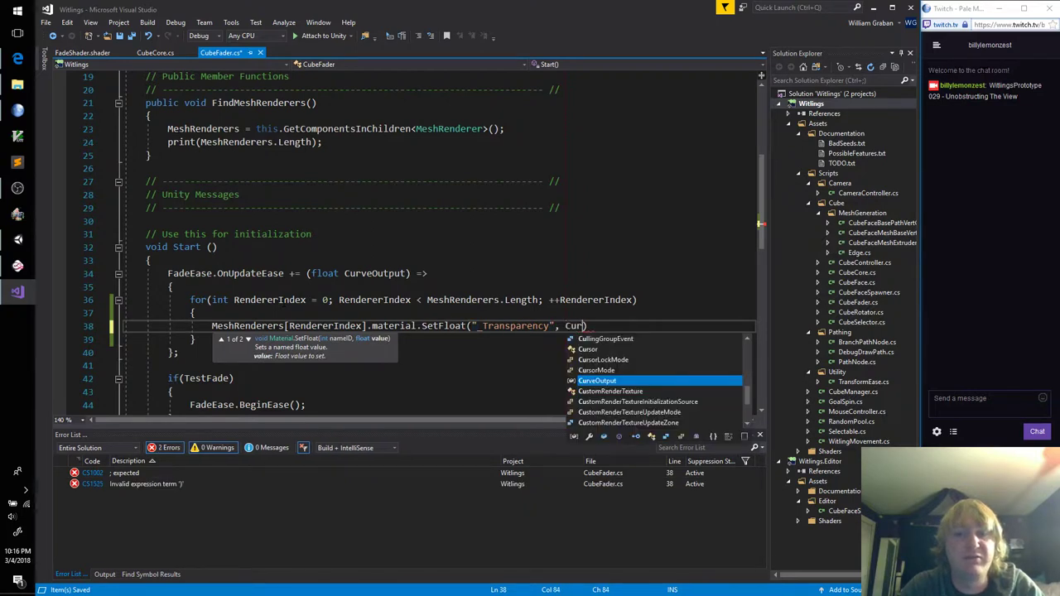
pyautogui.write('utput);')
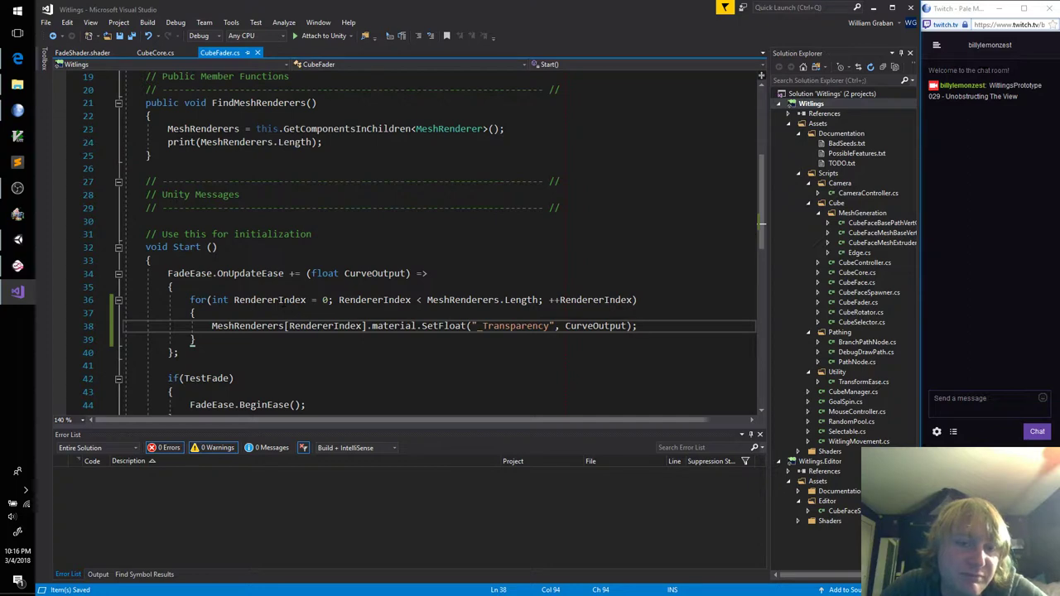
# Add FadeEase.Update(); to the Update method
pyautogui.scroll(-6, 397, 240)
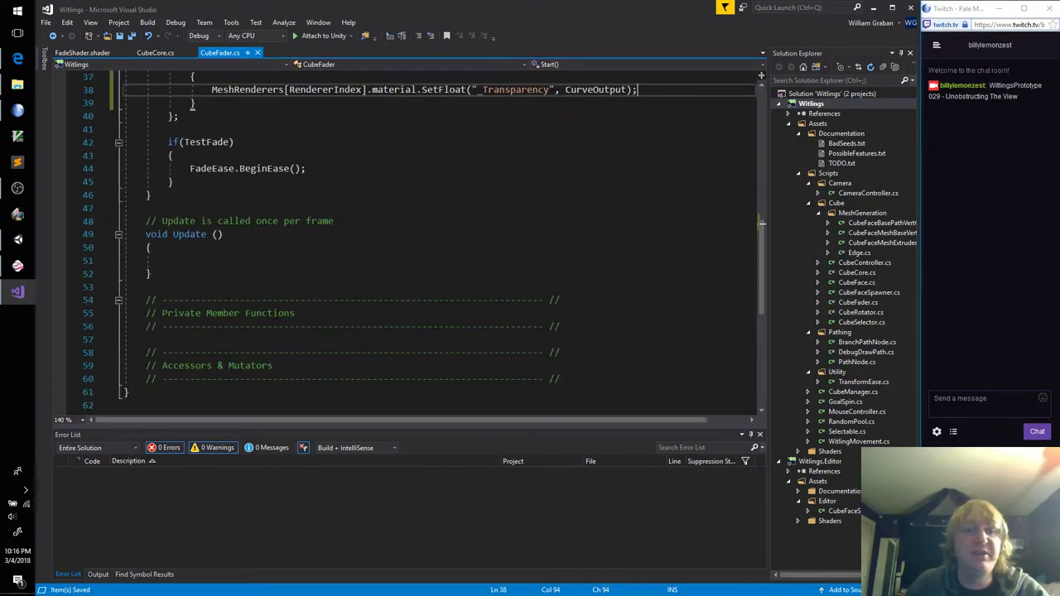
pyautogui.click(250, 260)
pyautogui.write('Fa')
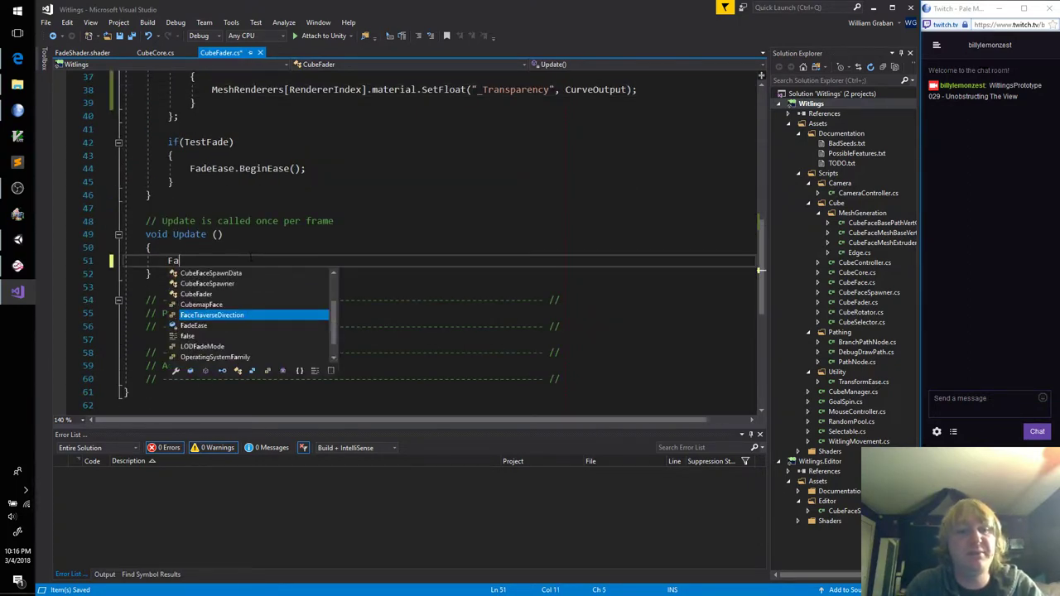
pyautogui.write('de')
pyautogui.press('Tab')
pyautogui.write('.Updat')
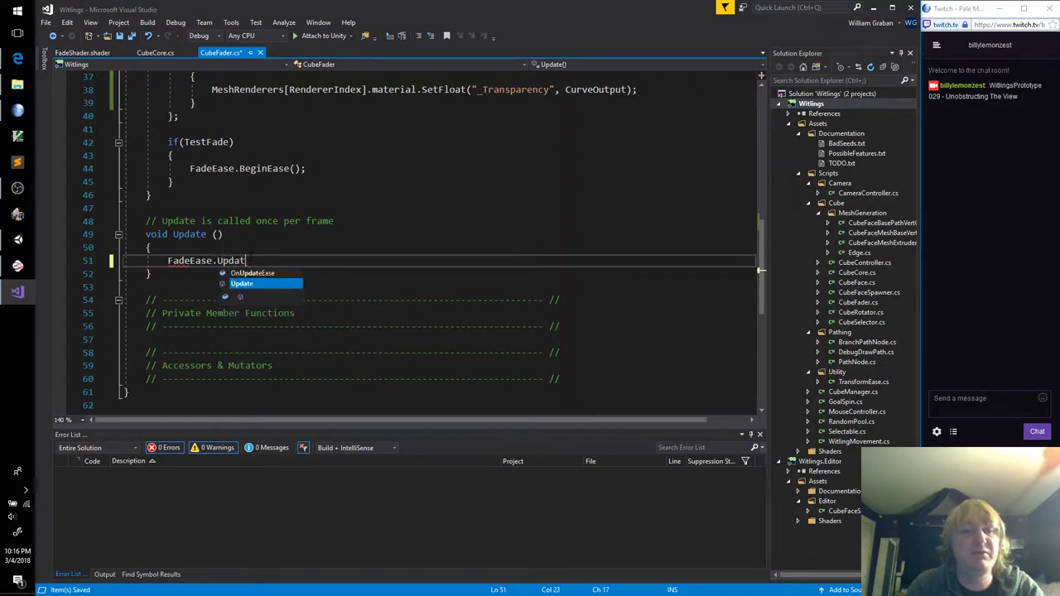
pyautogui.write('e();')
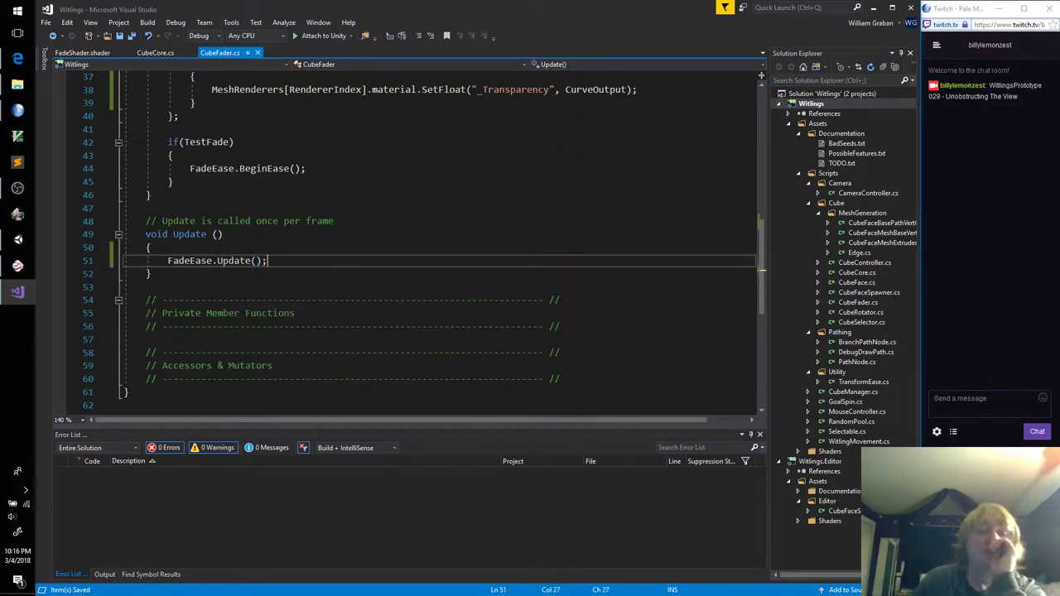
pyautogui.scroll(3, 317, 309)
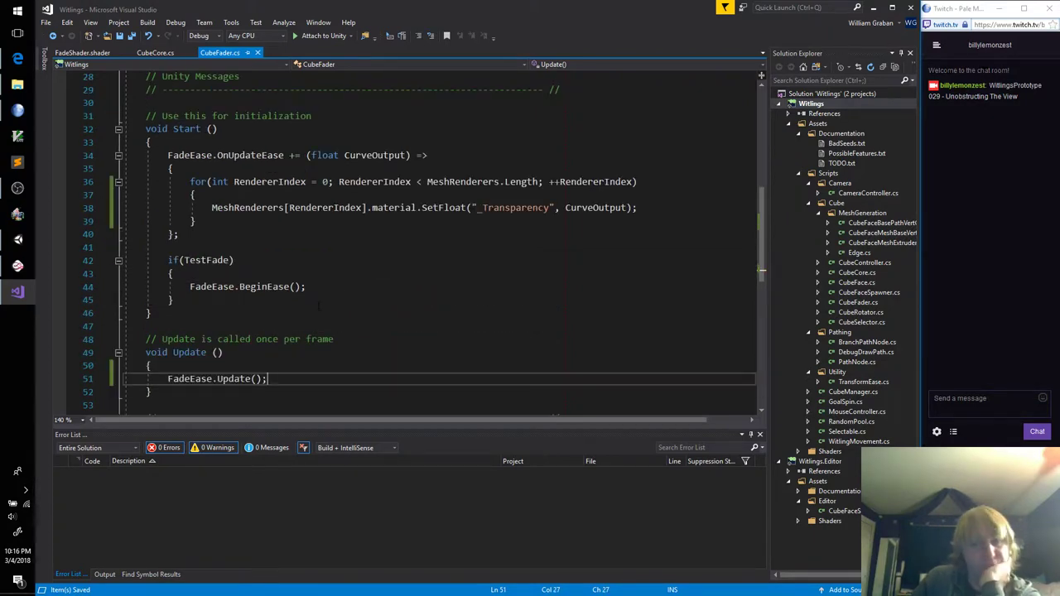
# Enable Test Fade on the Cube Fader and apply the descending ease preset to Fade Ease
pyautogui.click(18, 240)
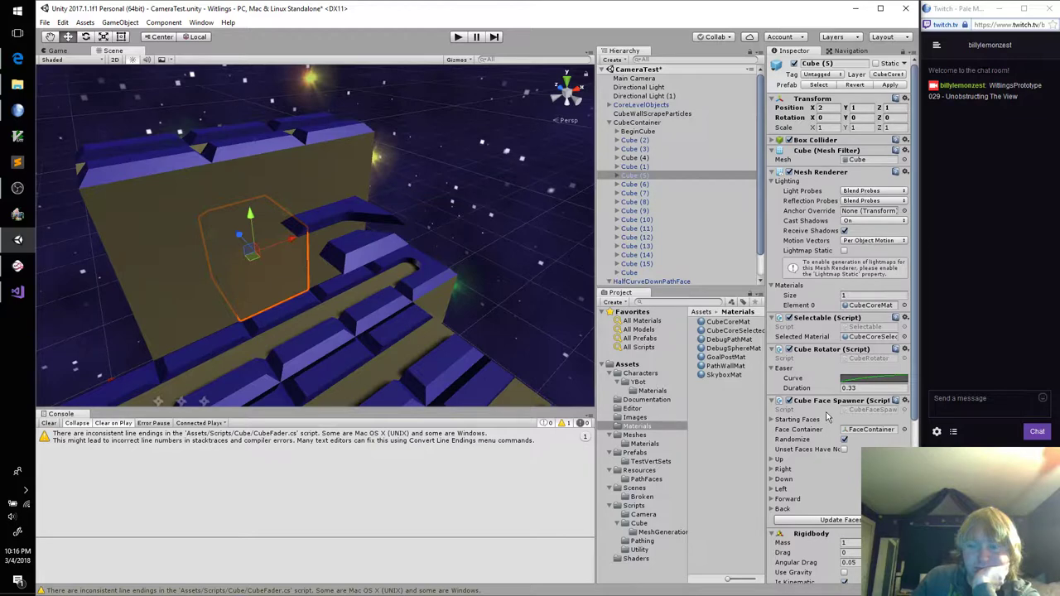
pyautogui.scroll(-7, 826, 417)
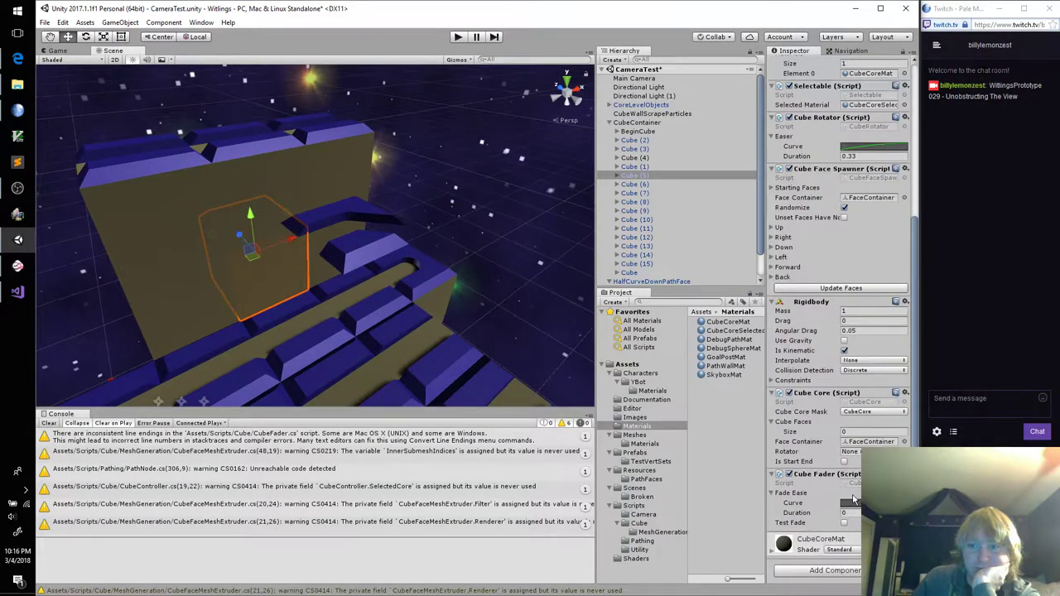
pyautogui.click(845, 523)
pyautogui.click(851, 503)
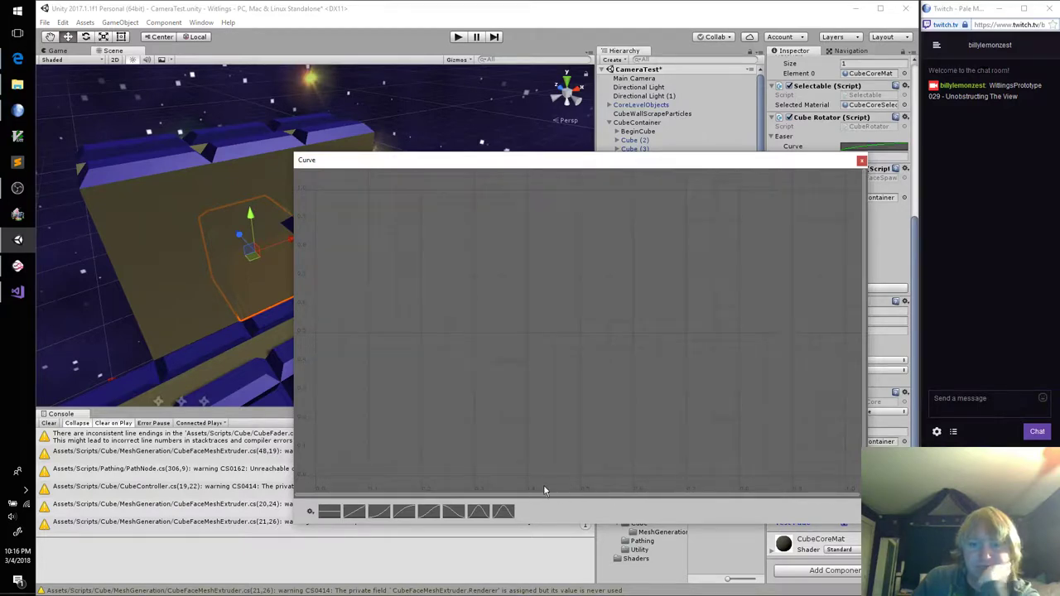
pyautogui.click(454, 512)
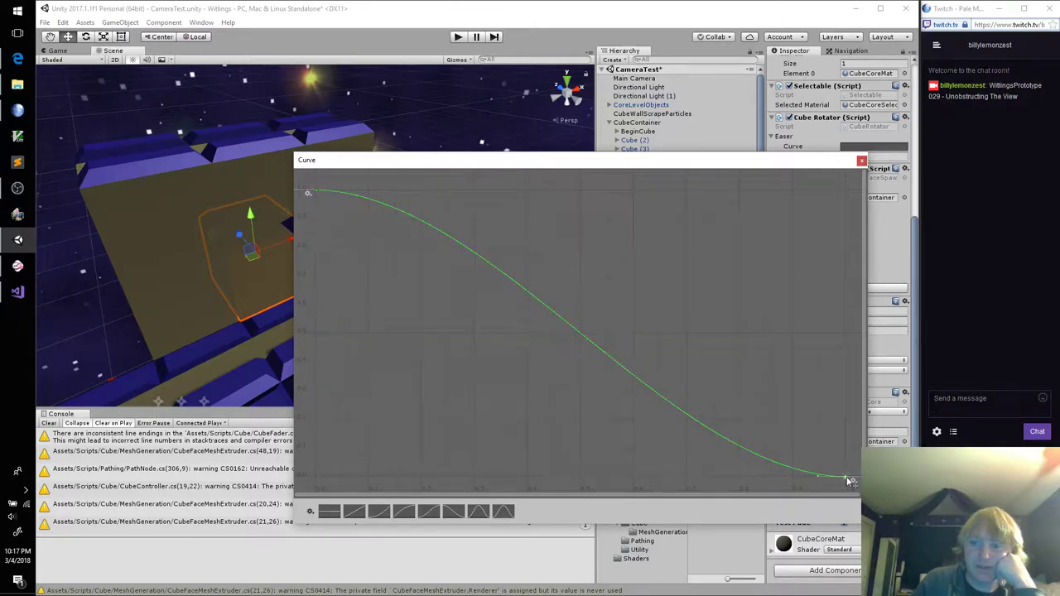
# Set the curve's last key value to 0.3, then close the curve editor
pyautogui.rightClick(846, 480)
pyautogui.click(878, 365)
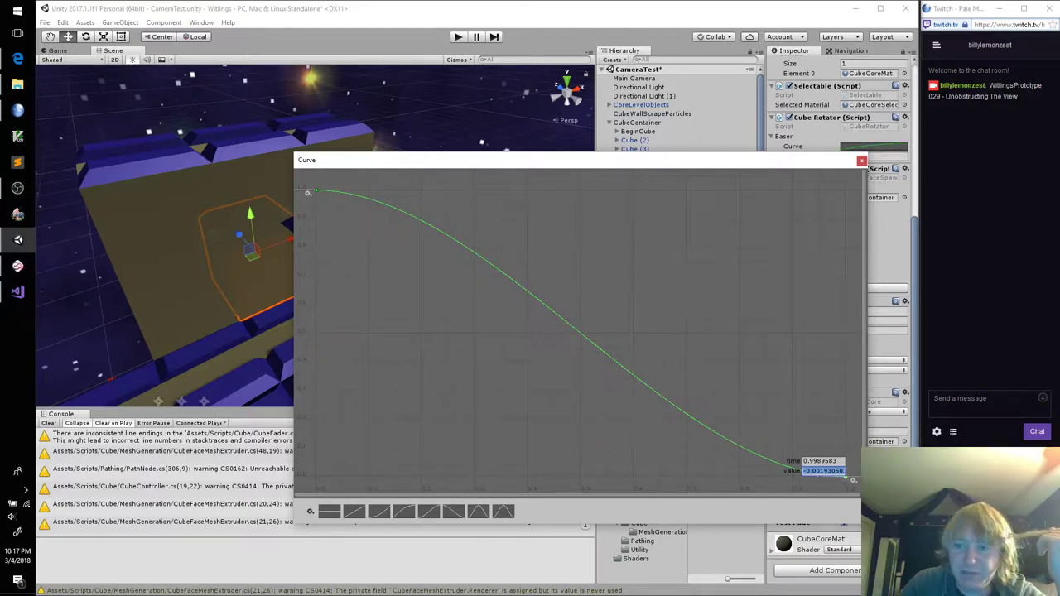
pyautogui.write('3')
pyautogui.press('Return')
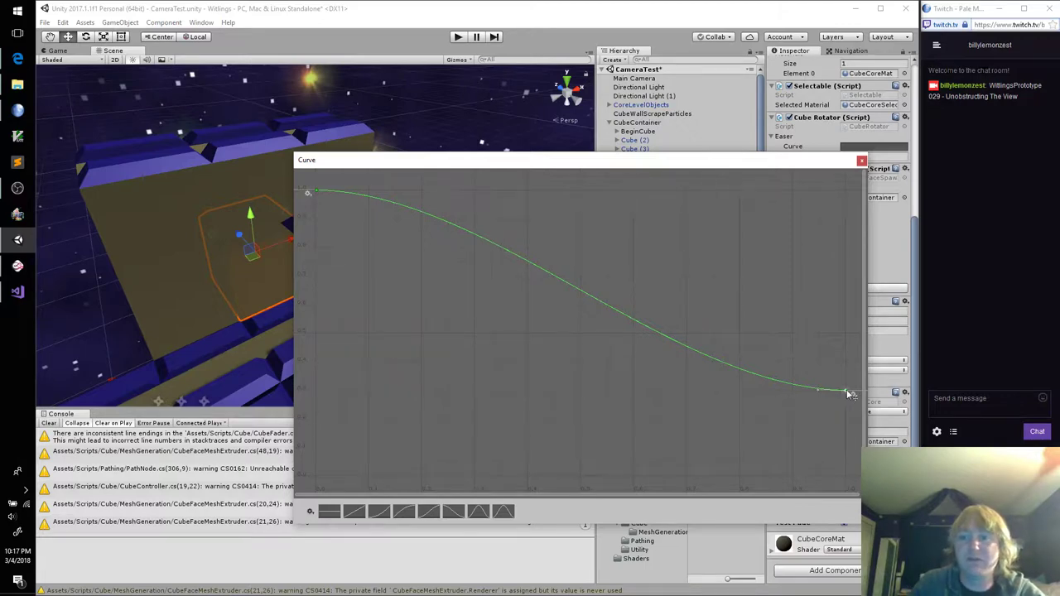
pyautogui.rightClick(845, 389)
pyautogui.click(873, 417)
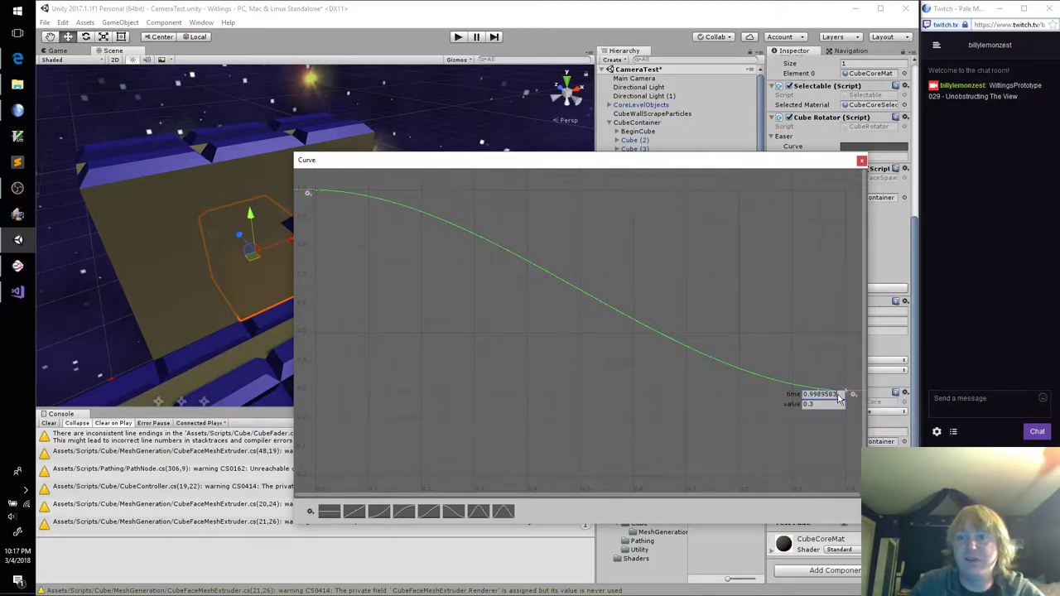
pyautogui.press('Return')
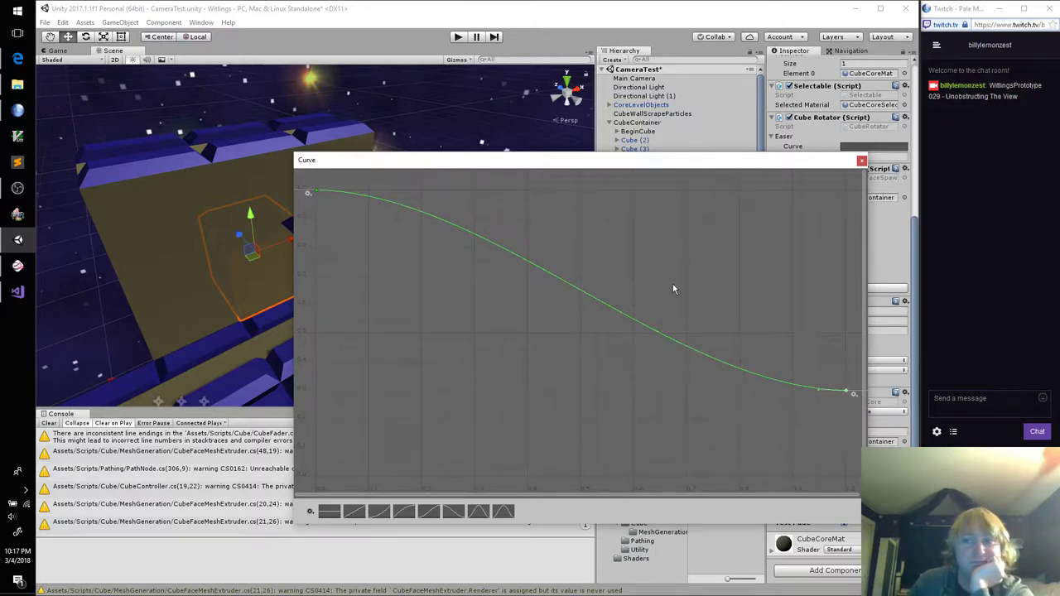
pyautogui.click(861, 159)
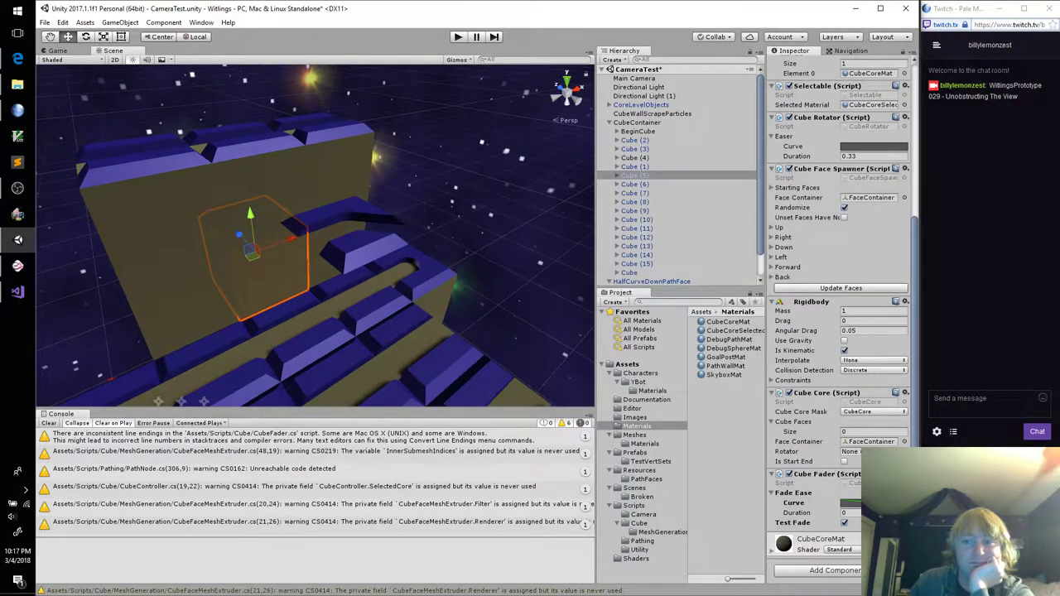
pyautogui.click(849, 513)
pyautogui.write('2')
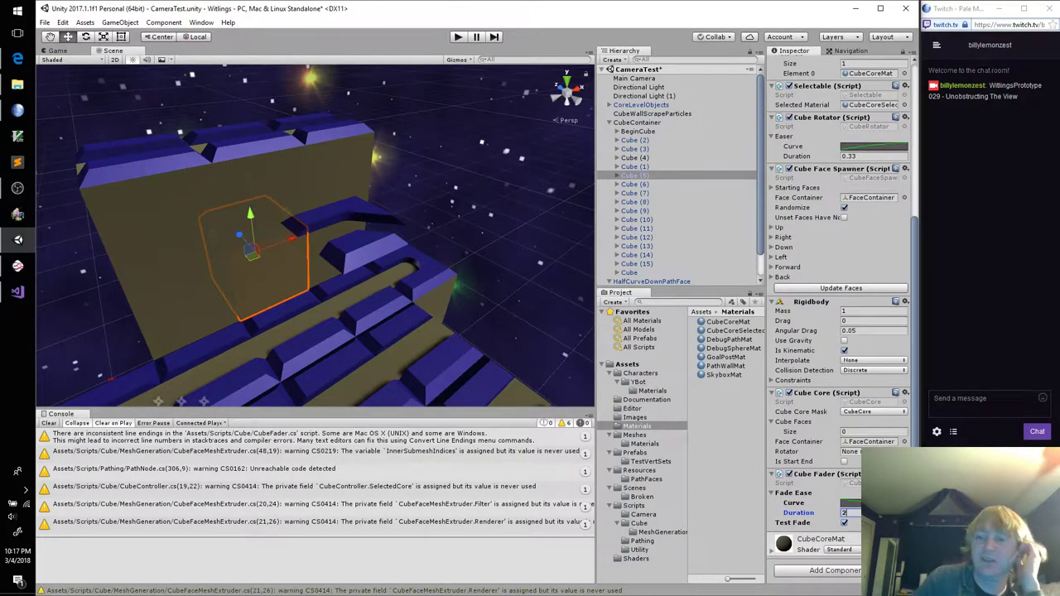
pyautogui.click(458, 37)
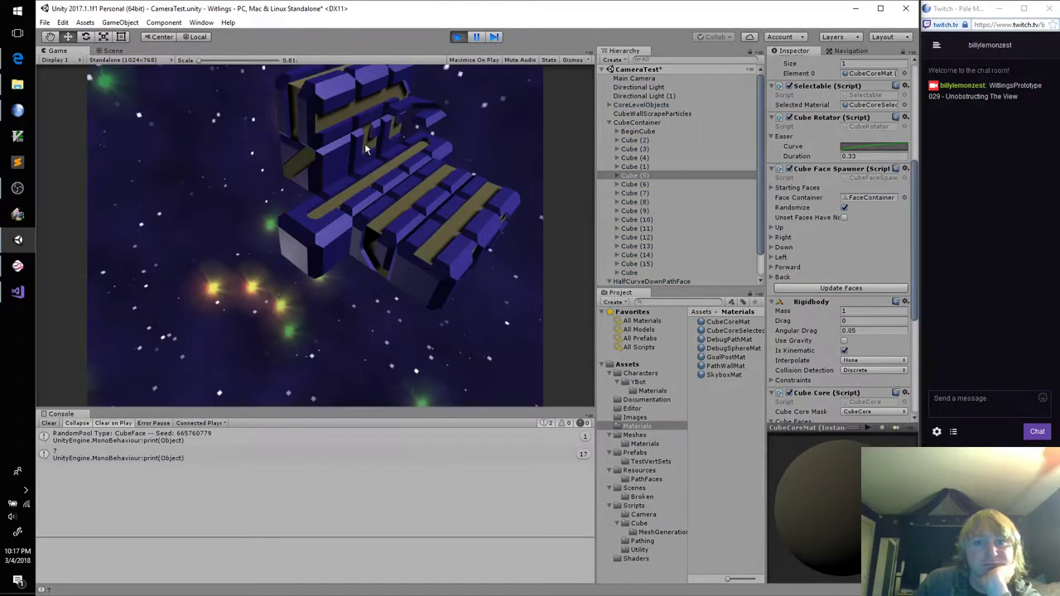
pyautogui.click(374, 211)
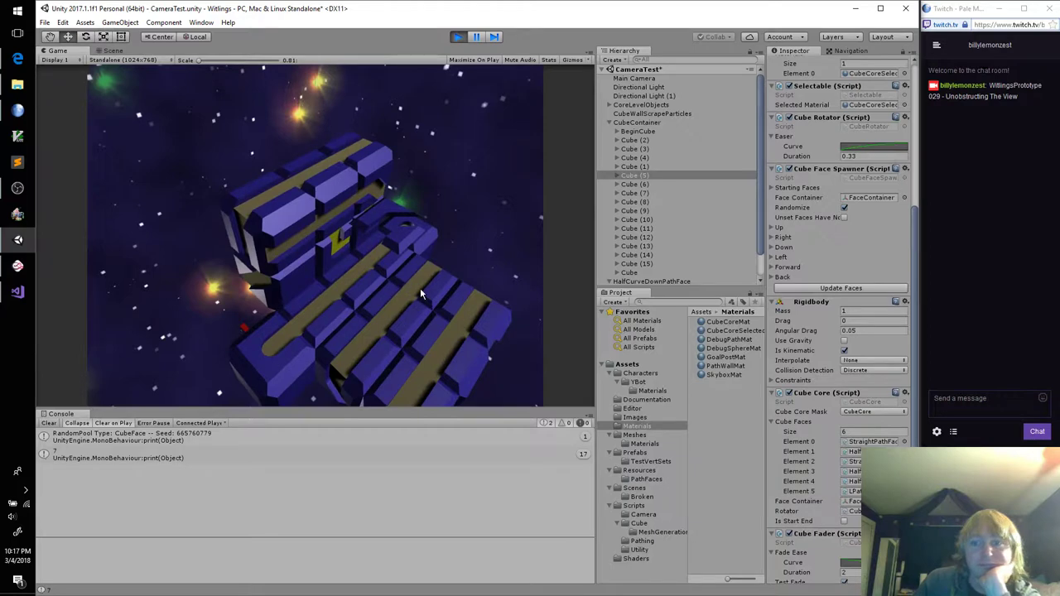
pyautogui.scroll(-3, 810, 389)
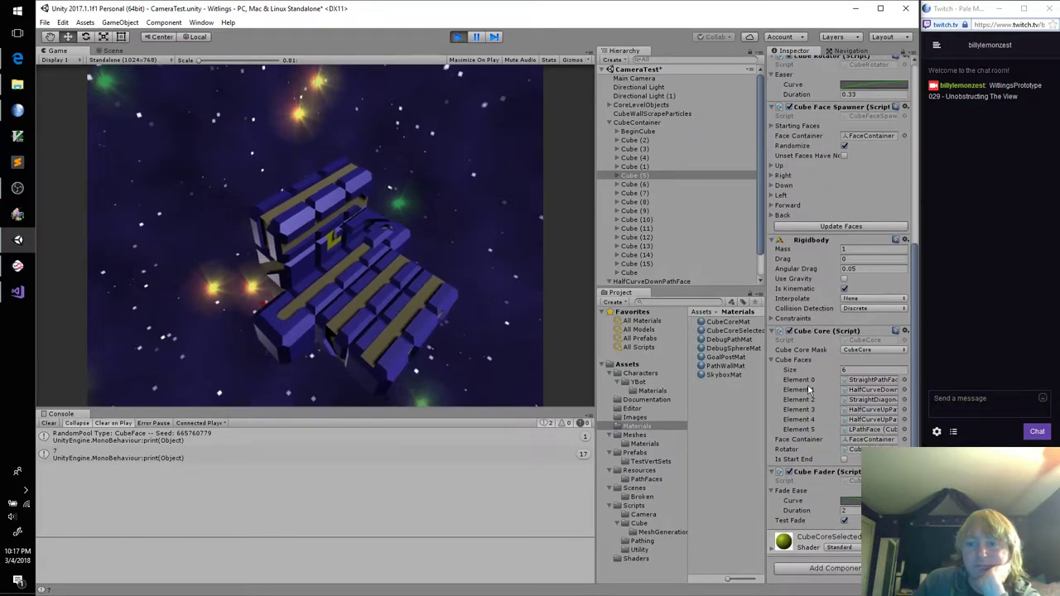
pyautogui.scroll(3, 810, 389)
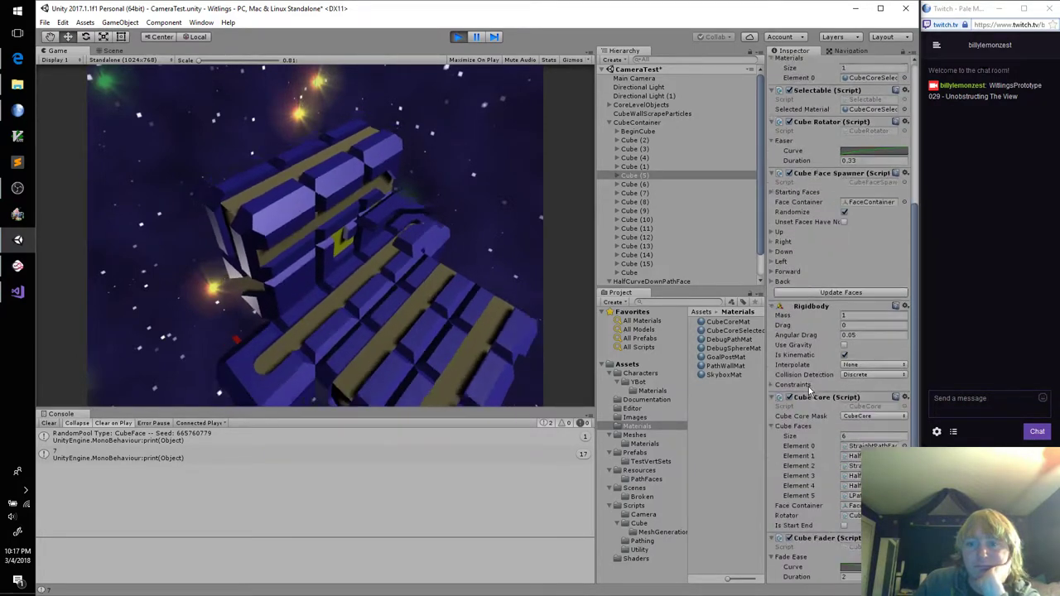
pyautogui.scroll(-3, 809, 387)
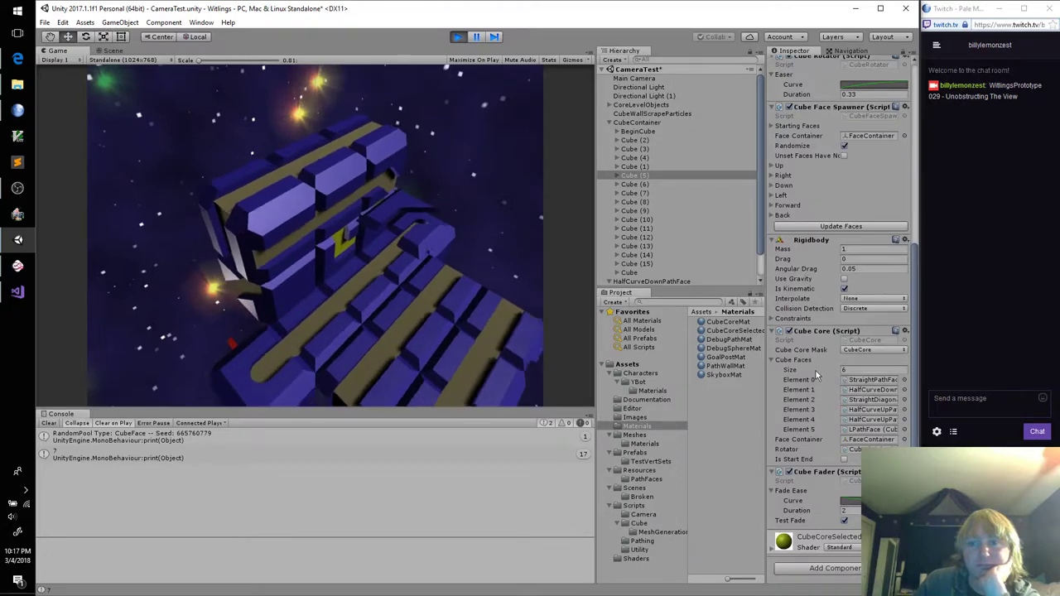
pyautogui.scroll(12, 817, 374)
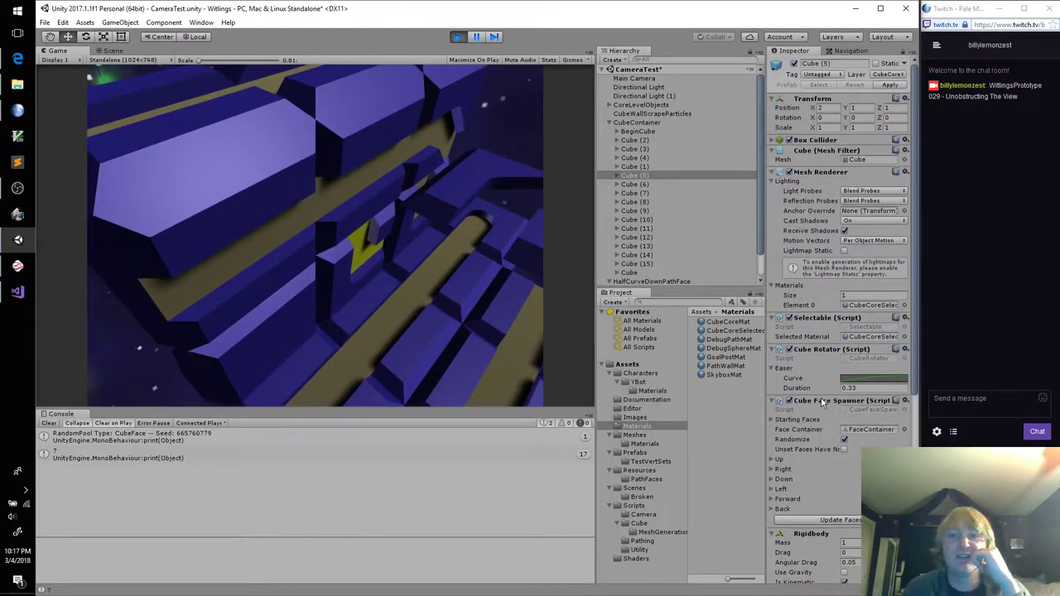
pyautogui.scroll(-3, 820, 399)
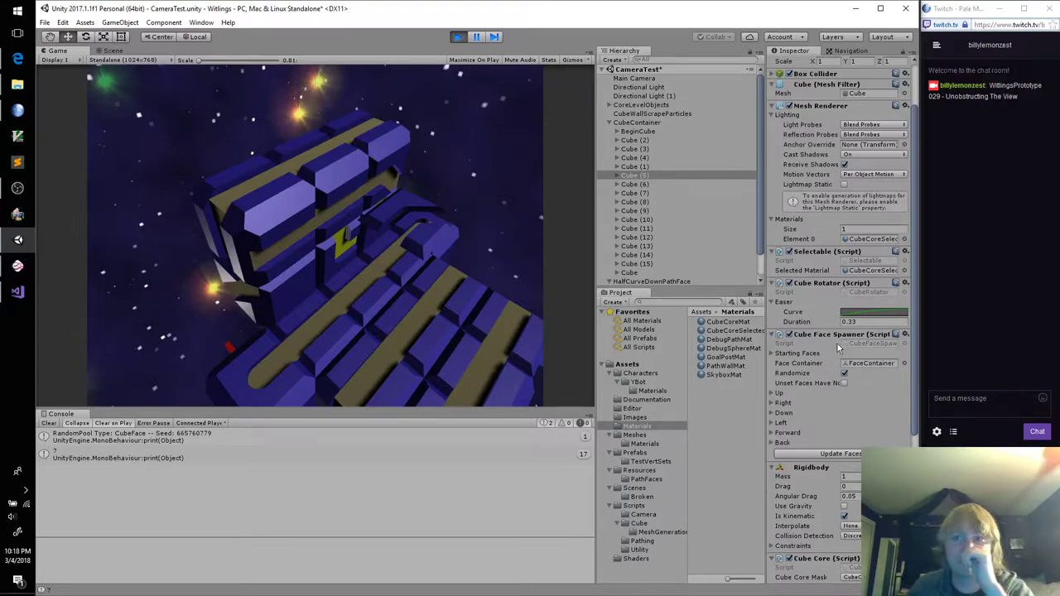
pyautogui.scroll(-5, 837, 389)
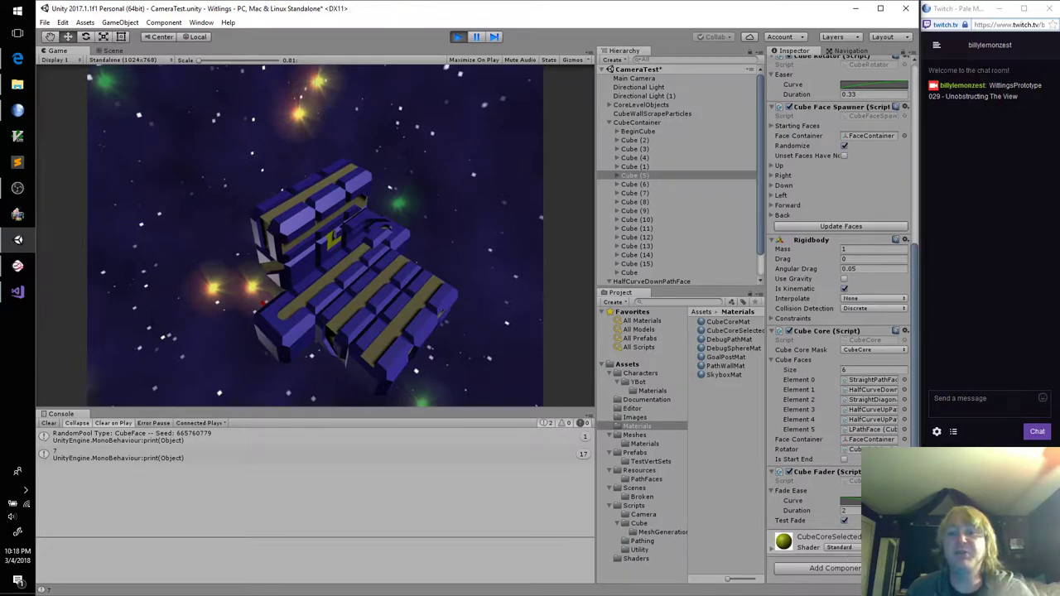
# Expand Cube (5) > FaceContainer > BackFace > LPathFace > Meshes, select PathWalls, and expand PathWallMat
pyautogui.click(623, 176)
pyautogui.click(617, 176)
pyautogui.click(625, 185)
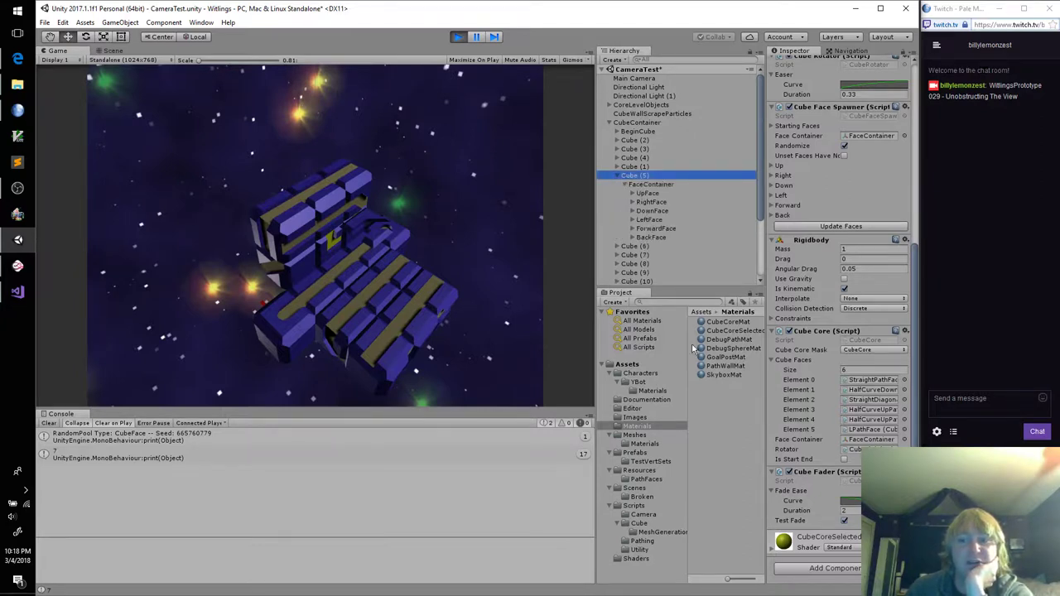
pyautogui.click(659, 194)
pyautogui.click(663, 203)
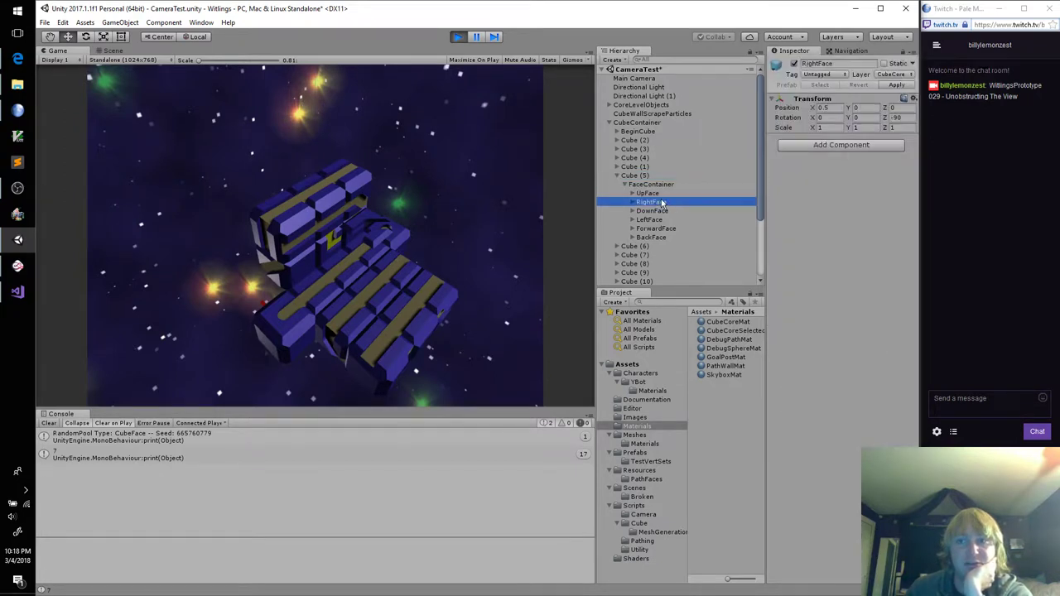
pyautogui.click(632, 194)
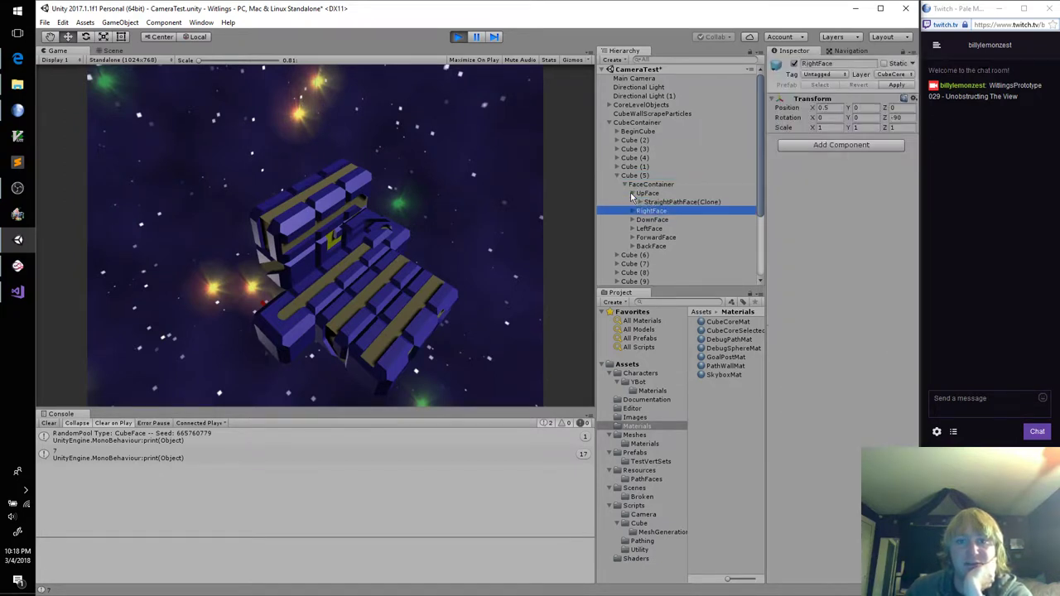
pyautogui.click(633, 246)
pyautogui.click(640, 255)
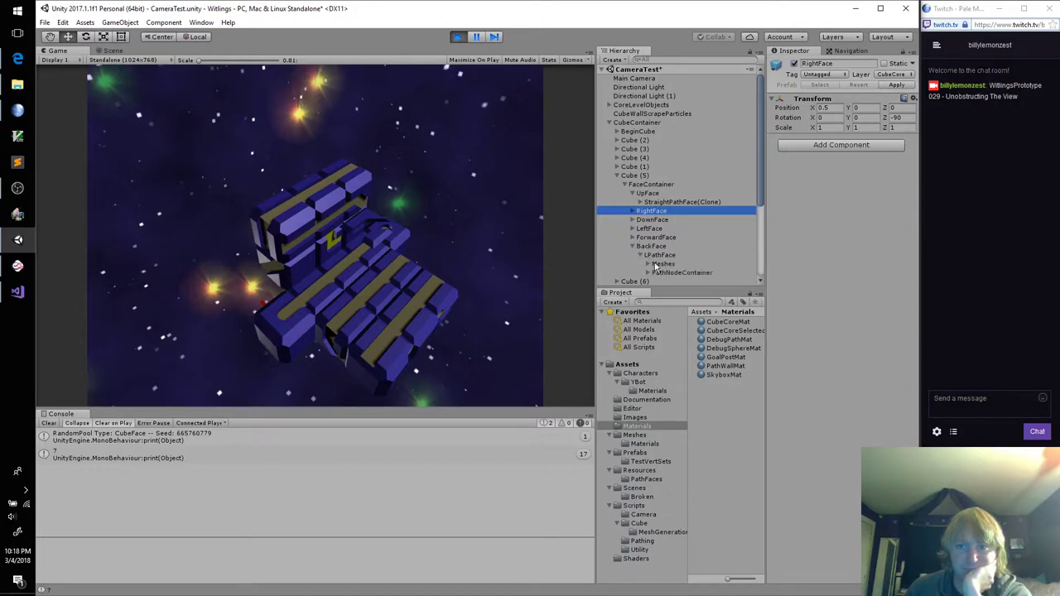
pyautogui.click(648, 264)
pyautogui.click(675, 273)
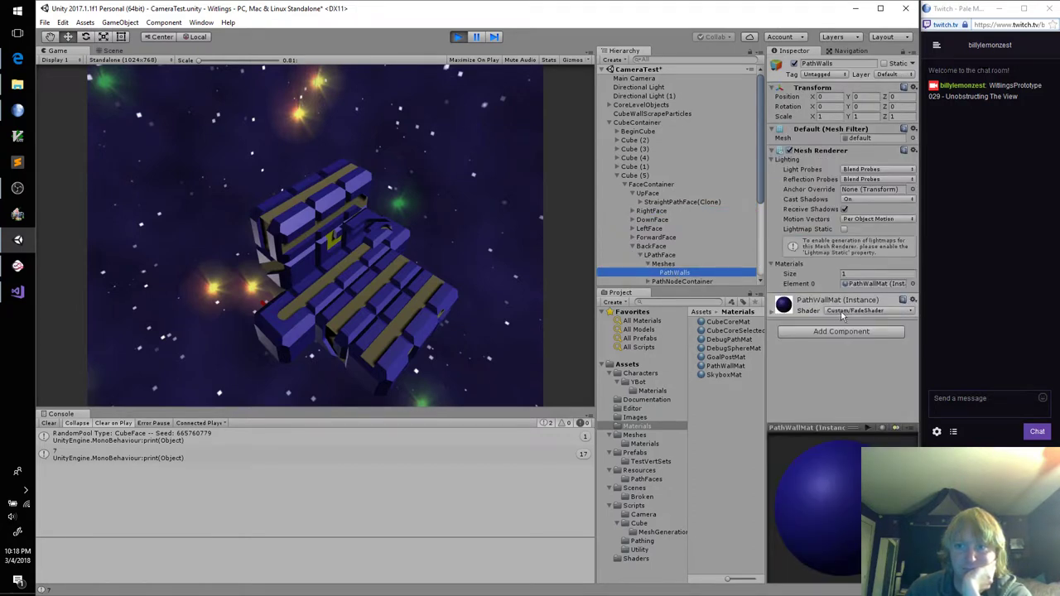
pyautogui.click(772, 312)
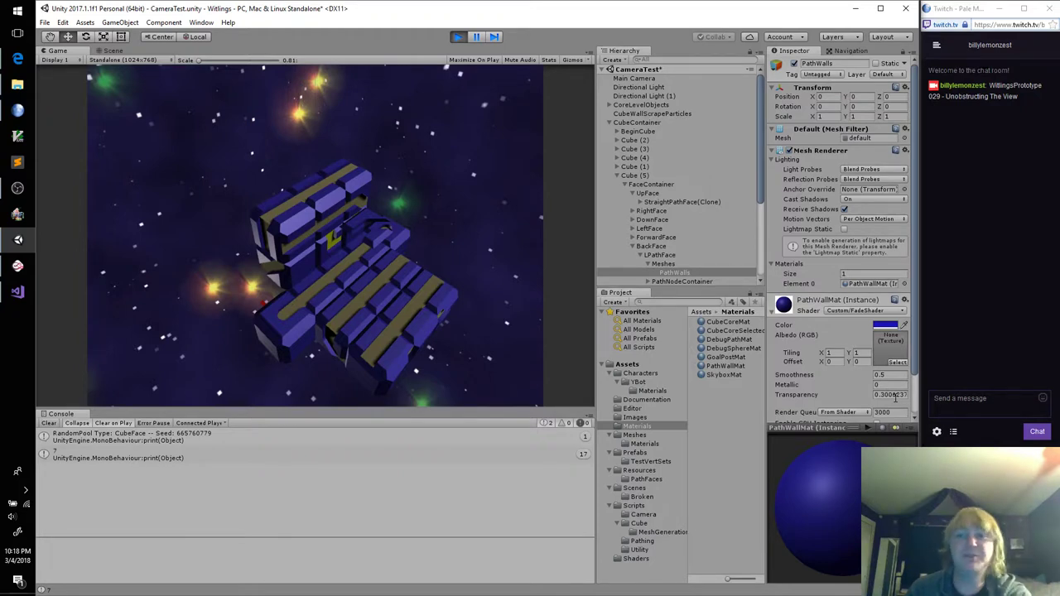
# Restart Play and open PathWalls' PathWallMat properties under Cube (5) > LPathFace > Meshes
pyautogui.click(457, 36)
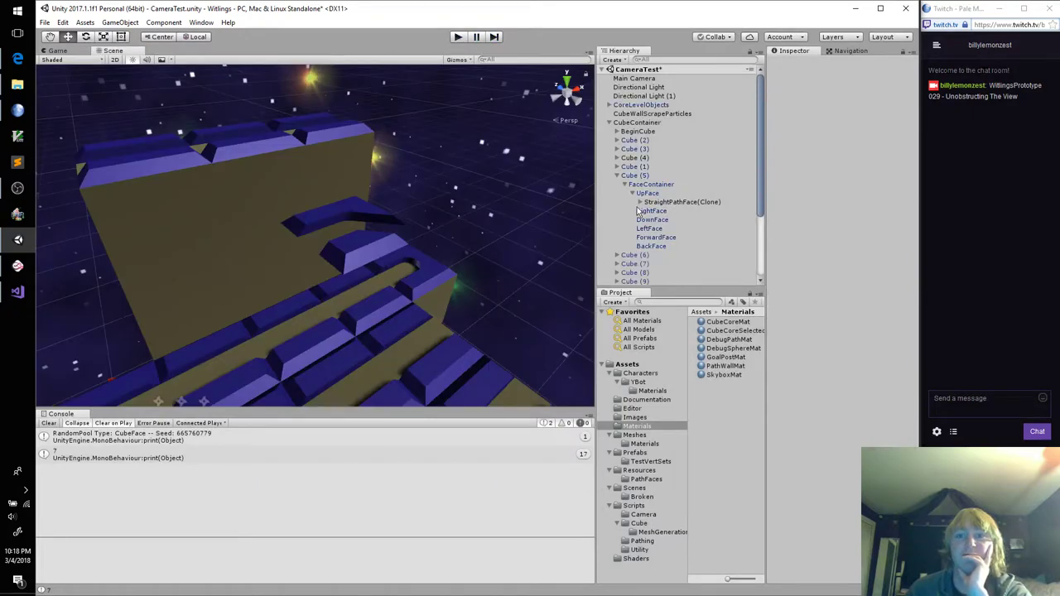
pyautogui.click(458, 37)
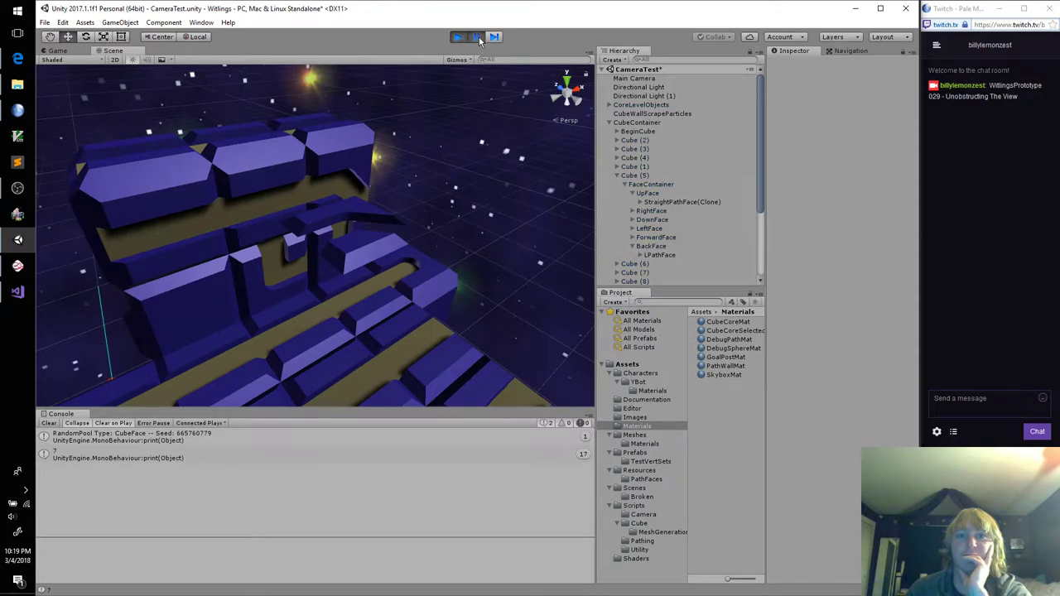
pyautogui.click(276, 283)
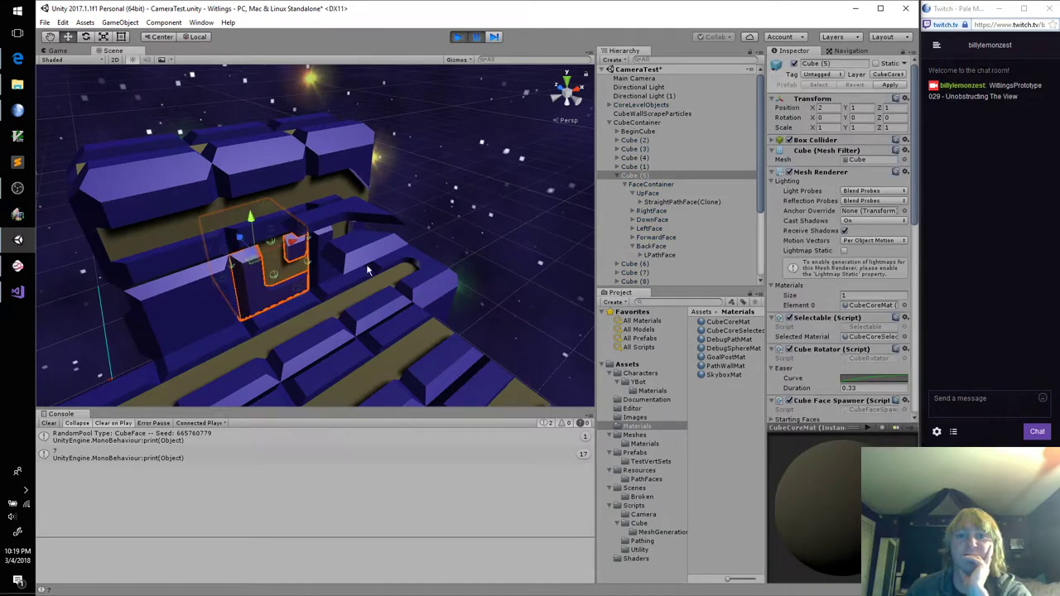
pyautogui.click(651, 255)
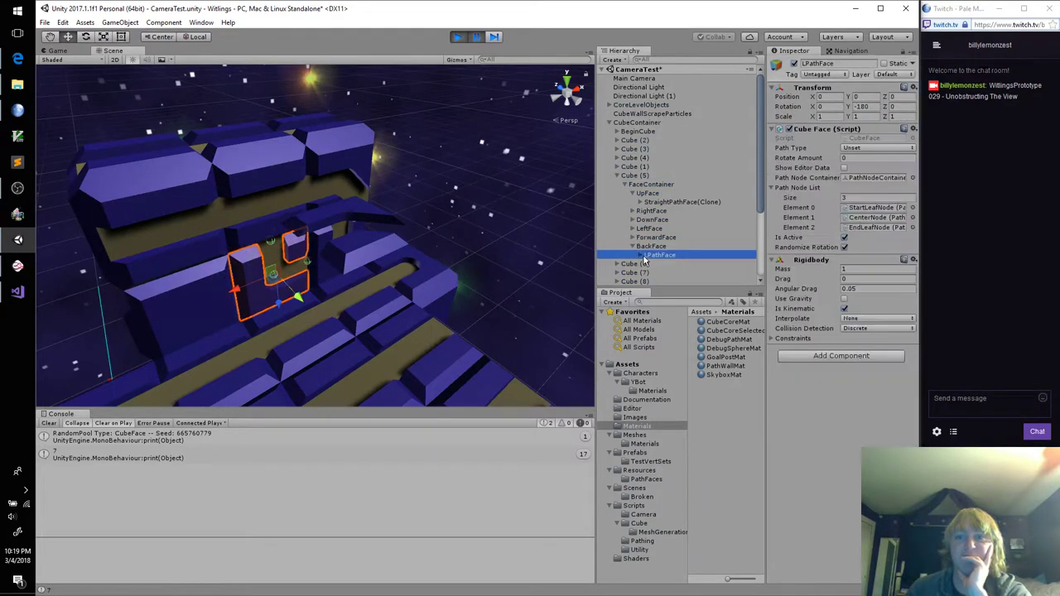
pyautogui.click(640, 255)
pyautogui.click(647, 264)
pyautogui.click(673, 273)
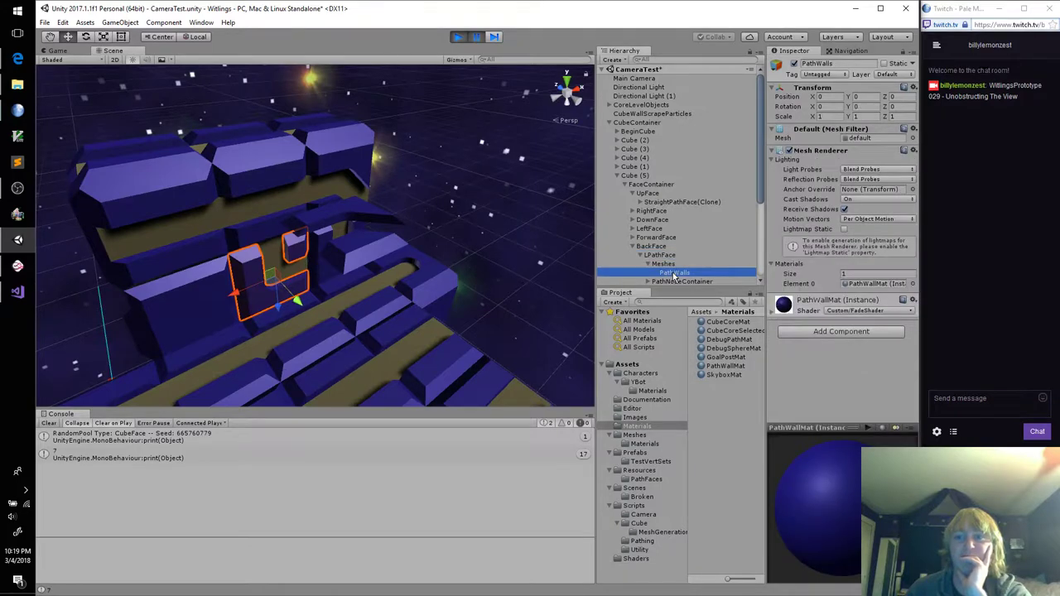
pyautogui.click(772, 312)
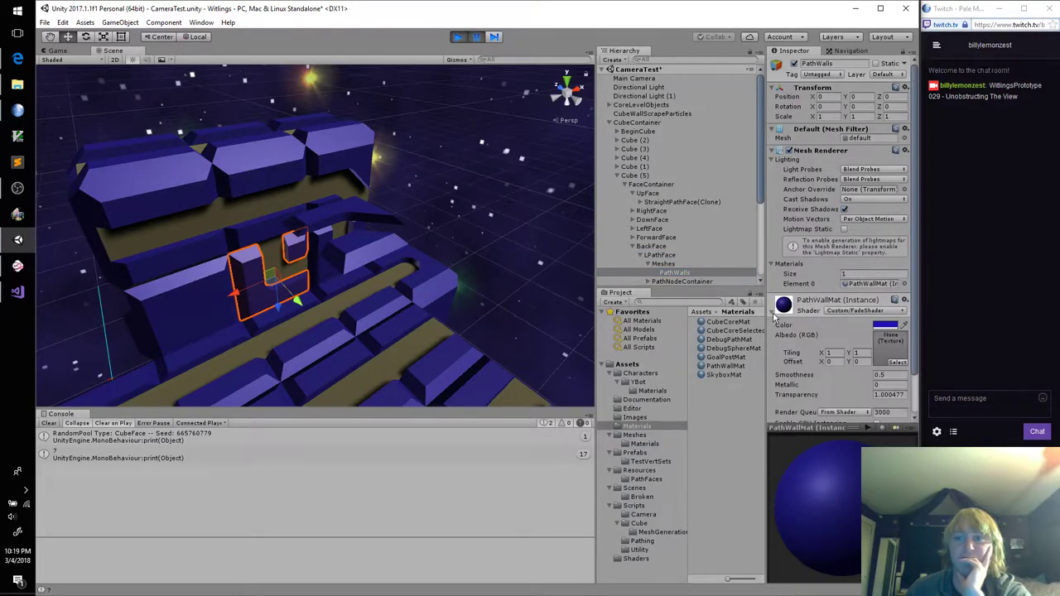
# Pause to read the Transparency at about 0.3, then stop Play and return to Visual Studio
pyautogui.click(477, 38)
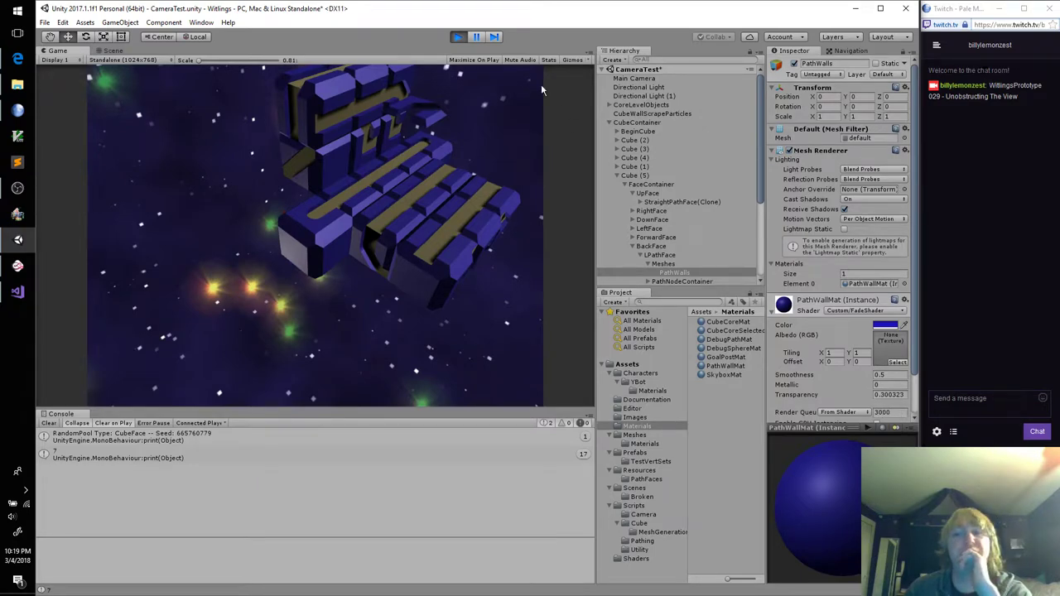
pyautogui.click(455, 36)
pyautogui.click(17, 292)
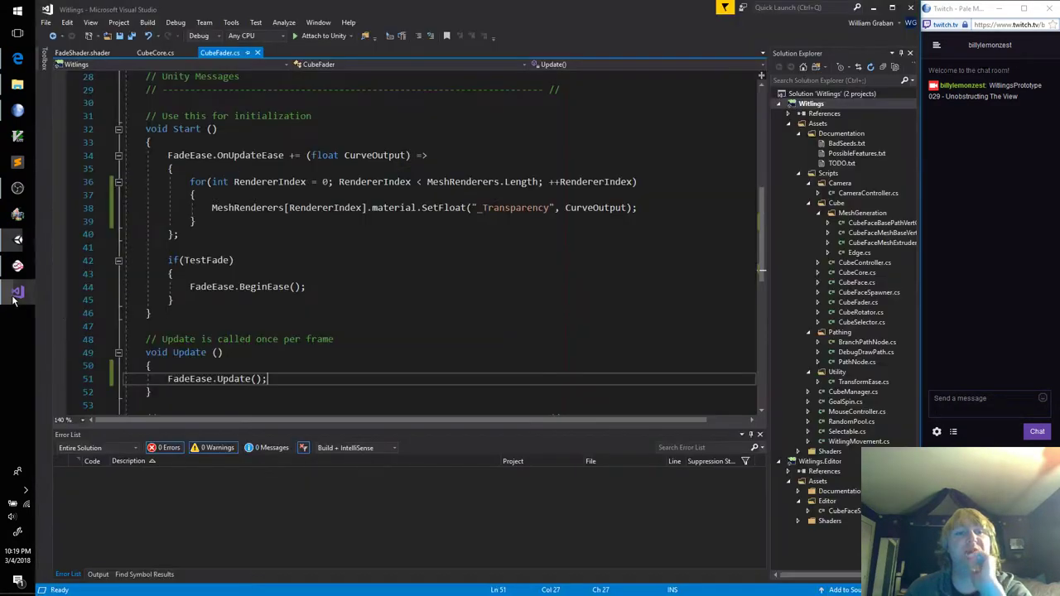
# Check CubeFader.cs line 38 setting _Transparency, then select HalfCurveDownPathFace in the Unity scene
pyautogui.click(667, 209)
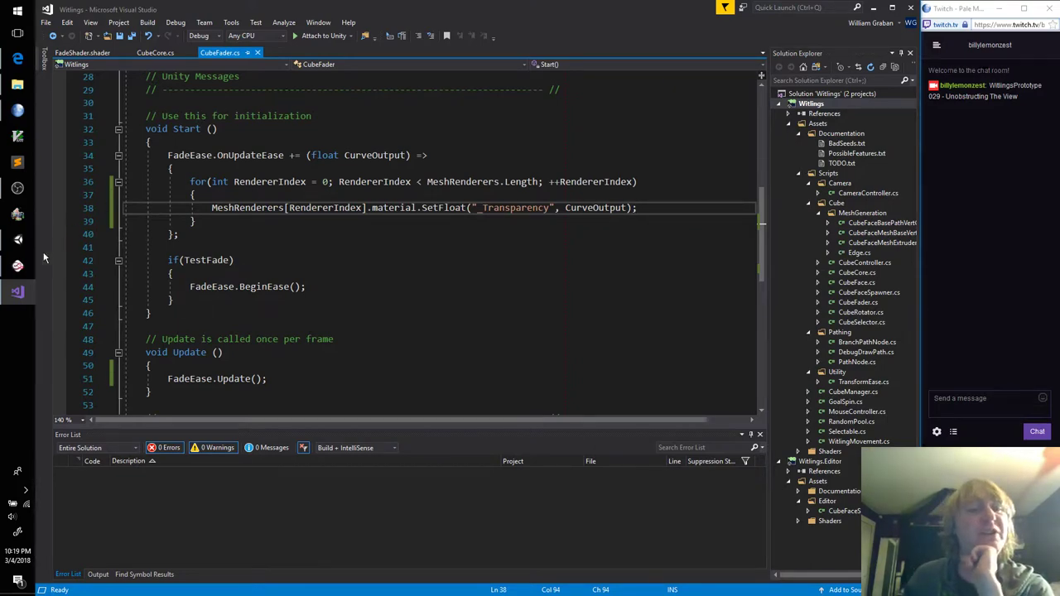
pyautogui.click(17, 240)
pyautogui.click(356, 216)
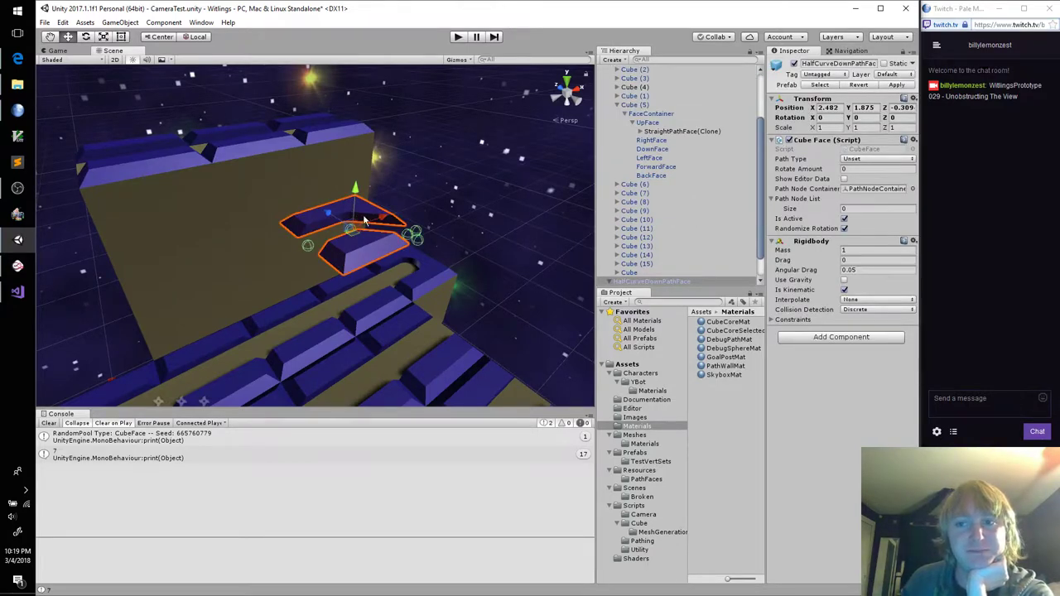
# Search the web for 'unity cg standard surface shader alpha' from the browser's address bar
pyautogui.click(17, 58)
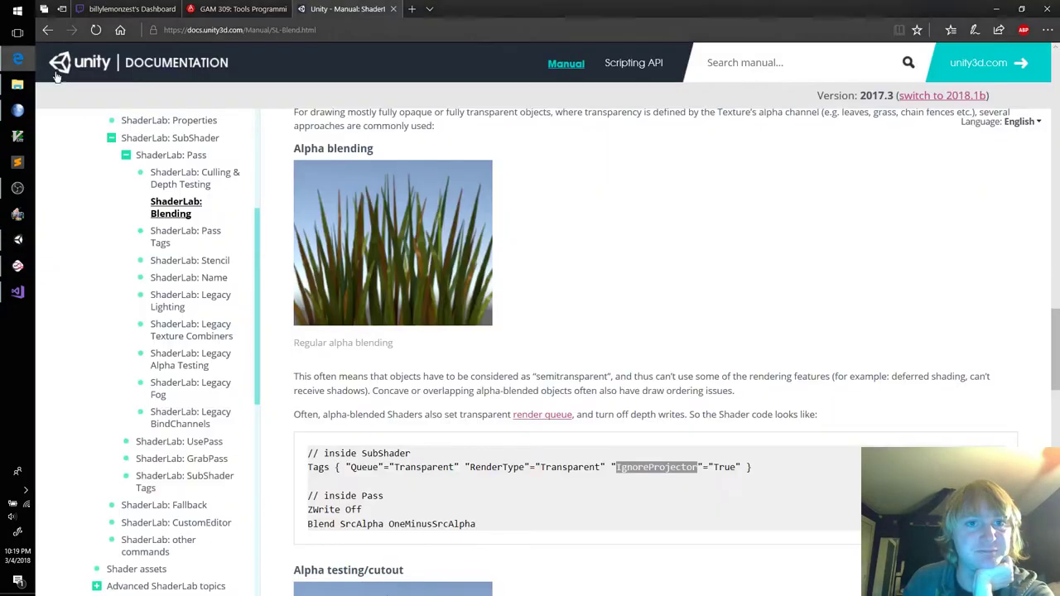
pyautogui.click(385, 31)
pyautogui.write('unity cg')
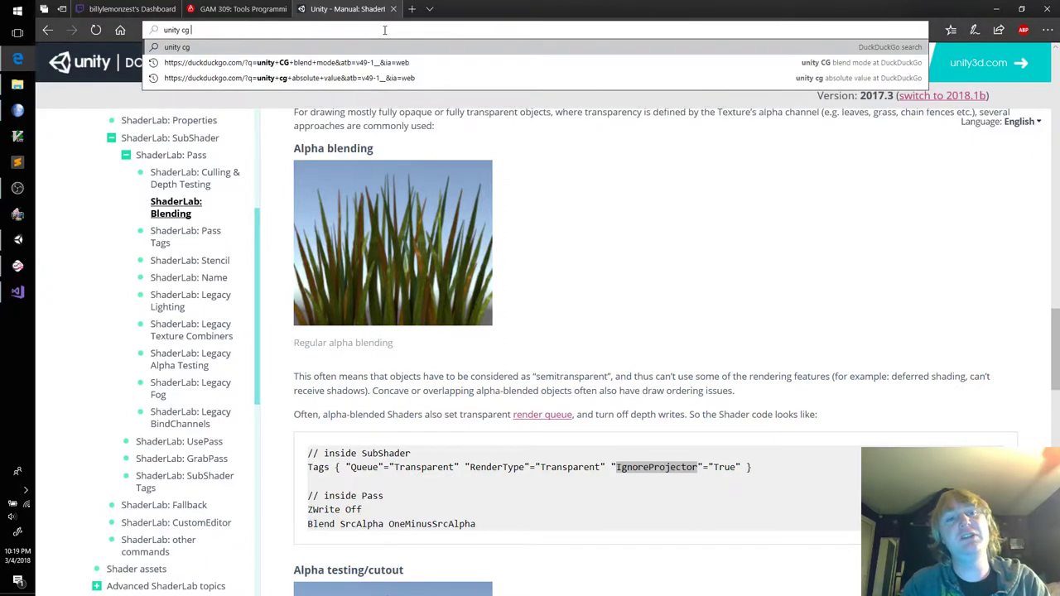
pyautogui.write(' standard ')
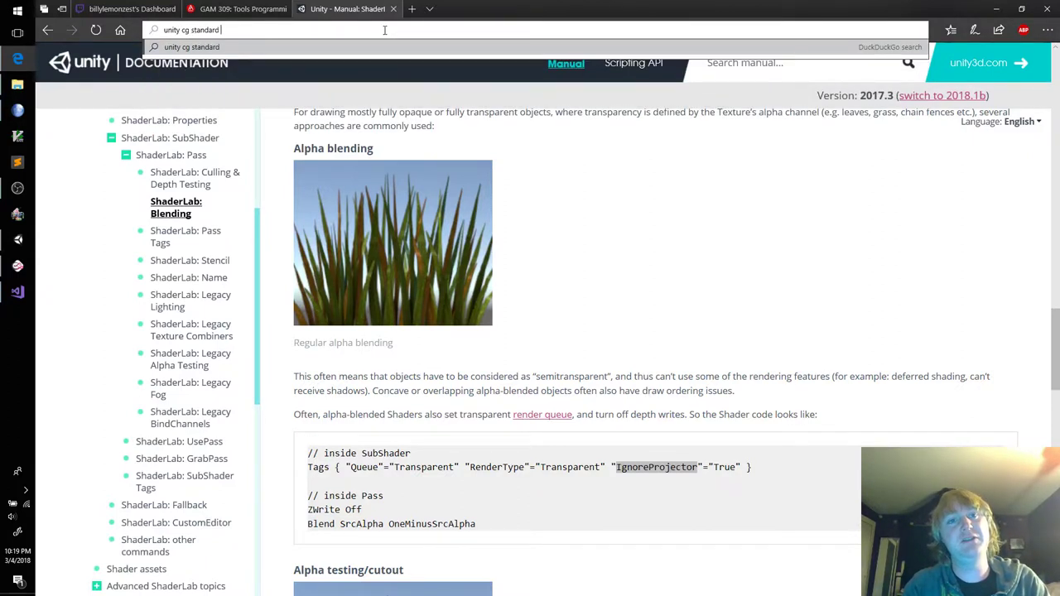
pyautogui.write('surface shad')
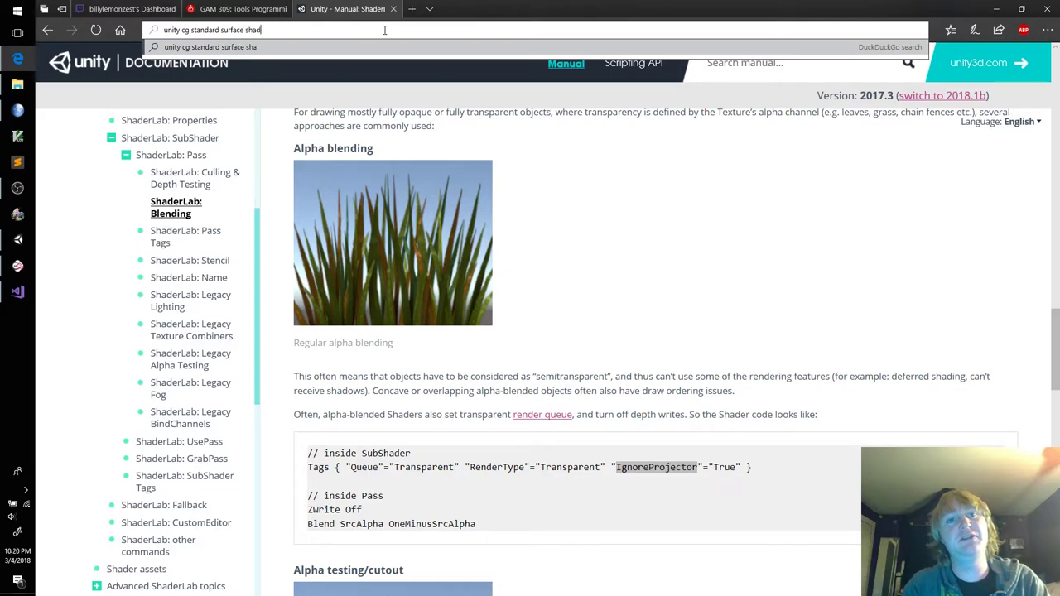
pyautogui.write('er alpha')
pyautogui.press('Return')
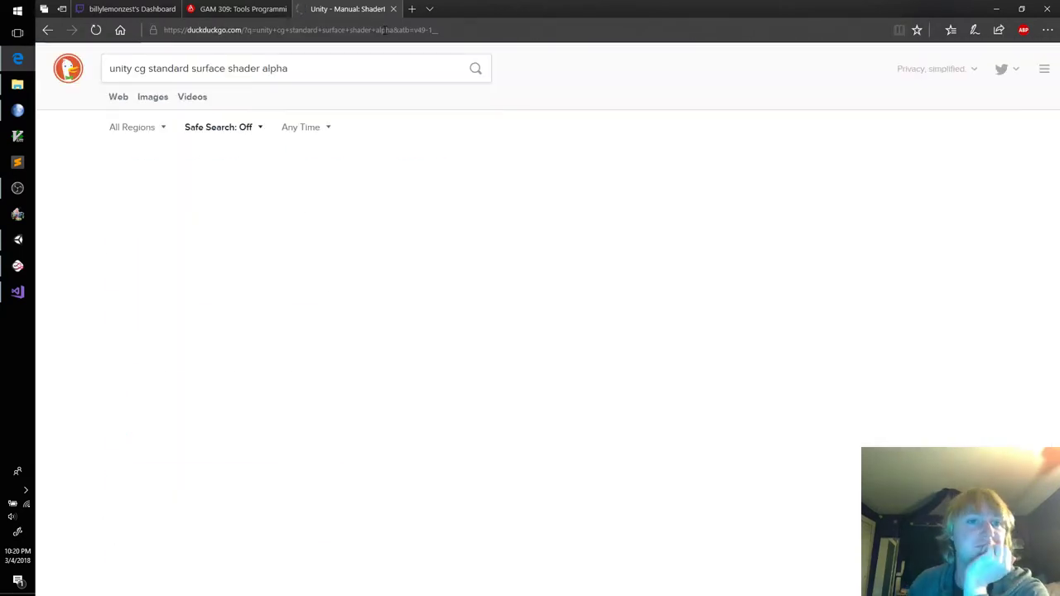
# Open the 'Surface shader does not write alpha value' thread and examine its quoted surf Lambert pragma
pyautogui.click(311, 162)
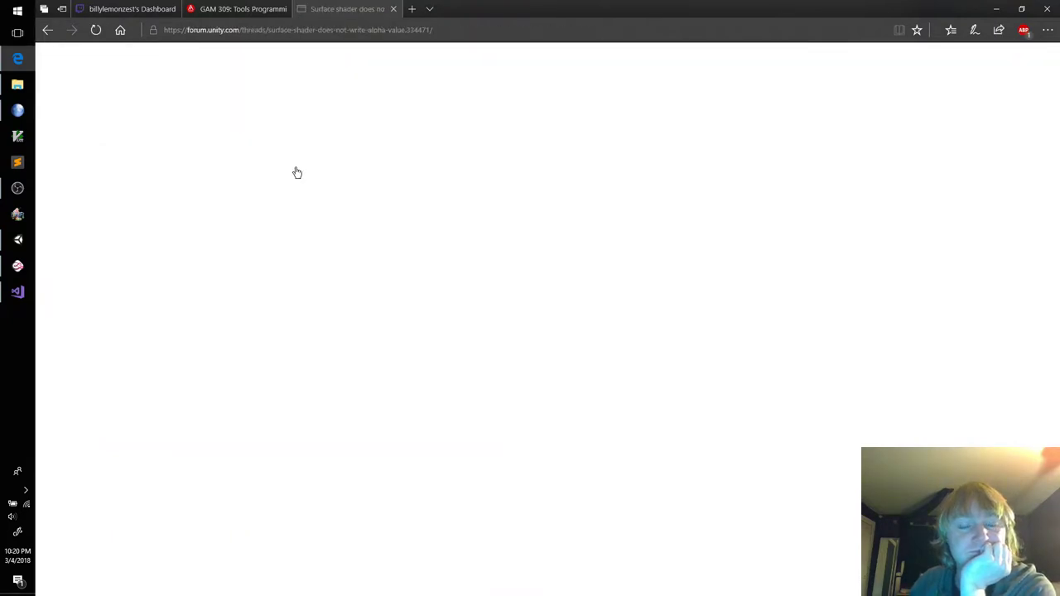
pyautogui.scroll(-10, 209, 327)
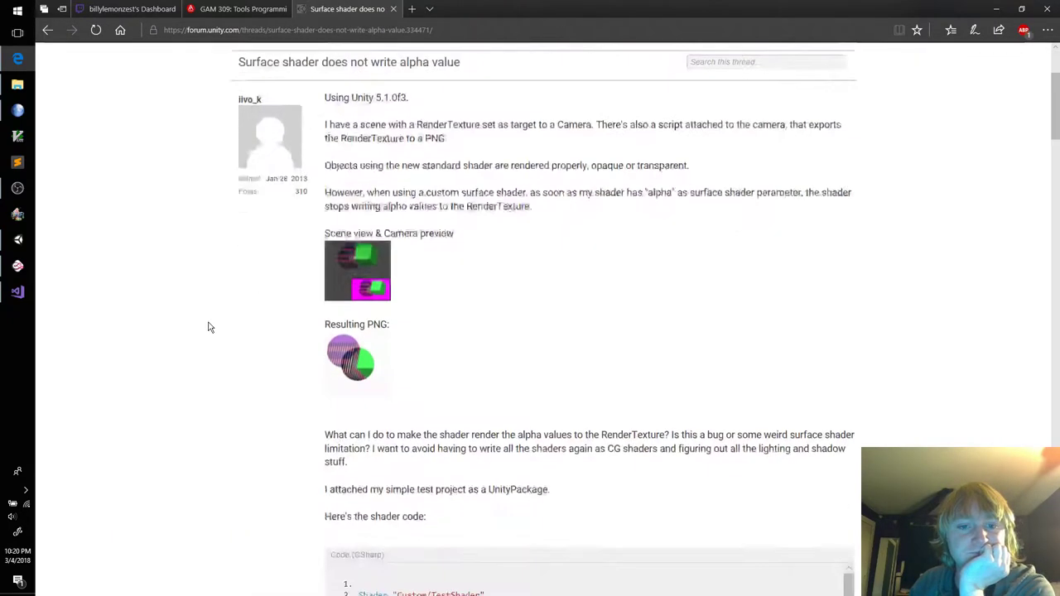
pyautogui.scroll(3, 209, 327)
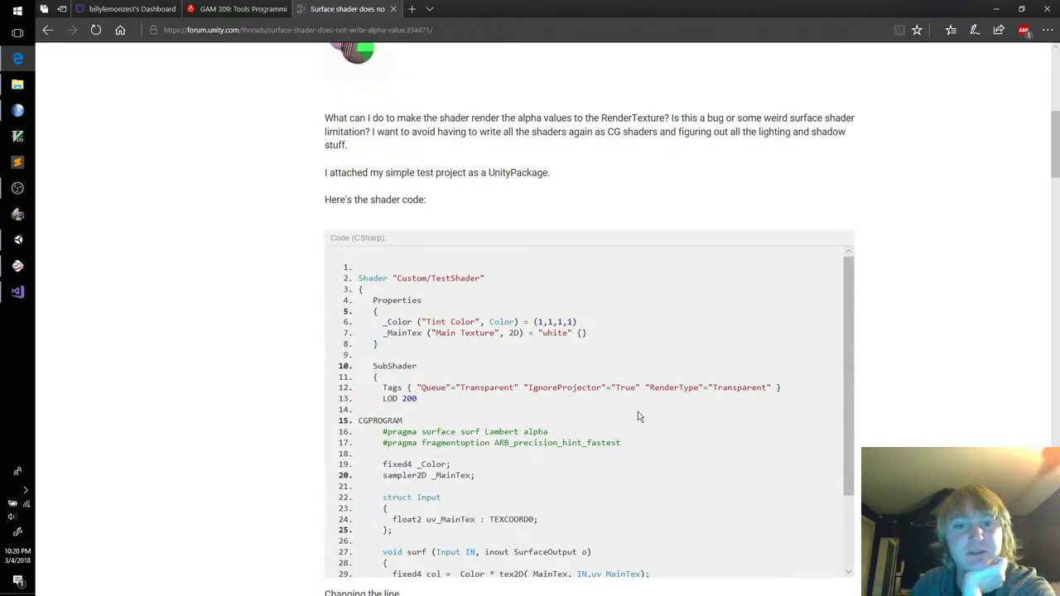
pyautogui.scroll(-3, 599, 427)
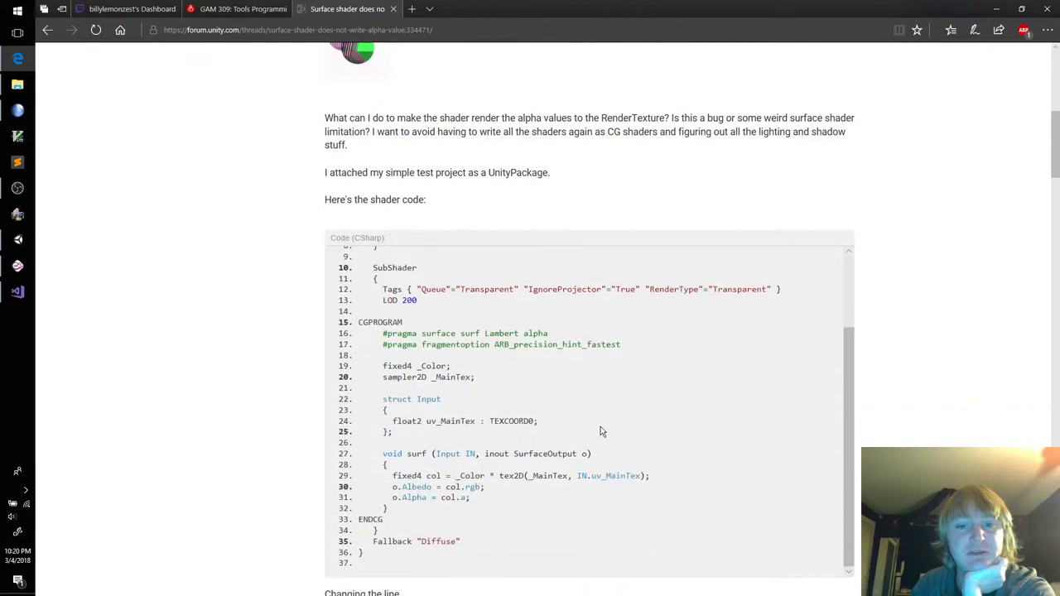
pyautogui.scroll(-3, 273, 401)
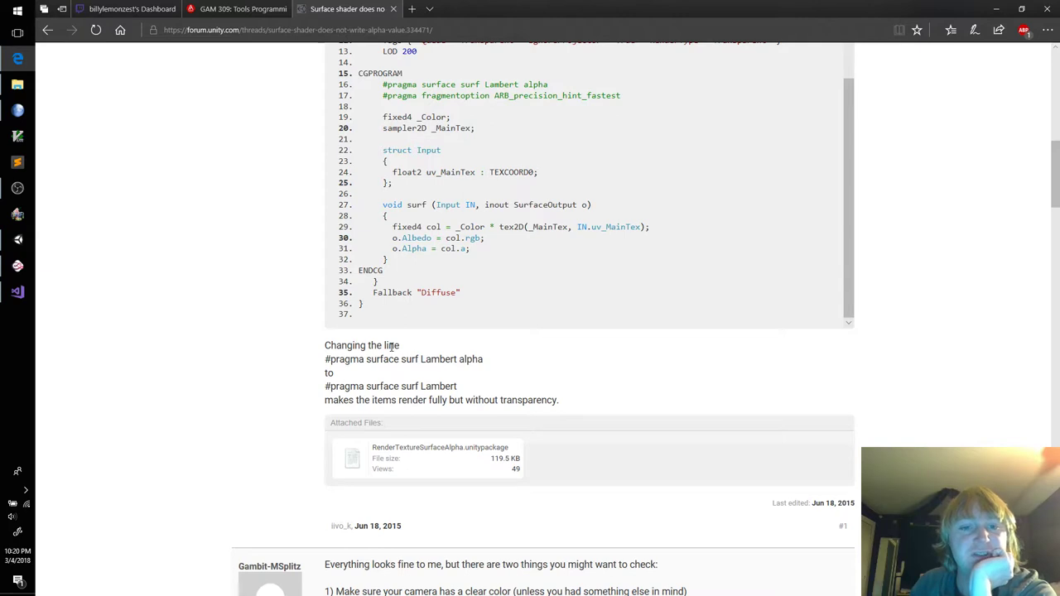
pyautogui.moveTo(402, 361); pyautogui.dragTo(421, 365)
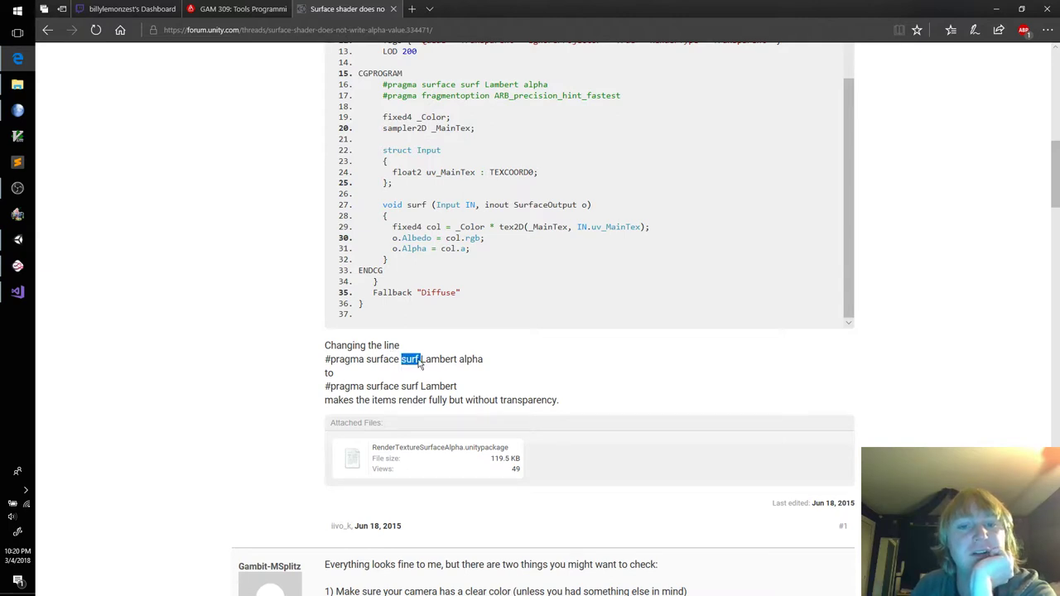
pyautogui.doubleClick(439, 361)
pyautogui.click(385, 359)
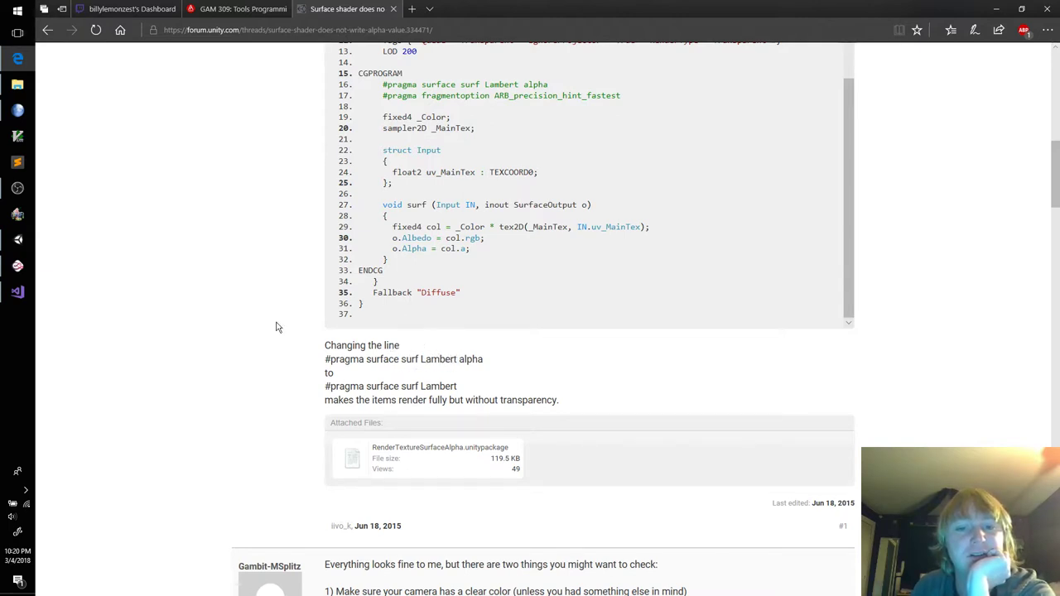
# Read down to Noisecrime's reply about replacing ColorMask RGB with ColorMask RGBA
pyautogui.scroll(-3, 277, 327)
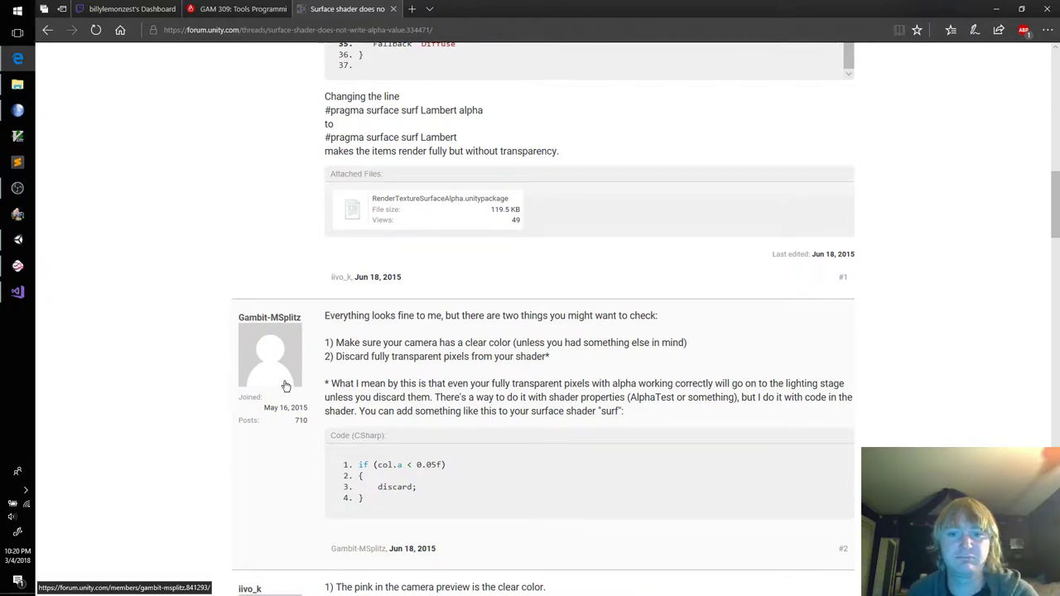
pyautogui.scroll(-3, 180, 374)
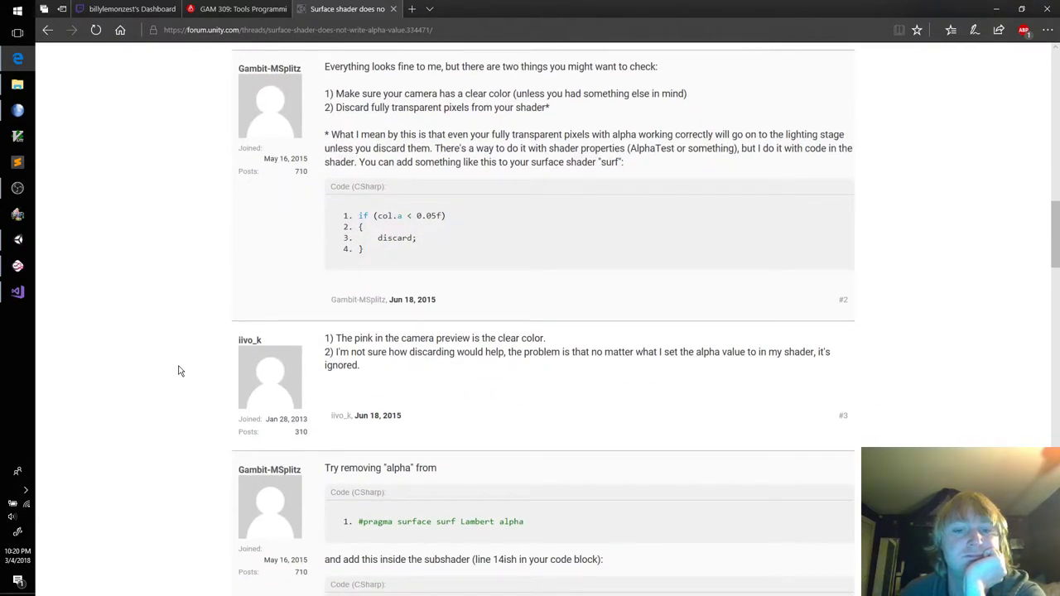
pyautogui.scroll(-6, 178, 381)
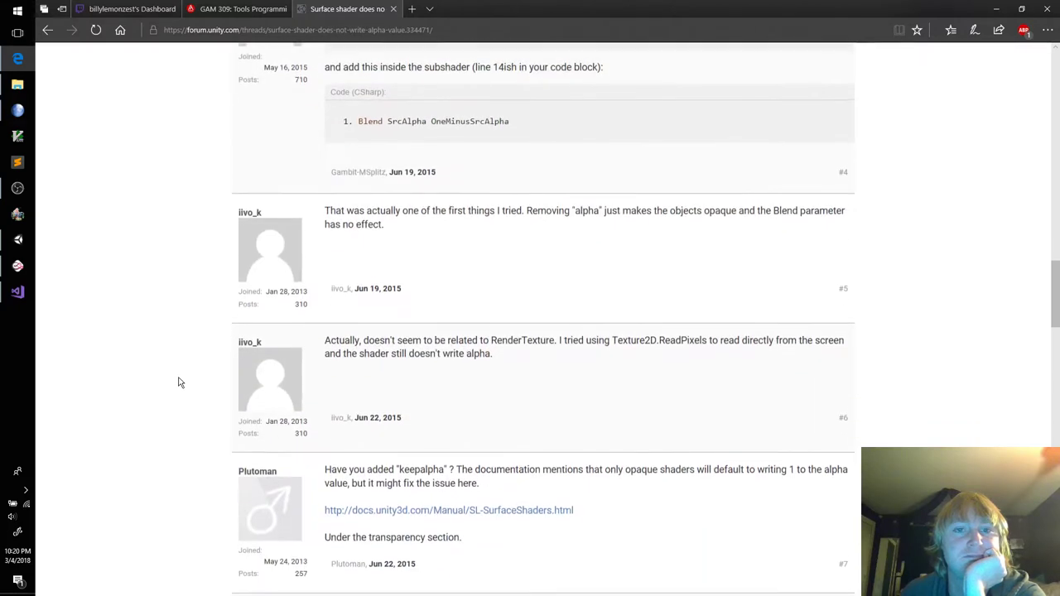
pyautogui.scroll(5, 178, 382)
pyautogui.scroll(-3, 178, 382)
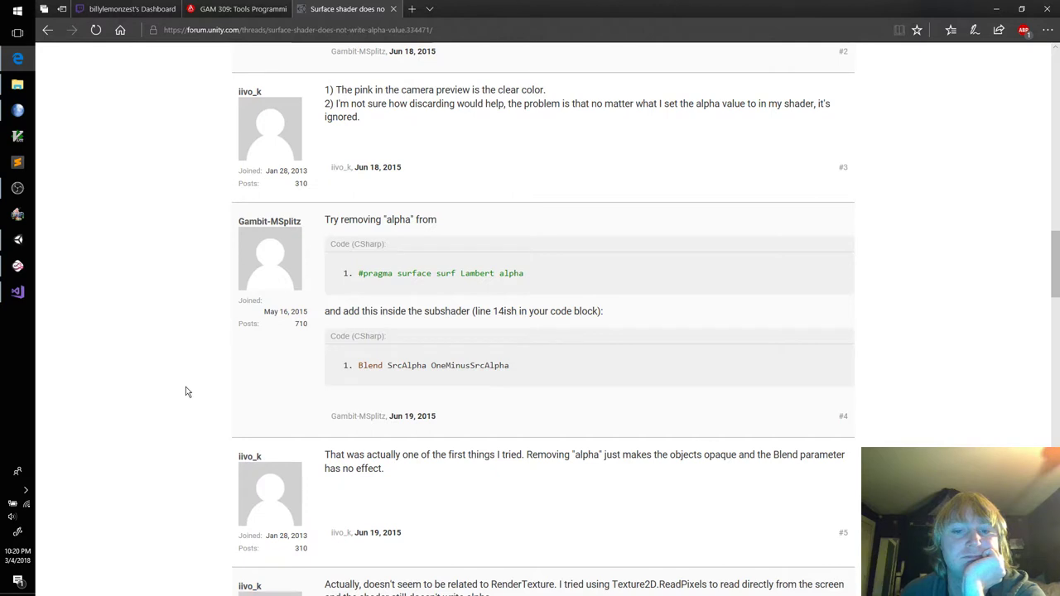
pyautogui.scroll(-3, 186, 391)
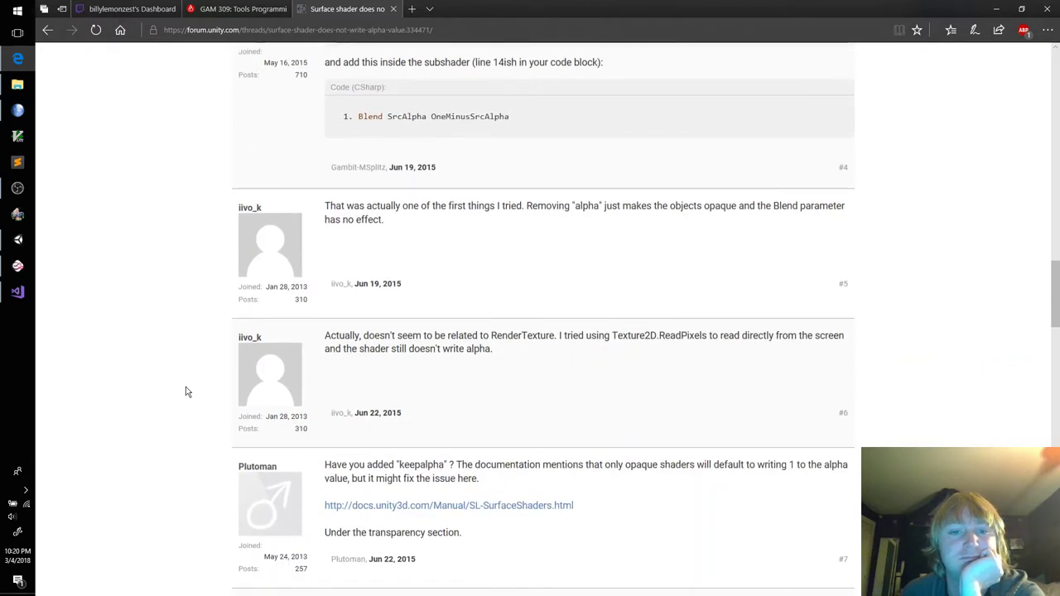
pyautogui.scroll(-6, 186, 391)
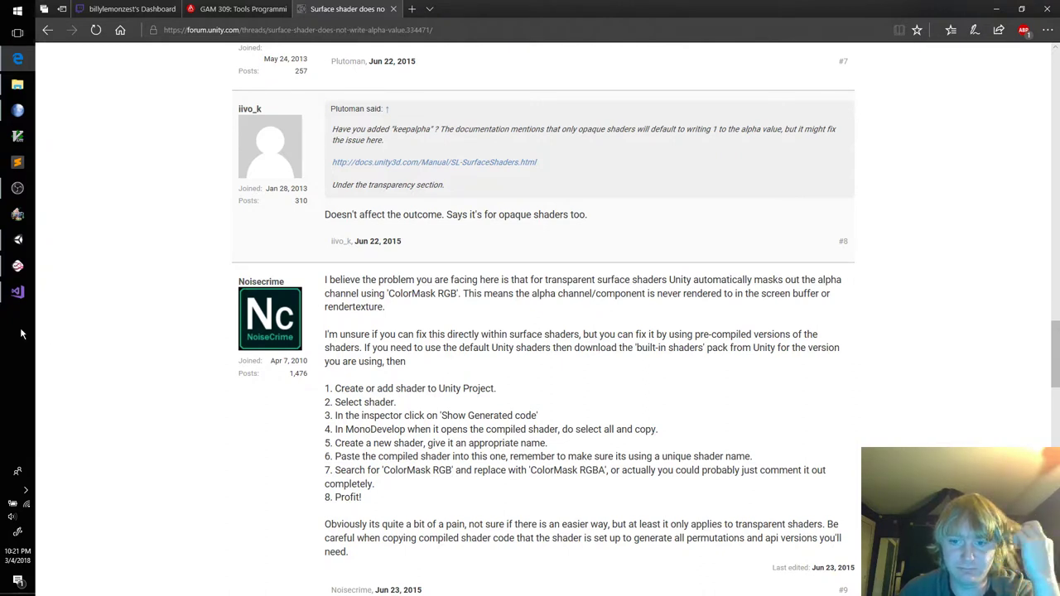
# Change FadeShader's o.Albedo from c.rgb to c.rgba on line 49, save, and return to Unity
pyautogui.click(18, 292)
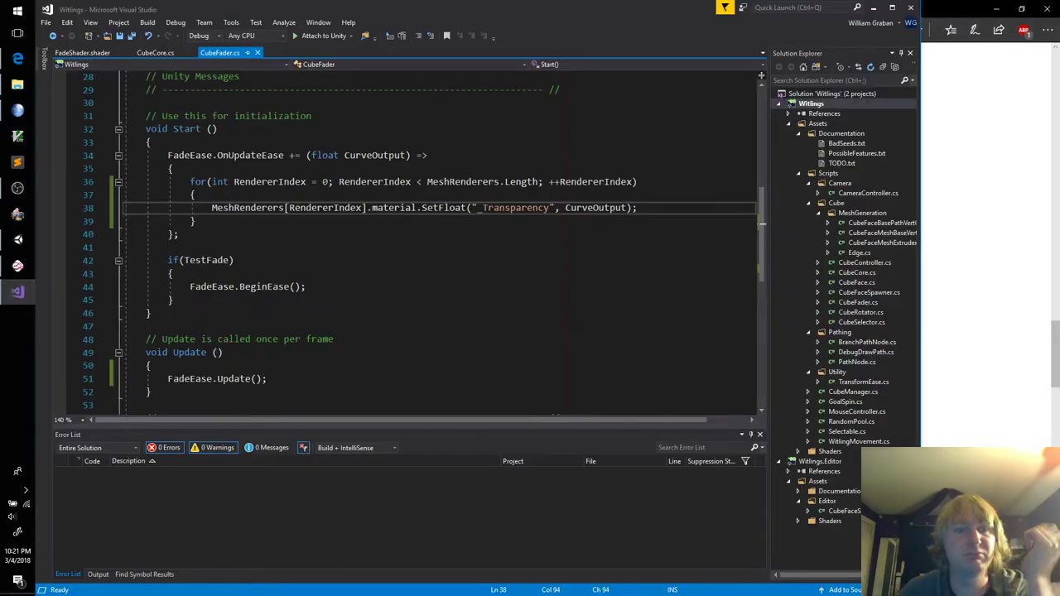
pyautogui.click(82, 52)
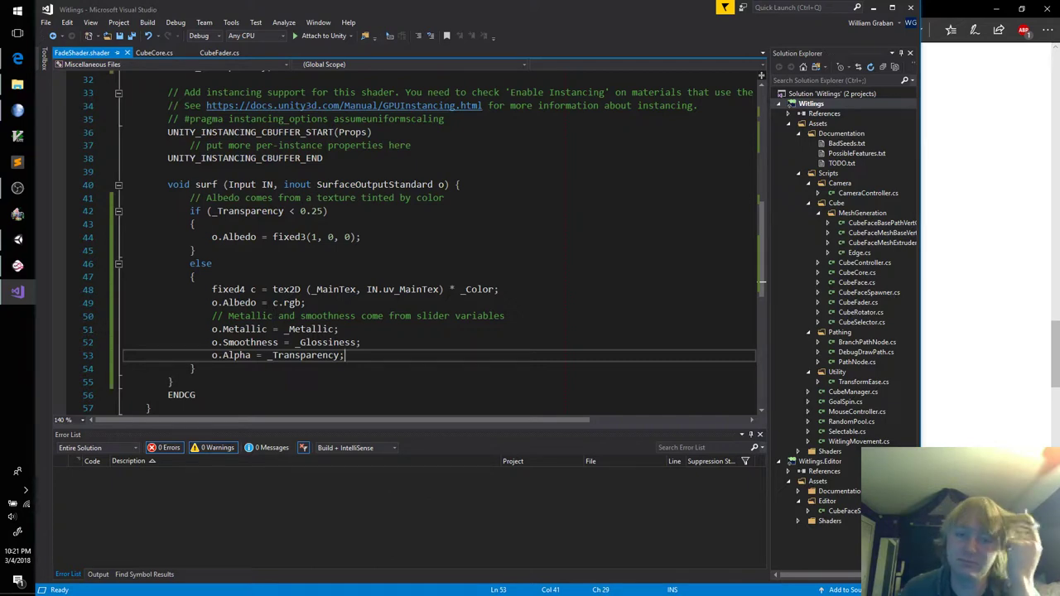
pyautogui.click(305, 303)
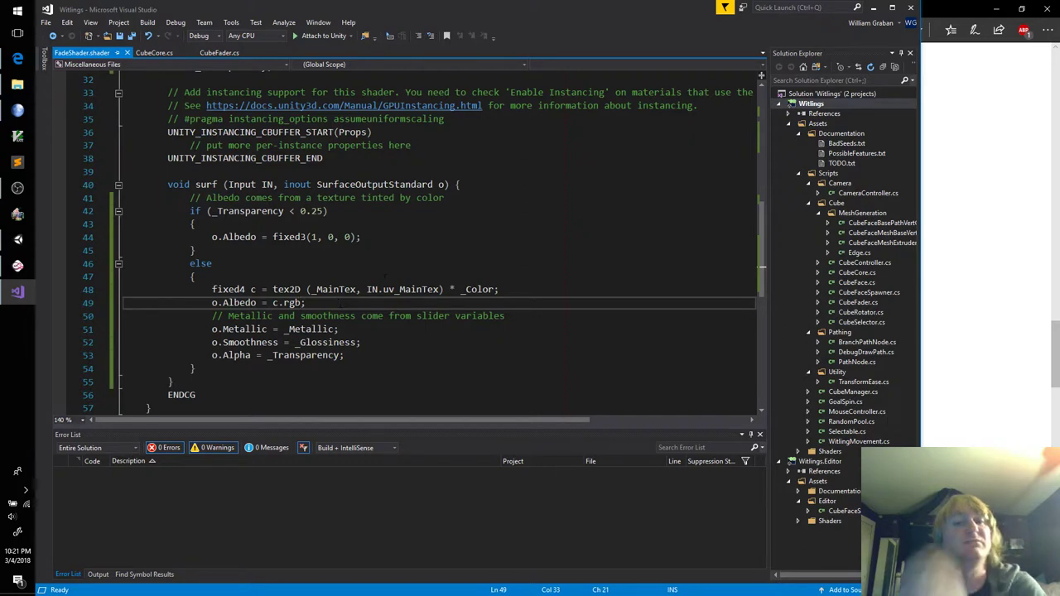
pyautogui.write('a')
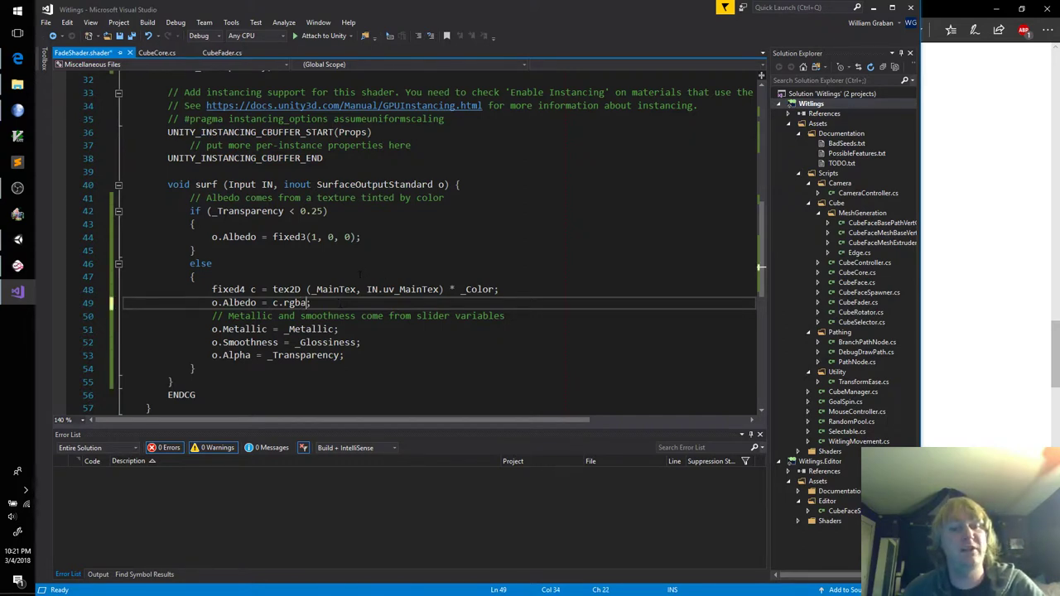
pyautogui.hotkey('ctrl', 's')
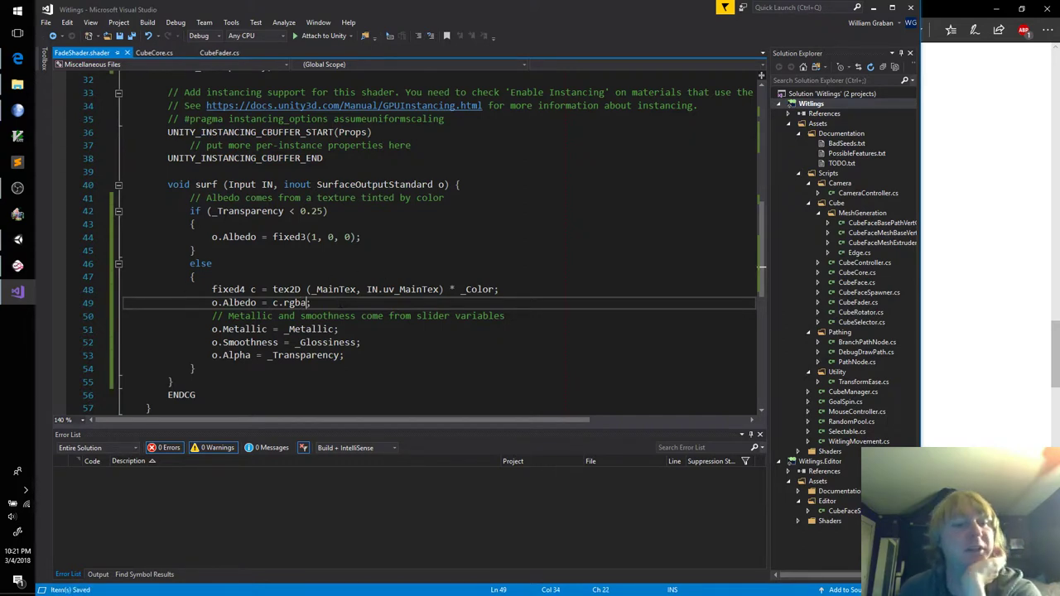
pyautogui.click(17, 239)
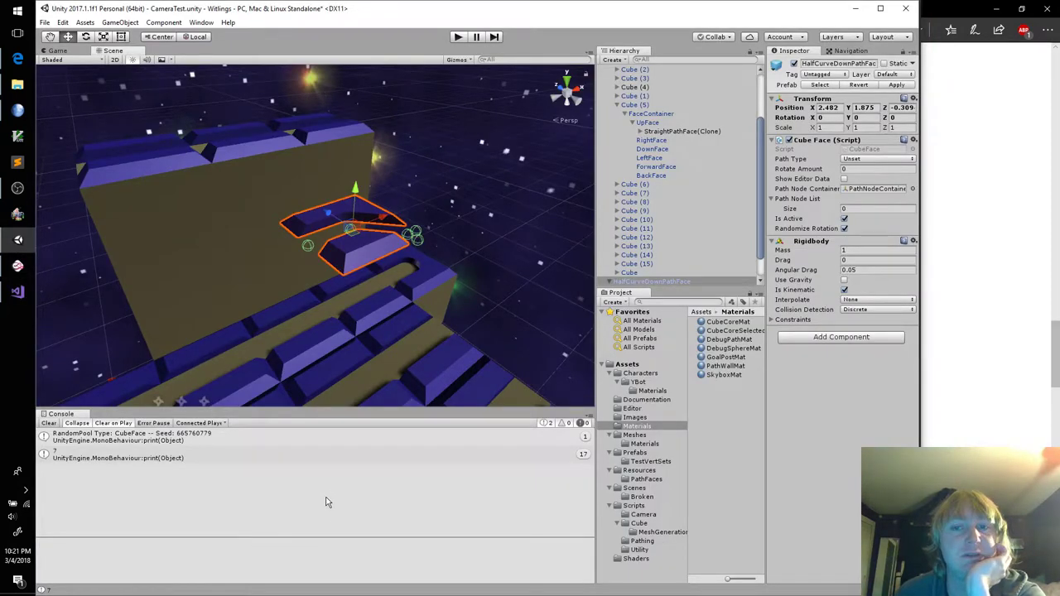
# Select PathWallMat and try lowering its colour's alpha, saving the blue as a preset
pyautogui.click(727, 366)
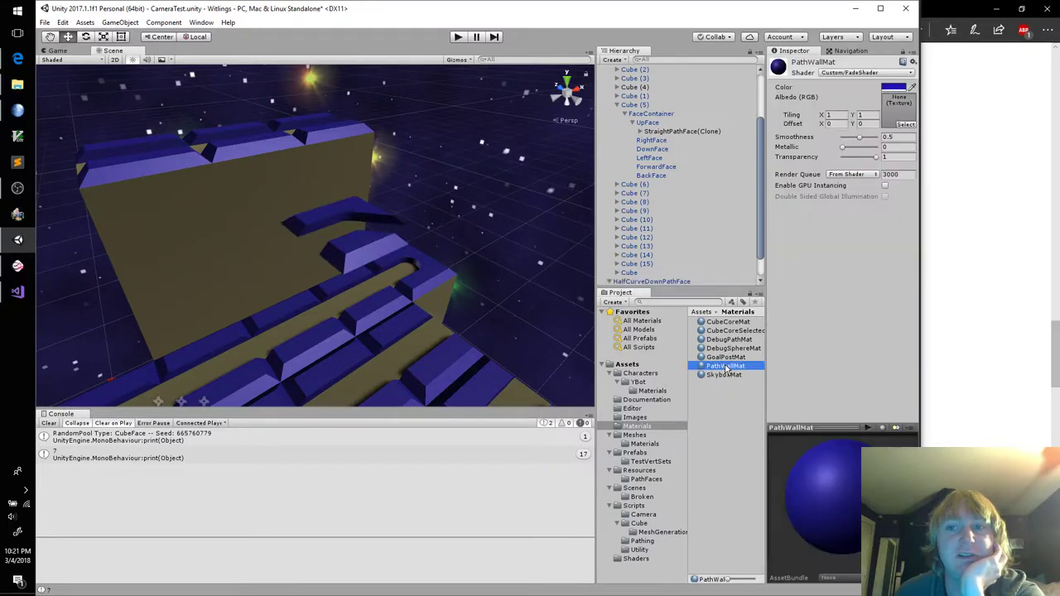
pyautogui.click(895, 87)
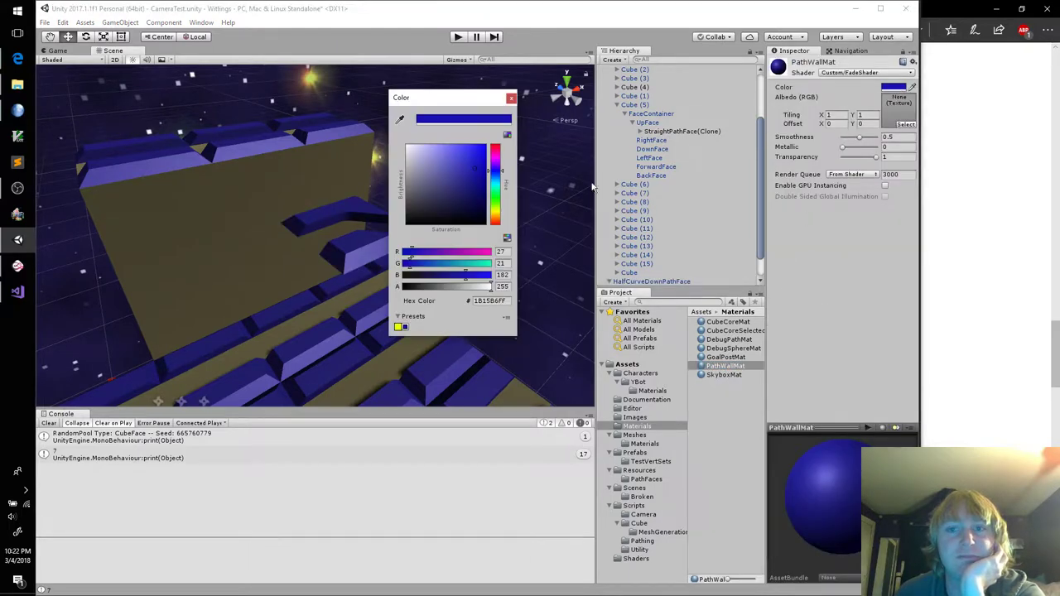
pyautogui.moveTo(456, 99); pyautogui.dragTo(605, 97)
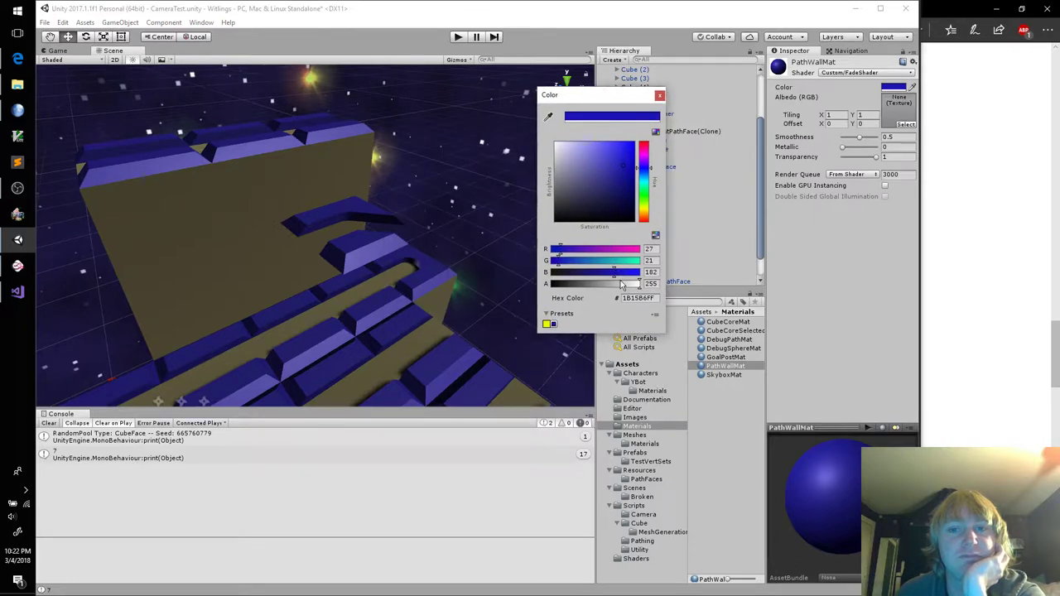
pyautogui.click(625, 286)
pyautogui.moveTo(626, 286); pyautogui.dragTo(655, 288)
pyautogui.click(555, 324)
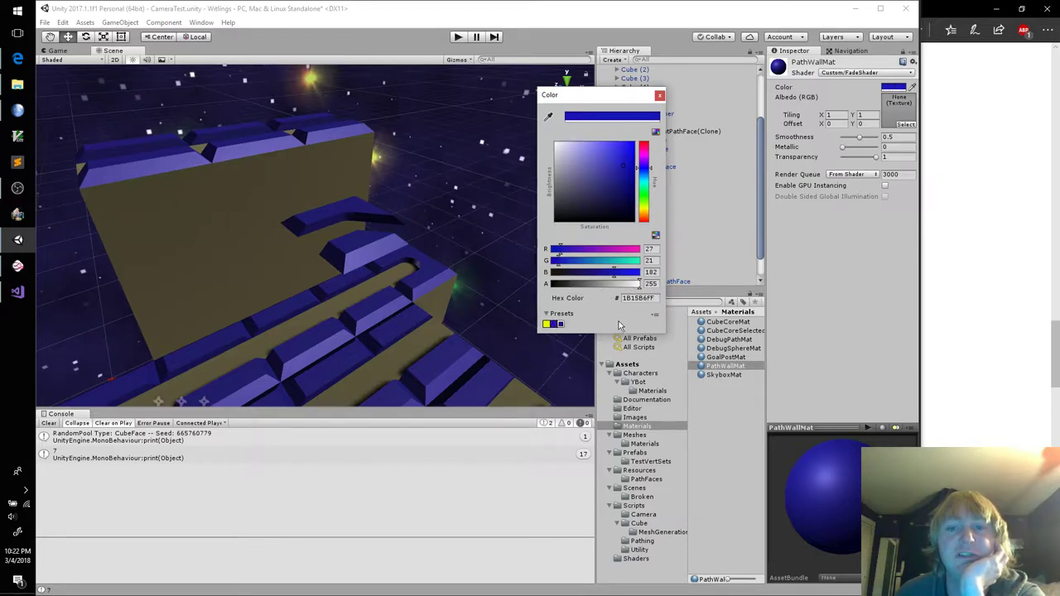
pyautogui.click(660, 95)
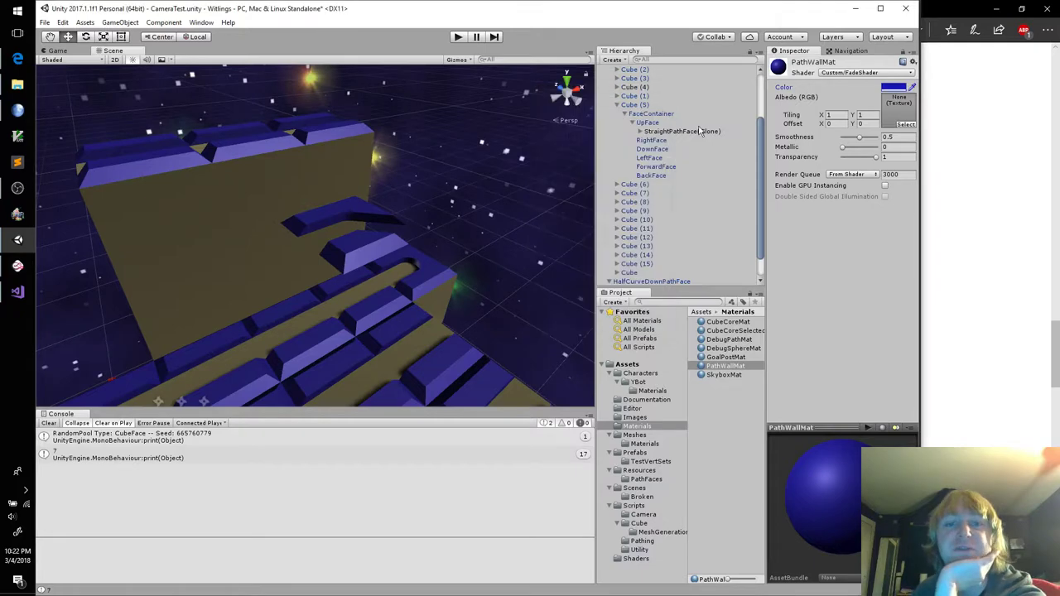
# Set PathWallMat's Transparency slider to 0.69
pyautogui.moveTo(868, 159)
pyautogui.mouseDown()
pyautogui.moveTo(850, 165)
pyautogui.moveTo(868, 163)
pyautogui.mouseUp()
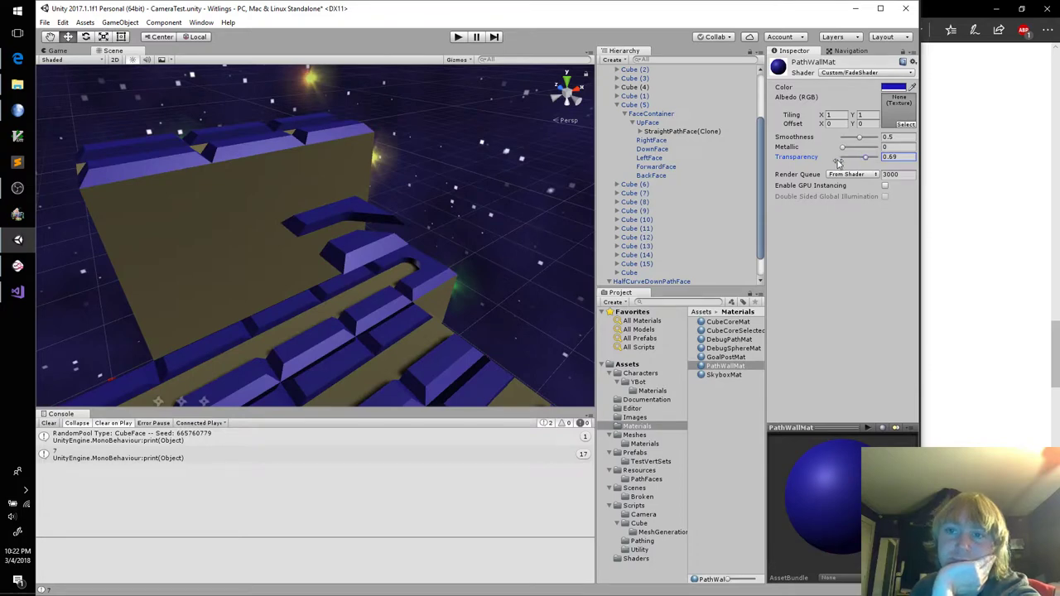
pyautogui.click(796, 98)
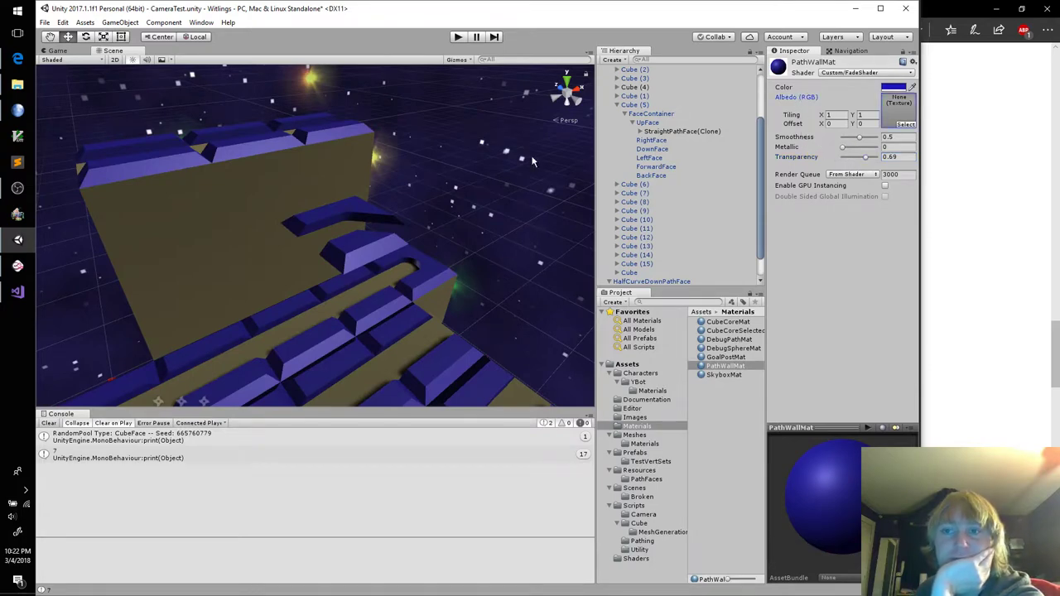
pyautogui.click(18, 291)
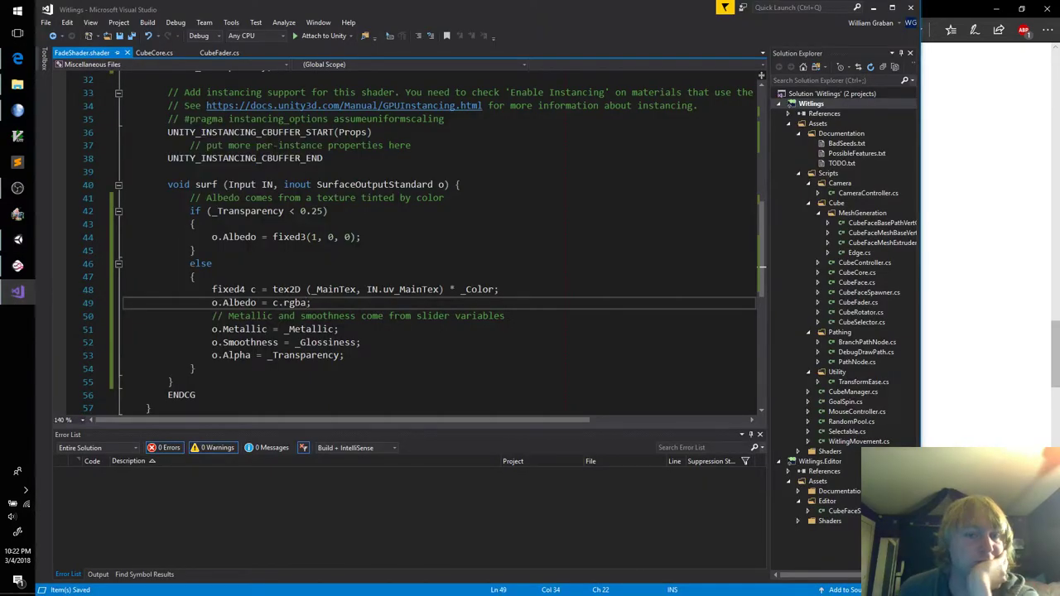
# Add 'alpha' after fullforwardshadows on FadeShader's #pragma surface line 17, then return to Unity
pyautogui.click(523, 289)
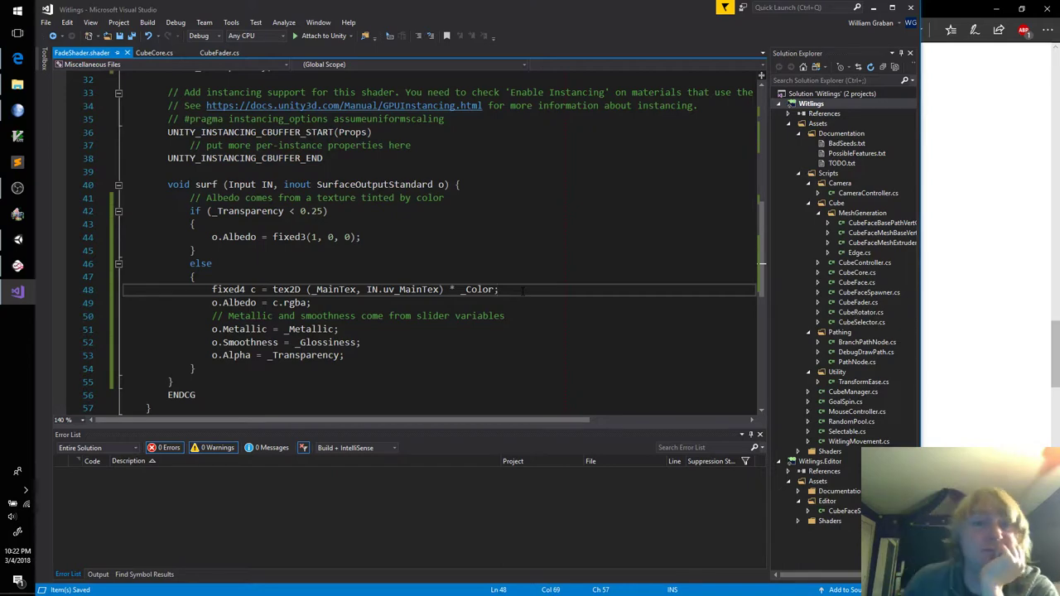
pyautogui.scroll(9, 492, 282)
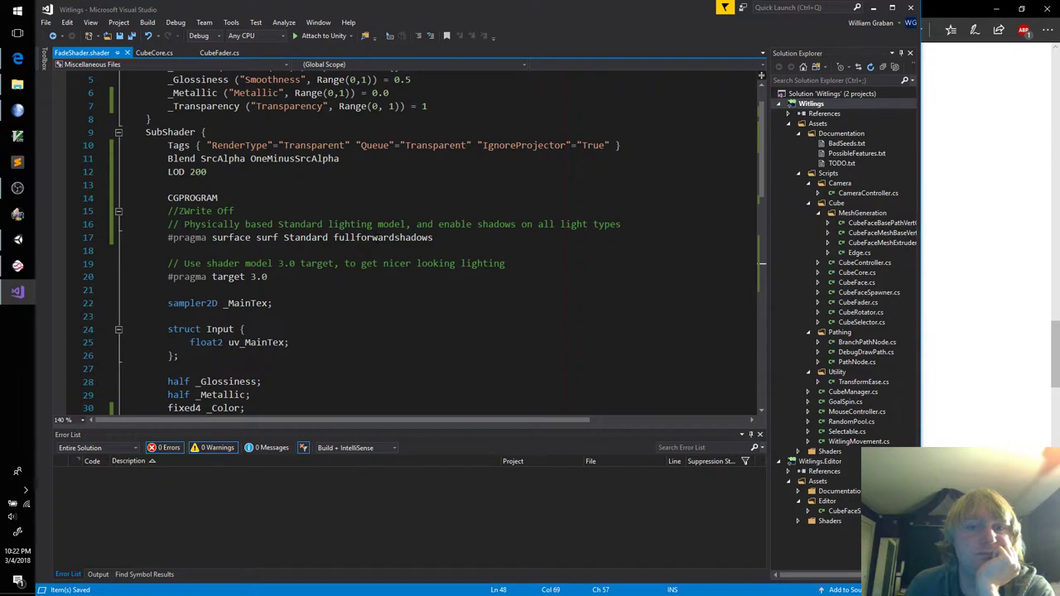
pyautogui.doubleClick(395, 238)
pyautogui.click(462, 239)
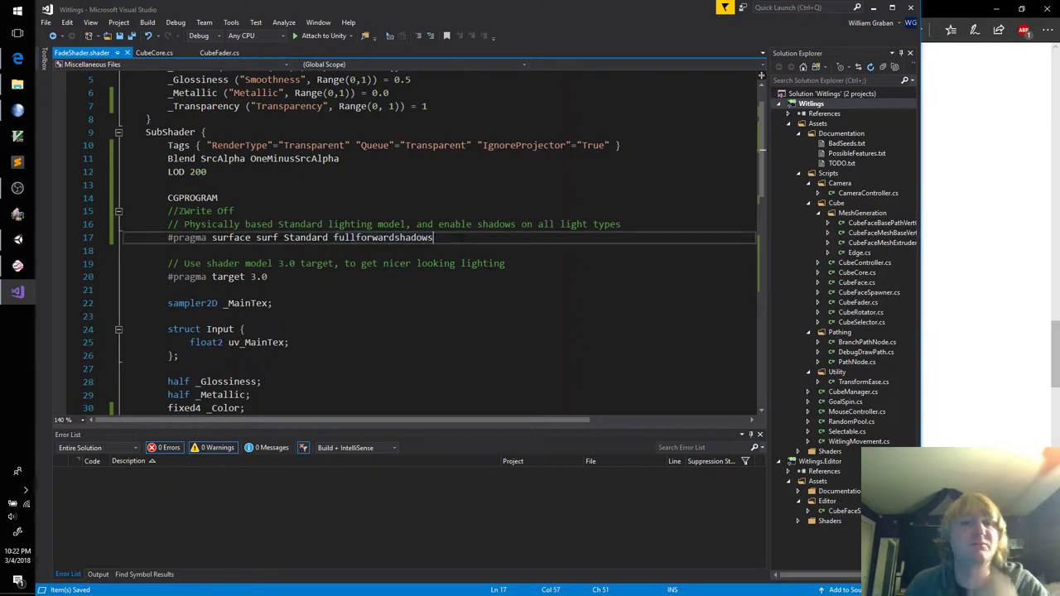
pyautogui.write('alpha')
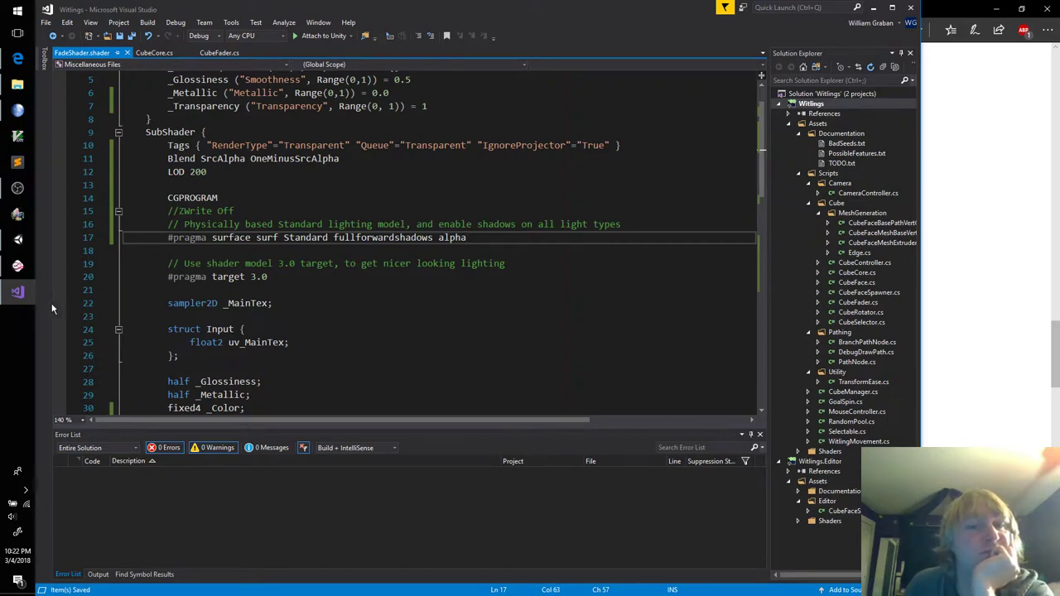
pyautogui.click(18, 240)
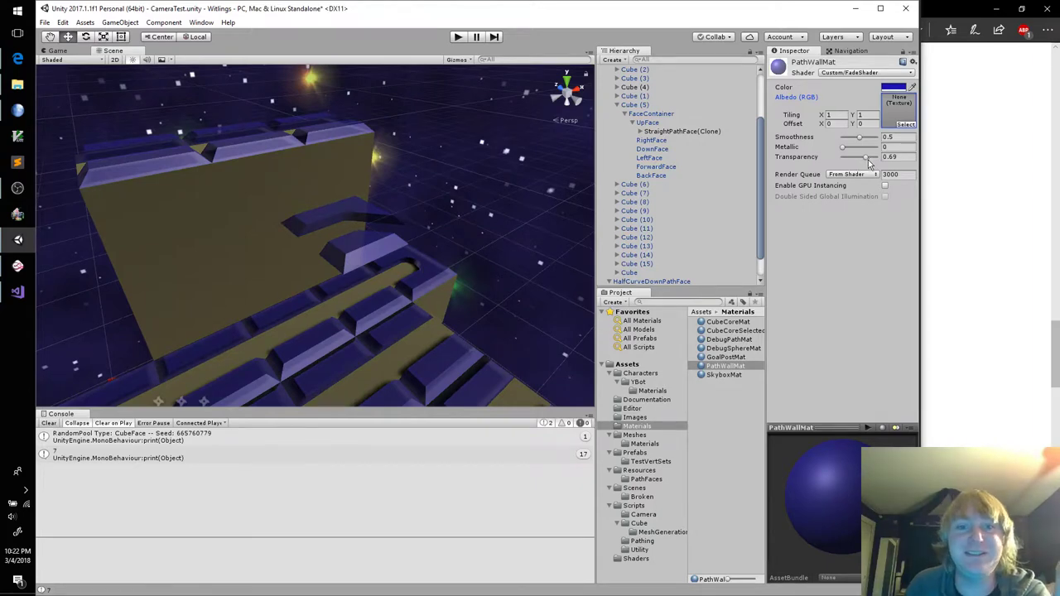
# Lower the wall material's Transparency to 0.53 and play-test the shader in the Scene view
pyautogui.moveTo(869, 164)
pyautogui.mouseDown()
pyautogui.moveTo(841, 168)
pyautogui.moveTo(883, 166)
pyautogui.mouseUp()
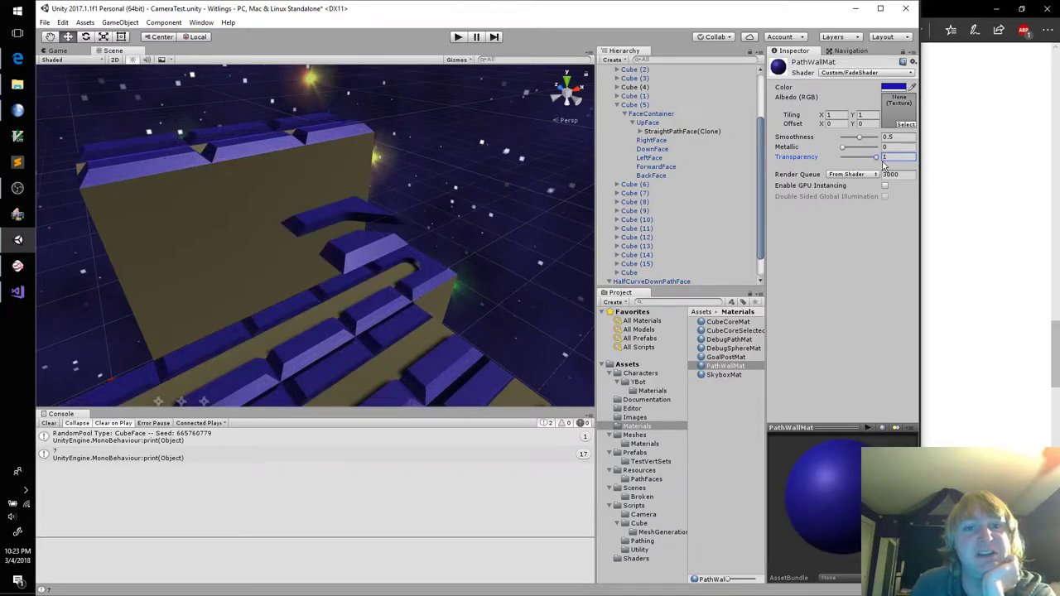
pyautogui.click(458, 37)
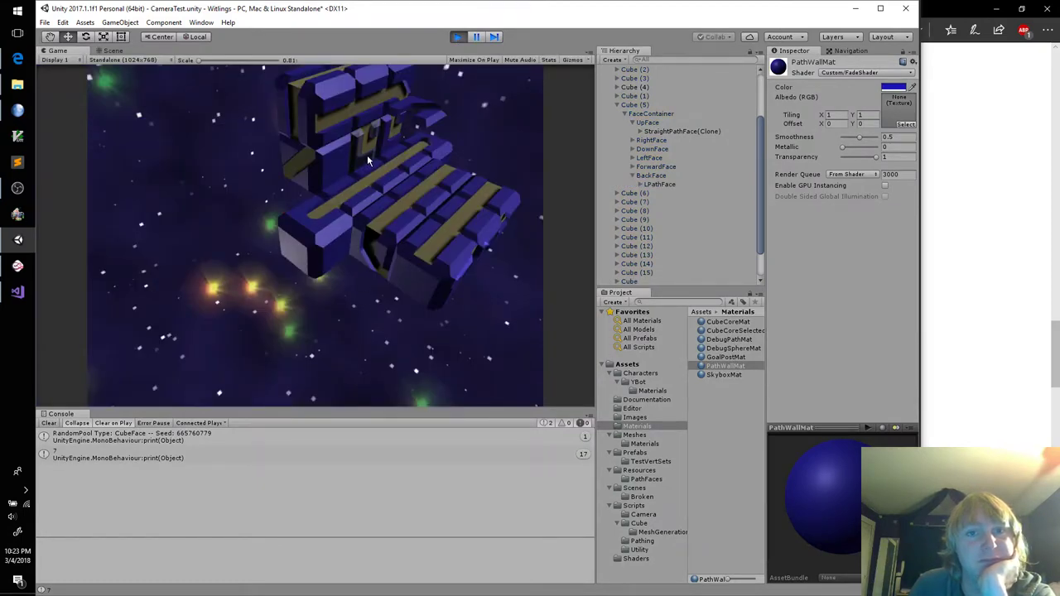
pyautogui.click(113, 51)
pyautogui.moveTo(398, 213); pyautogui.dragTo(375, 201, button='right')
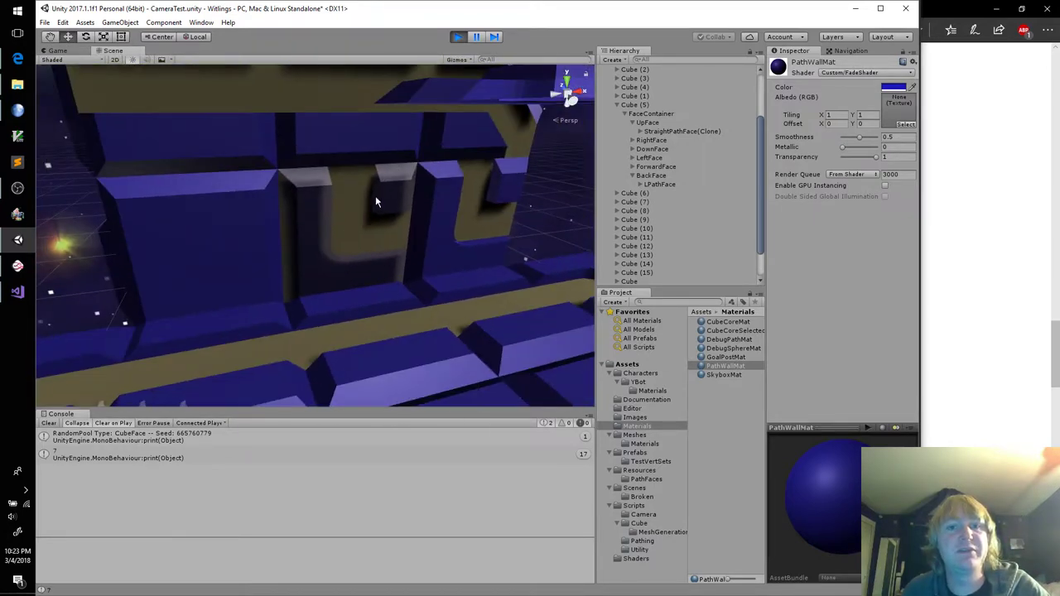
# Find which material Cube (5)'s core uses, then exit play mode
pyautogui.click(346, 223)
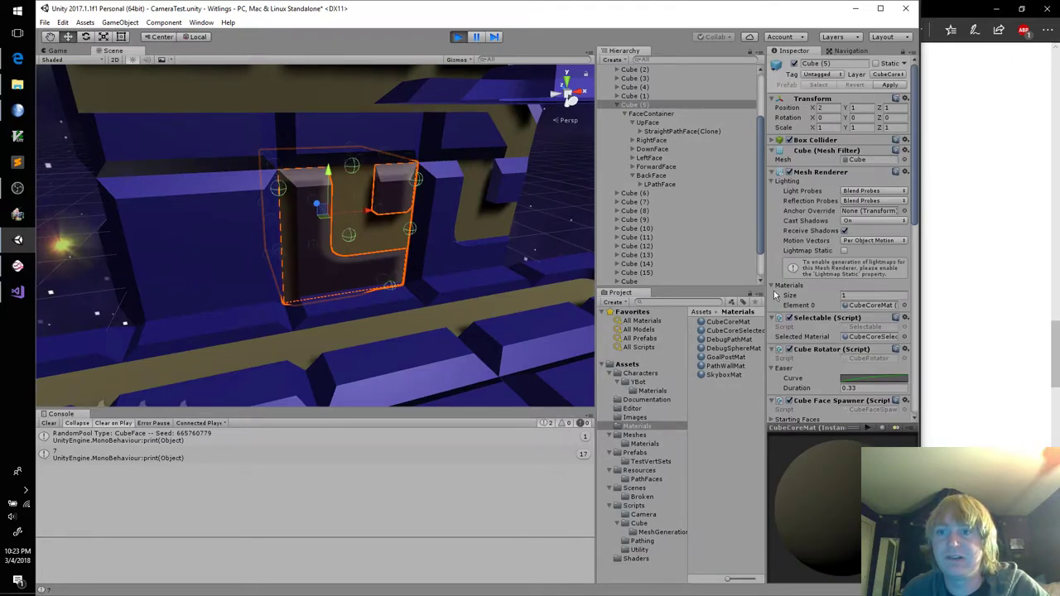
pyautogui.click(863, 305)
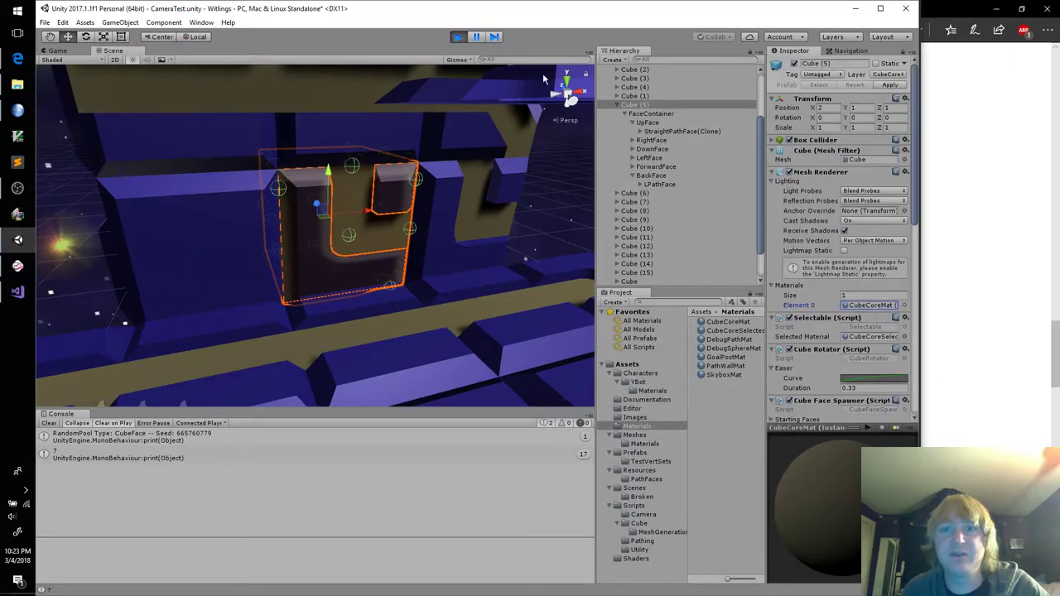
pyautogui.click(456, 37)
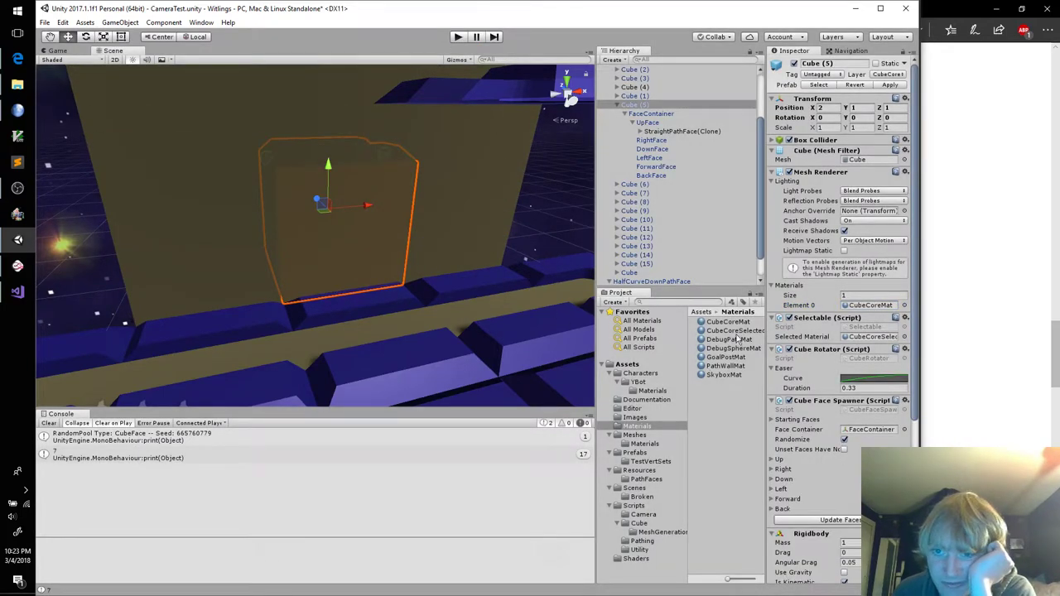
# Switch the CubeCoreMat material's shader to Custom/FadeShader
pyautogui.click(727, 323)
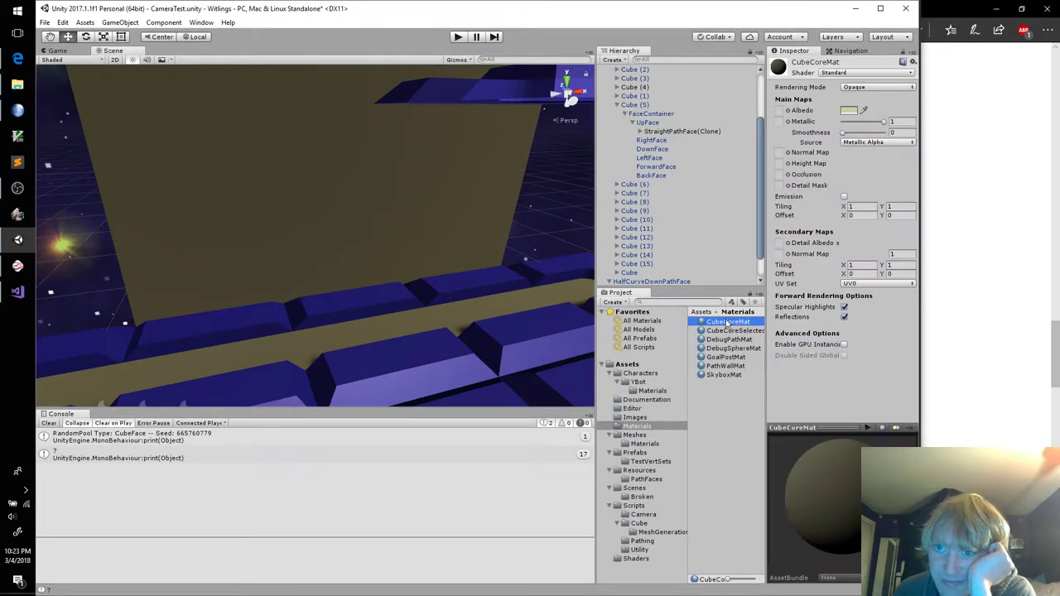
pyautogui.click(860, 73)
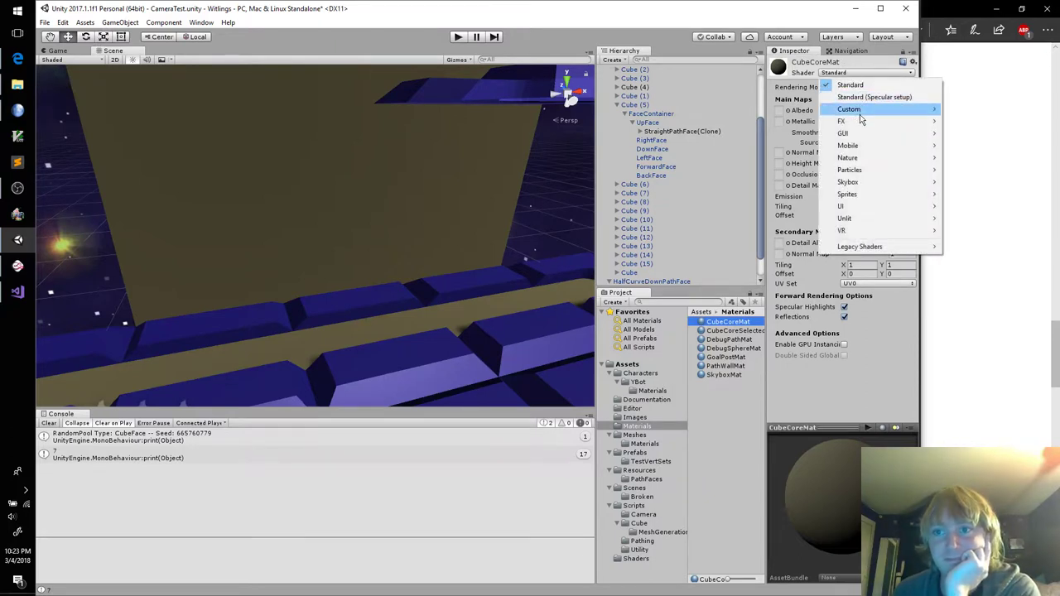
pyautogui.moveTo(859, 110)
pyautogui.click(792, 110)
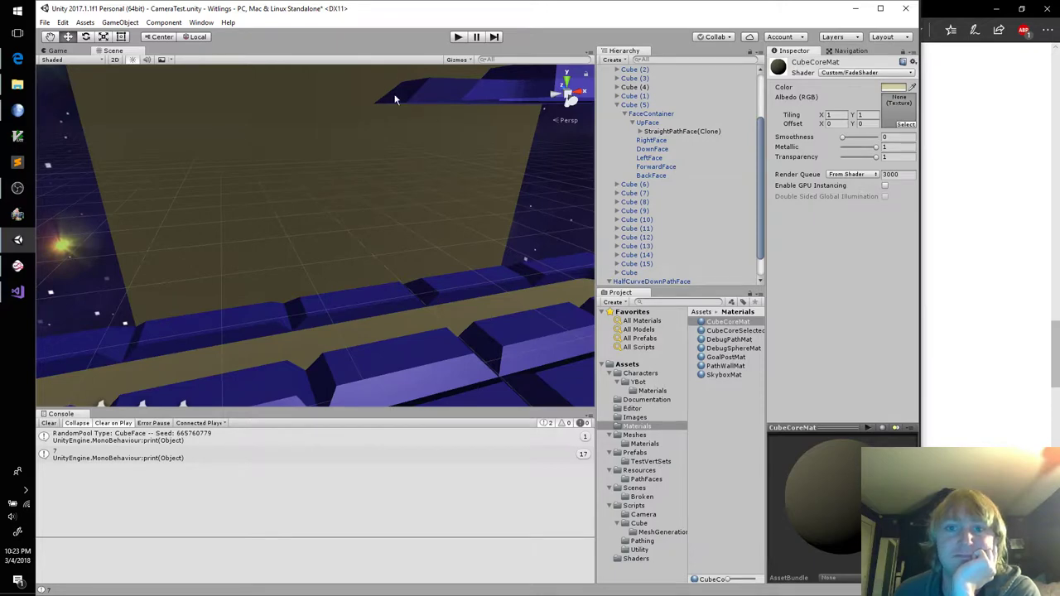
# Play the level and orbit around Cube (5) and Cube (6) to view the shaded cubes
pyautogui.click(462, 37)
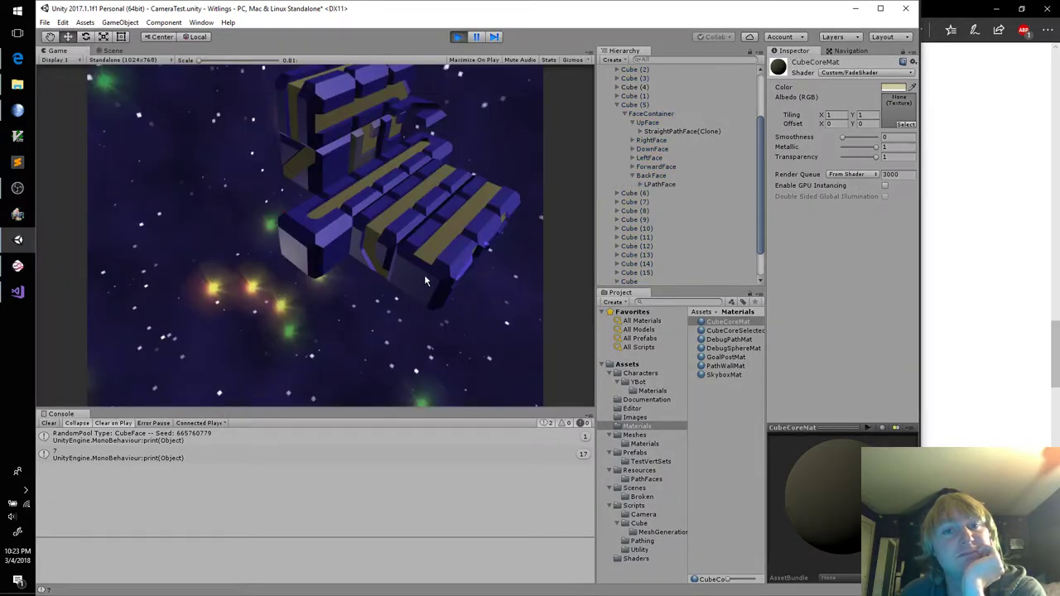
pyautogui.click(112, 51)
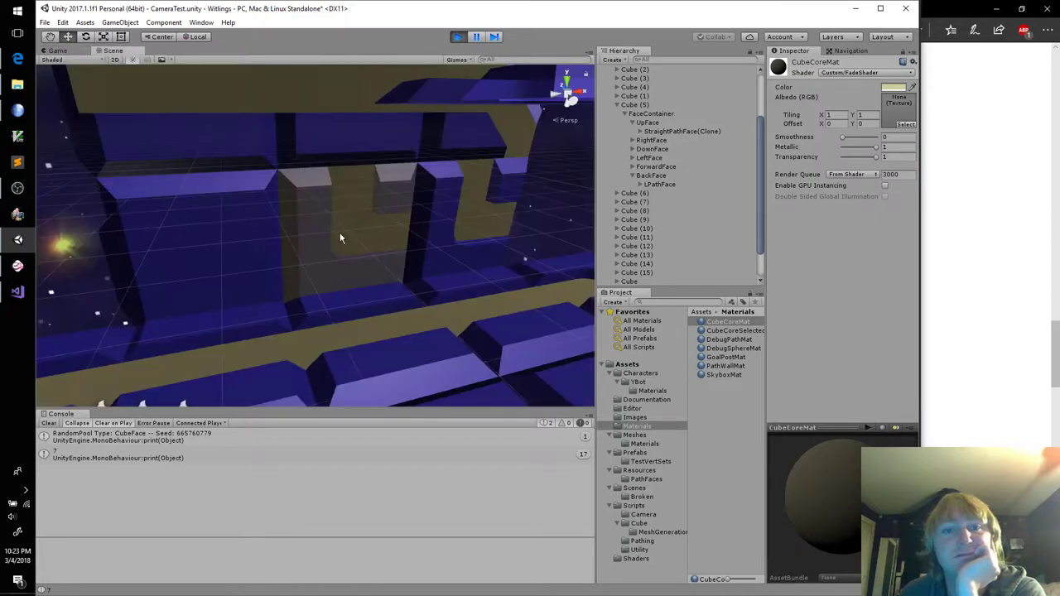
pyautogui.click(361, 228)
pyautogui.keyDown('alt'); pyautogui.moveTo(507, 249); pyautogui.dragTo(414, 226); pyautogui.keyUp('alt')
pyautogui.click(406, 237)
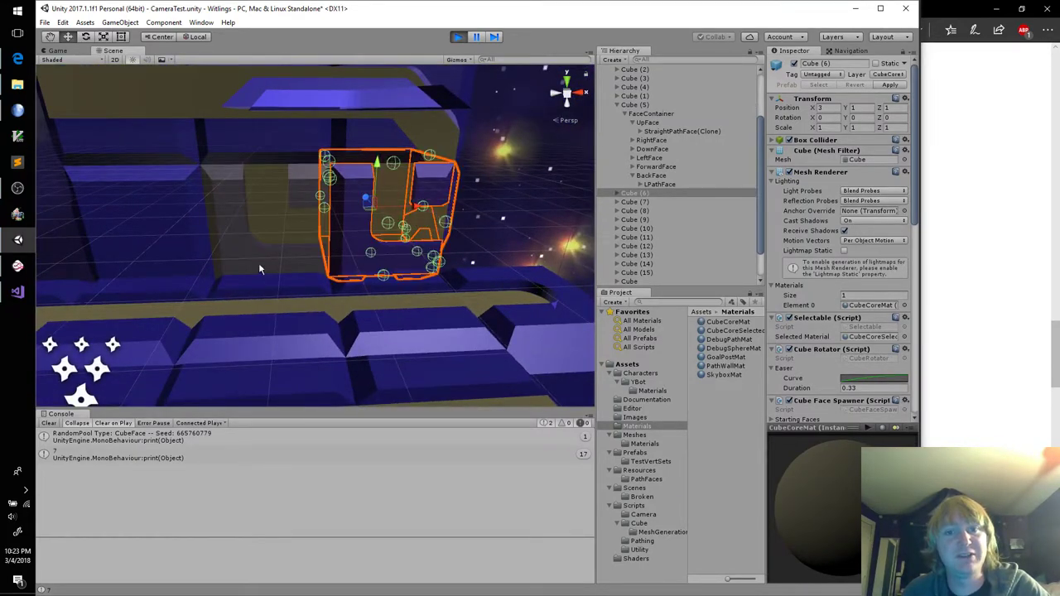
pyautogui.keyDown('alt'); pyautogui.moveTo(259, 267); pyautogui.dragTo(562, 269); pyautogui.keyUp('alt')
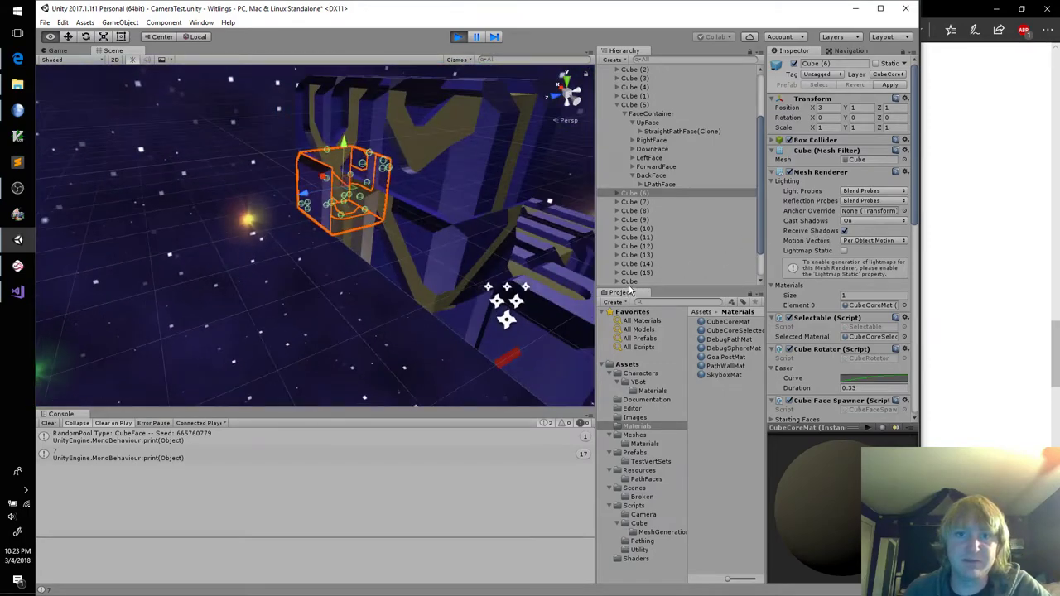
pyautogui.keyDown('alt'); pyautogui.moveTo(497, 281); pyautogui.dragTo(295, 280); pyautogui.keyUp('alt')
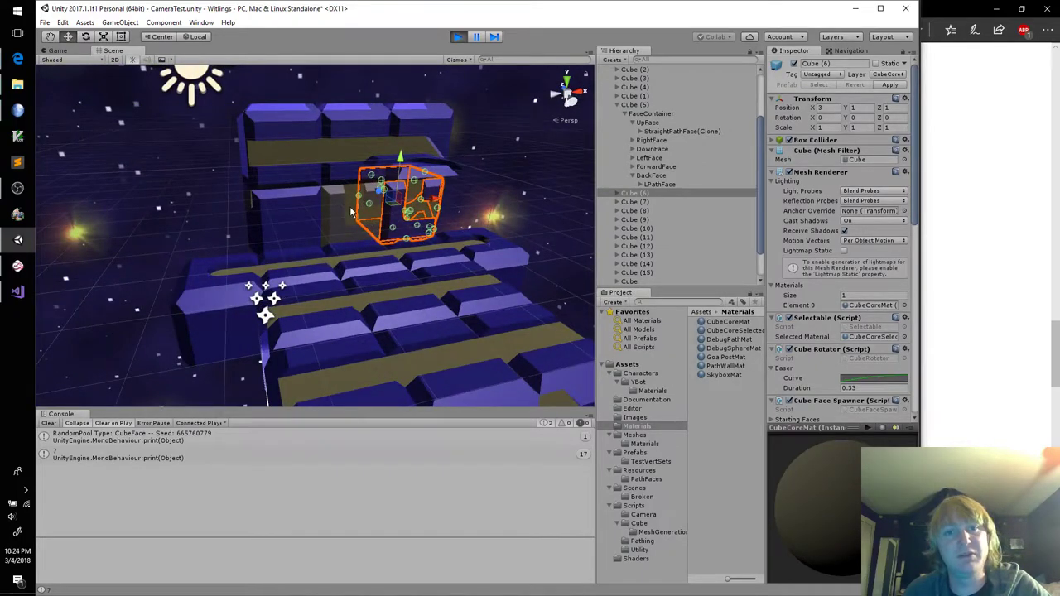
pyautogui.click(479, 208)
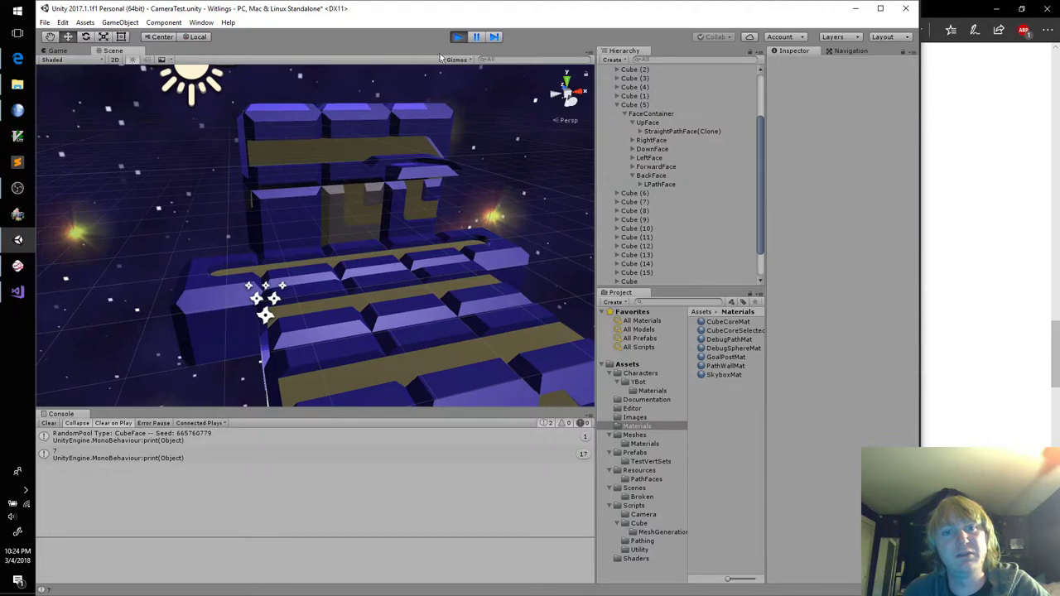
# Exit play mode, select the five wall cubes, and enable Cube Fader's Test Fade
pyautogui.click(458, 37)
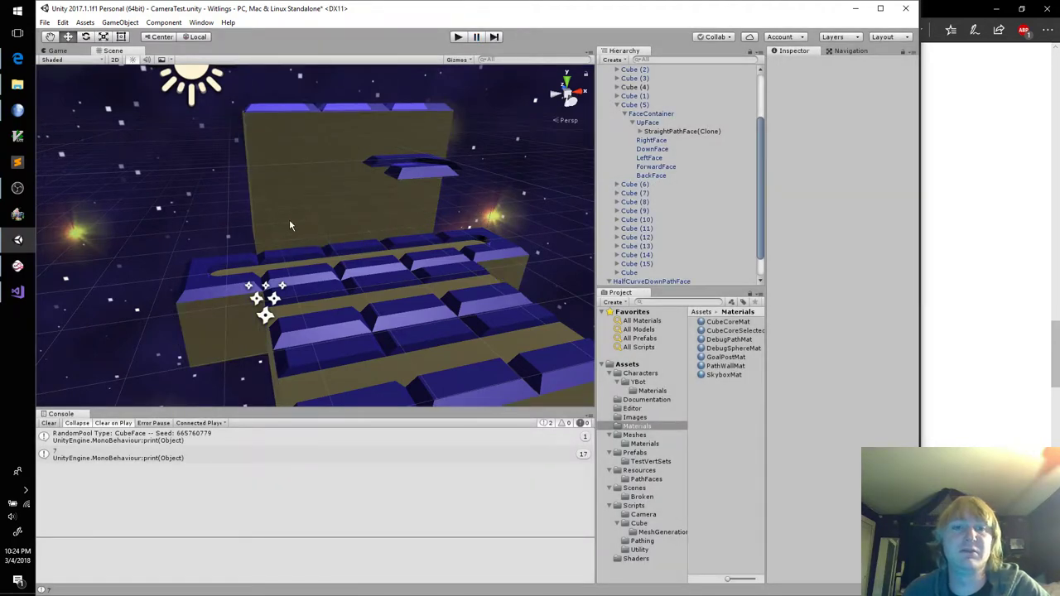
pyautogui.click(290, 225)
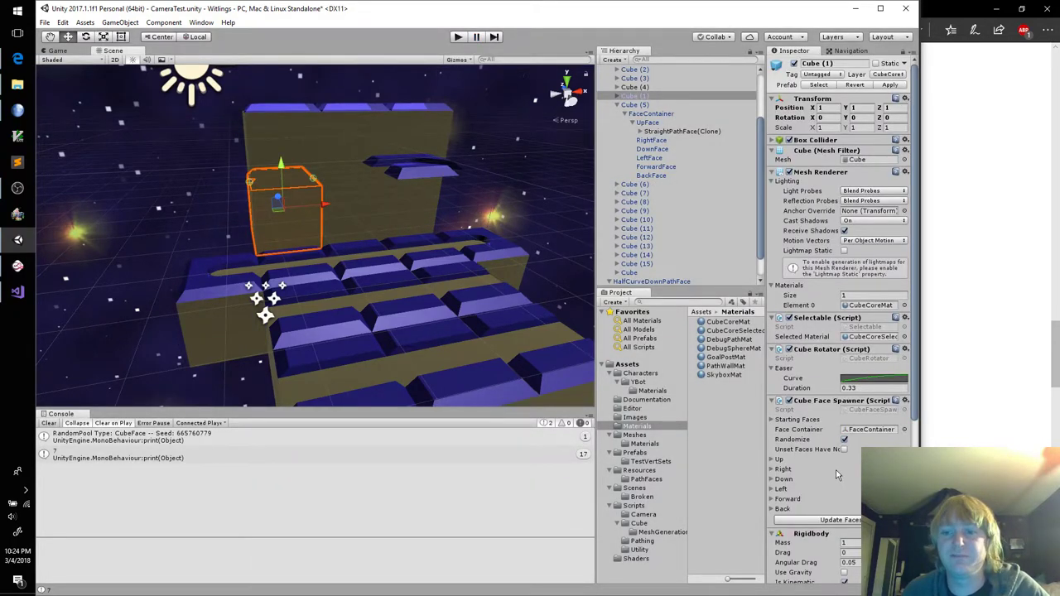
pyautogui.scroll(-6, 833, 470)
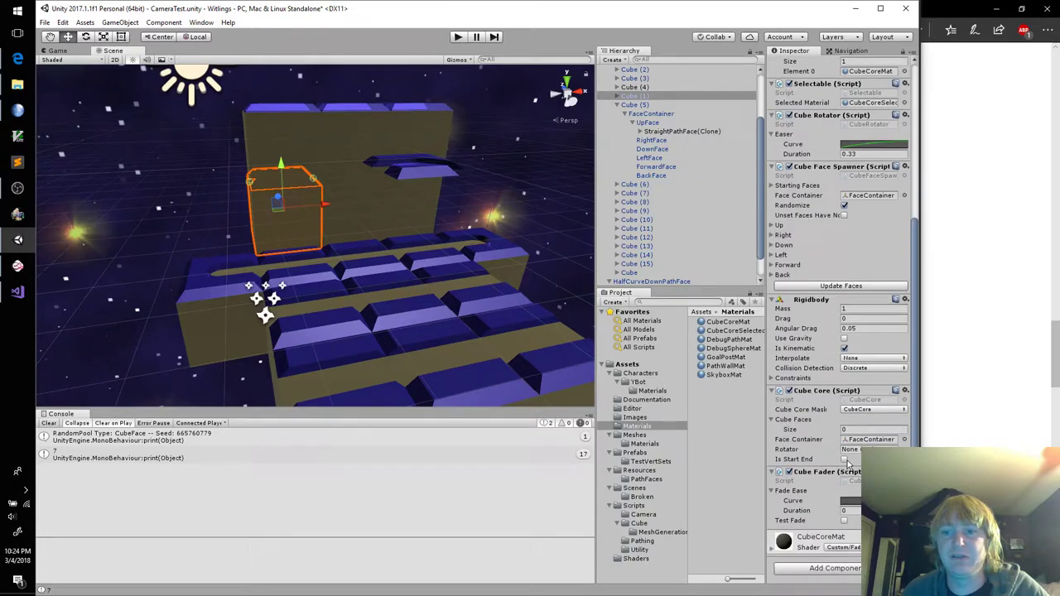
pyautogui.keyDown('shift'); pyautogui.click(400, 217); pyautogui.keyUp('shift')
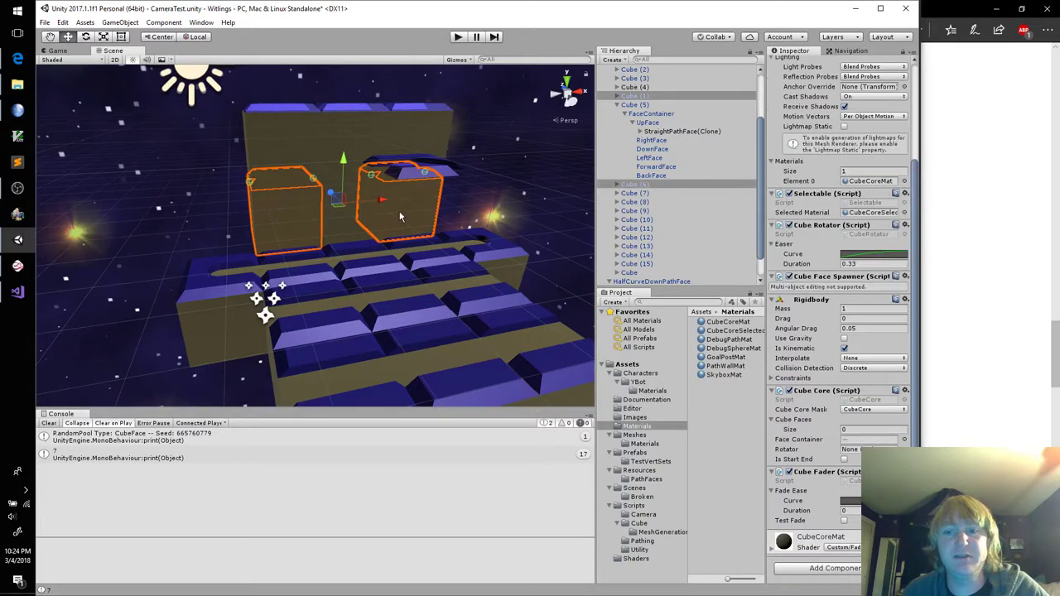
pyautogui.keyDown('shift'); pyautogui.click(411, 143); pyautogui.keyUp('shift')
pyautogui.keyDown('shift'); pyautogui.click(329, 138); pyautogui.keyUp('shift')
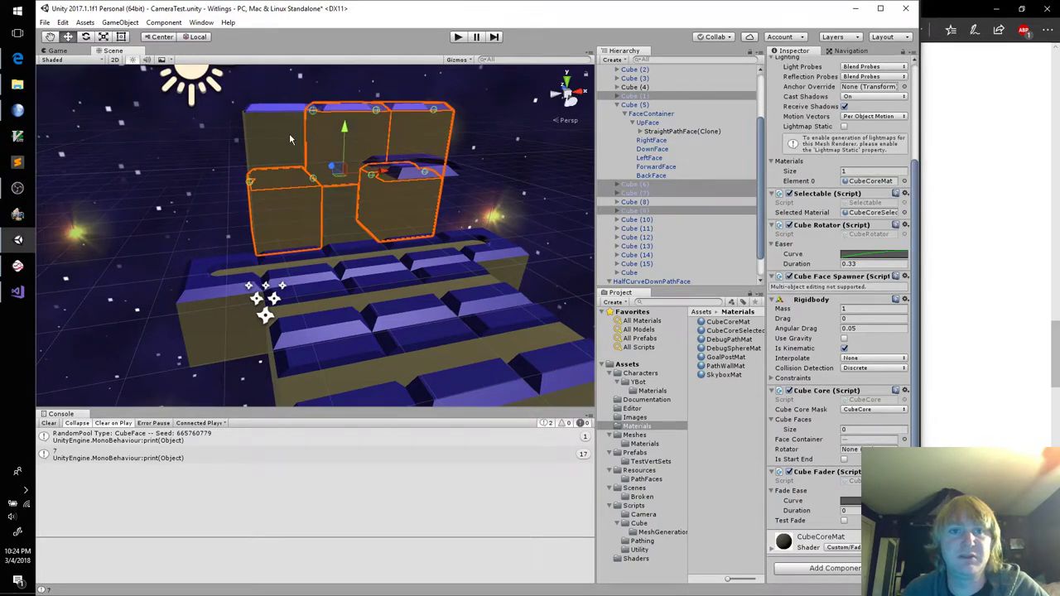
pyautogui.keyDown('shift'); pyautogui.click(279, 139); pyautogui.keyUp('shift')
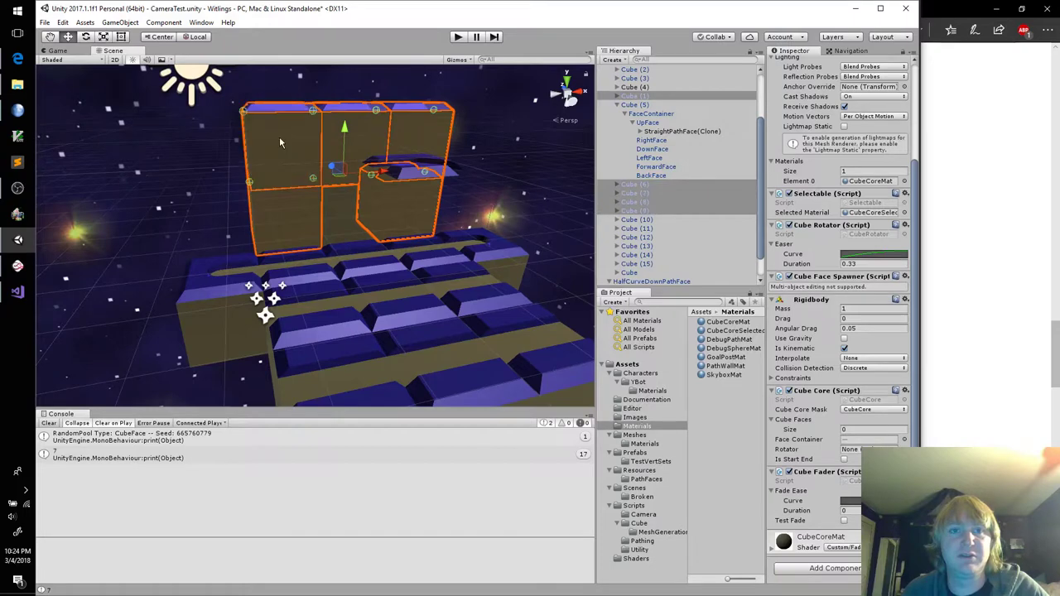
pyautogui.click(844, 521)
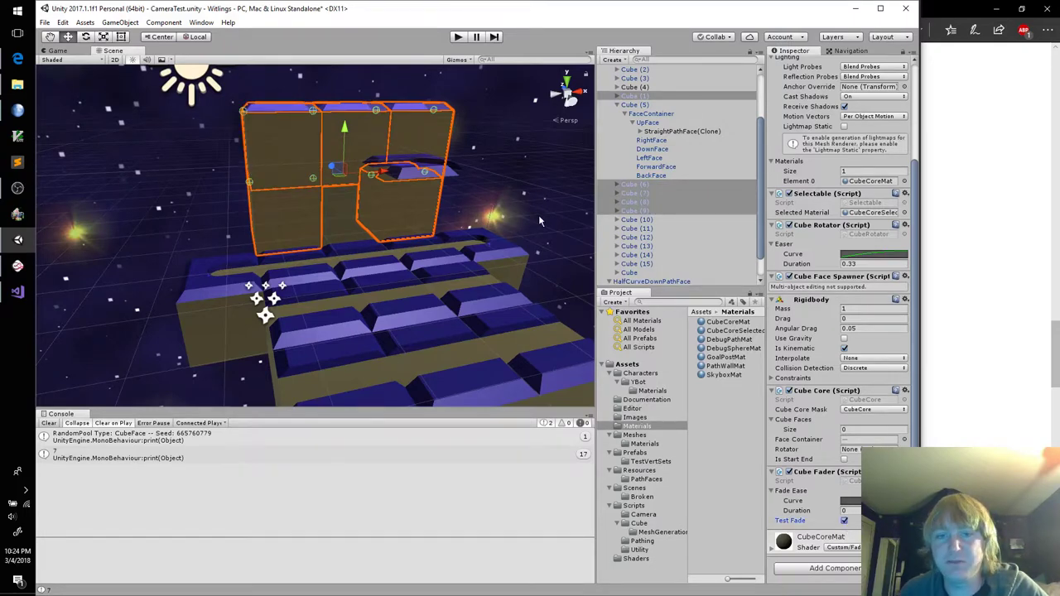
# Briefly play-test the fade, then apply Cube (5)'s changes to its prefab
pyautogui.click(457, 37)
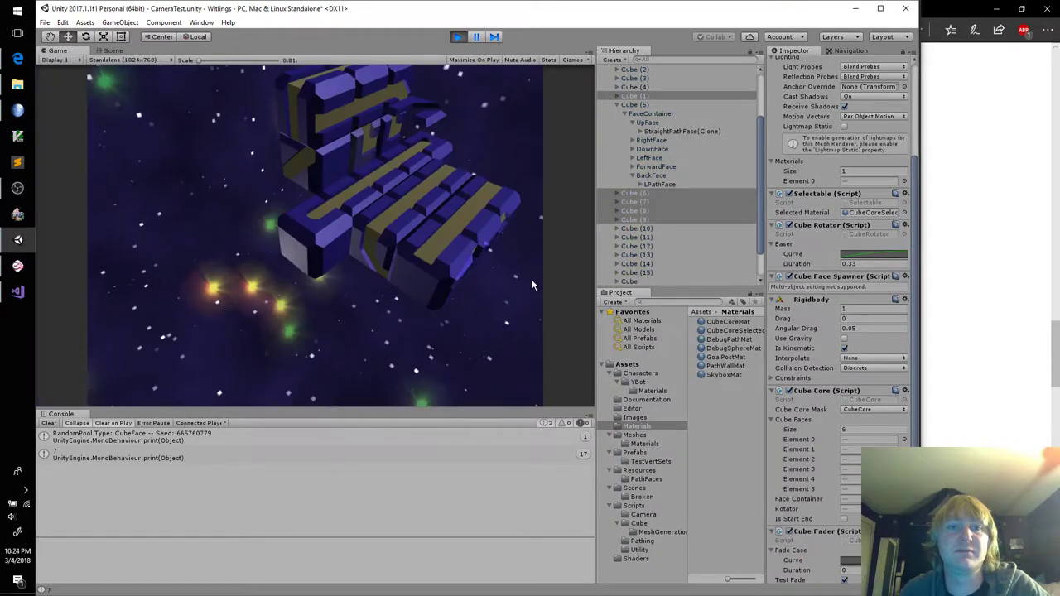
pyautogui.click(458, 38)
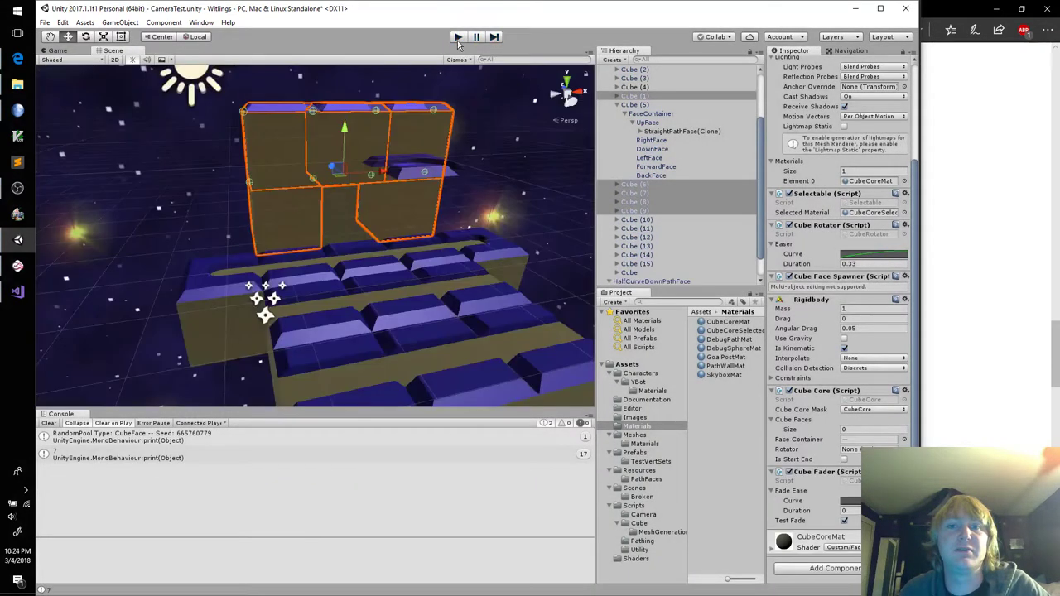
pyautogui.click(365, 232)
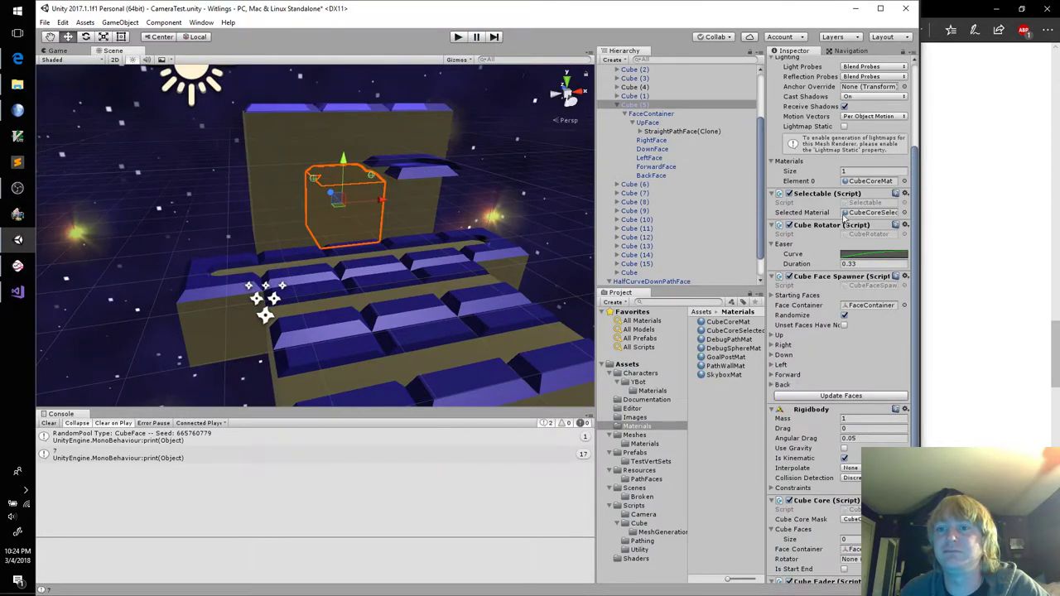
pyautogui.scroll(-3, 862, 253)
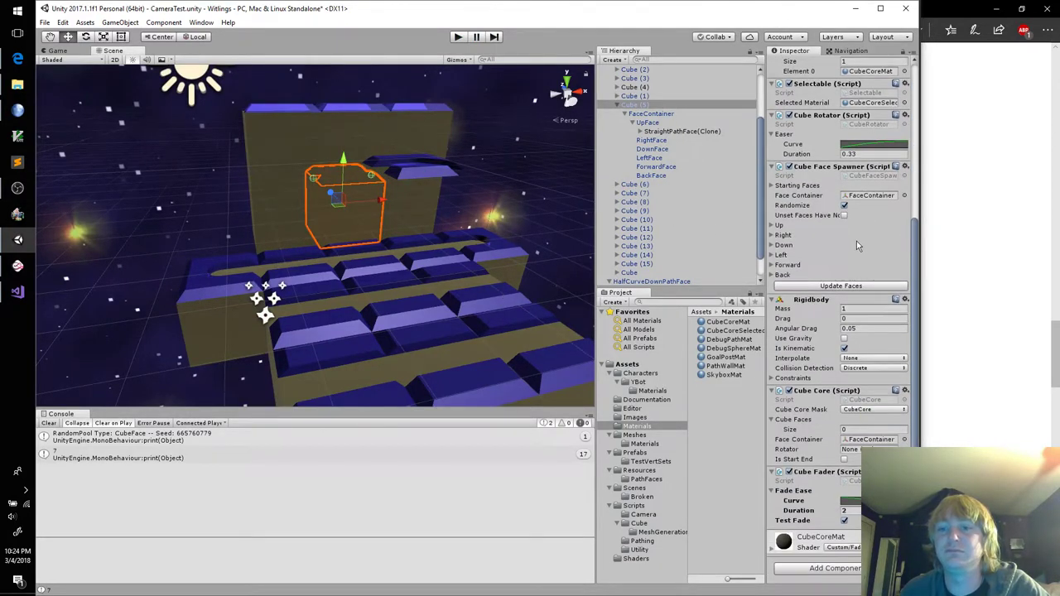
pyautogui.scroll(6, 859, 254)
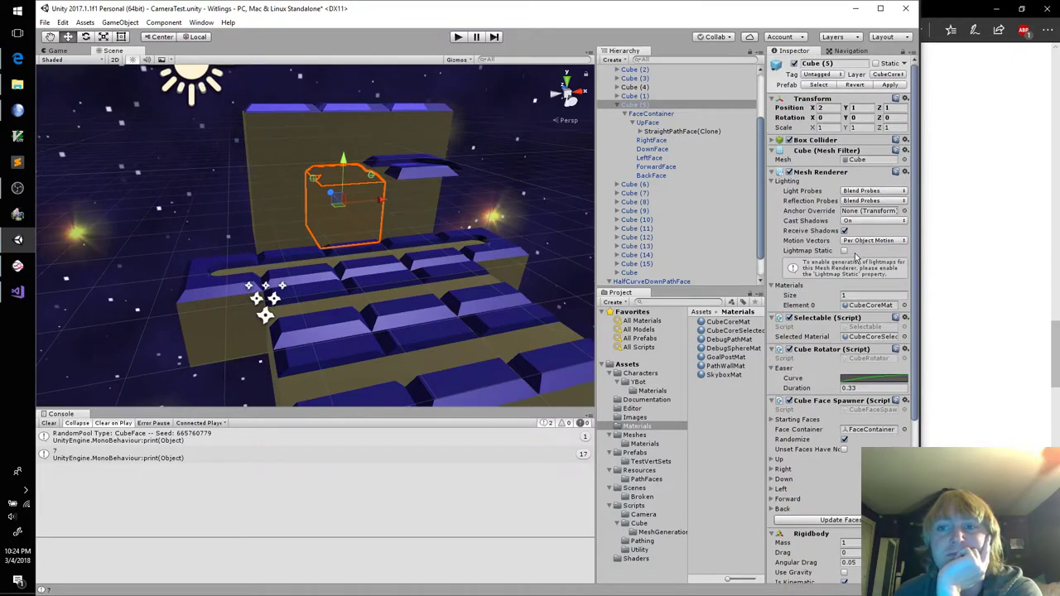
pyautogui.click(894, 86)
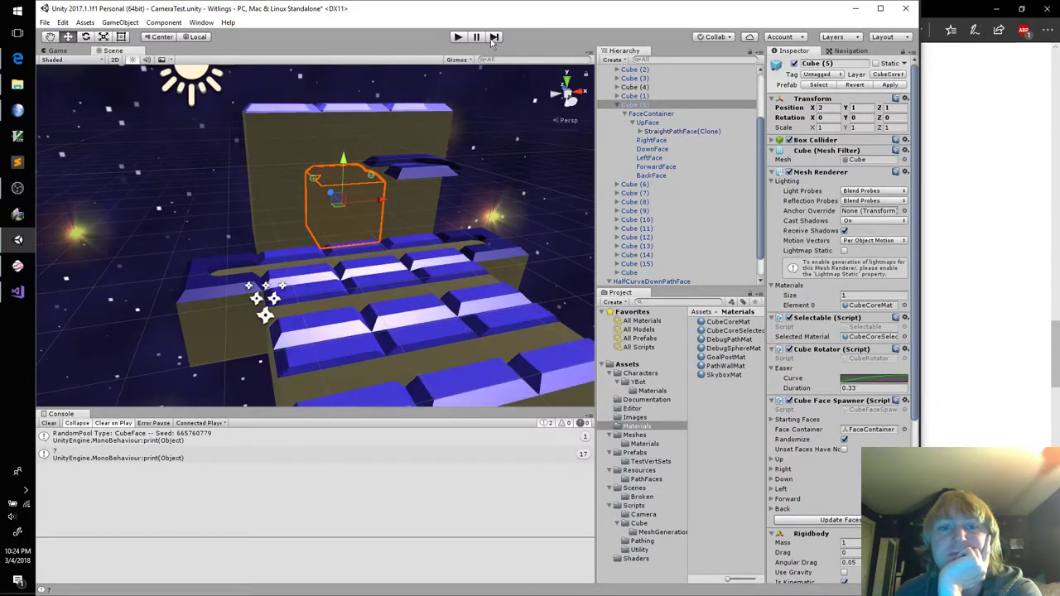
# Run the level again and view the Assertion failed error's stack trace
pyautogui.click(460, 37)
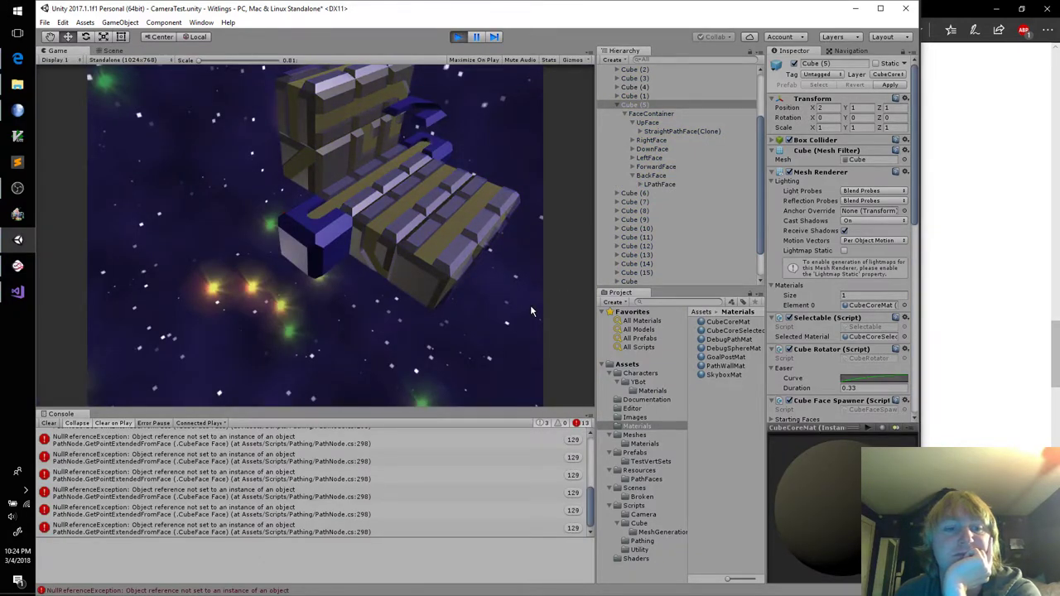
pyautogui.scroll(5, 338, 481)
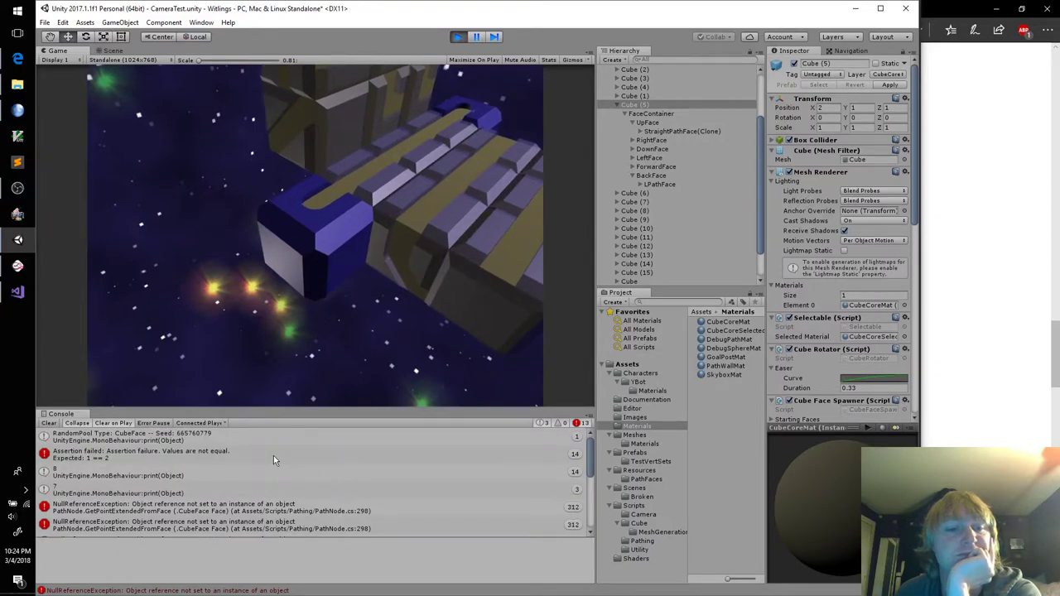
pyautogui.click(273, 455)
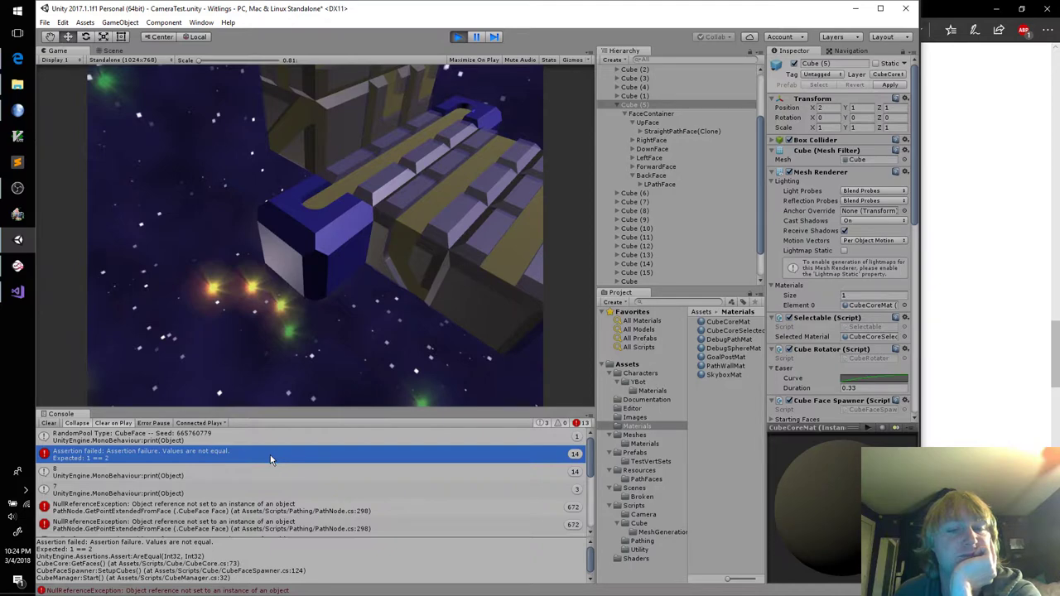
# Inspect CubeCore.cs's Assert.AreEqual childCount check on line 73, then return to Unity
pyautogui.doubleClick(271, 457)
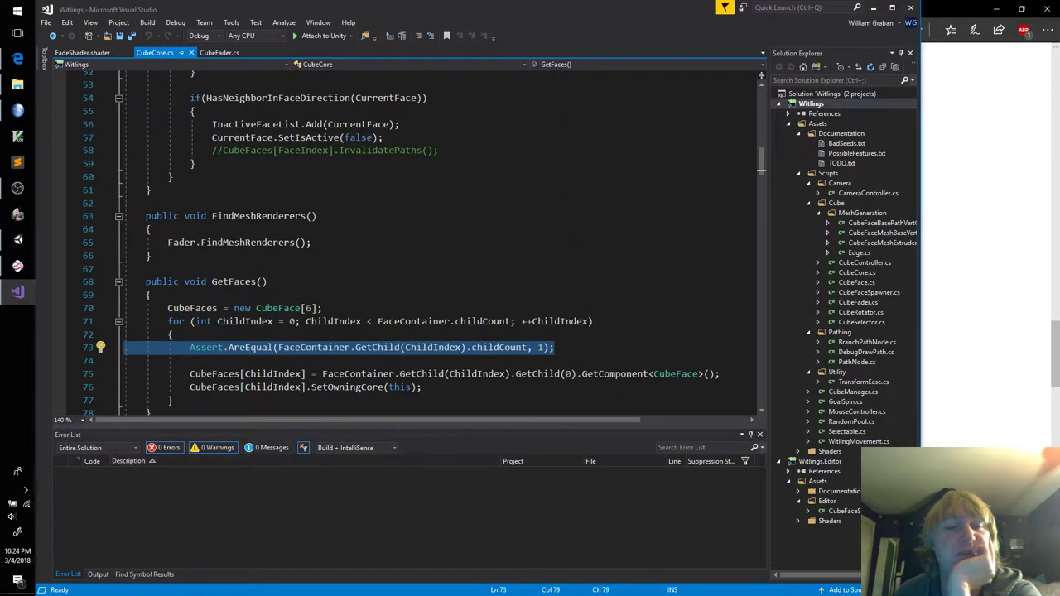
pyautogui.click(586, 343)
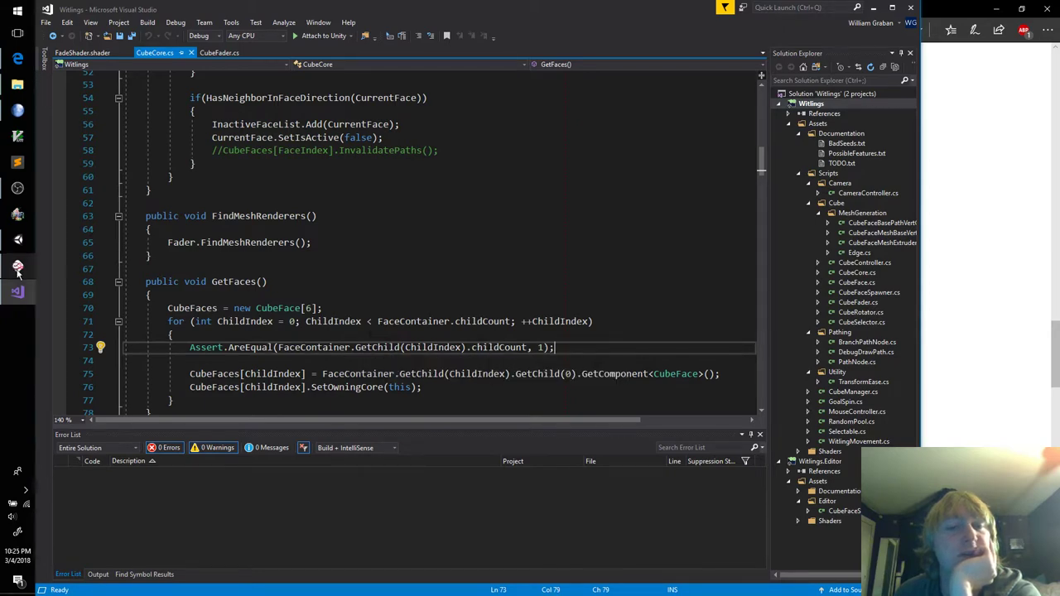
pyautogui.click(17, 239)
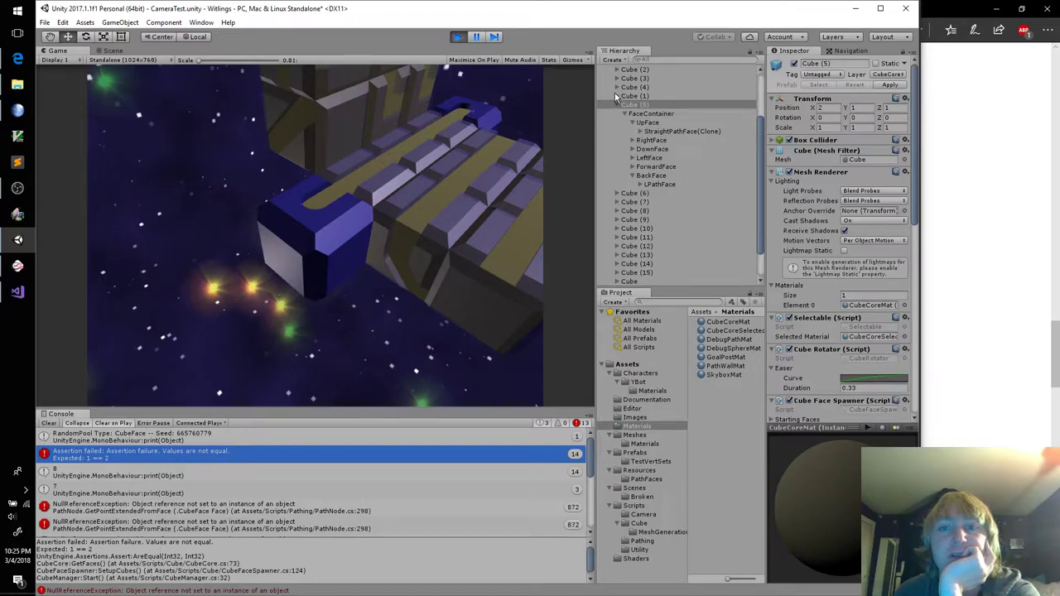
# Expand Cube (1)'s FaceContainer and inspect the path faces under ForwardFace and DownFace
pyautogui.click(617, 96)
pyautogui.click(625, 105)
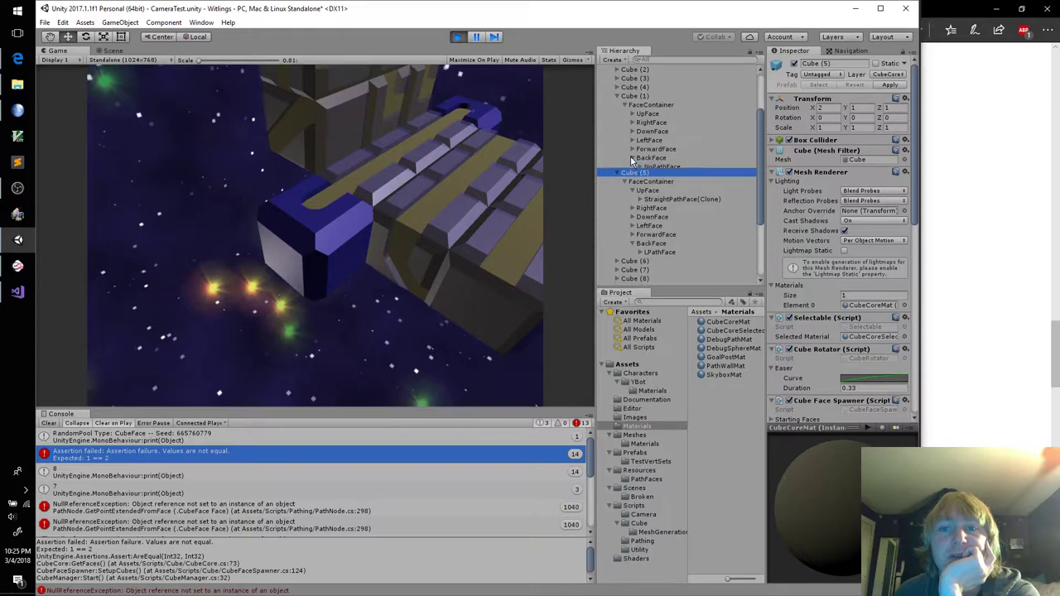
pyautogui.click(633, 150)
pyautogui.click(633, 149)
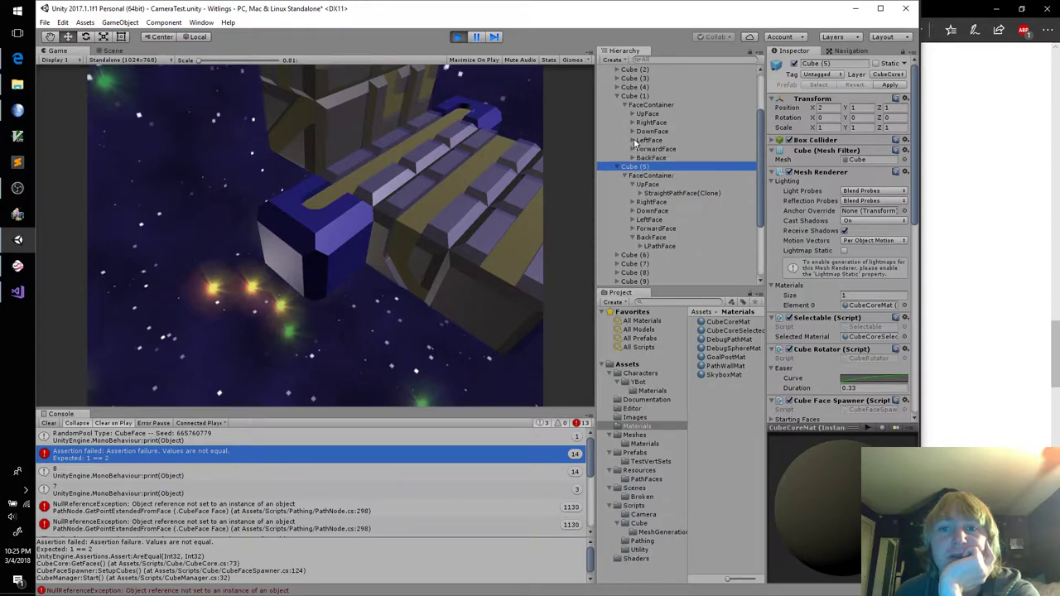
pyautogui.click(633, 131)
pyautogui.click(633, 132)
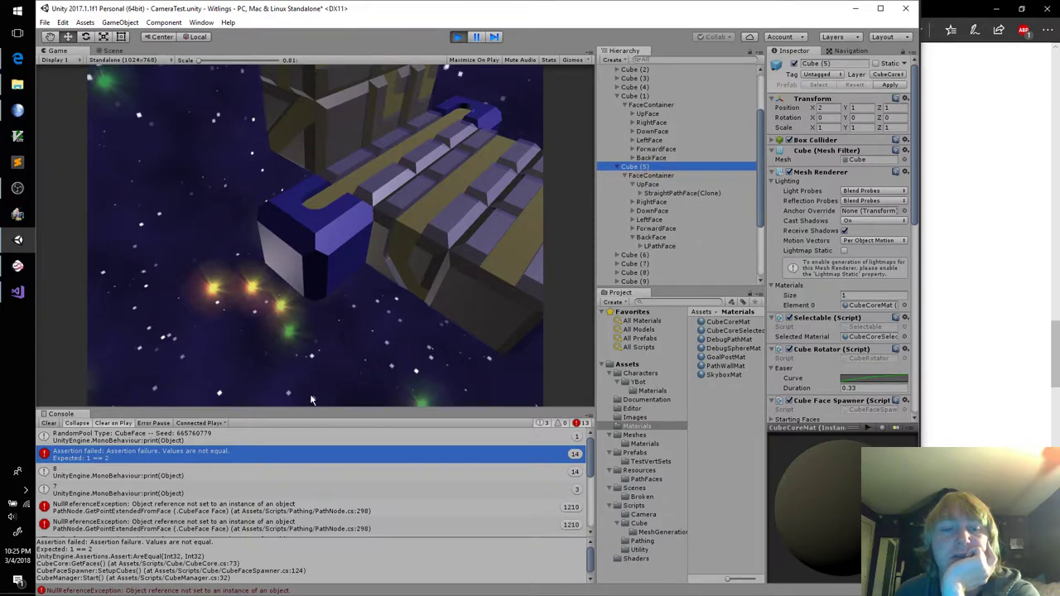
# Review the assertion failure in the Console, then view the level around Cube (5) in the Scene view
pyautogui.click(238, 453)
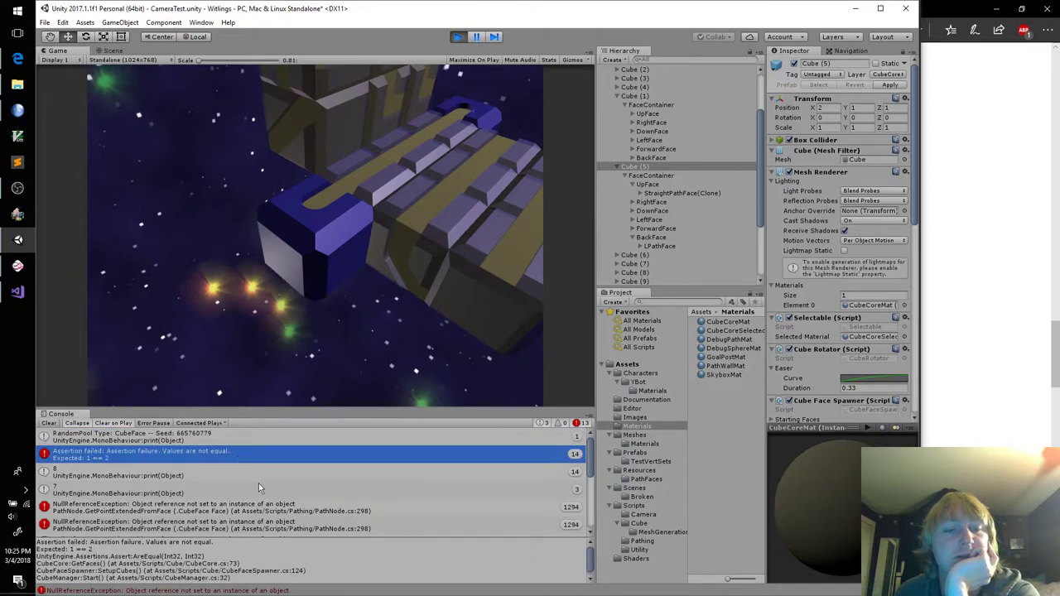
pyautogui.scroll(-1, 261, 488)
pyautogui.scroll(1, 267, 490)
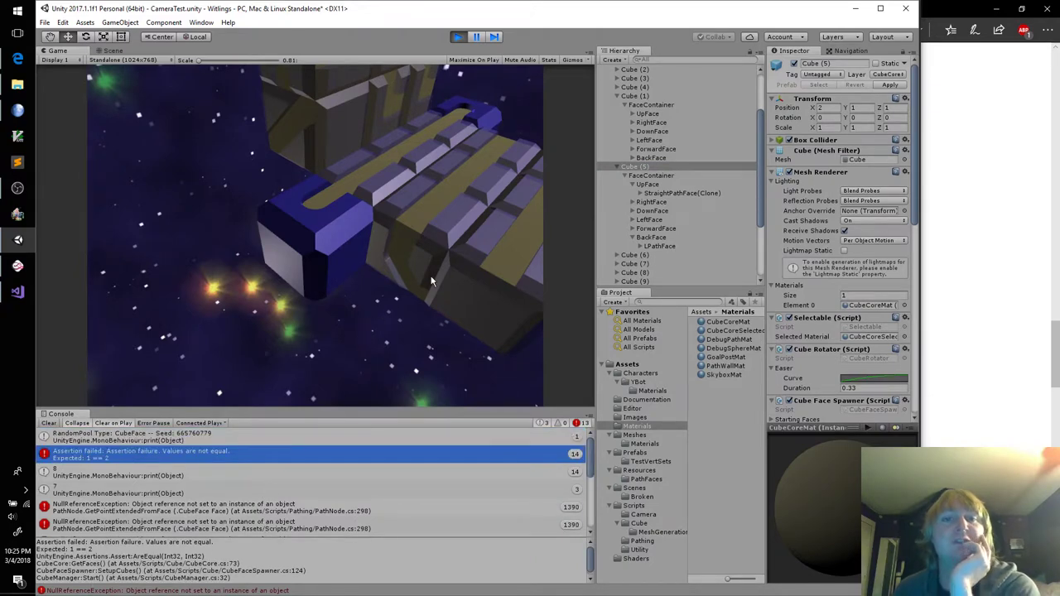
pyautogui.click(111, 51)
pyautogui.keyDown('alt'); pyautogui.moveTo(374, 231); pyautogui.dragTo(477, 82); pyautogui.keyUp('alt')
# Stop play mode and set the Fade Ease curve's last key value to 0
pyautogui.click(459, 36)
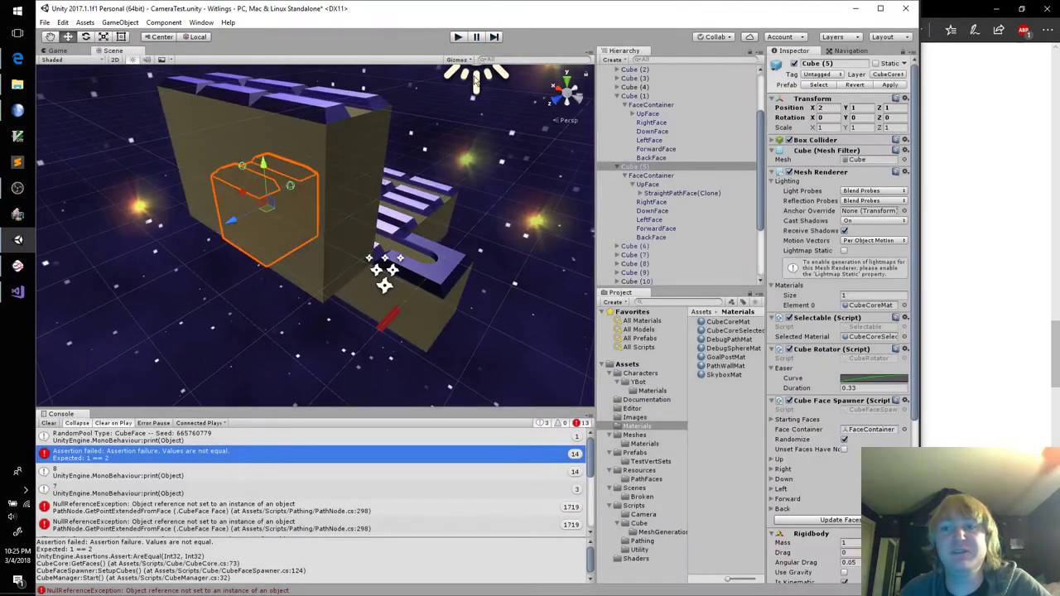
pyautogui.scroll(-5, 868, 428)
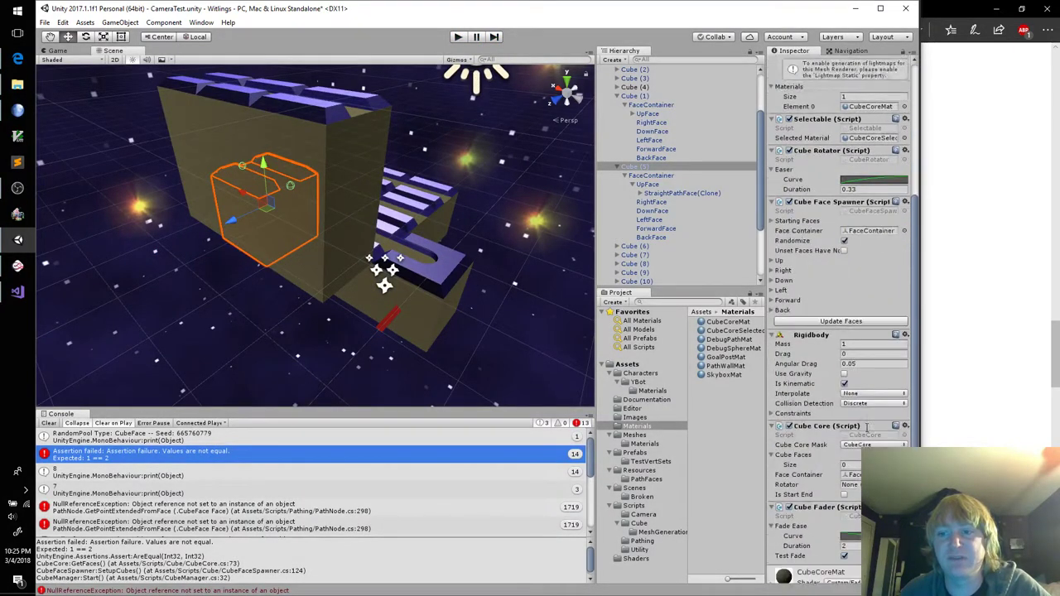
pyautogui.click(843, 500)
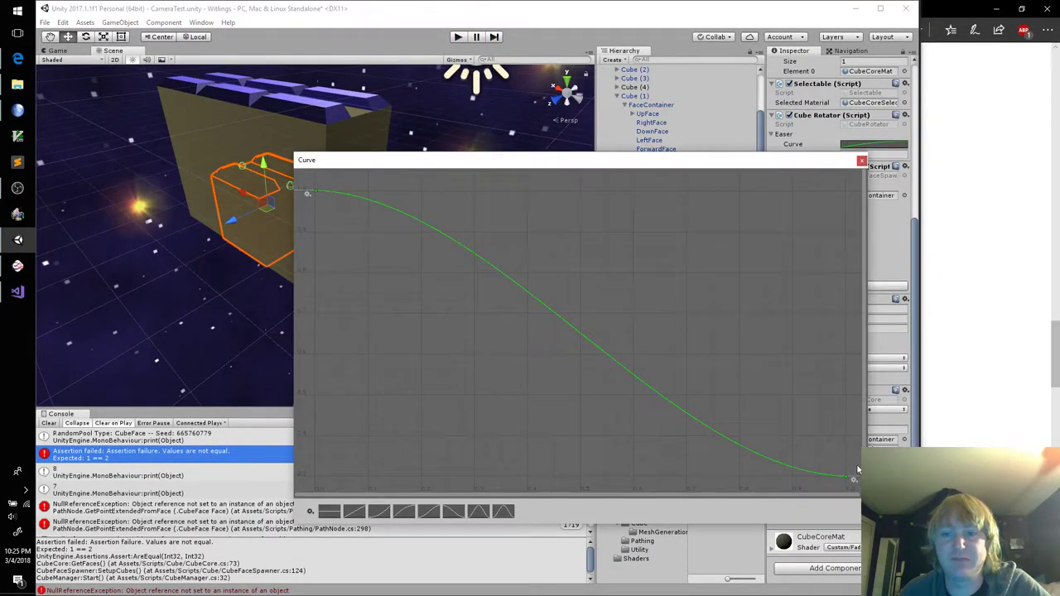
pyautogui.rightClick(850, 477)
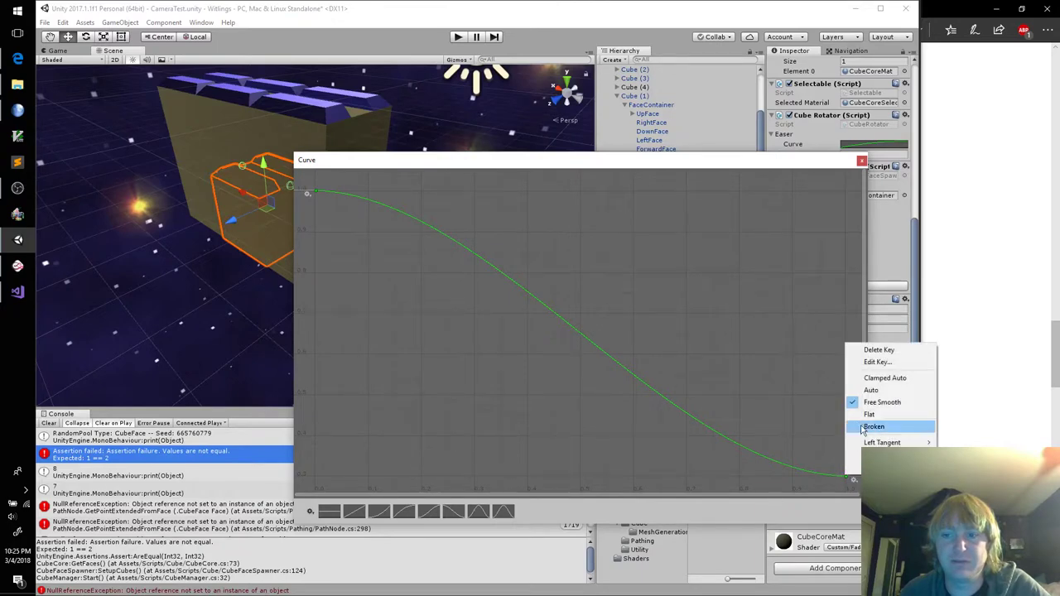
pyautogui.click(874, 362)
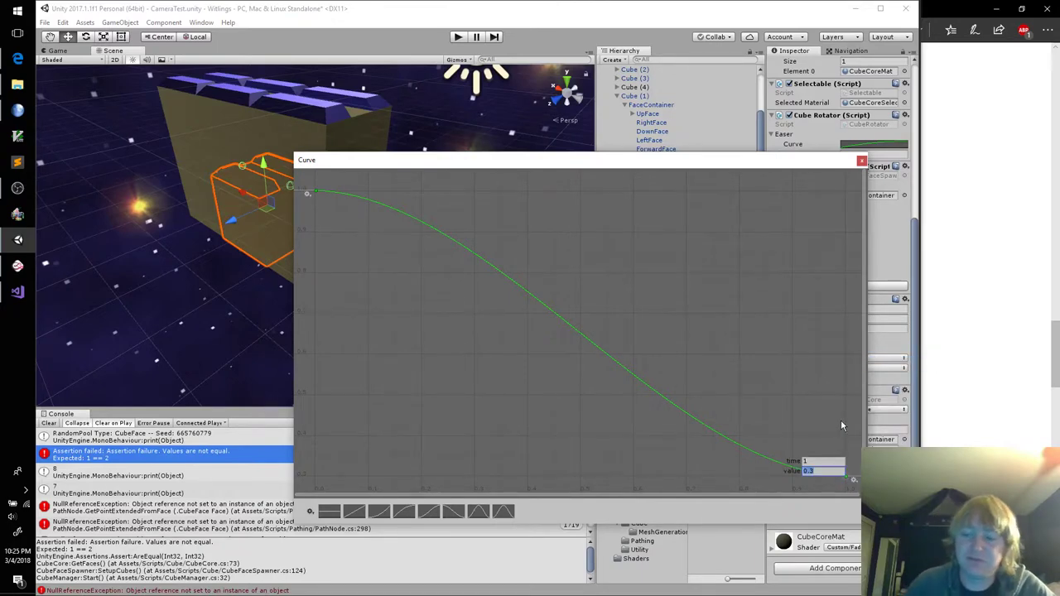
pyautogui.write('0')
pyautogui.press('Return')
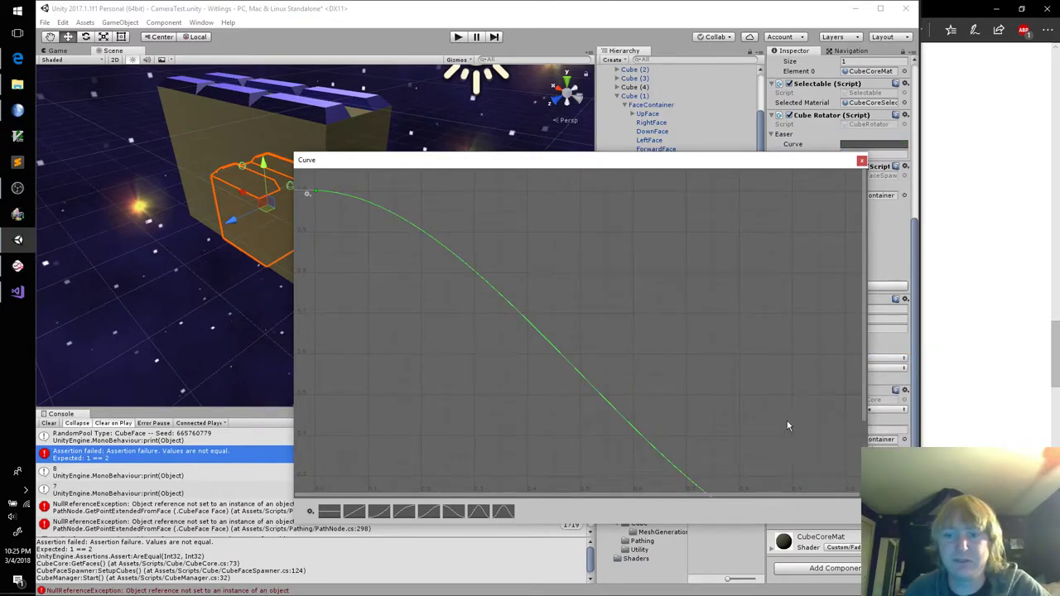
# Check the whole edited curve, close the curve editor, and start play mode
pyautogui.scroll(-5, 769, 423)
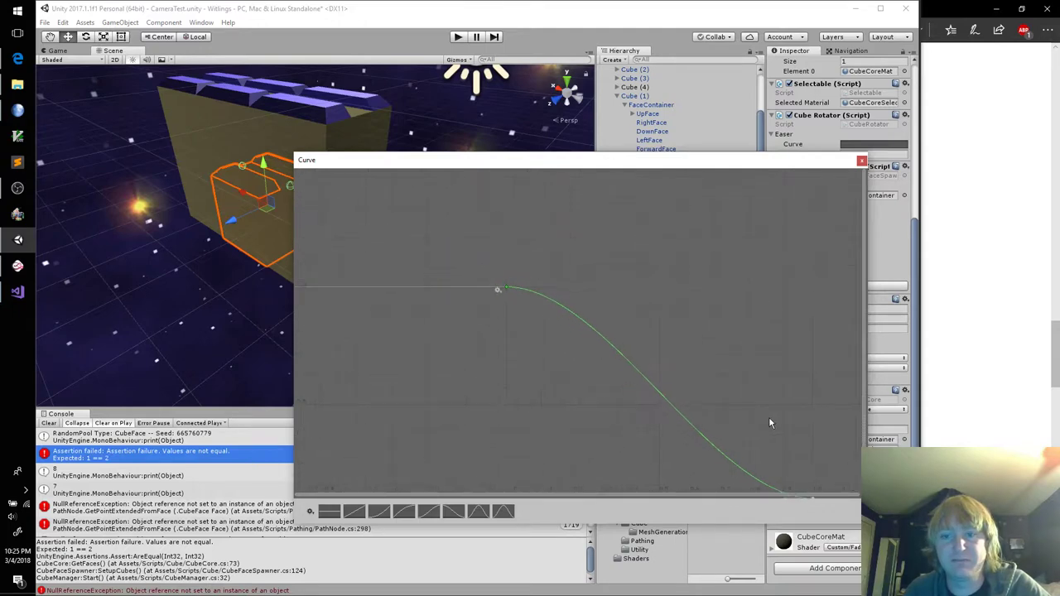
pyautogui.moveTo(783, 419); pyautogui.dragTo(685, 328, button='middle')
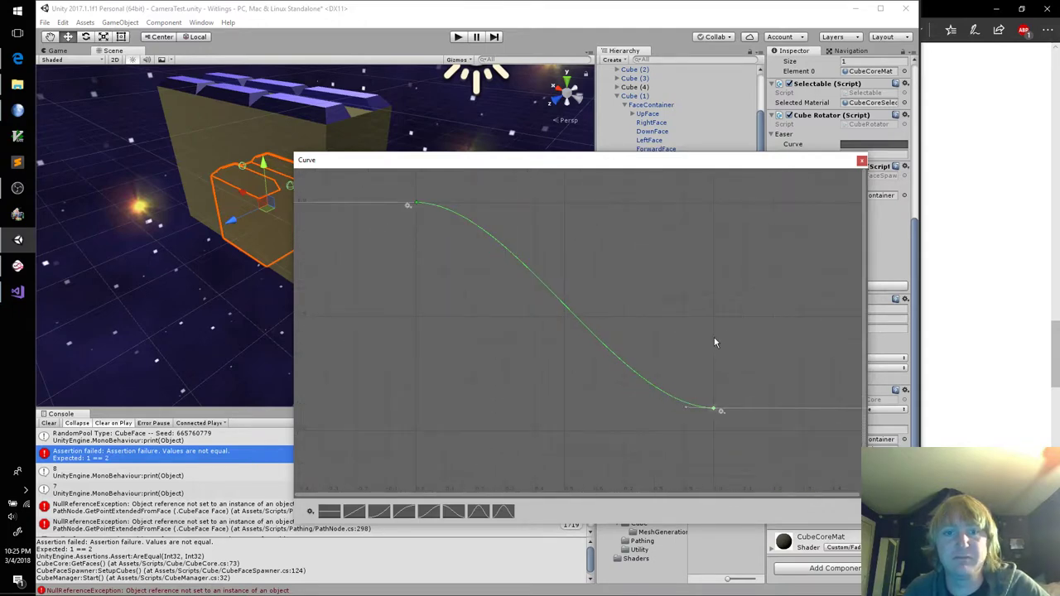
pyautogui.click(862, 161)
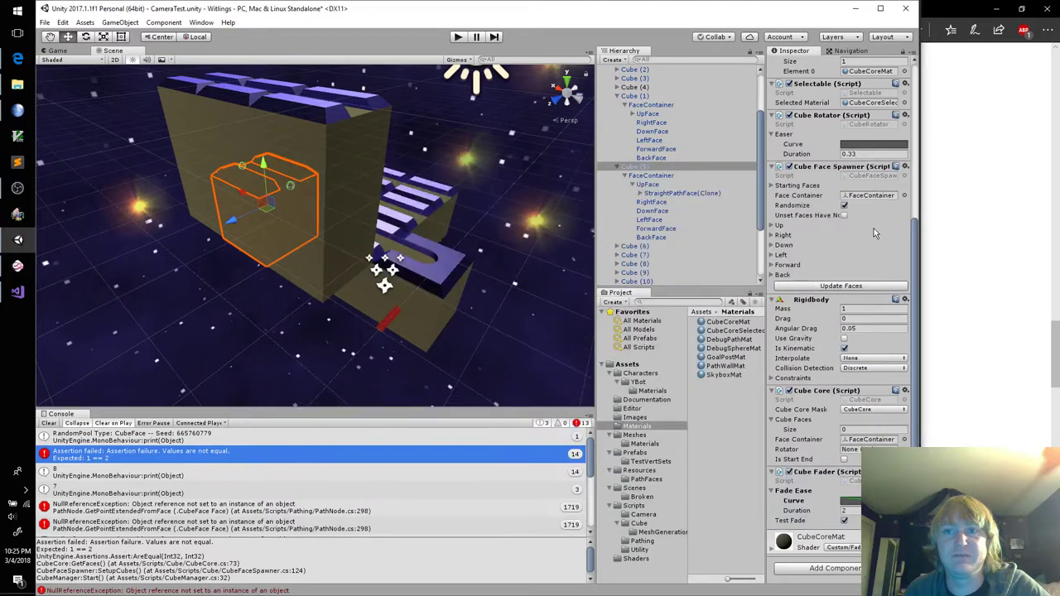
pyautogui.scroll(5, 874, 233)
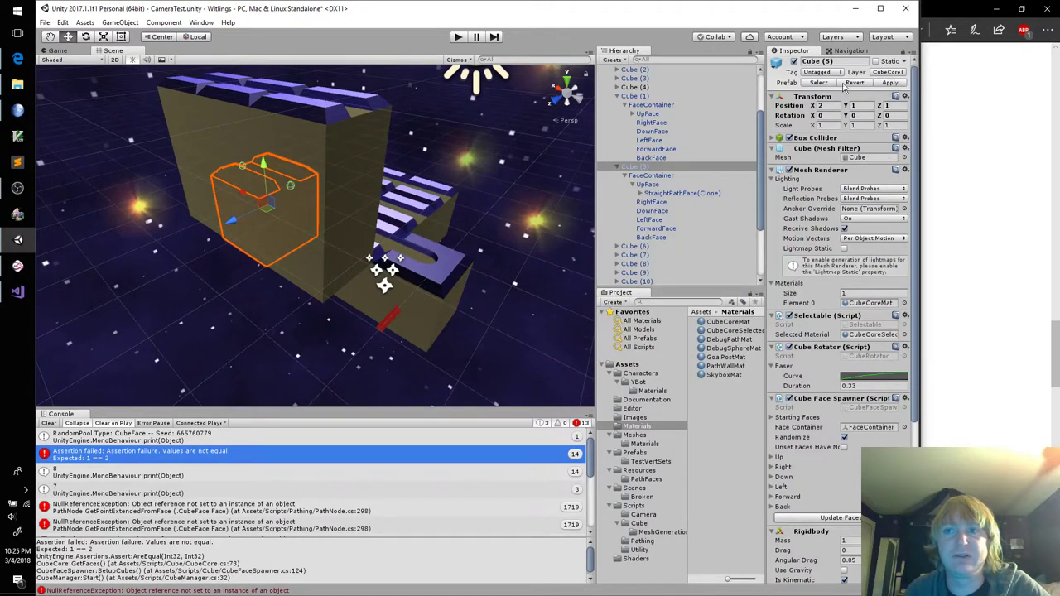
pyautogui.click(458, 38)
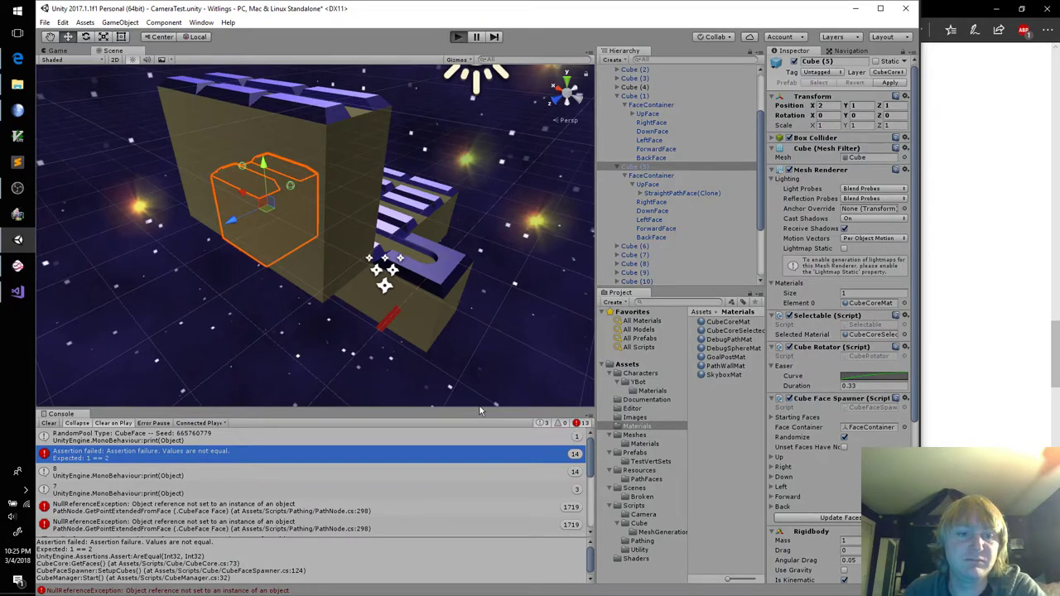
# Select a cube in the running level to watch the walls fade nearly transparent, then stop play
pyautogui.click(365, 197)
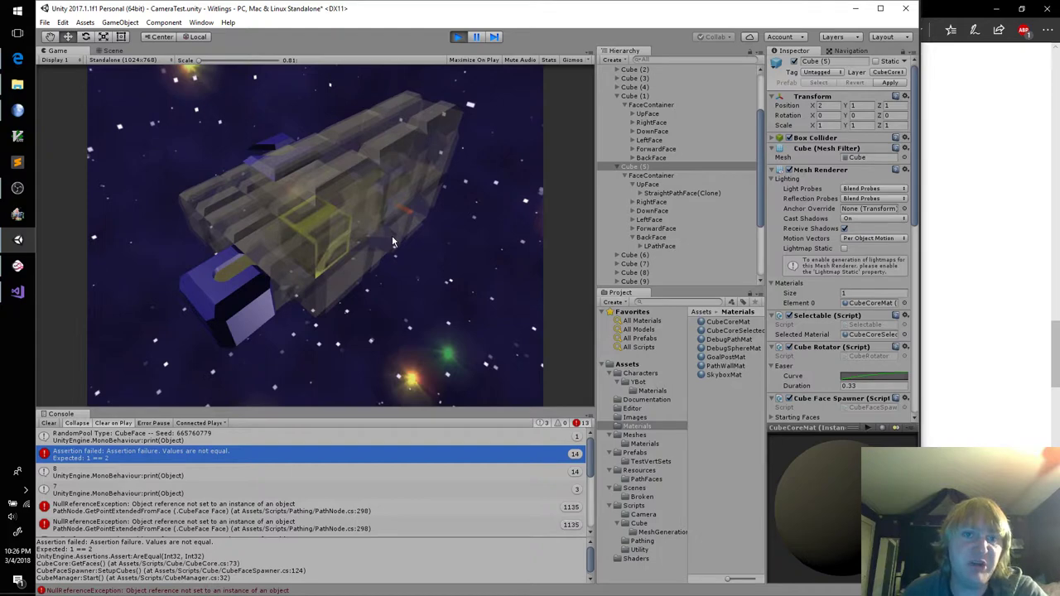
pyautogui.click(458, 37)
pyautogui.scroll(-7, 870, 443)
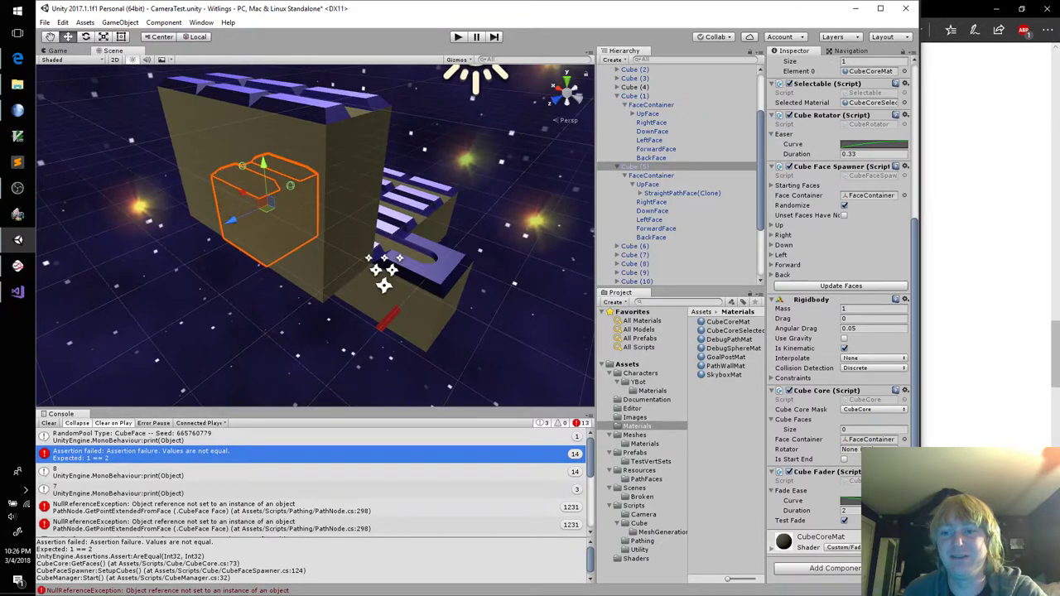
# Set the Fade Ease curve's last key value to 0.05 and close the curve editor
pyautogui.click(852, 500)
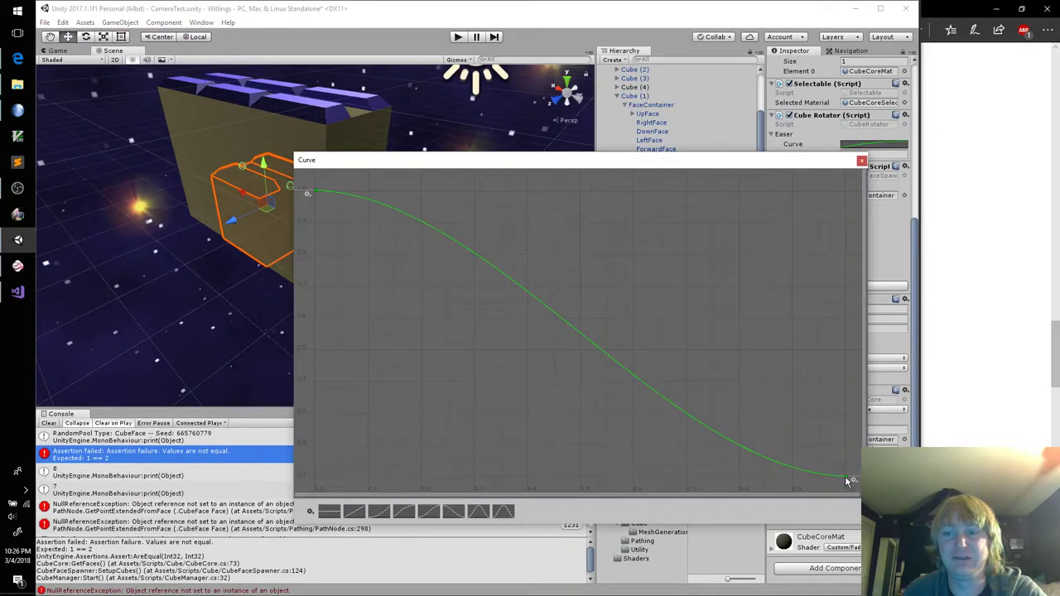
pyautogui.rightClick(845, 475)
pyautogui.click(878, 364)
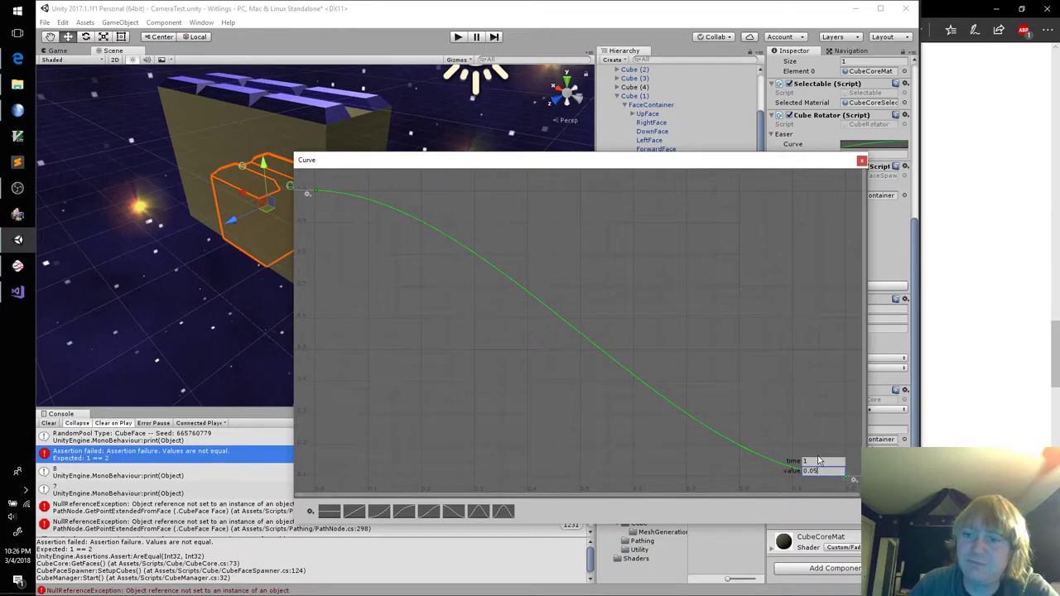
pyautogui.write('0.05')
pyautogui.press('Return')
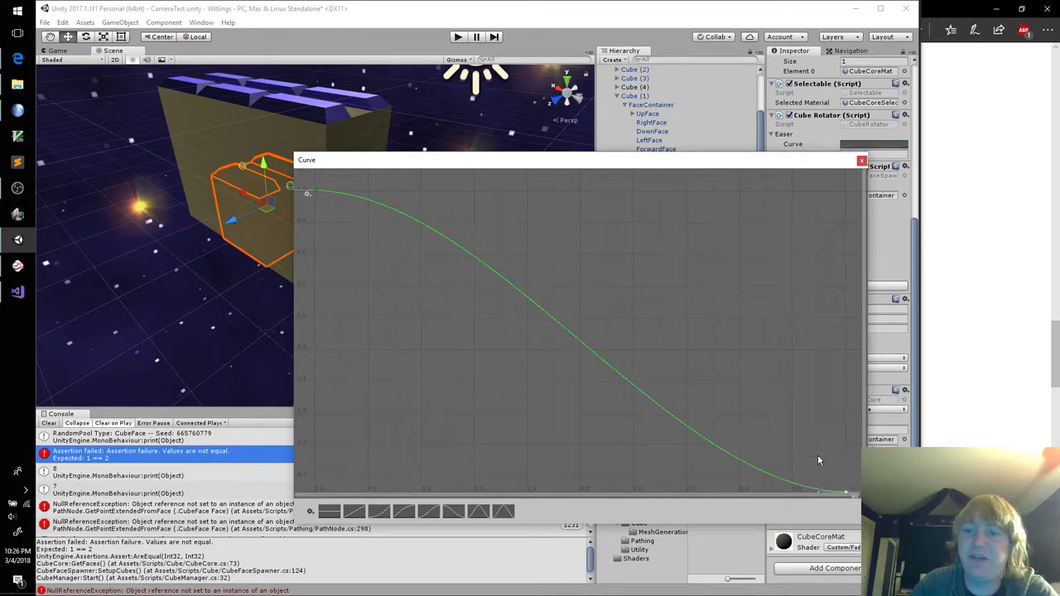
pyautogui.click(423, 18)
# Start play mode, select two cubes and rotate the structure while the rest stay translucent
pyautogui.click(456, 37)
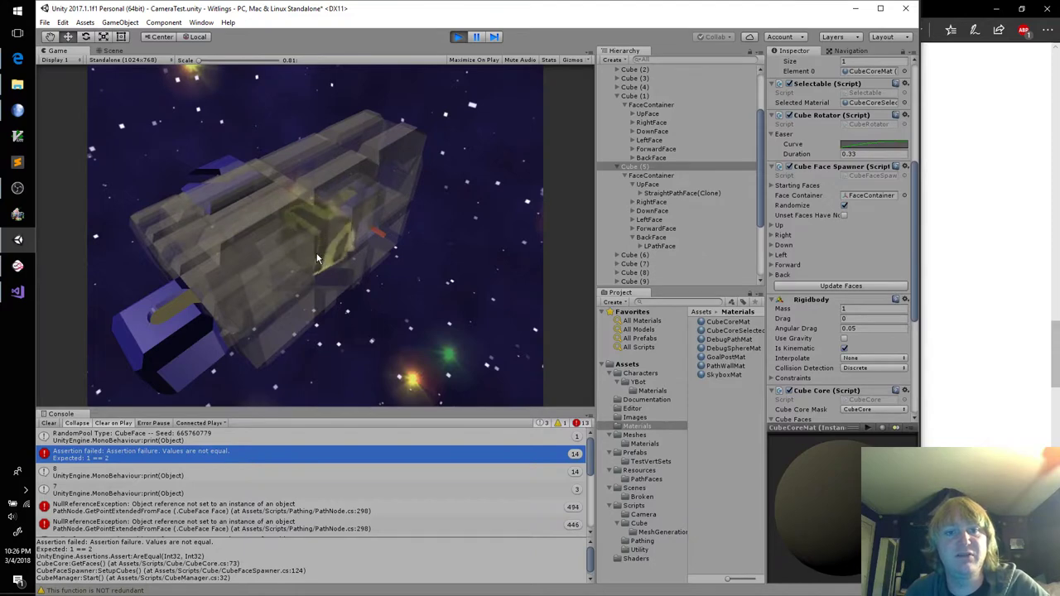
pyautogui.click(281, 248)
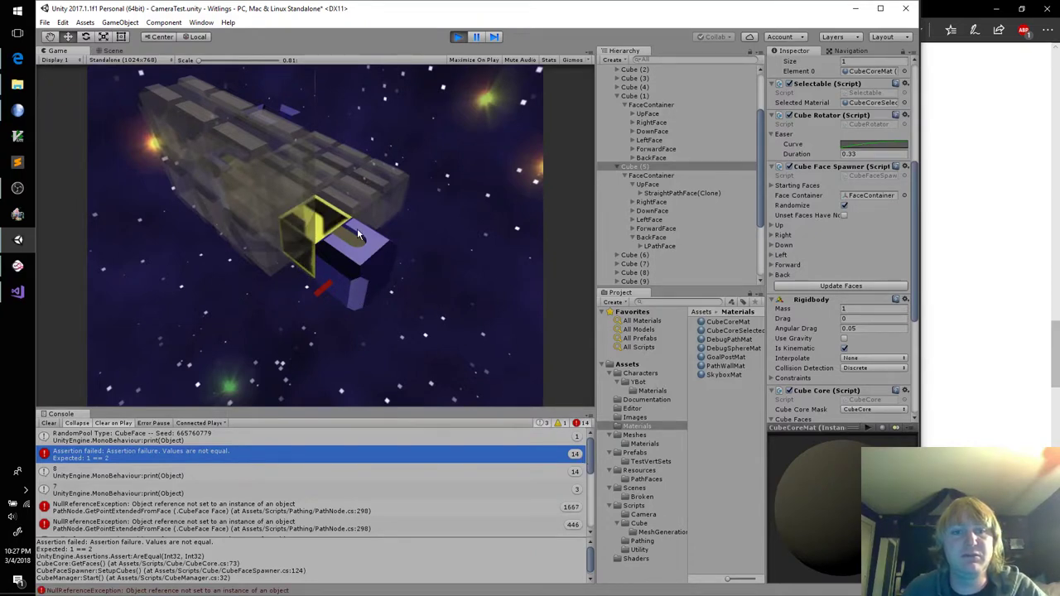
pyautogui.click(308, 255)
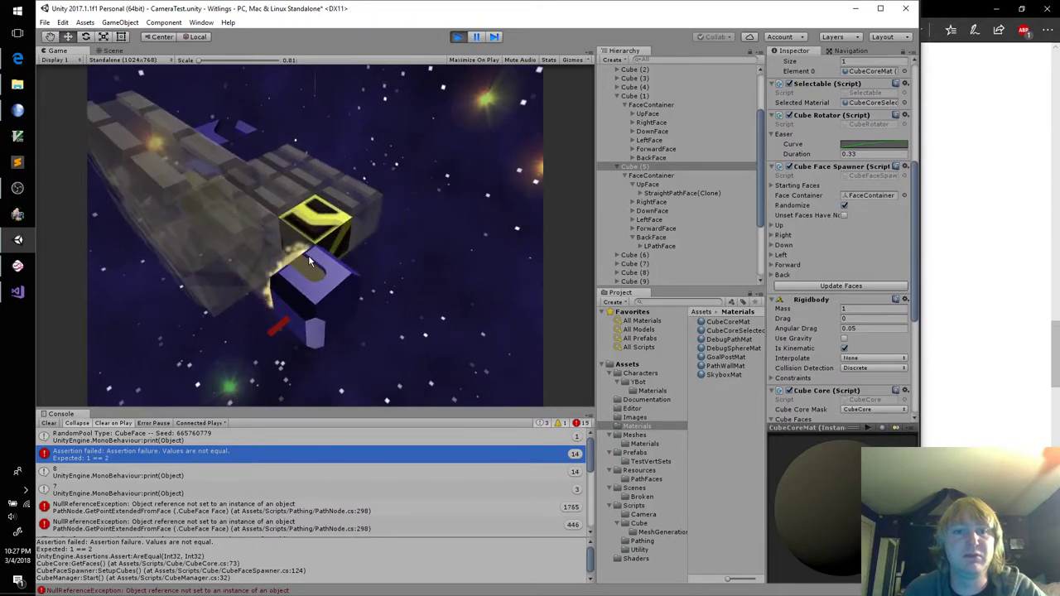
pyautogui.moveTo(313, 254)
pyautogui.mouseDown()
pyautogui.moveTo(351, 209)
pyautogui.moveTo(323, 239)
pyautogui.mouseUp()
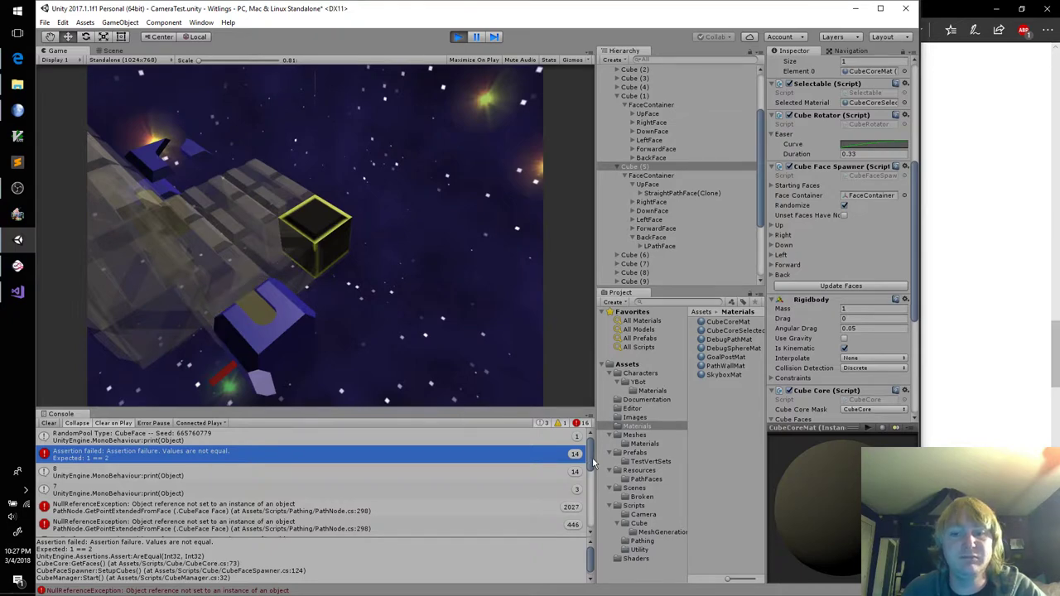
pyautogui.moveTo(590, 459); pyautogui.dragTo(584, 533)
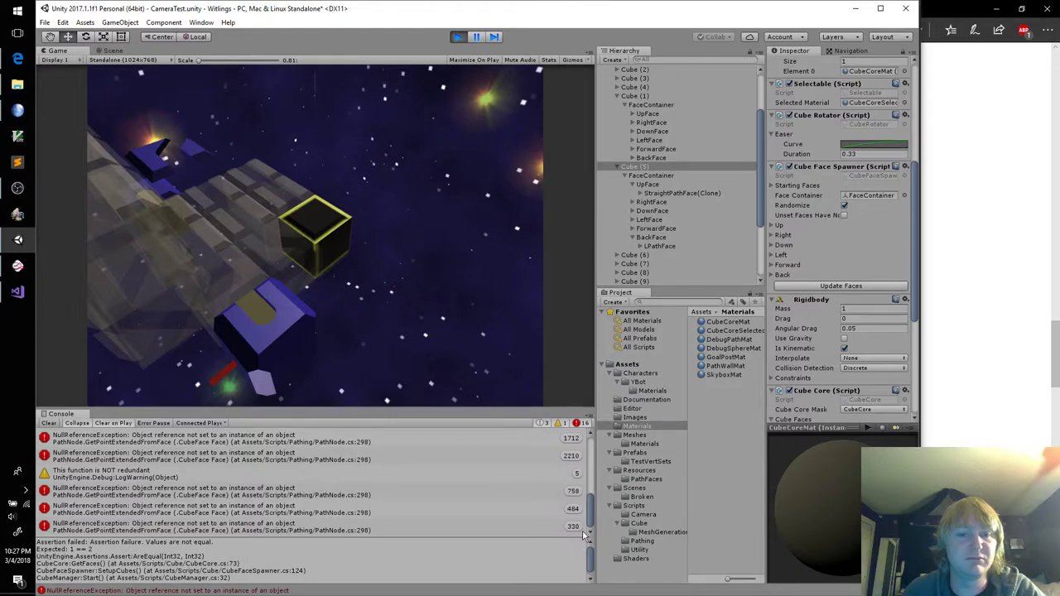
# Stop play mode and clear the assertion failure messages from the Console
pyautogui.click(459, 38)
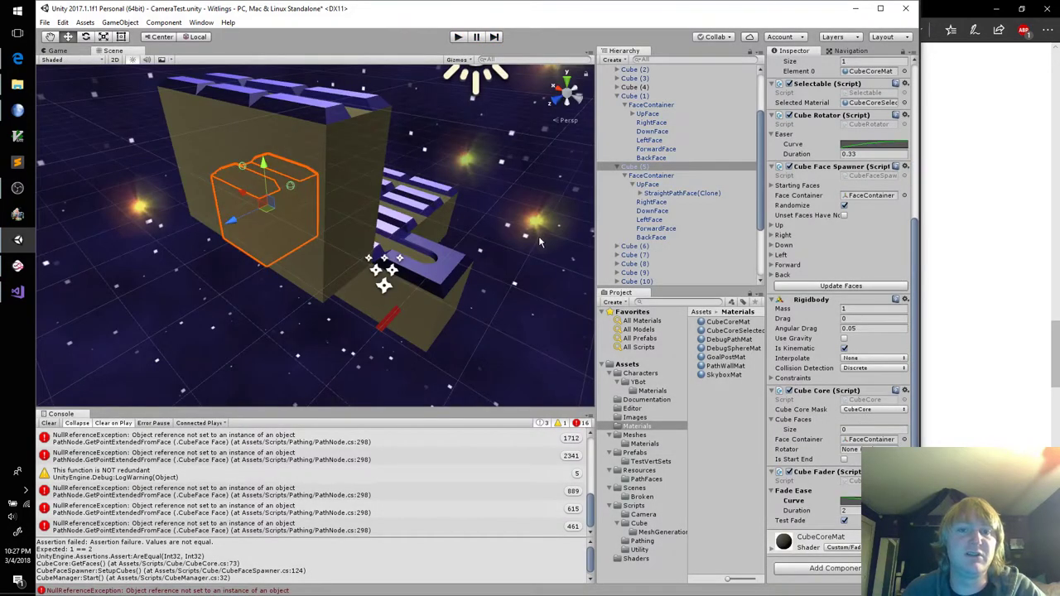
pyautogui.keyDown('alt'); pyautogui.moveTo(540, 241); pyautogui.dragTo(217, 188); pyautogui.keyUp('alt')
pyautogui.scroll(-2, 385, 454)
pyautogui.click(382, 454)
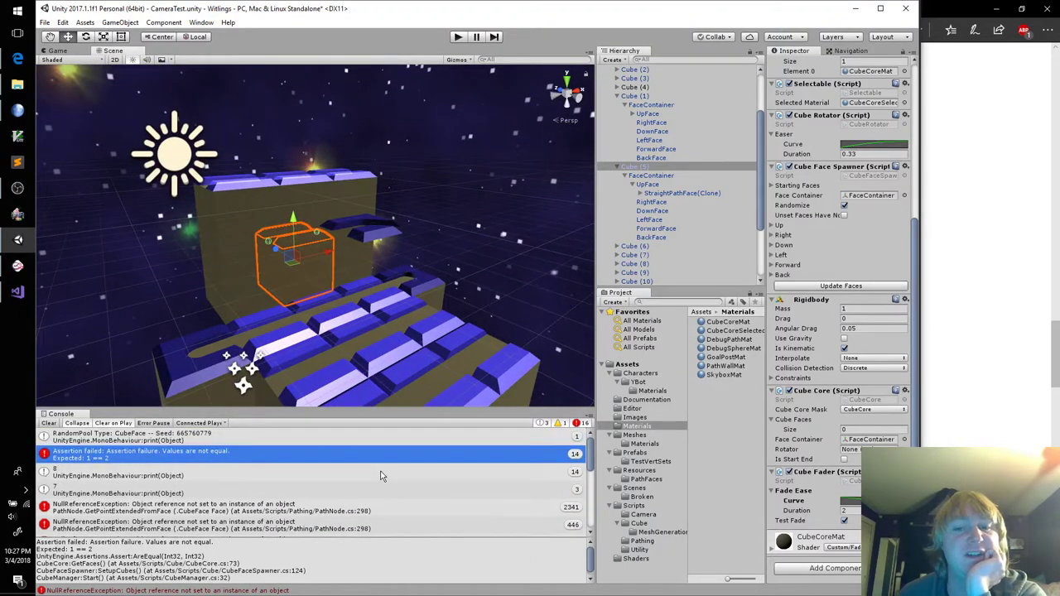
pyautogui.click(48, 423)
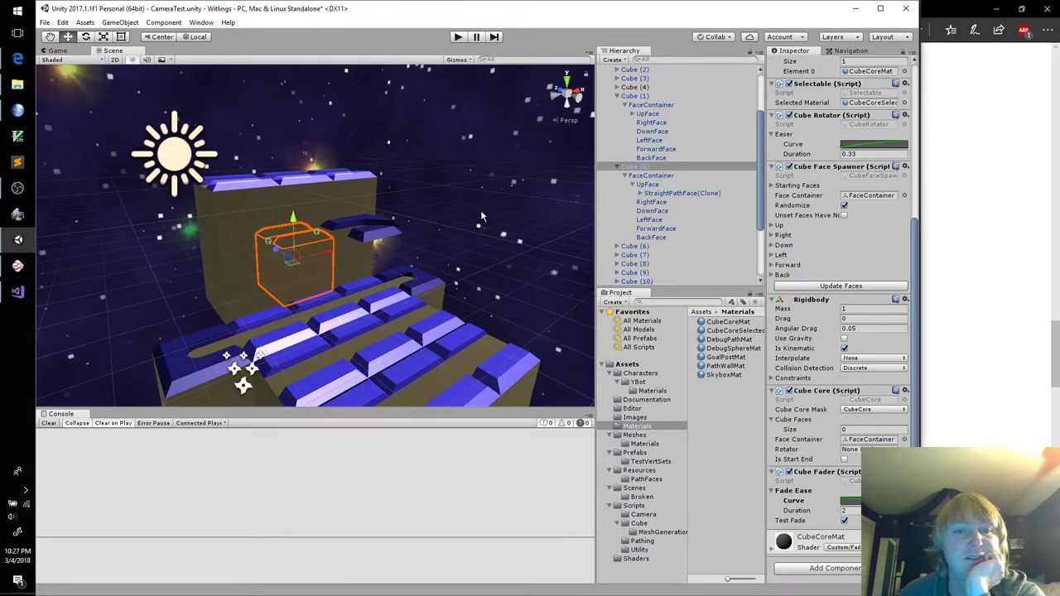
# Select Cube (14) in the Scene view and switch to CubeCore.cs in Visual Studio
pyautogui.moveTo(481, 217); pyautogui.dragTo(470, 262, button='right')
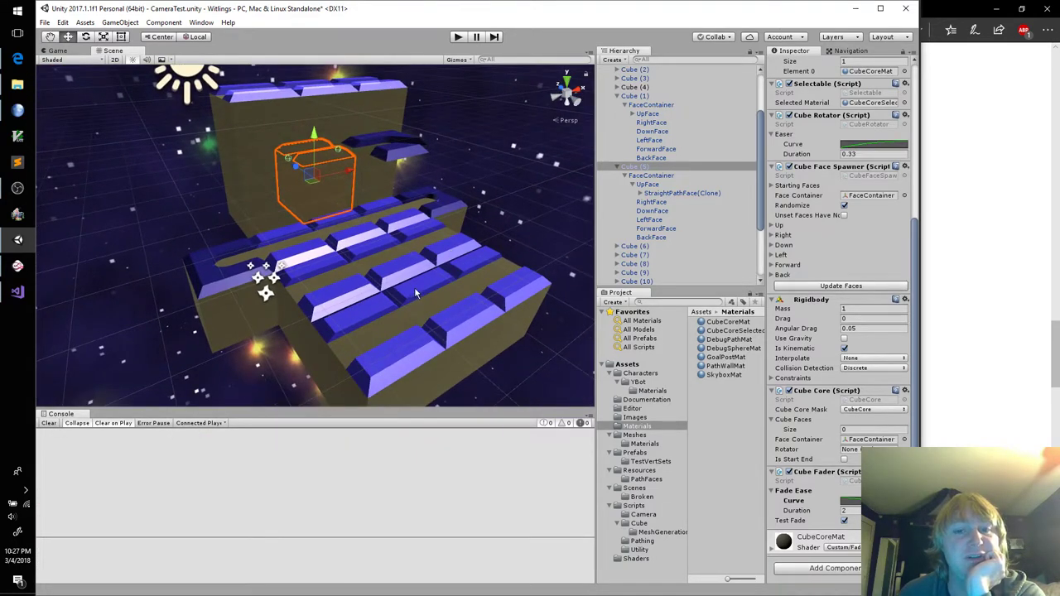
pyautogui.click(396, 332)
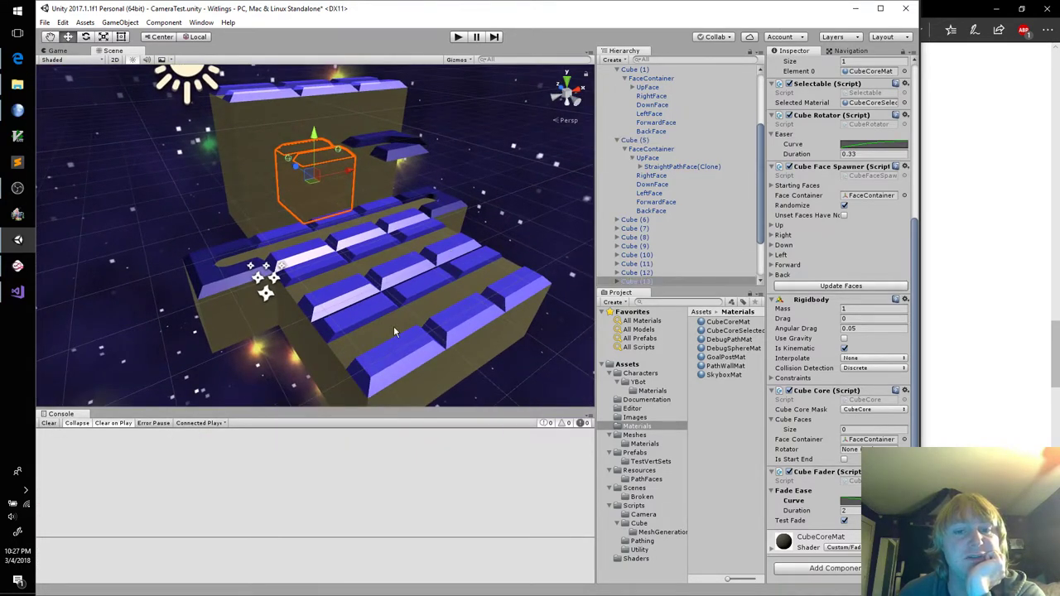
pyautogui.click(18, 292)
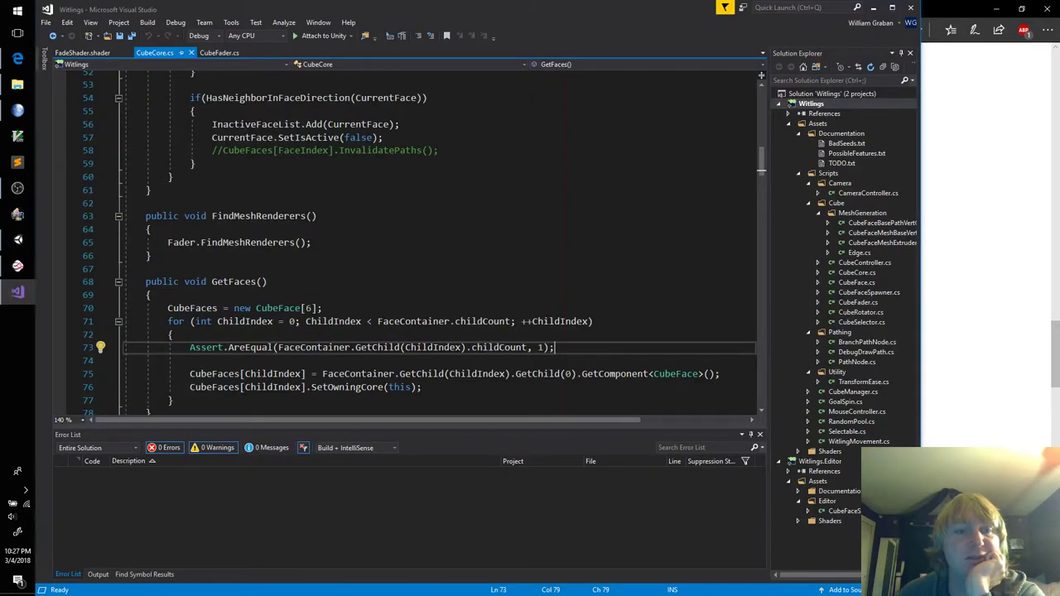
# Check the FindMeshRenderers call on line 65 and CubeFader's Start code, then save CubeCore.cs
pyautogui.click(328, 243)
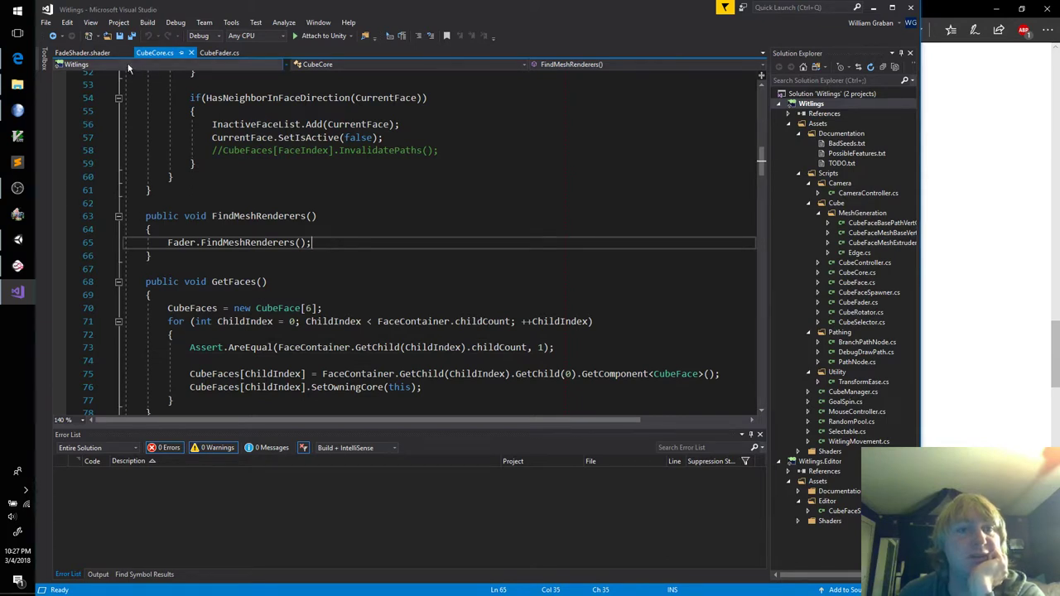
pyautogui.click(217, 53)
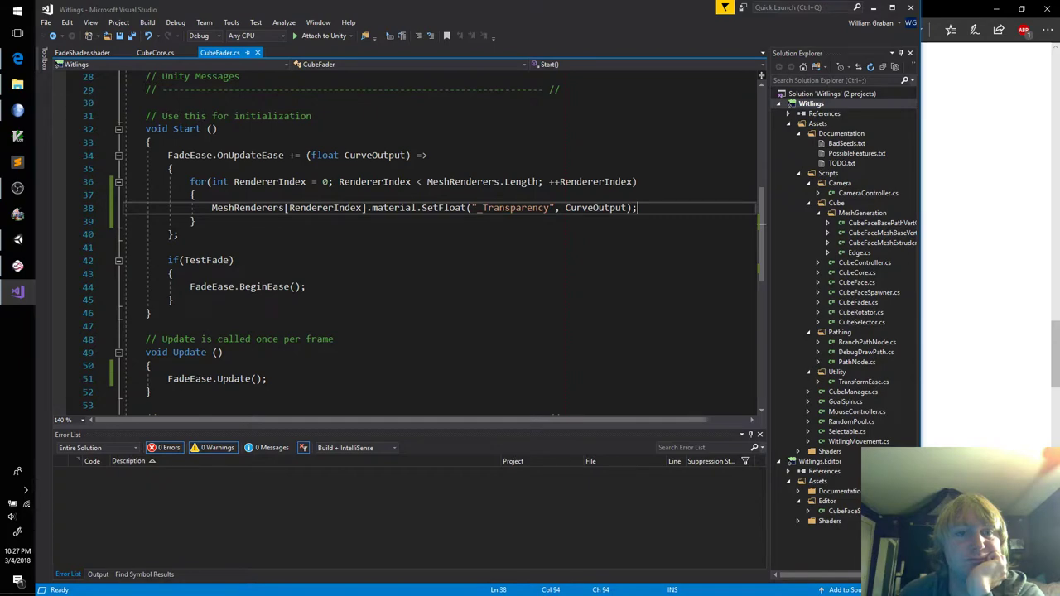
pyautogui.click(161, 53)
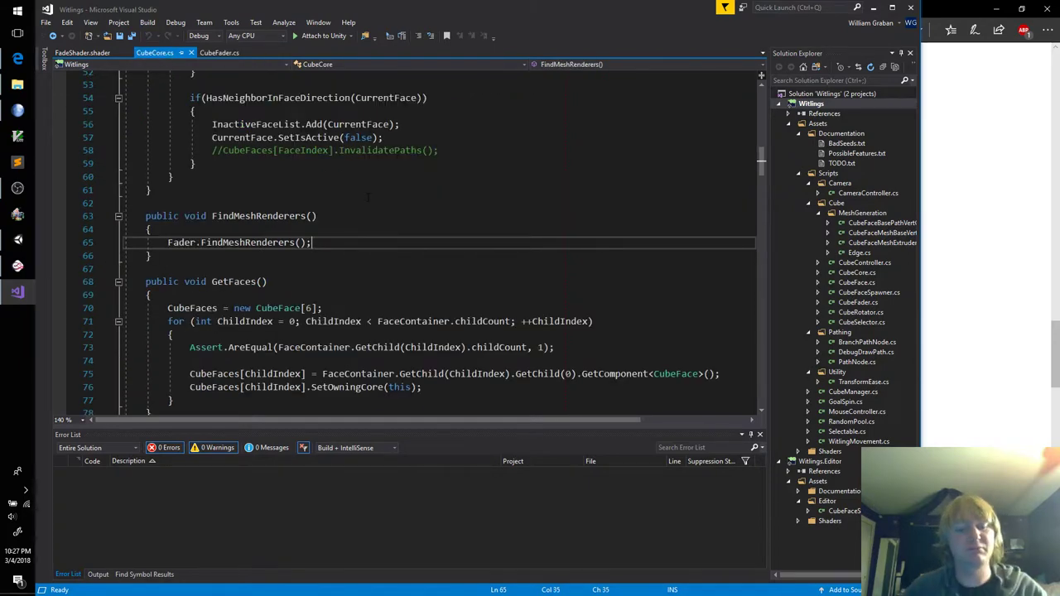
pyautogui.hotkey('ctrl', 's')
# Back in Unity, run the level, pause it, and select the front-left cube
pyautogui.hotkey('alt', 'Tab')
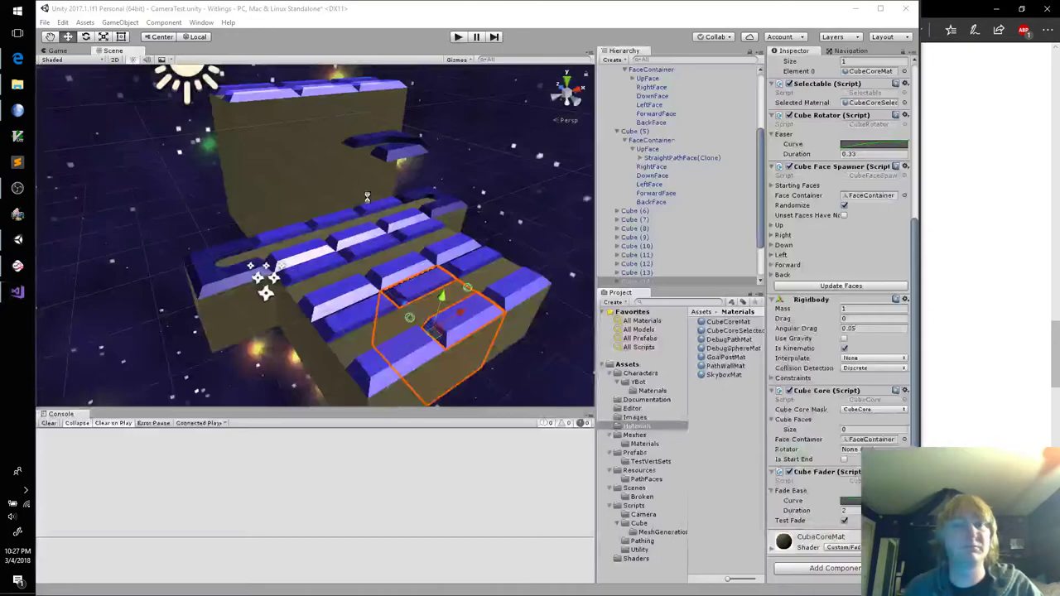
pyautogui.click(458, 36)
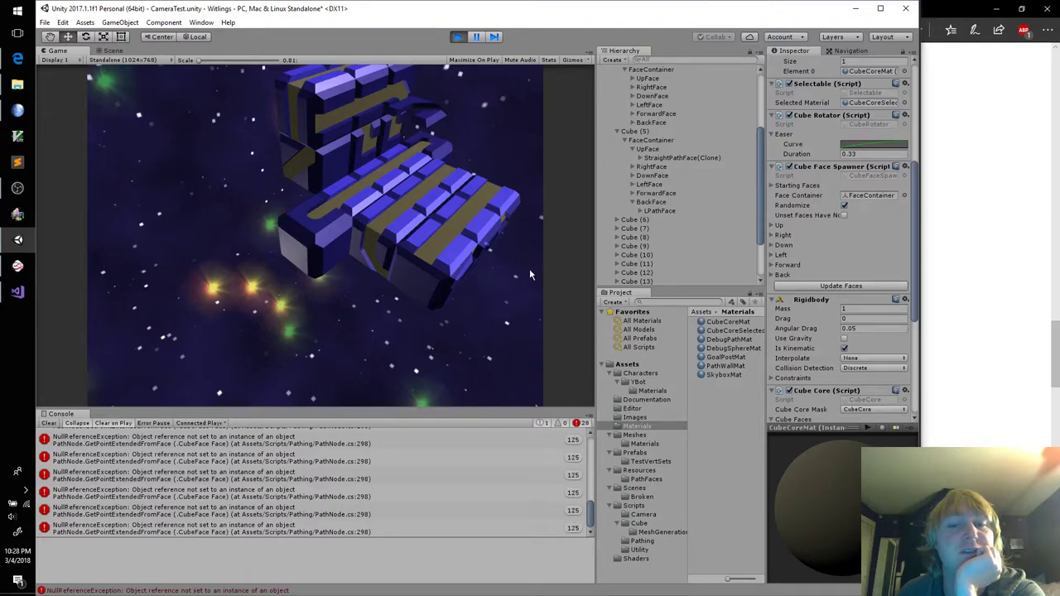
pyautogui.click(477, 37)
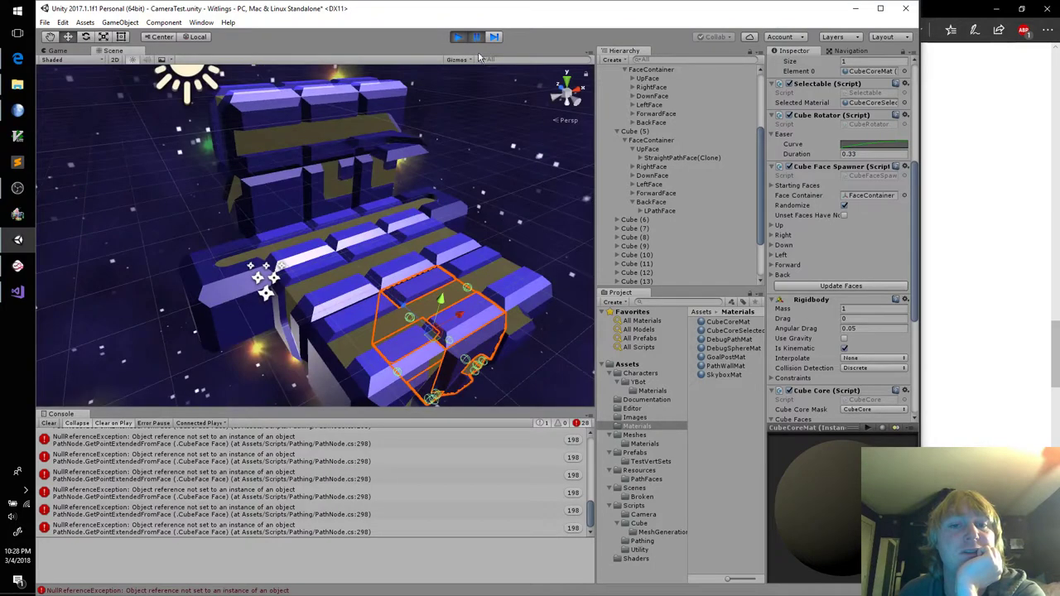
pyautogui.click(362, 347)
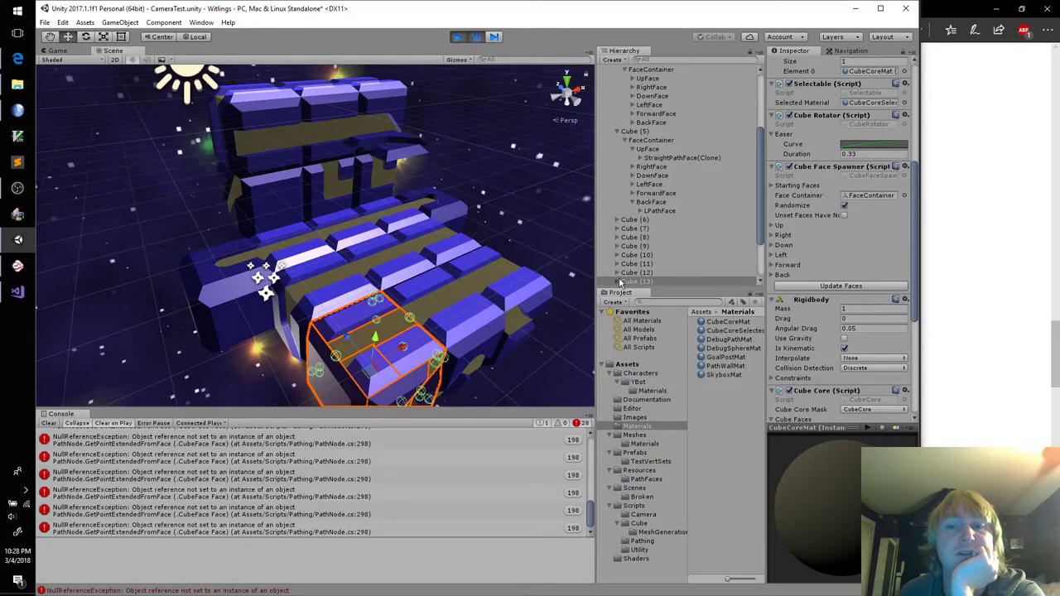
# Expand Cube (13) > FaceContainer > UpFace and compare its two StraightPathFace(Clone) children
pyautogui.click(620, 282)
pyautogui.scroll(-3, 622, 249)
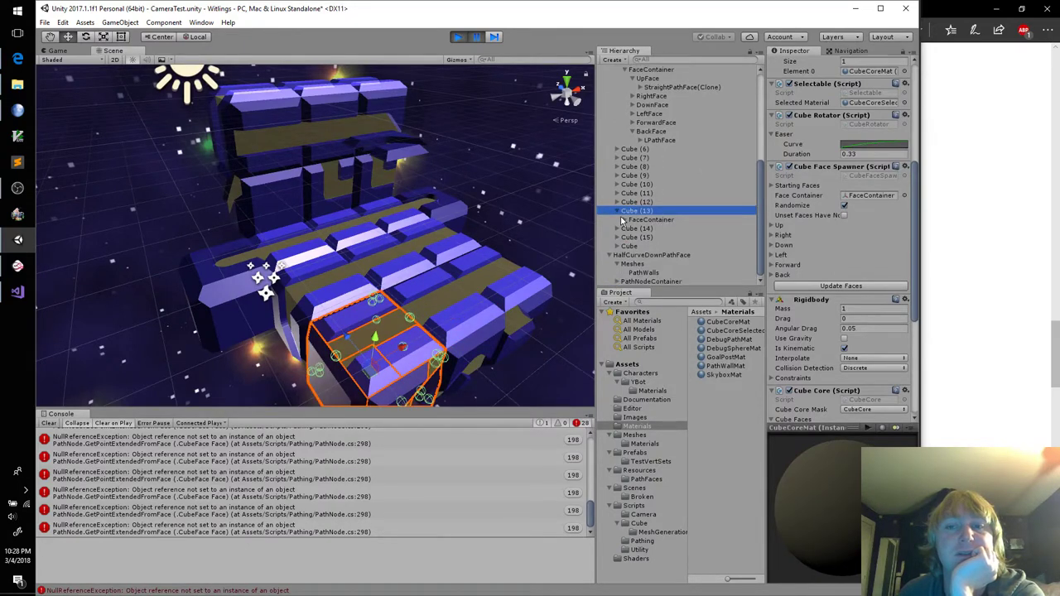
pyautogui.click(638, 220)
pyautogui.click(626, 219)
pyautogui.click(633, 230)
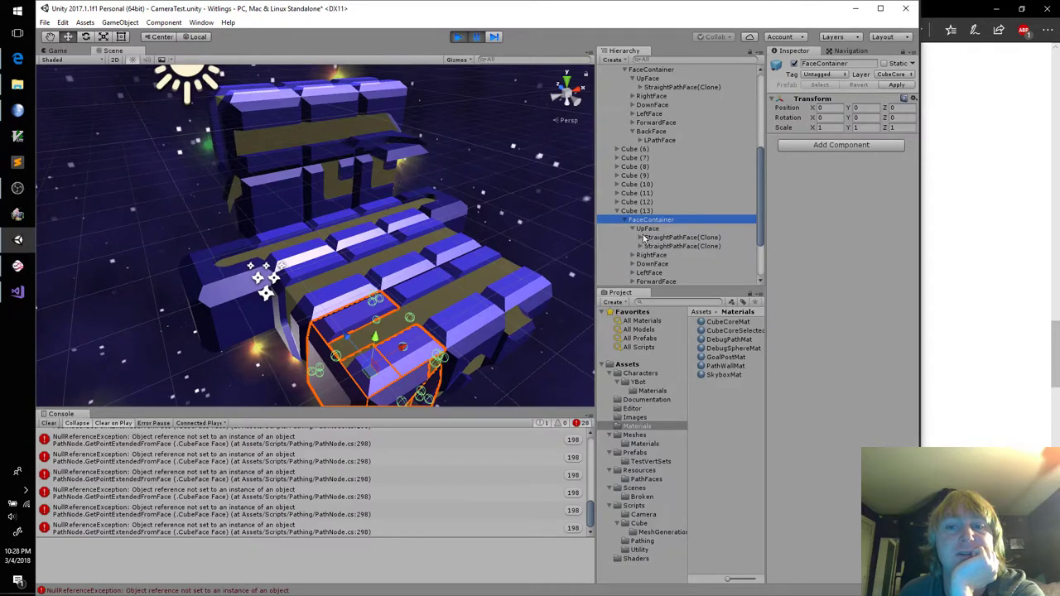
pyautogui.click(692, 238)
pyautogui.click(700, 246)
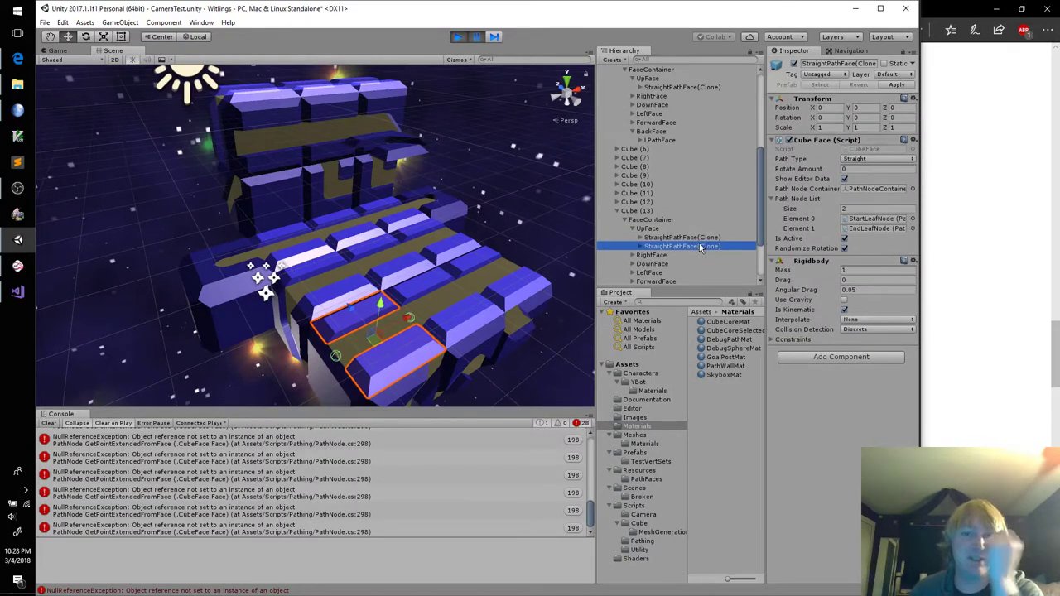
pyautogui.click(700, 238)
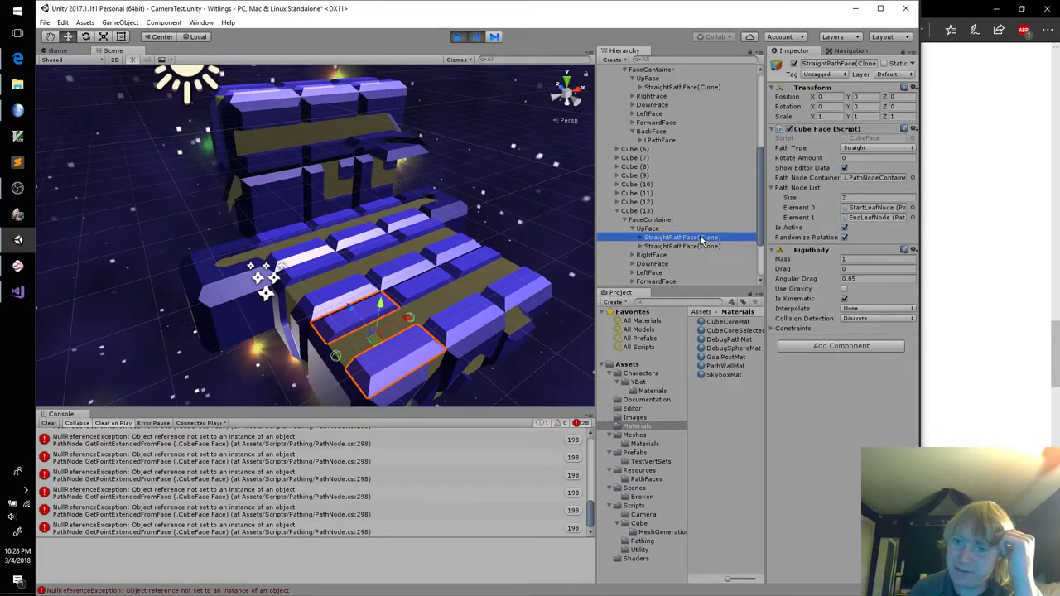
pyautogui.click(700, 246)
pyautogui.click(700, 238)
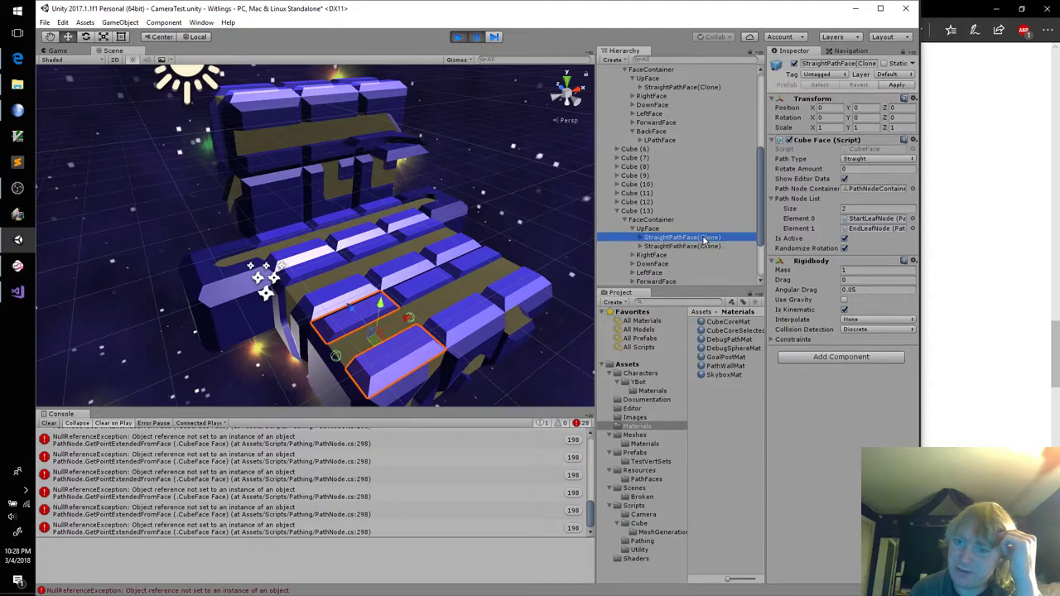
# Stop play mode and delete Cube (6) through Cube (15), Cube (5) and Cube (1)
pyautogui.click(458, 37)
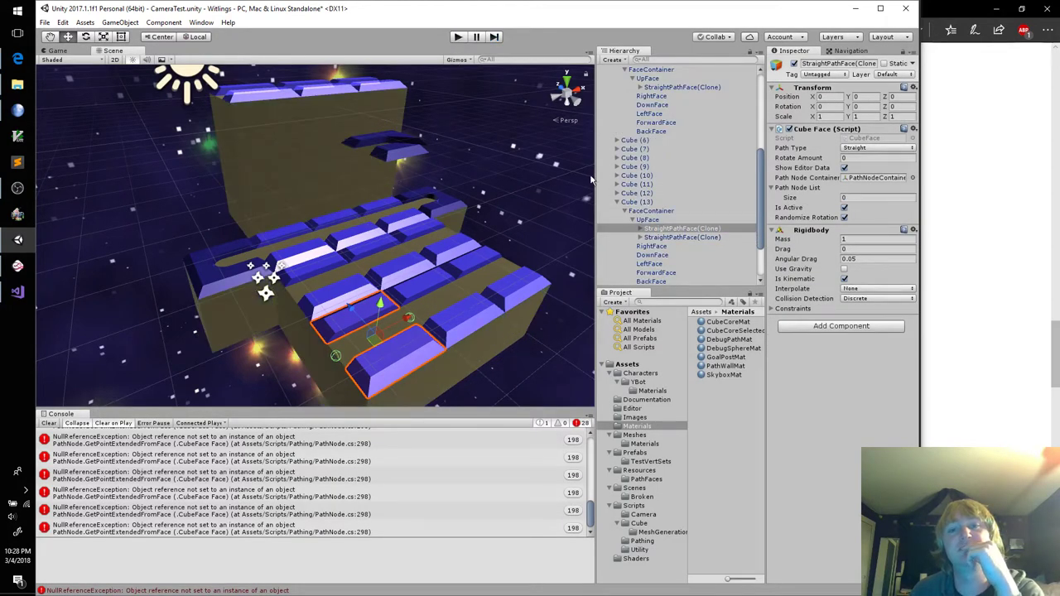
pyautogui.click(618, 203)
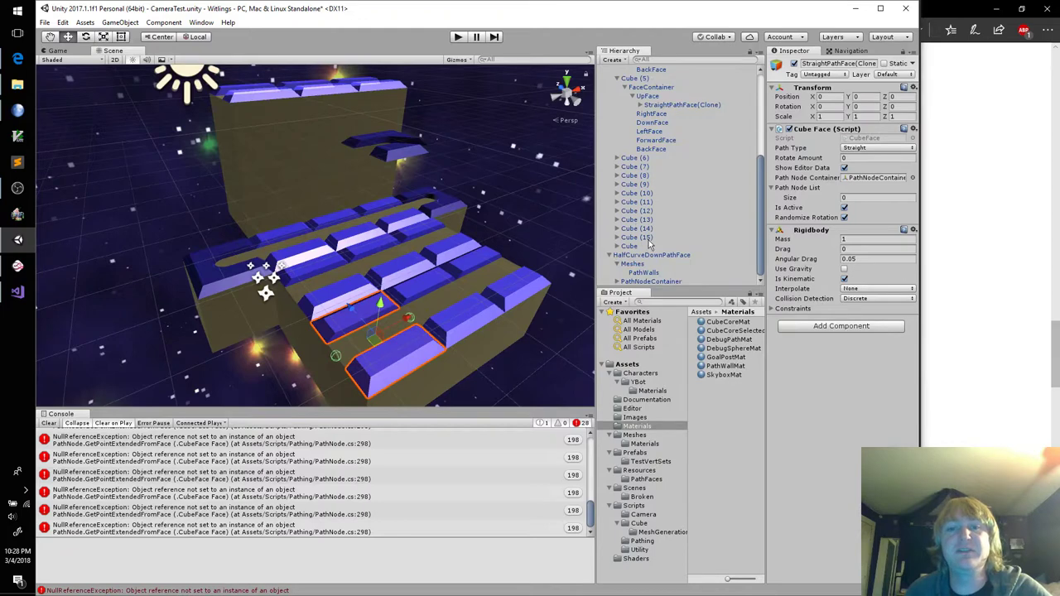
pyautogui.click(652, 238)
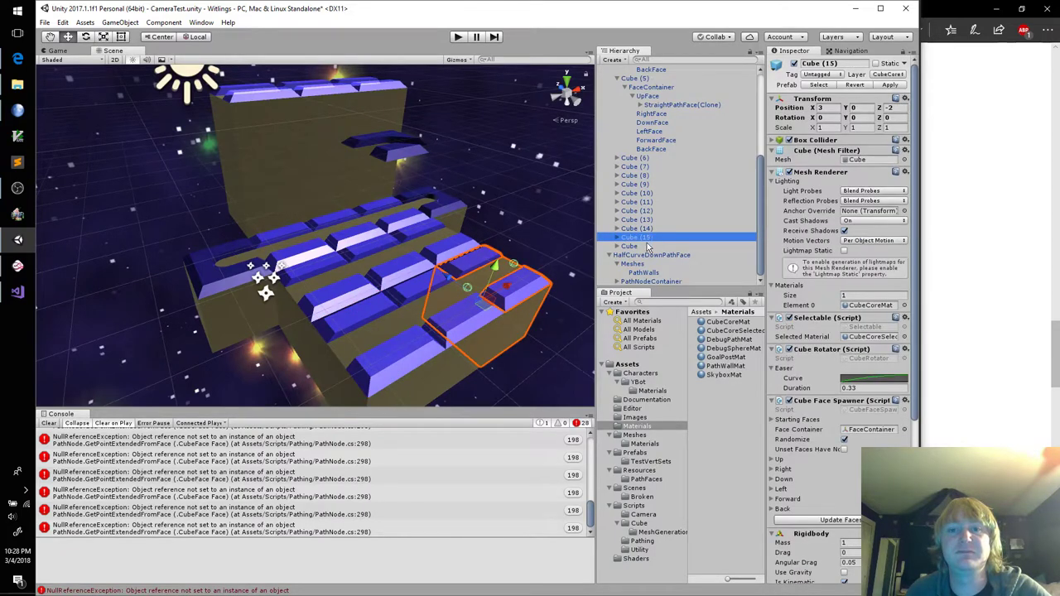
pyautogui.keyDown('shift'); pyautogui.click(644, 162); pyautogui.keyUp('shift')
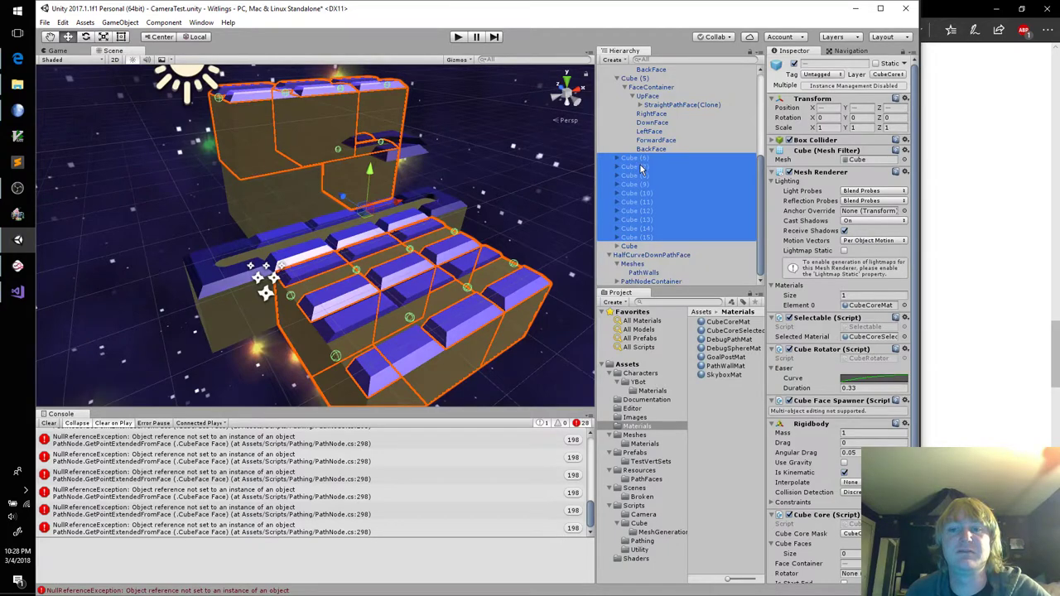
pyautogui.press('Delete')
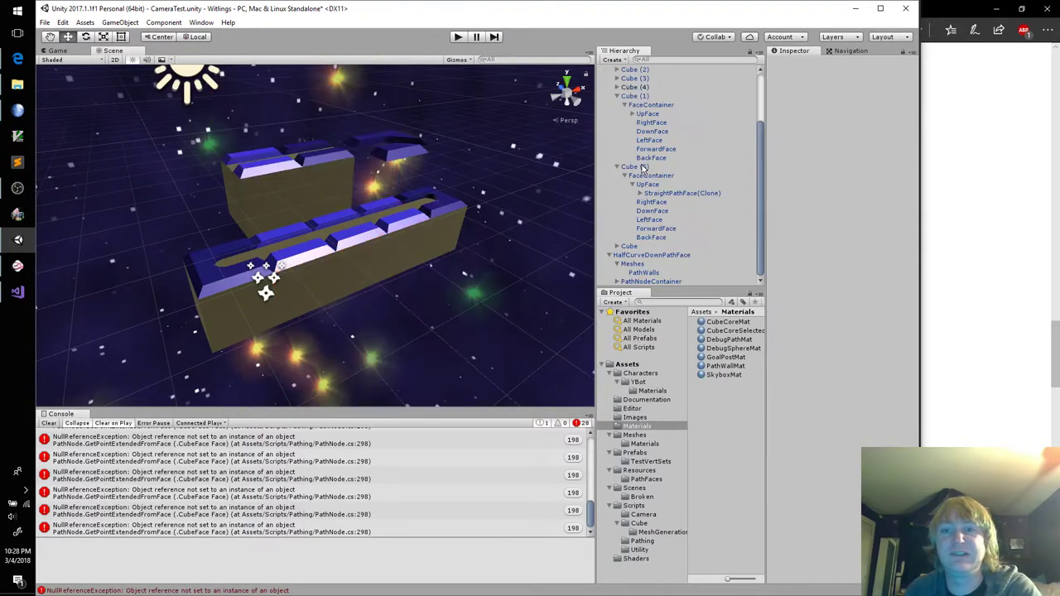
pyautogui.click(644, 168)
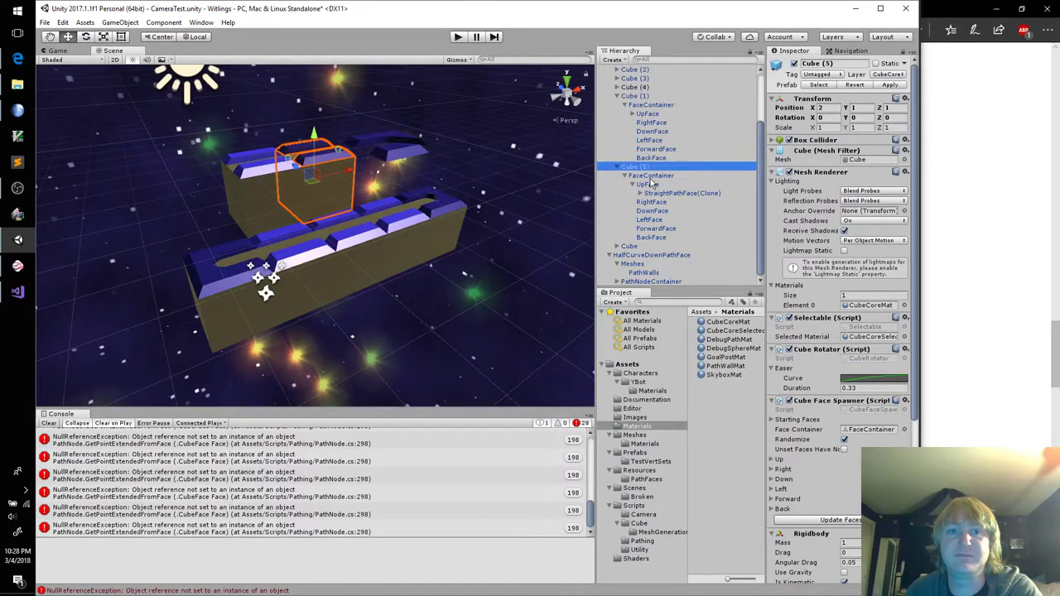
pyautogui.press('Delete')
pyautogui.click(644, 167)
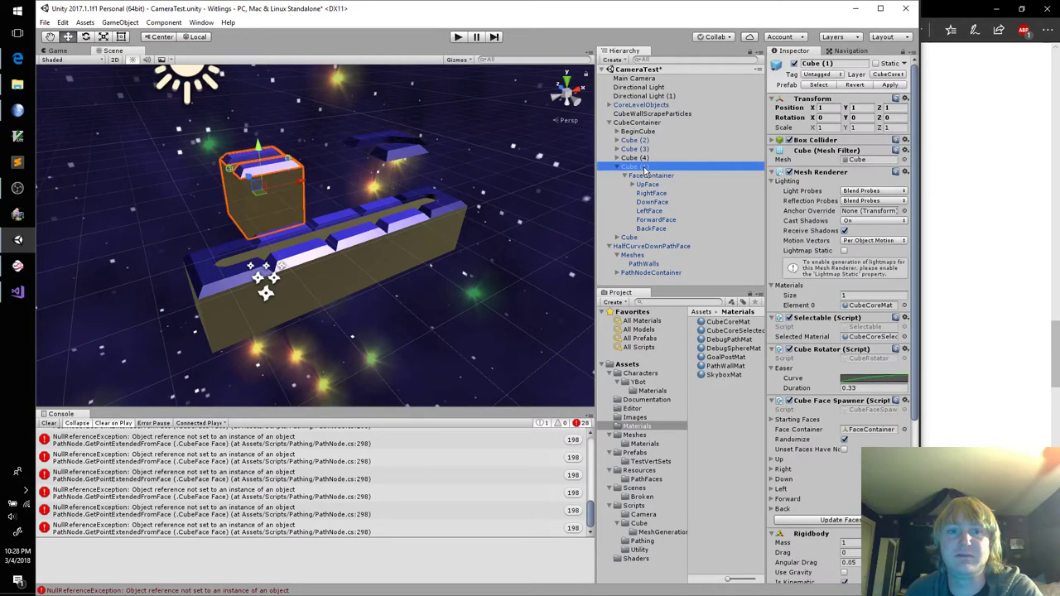
pyautogui.press('Delete')
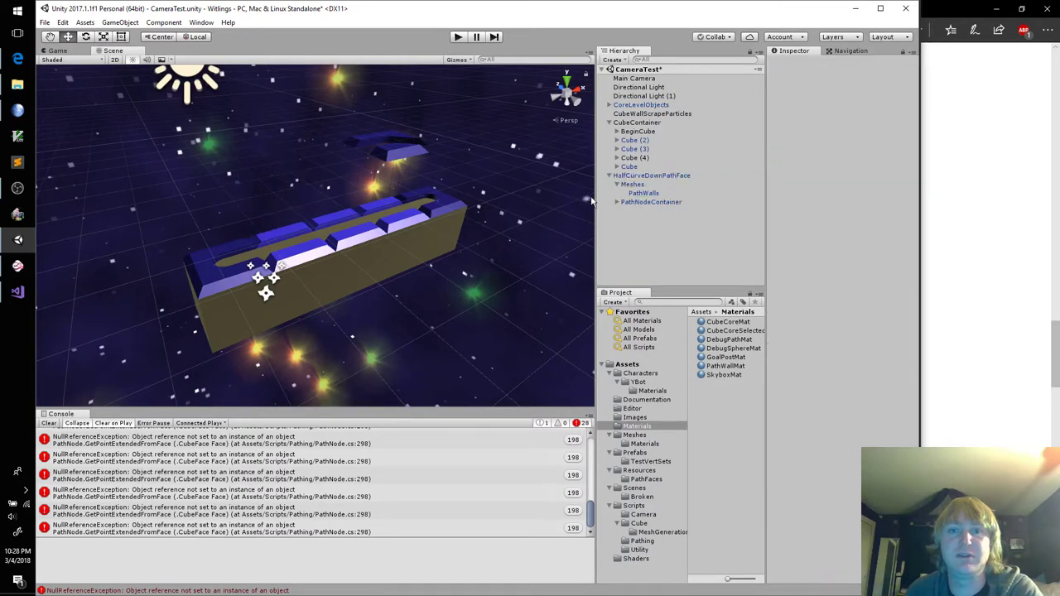
# Check Cube (2)'s Up face settings, run Update Faces on Cube (3), and play the level
pyautogui.click(647, 141)
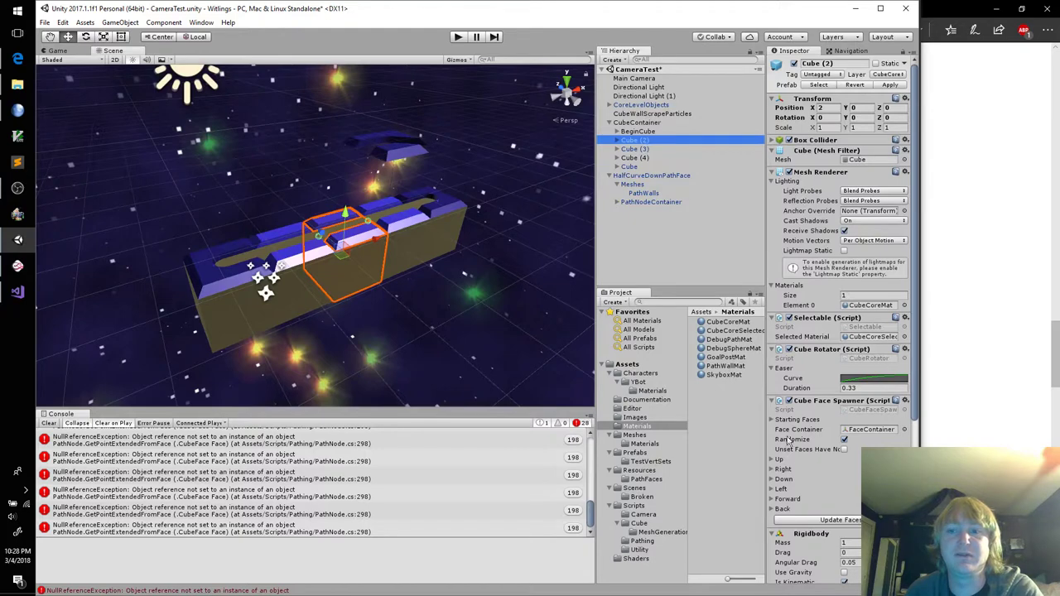
pyautogui.click(771, 460)
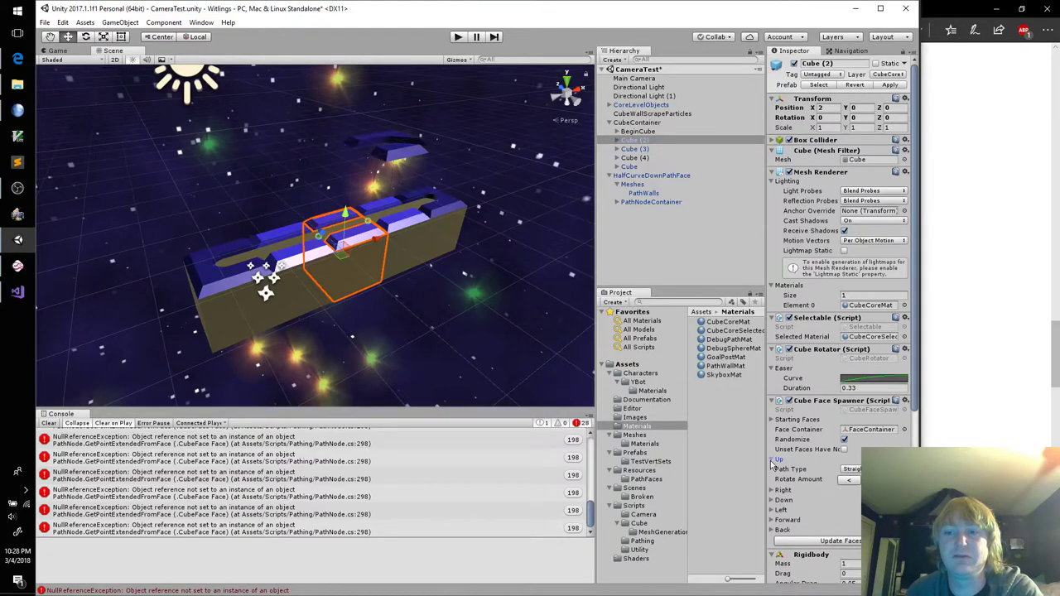
pyautogui.click(772, 461)
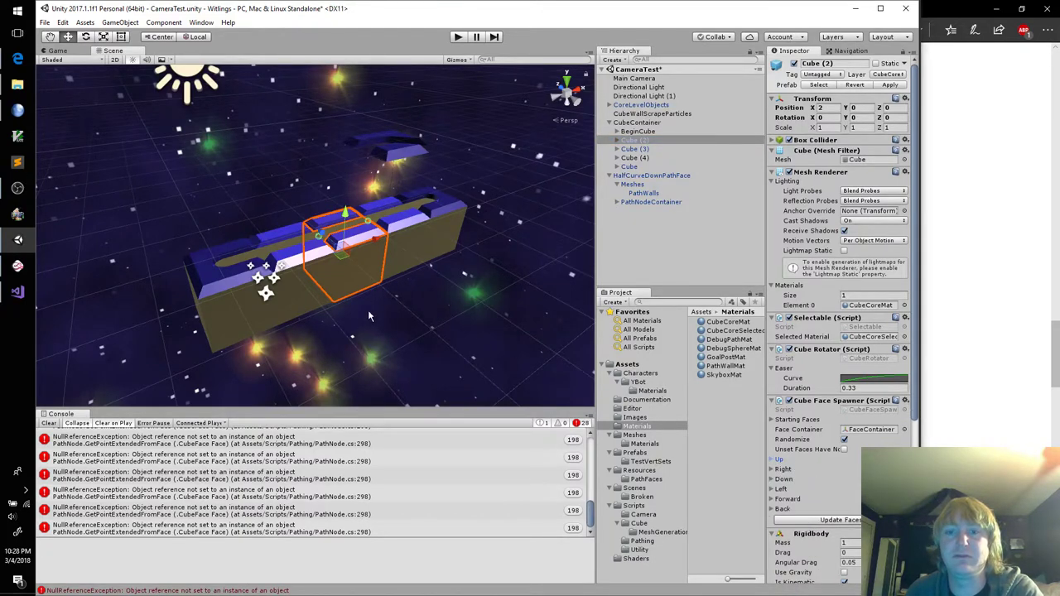
pyautogui.click(319, 287)
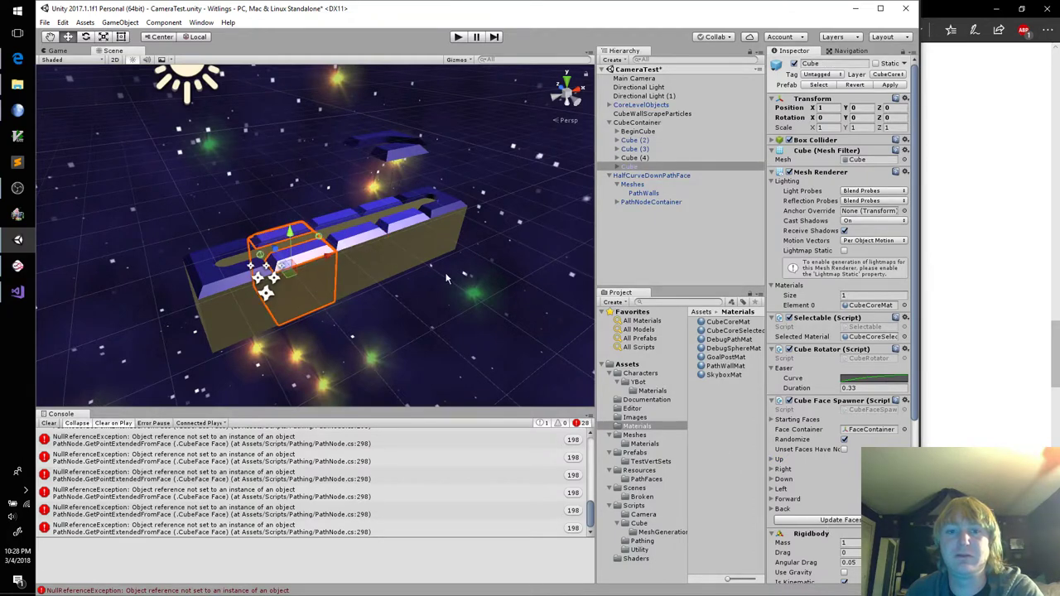
pyautogui.click(409, 239)
pyautogui.click(813, 520)
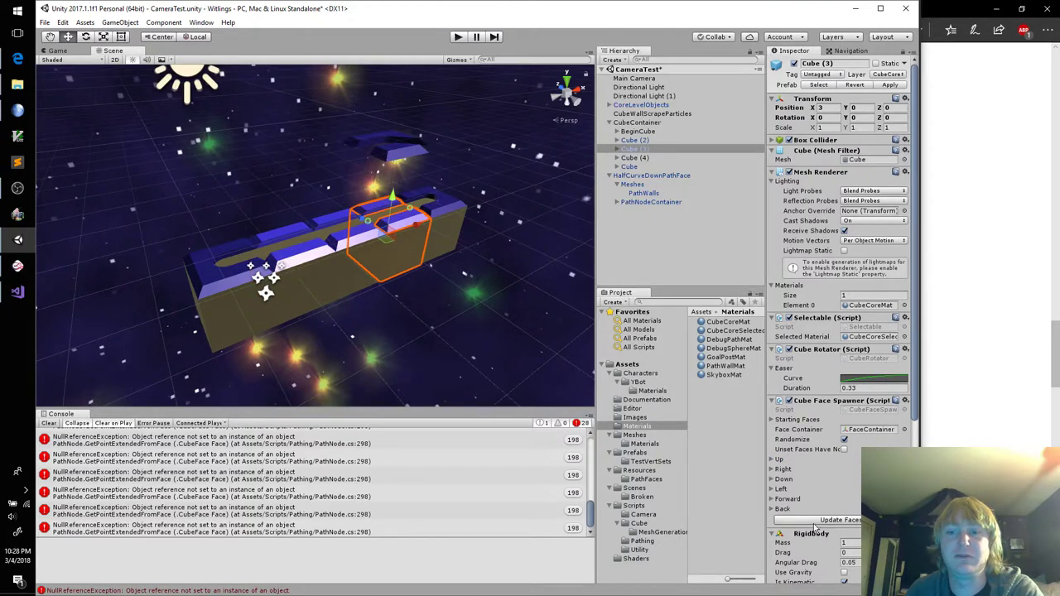
pyautogui.click(458, 36)
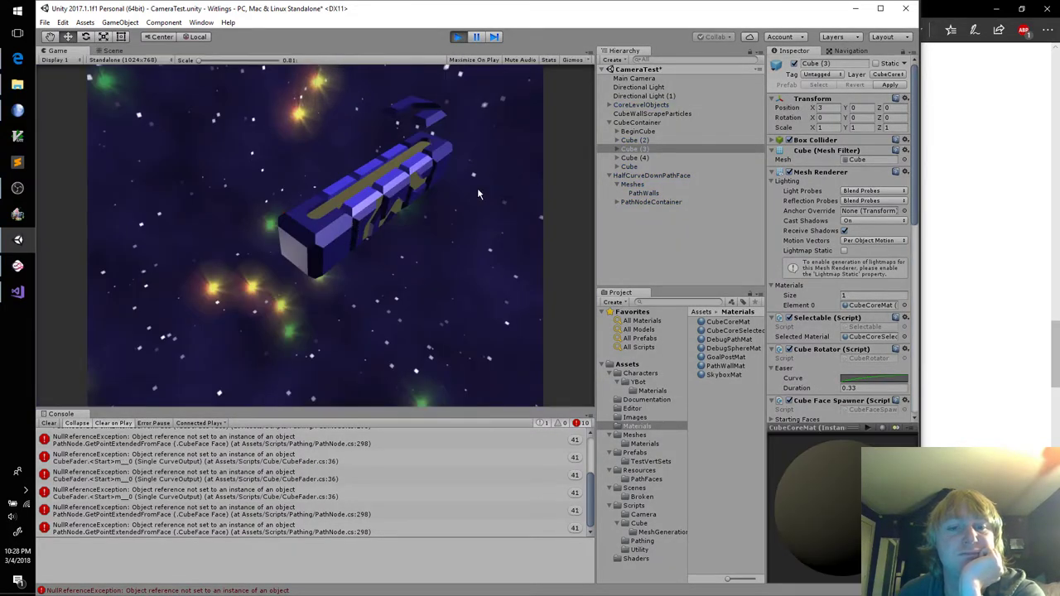
# Stop play mode and delete the surplus cubes, Cube (2) and Cube (3)
pyautogui.click(459, 37)
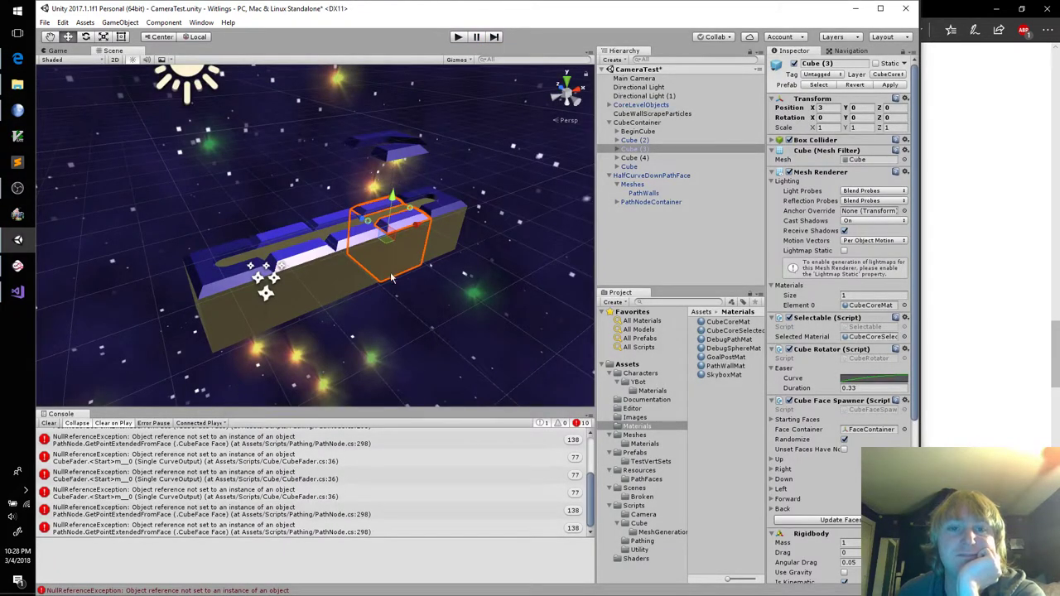
pyautogui.click(326, 274)
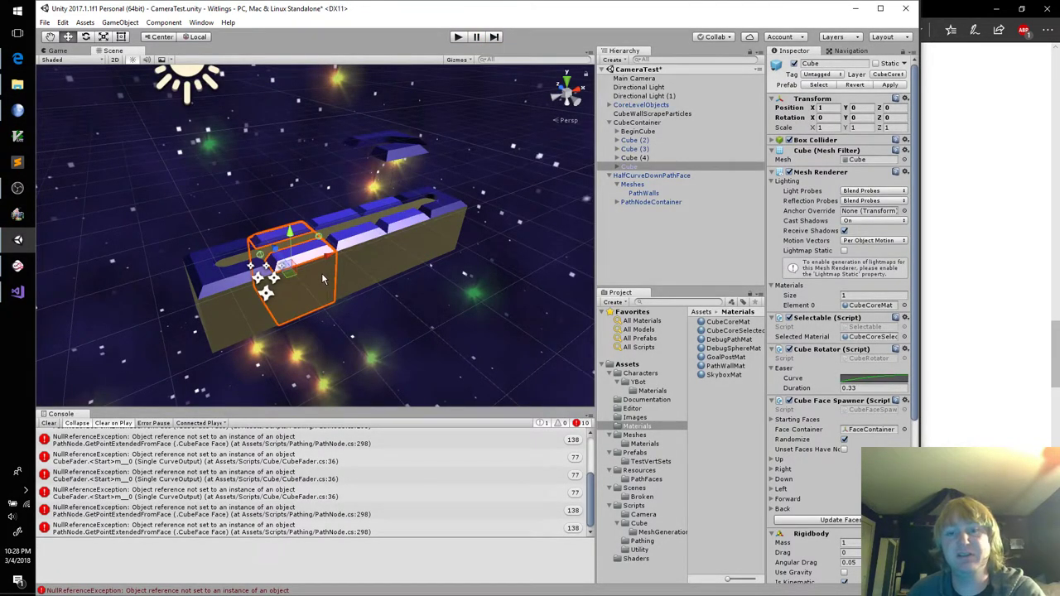
pyautogui.click(380, 260)
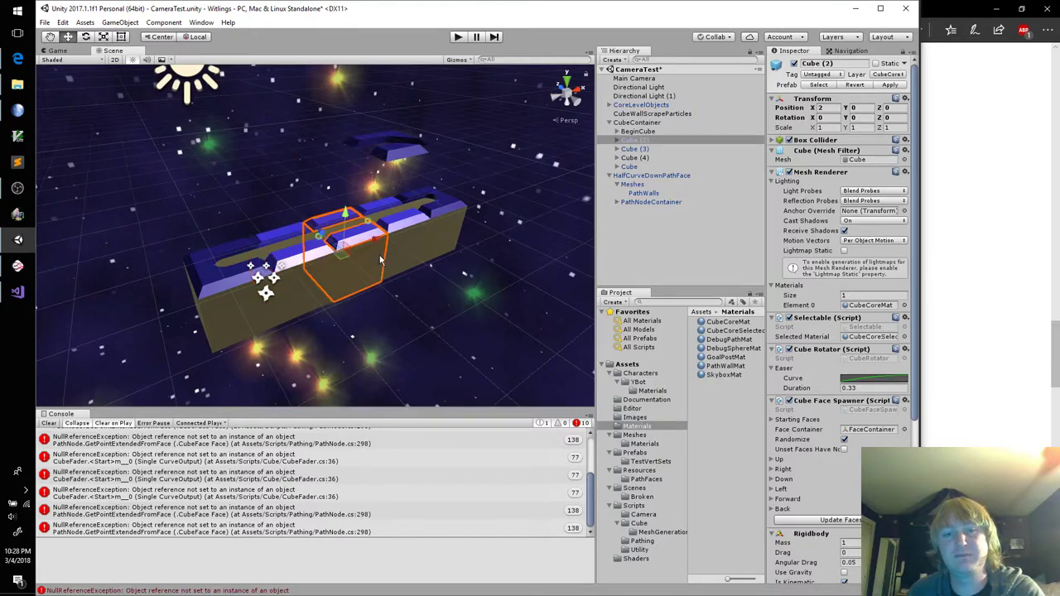
pyautogui.press('Delete')
# Delete the duplicate StraightPathFace(Clone) under Cube's UpFace, then run the scene again
pyautogui.click(297, 277)
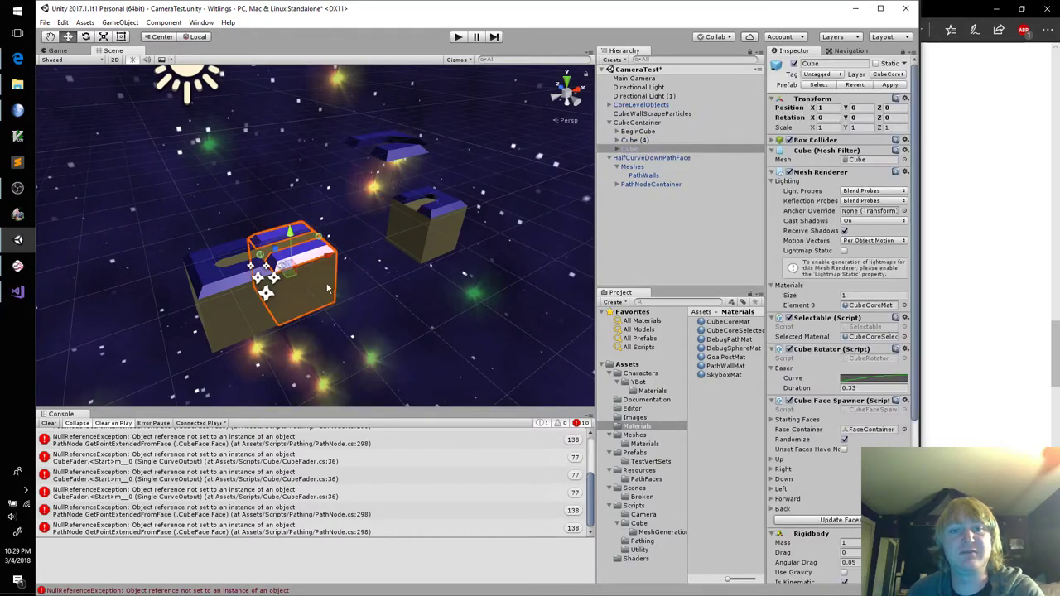
pyautogui.click(618, 150)
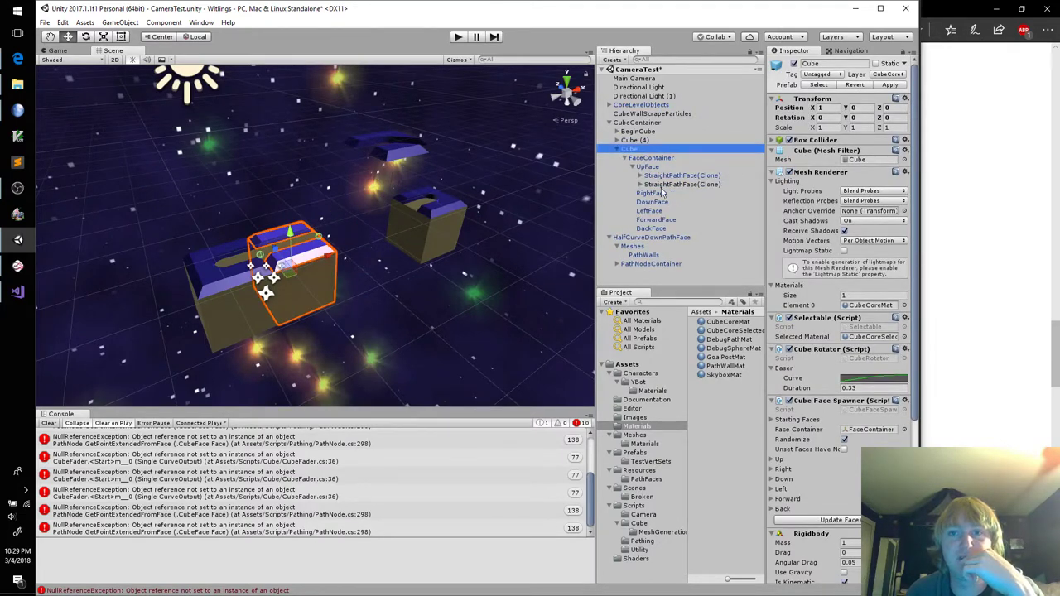
pyautogui.click(676, 185)
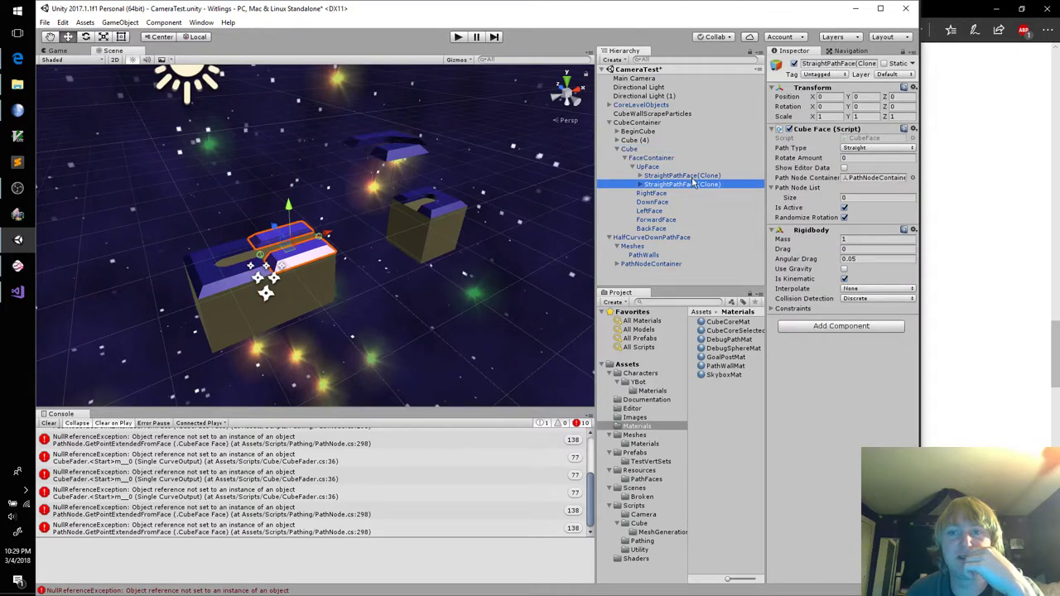
pyautogui.press('Up')
pyautogui.press('Delete')
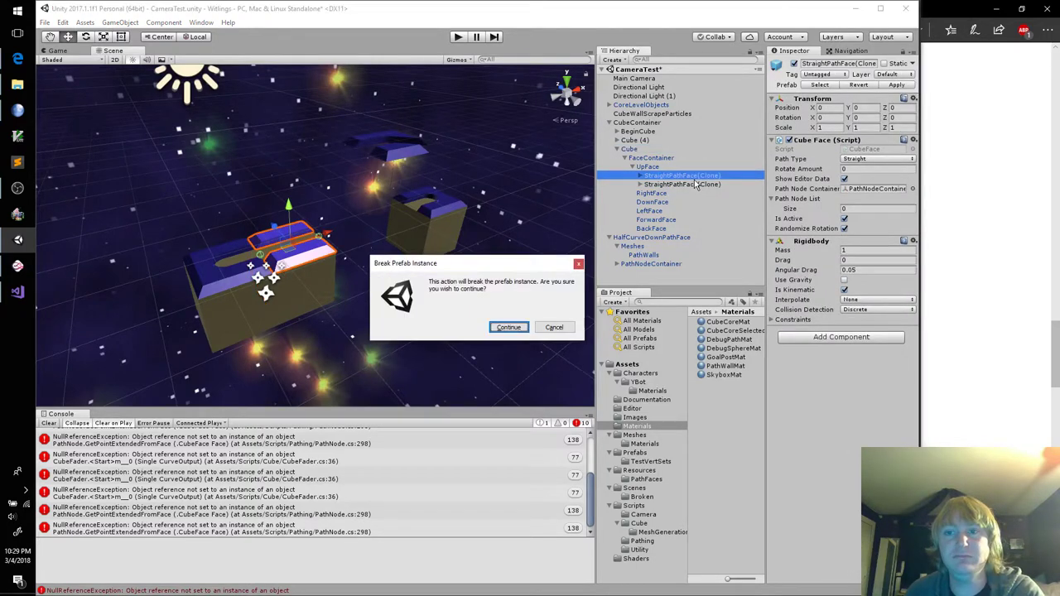
pyautogui.press('Return')
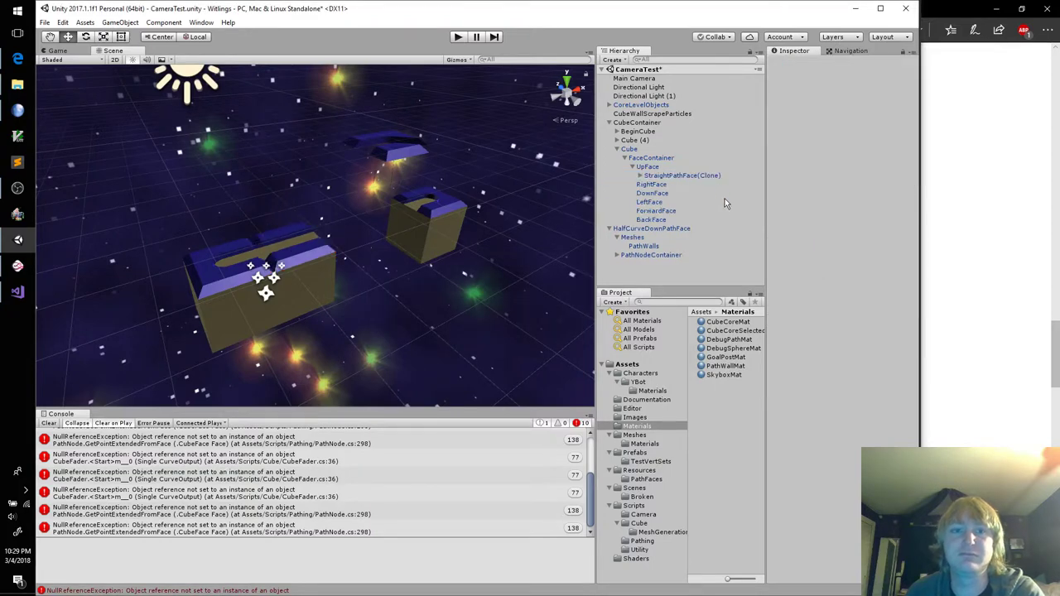
pyautogui.click(458, 37)
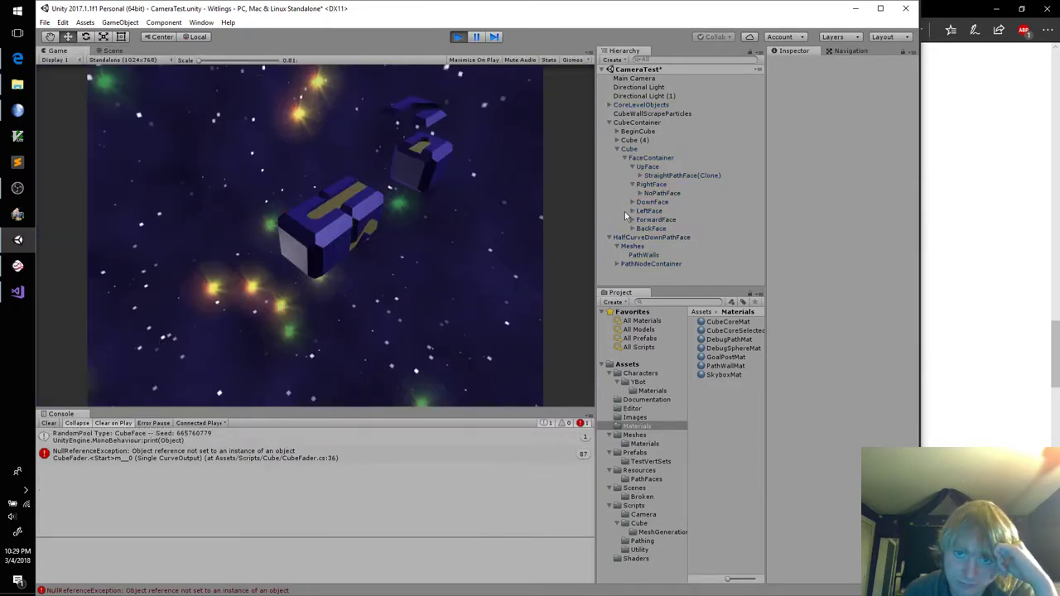
# Trace the CubeFader.cs:36 NullReferenceException, exit play mode, and select the cube in the scene
pyautogui.click(273, 463)
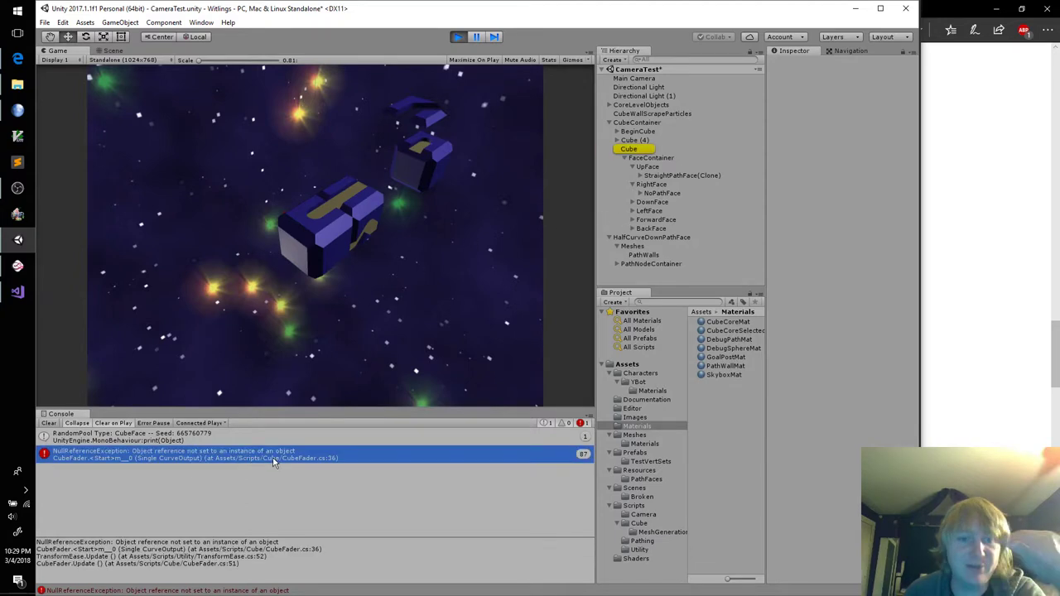
pyautogui.click(457, 36)
pyautogui.click(312, 288)
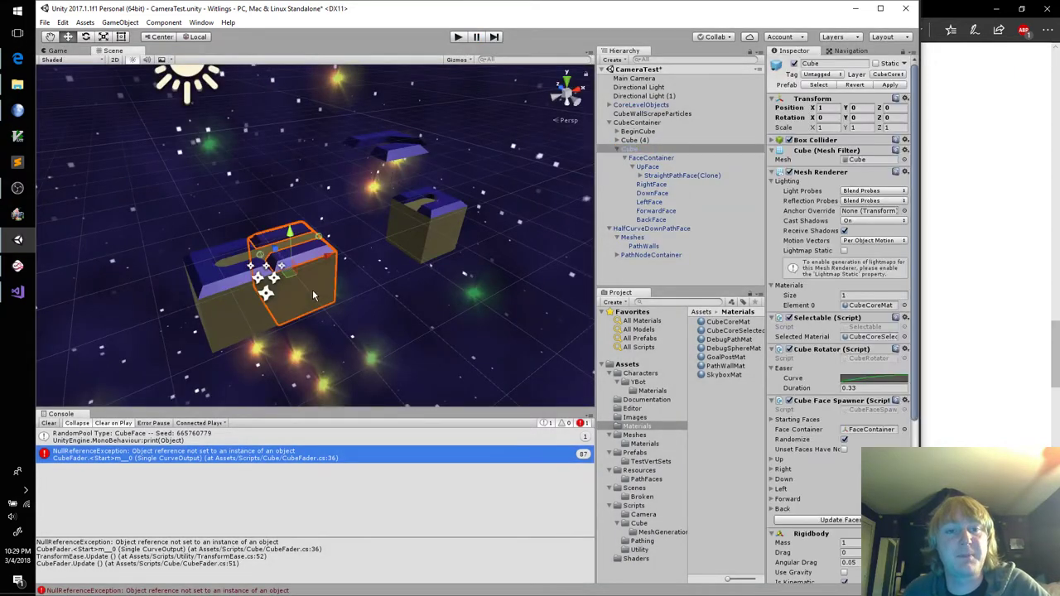
# Duplicate the cube and move the copy right into the gap at X 3
pyautogui.click(616, 151)
pyautogui.click(616, 150)
pyautogui.hotkey('ctrl', 'd')
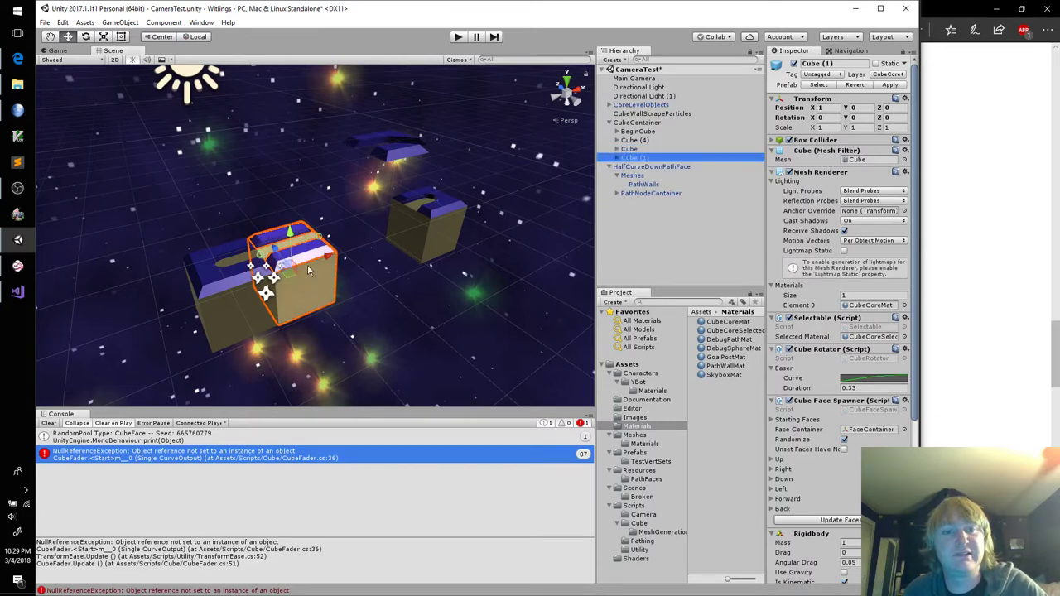
pyautogui.moveTo(334, 260); pyautogui.dragTo(364, 255)
pyautogui.moveTo(368, 254); pyautogui.dragTo(408, 236)
# Duplicate the three-cube row twice to add rows at ground level, then test-run play mode
pyautogui.keyDown('shift'); pyautogui.click(365, 275); pyautogui.keyUp('shift')
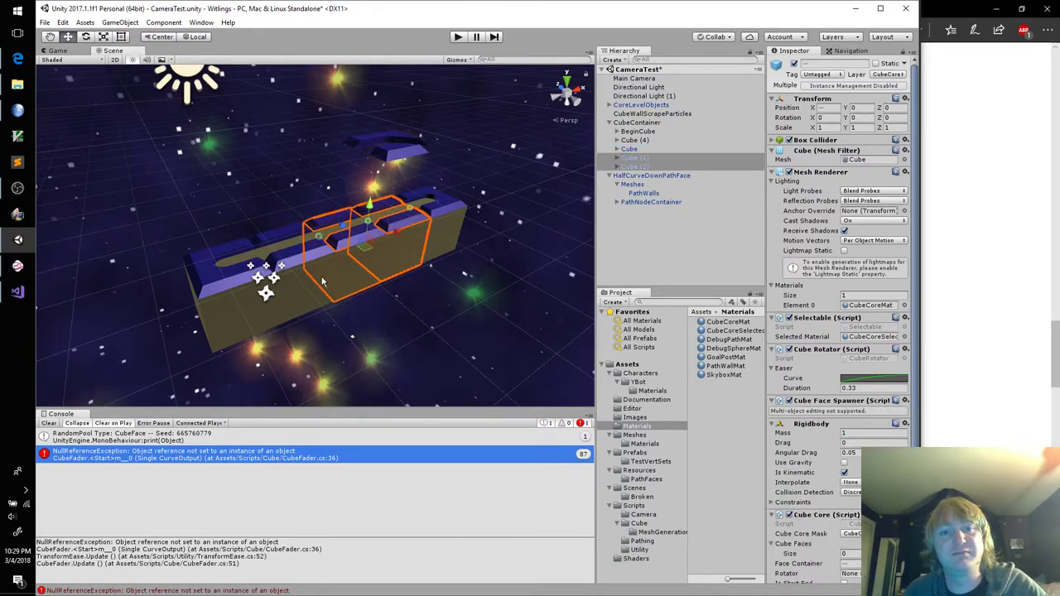
pyautogui.keyDown('shift'); pyautogui.click(321, 282); pyautogui.keyUp('shift')
pyautogui.hotkey('ctrl', 'd')
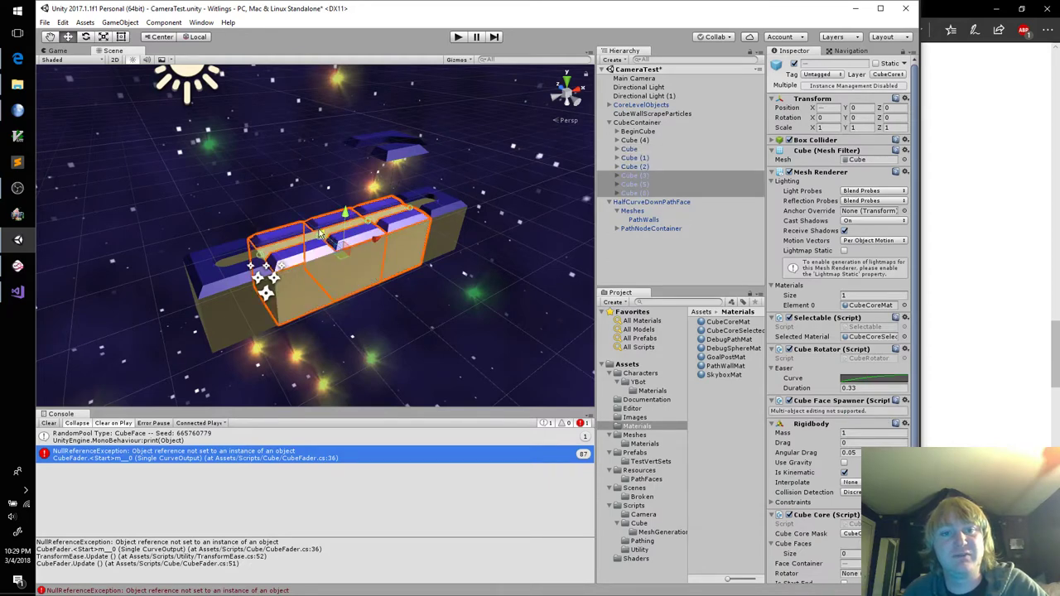
pyautogui.moveTo(324, 237); pyautogui.dragTo(358, 139)
pyautogui.hotkey('ctrl', 'd')
pyautogui.hotkey('ctrl', 'd')
pyautogui.moveTo(406, 103); pyautogui.dragTo(408, 240)
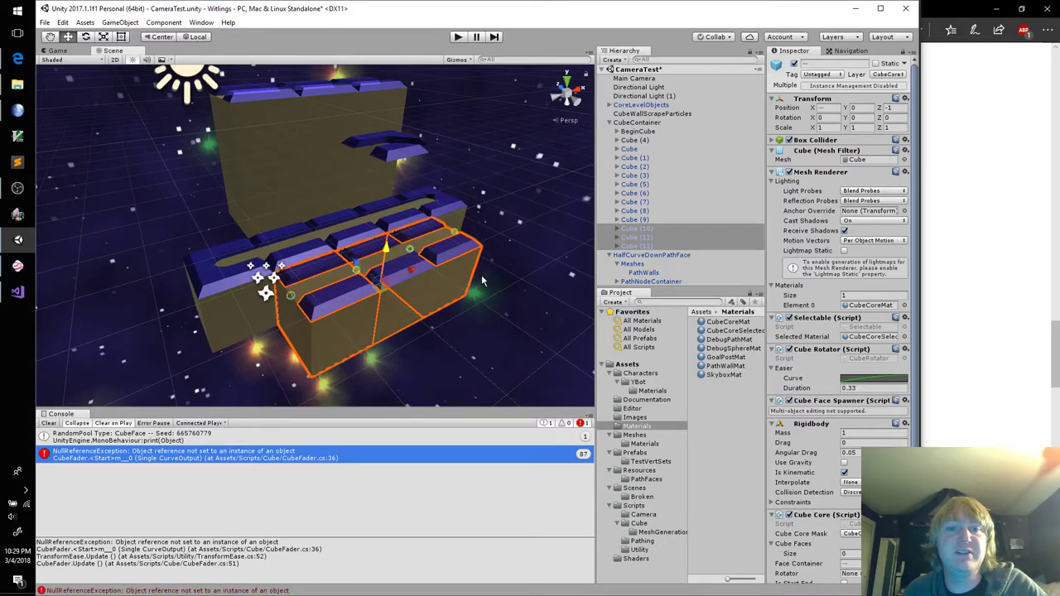
pyautogui.click(460, 38)
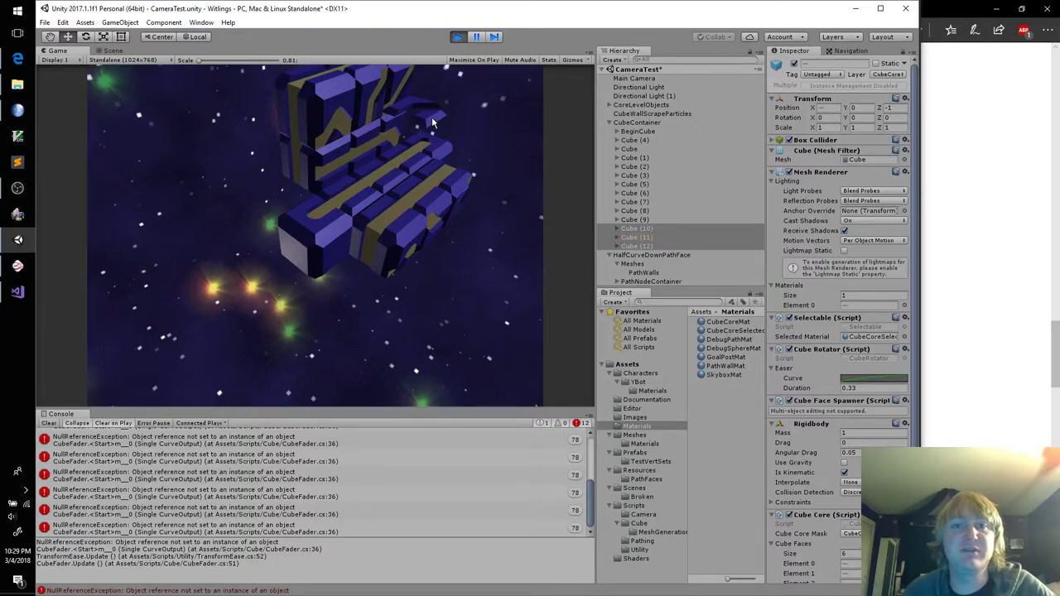
pyautogui.click(458, 37)
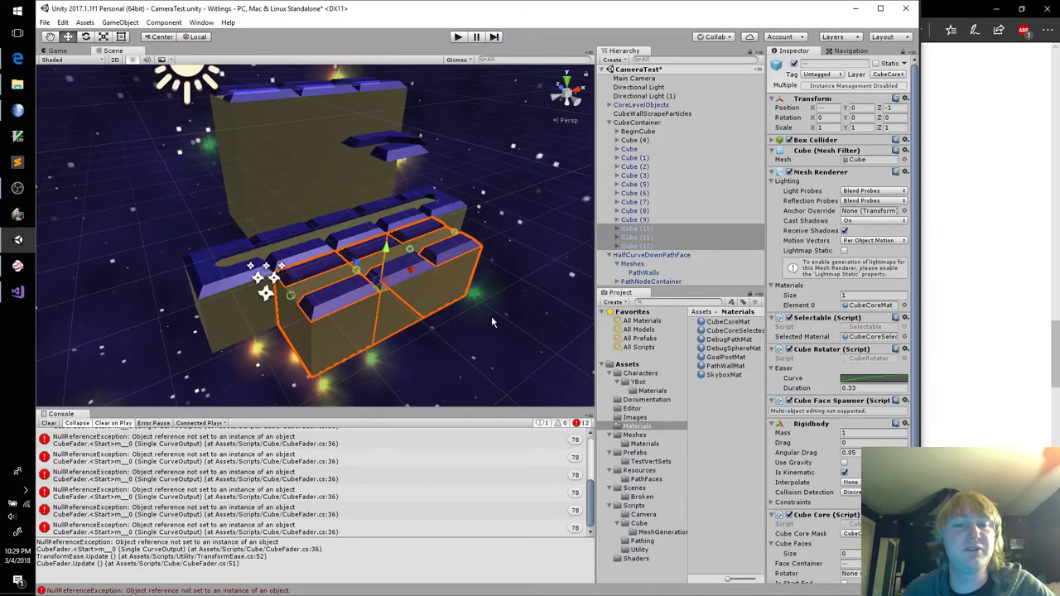
# Select Cube (10), Cube (12) and Cube (11) in the Scene view
pyautogui.click(400, 317)
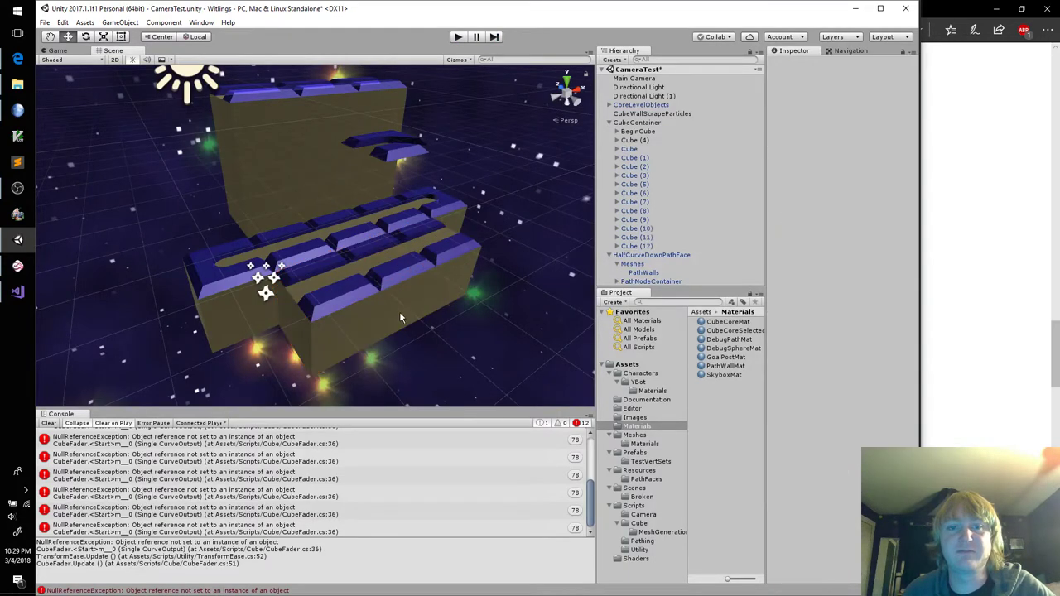
pyautogui.click(422, 296)
pyautogui.click(422, 292)
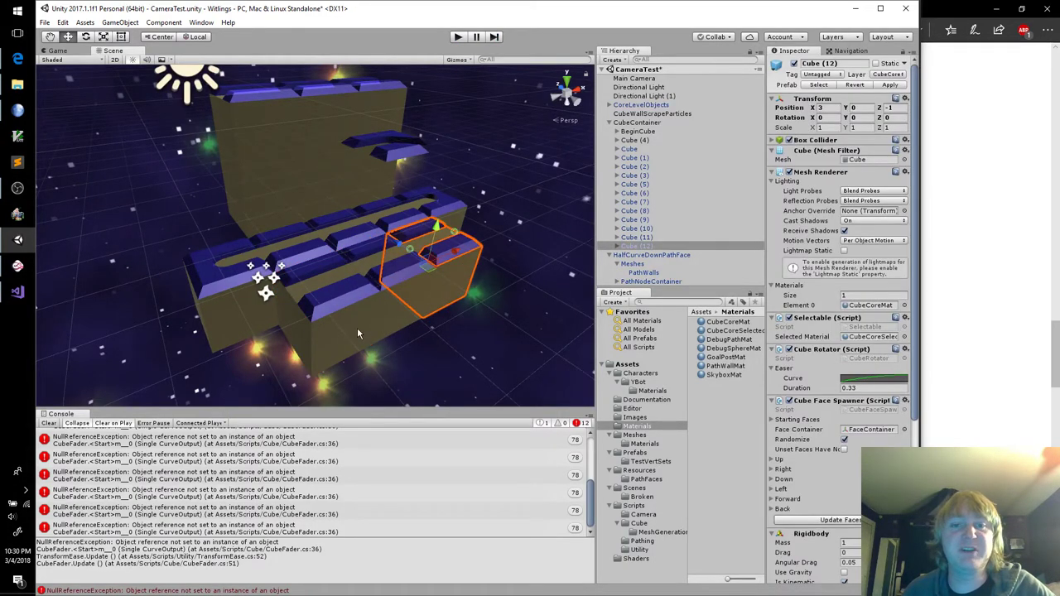
pyautogui.click(357, 327)
pyautogui.click(404, 303)
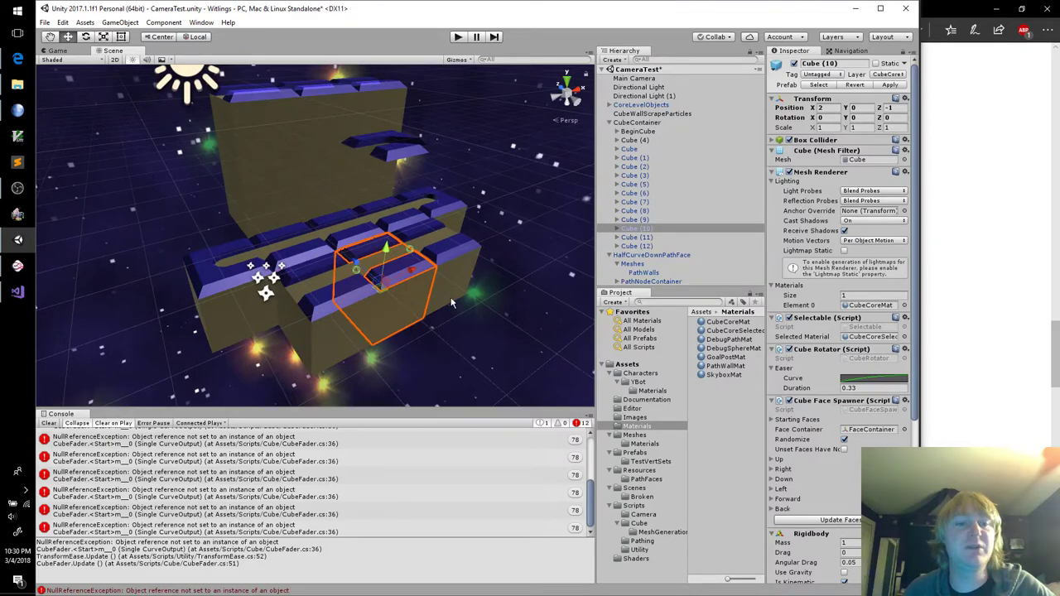
# Check the commented-out Fader.FindMeshRenderers() call on CubeCore.cs line 65, then rerun play mode
pyautogui.click(18, 189)
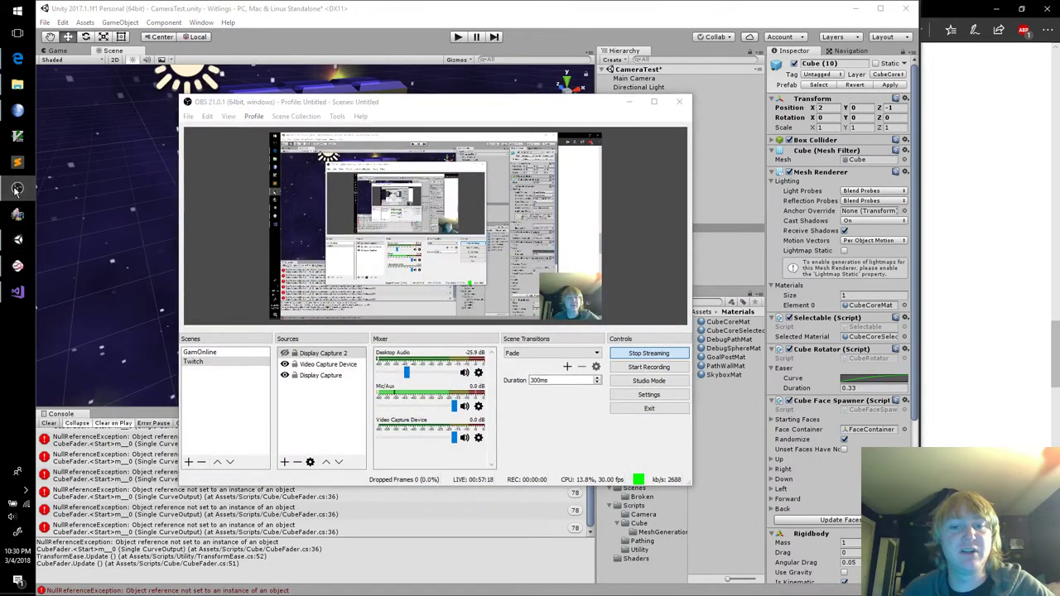
pyautogui.click(17, 189)
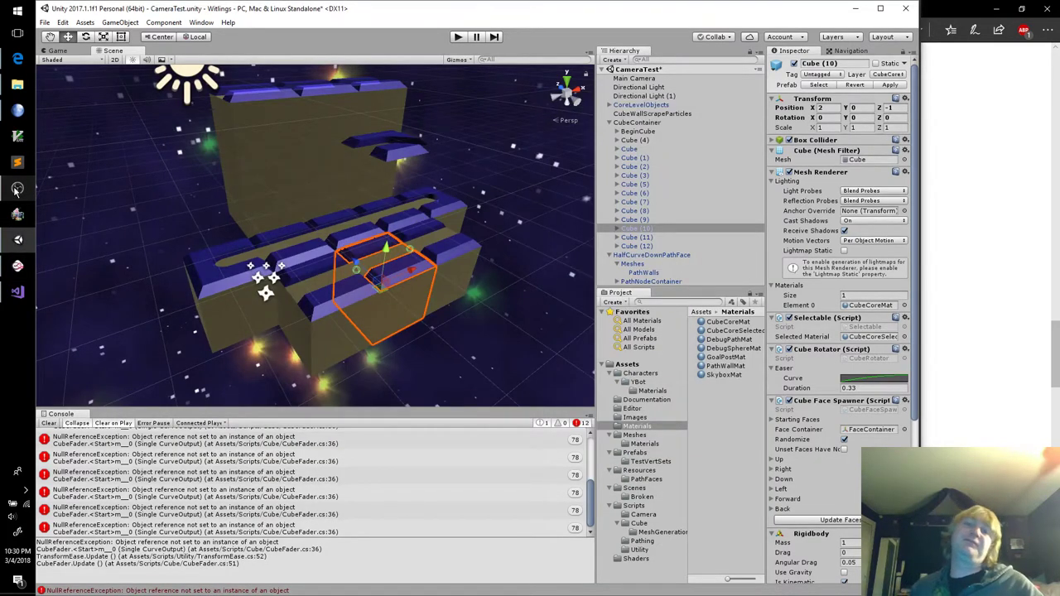
pyautogui.click(17, 292)
pyautogui.click(340, 245)
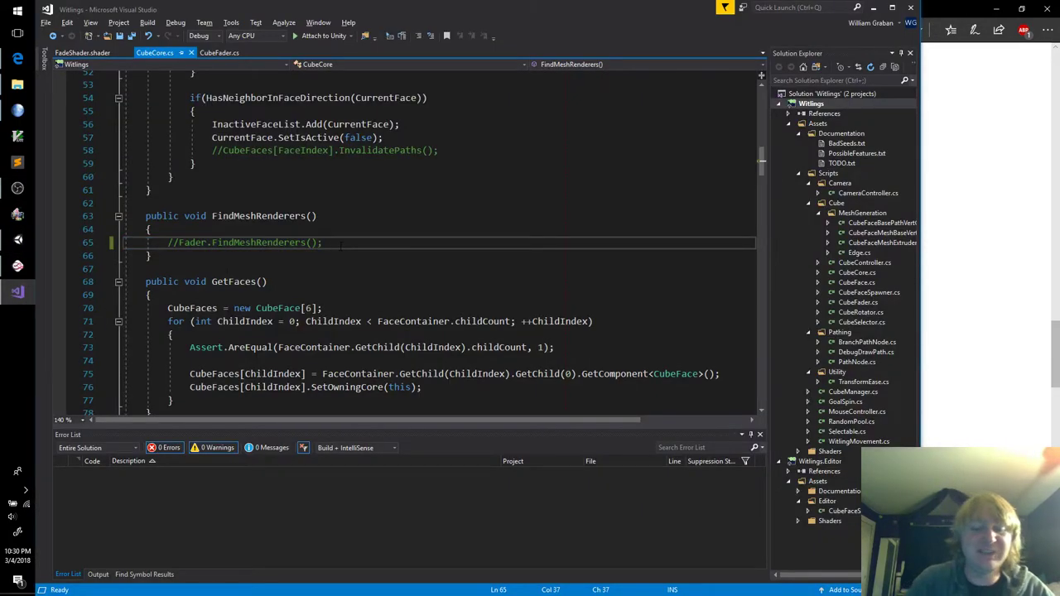
pyautogui.hotkey('shift', 'Home')
pyautogui.hotkey('alt', 'Tab')
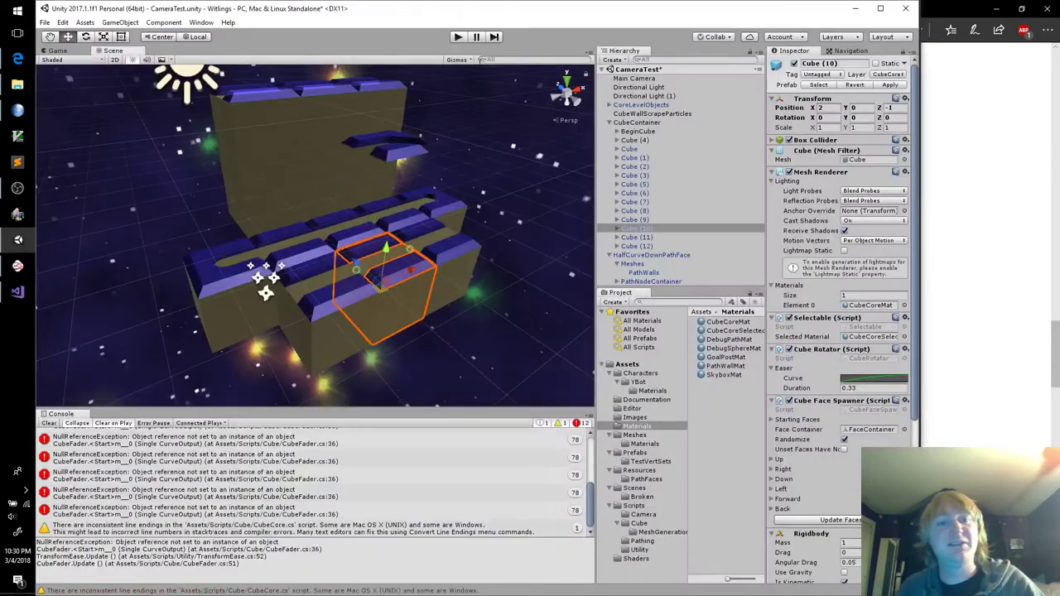
pyautogui.click(457, 37)
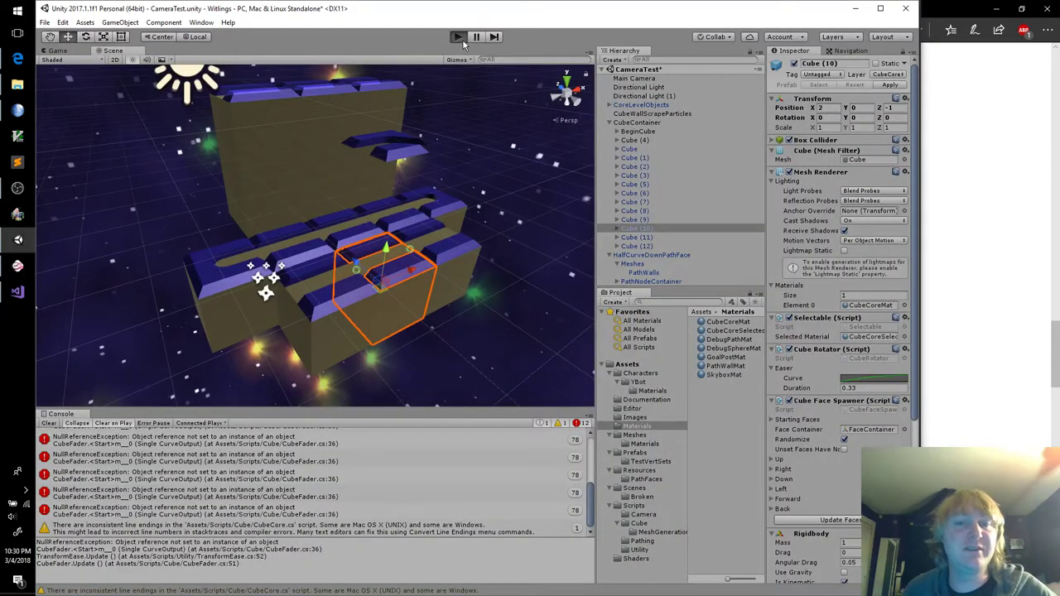
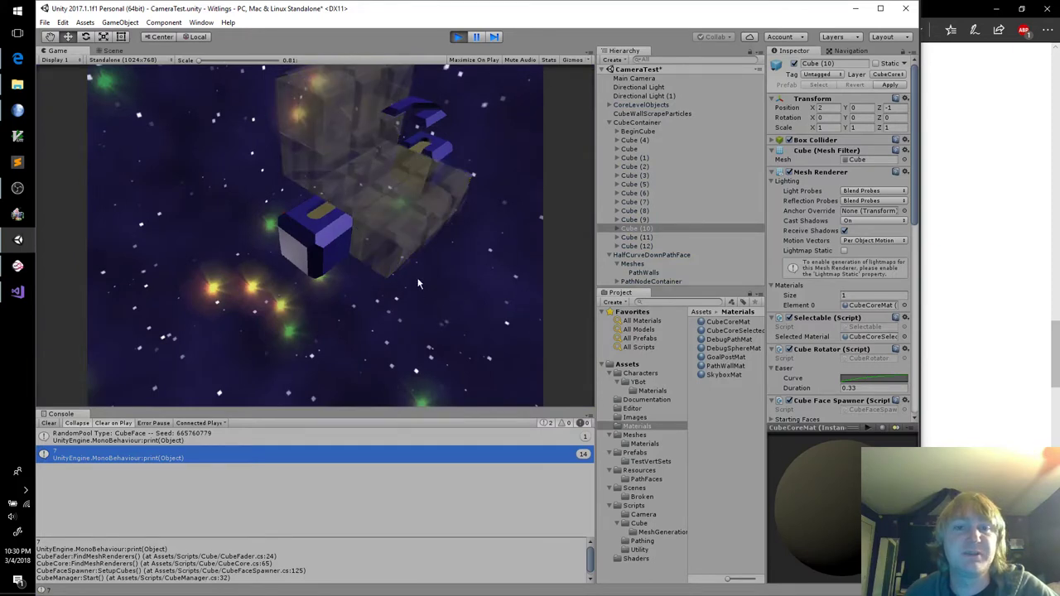
# Orbit the Game view camera around the cube structure and its inner yellow cube, then stop play mode
pyautogui.click(112, 50)
pyautogui.click(60, 52)
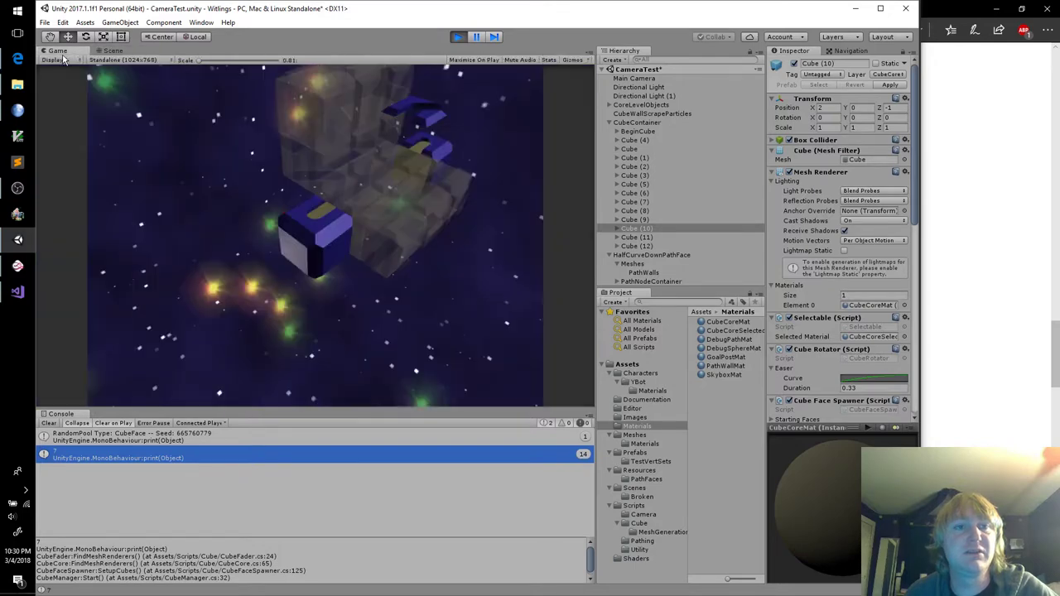
pyautogui.moveTo(349, 208); pyautogui.dragTo(266, 289)
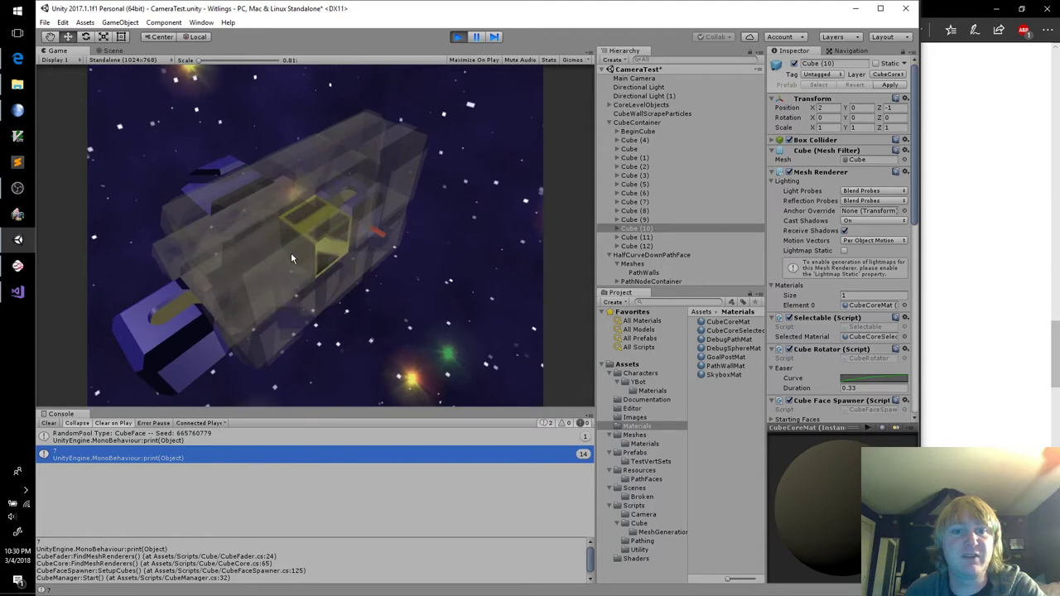
pyautogui.moveTo(395, 238); pyautogui.dragTo(331, 216)
pyautogui.click(312, 201)
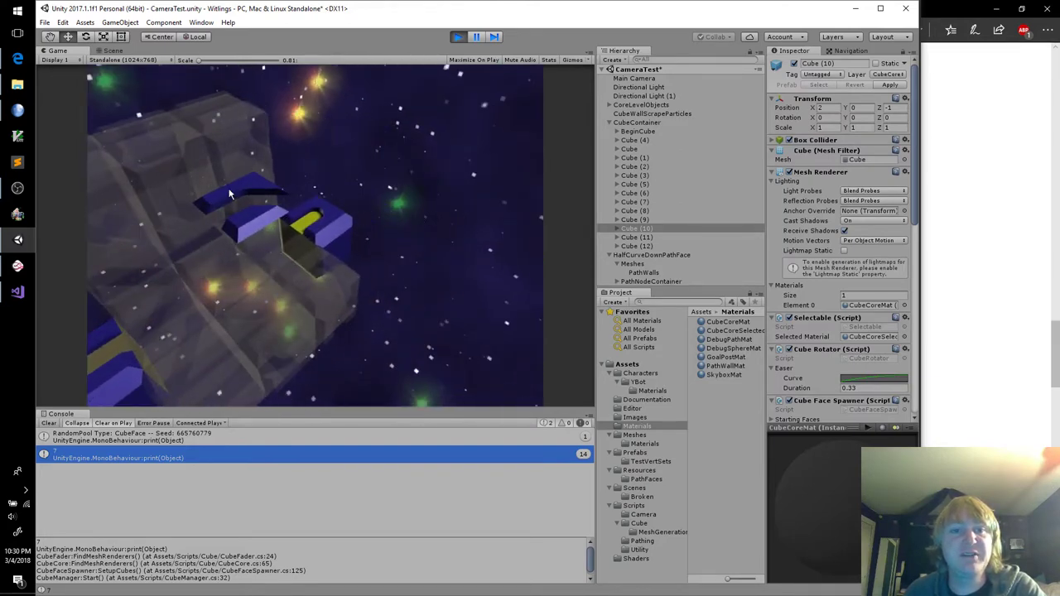
pyautogui.moveTo(230, 194); pyautogui.dragTo(307, 225)
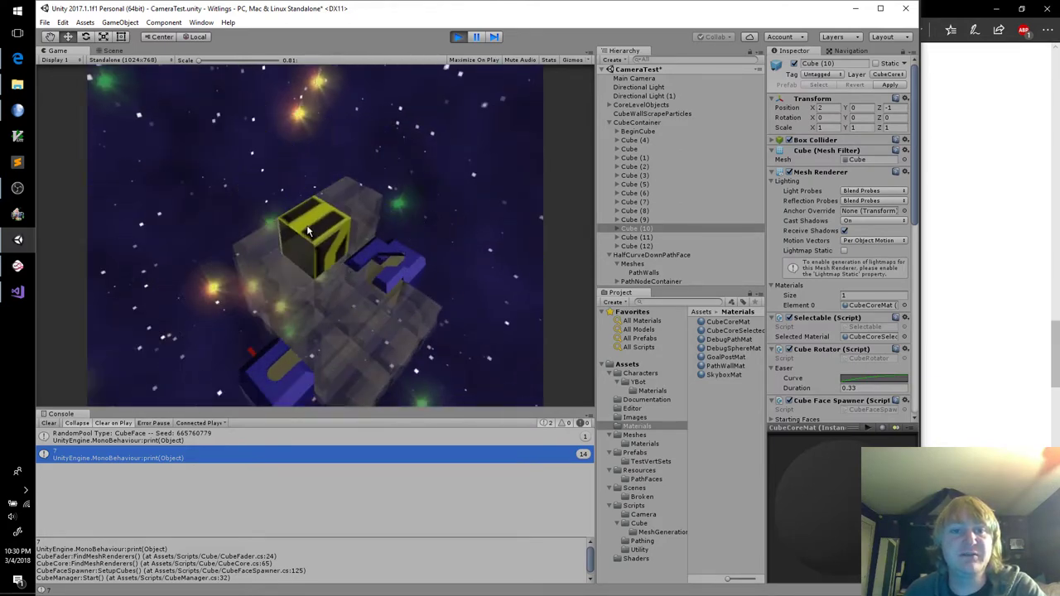
pyautogui.click(458, 38)
# Check HalfCurveDownPathFace's PathWalls shadows, apply it to its prefab, and open Resources/PathFaces
pyautogui.click(611, 123)
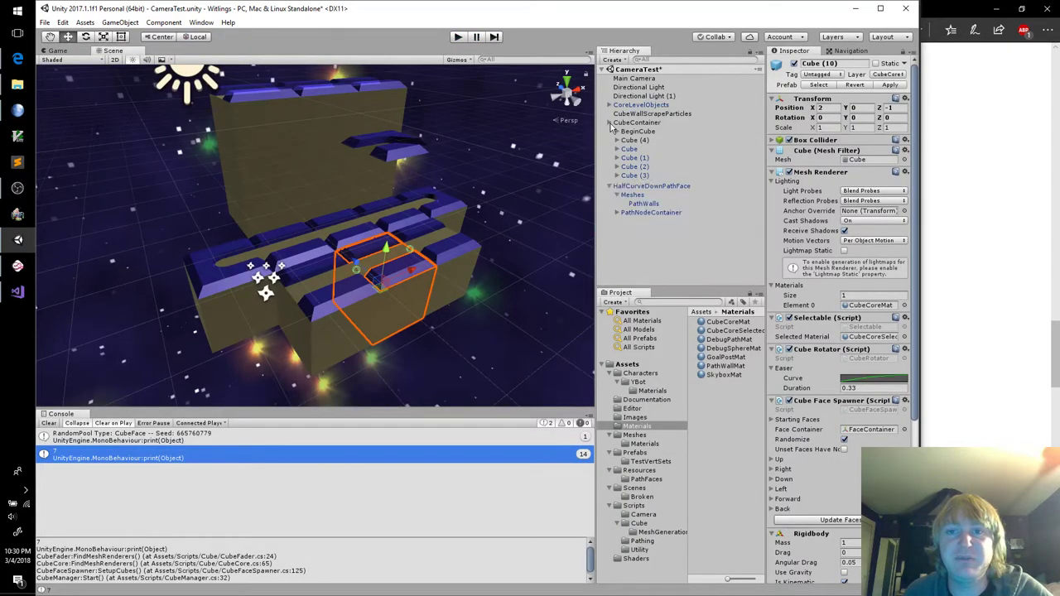
pyautogui.click(662, 133)
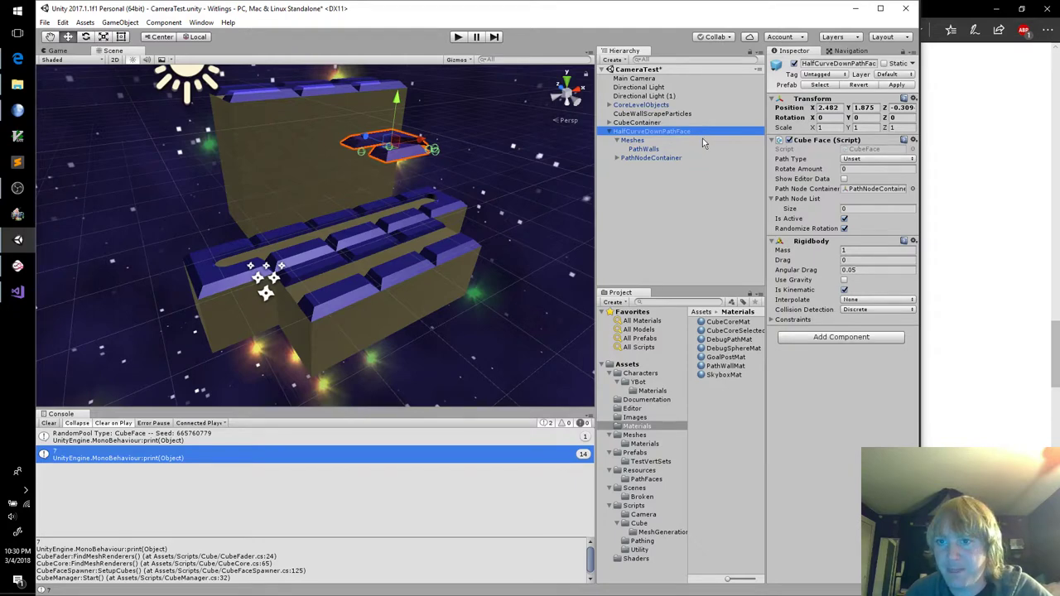
pyautogui.click(644, 150)
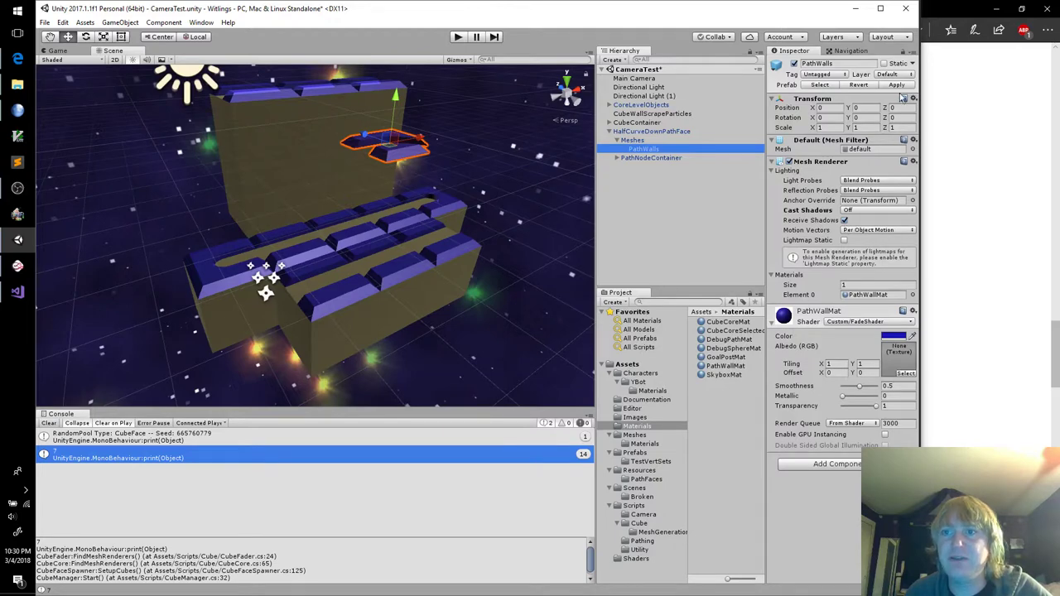
pyautogui.click(651, 132)
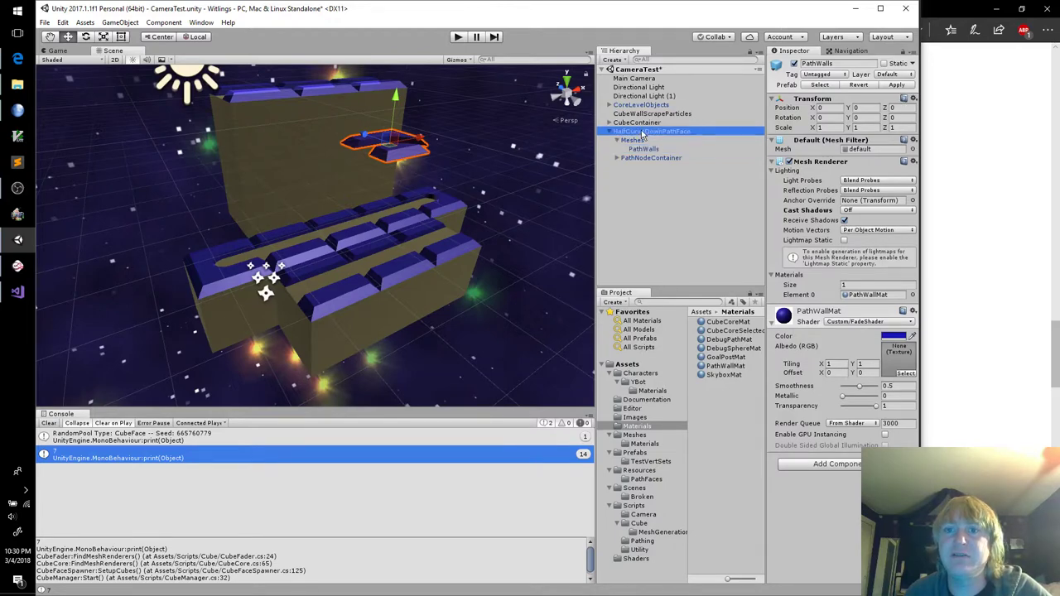
pyautogui.click(897, 85)
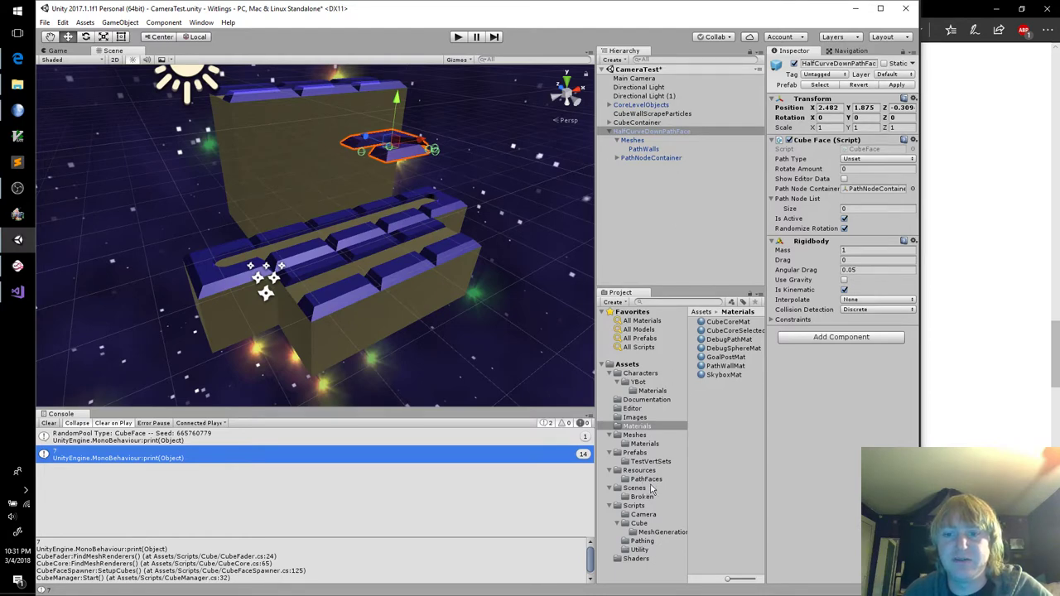
pyautogui.click(652, 480)
# Add a HalfCurveUpPathFace to the scene and check its PathWalls Cast Shadows setting
pyautogui.moveTo(734, 331); pyautogui.dragTo(650, 170)
pyautogui.click(610, 167)
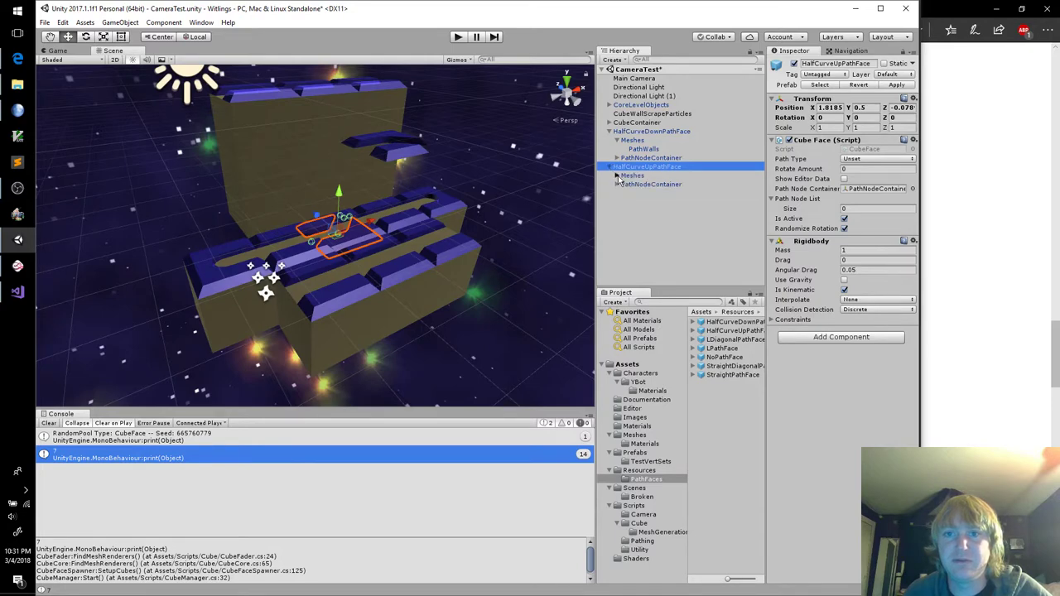
pyautogui.click(617, 177)
pyautogui.click(645, 184)
pyautogui.click(871, 212)
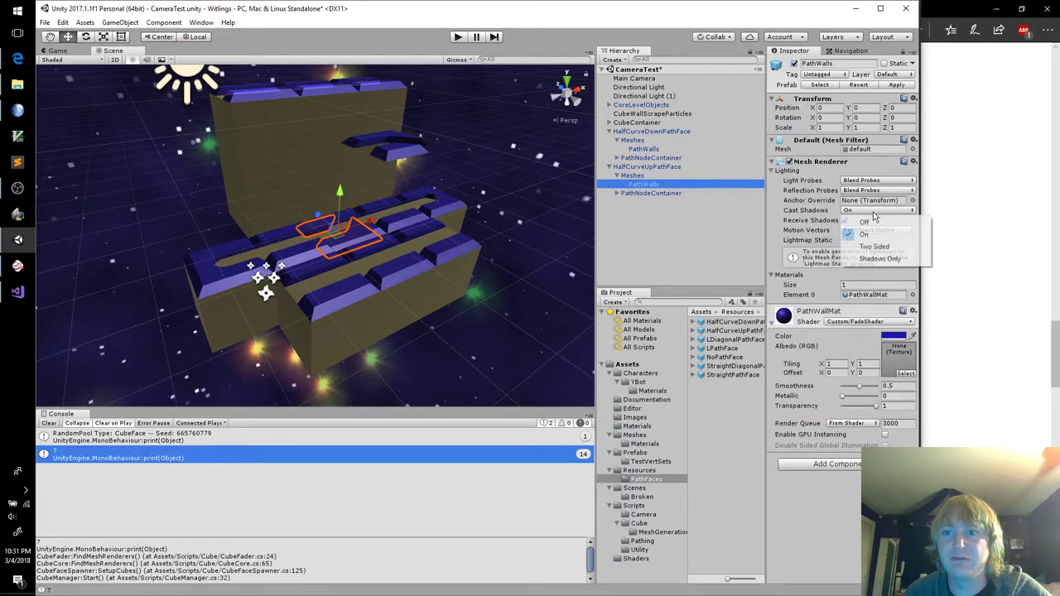
pyautogui.click(836, 215)
pyautogui.click(668, 167)
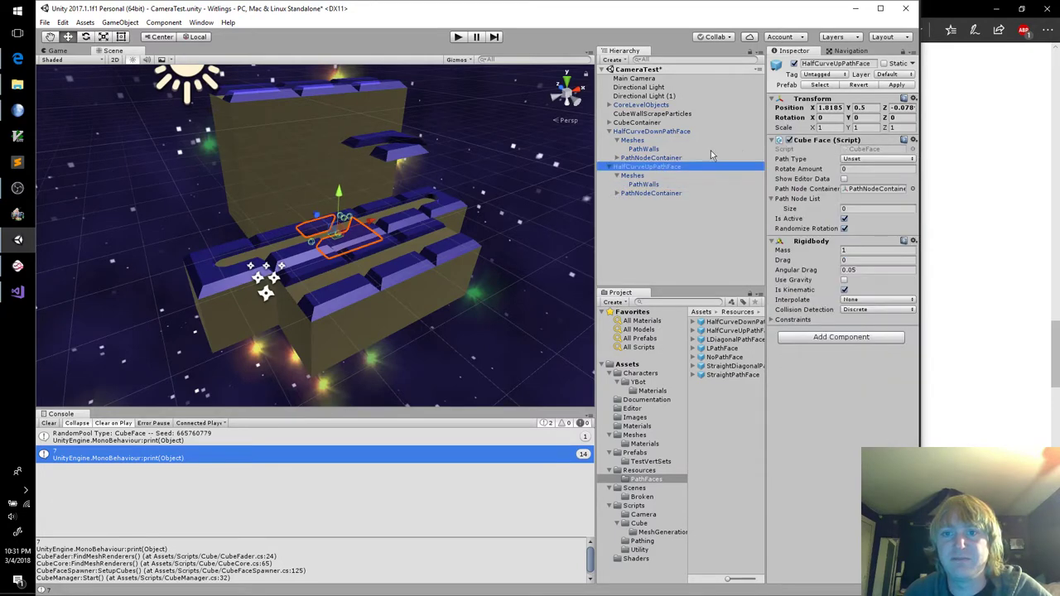
pyautogui.click(880, 100)
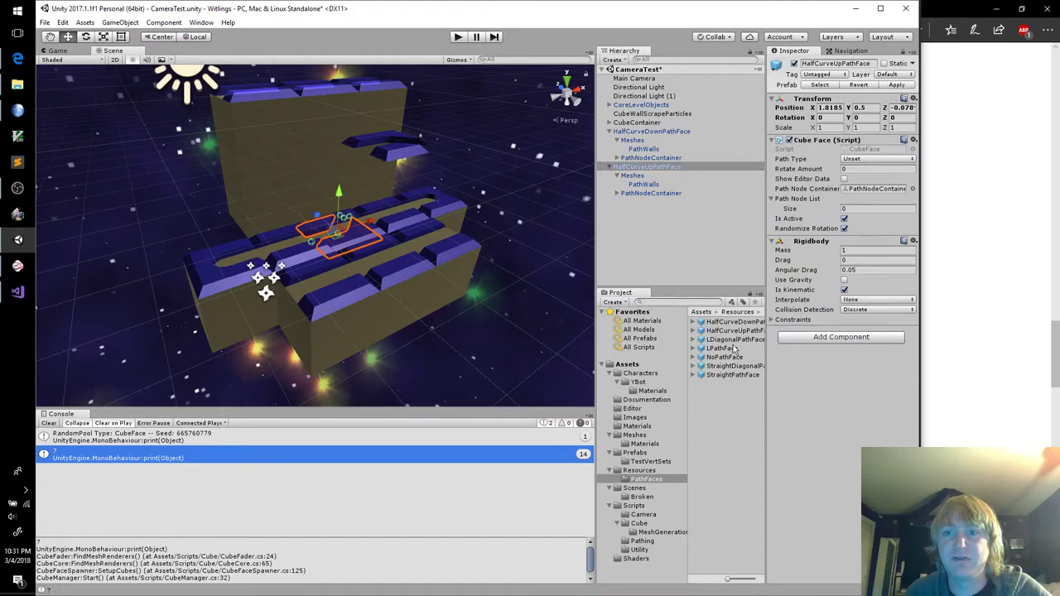
# Set LDiagonalPathFace's PathWalls Cast Shadows to Off, apply to its prefab, then add an LPathFace
pyautogui.moveTo(733, 347); pyautogui.dragTo(638, 266)
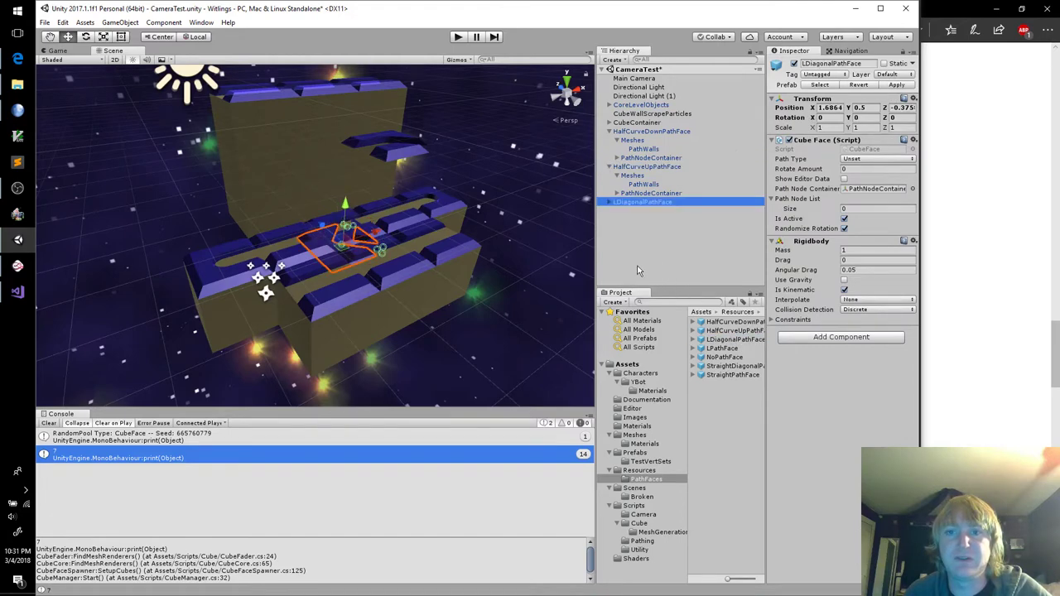
pyautogui.click(610, 202)
pyautogui.click(617, 210)
pyautogui.click(629, 219)
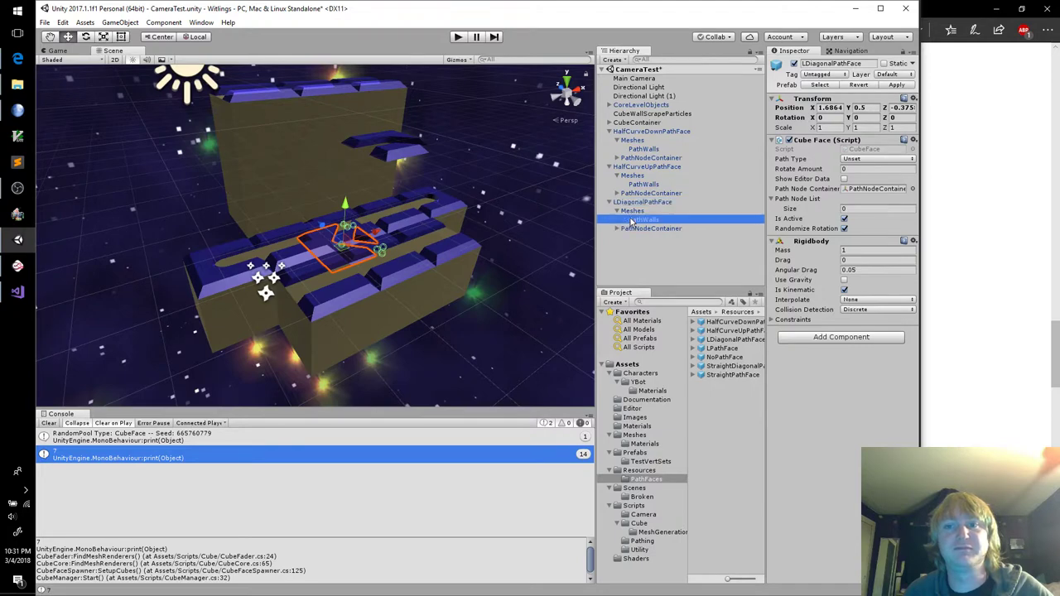
pyautogui.click(866, 211)
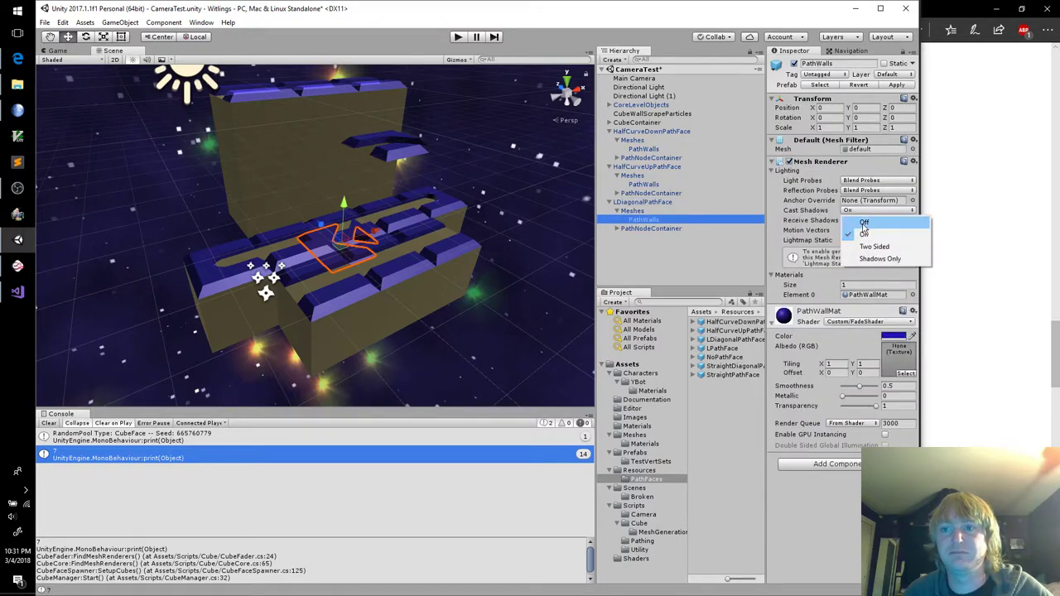
pyautogui.click(861, 228)
pyautogui.click(650, 202)
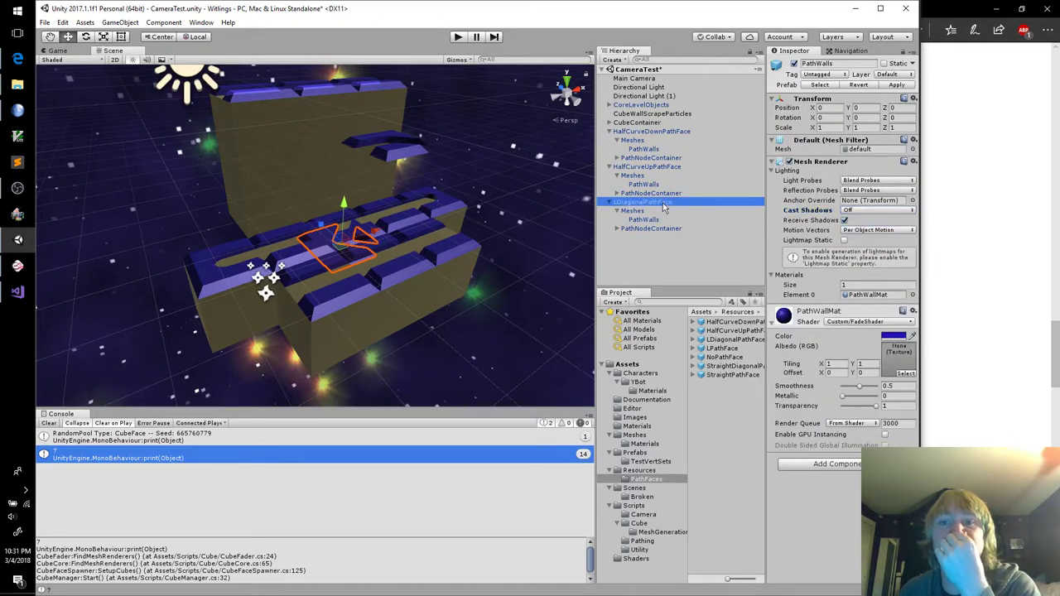
pyautogui.click(888, 84)
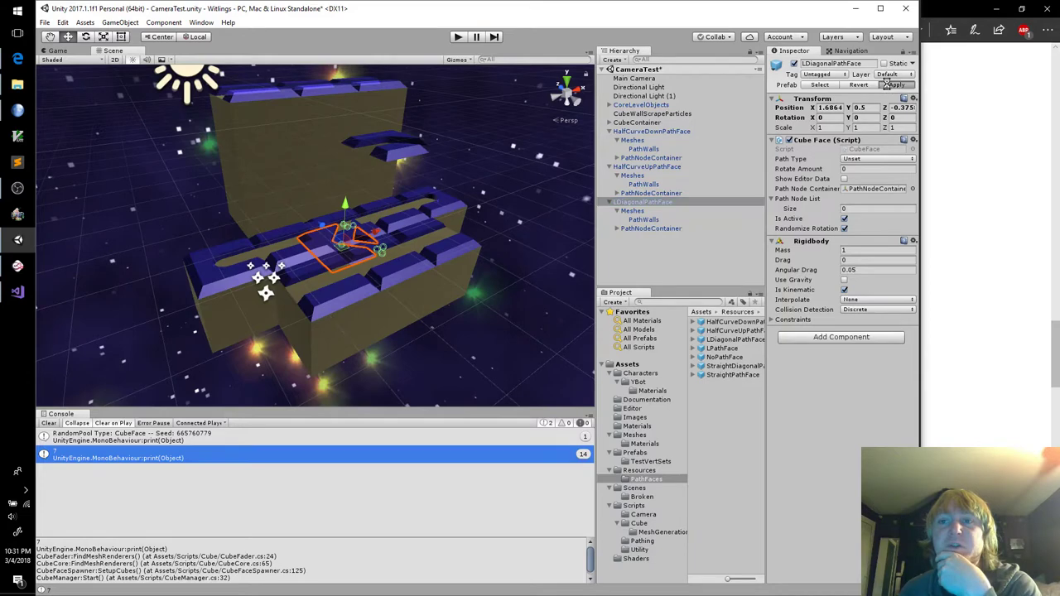
pyautogui.click(723, 357)
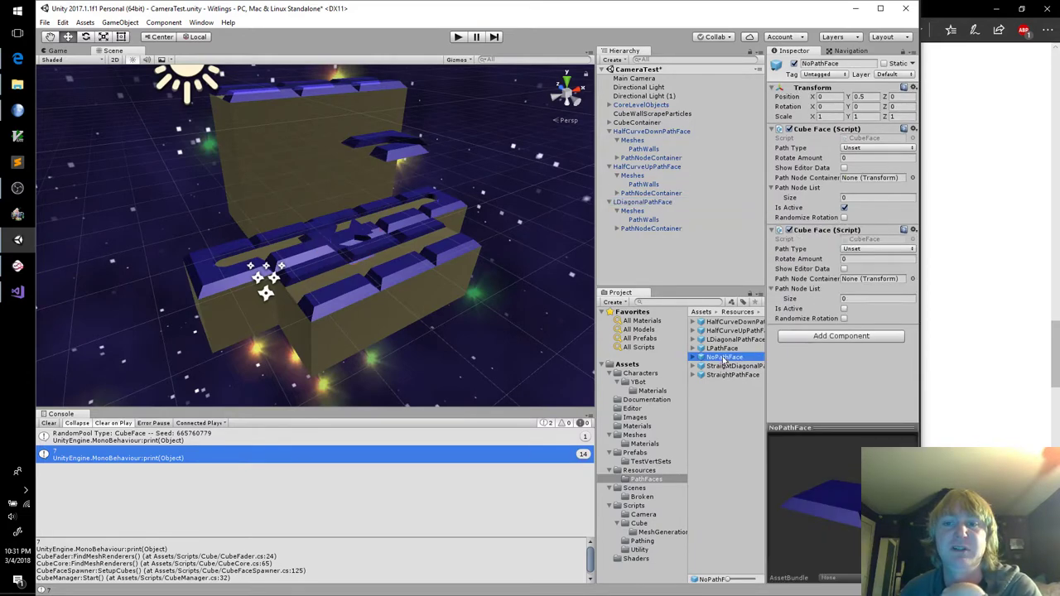
pyautogui.moveTo(629, 258); pyautogui.dragTo(624, 261)
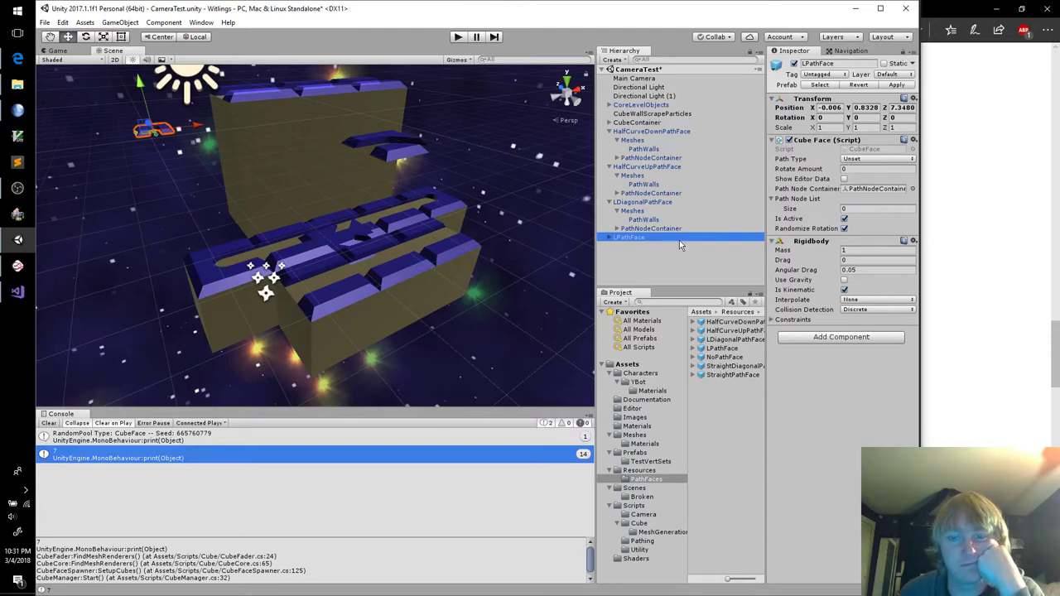
# Set LPathFace's PathWalls Cast Shadows to Off and apply it to the prefab
pyautogui.click(607, 240)
pyautogui.click(616, 246)
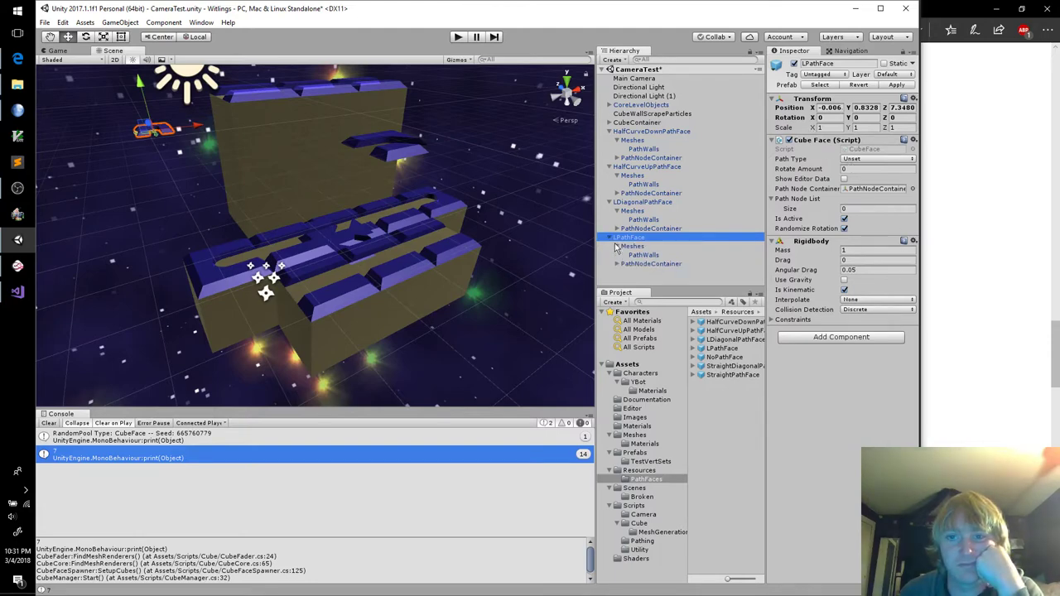
pyautogui.click(643, 255)
pyautogui.click(864, 211)
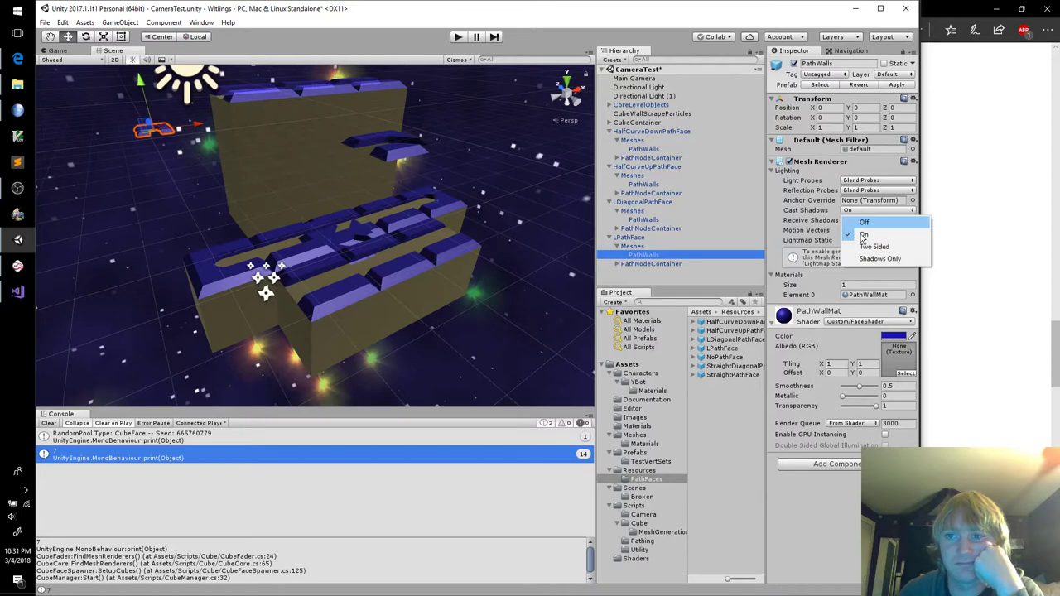
pyautogui.click(868, 225)
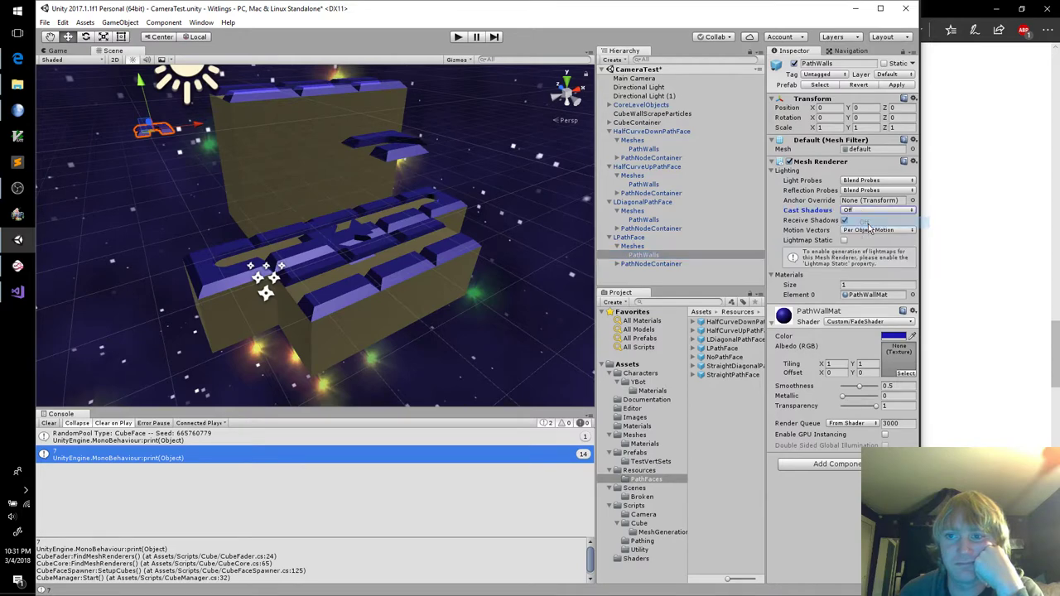
pyautogui.click(649, 239)
pyautogui.click(901, 86)
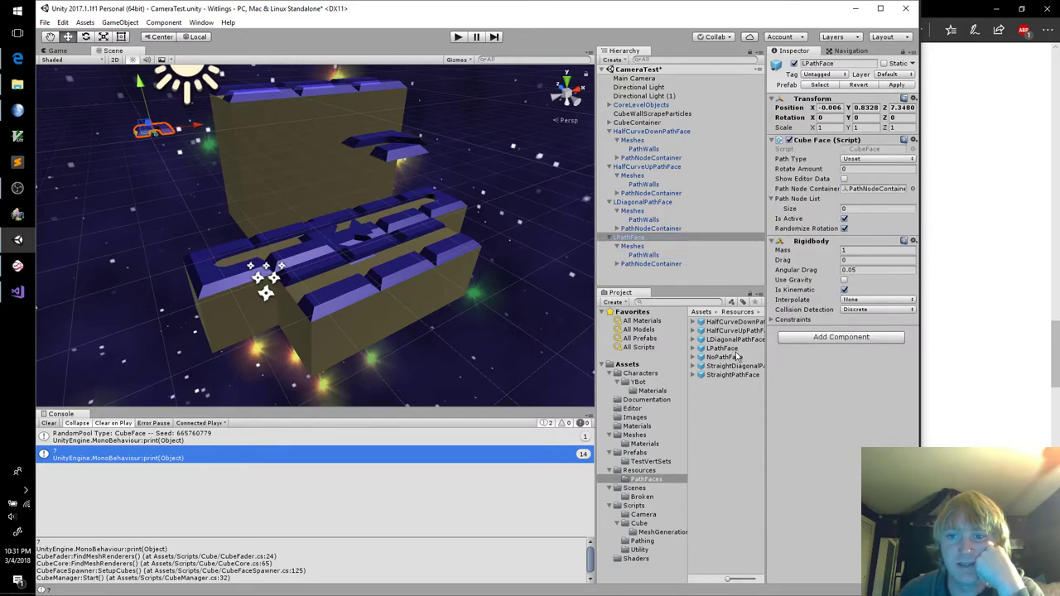
# Add a NoPathFace, set its PathWalls Cast Shadows to Off, and apply to the prefab
pyautogui.moveTo(736, 354); pyautogui.dragTo(646, 278)
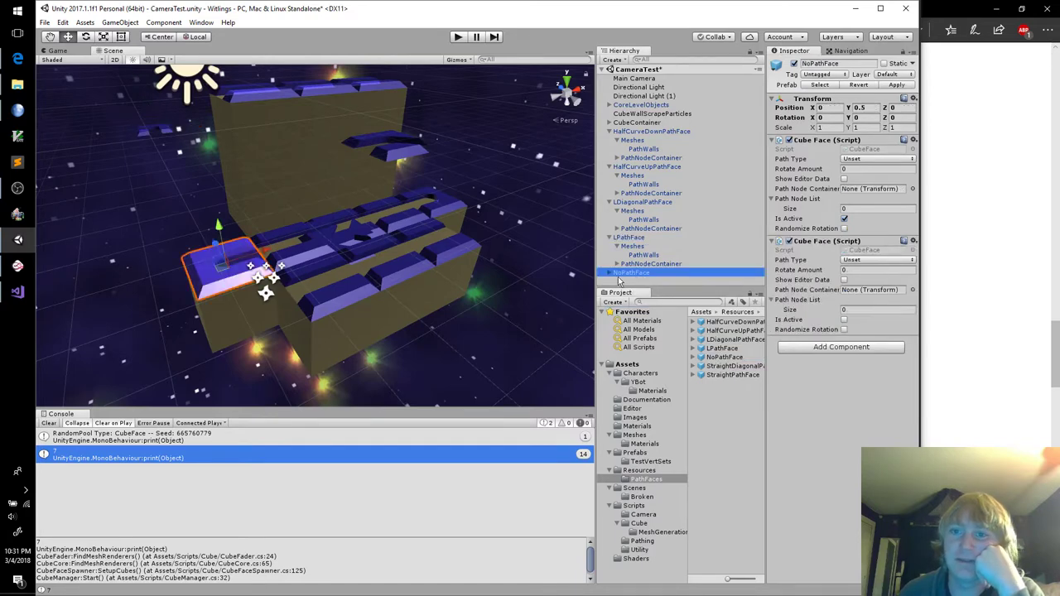
pyautogui.click(609, 273)
pyautogui.click(617, 283)
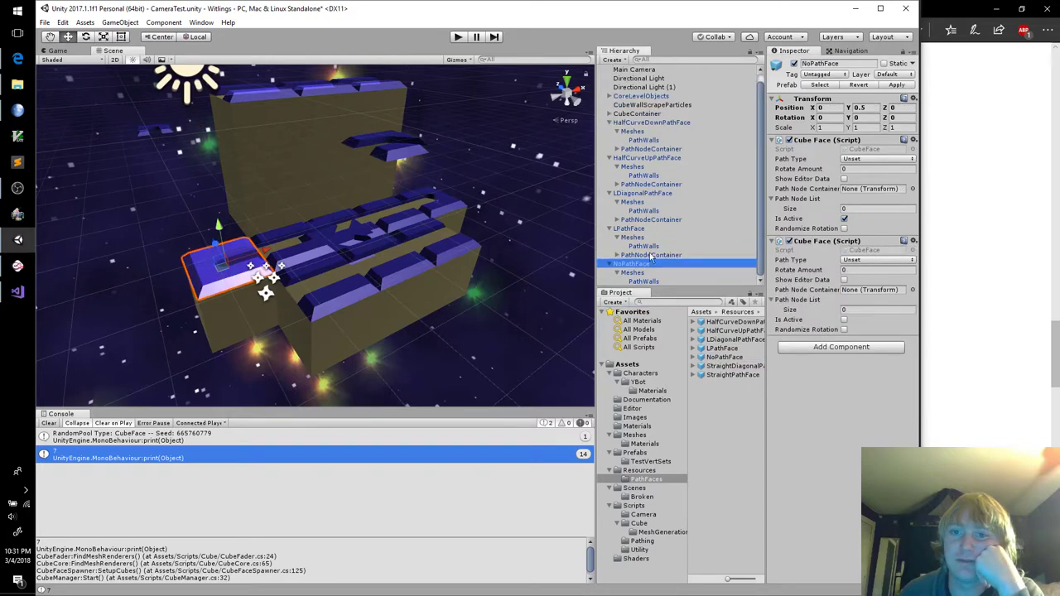
pyautogui.click(641, 282)
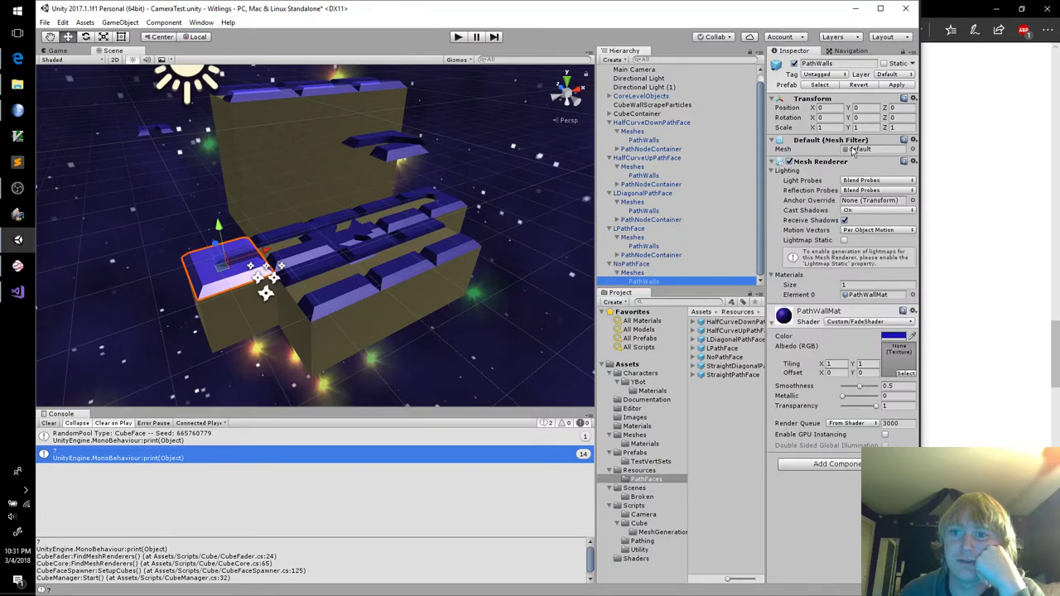
pyautogui.click(861, 212)
pyautogui.click(861, 223)
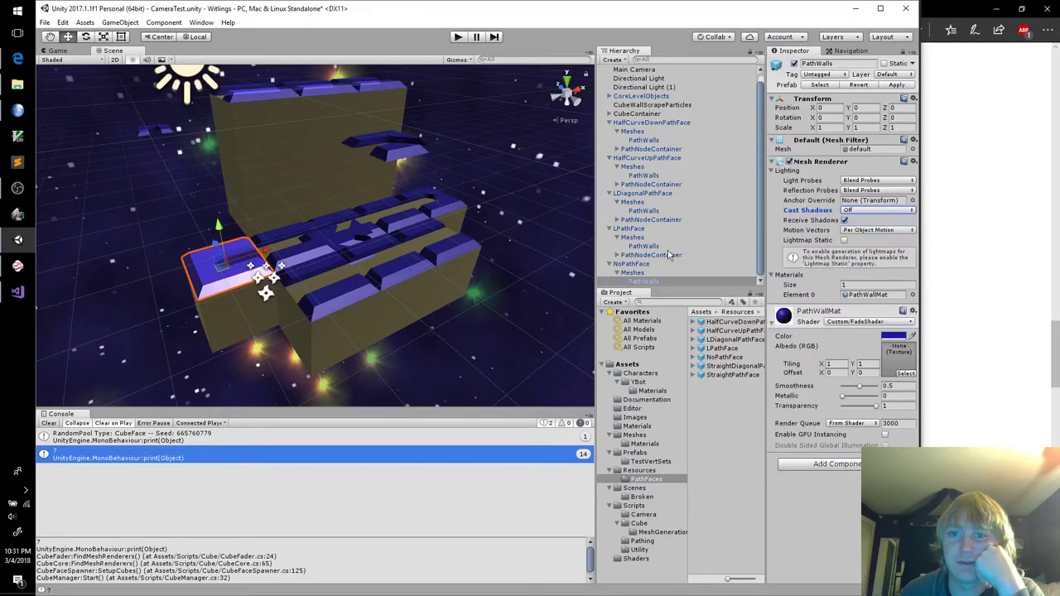
pyautogui.click(658, 264)
pyautogui.click(896, 85)
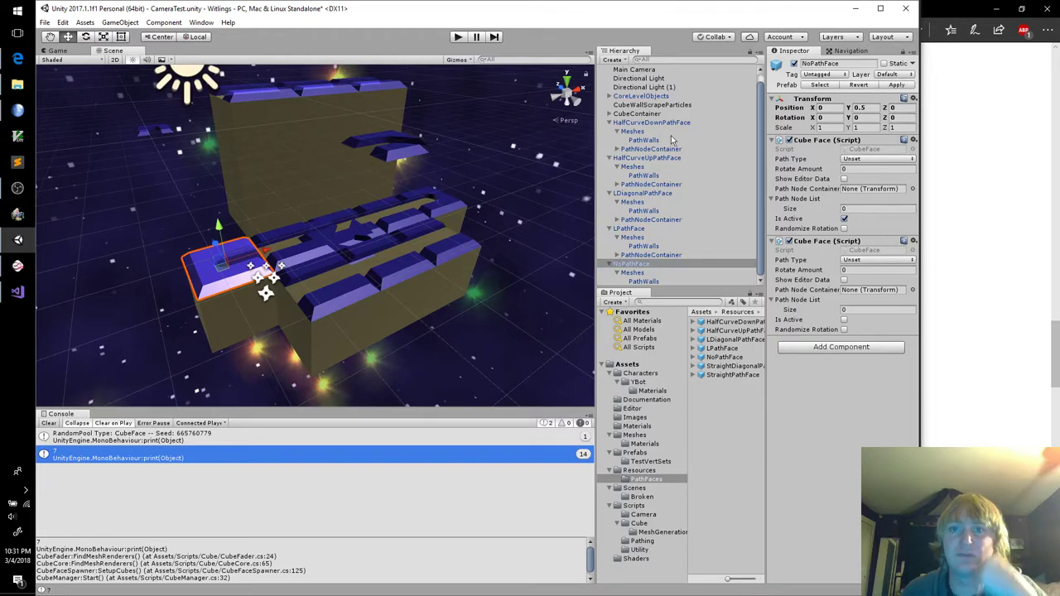
# Collapse the expanded HalfCurveDown, HalfCurveUp, LDiagonal, L and NoPathFace entries in the Hierarchy
pyautogui.click(609, 123)
pyautogui.click(610, 140)
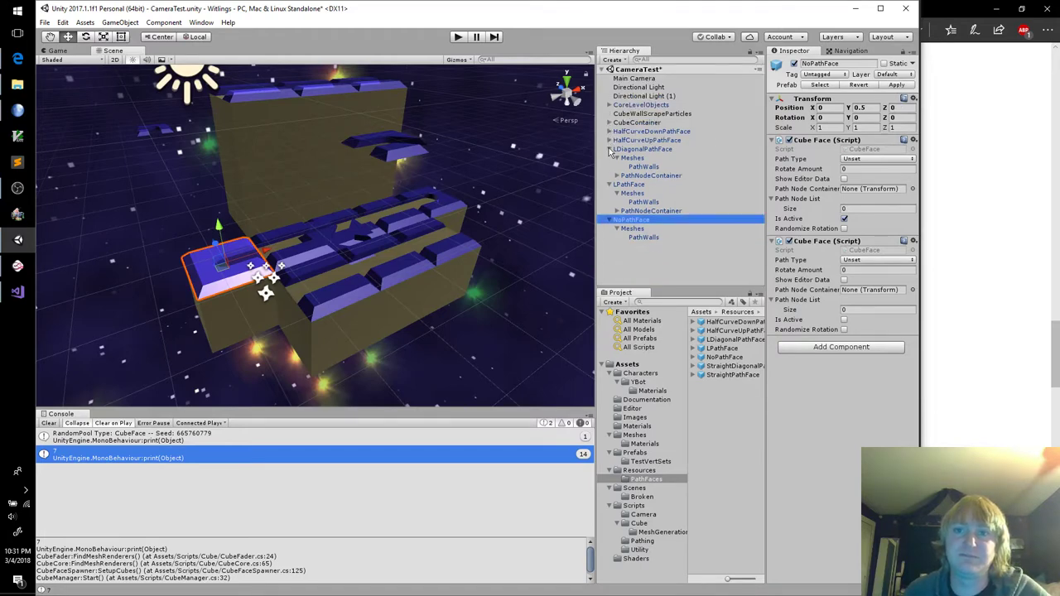
pyautogui.click(609, 149)
pyautogui.click(609, 159)
pyautogui.click(610, 167)
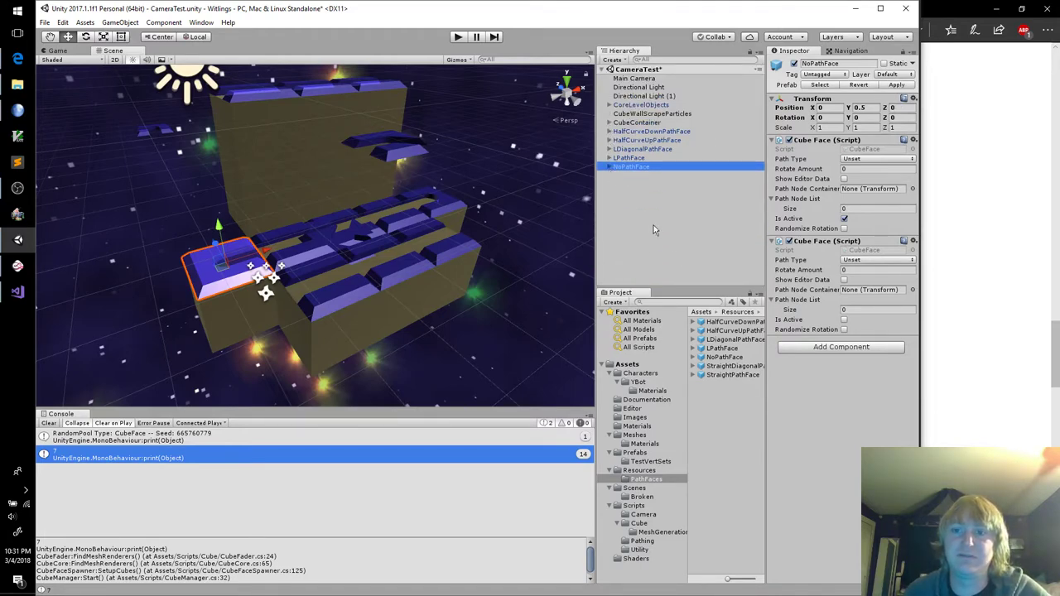
# Add a StraightDiagonalPathFace and set its PathWalls Cast Shadows to Off
pyautogui.moveTo(730, 366); pyautogui.dragTo(676, 256)
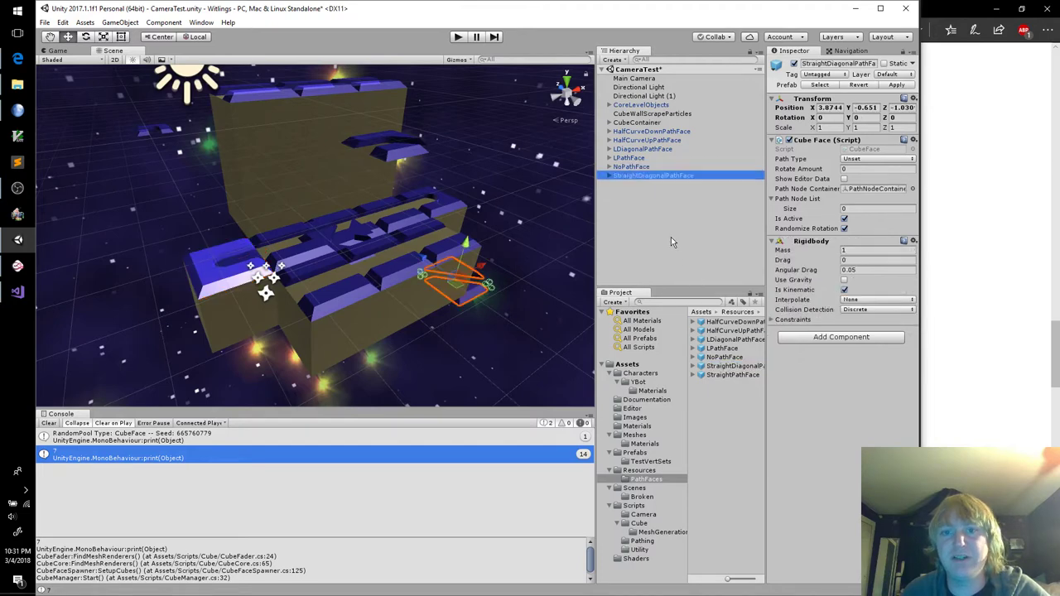
pyautogui.click(609, 175)
pyautogui.click(617, 184)
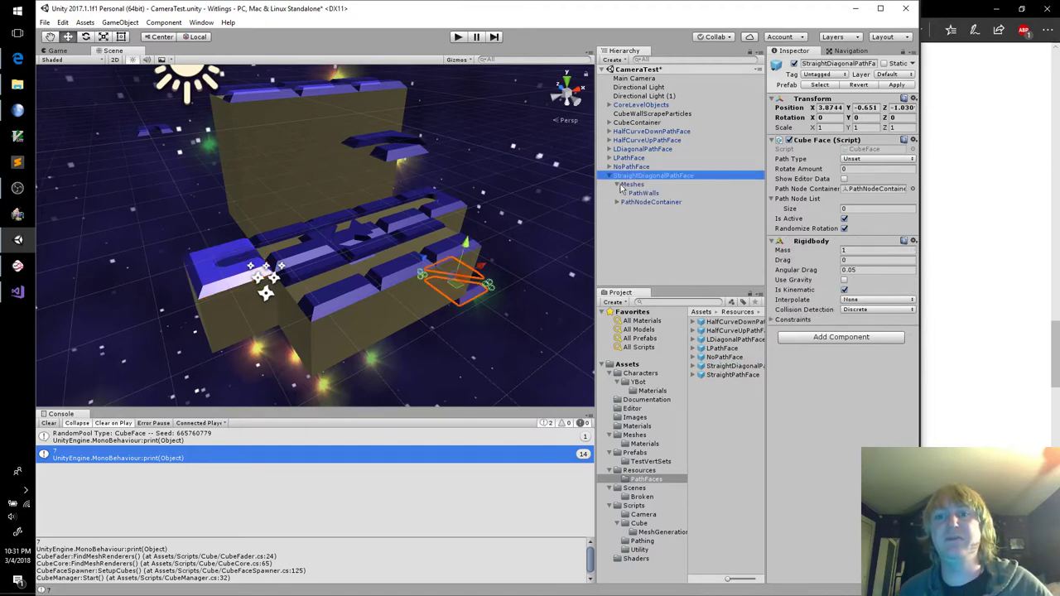
pyautogui.click(646, 193)
pyautogui.click(865, 211)
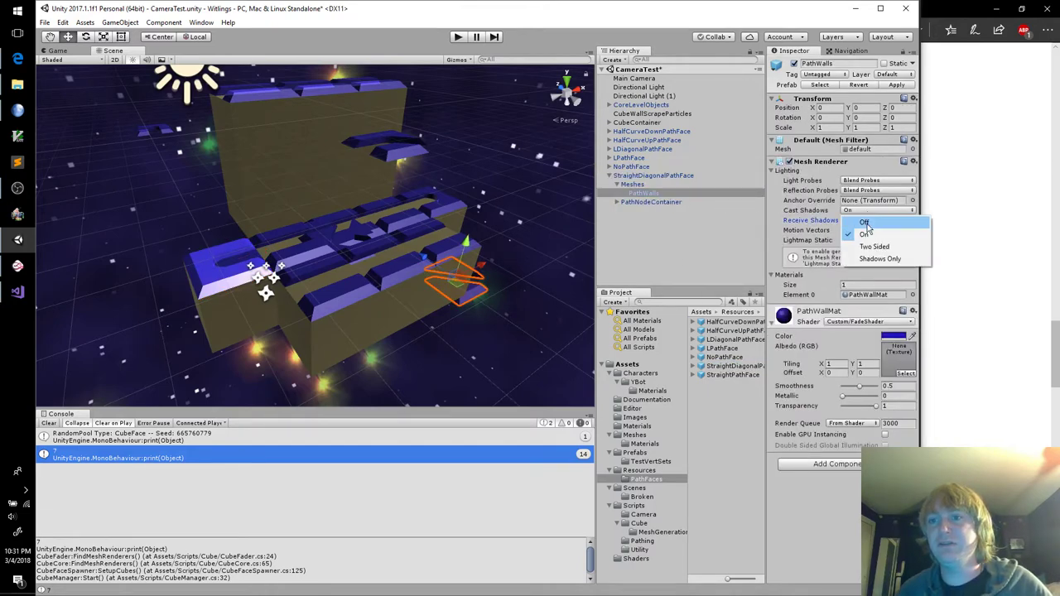
pyautogui.click(862, 219)
pyautogui.click(630, 176)
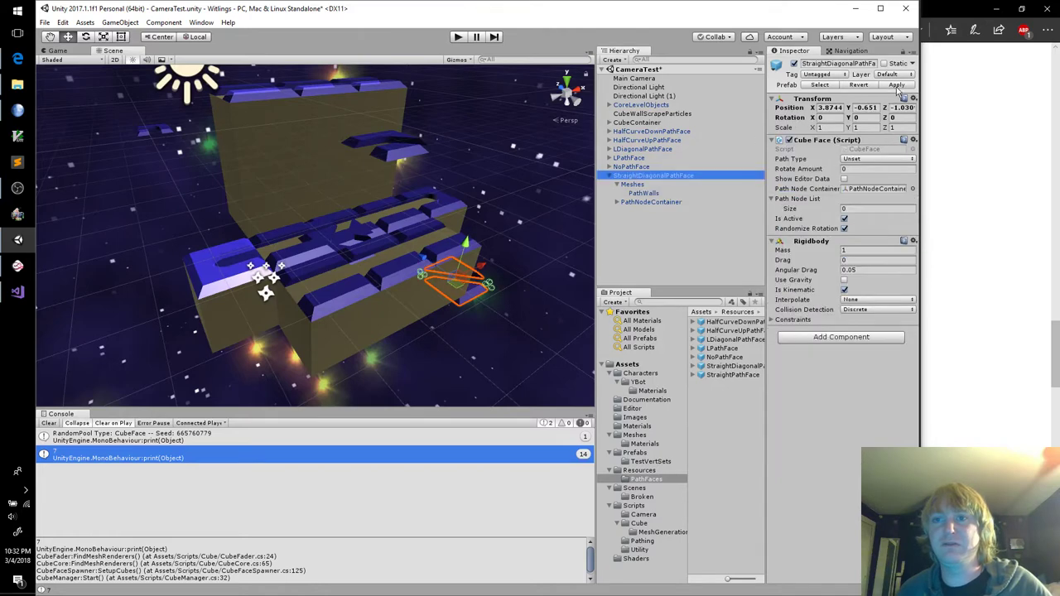
# Add a StraightPathFace, set its PathWalls Cast Shadows to Off, and apply to the prefab
pyautogui.moveTo(732, 358); pyautogui.dragTo(679, 260)
pyautogui.press('Escape')
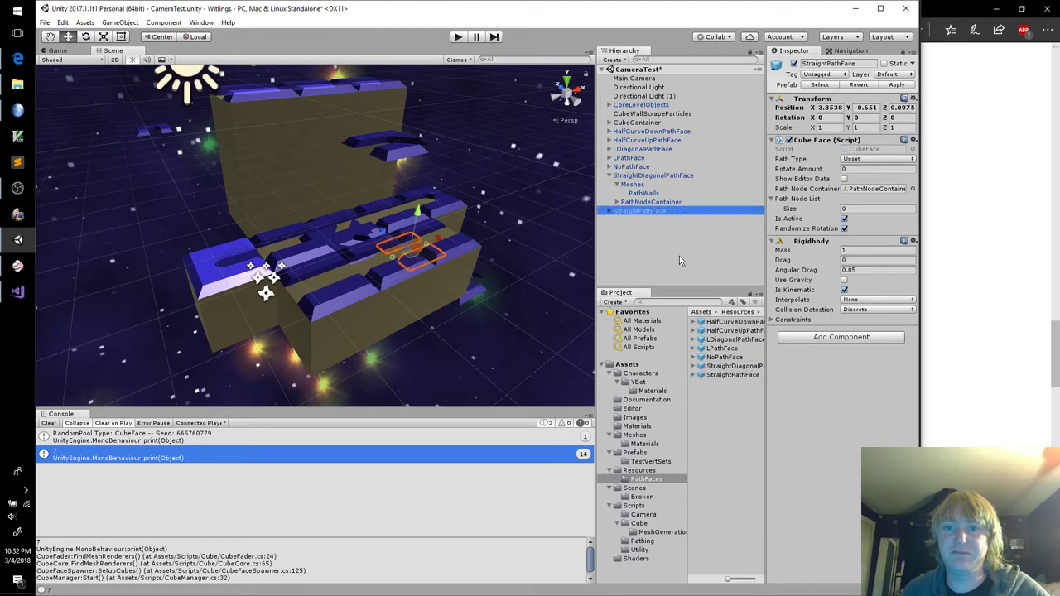
pyautogui.click(609, 212)
pyautogui.click(621, 228)
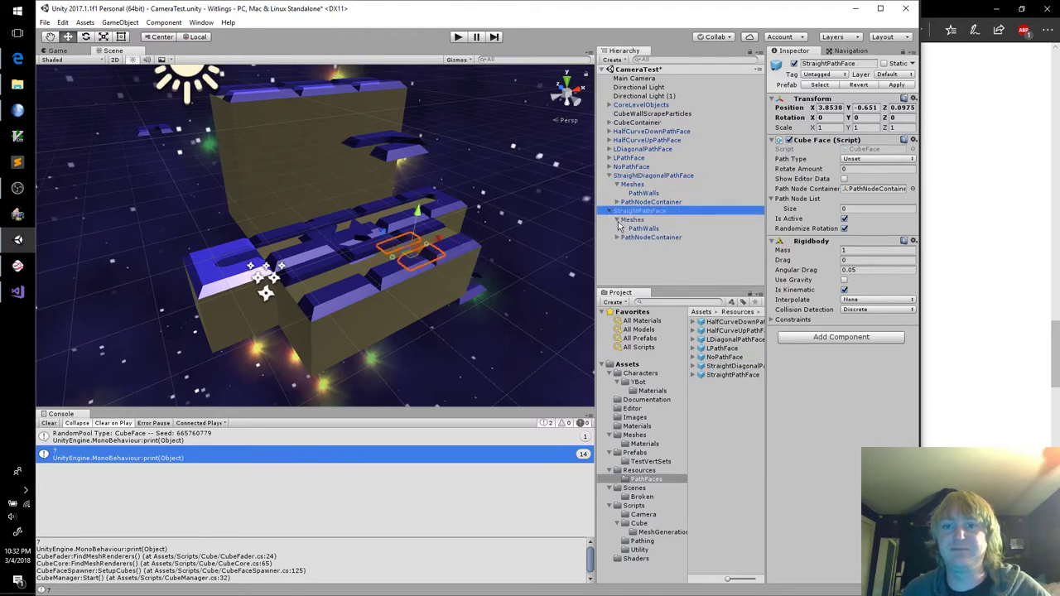
pyautogui.click(861, 211)
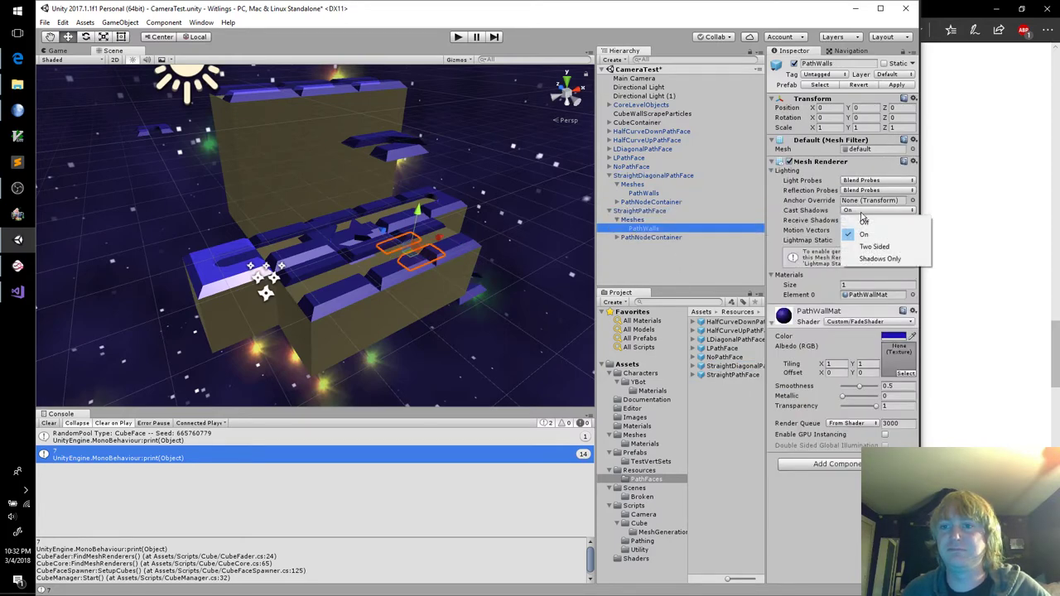
pyautogui.click(866, 223)
pyautogui.click(669, 213)
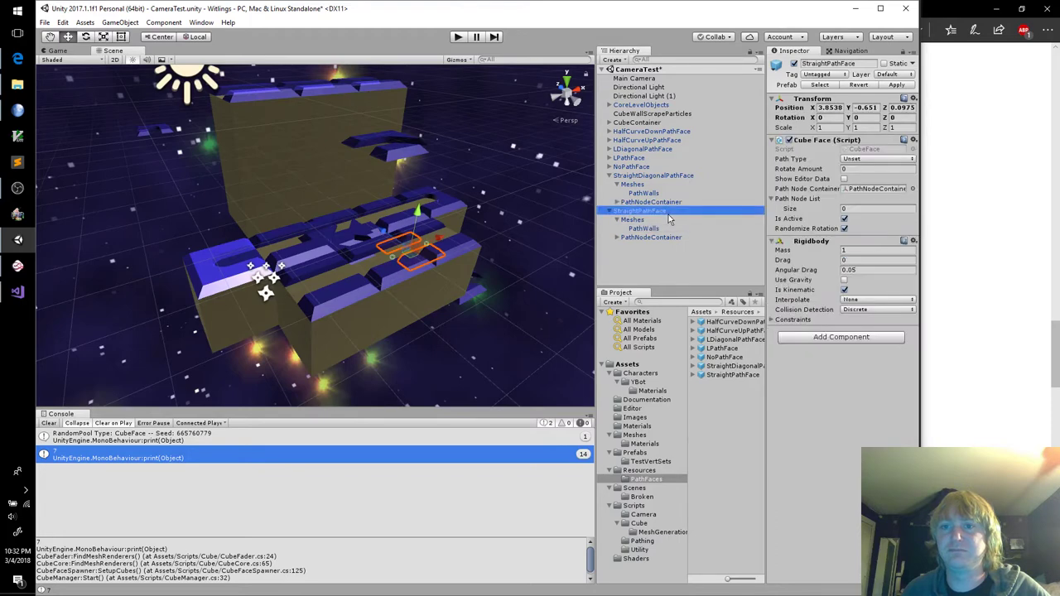
pyautogui.click(897, 85)
# Collapse the Straight path-face entries and select all seven path-face instances
pyautogui.click(610, 212)
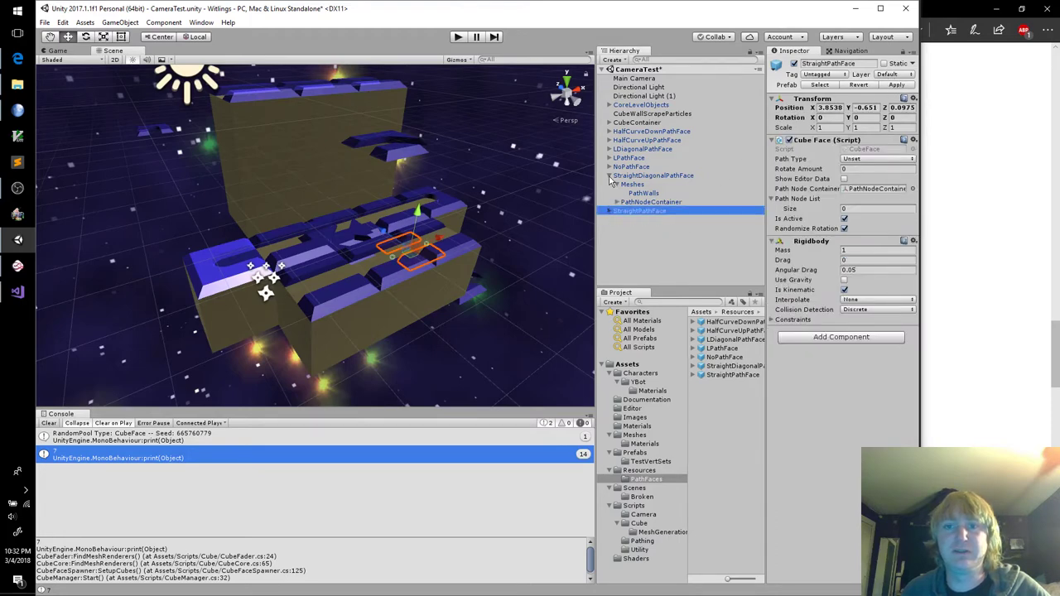
pyautogui.click(609, 176)
pyautogui.click(637, 132)
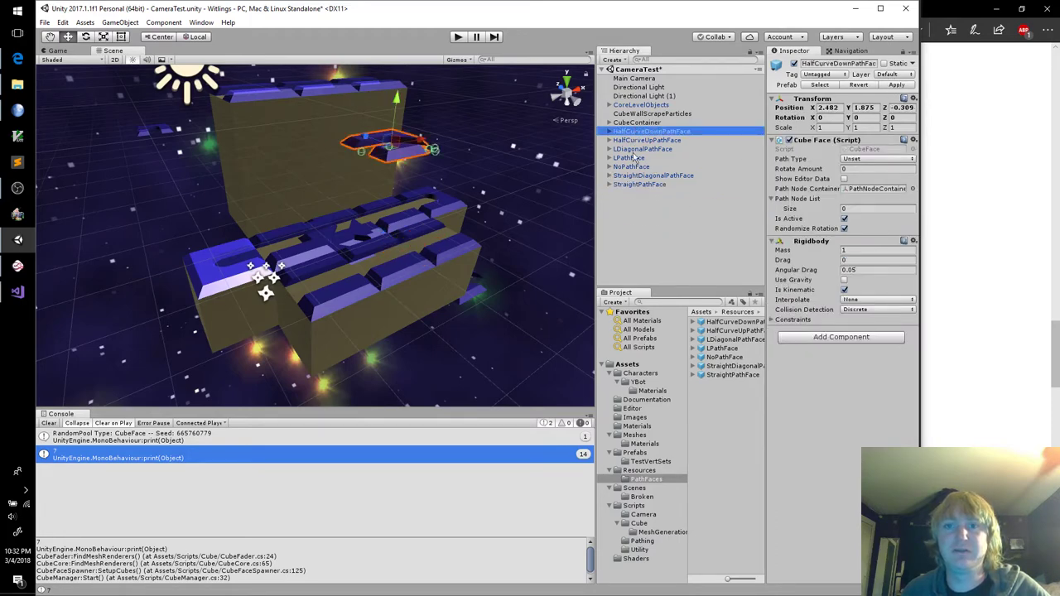
pyautogui.keyDown('shift'); pyautogui.click(649, 185); pyautogui.keyUp('shift')
pyautogui.press('Delete')
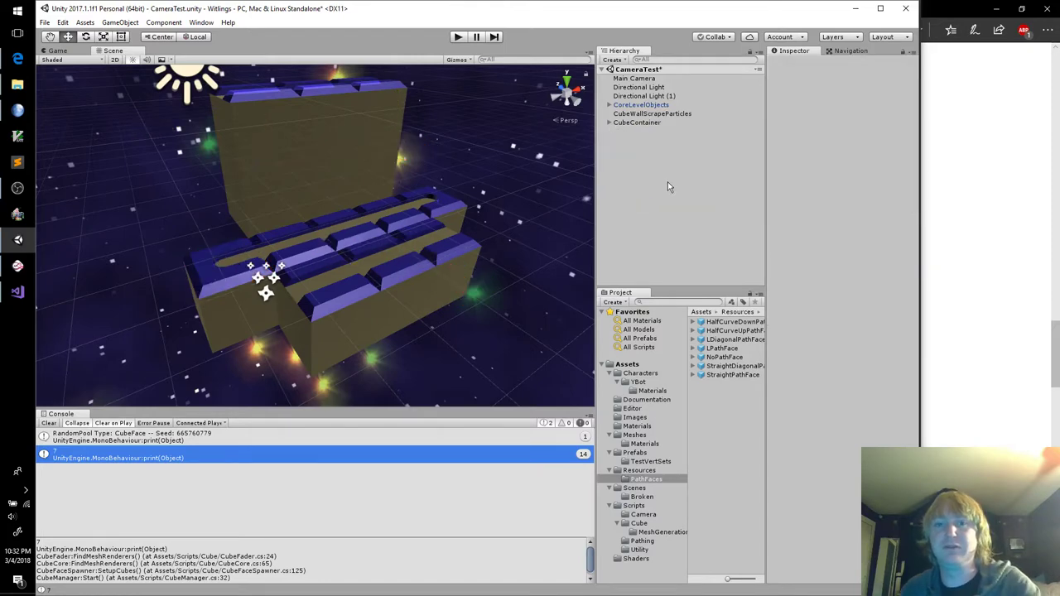
pyautogui.click(456, 38)
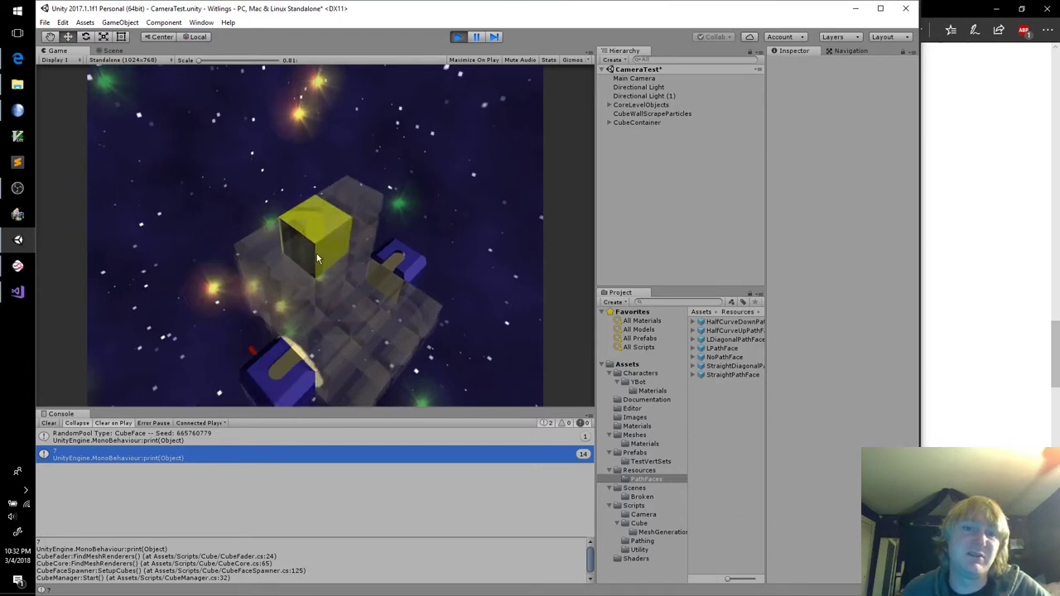
pyautogui.click(457, 38)
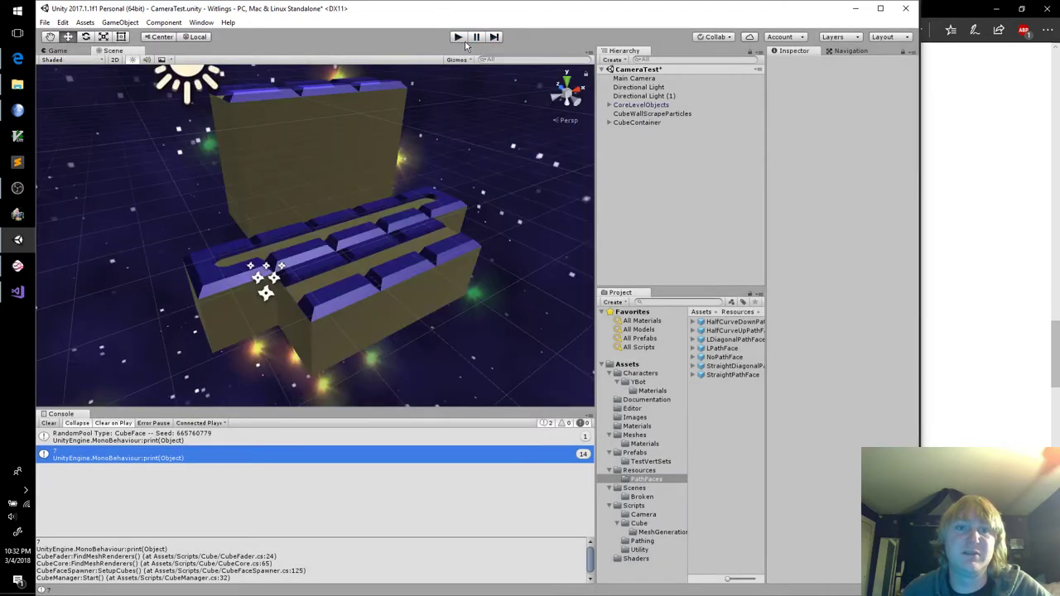
# Place a StraightPathFace, inspect its PathWalls renderer, then select Cube (11) in the Scene view
pyautogui.click(744, 375)
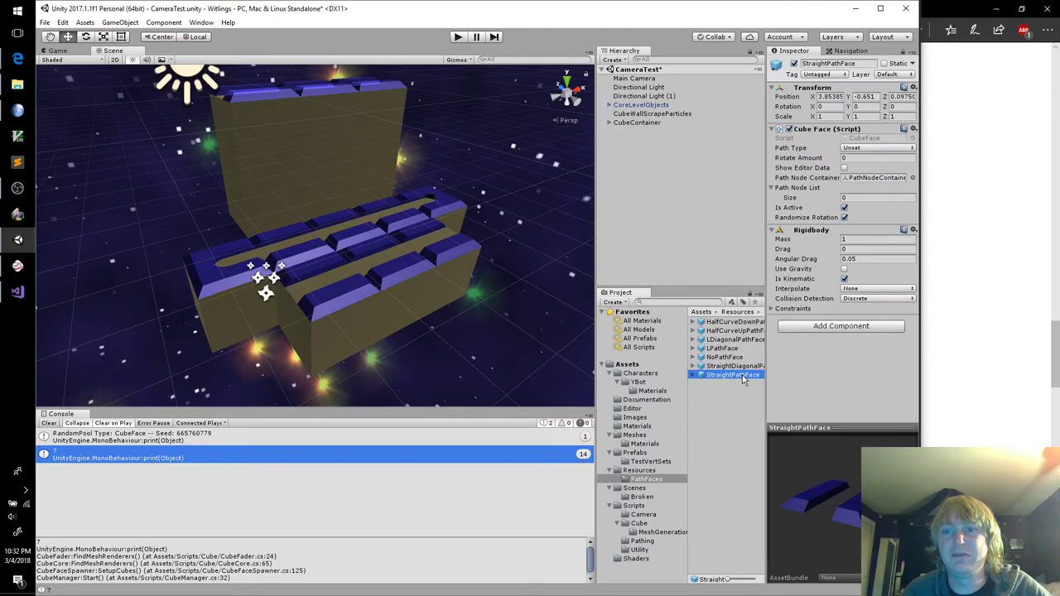
pyautogui.moveTo(743, 378); pyautogui.dragTo(614, 134)
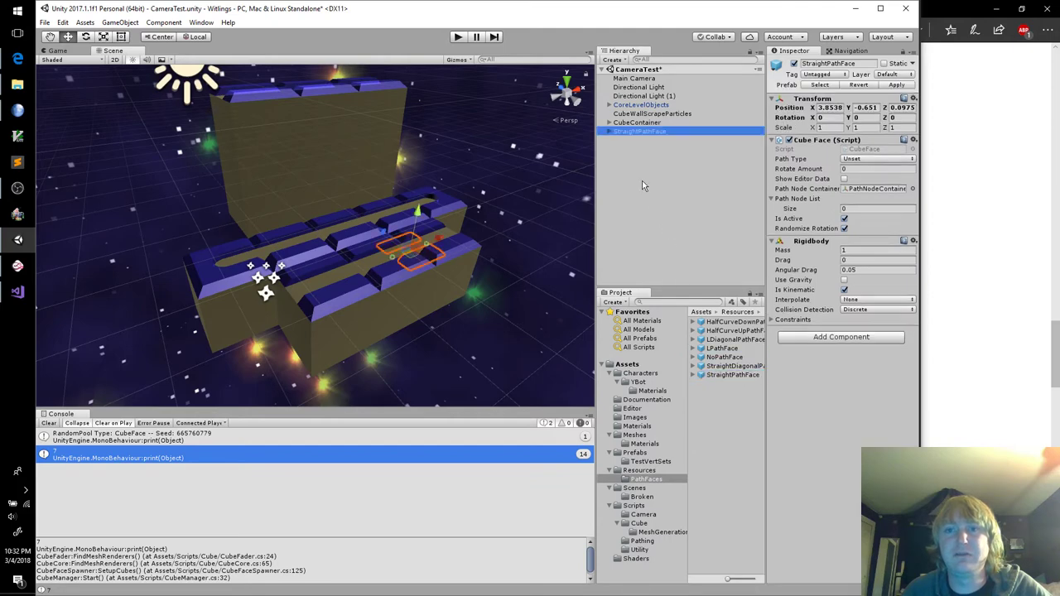
pyautogui.click(610, 132)
pyautogui.click(616, 141)
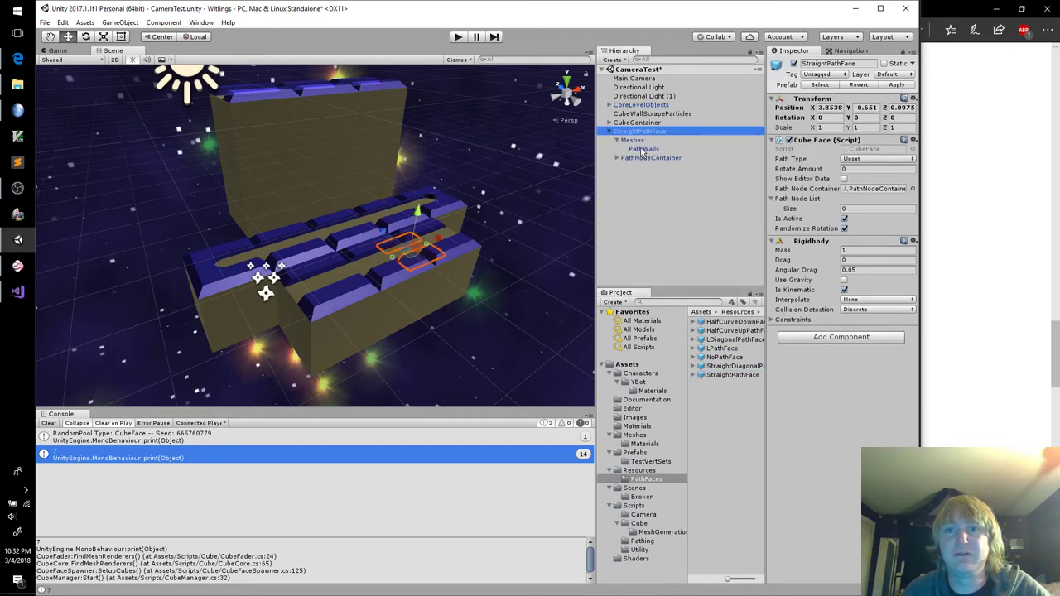
pyautogui.click(642, 149)
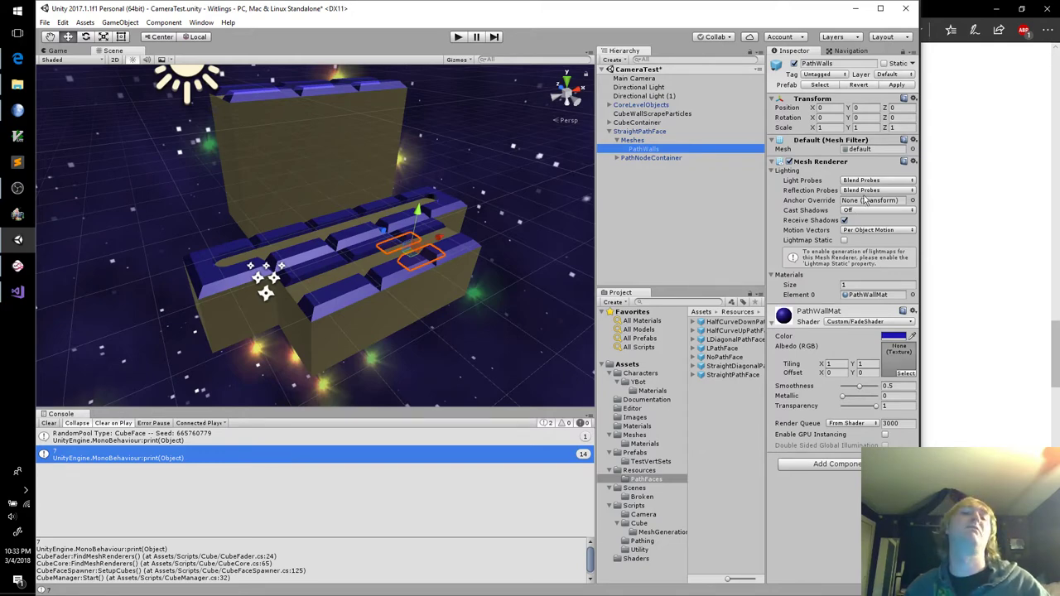
pyautogui.click(357, 285)
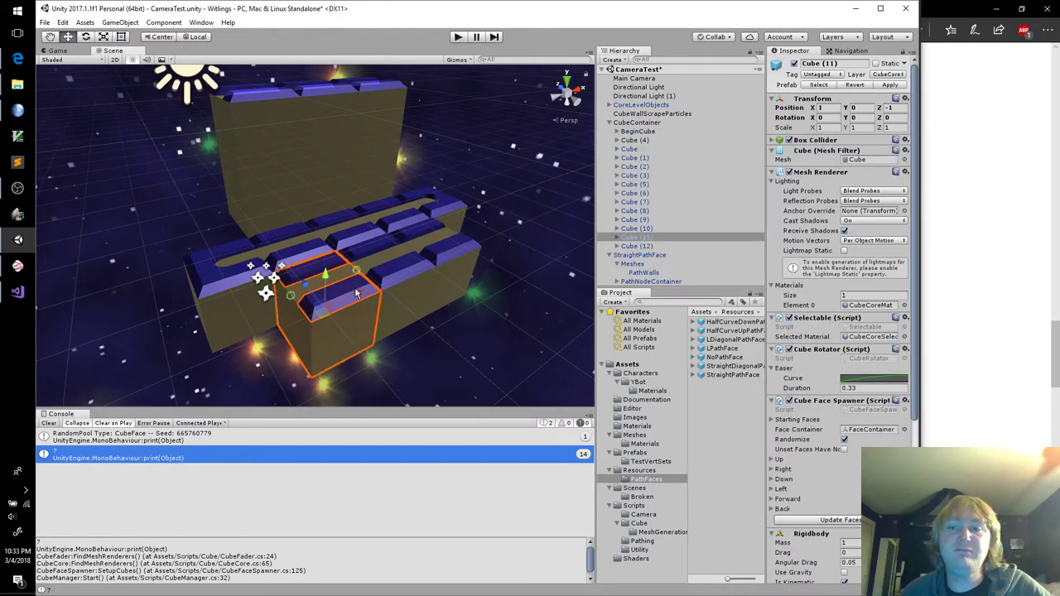
# Step through Cube (10) and Cube (12), then regenerate the faces of Cube
pyautogui.click(772, 459)
pyautogui.click(773, 459)
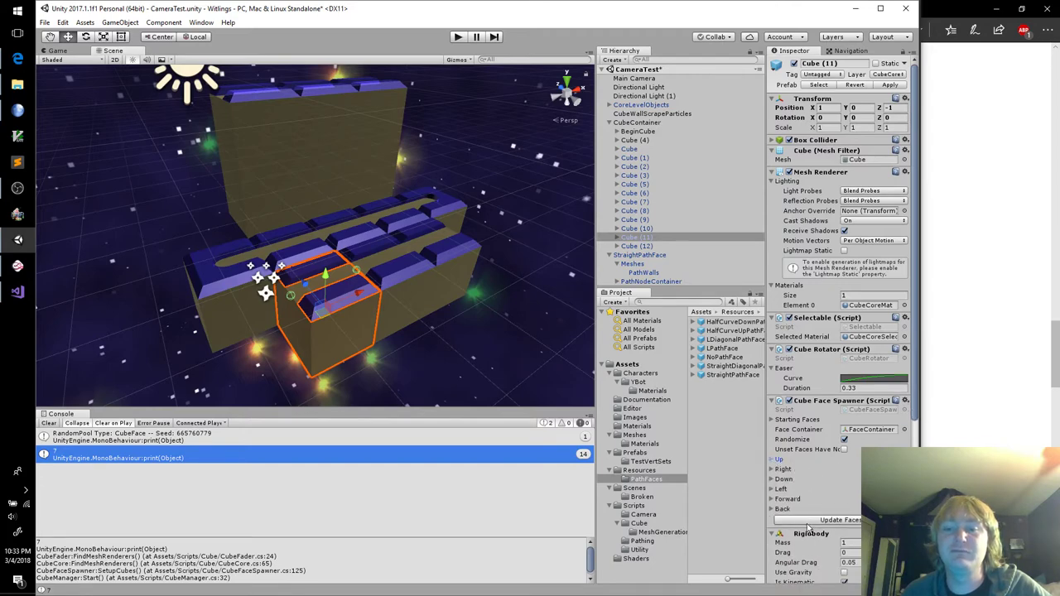
pyautogui.click(389, 290)
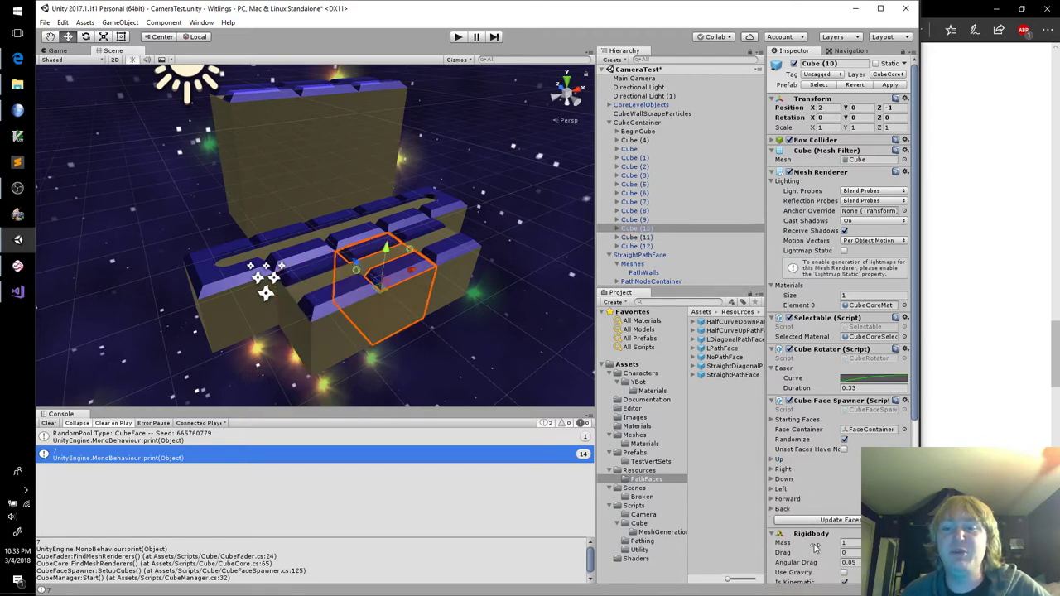
pyautogui.click(452, 272)
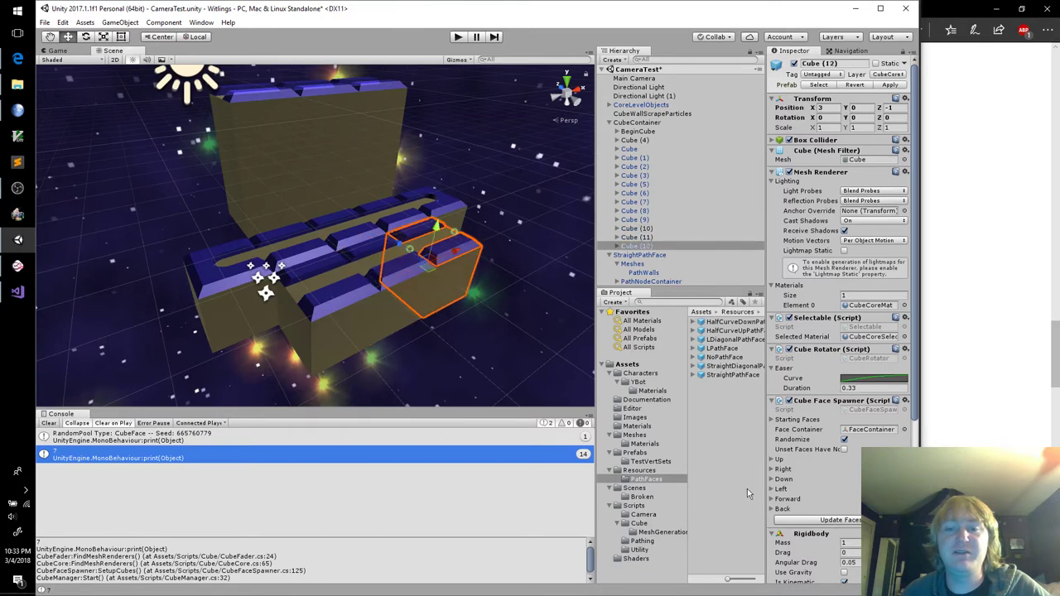
pyautogui.click(291, 246)
pyautogui.click(820, 522)
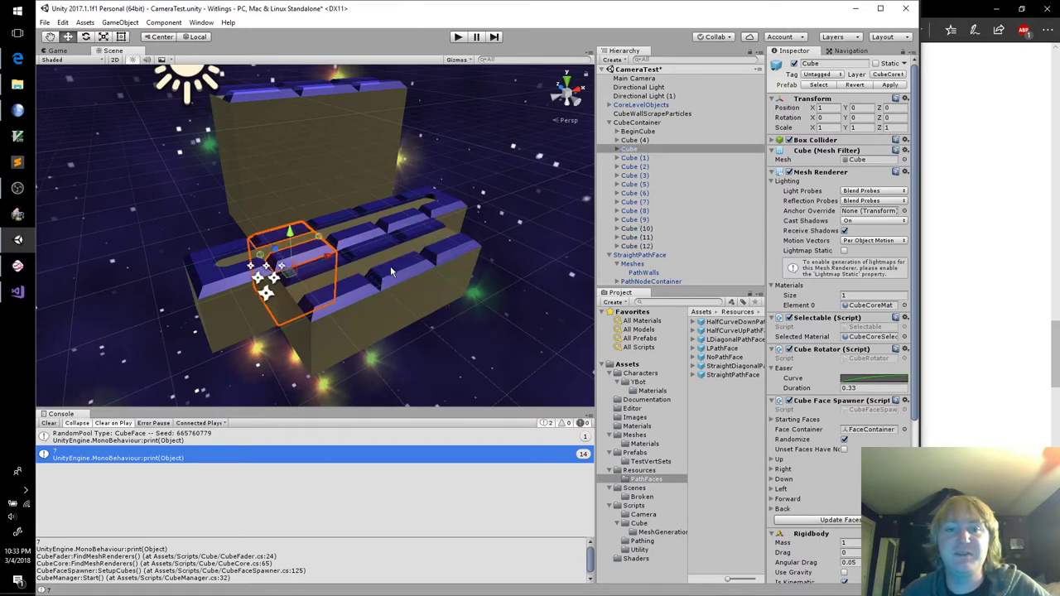
# Select Cubes (1), (2), (5), (3), regenerate Cube (6)'s faces, then select Cubes (9), (7), (8)
pyautogui.click(357, 232)
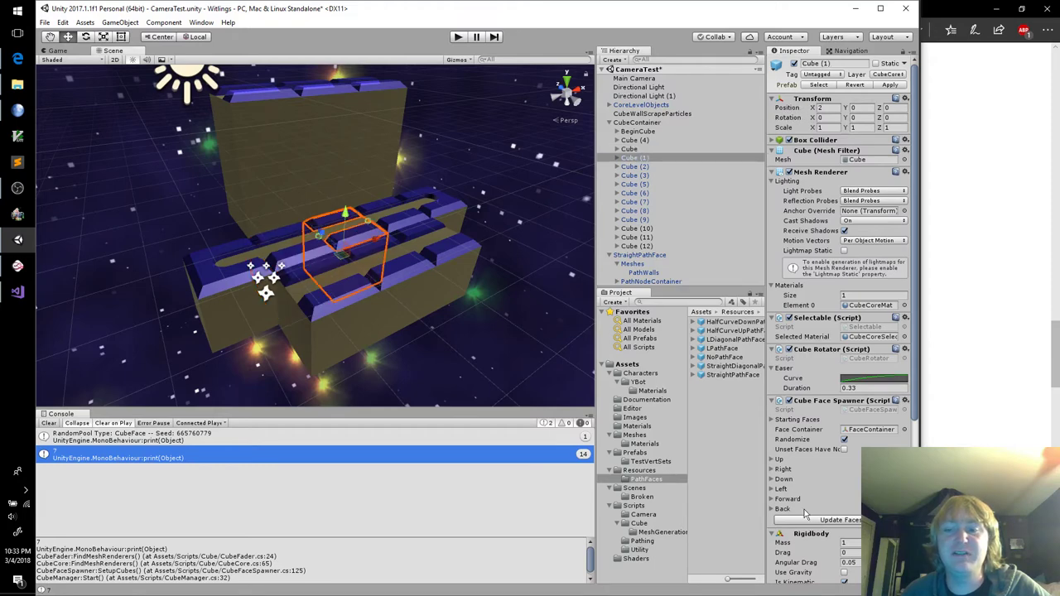
pyautogui.click(407, 213)
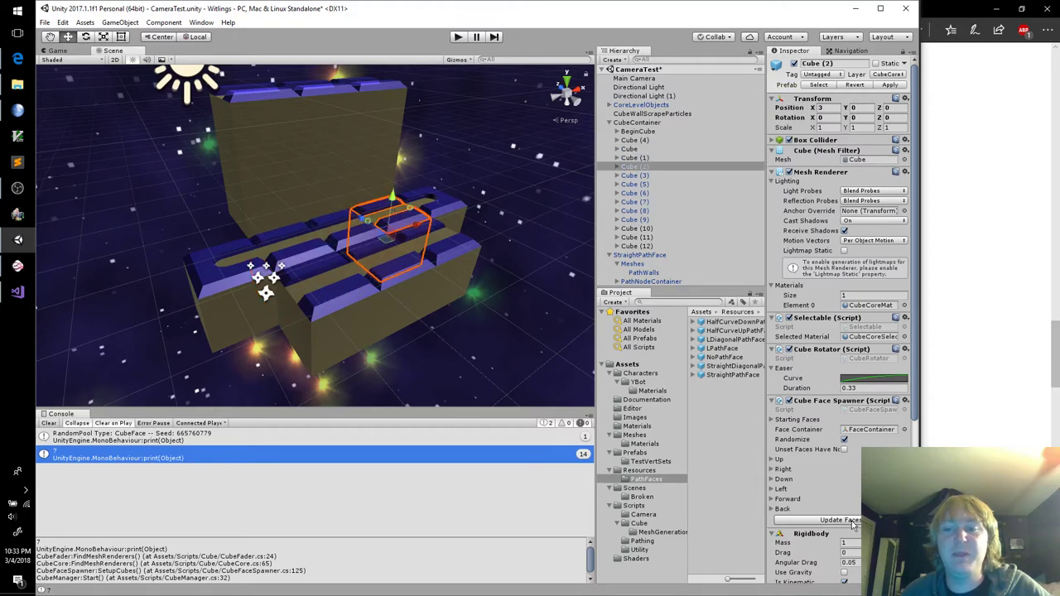
pyautogui.click(248, 192)
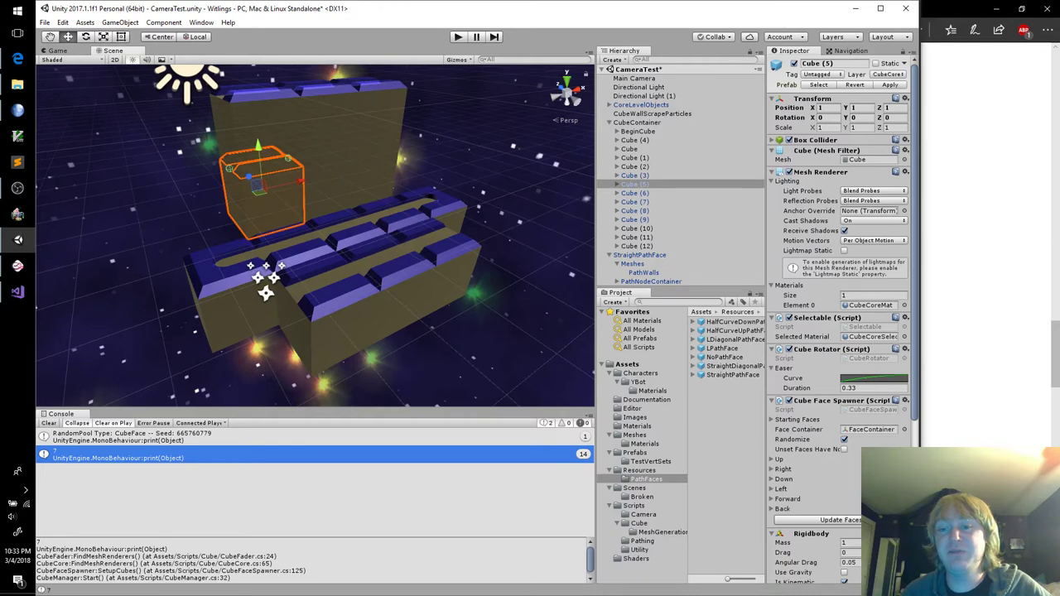
pyautogui.click(333, 193)
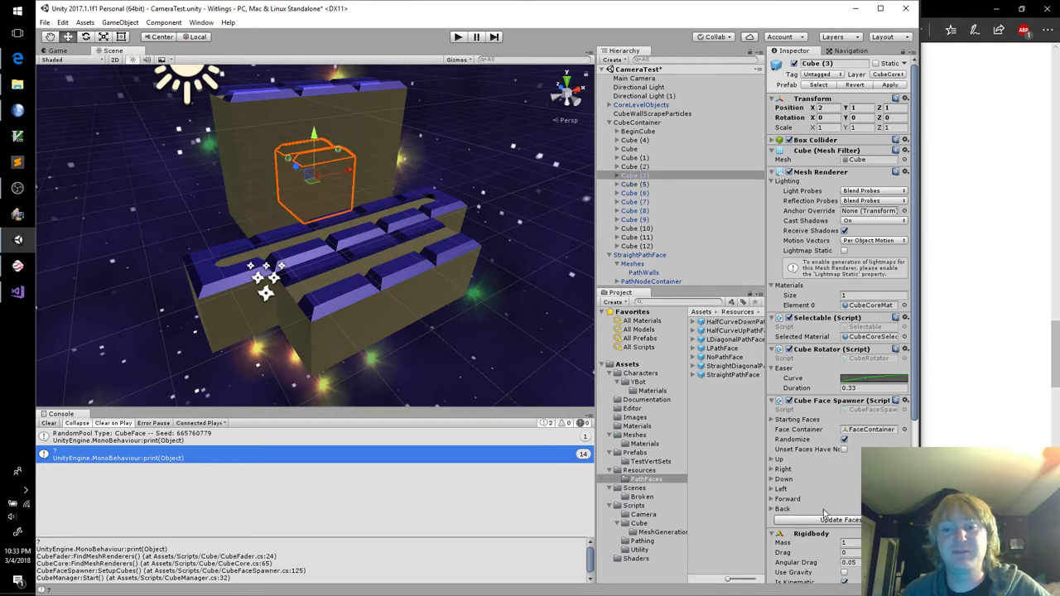
pyautogui.click(363, 173)
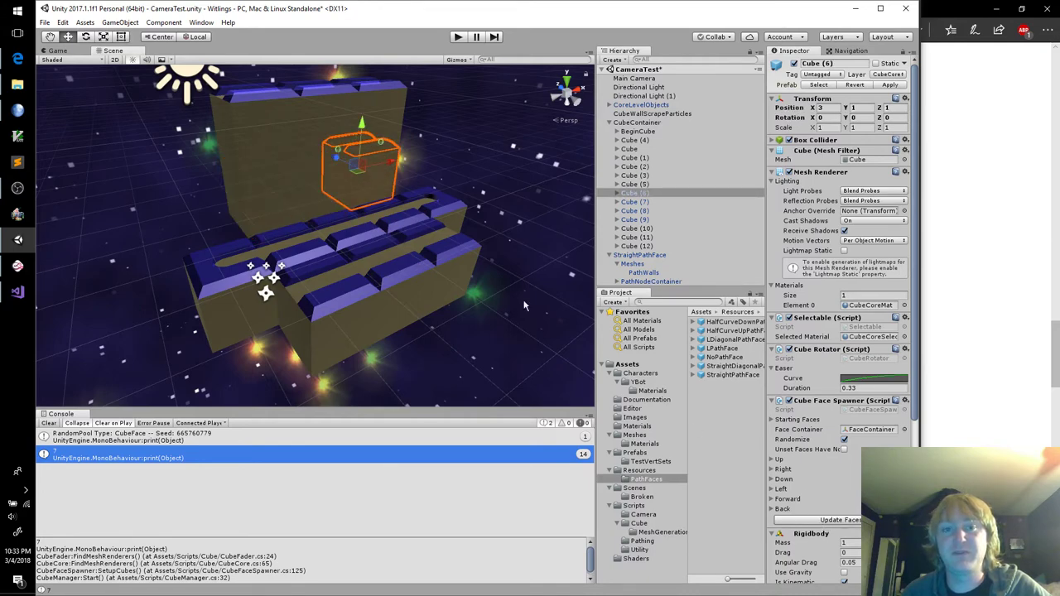
pyautogui.click(819, 521)
pyautogui.click(391, 128)
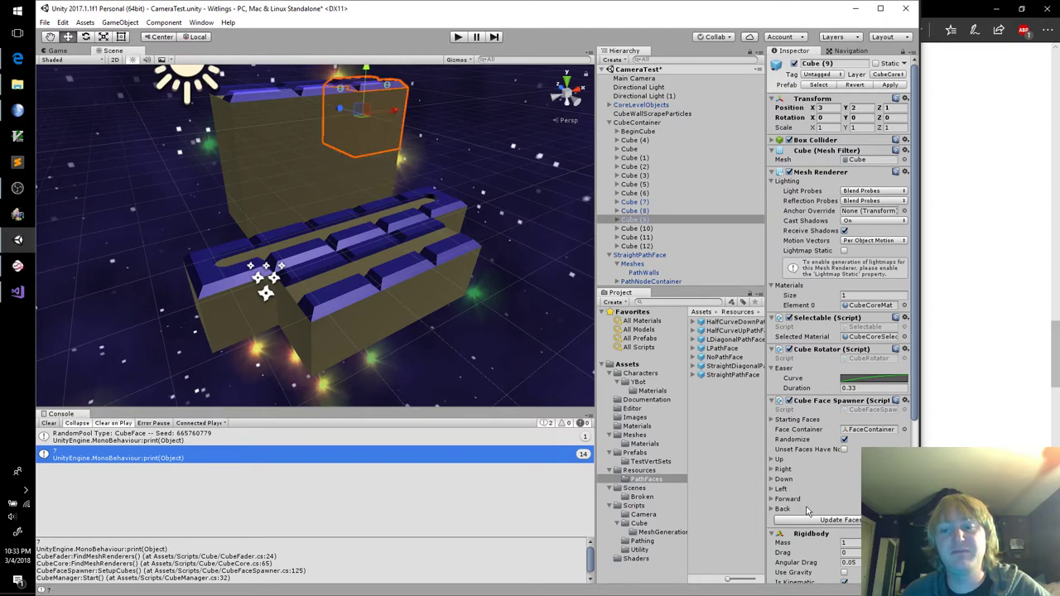
pyautogui.click(304, 134)
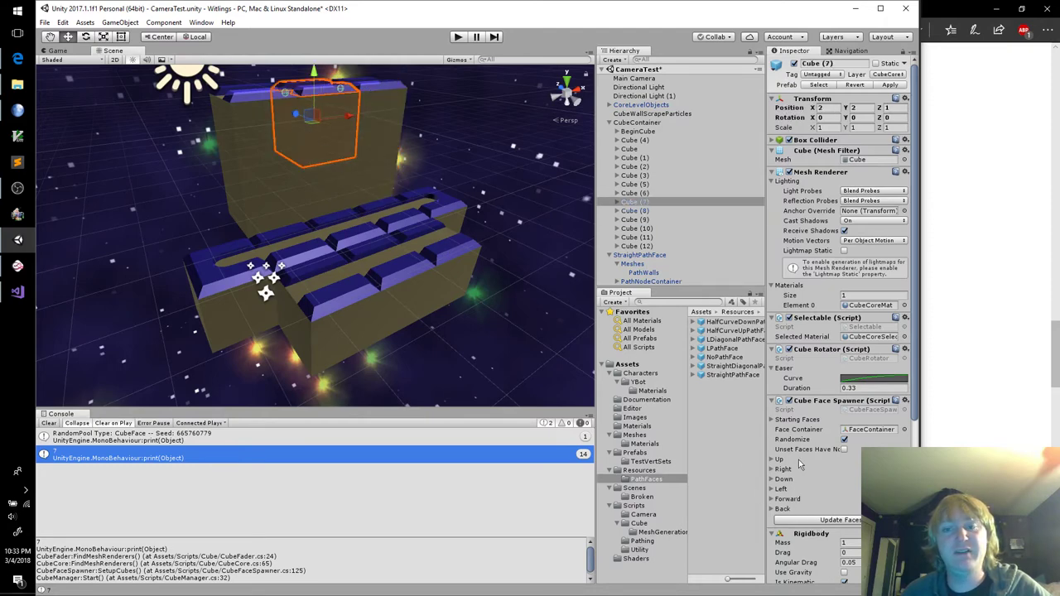
pyautogui.click(236, 139)
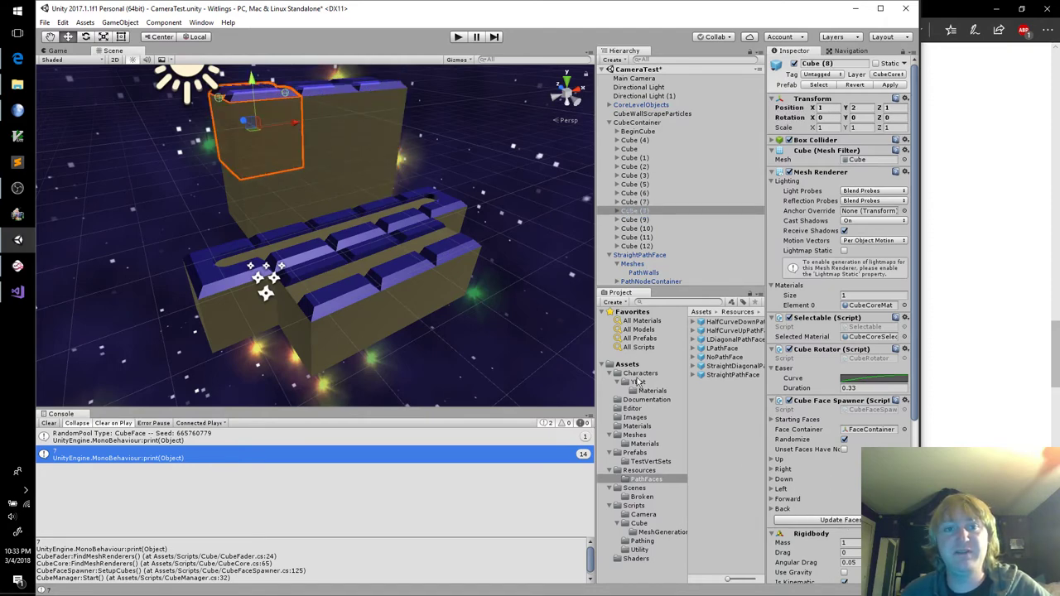
# Start play mode and turn the yellow cube in the puzzle three times
pyautogui.click(456, 37)
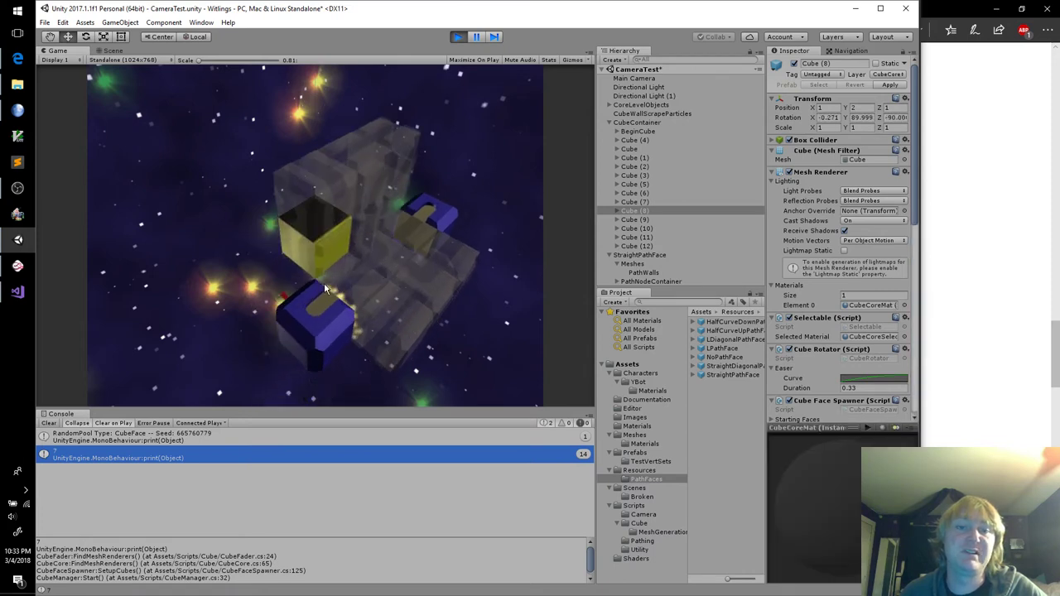
pyautogui.click(337, 241)
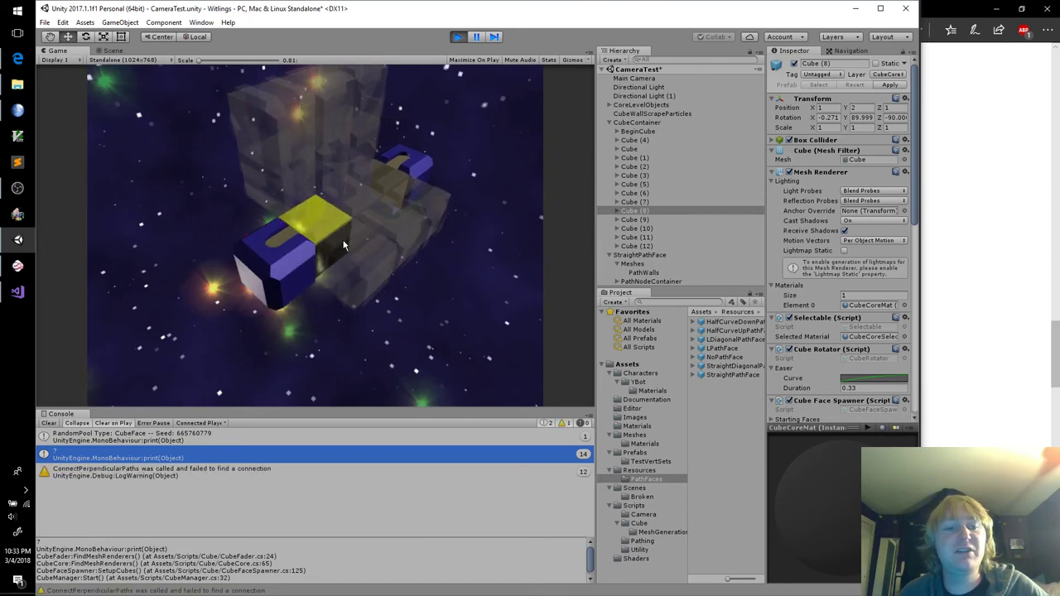
pyautogui.click(343, 245)
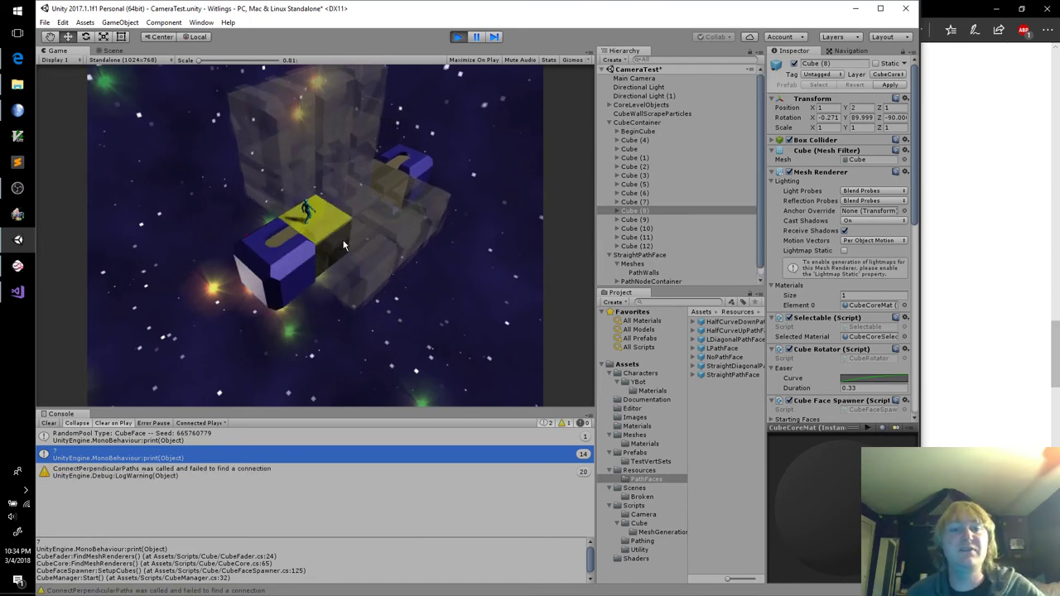
pyautogui.click(303, 196)
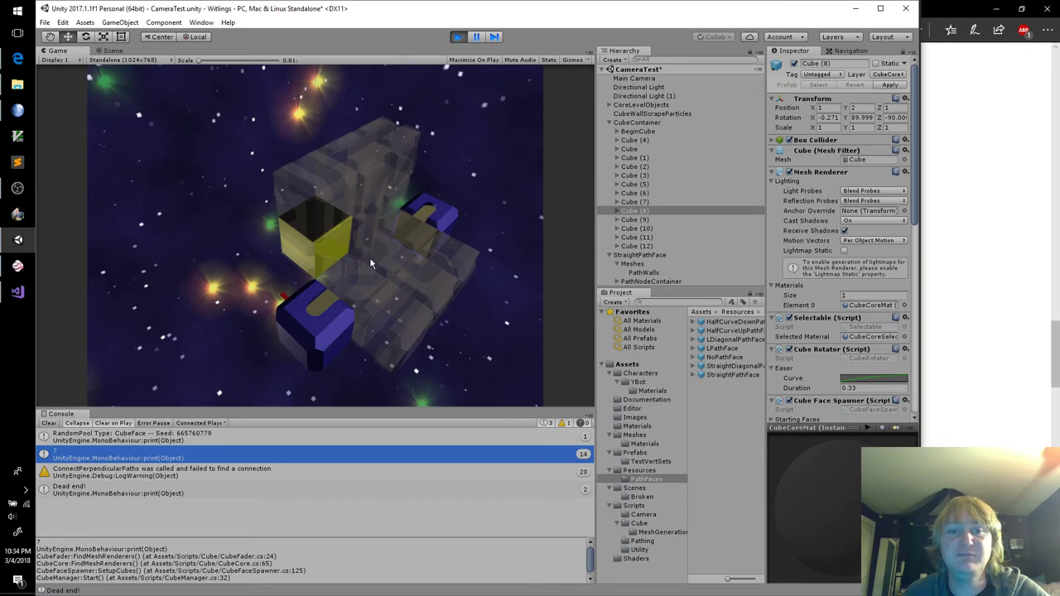
# Orbit the camera to bring the blue cube forward, stop play mode, and bring up the stream chat
pyautogui.moveTo(439, 293); pyautogui.dragTo(333, 266)
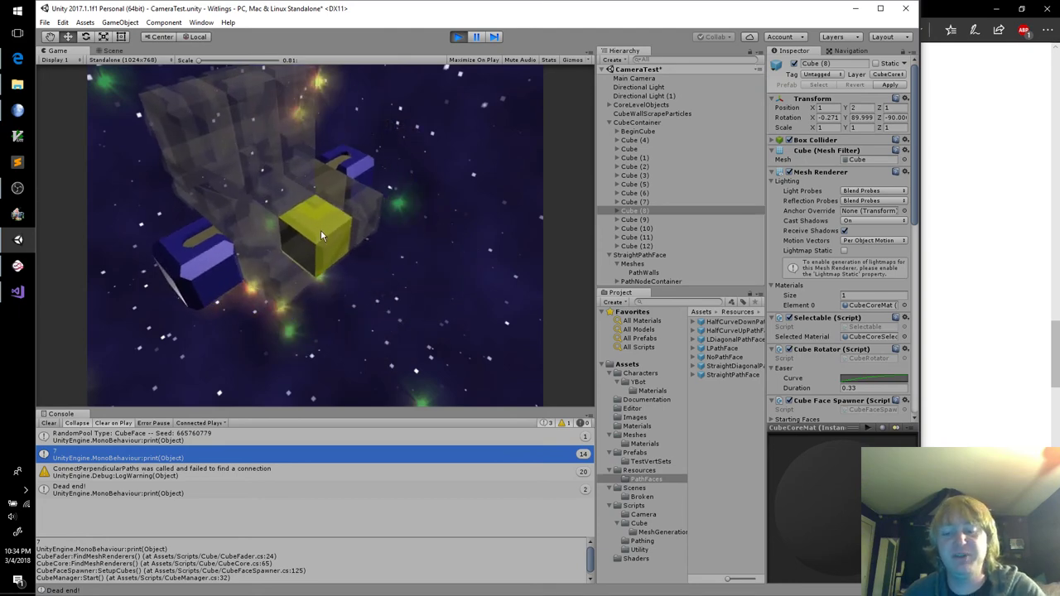
pyautogui.moveTo(321, 230); pyautogui.dragTo(352, 283)
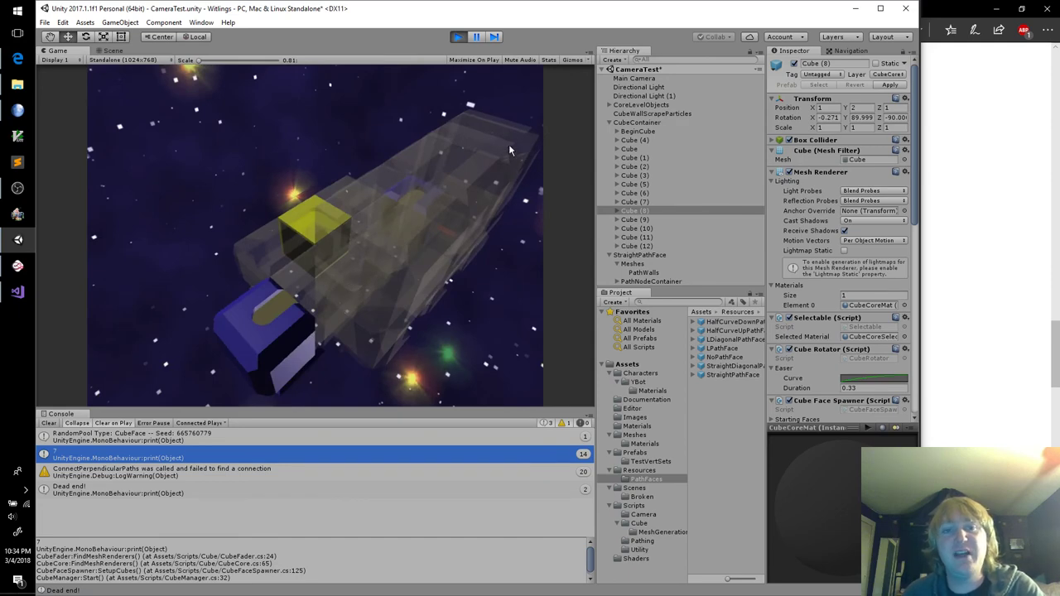
pyautogui.moveTo(509, 149); pyautogui.dragTo(370, 169)
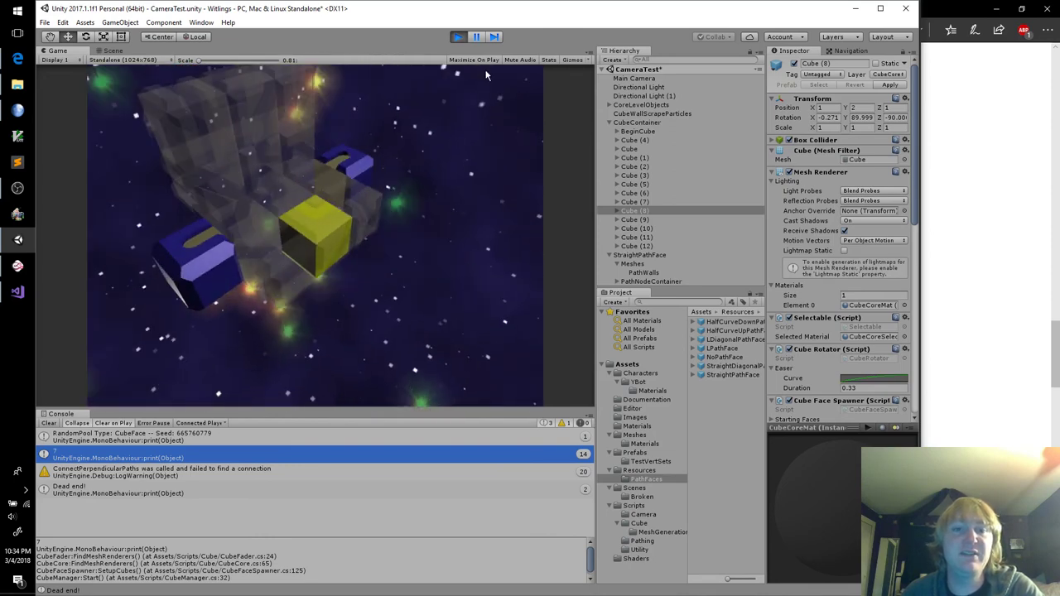
pyautogui.click(461, 37)
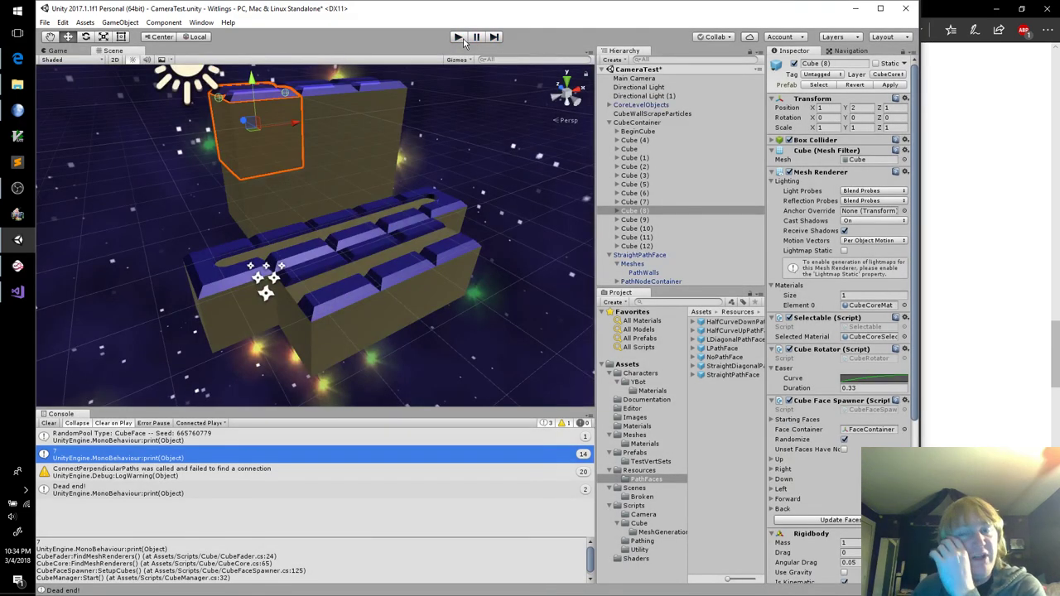
pyautogui.click(20, 112)
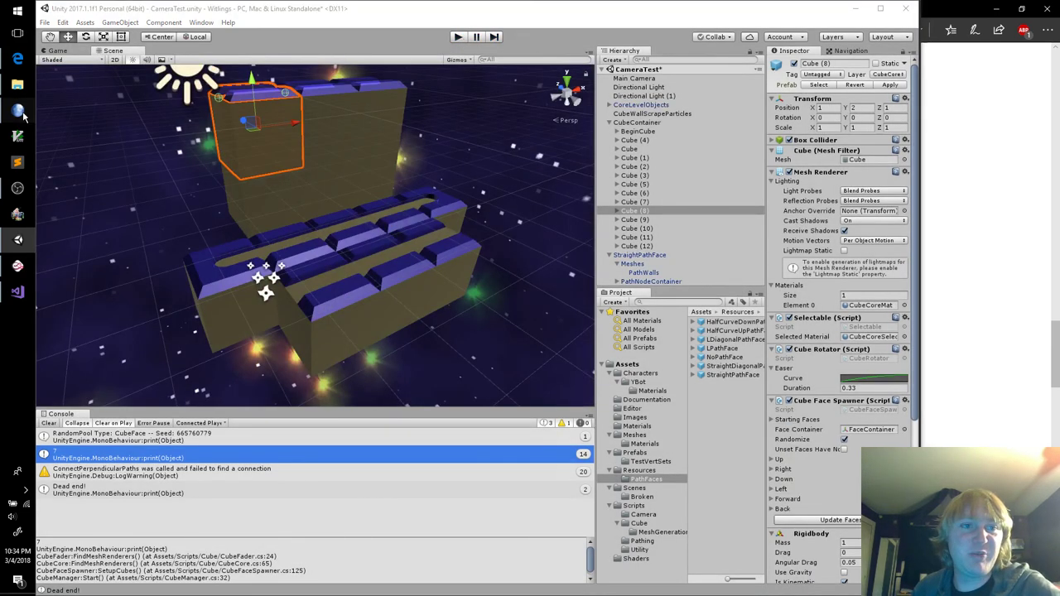